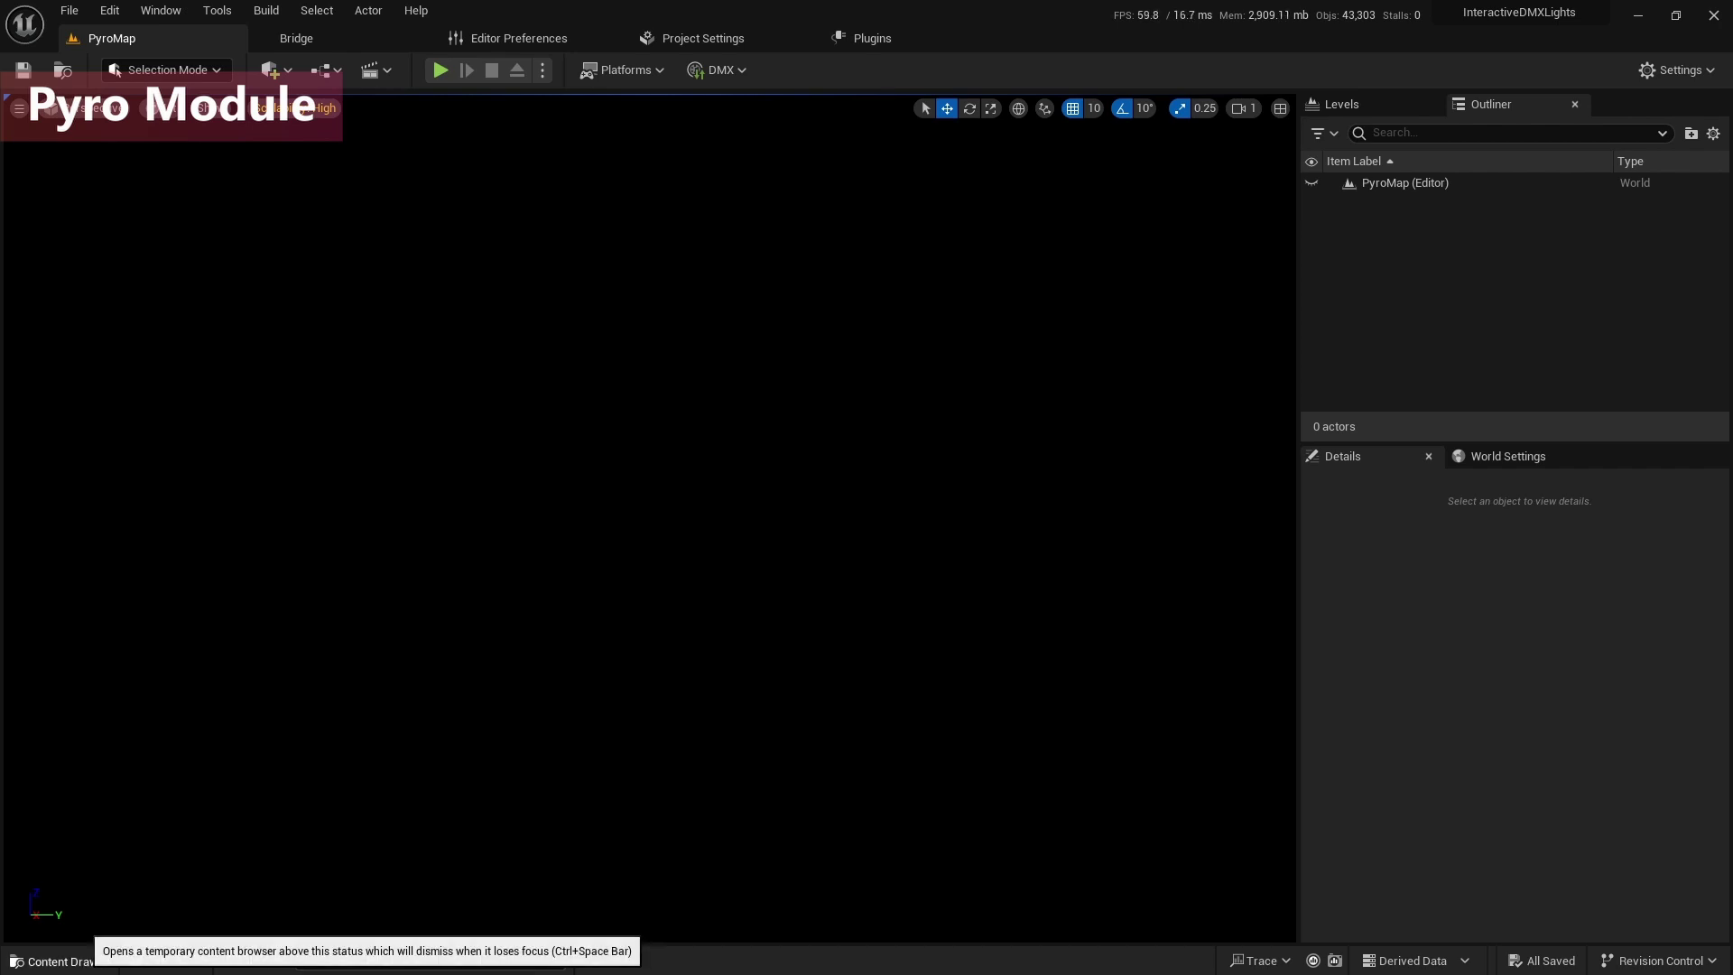
Browse the engine's plugin content and open the DMX Fixtures Content folder.
{"action": "left_click", "coordinate": [60, 961]}
{"action": "left_click", "coordinate": [33, 792]}
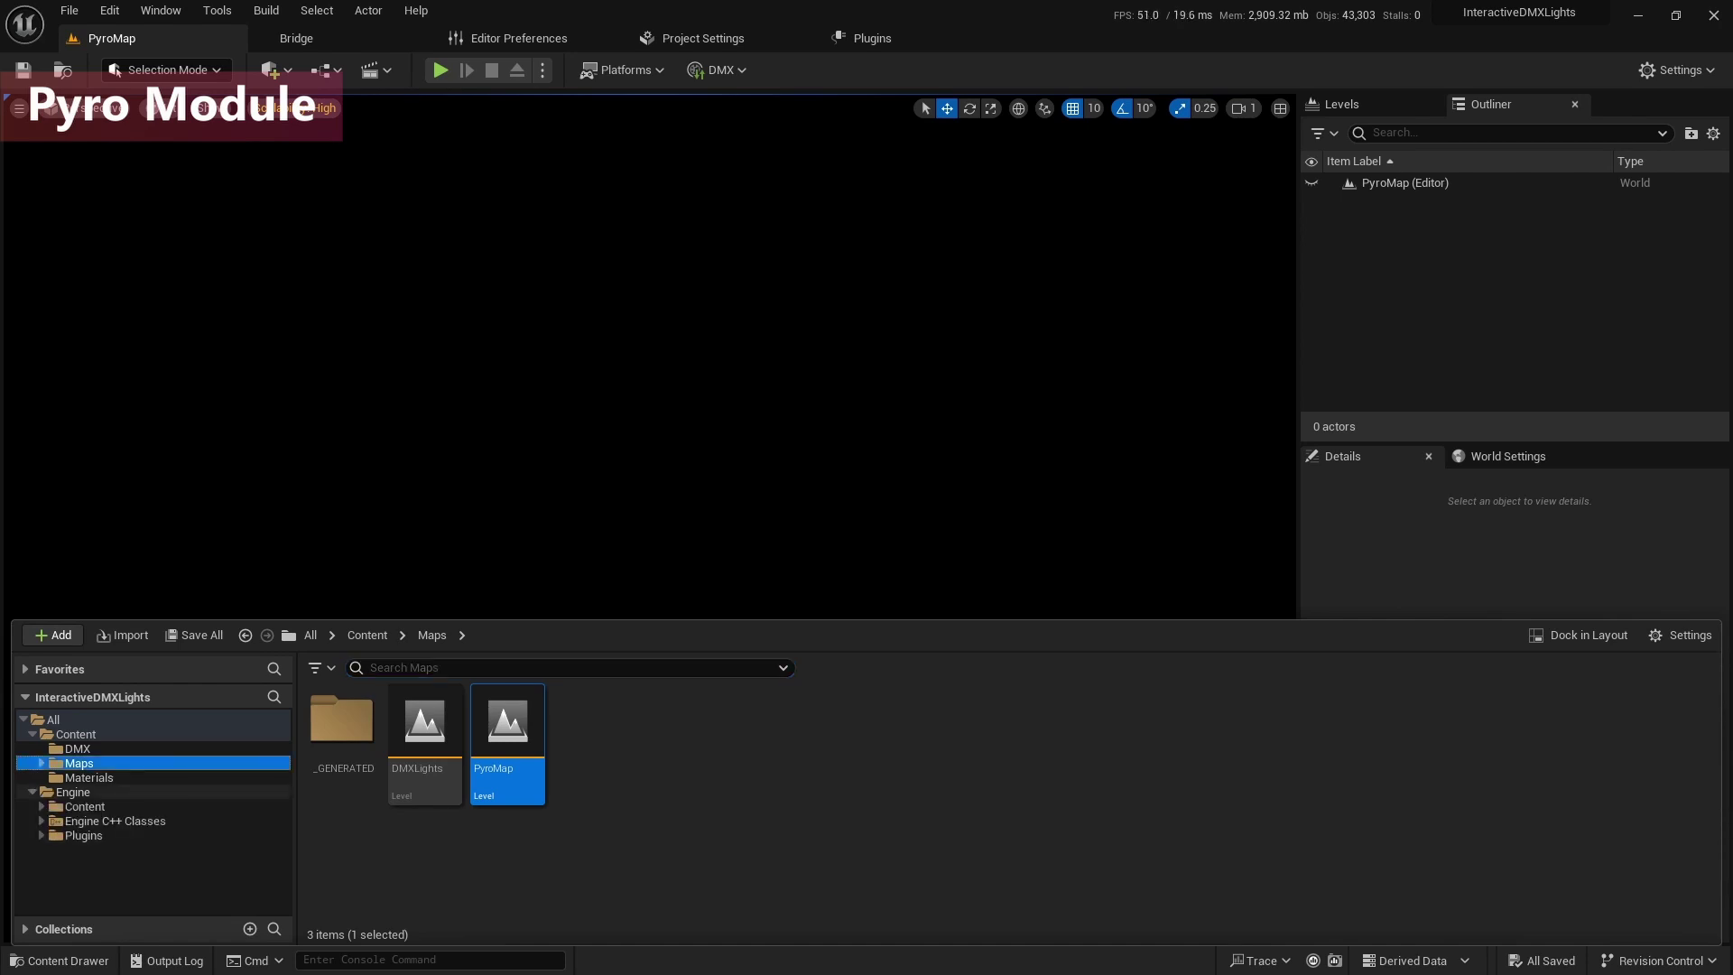
{"action": "left_click", "coordinate": [73, 793]}
{"action": "left_click", "coordinate": [94, 835]}
{"action": "left_click", "coordinate": [41, 836]}
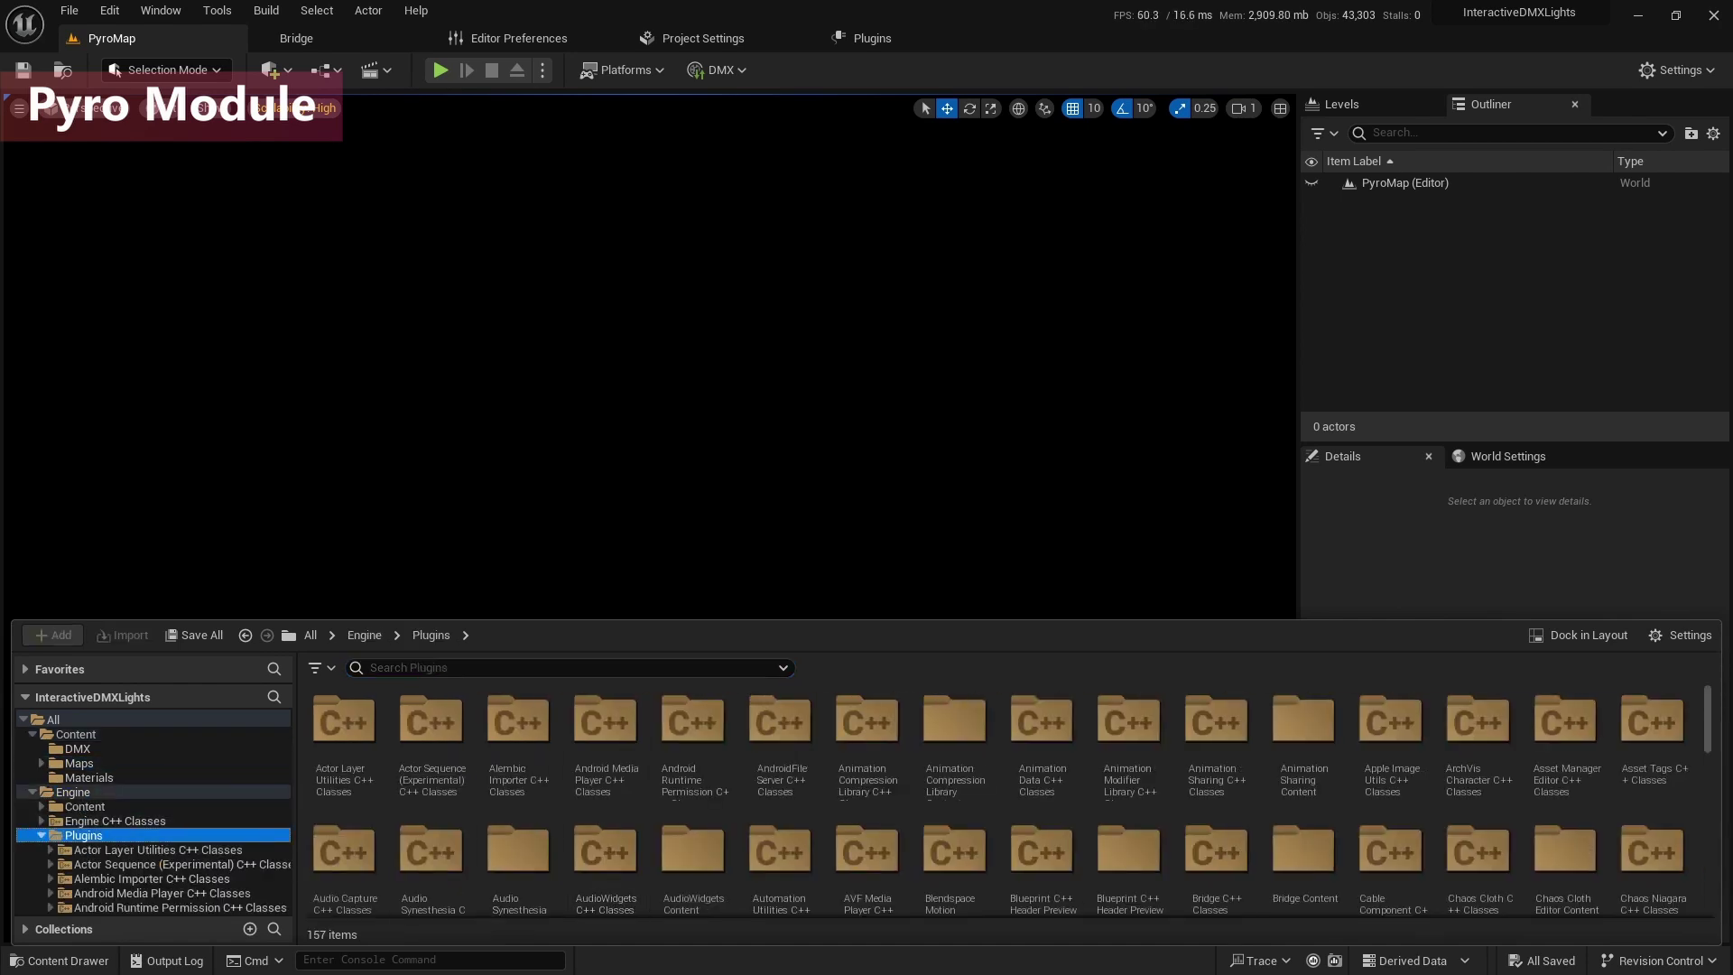
{"action": "scroll", "coordinate": [163, 822], "scroll_direction": "down", "scroll_amount": 17}
{"action": "scroll", "coordinate": [176, 835], "scroll_direction": "down", "scroll_amount": 15}
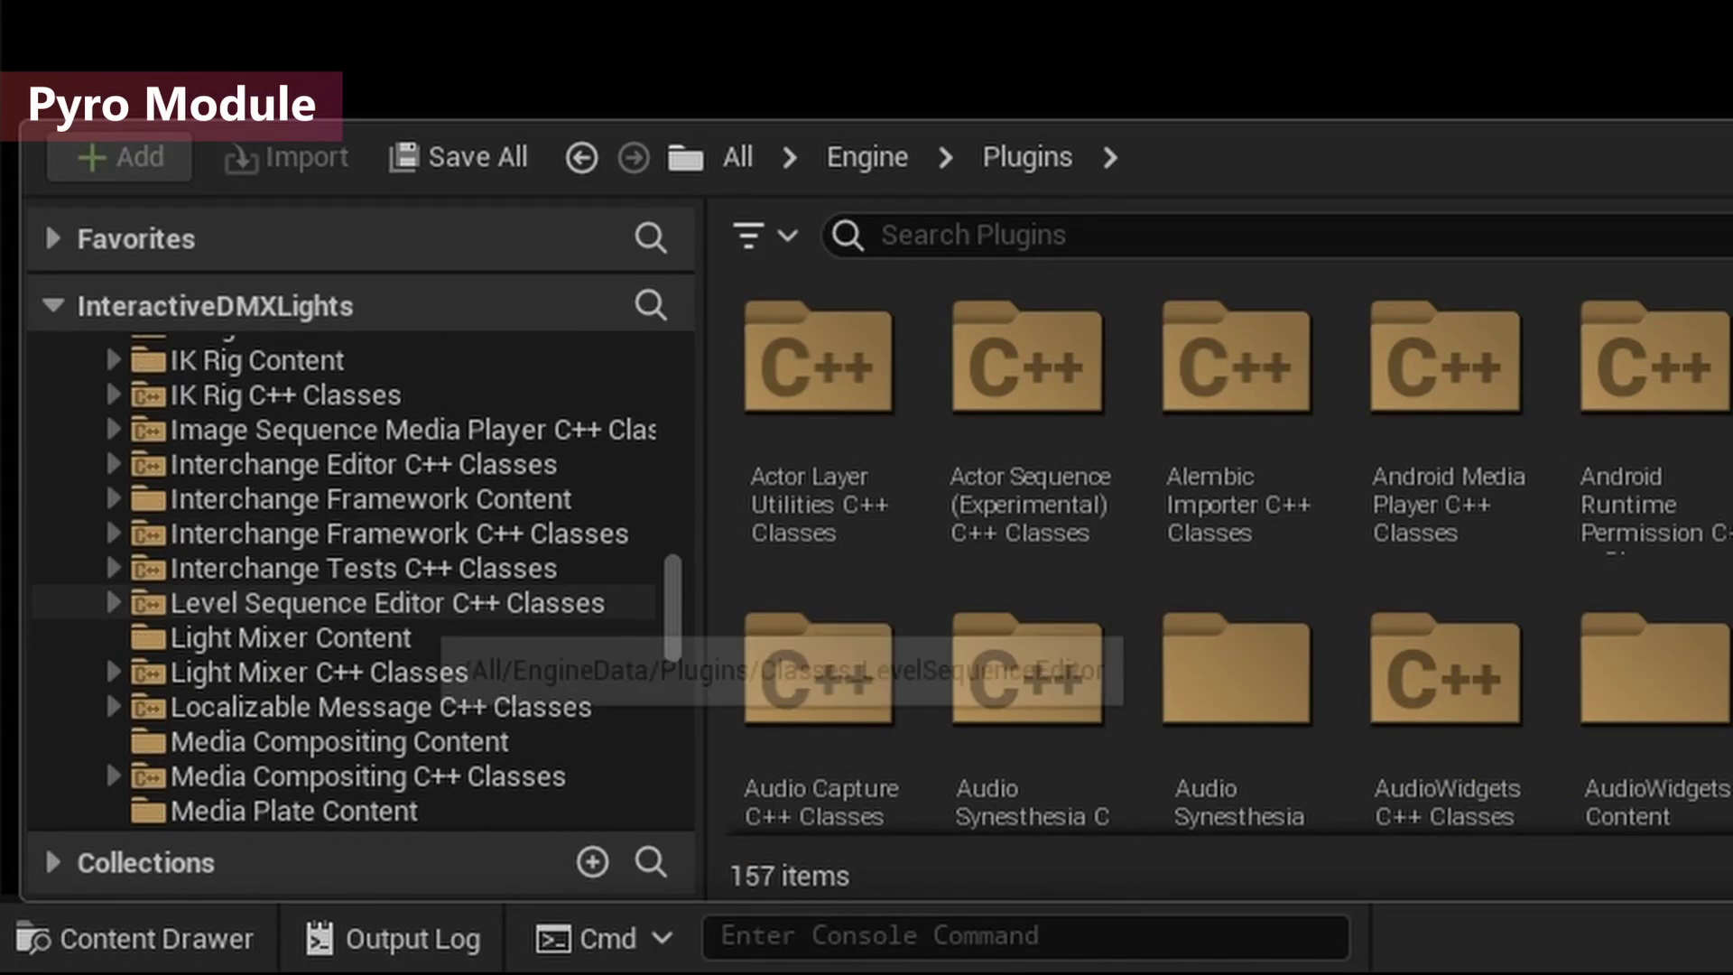
{"action": "scroll", "coordinate": [325, 542], "scroll_direction": "up", "scroll_amount": 10}
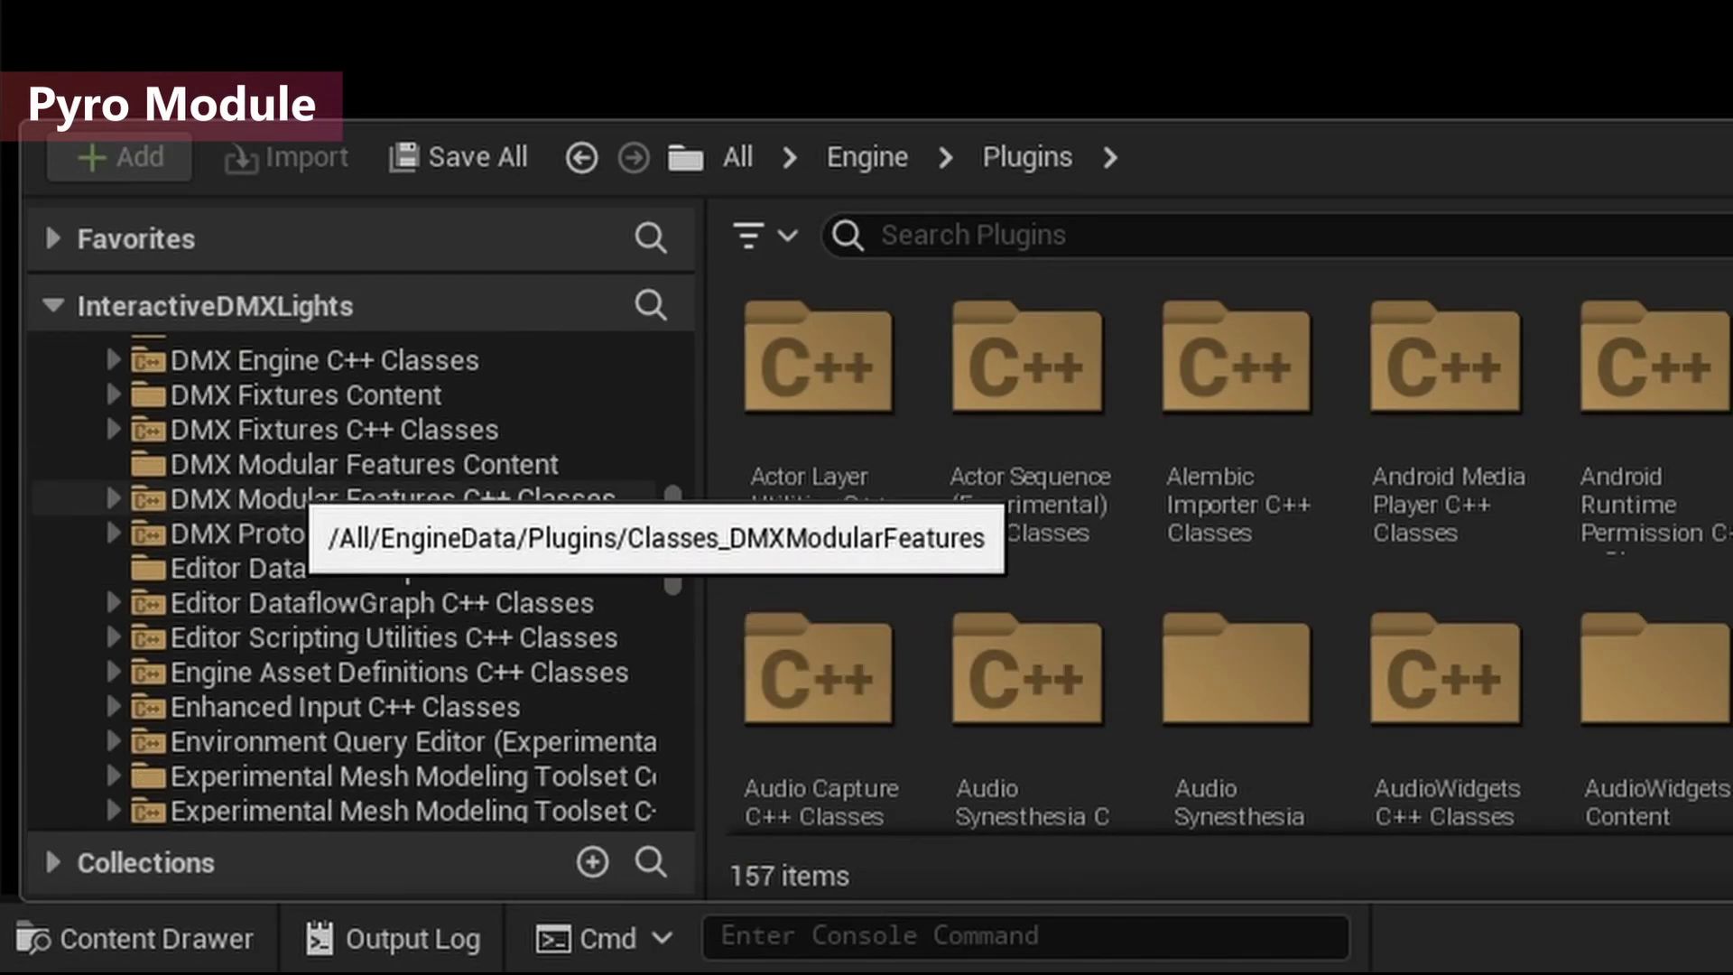
{"action": "left_click", "coordinate": [289, 395]}
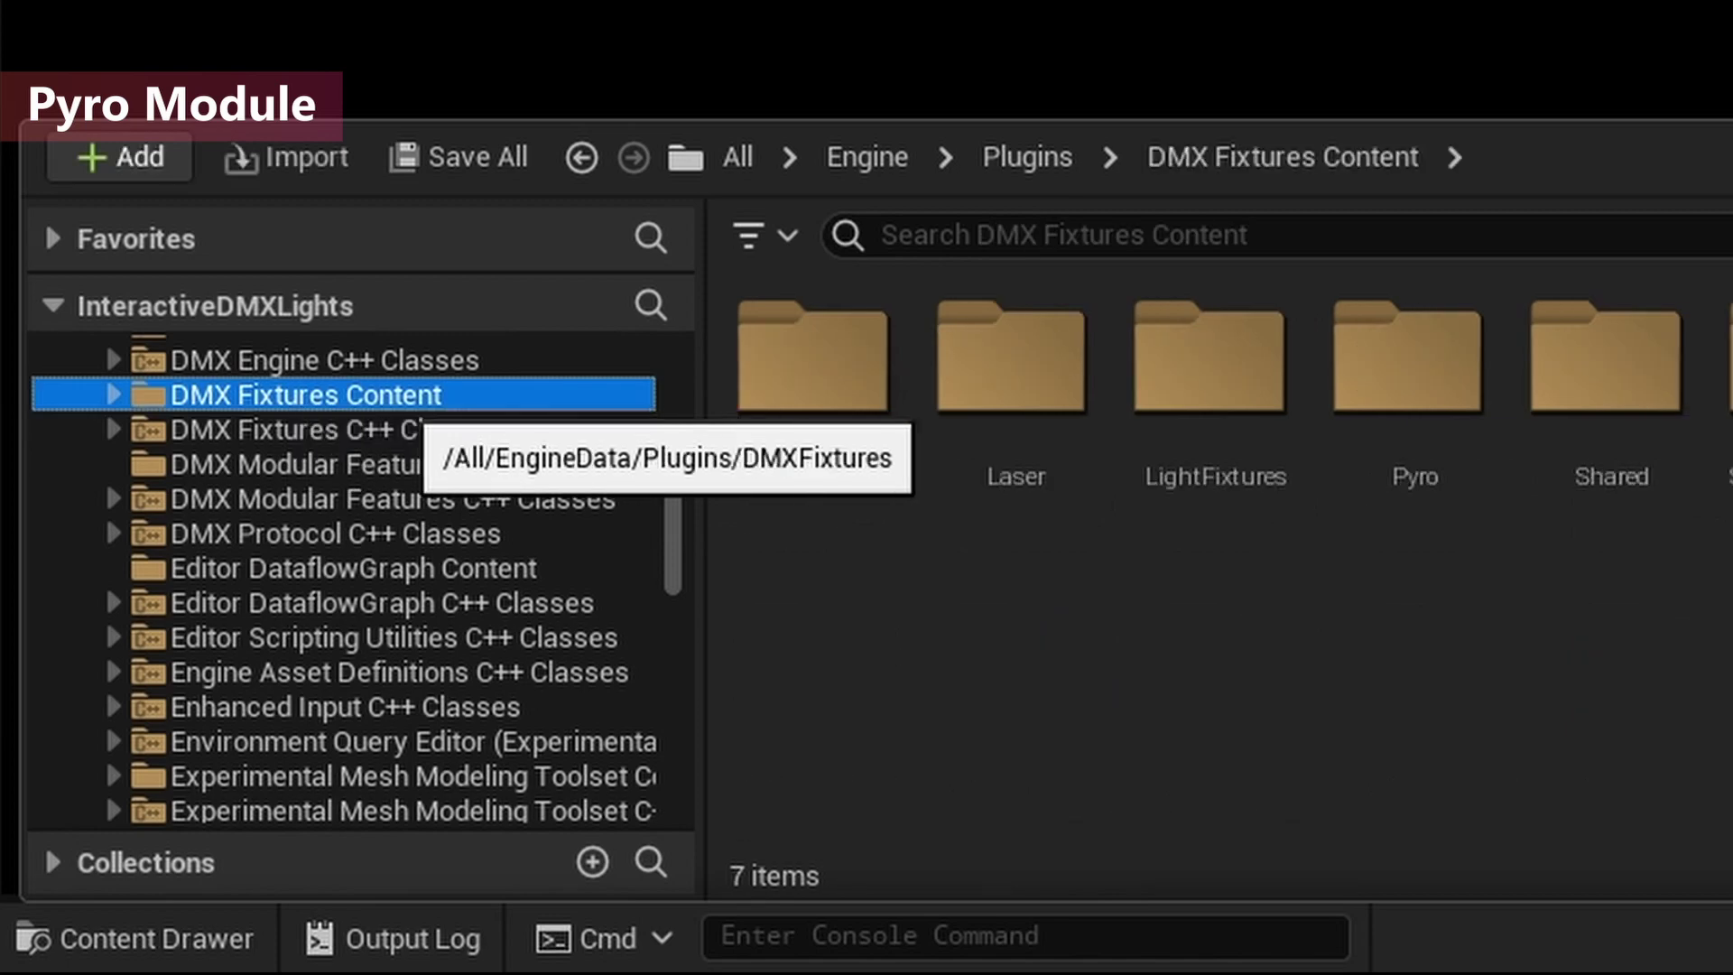
{"action": "scroll", "coordinate": [336, 587], "scroll_direction": "up", "scroll_amount": 3}
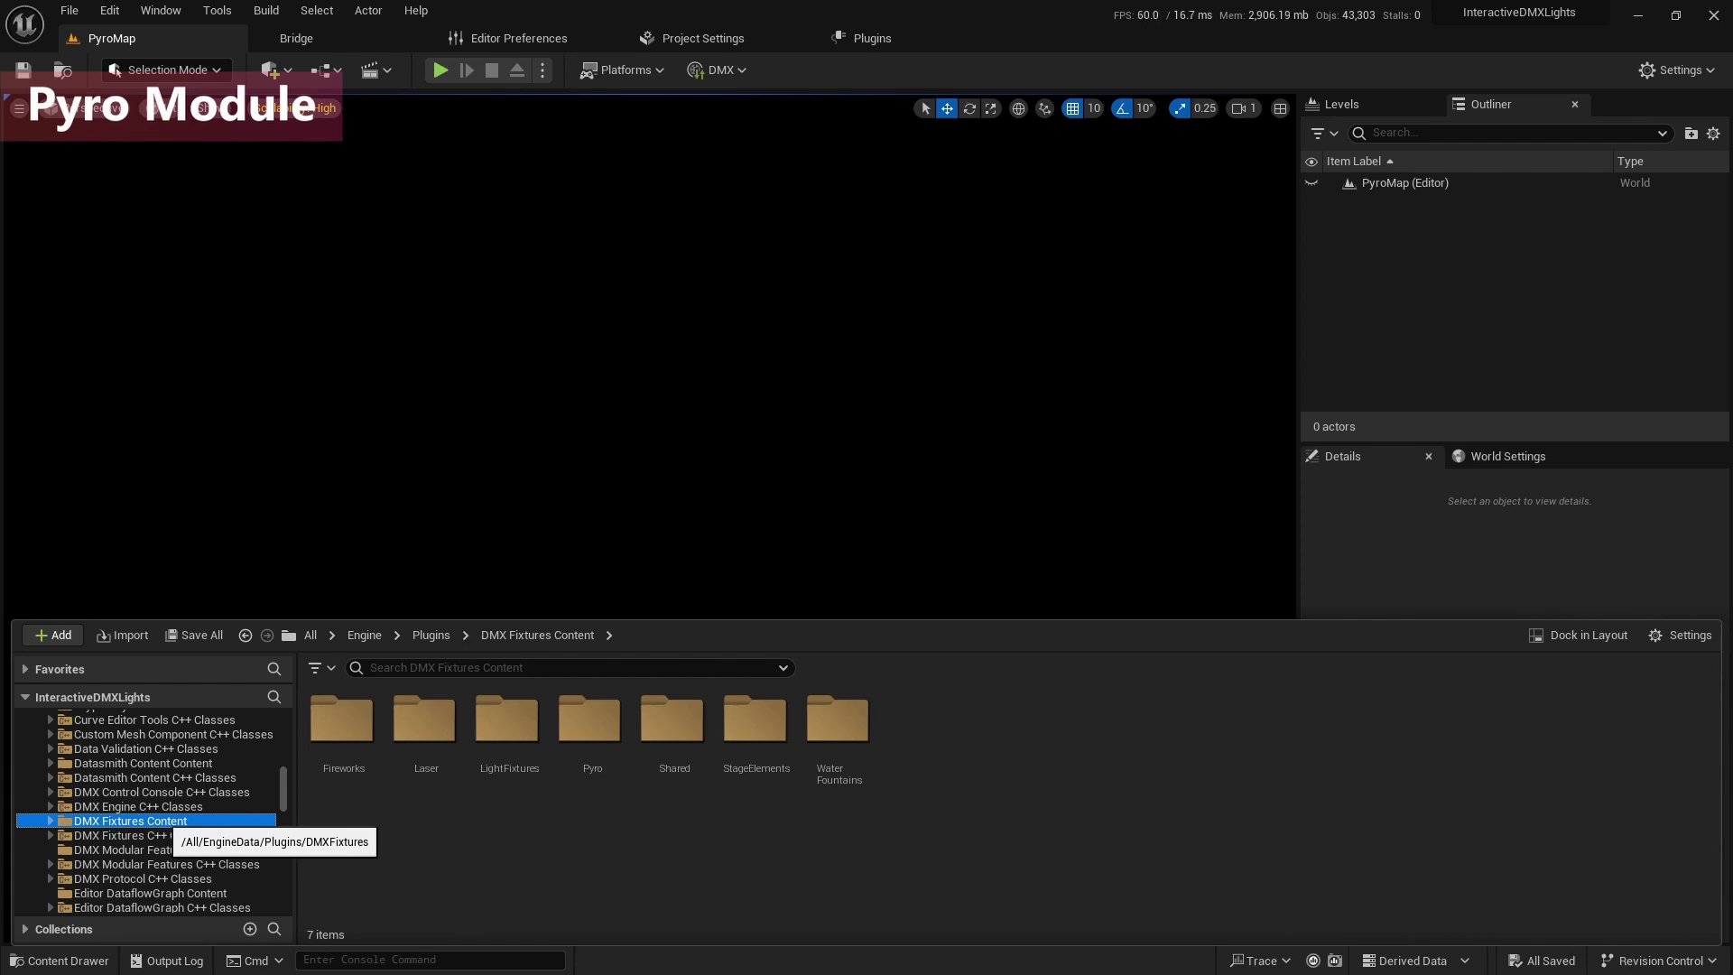
Search the plugin list for "dmx" to check the enabled DMX plugins, clear the search and return to PyroMap.
{"action": "left_click", "coordinate": [889, 39]}
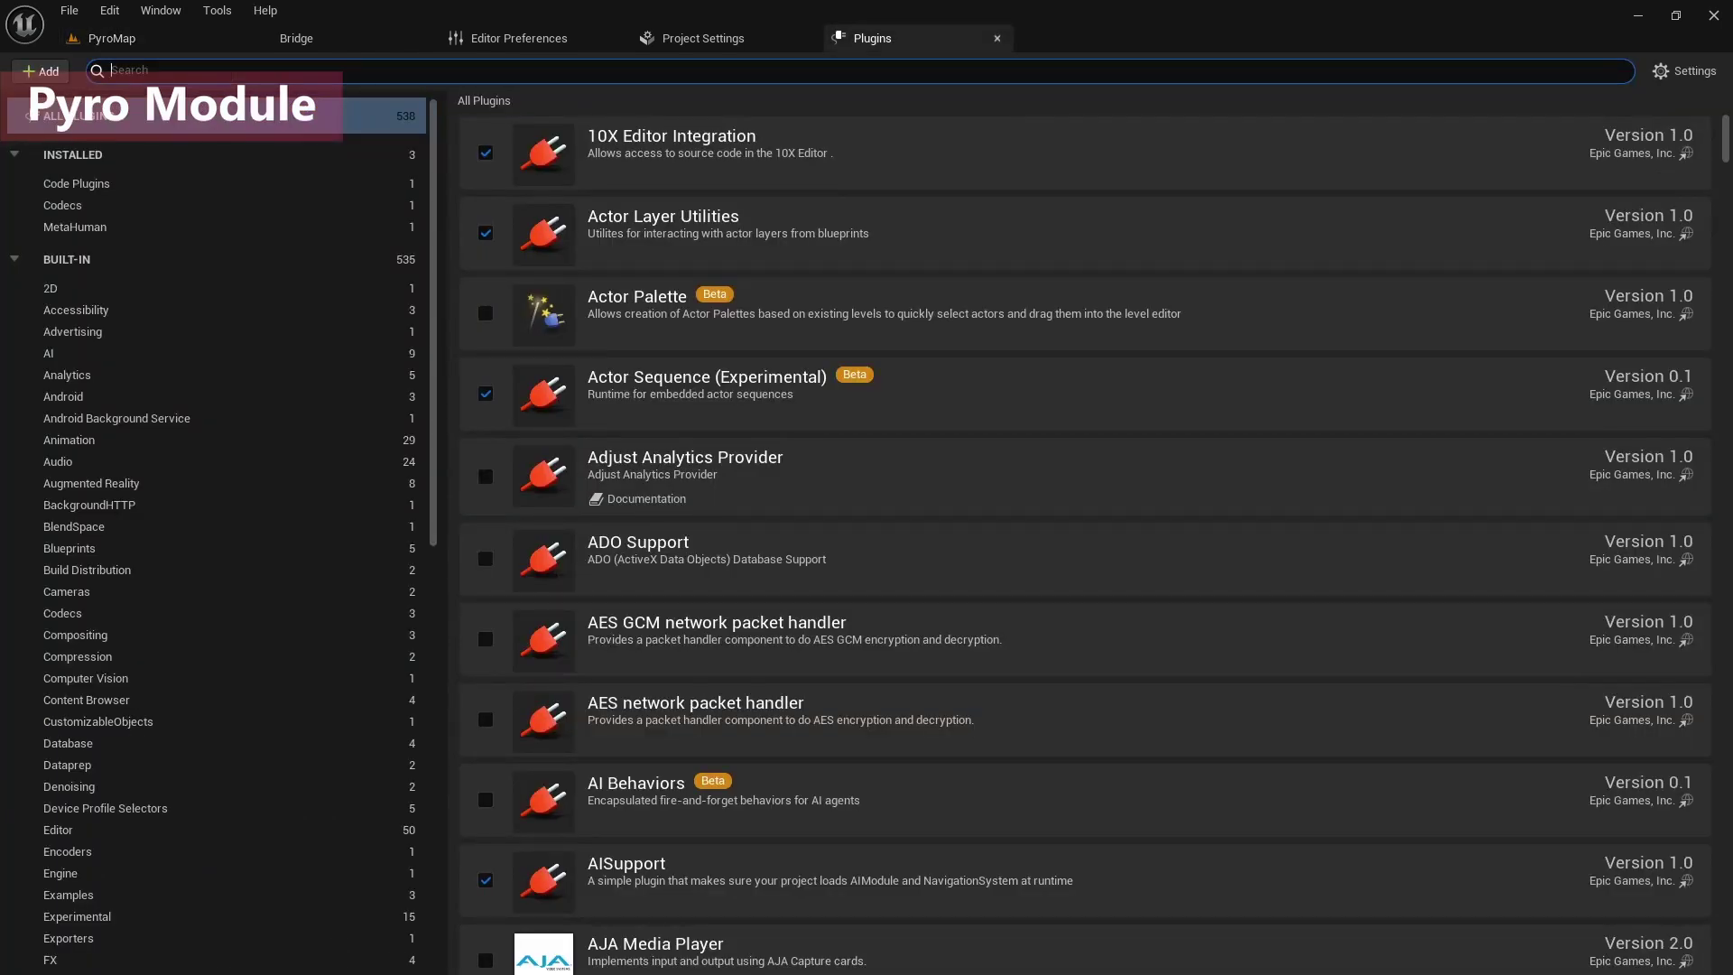
{"action": "type", "text": "dmx"}
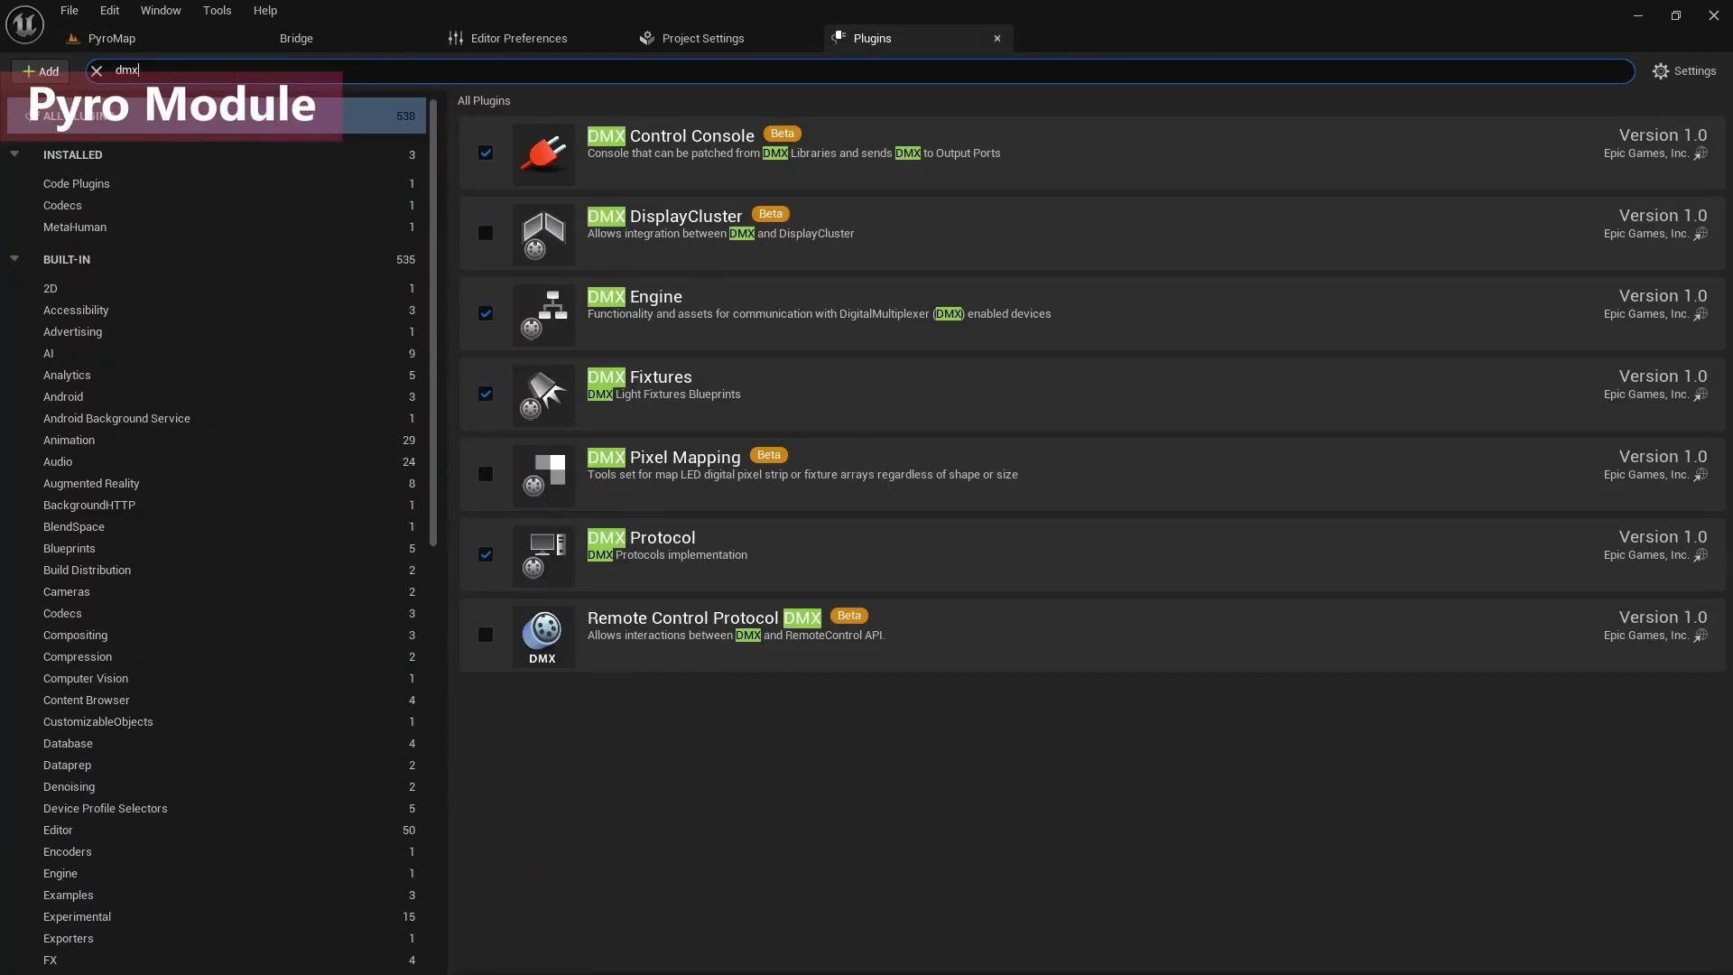
{"action": "key", "text": "BackSpace"}
{"action": "key", "text": "BackSpace"}
{"action": "key", "text": "BackSpace"}
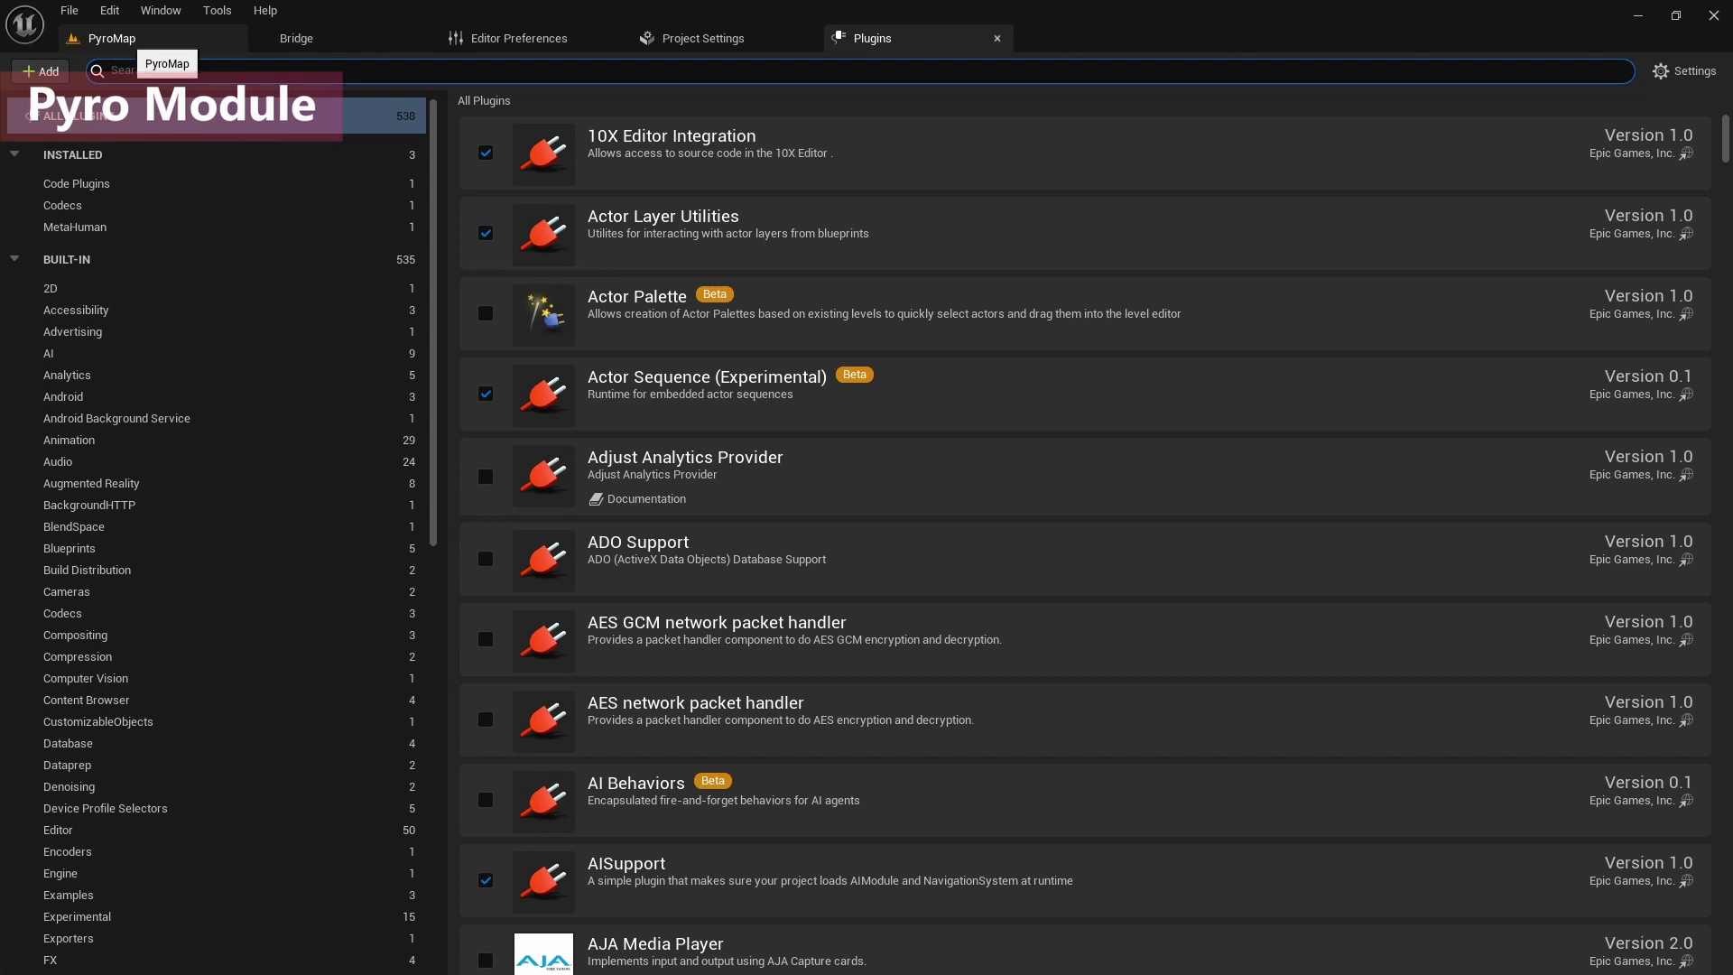
{"action": "left_click", "coordinate": [136, 40]}
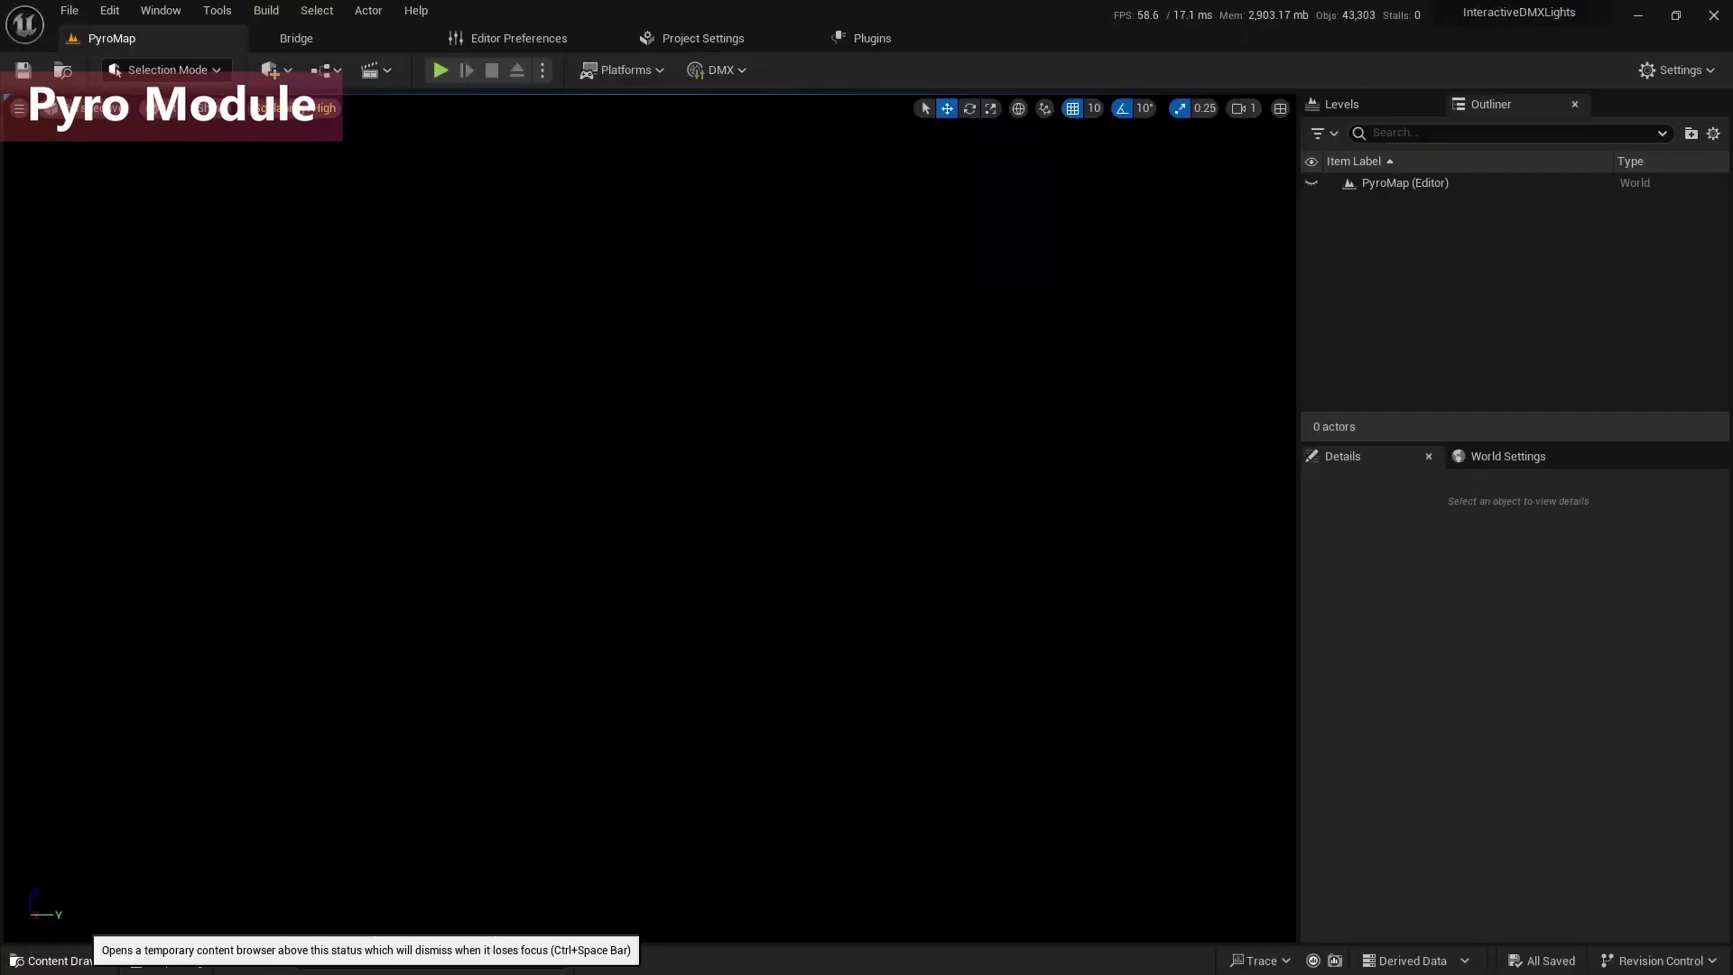
Place BP_PyroModule from the Pyro folder of DMX Fixtures Content into the level, resetting its location to 0, 0, 0.
{"action": "left_click", "coordinate": [57, 961]}
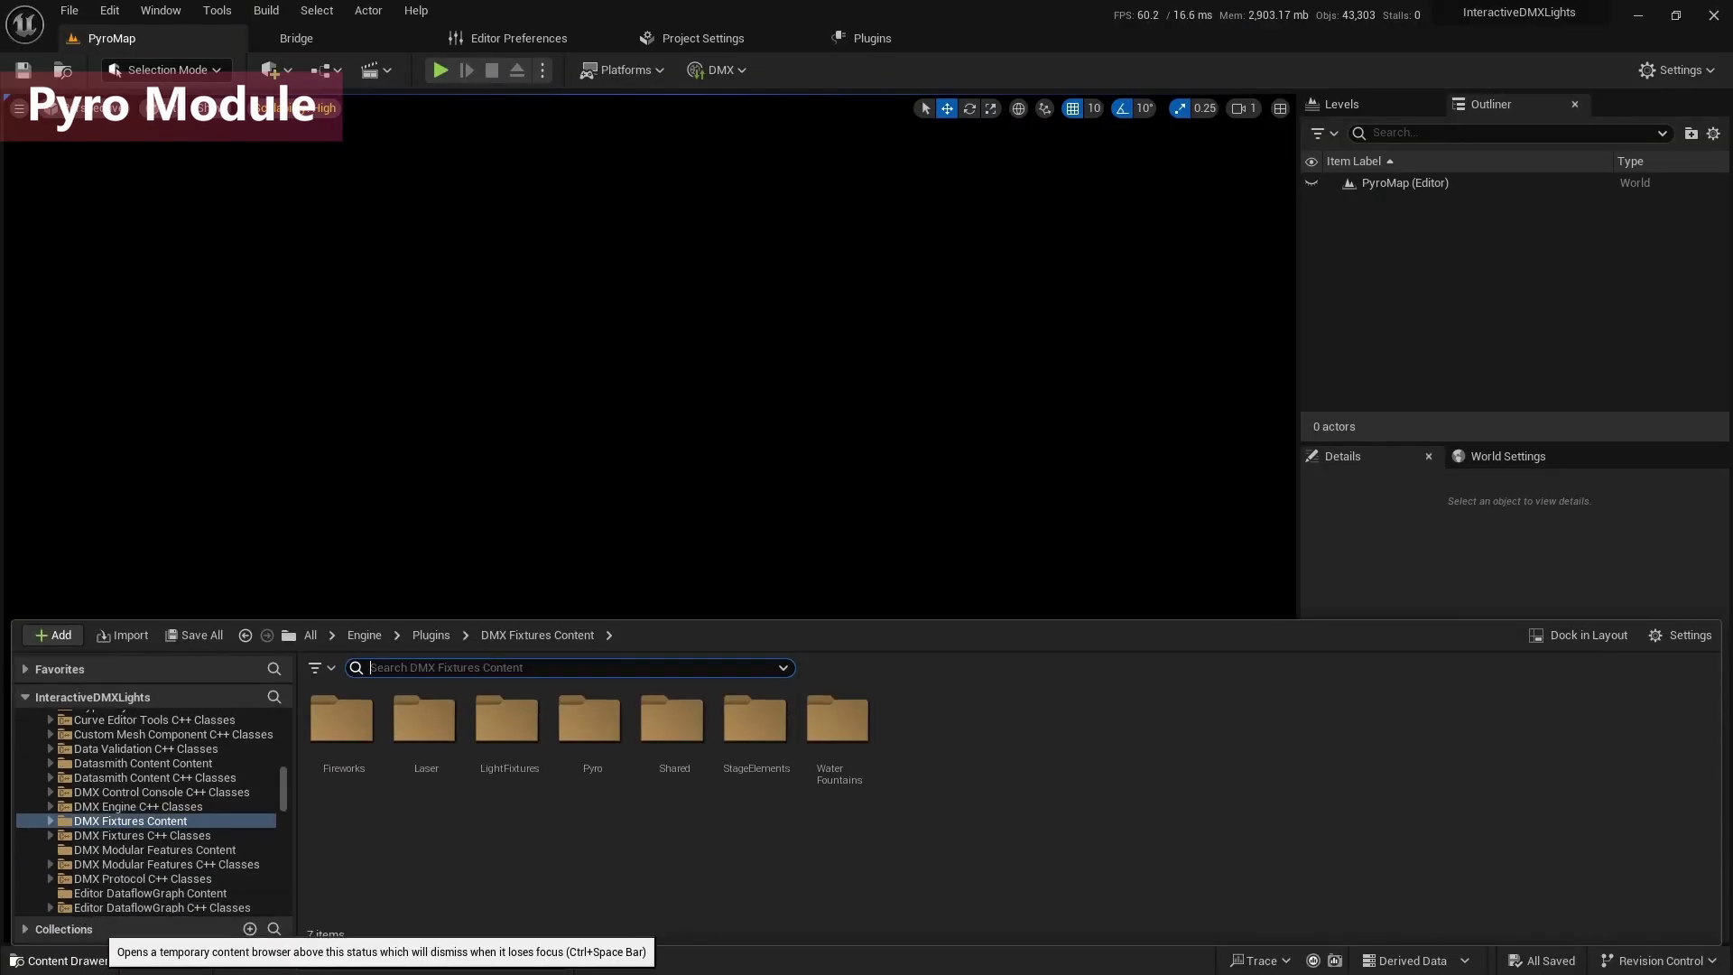
{"action": "left_click", "coordinate": [592, 731]}
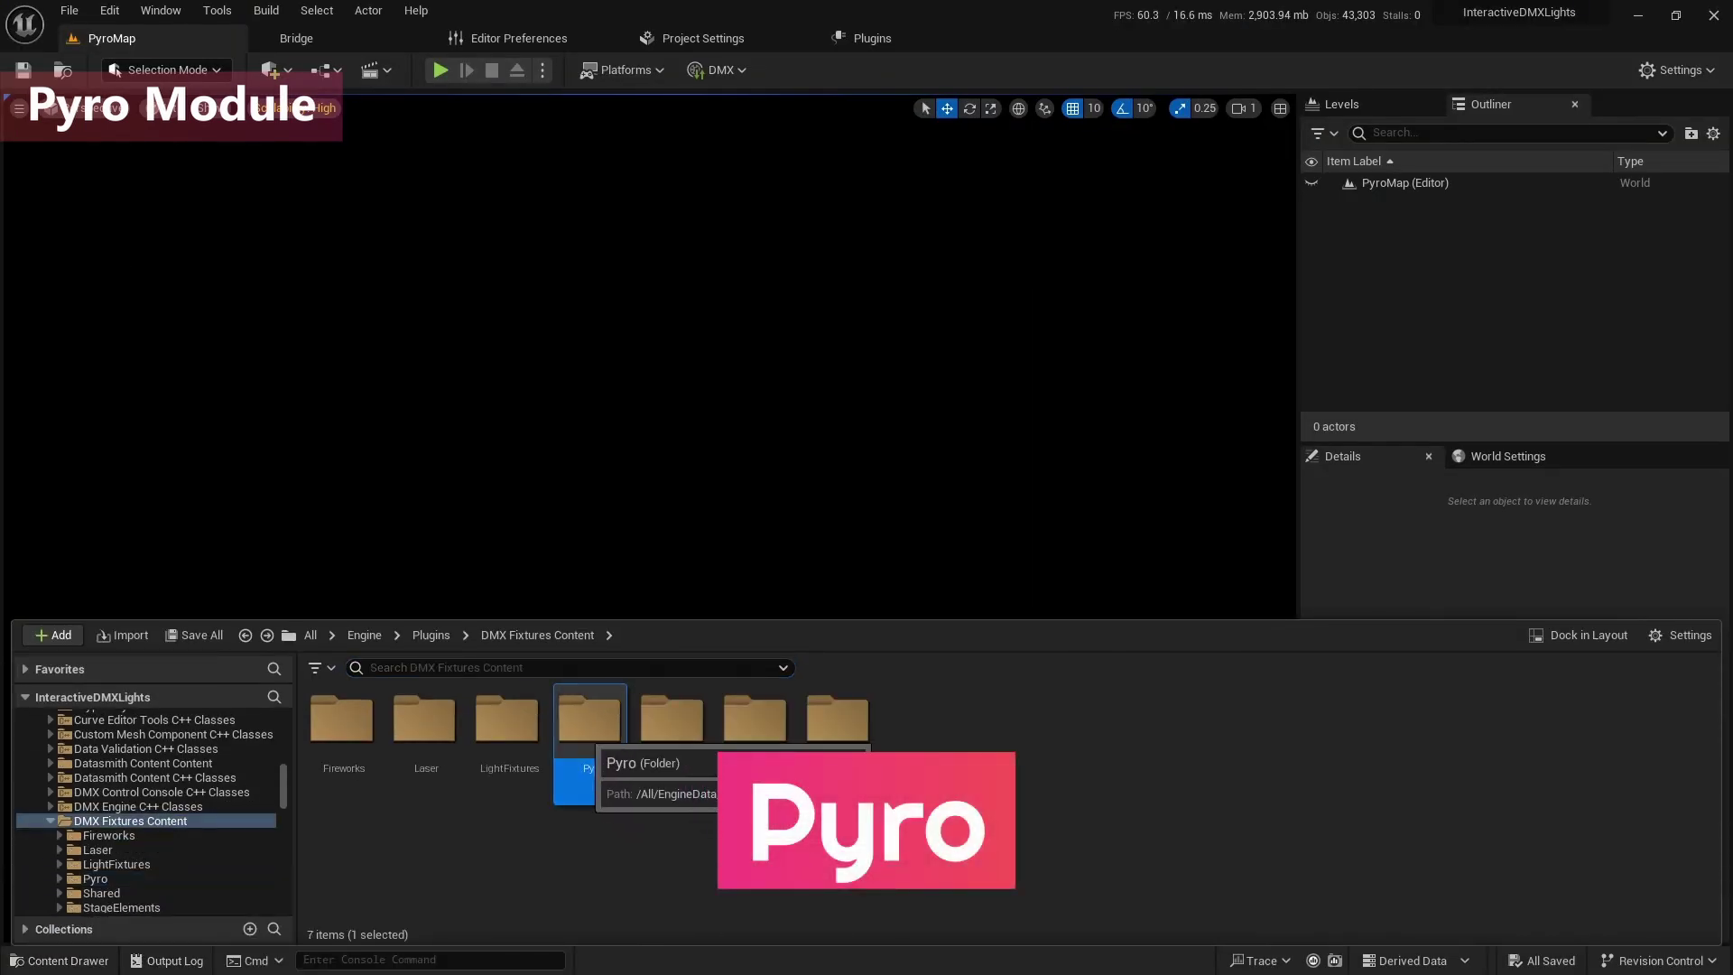
{"action": "double_click", "coordinate": [592, 731]}
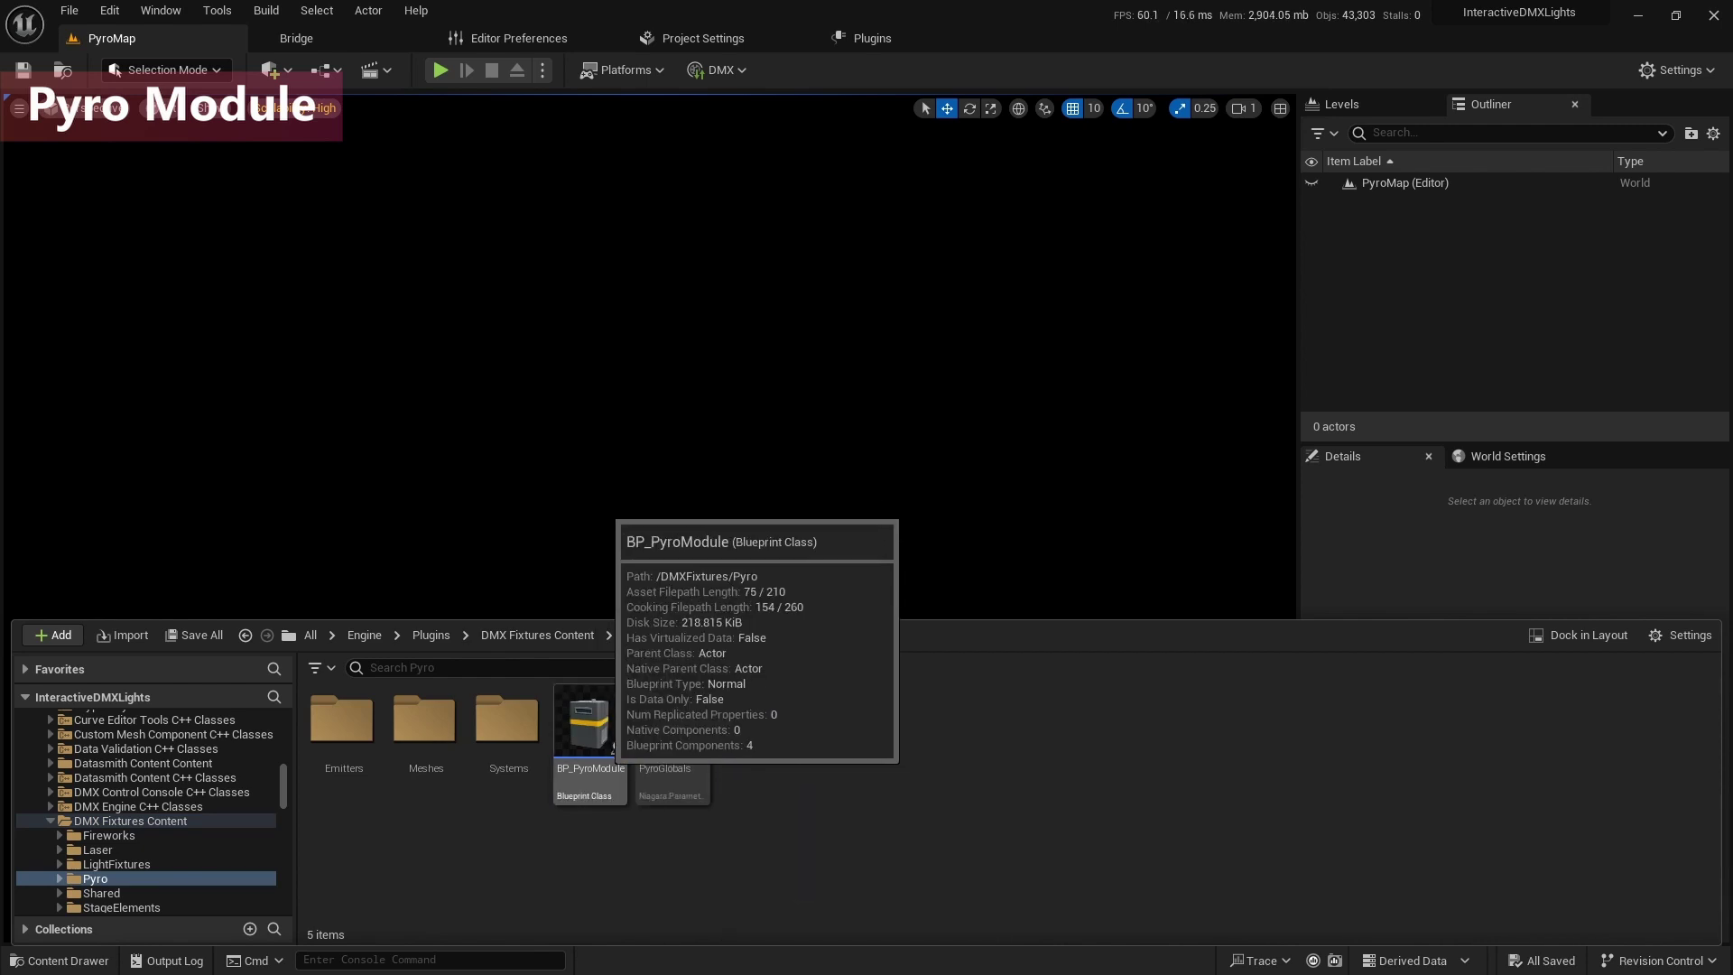
{"action": "left_click_drag", "start_coordinate": [588, 722], "coordinate": [556, 556]}
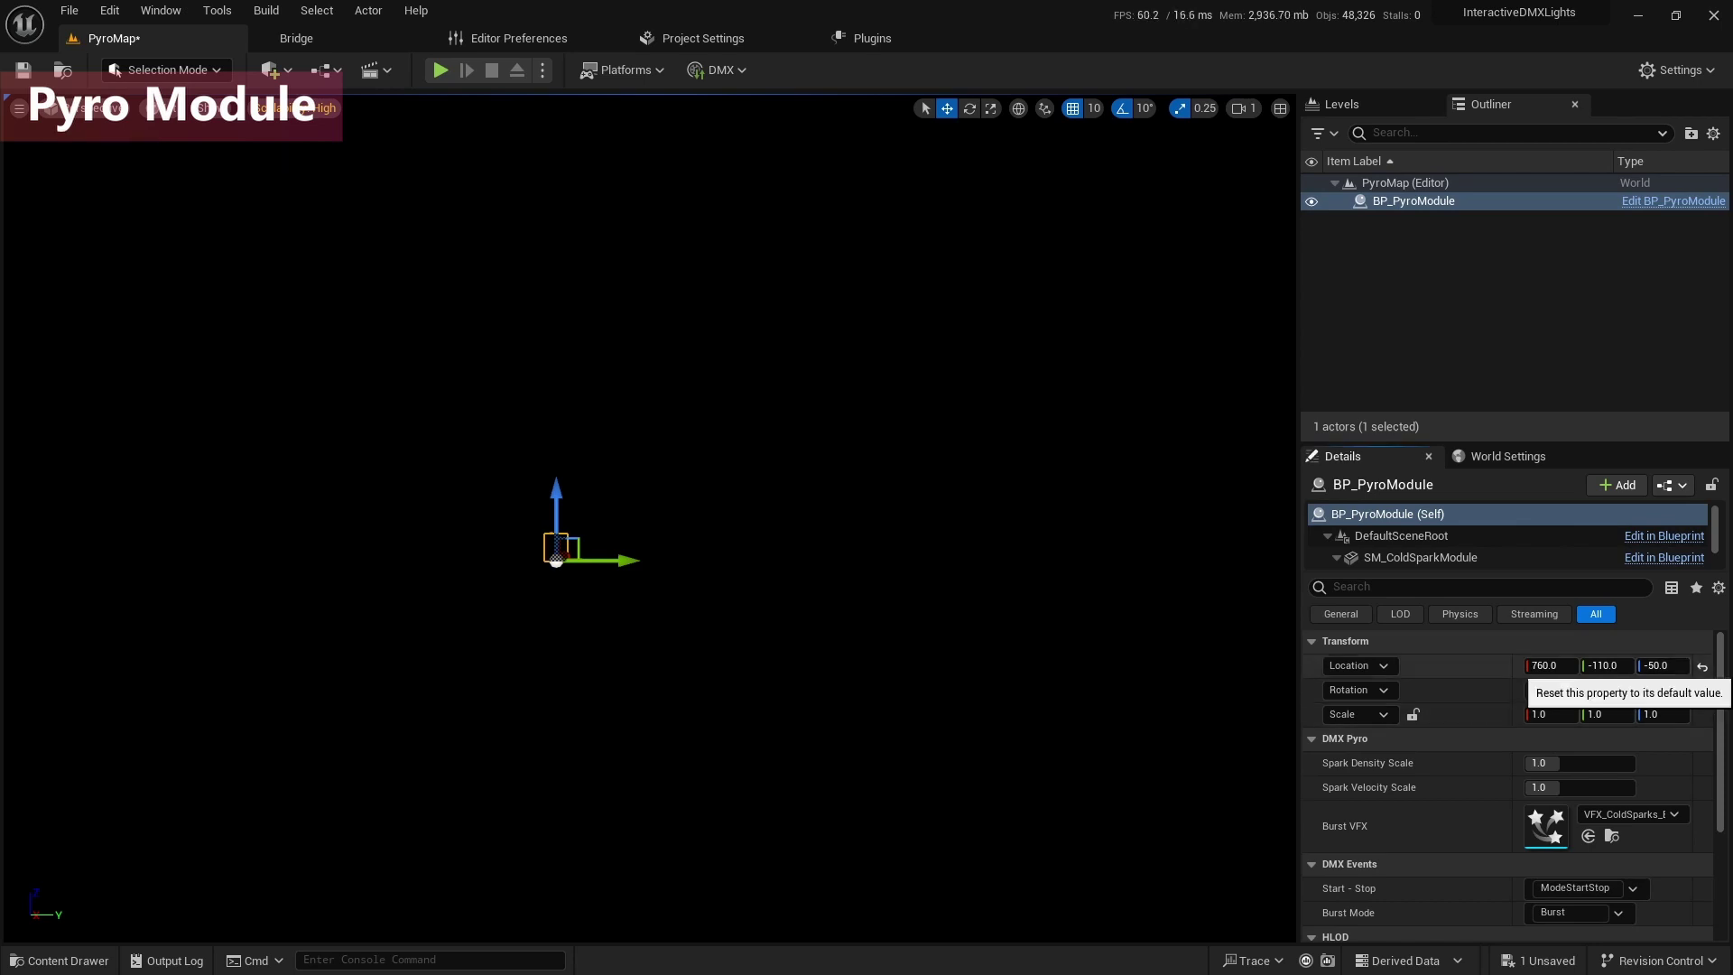
{"action": "left_click", "coordinate": [1703, 667]}
{"action": "key", "text": "f"}
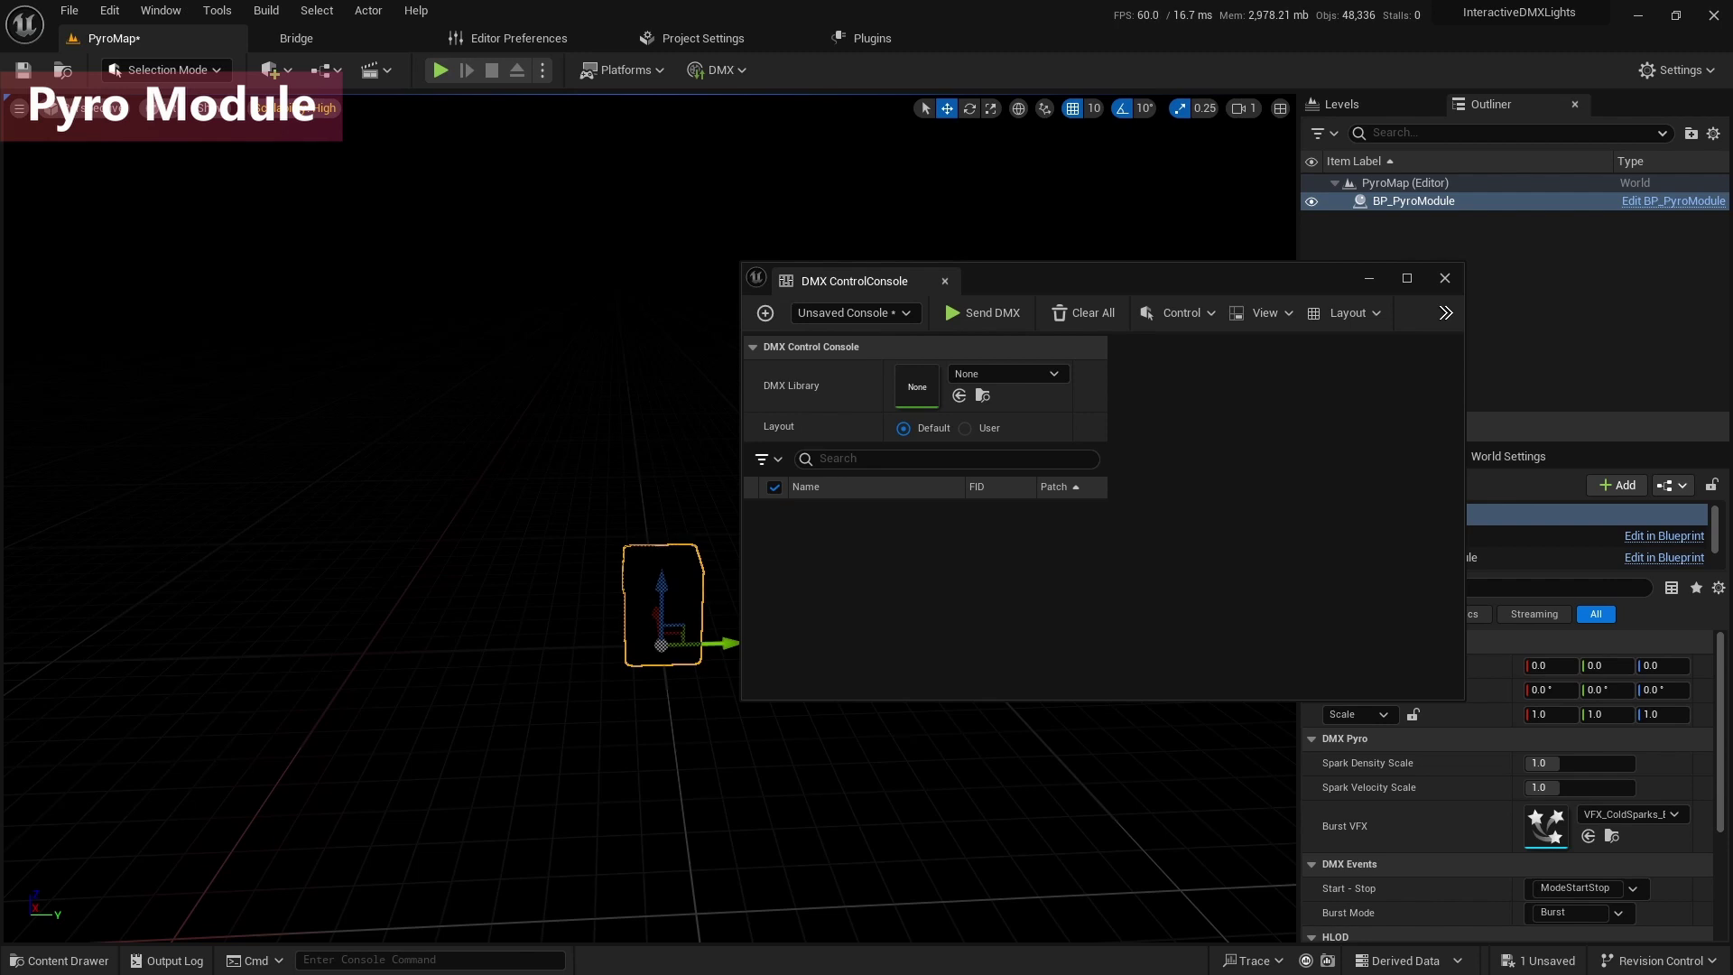
Open the InteractiveDMX_Fixture library from the project's DMX folder and show its fixture types.
{"action": "key", "text": "ctrl+space"}
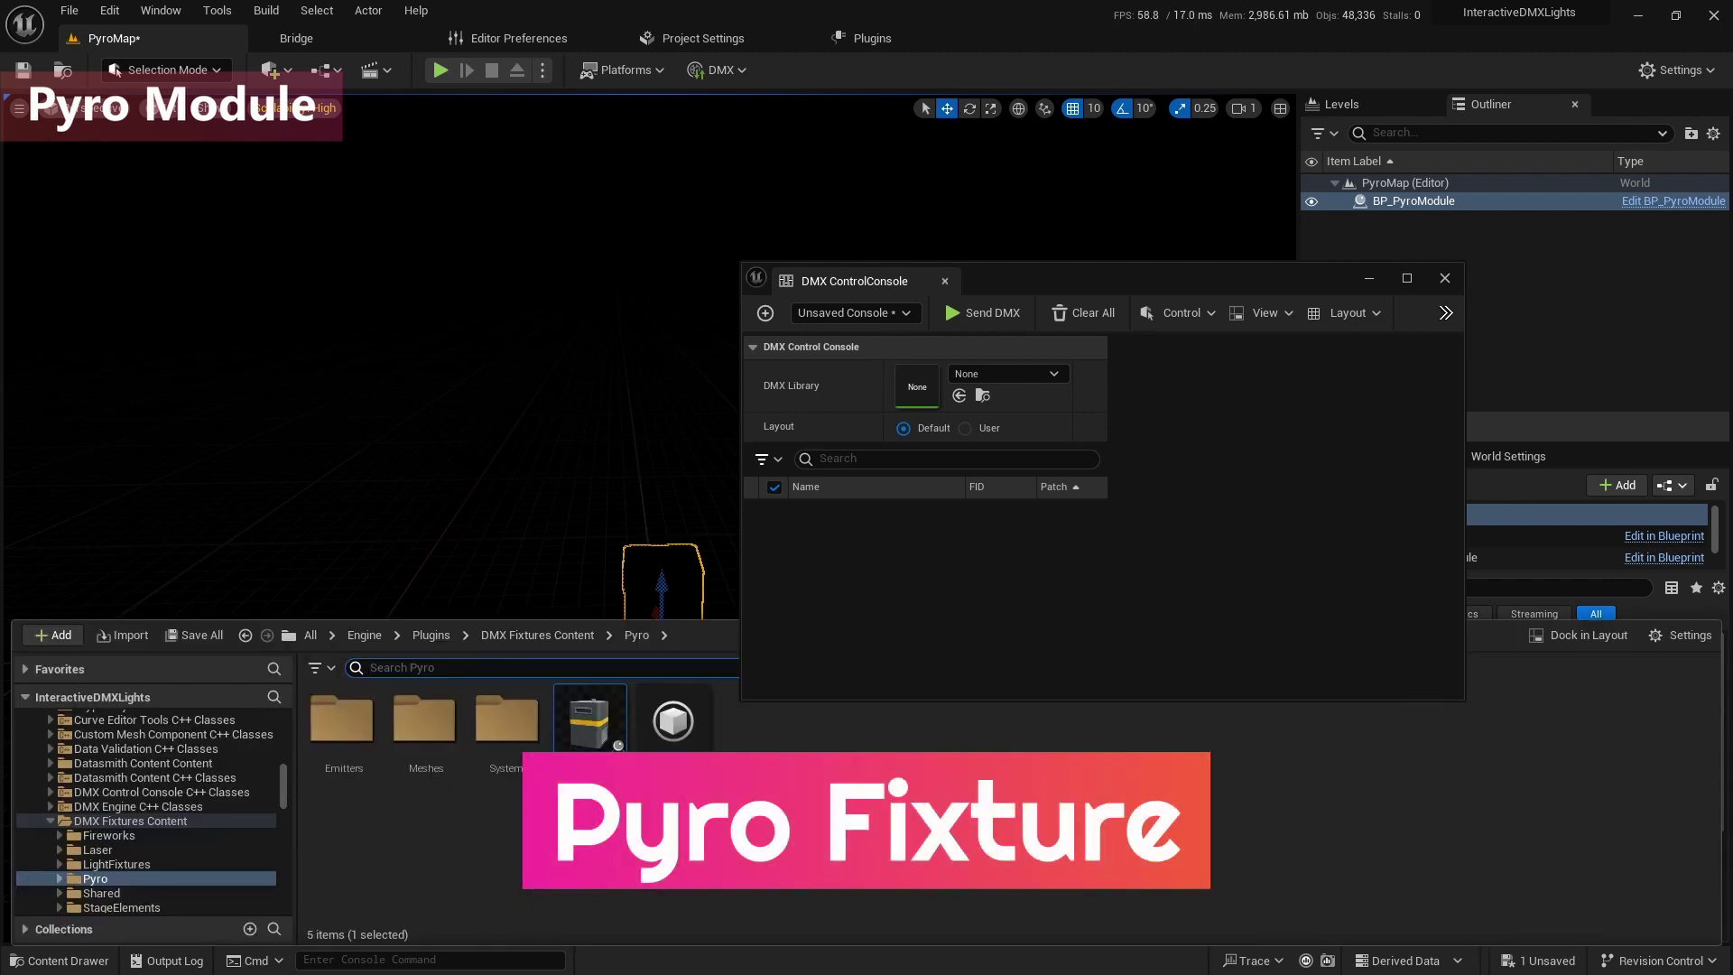
{"action": "scroll", "coordinate": [237, 806], "scroll_direction": "up", "scroll_amount": 10}
{"action": "scroll", "coordinate": [237, 807], "scroll_direction": "up", "scroll_amount": 8}
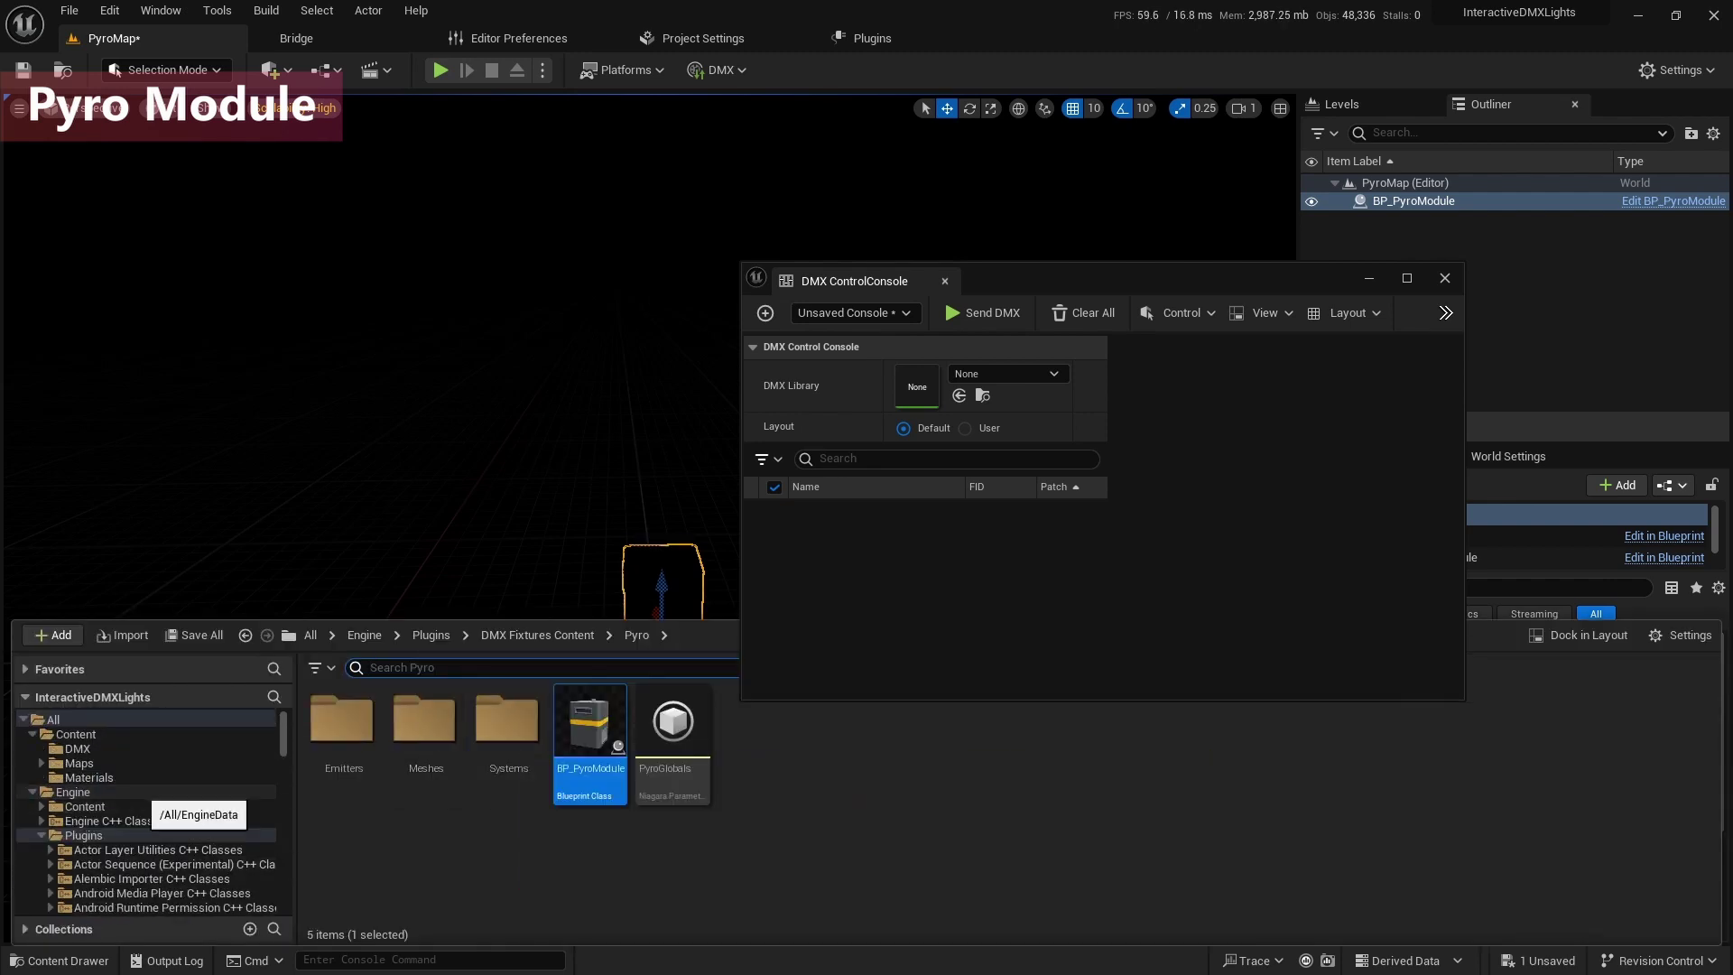
{"action": "left_click", "coordinate": [109, 749]}
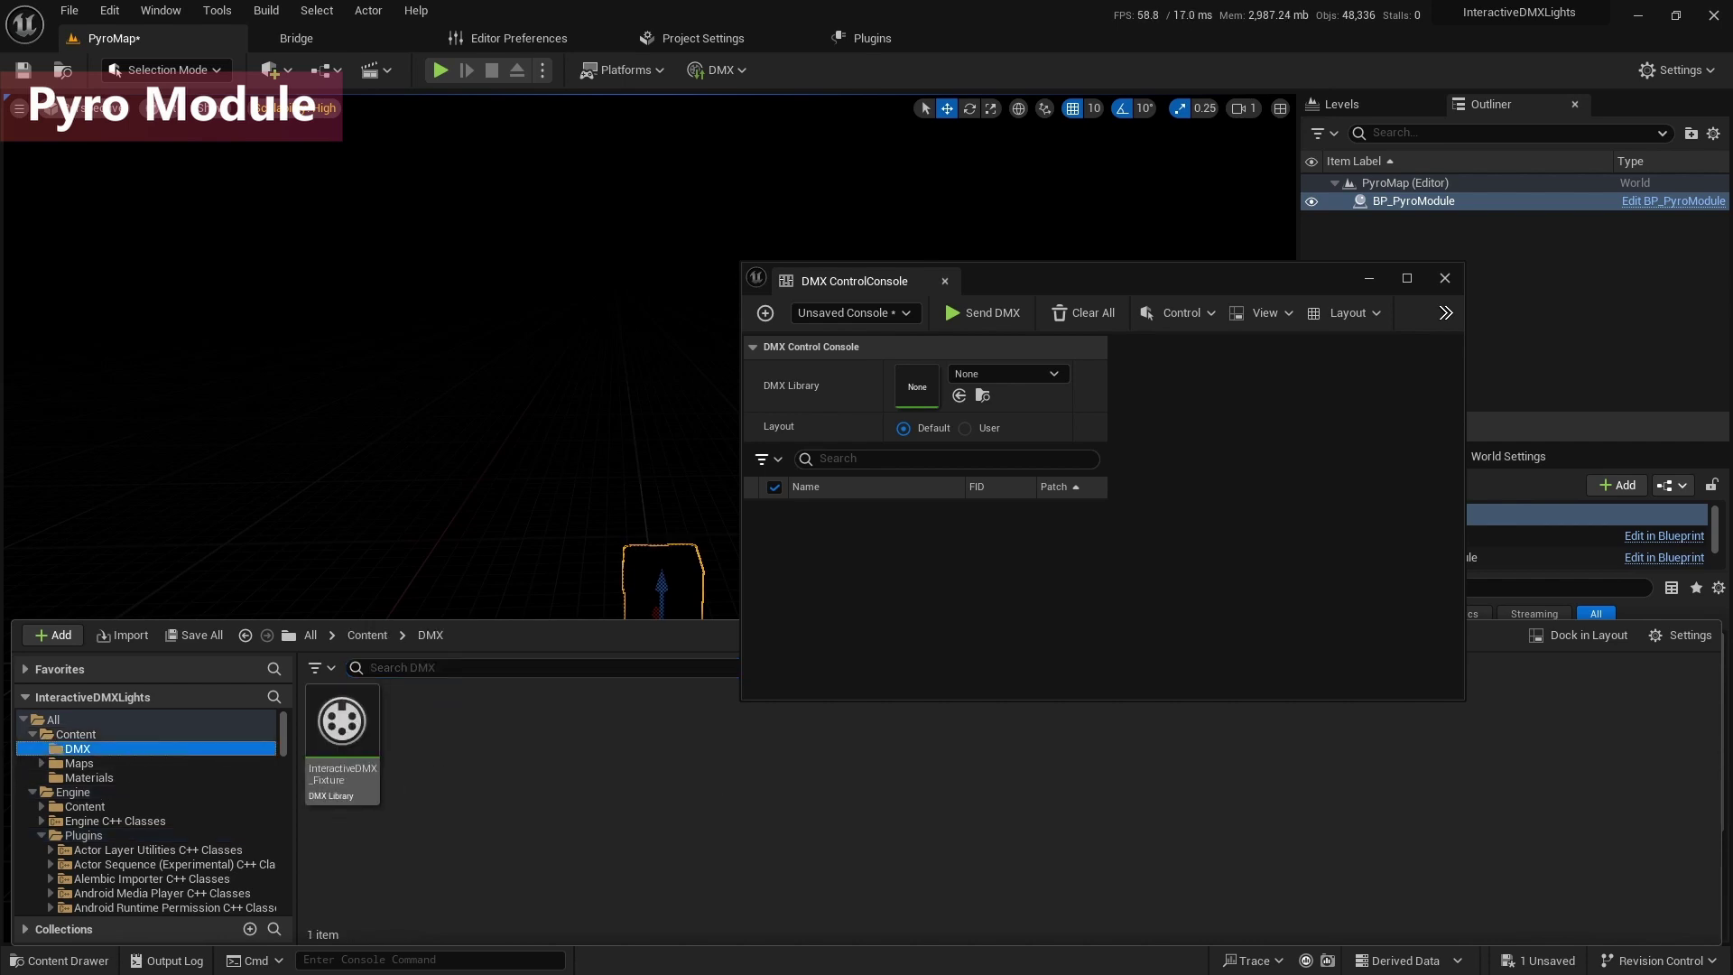
{"action": "double_click", "coordinate": [343, 722]}
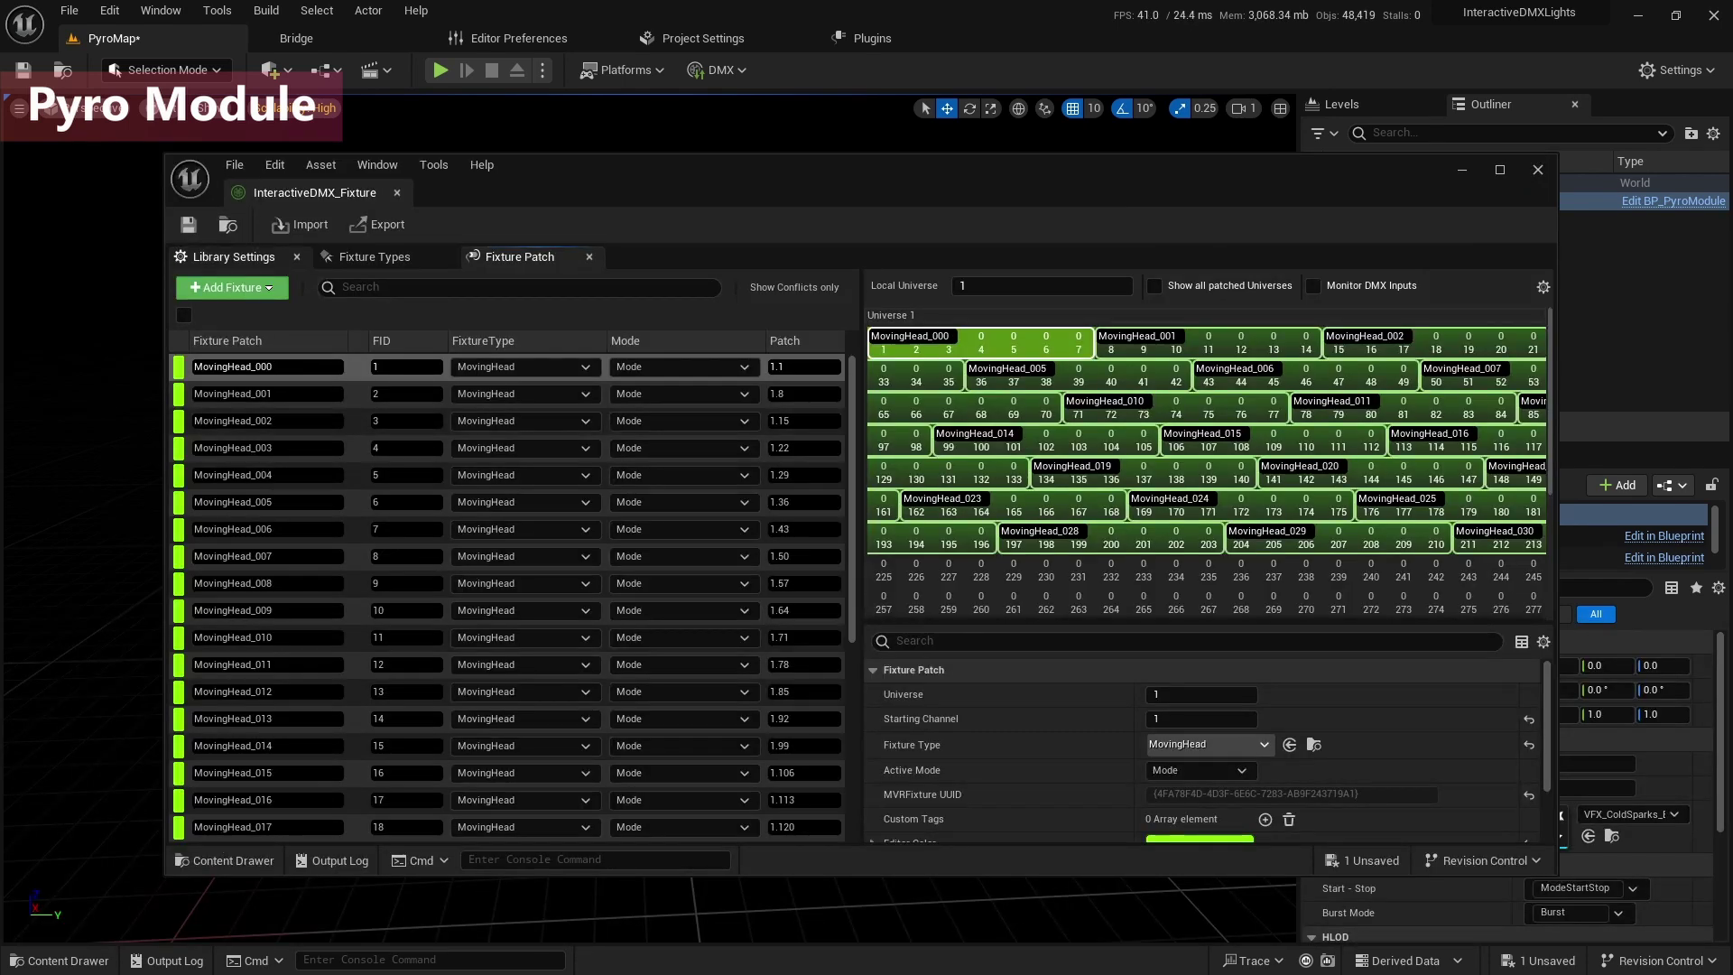
{"action": "left_click", "coordinate": [234, 257]}
{"action": "left_click", "coordinate": [374, 256]}
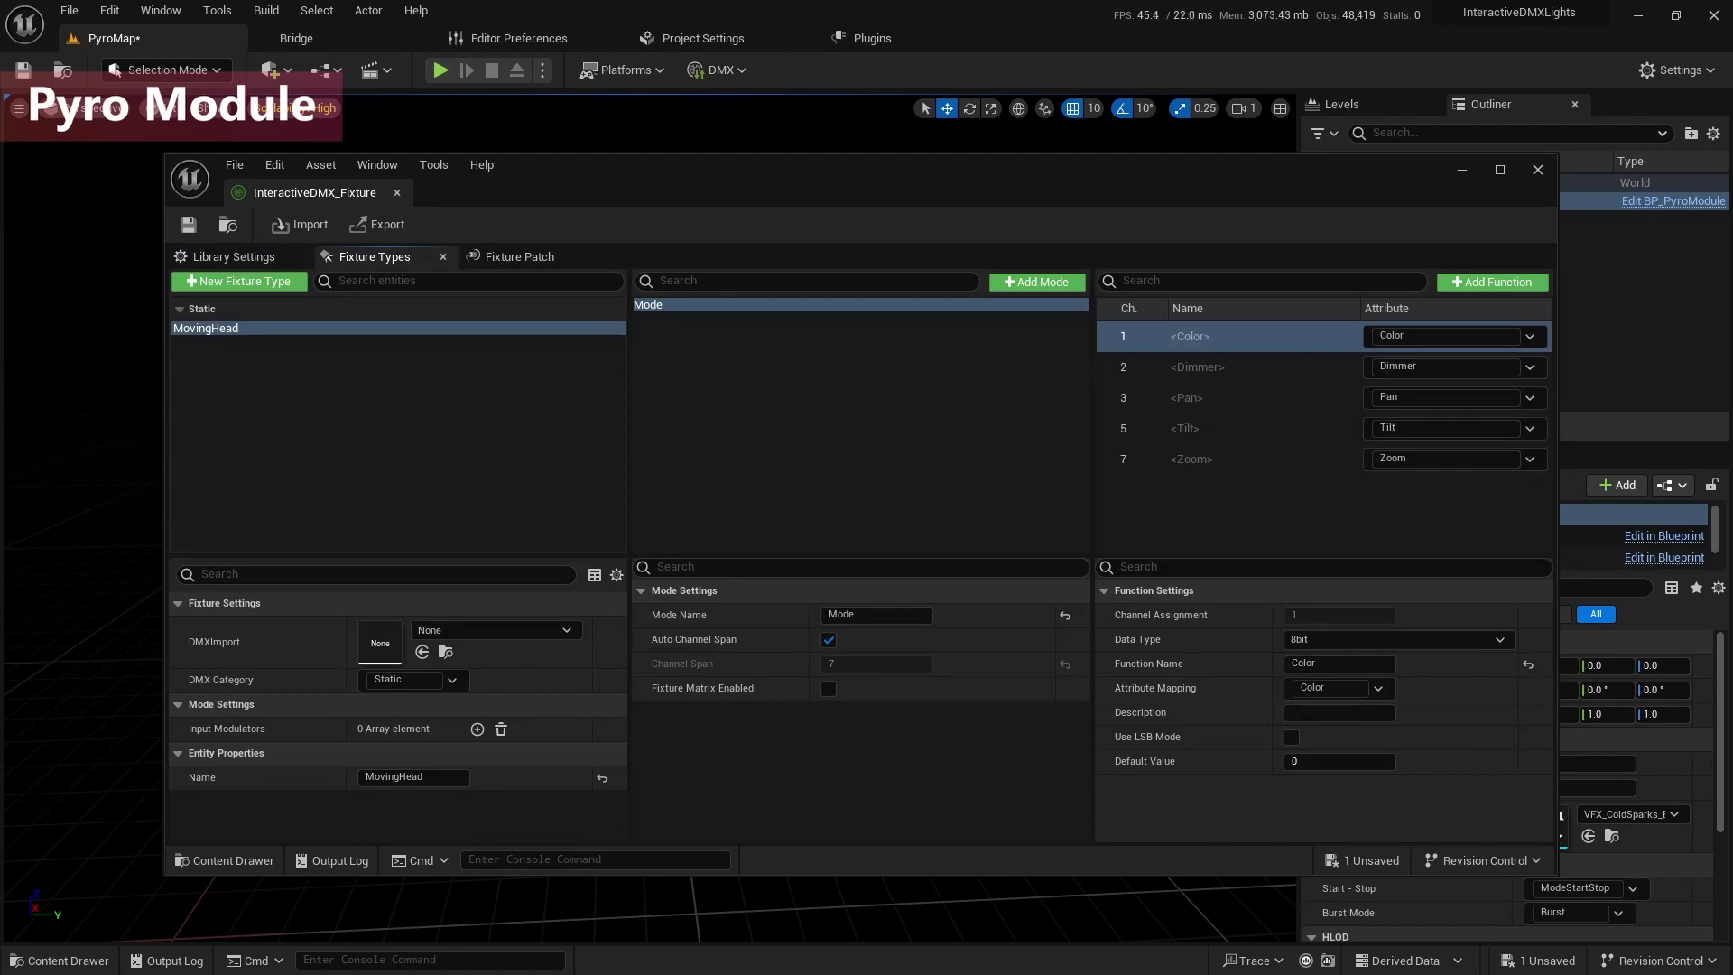
Create a new fixture type named Pyro and add a mode to it.
{"action": "left_click", "coordinate": [239, 281]}
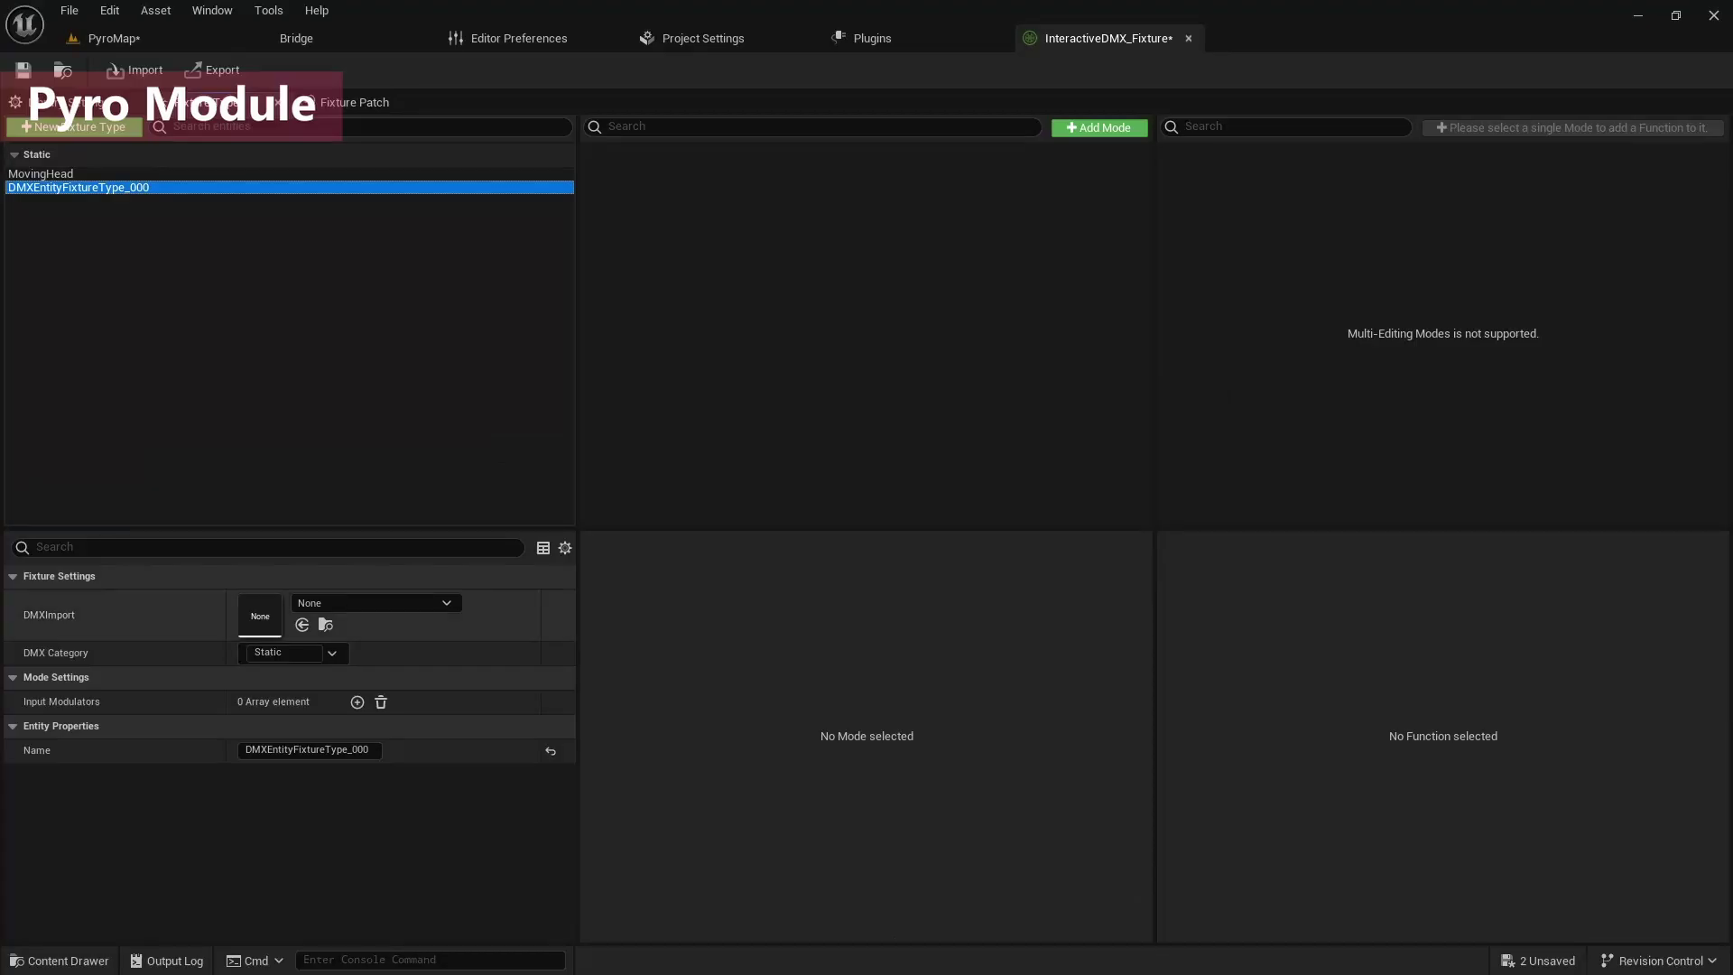
{"action": "left_click", "coordinate": [299, 750]}
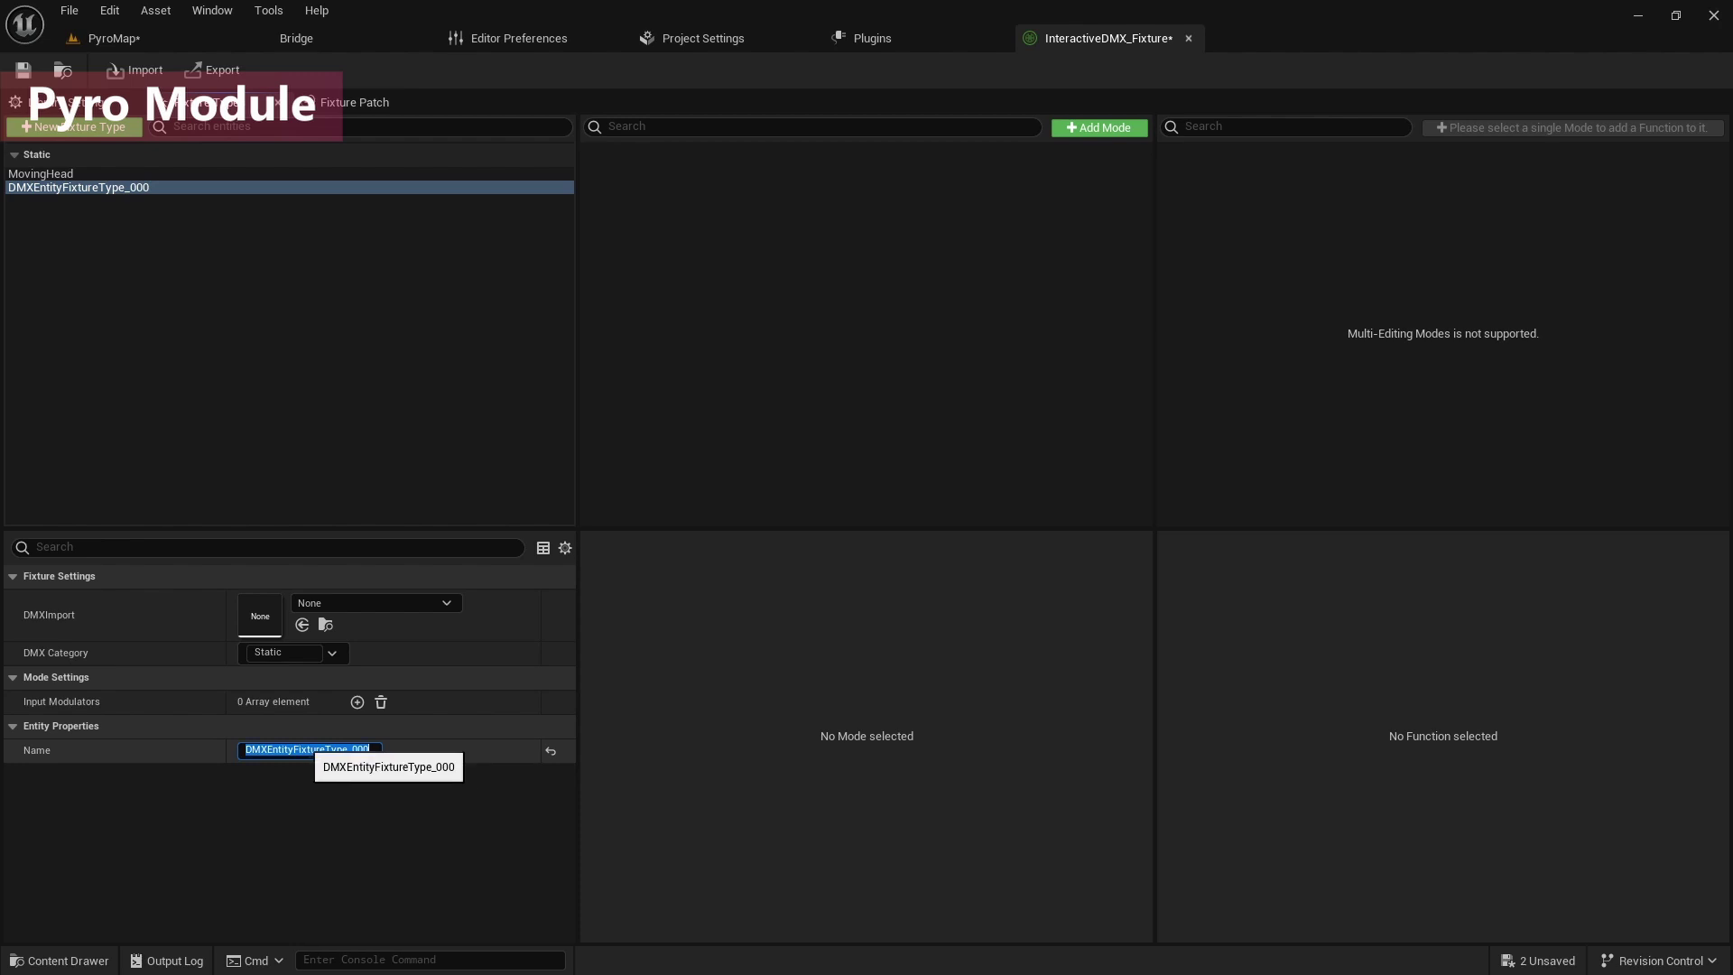
{"action": "type", "text": "Pyro"}
{"action": "key", "text": "Return"}
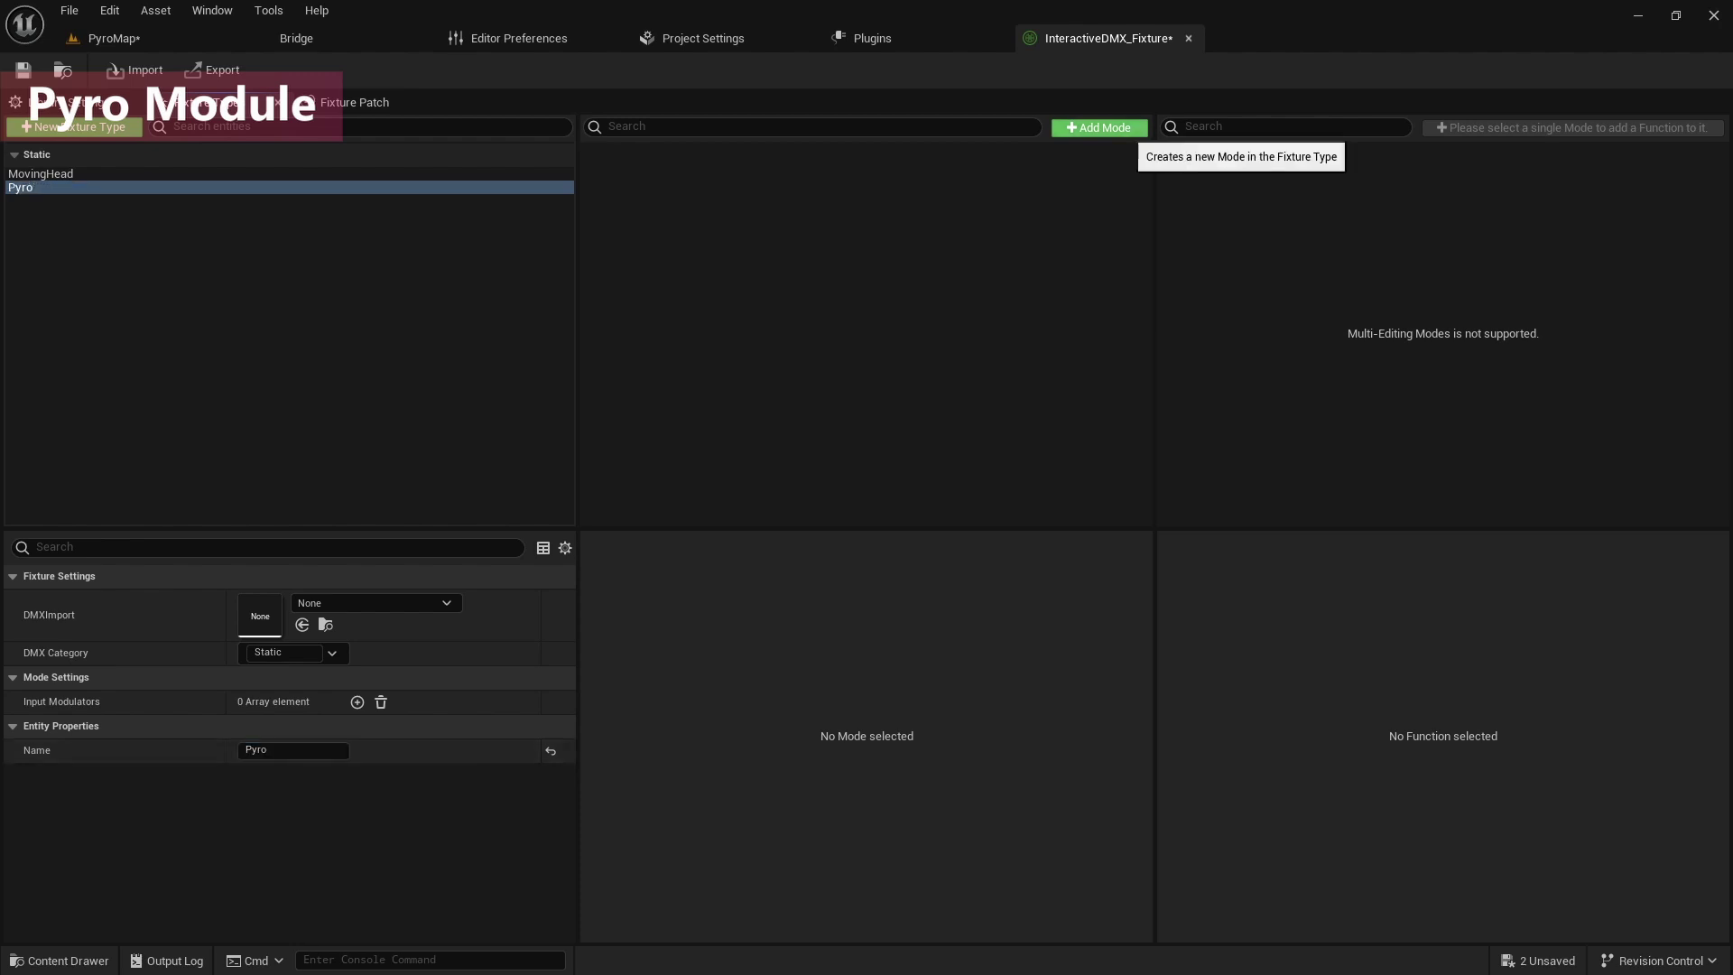
{"action": "left_click", "coordinate": [1099, 127]}
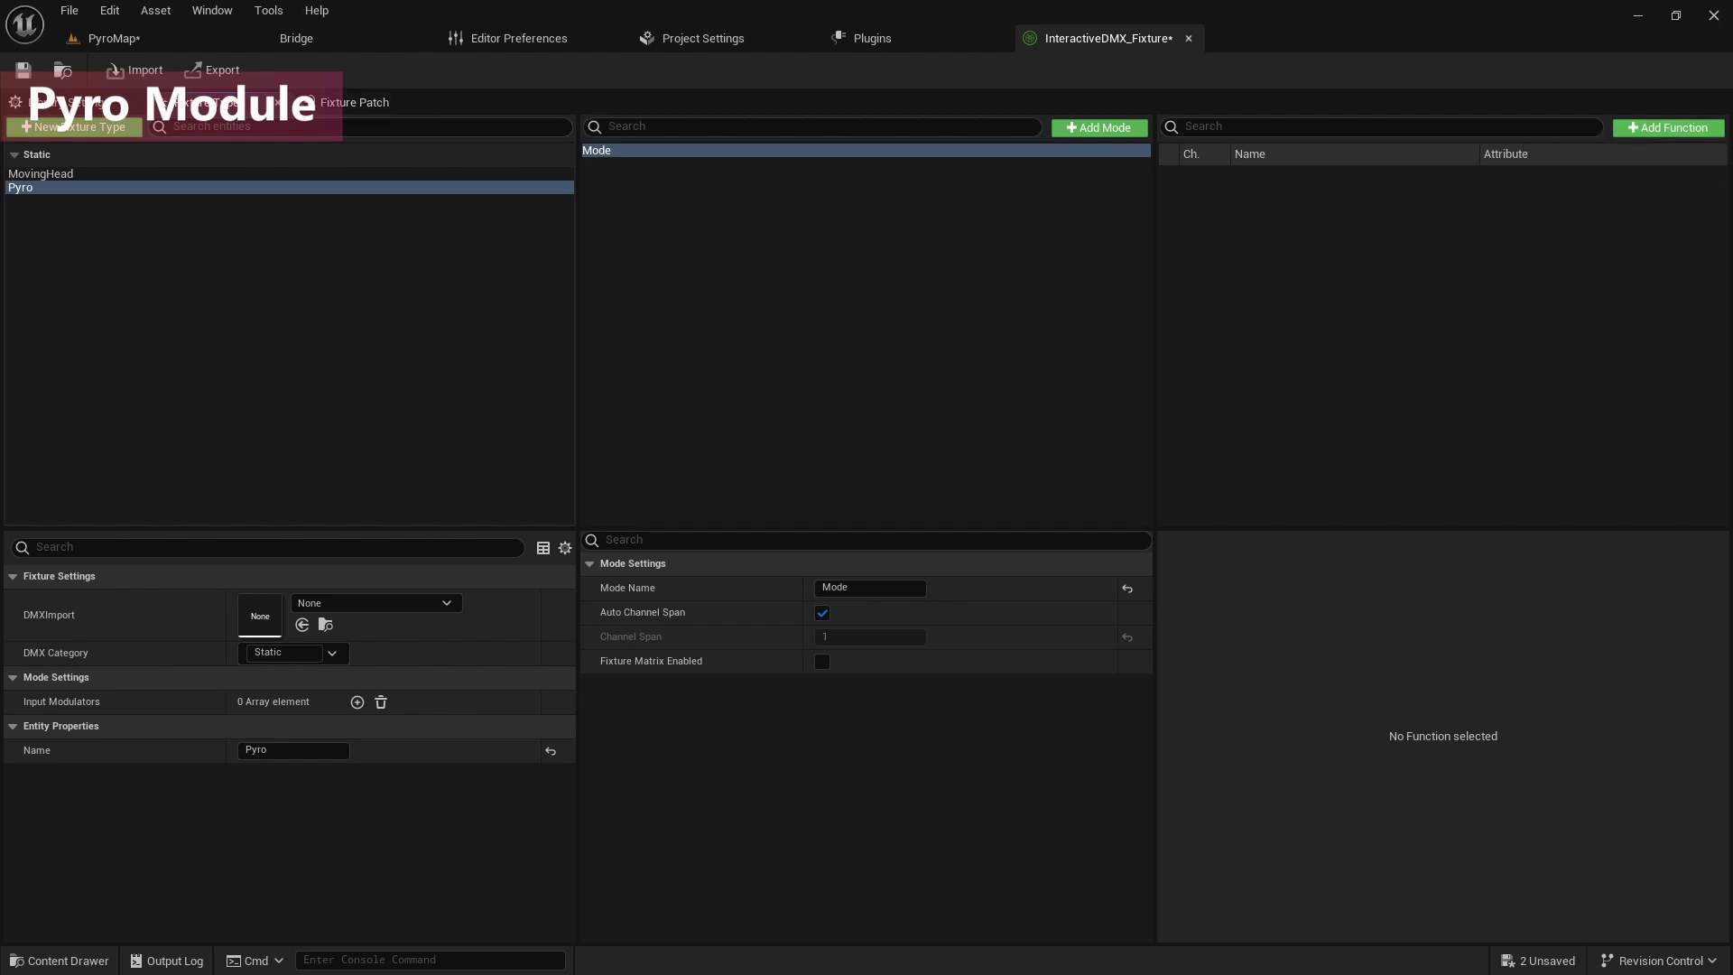
Examine the DMX Events attributes of BP_PyroModule in PyroMap.
{"action": "left_click", "coordinate": [109, 38]}
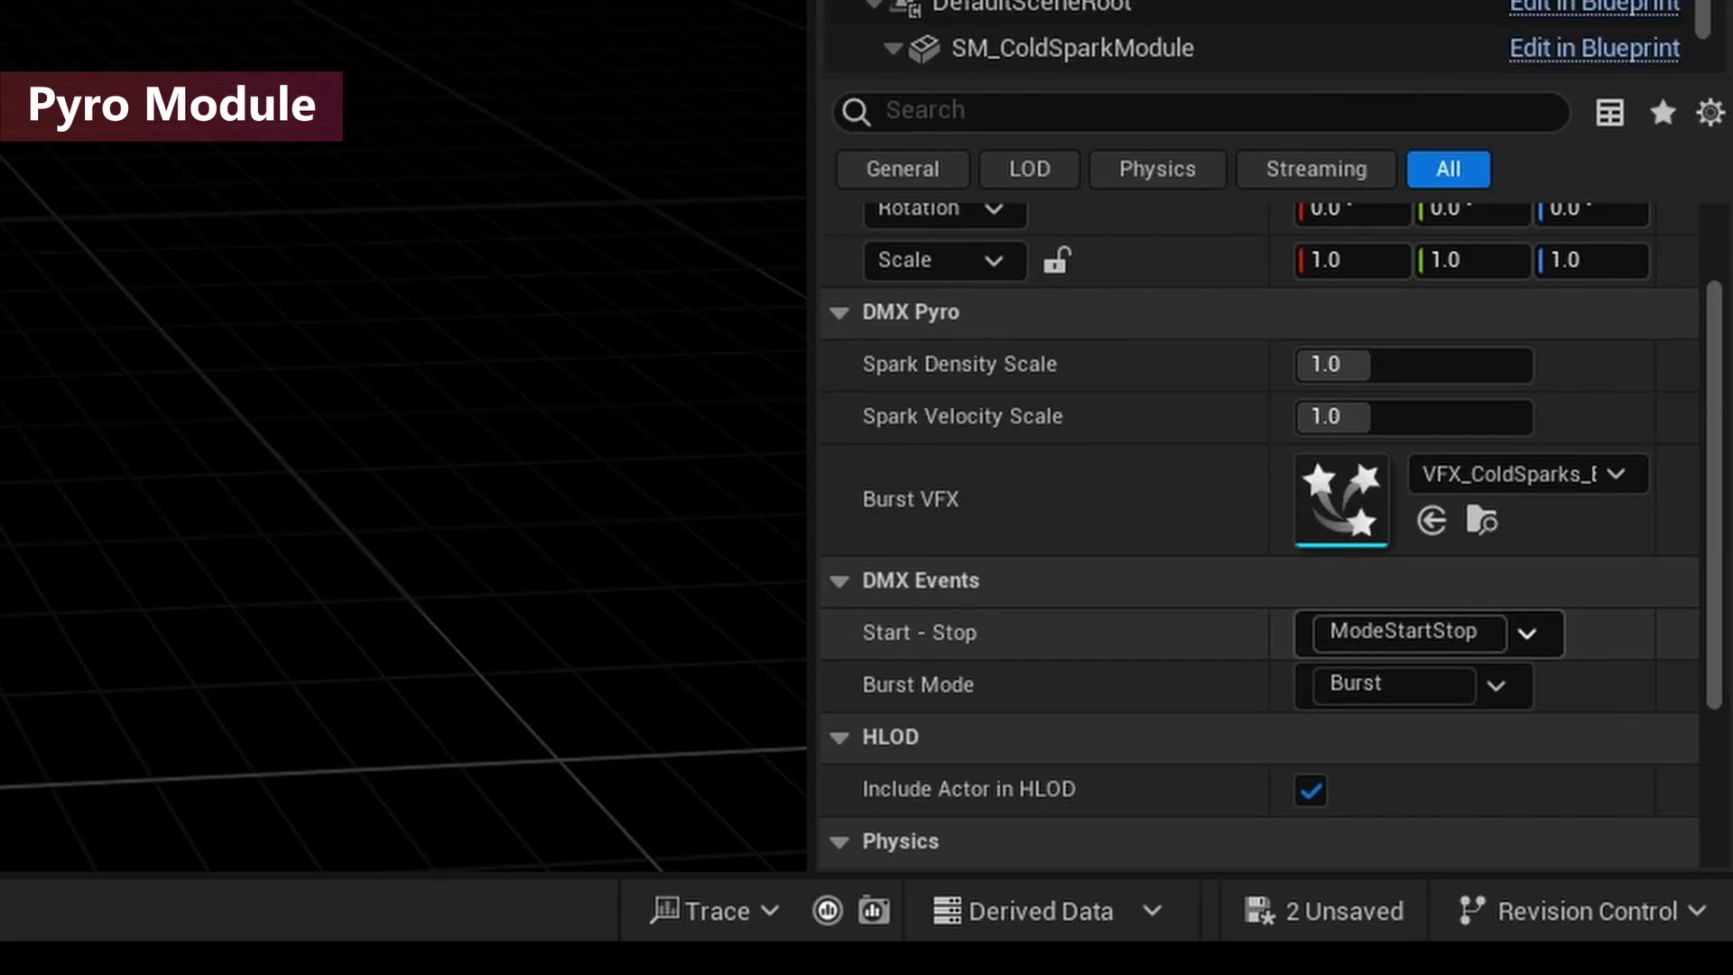
{"action": "left_click", "coordinate": [1332, 601]}
{"action": "left_click", "coordinate": [1309, 663]}
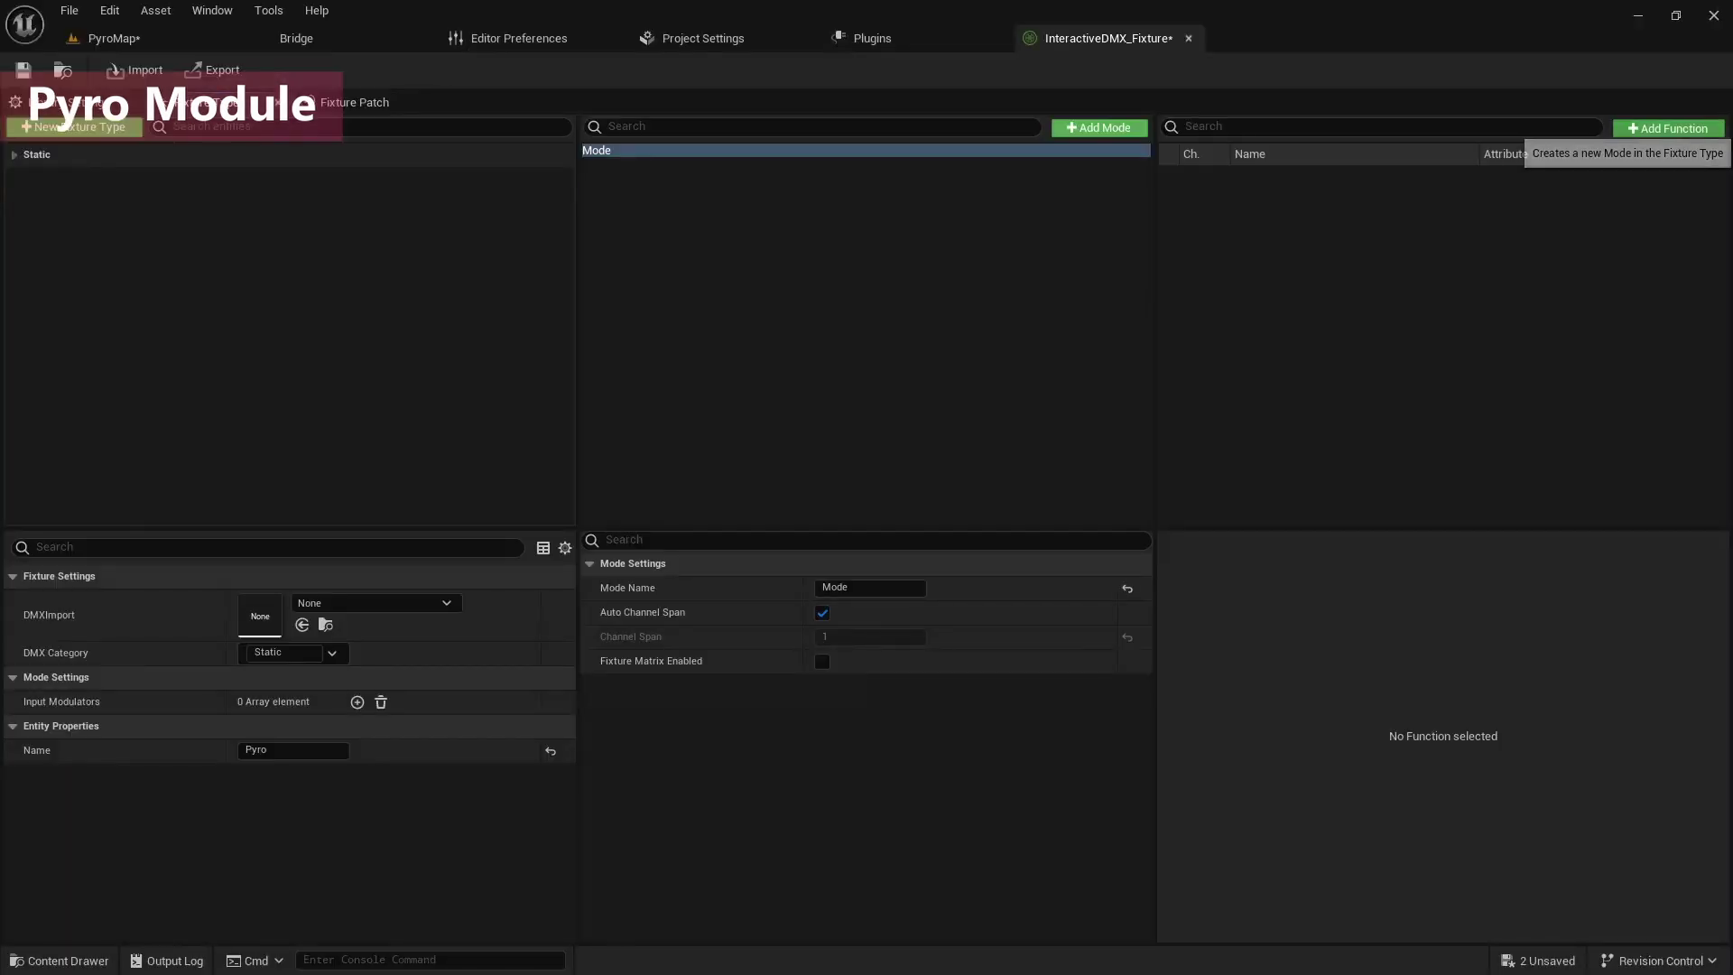
Add two functions to the Pyro fixture's mode, mapping channel 1 to ModeStartStop and channel 2 to Burst.
{"action": "left_click", "coordinate": [1668, 127]}
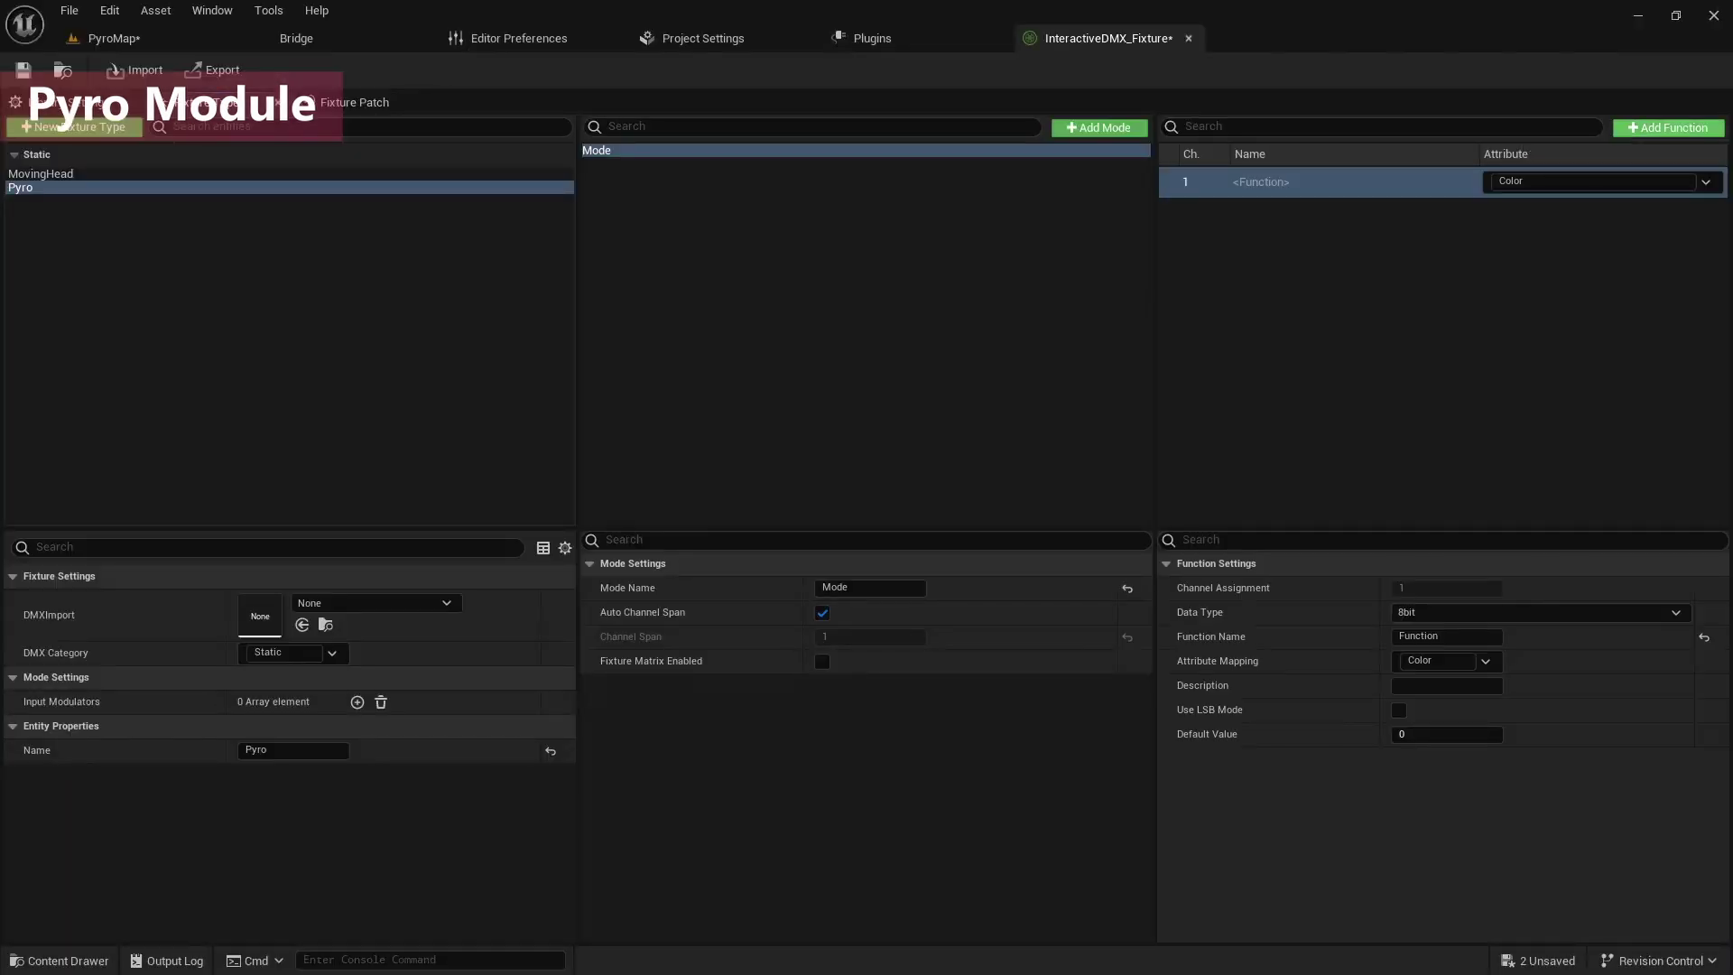
{"action": "left_click", "coordinate": [1705, 182]}
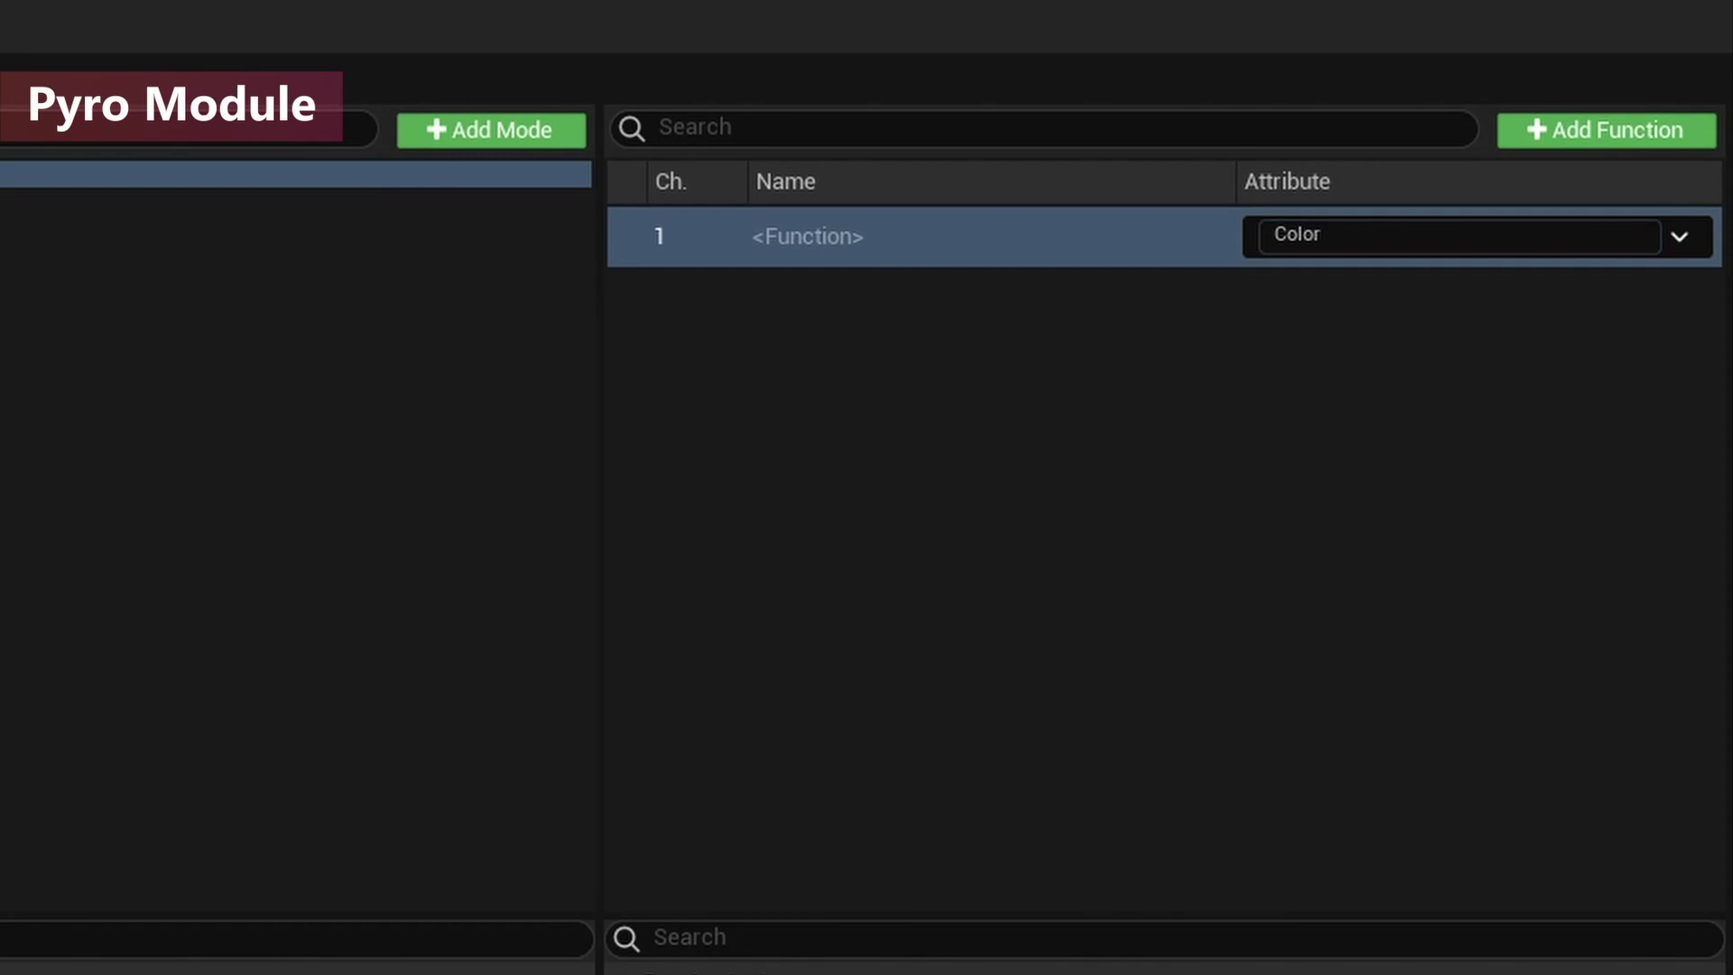
{"action": "left_click", "coordinate": [1679, 236]}
{"action": "type", "text": "mo"}
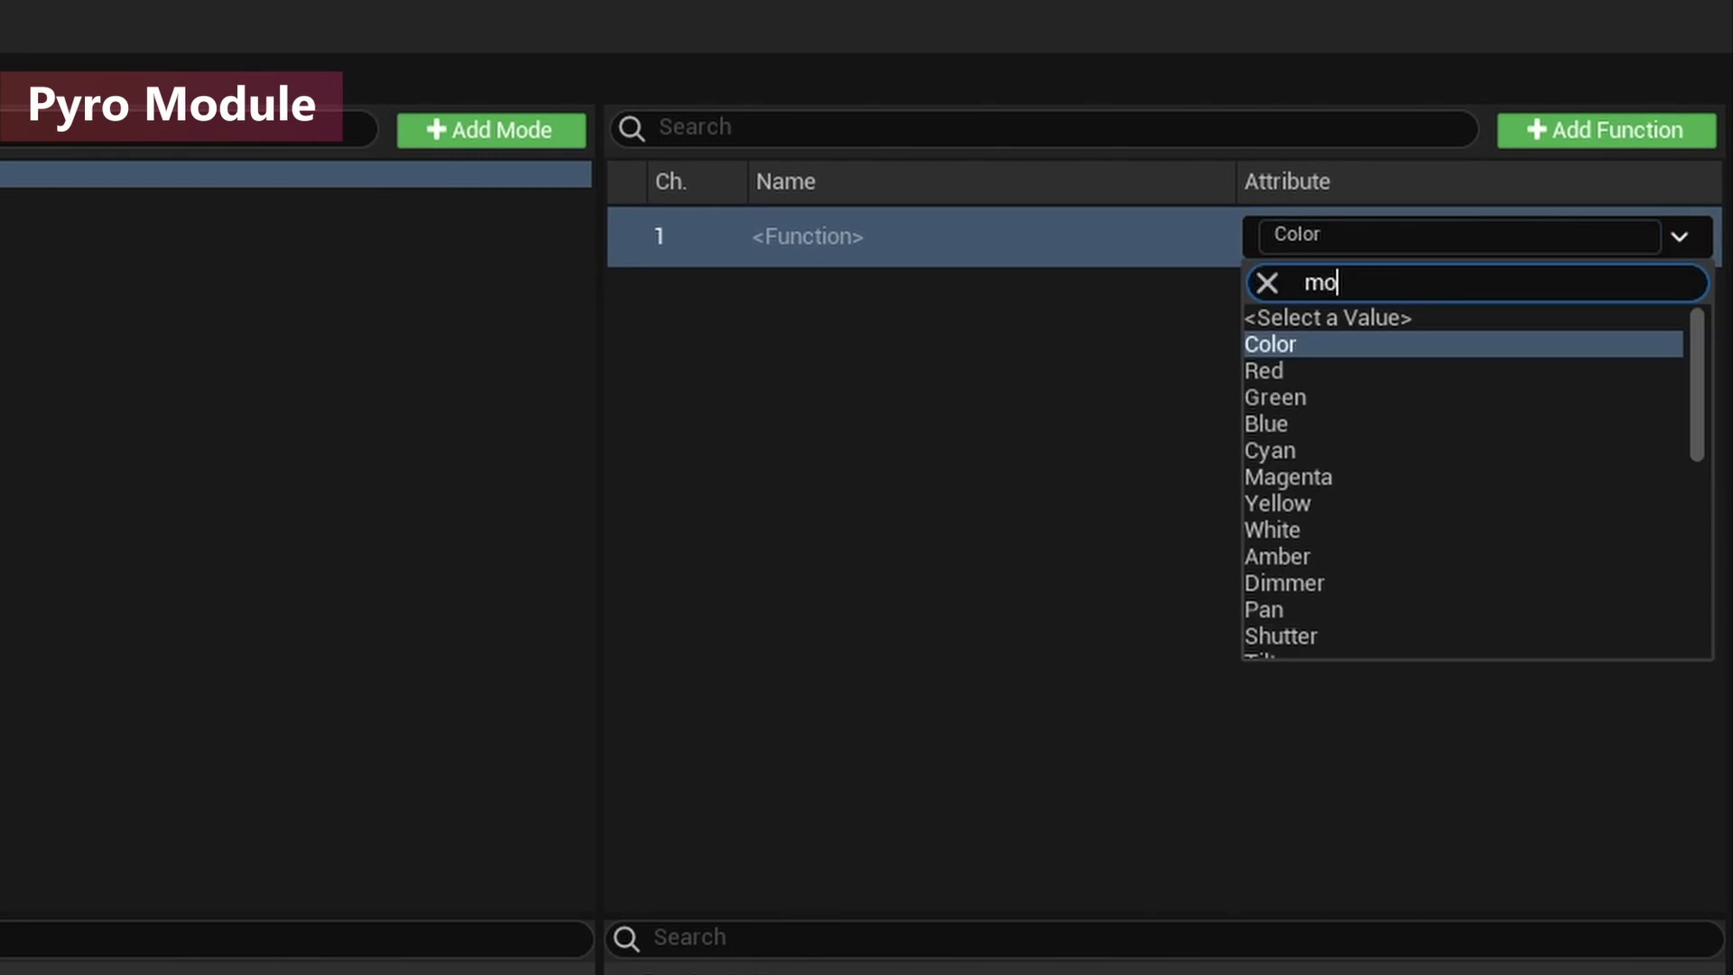
{"action": "type", "text": "dest"}
{"action": "key", "text": "Return"}
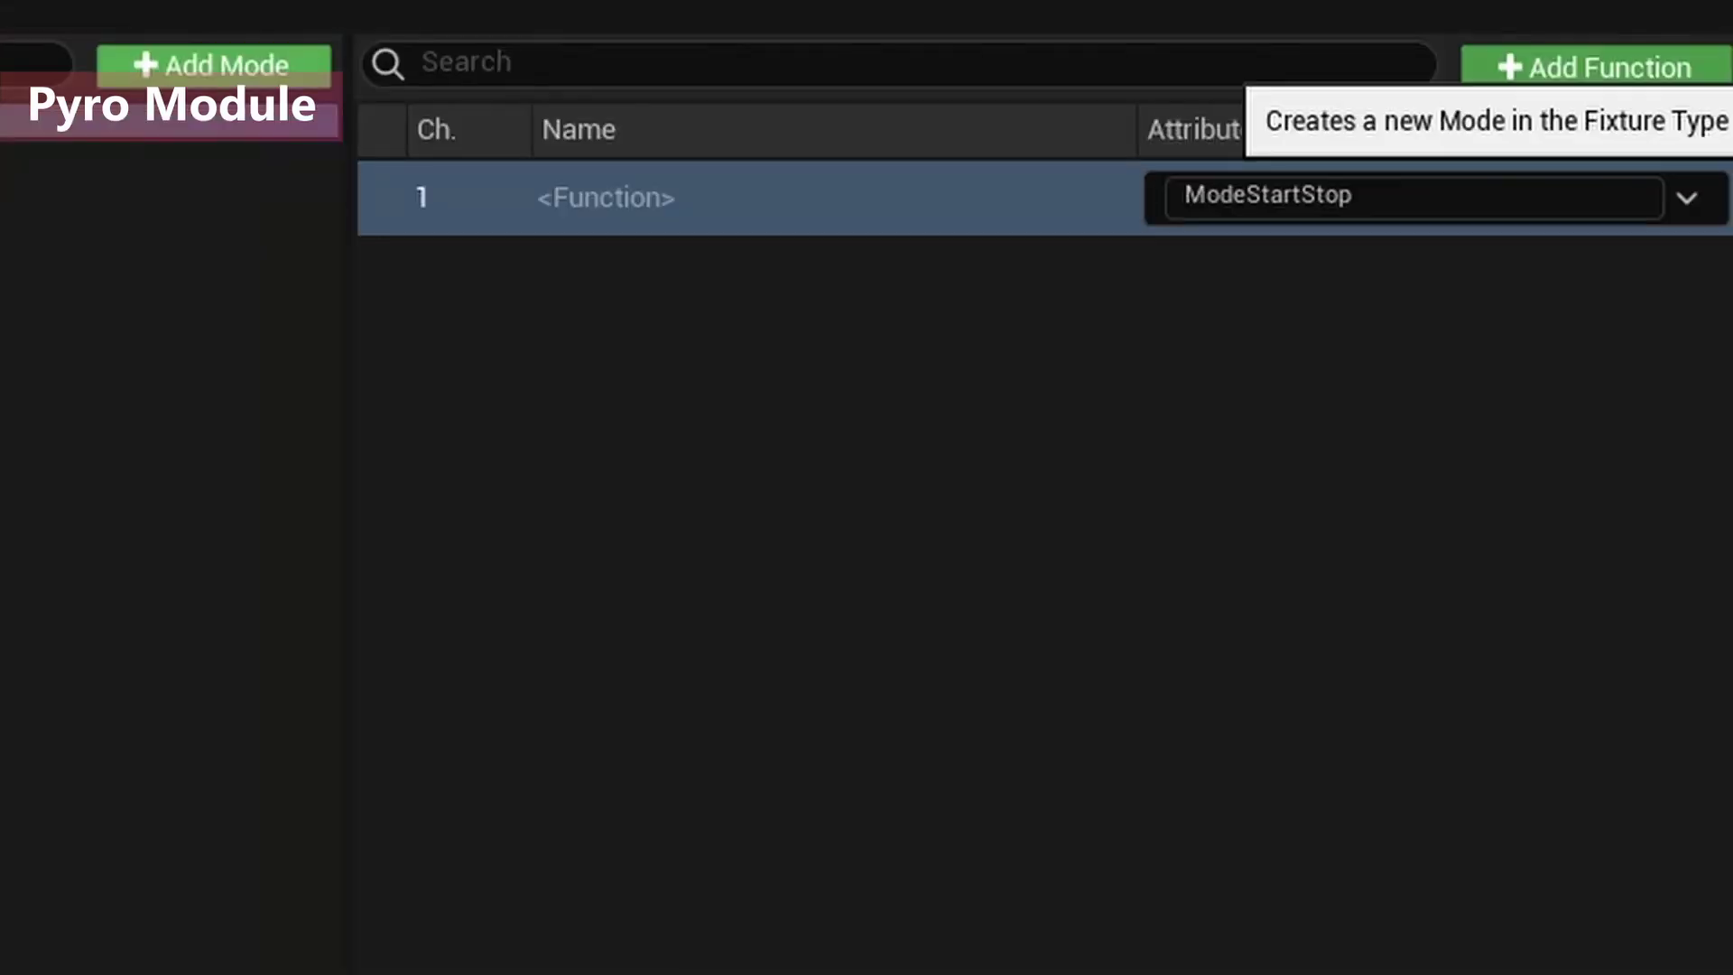
{"action": "left_click", "coordinate": [1607, 130]}
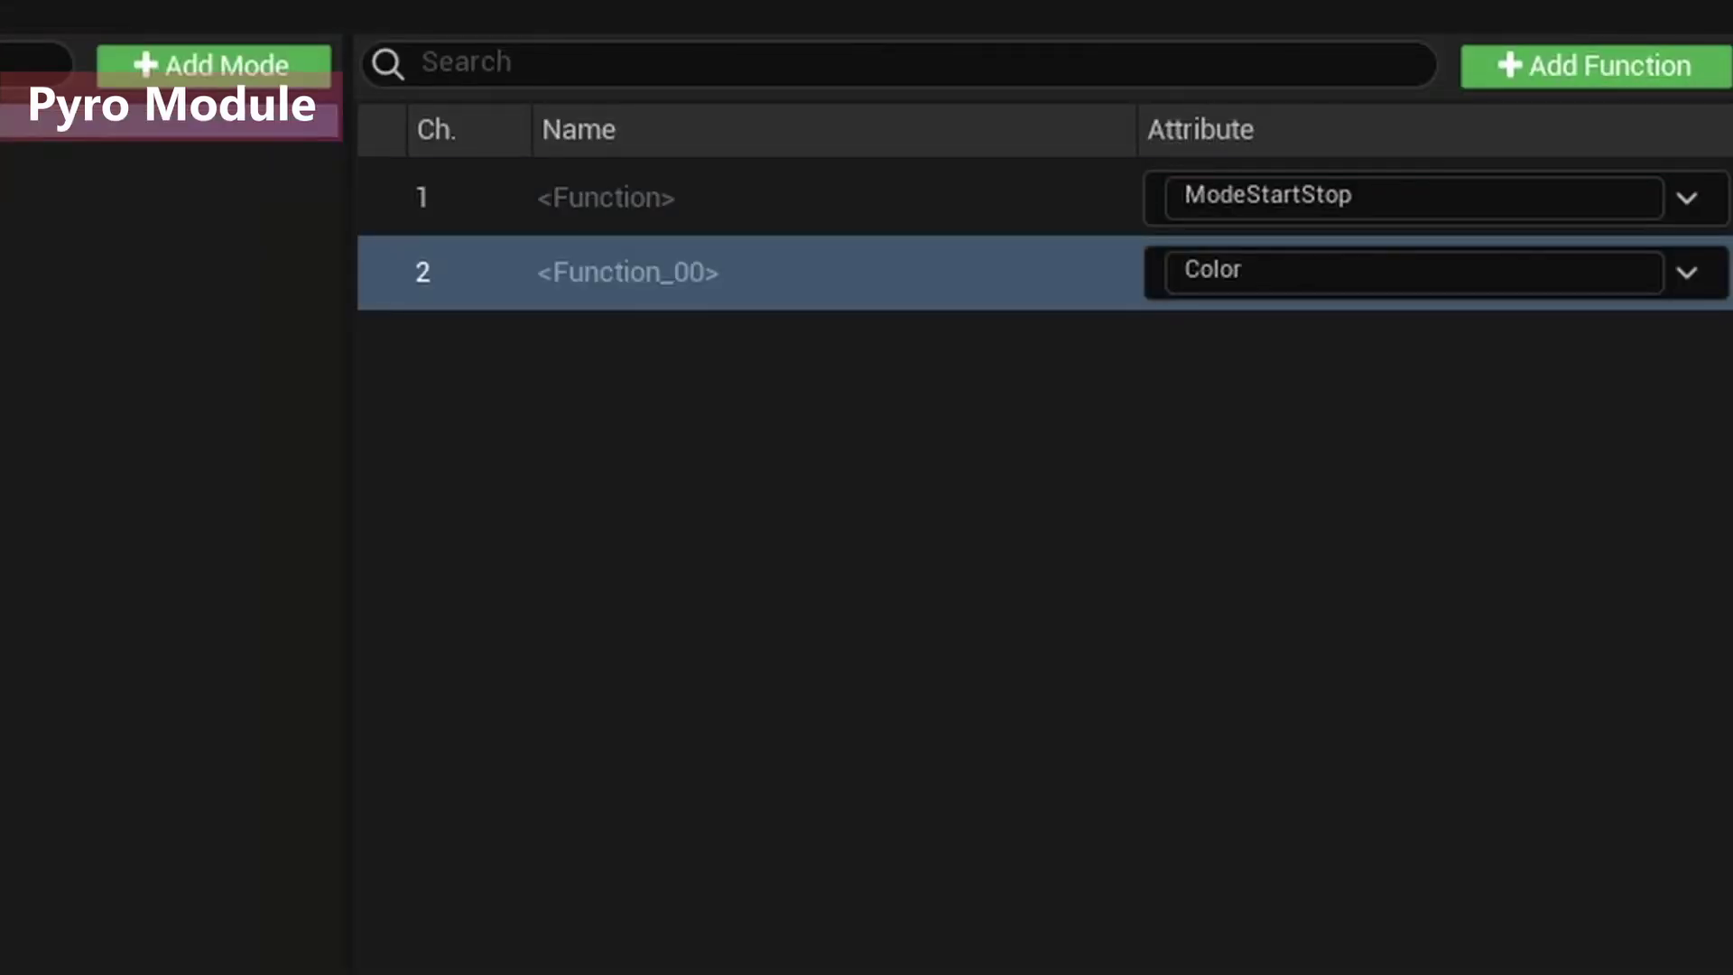
{"action": "left_click", "coordinate": [1687, 273]}
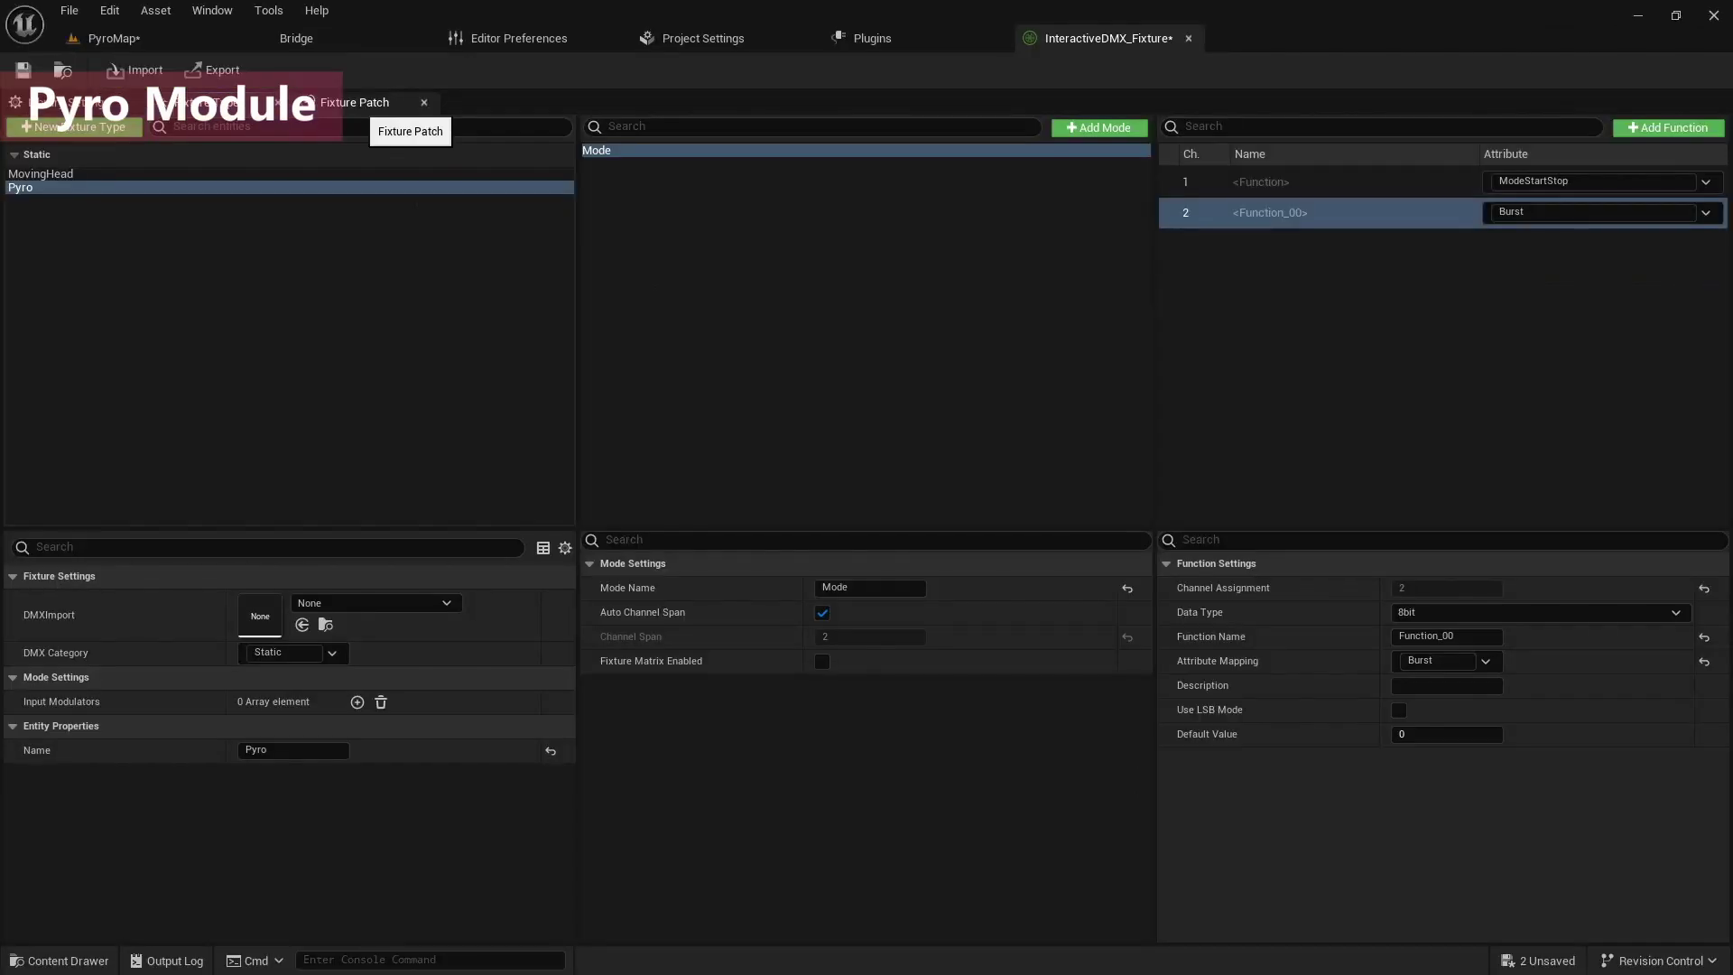
Add one Pyro fixture patch starting at channel 225 of universe 1 and save the DMX library.
{"action": "left_click", "coordinate": [361, 102]}
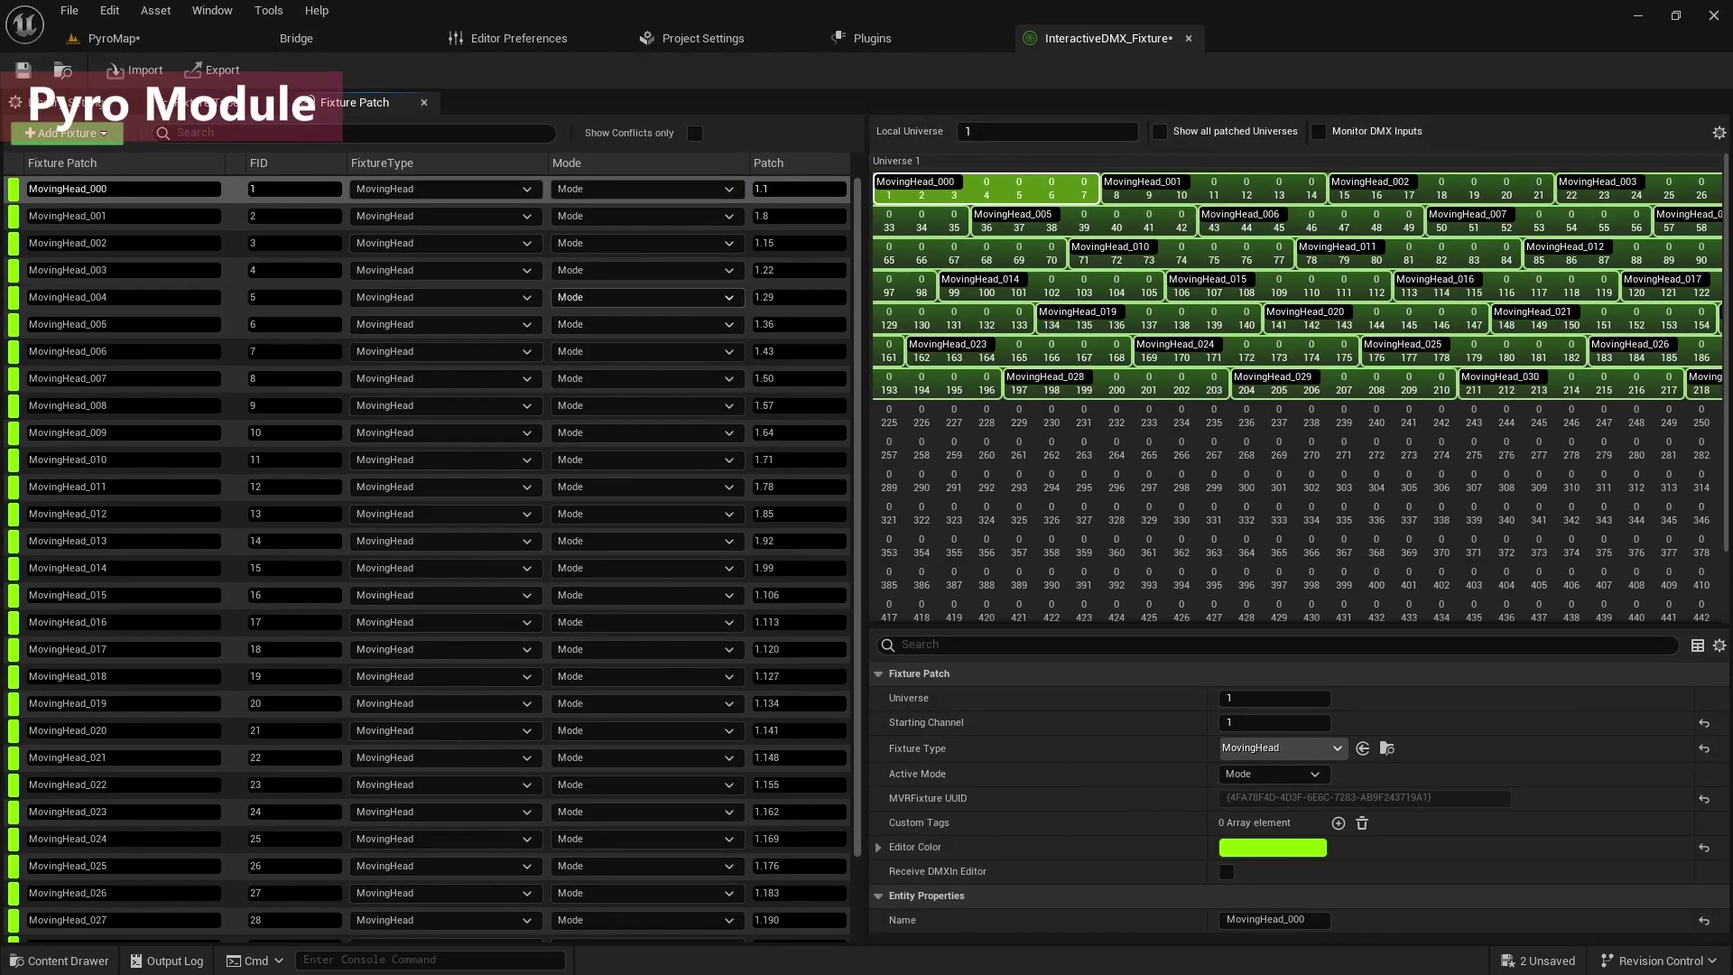
{"action": "scroll", "coordinate": [424, 560], "scroll_direction": "down", "scroll_amount": 2}
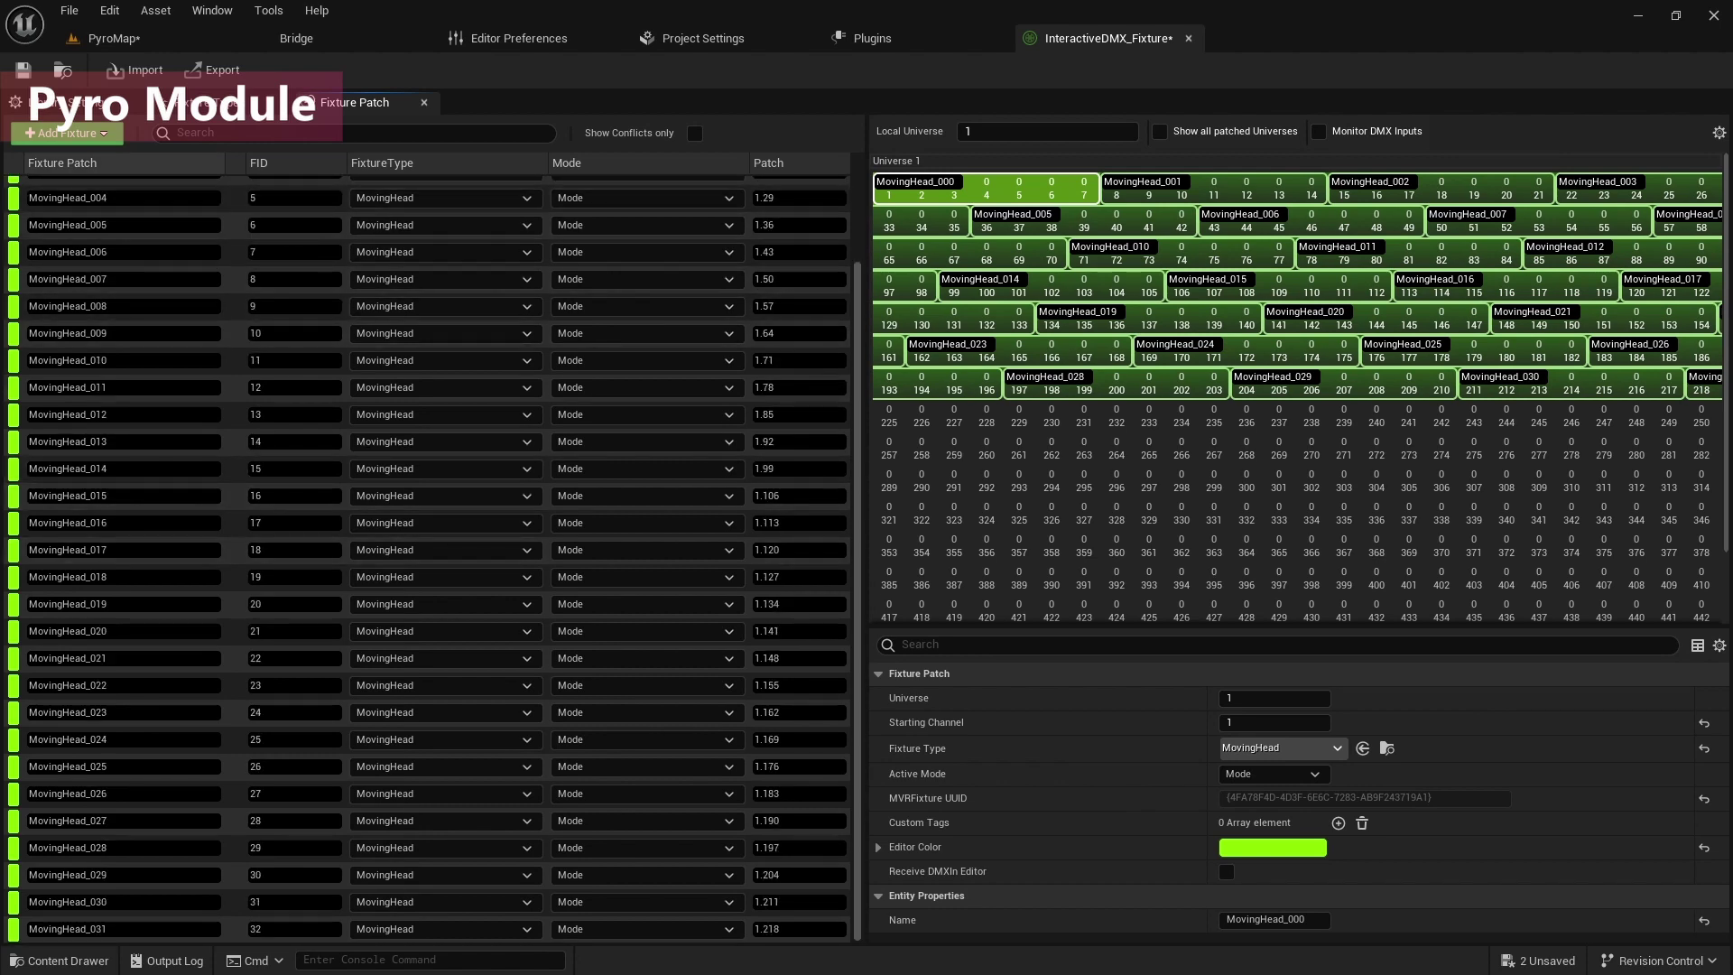
{"action": "left_click", "coordinate": [68, 133]}
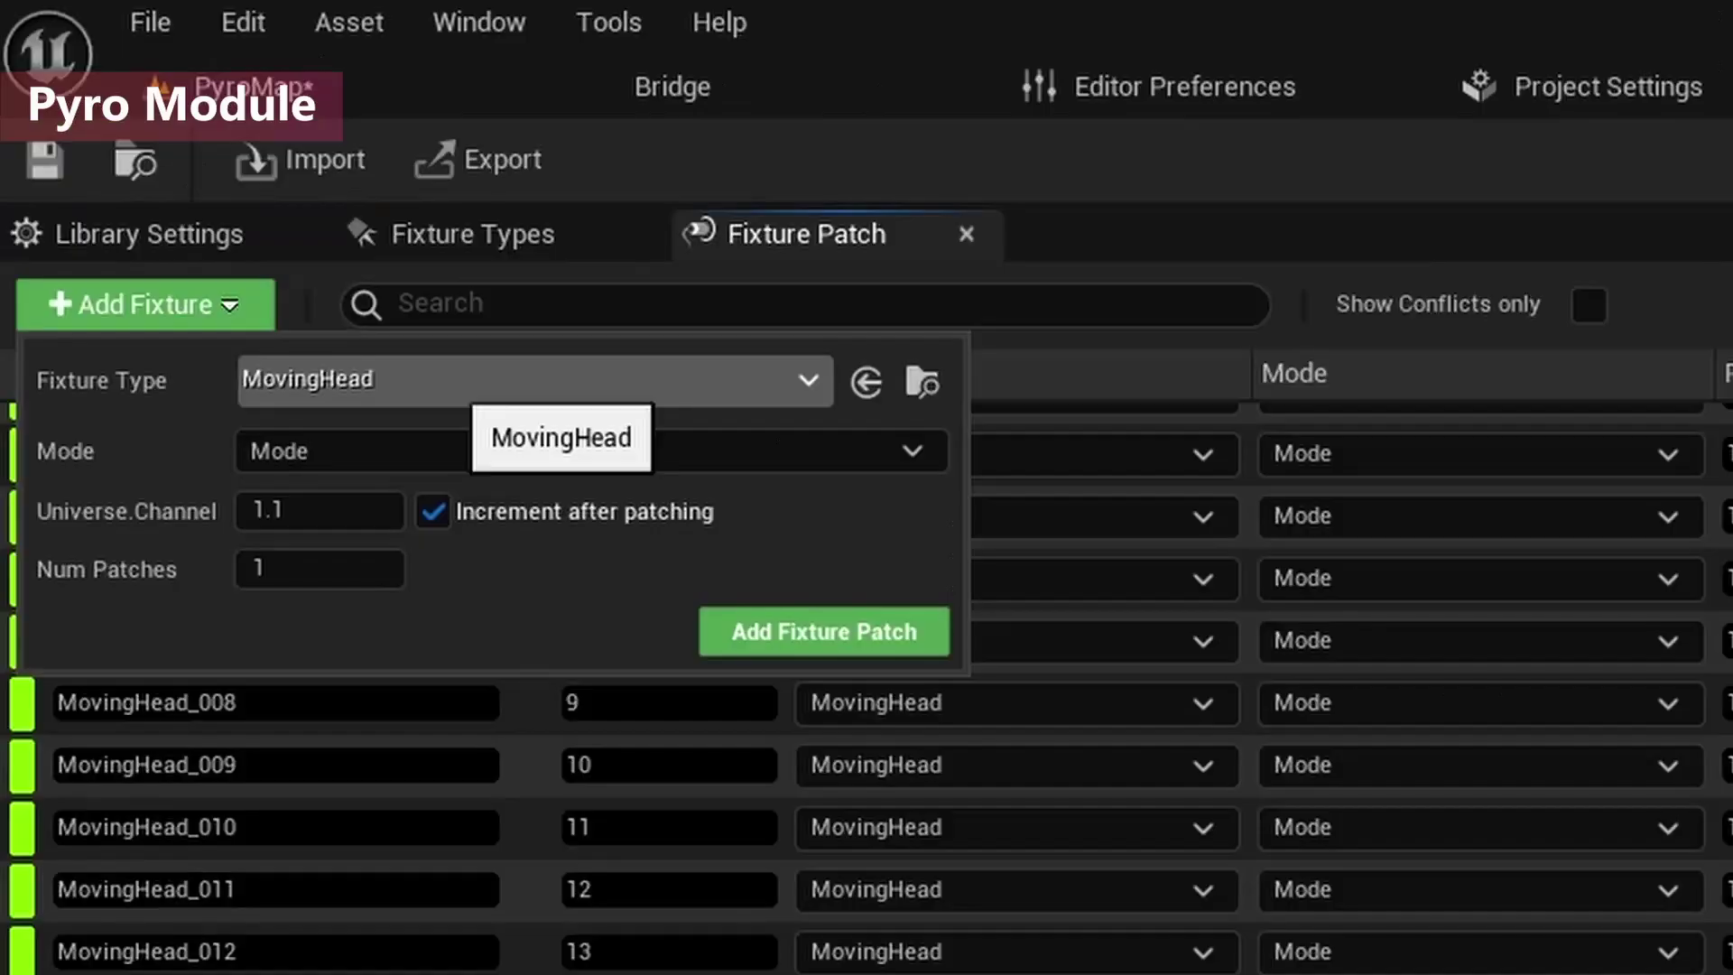
{"action": "left_click", "coordinate": [208, 166]}
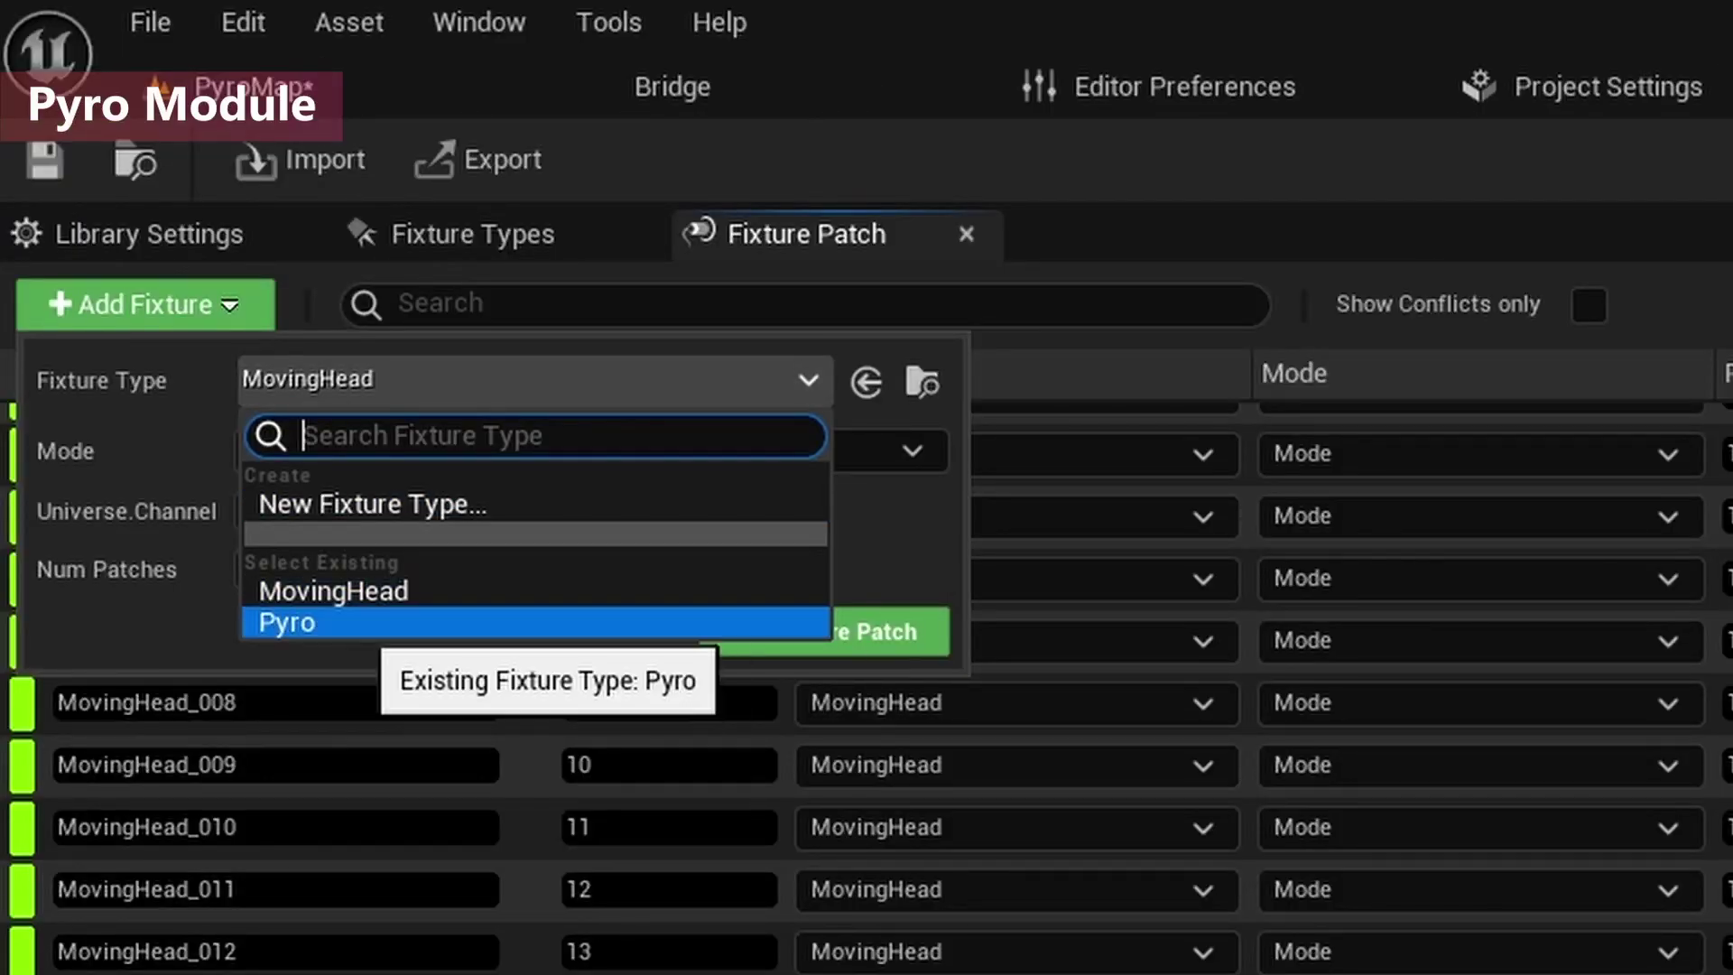
{"action": "left_click", "coordinate": [361, 623]}
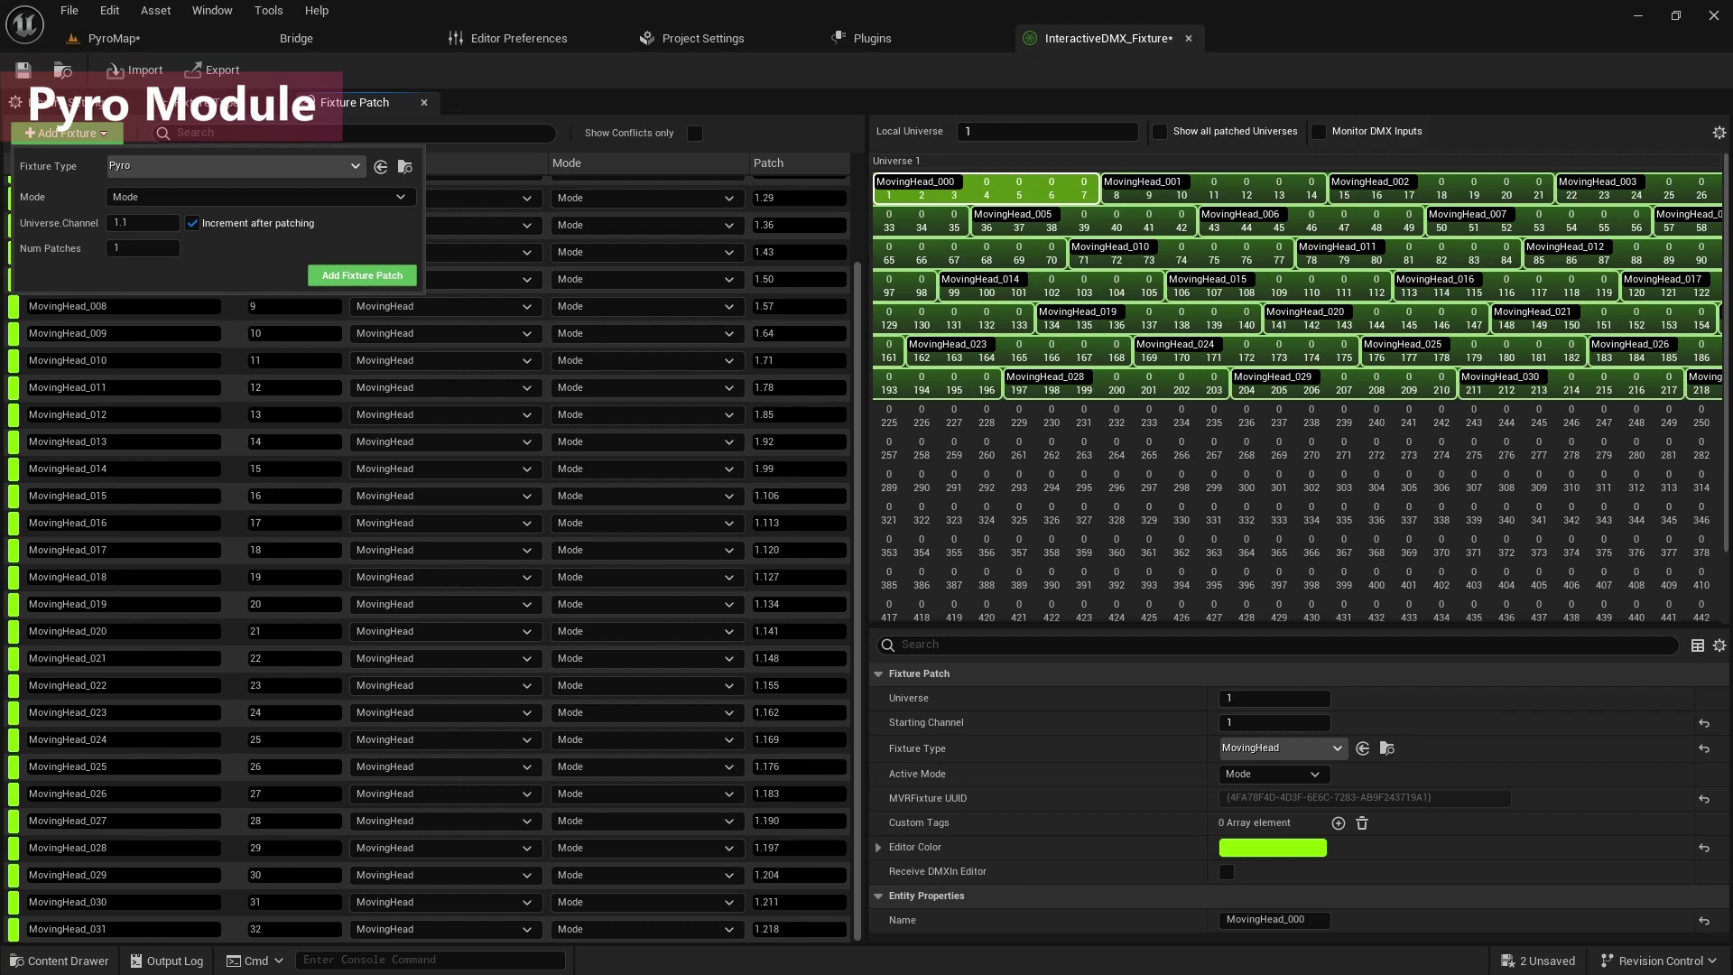
{"action": "left_click", "coordinate": [362, 275]}
{"action": "left_click_drag", "start_coordinate": [905, 188], "coordinate": [906, 415]}
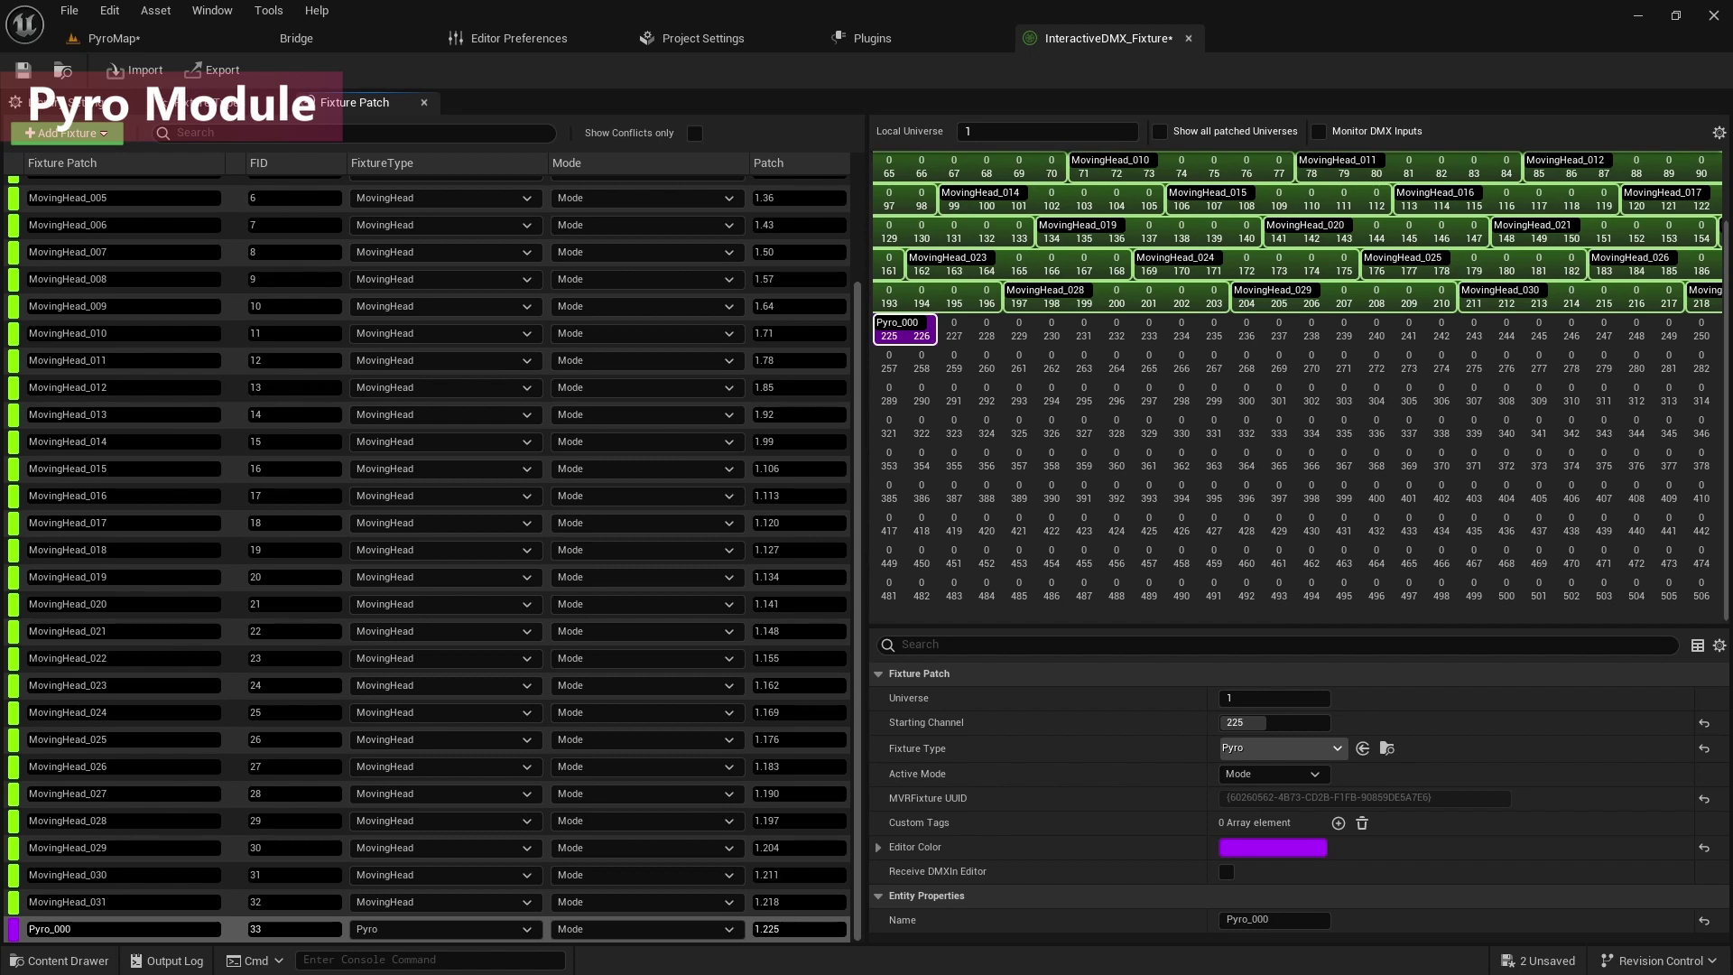
{"action": "key", "text": "ctrl+s"}
In PyroMap, assign the InteractiveDMX_Fixture library and the Pyro_000 fixture patch to BP_PyroModule's DMX component.
{"action": "left_click", "coordinate": [115, 39]}
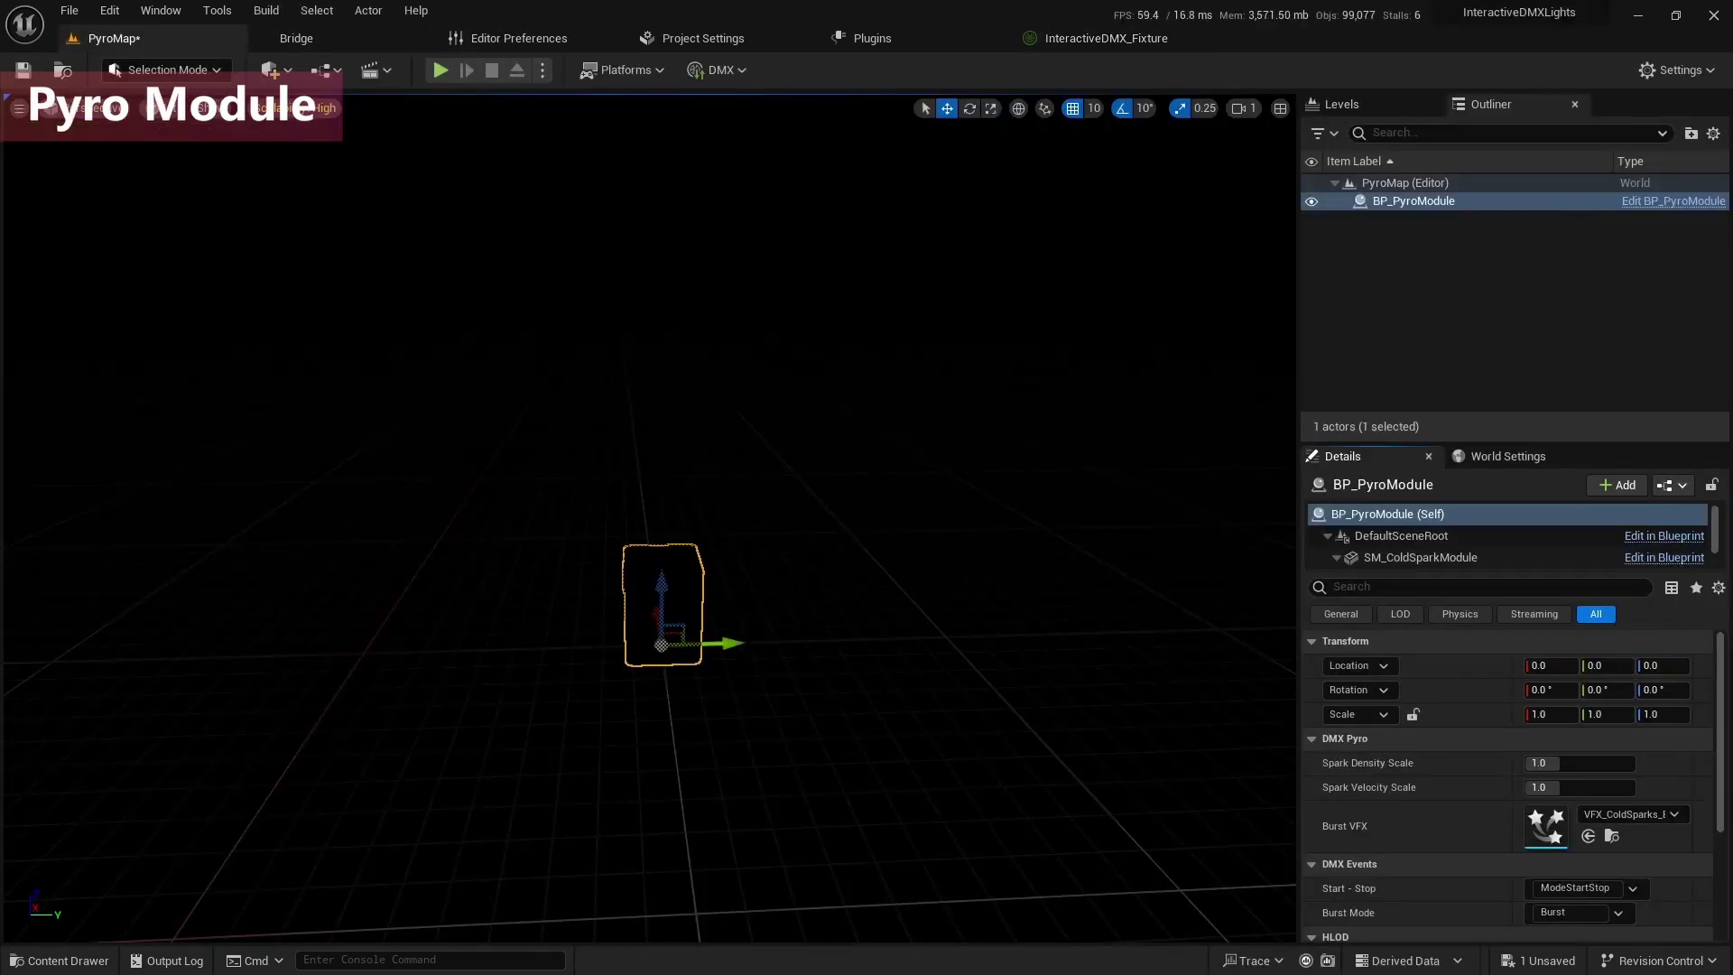
{"action": "left_click", "coordinate": [1422, 201]}
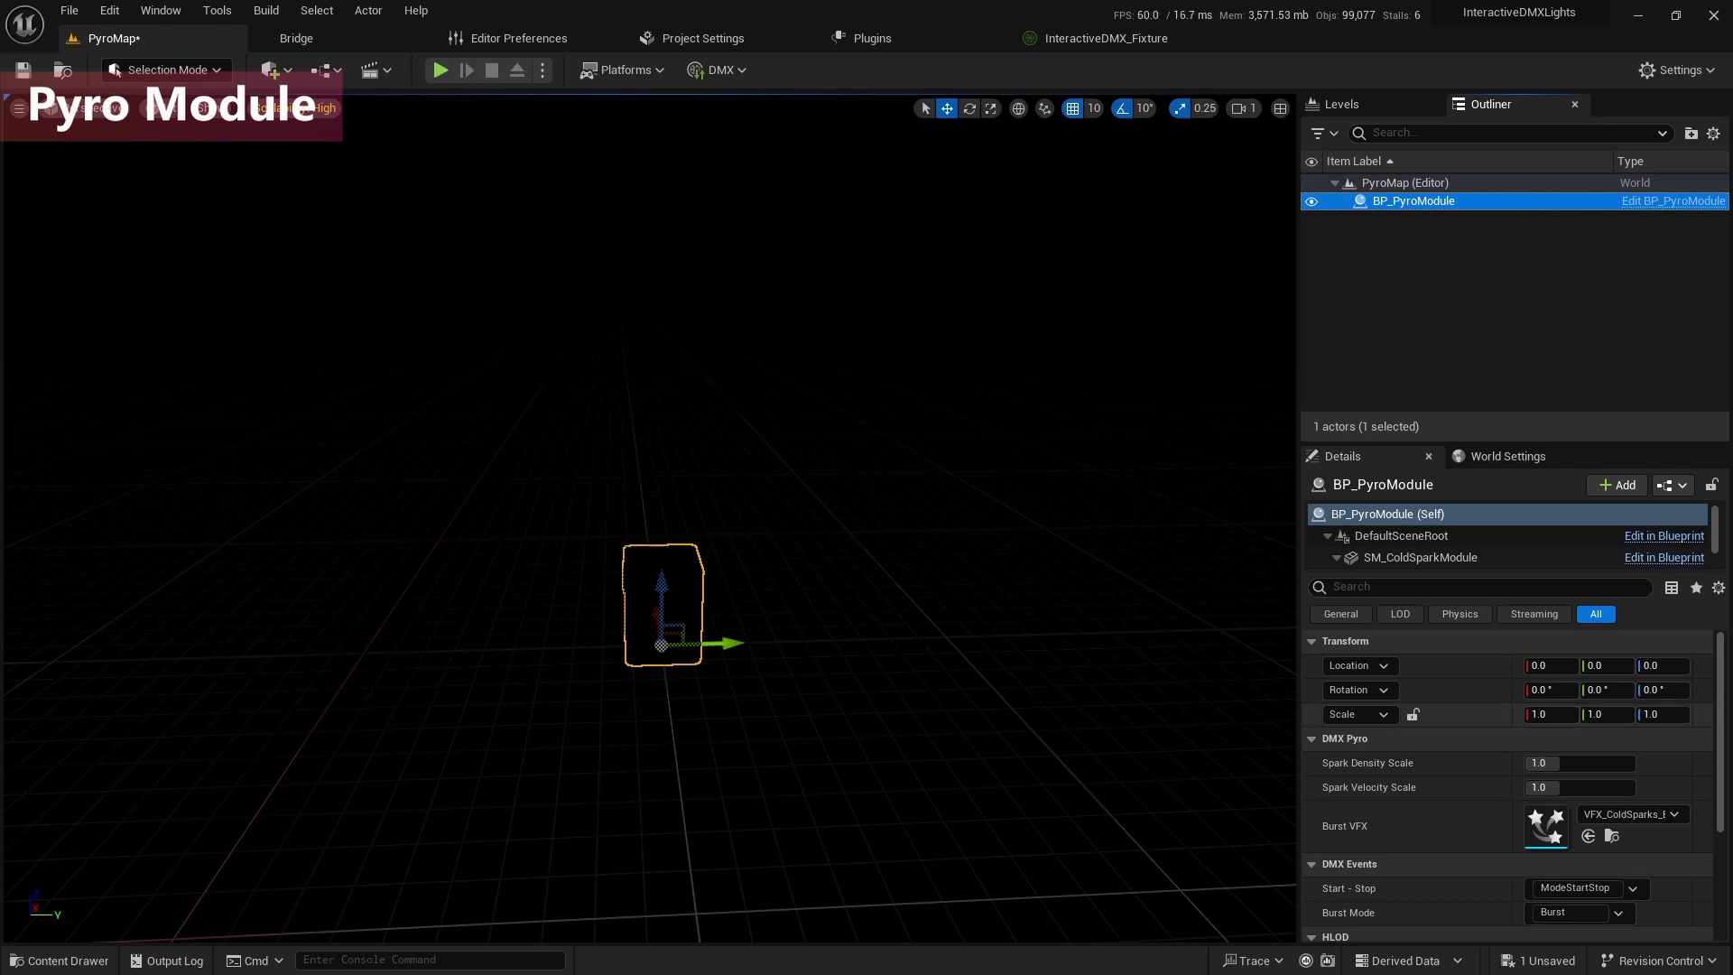
{"action": "scroll", "coordinate": [1417, 546], "scroll_direction": "down", "scroll_amount": 2}
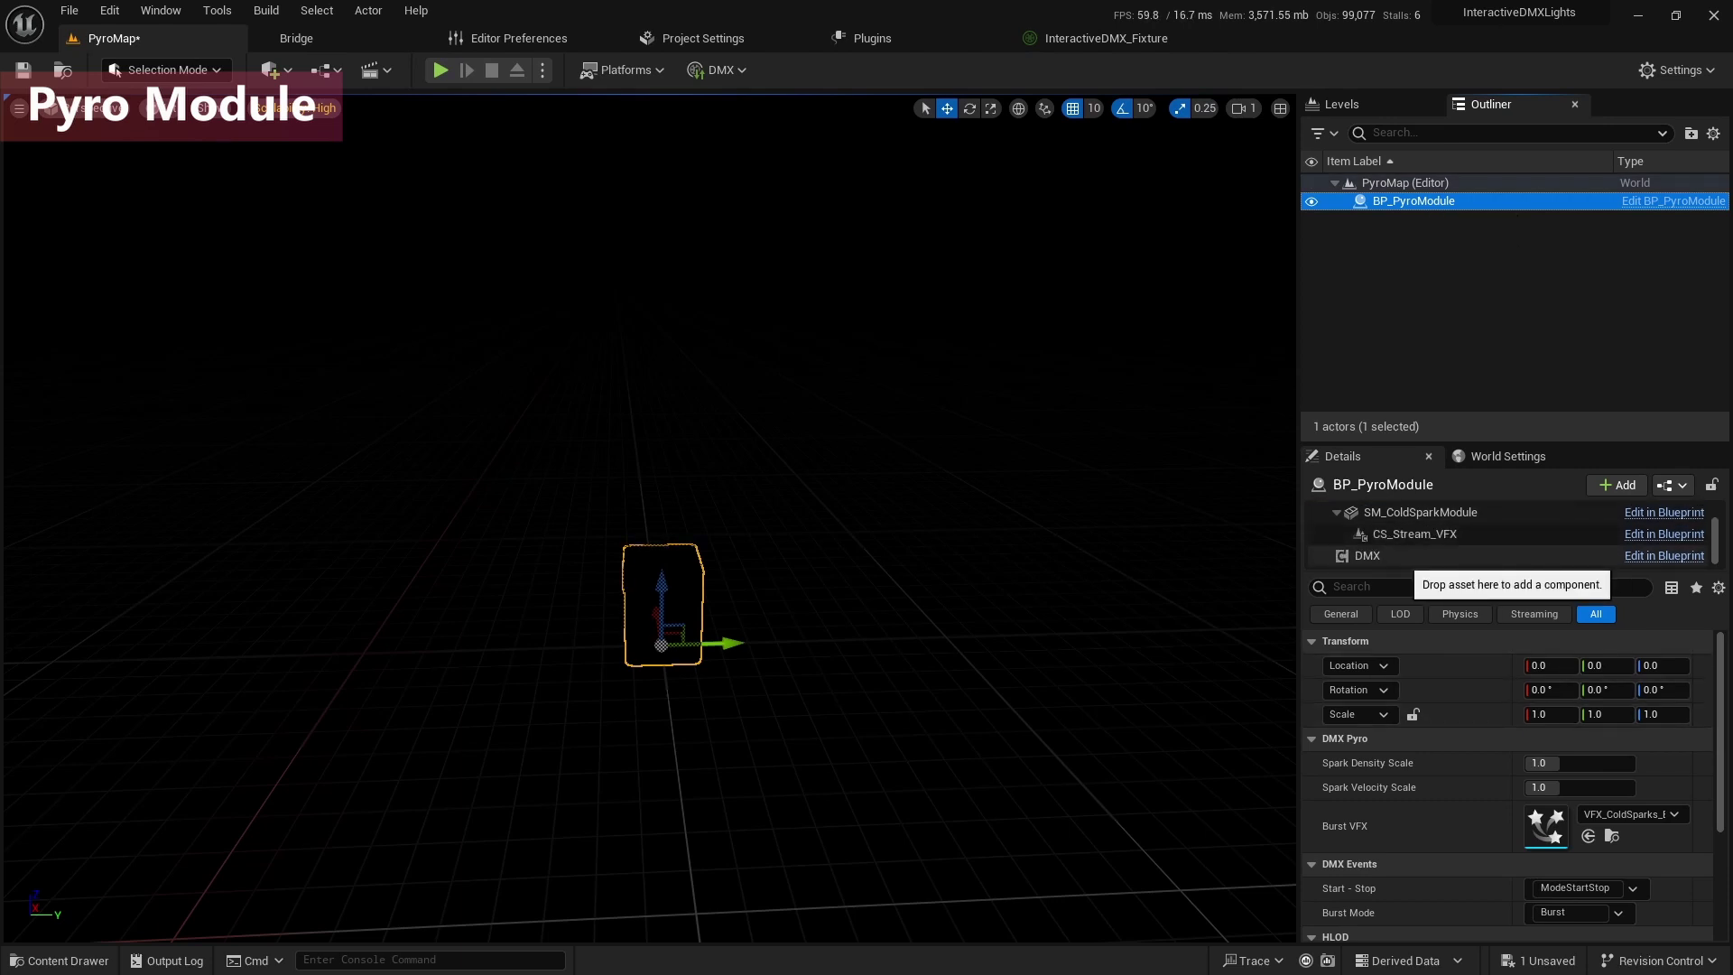
{"action": "left_click", "coordinate": [1408, 556]}
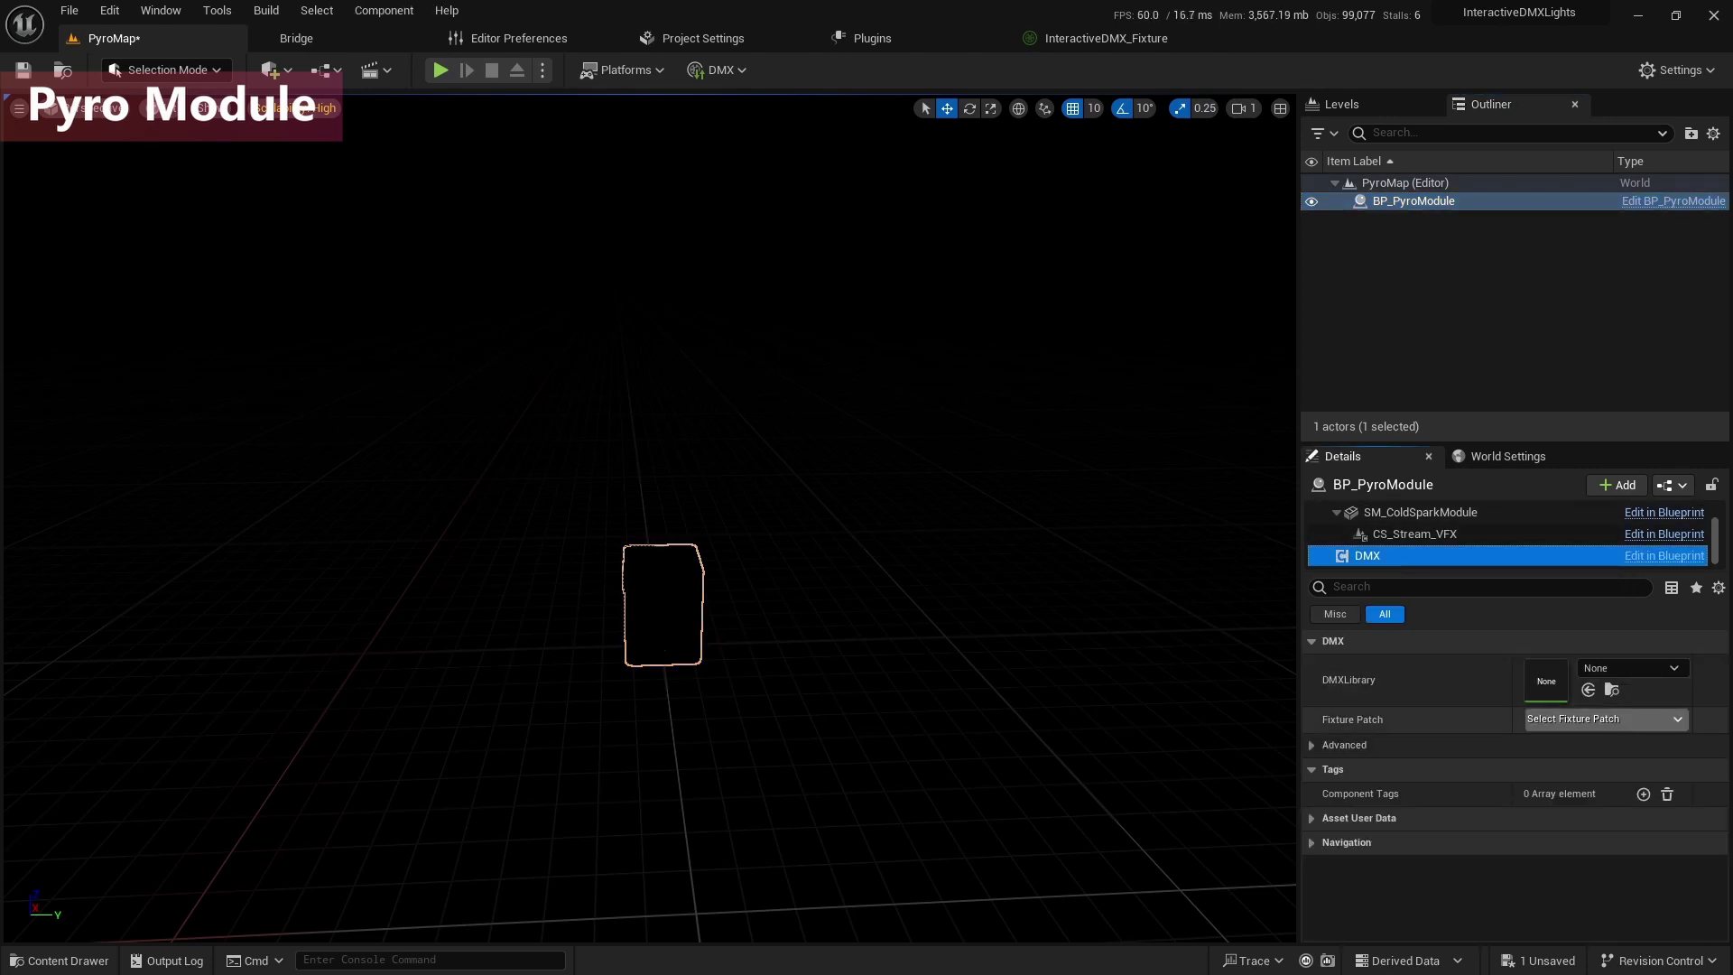
{"action": "left_click", "coordinate": [1630, 668]}
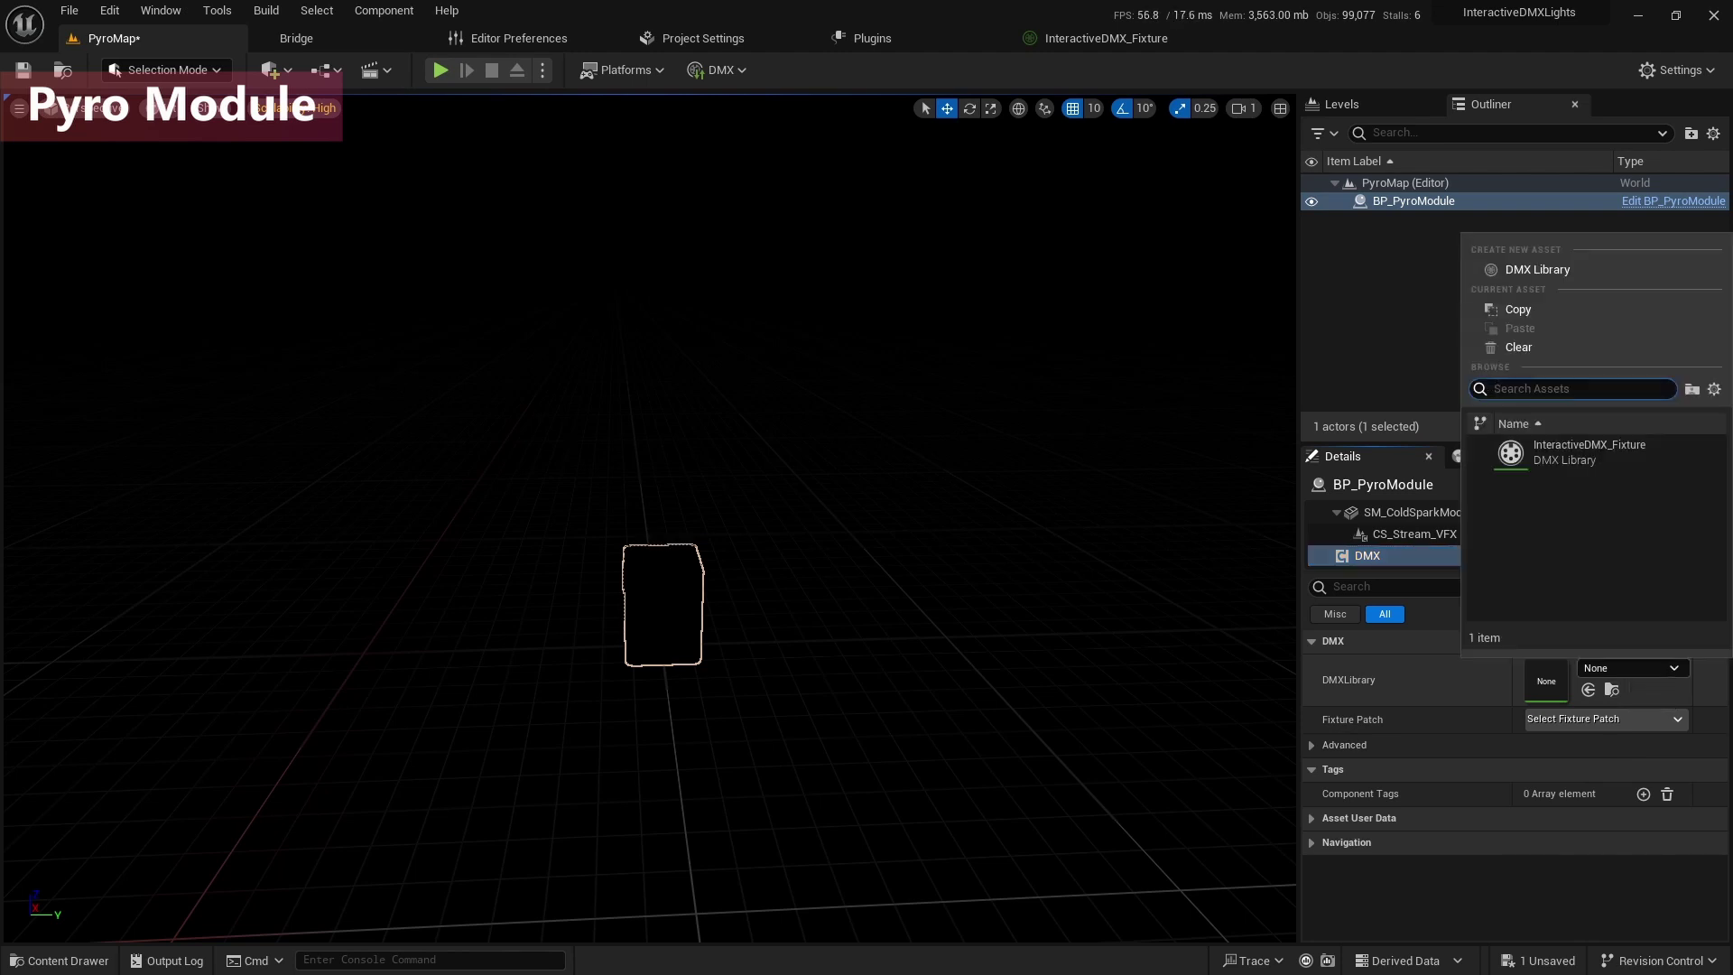
{"action": "left_click", "coordinate": [1589, 451]}
{"action": "left_click", "coordinate": [1616, 718]}
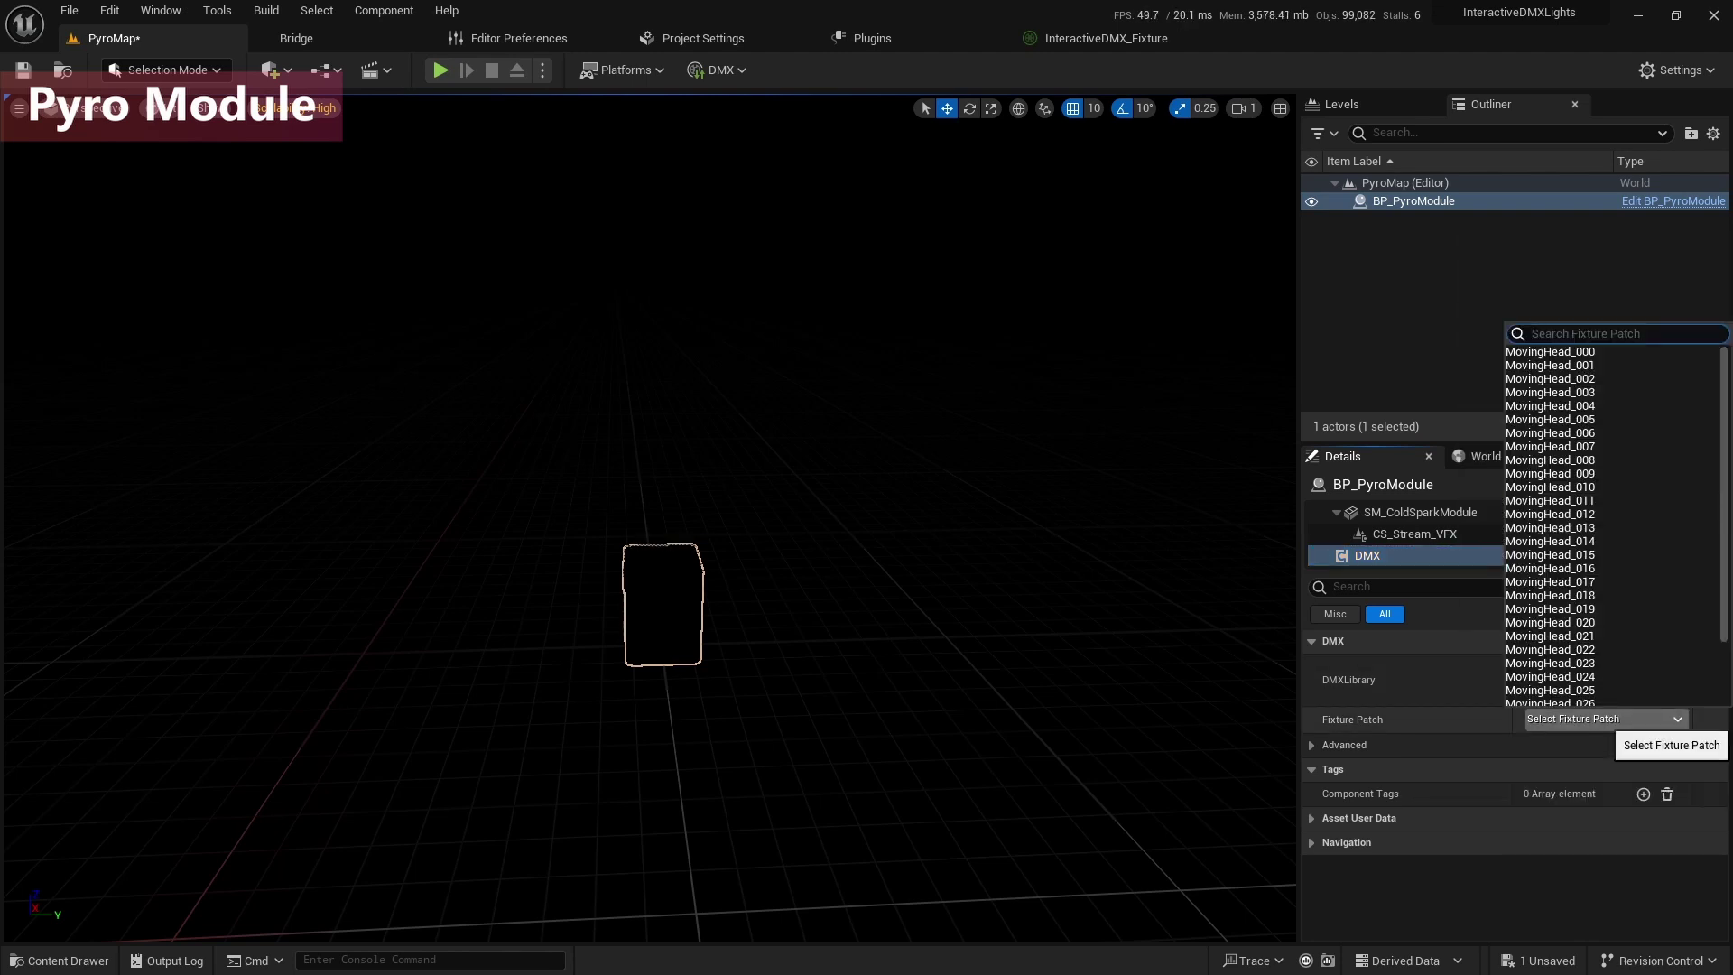
{"action": "scroll", "coordinate": [1535, 686], "scroll_direction": "down", "scroll_amount": 3}
{"action": "left_click", "coordinate": [1531, 696]}
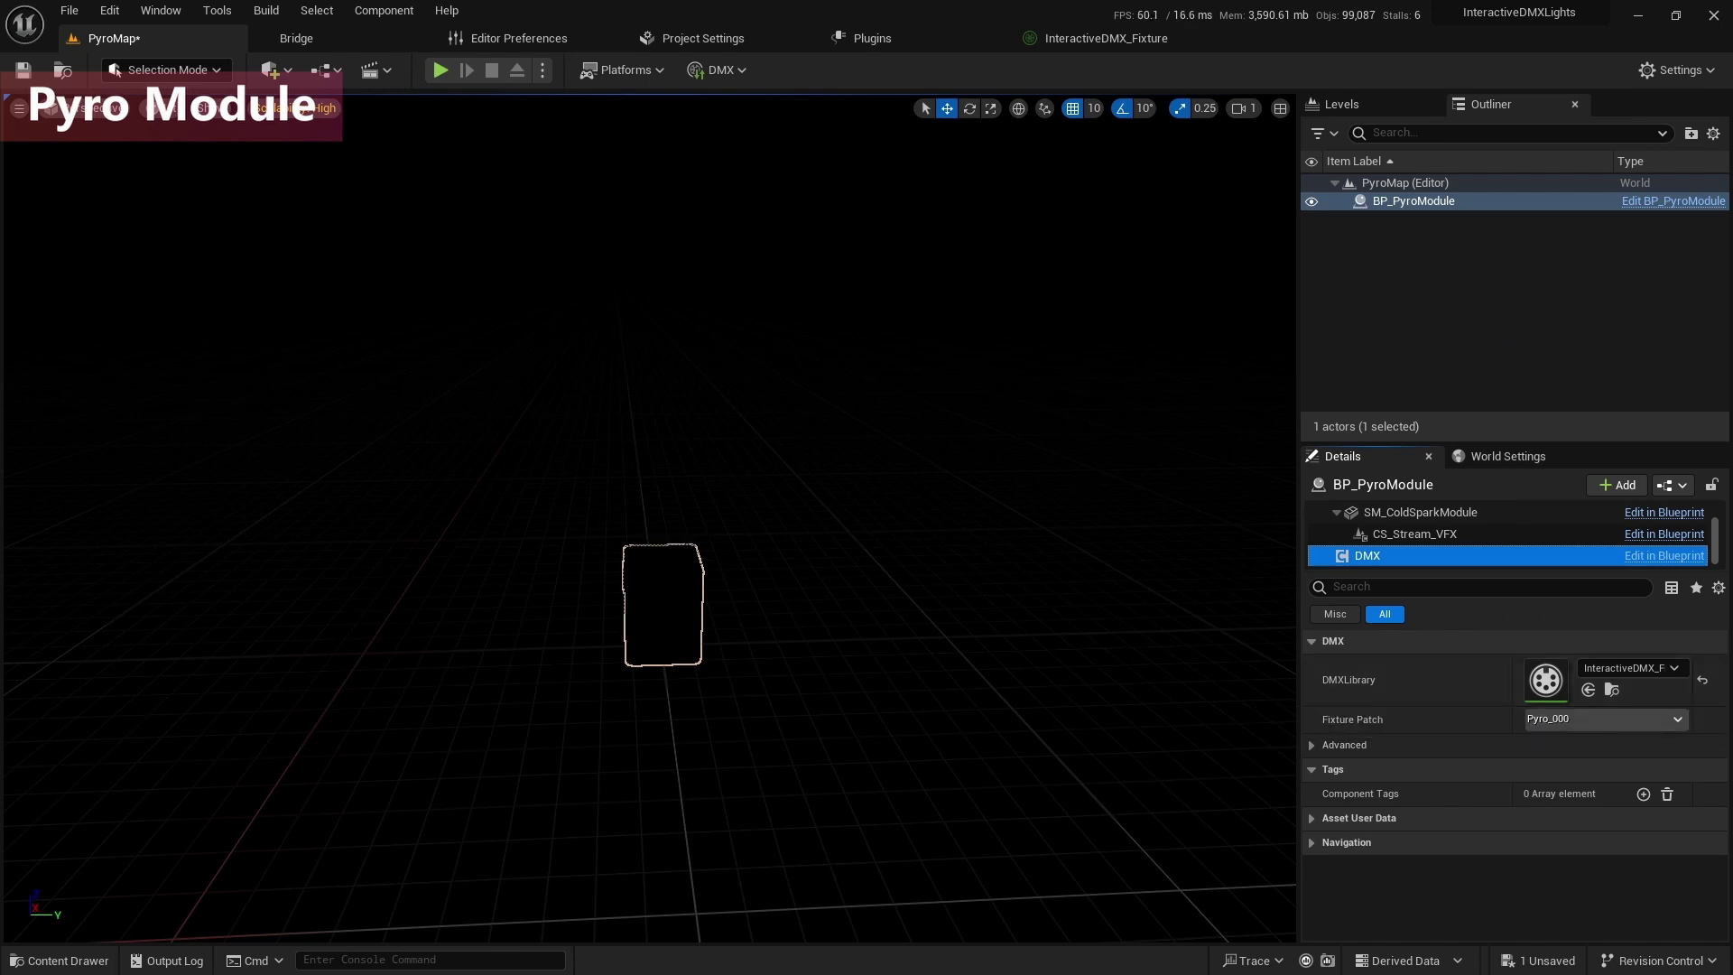
Open the DMX Control Console with the InteractiveDMX_Fixture library and show the faders of the Pyro_000 patch.
{"action": "left_click", "coordinate": [717, 70]}
{"action": "left_click", "coordinate": [776, 165]}
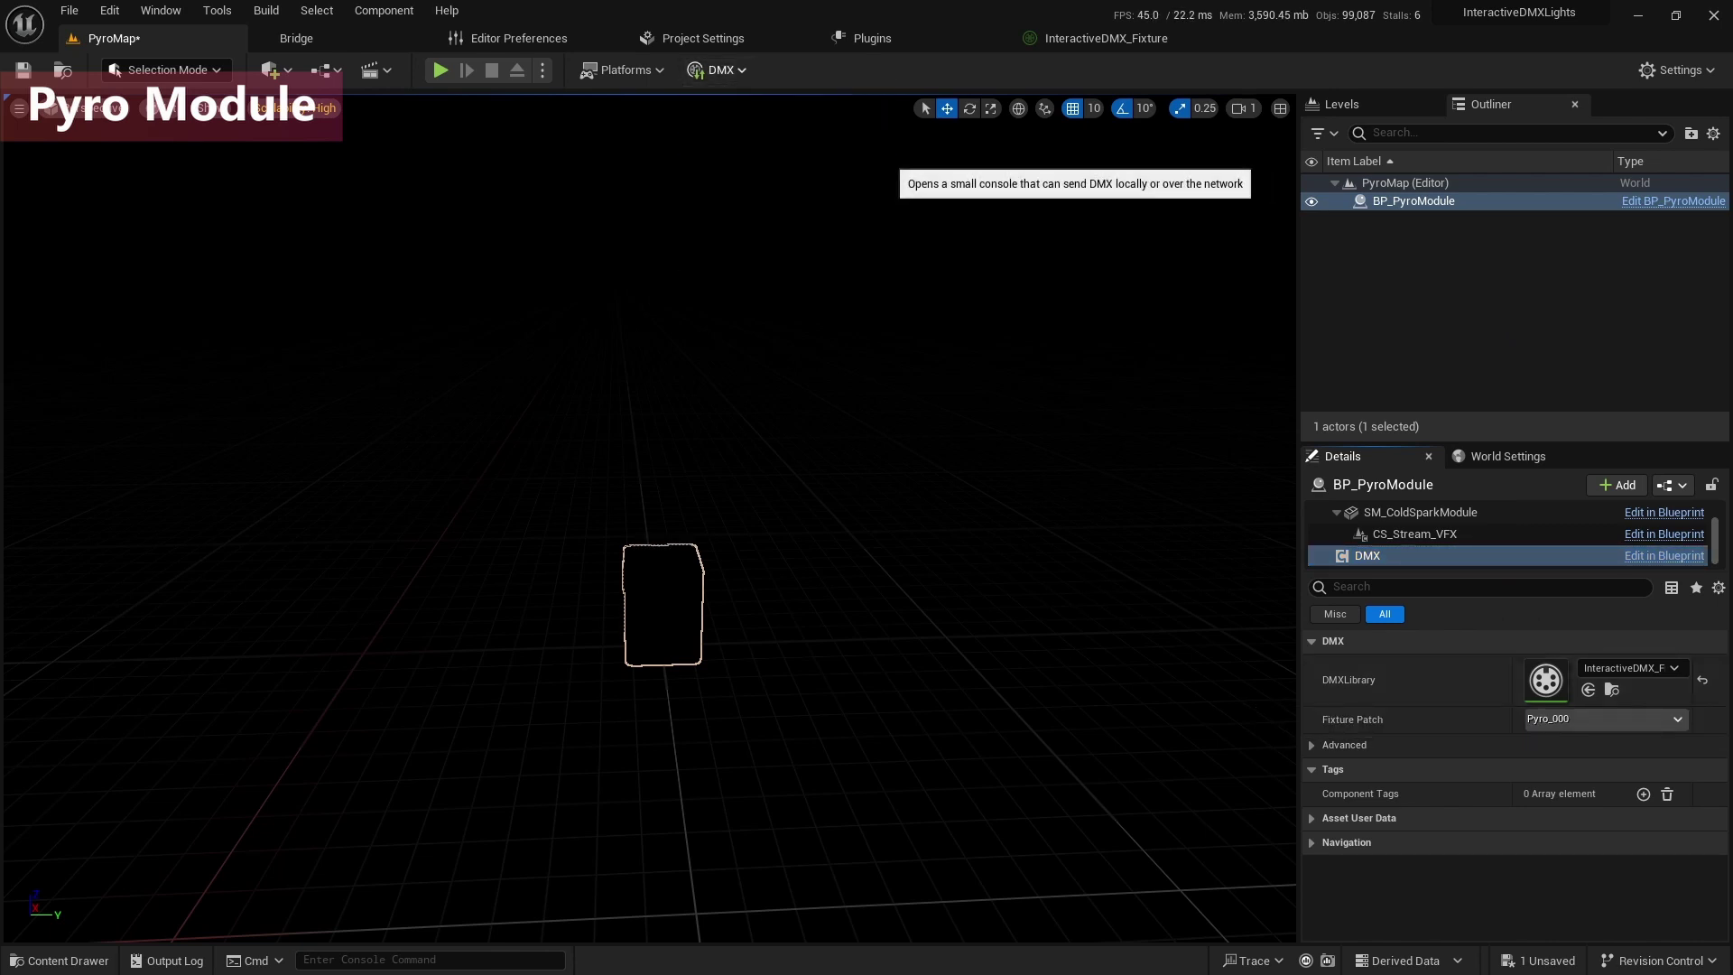
{"action": "left_click", "coordinate": [1125, 209]}
{"action": "left_click", "coordinate": [1118, 196]}
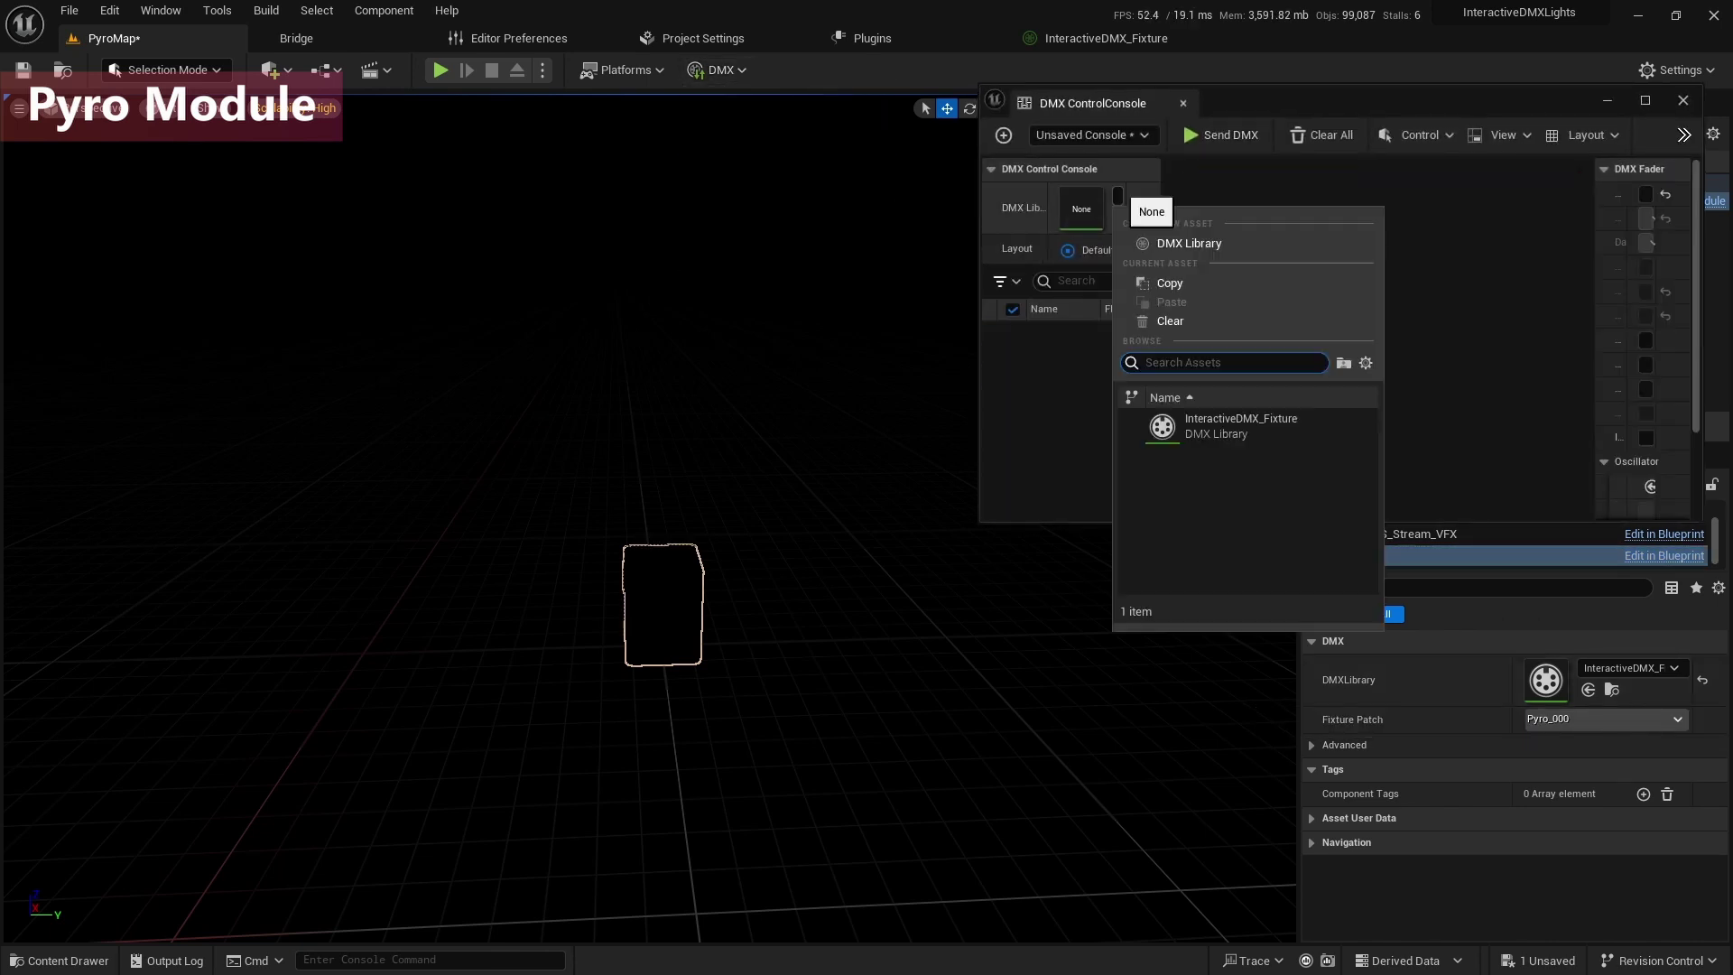
{"action": "left_click", "coordinate": [1242, 425]}
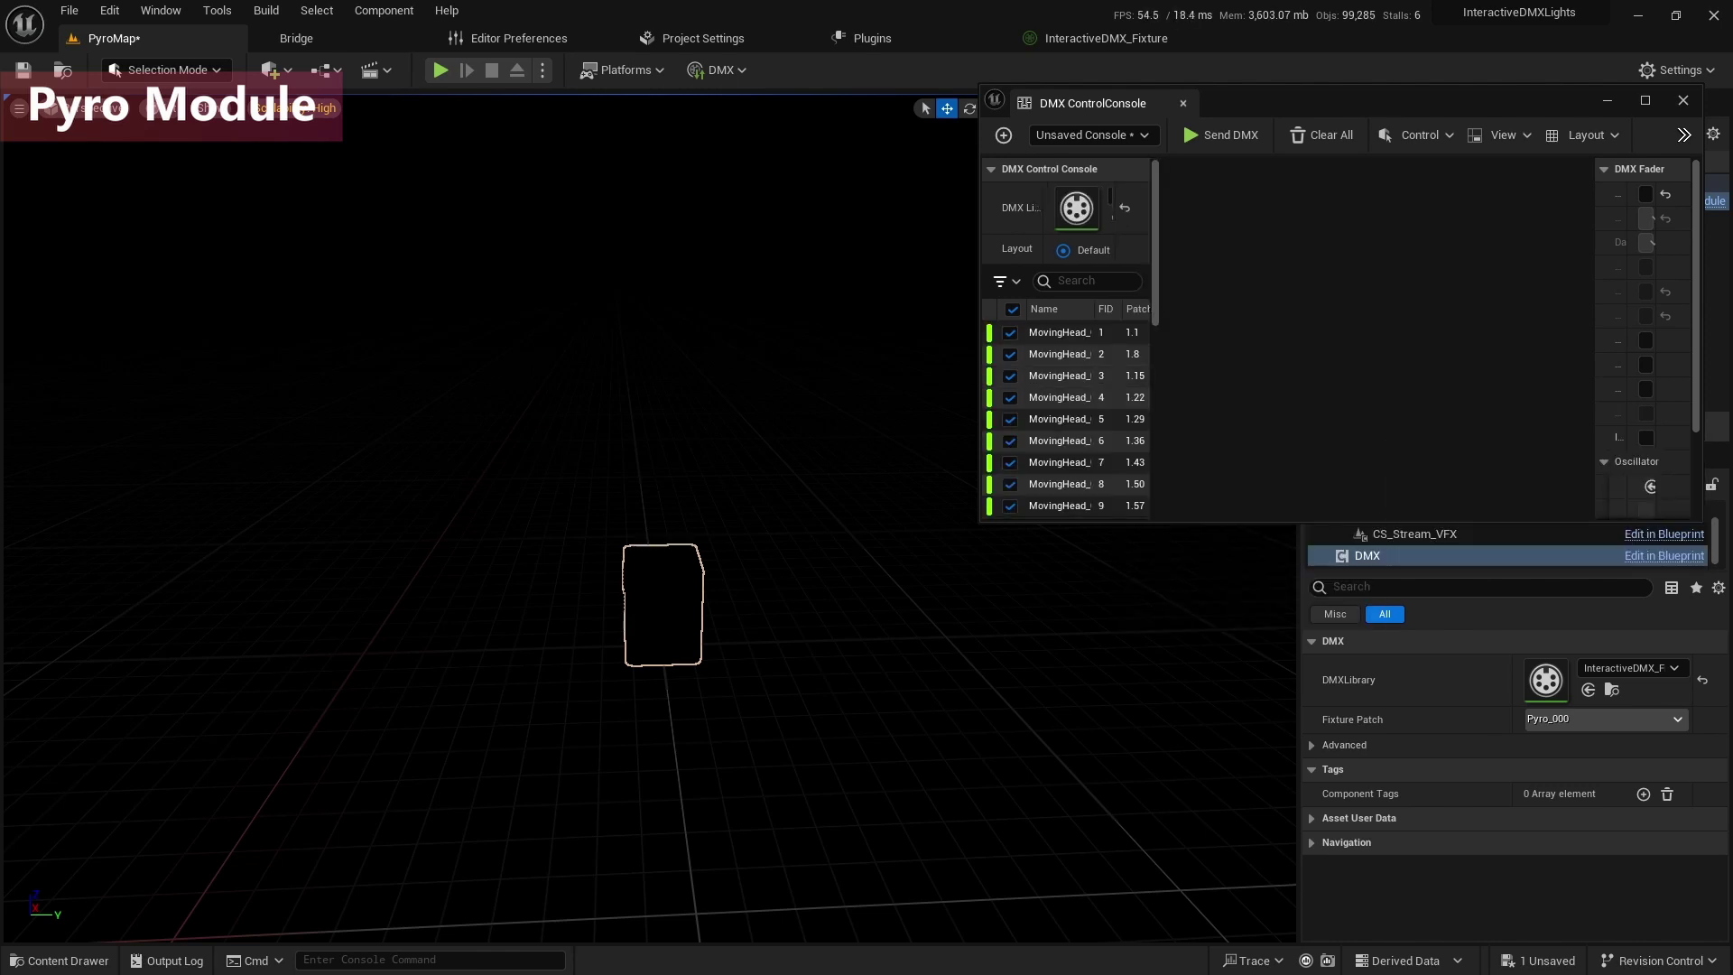
{"action": "scroll", "coordinate": [1066, 335], "scroll_direction": "down", "scroll_amount": 5}
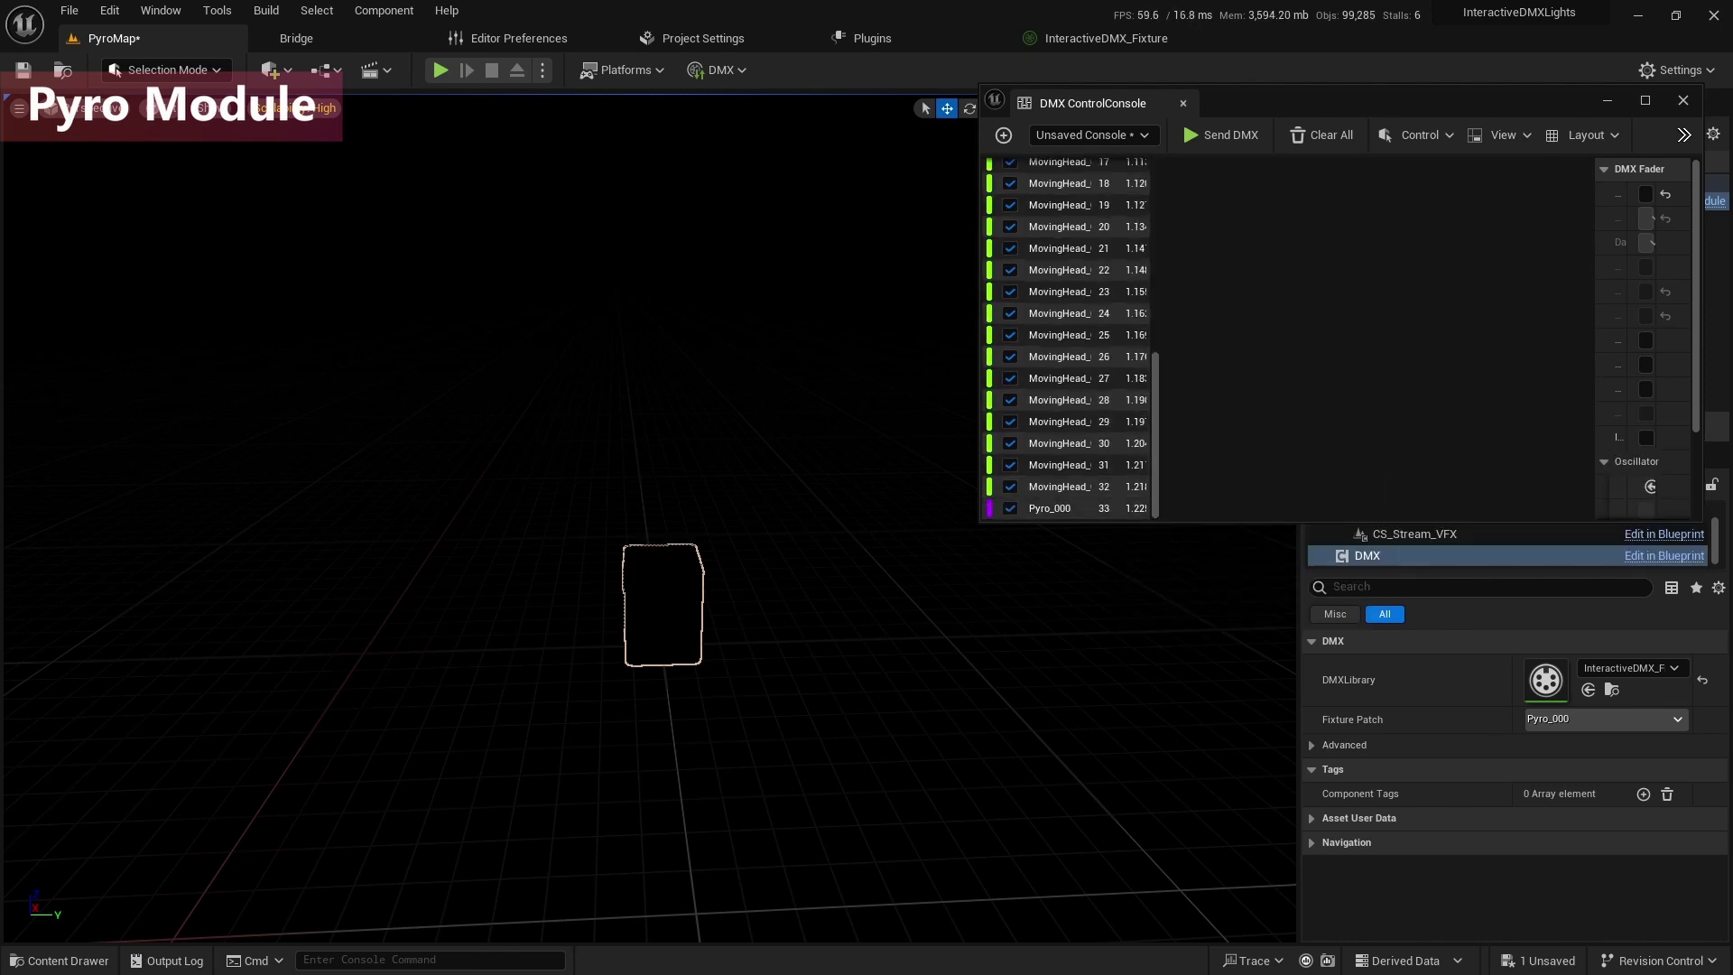
{"action": "left_click", "coordinate": [1050, 508]}
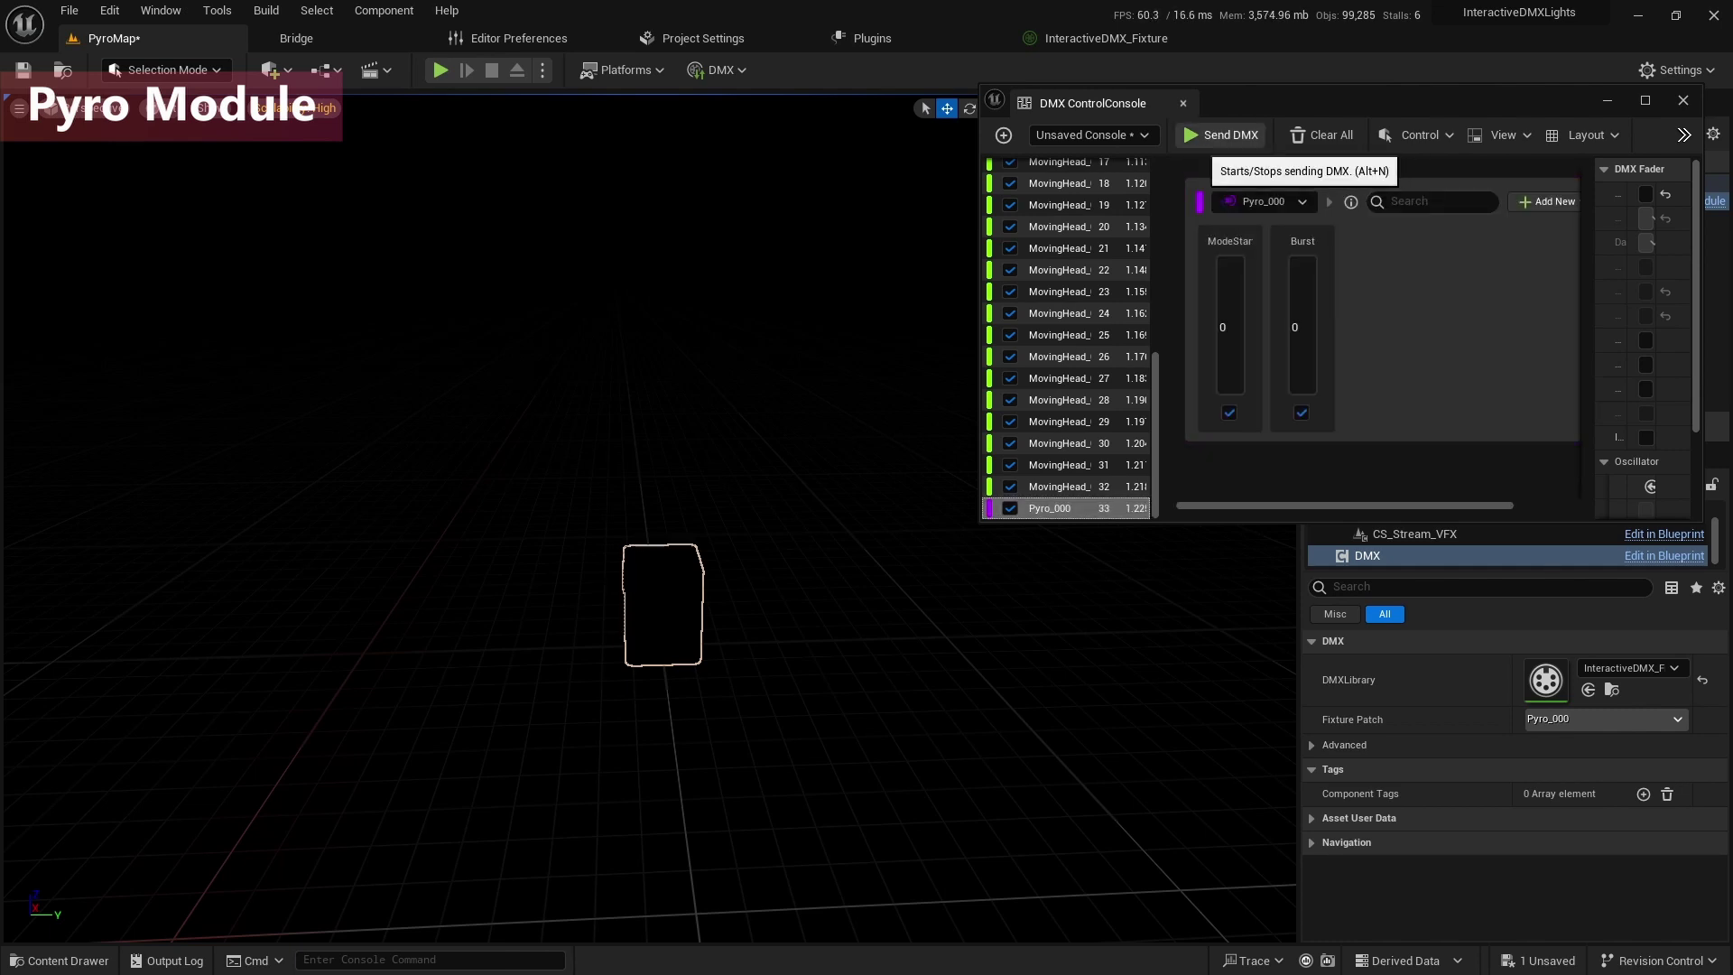
Test Pyro_000's ModeStartStop fader at 255 and its Burst fader while sending DMX, and save PyroMap.
{"action": "left_click", "coordinate": [1221, 135]}
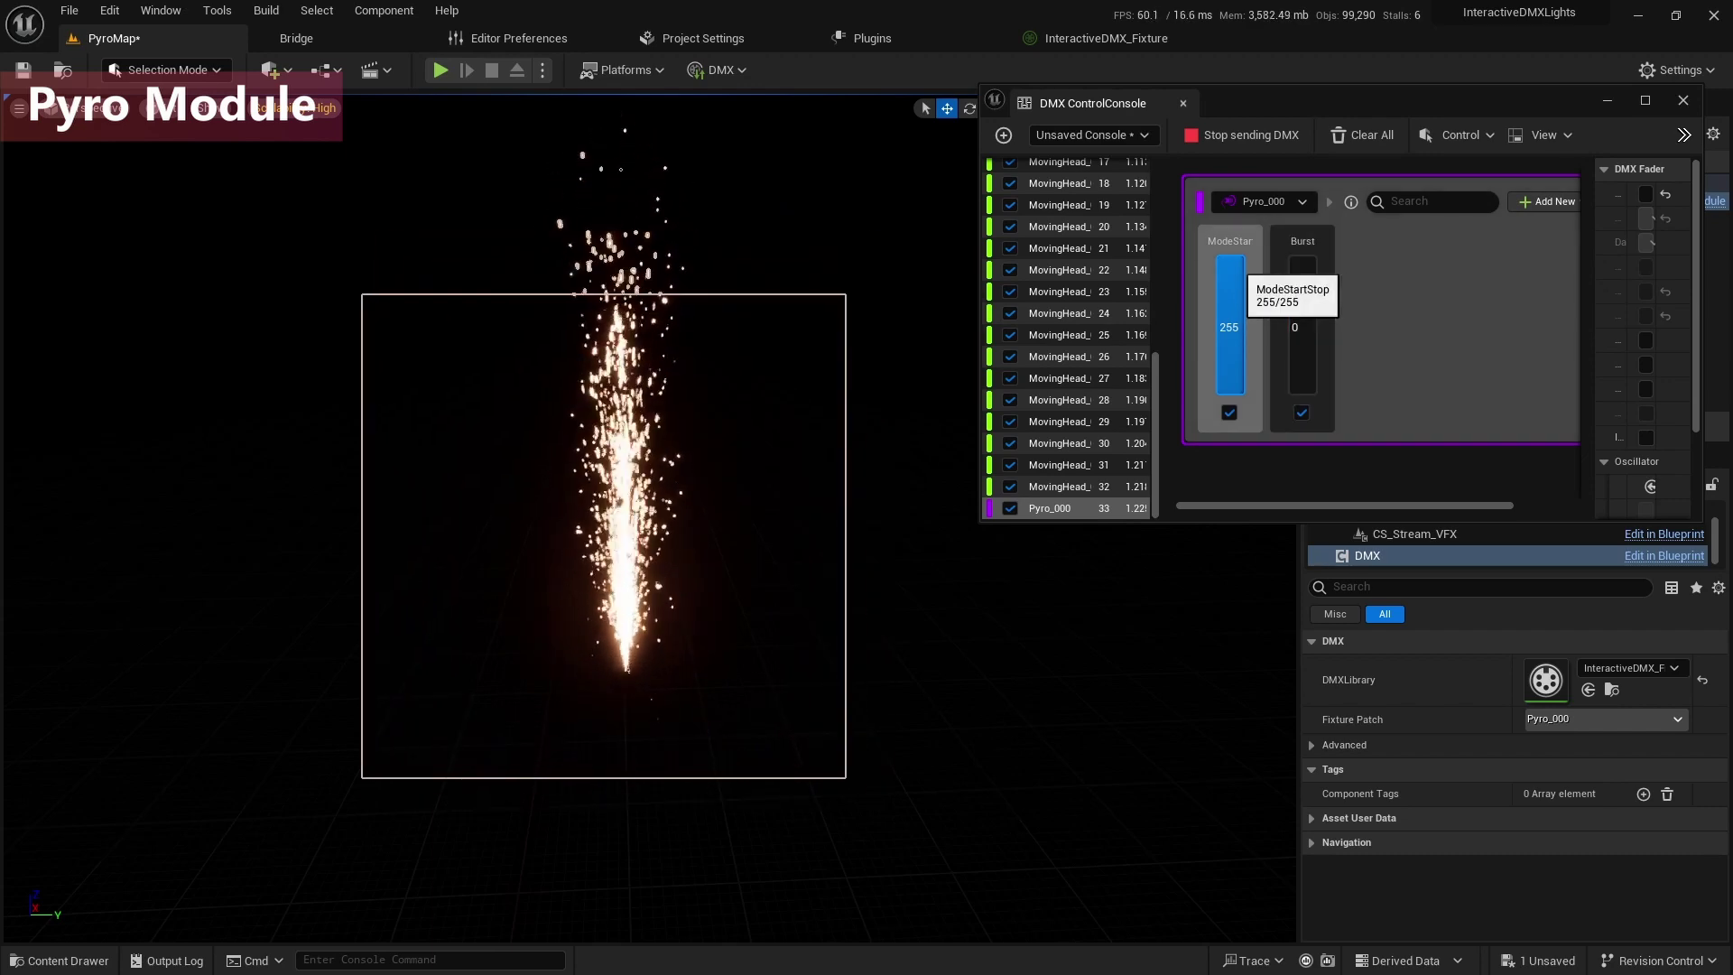
{"action": "left_click_drag", "start_coordinate": [1238, 267], "coordinate": [1307, 396]}
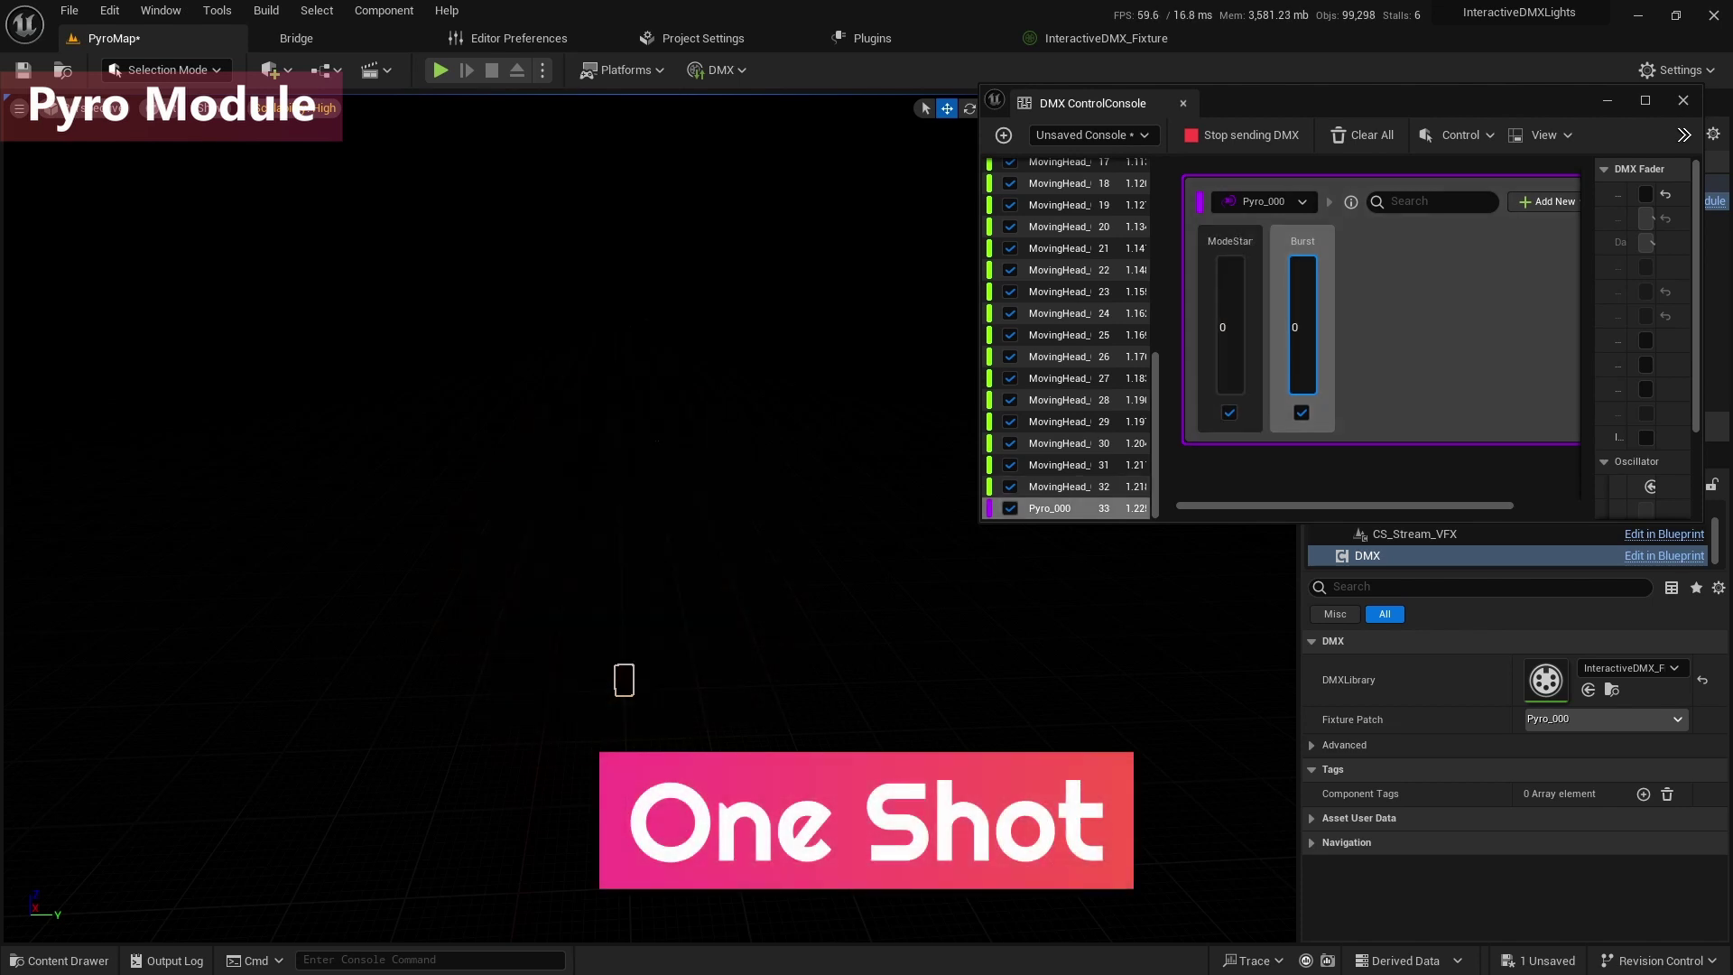
{"action": "left_click", "coordinate": [1242, 135]}
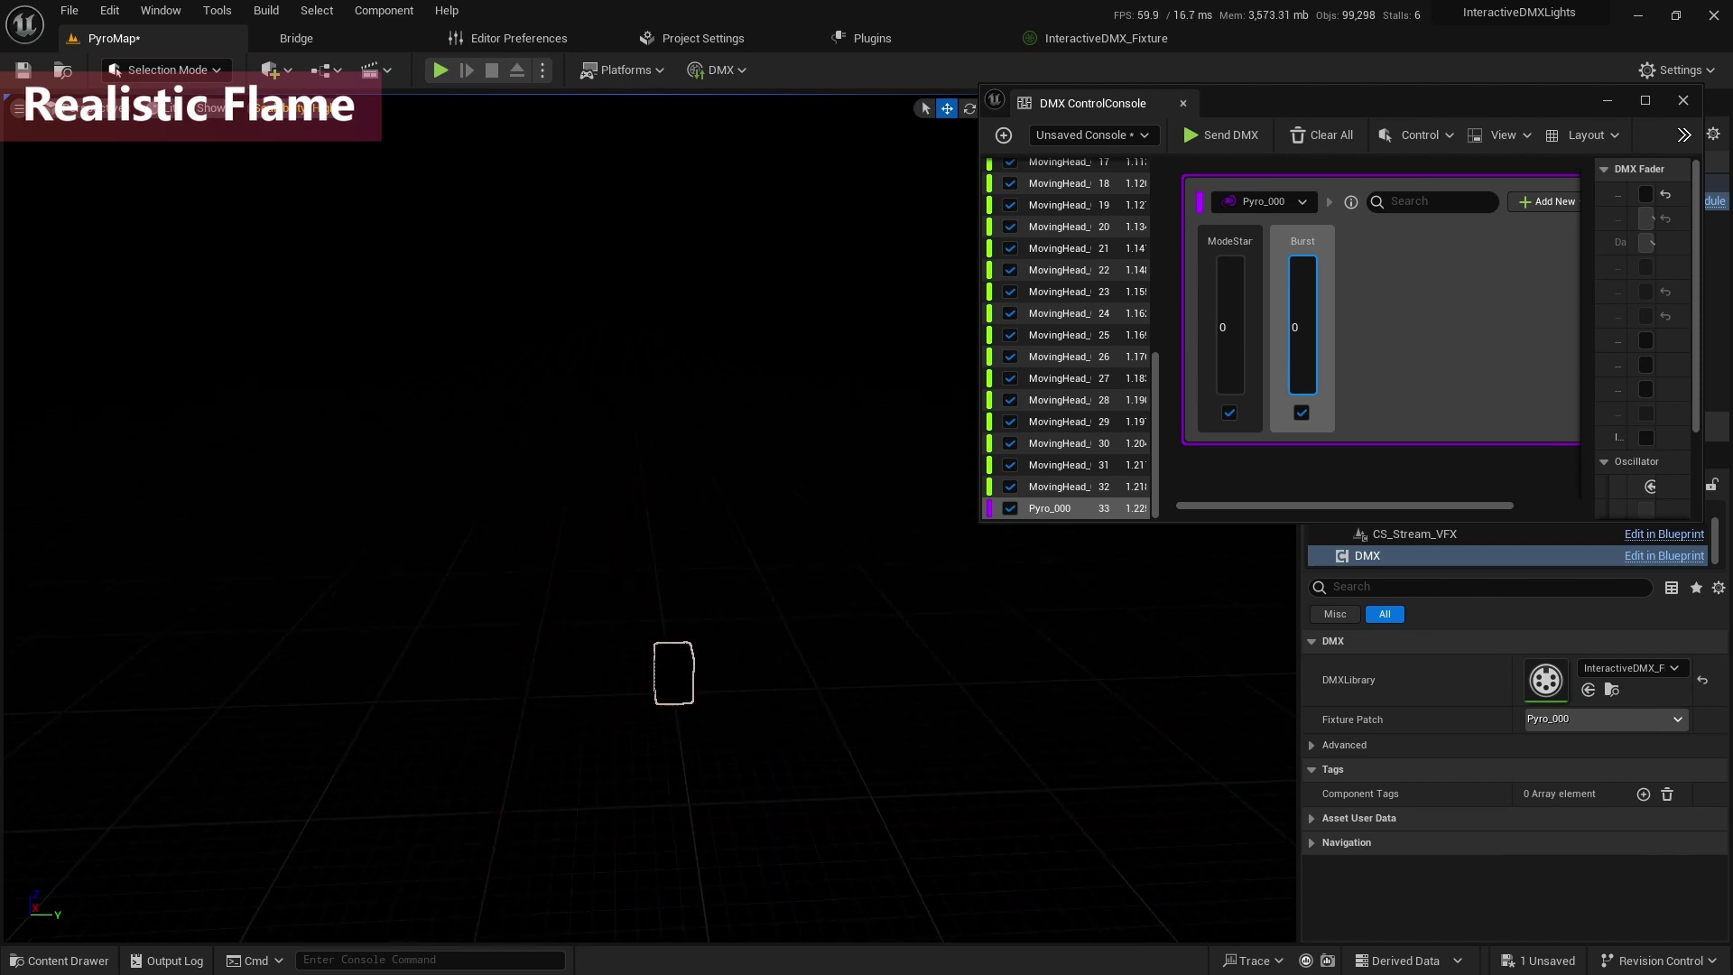
{"action": "key", "text": "ctrl+s"}
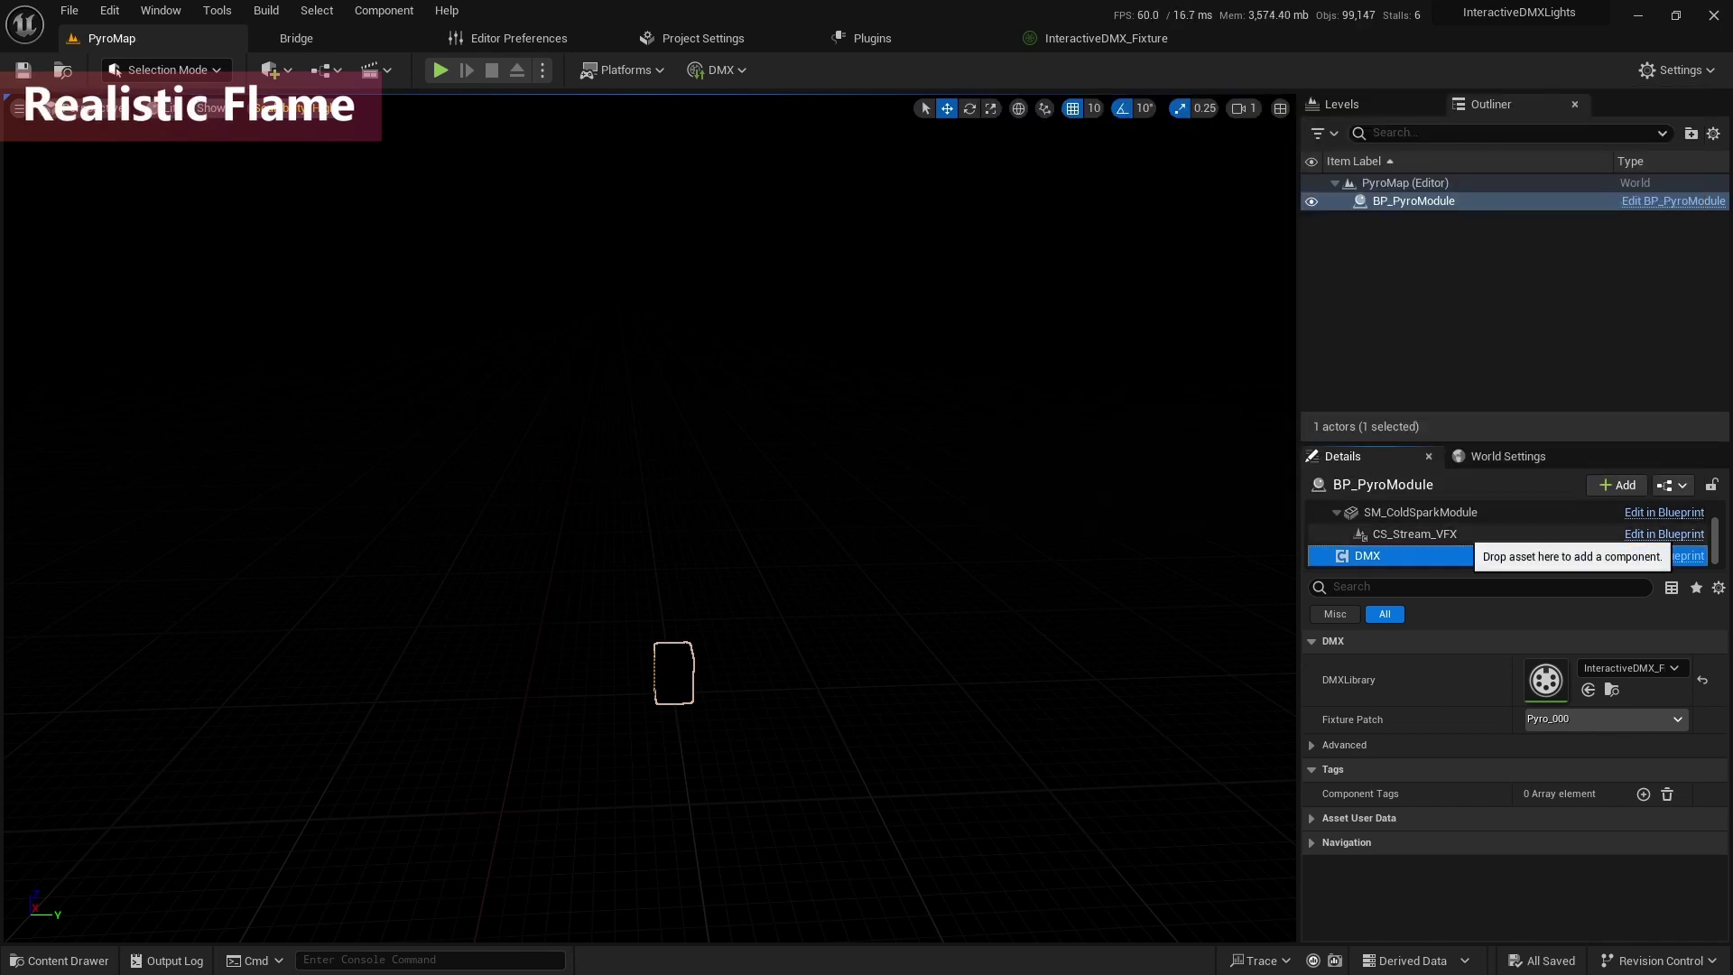
Select BP_PyroModule's CS_Stream_VFX component and examine the DMX Pyro variables in the module's blueprint.
{"action": "left_click", "coordinate": [1454, 534]}
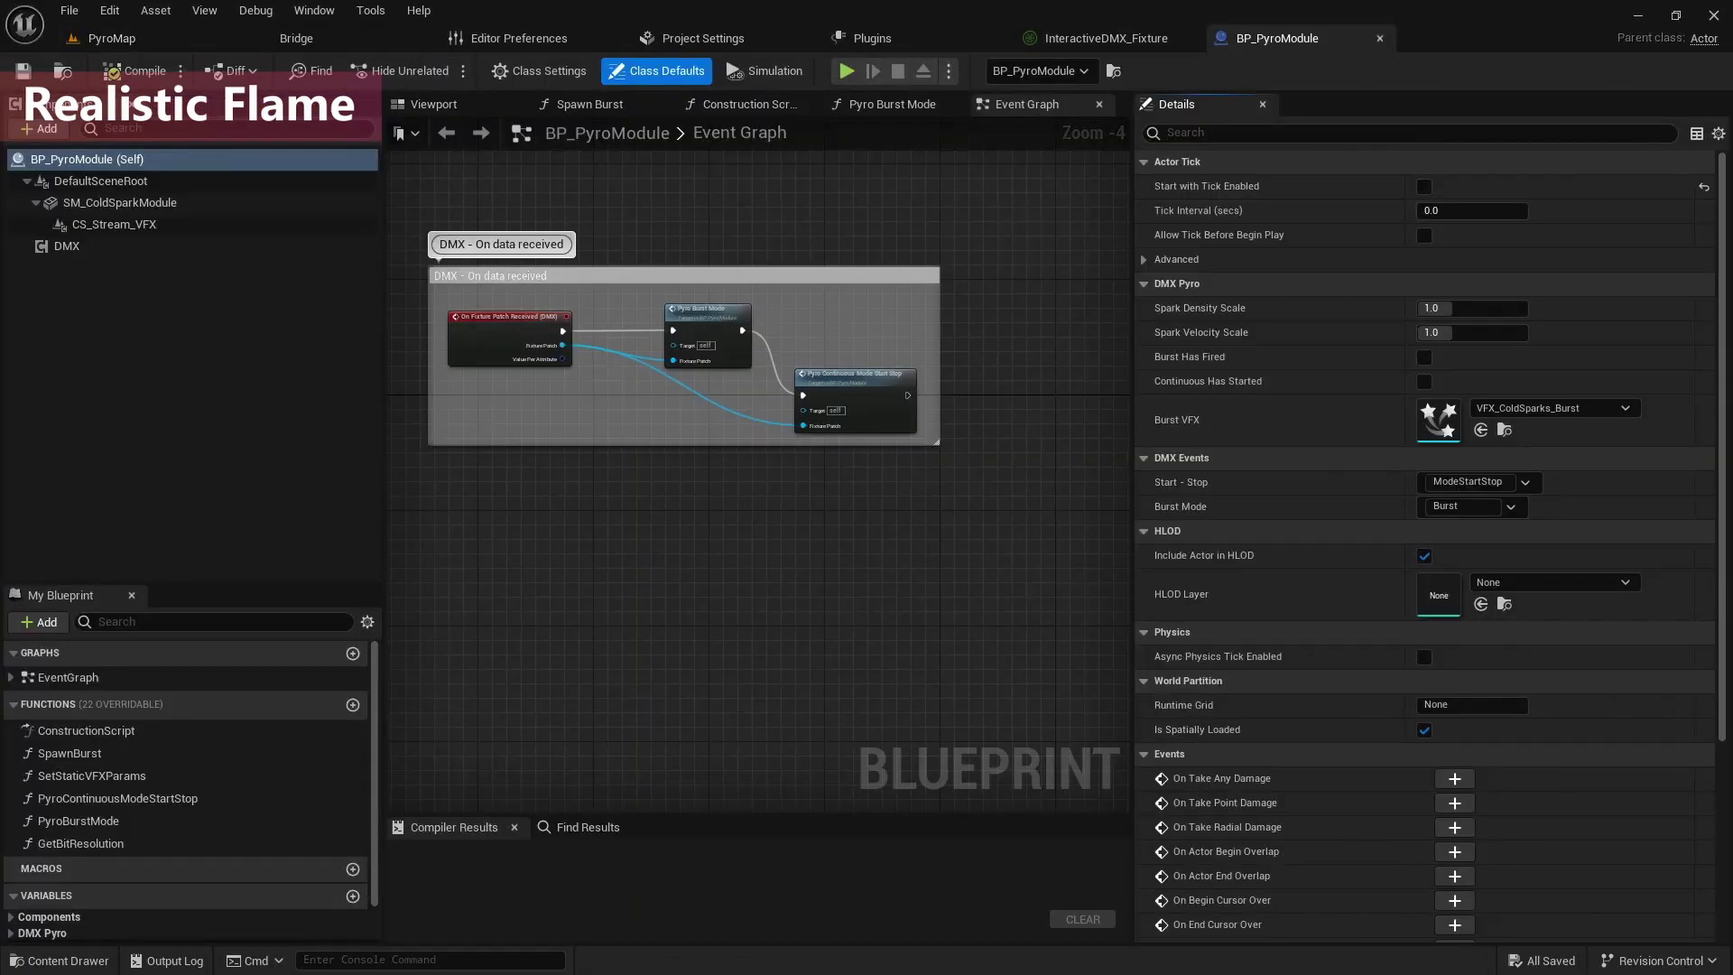
{"action": "scroll", "coordinate": [36, 891], "scroll_direction": "down", "scroll_amount": 2}
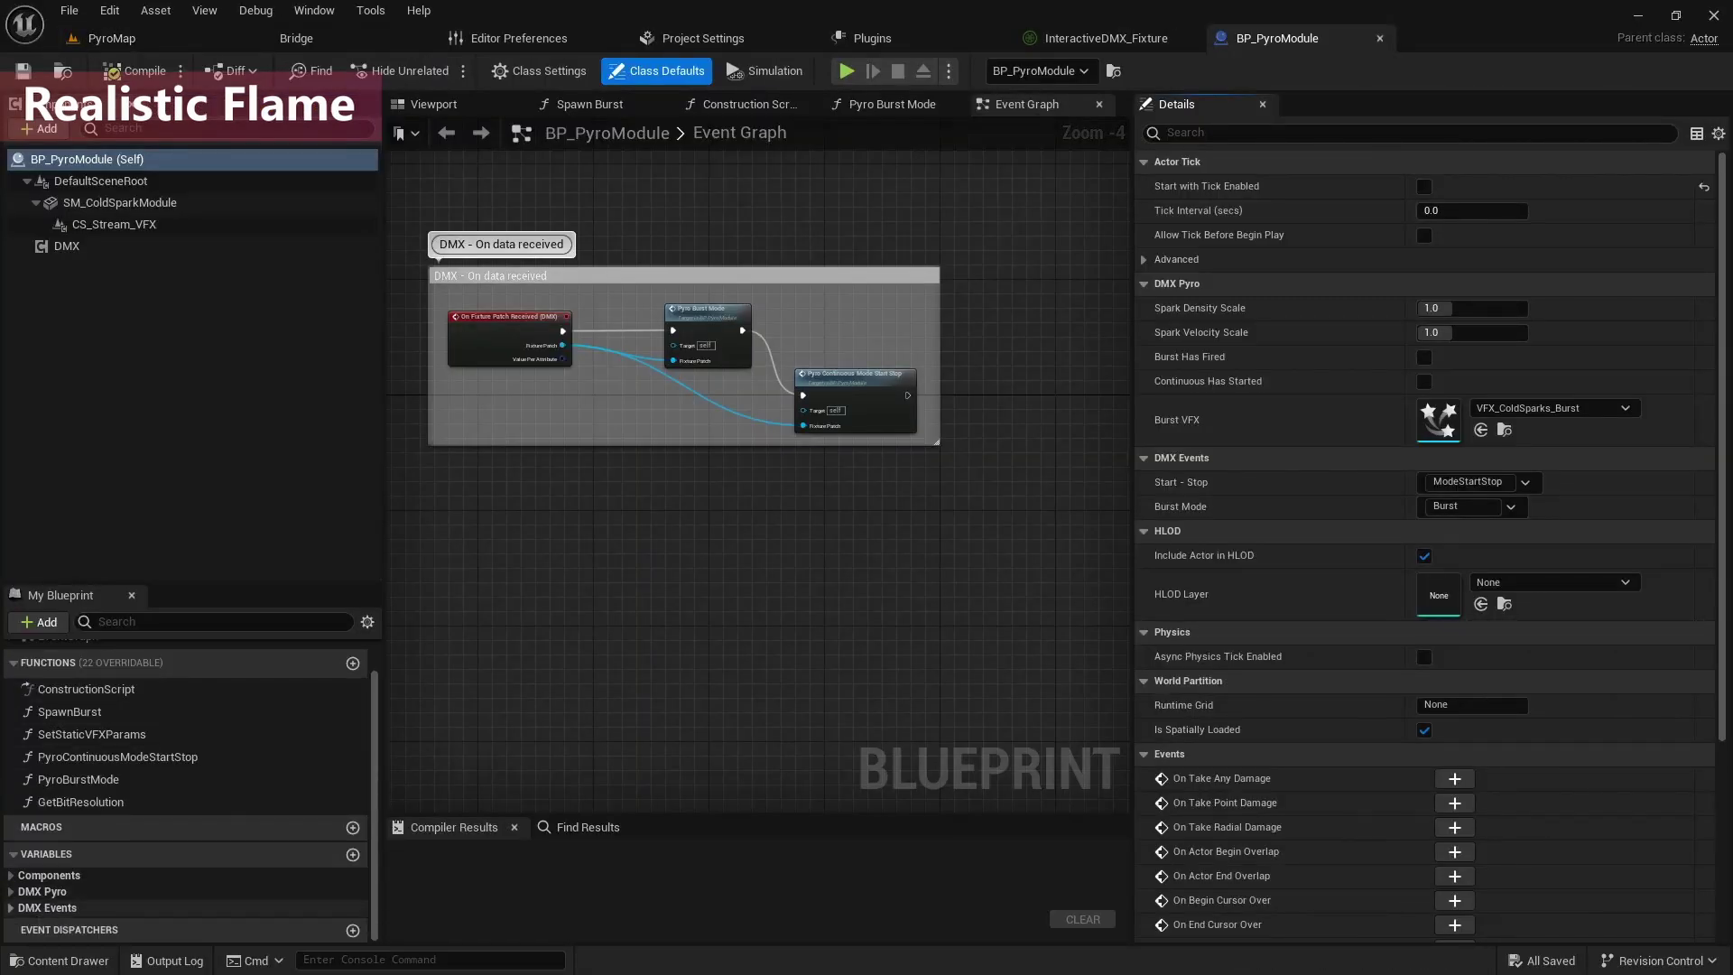
{"action": "left_click", "coordinate": [11, 892]}
{"action": "scroll", "coordinate": [135, 813], "scroll_direction": "down", "scroll_amount": 3}
{"action": "left_click", "coordinate": [135, 892]}
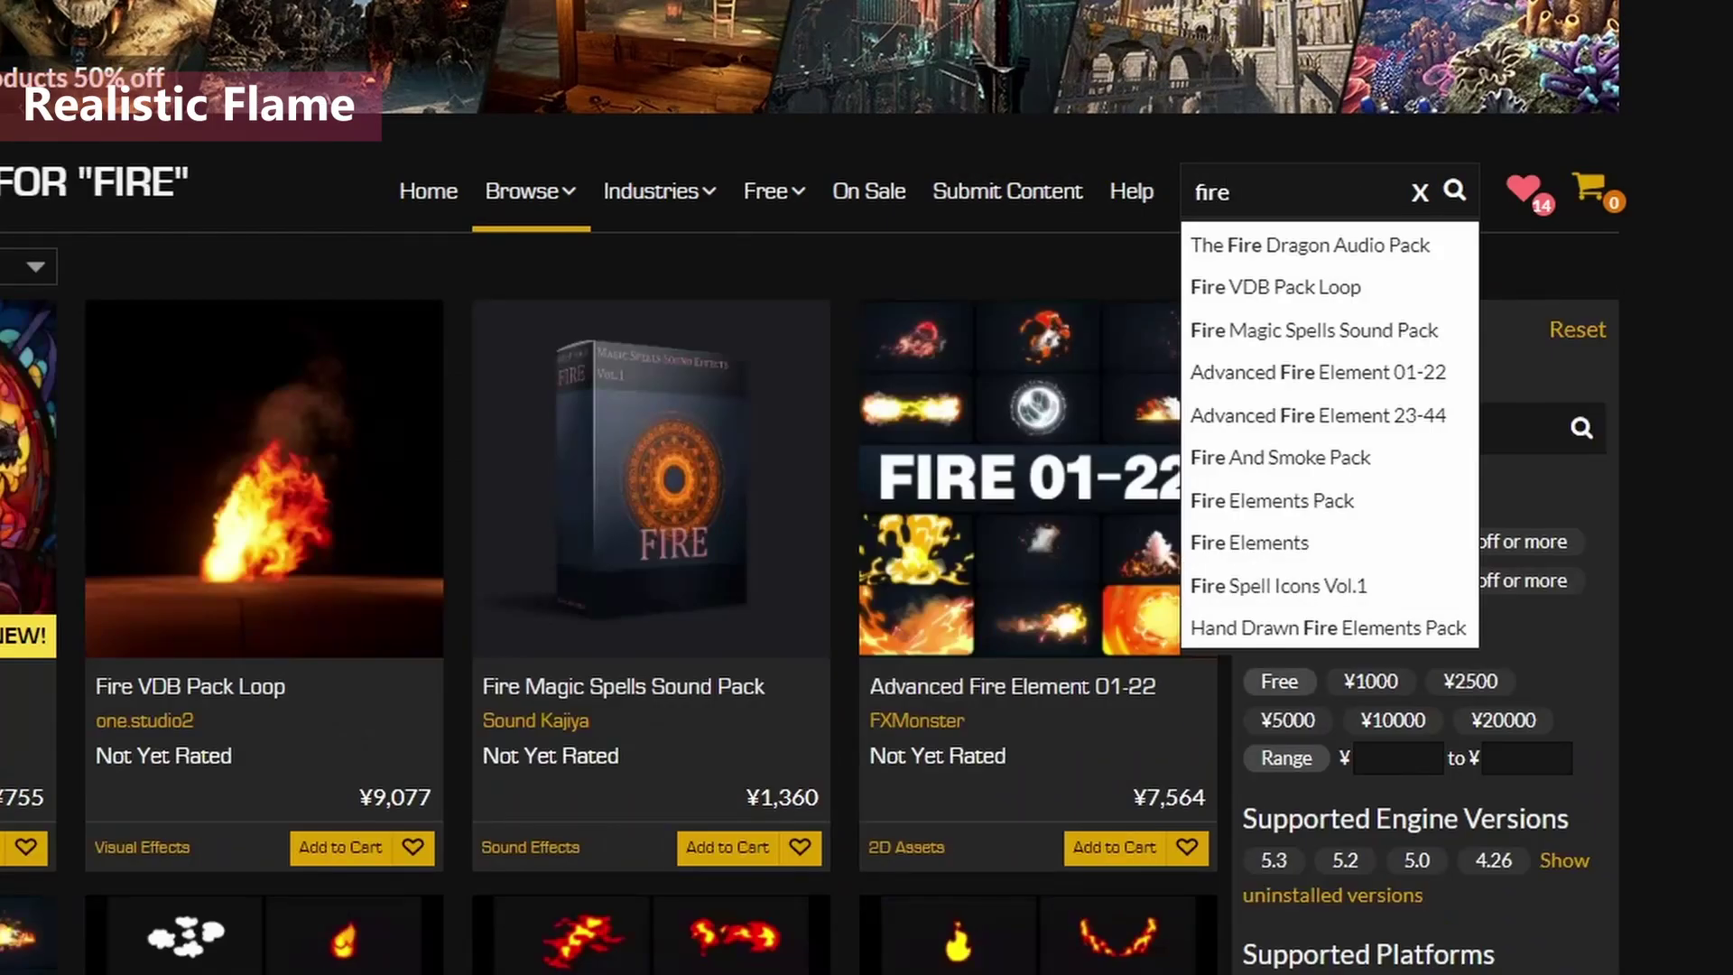
In the Epic Games Launcher, search the Marketplace for fire and add M5 VFX Vol2. Fire and Flames(Niagara) to the InteractiveDMXLights project.
{"action": "key", "text": "Return"}
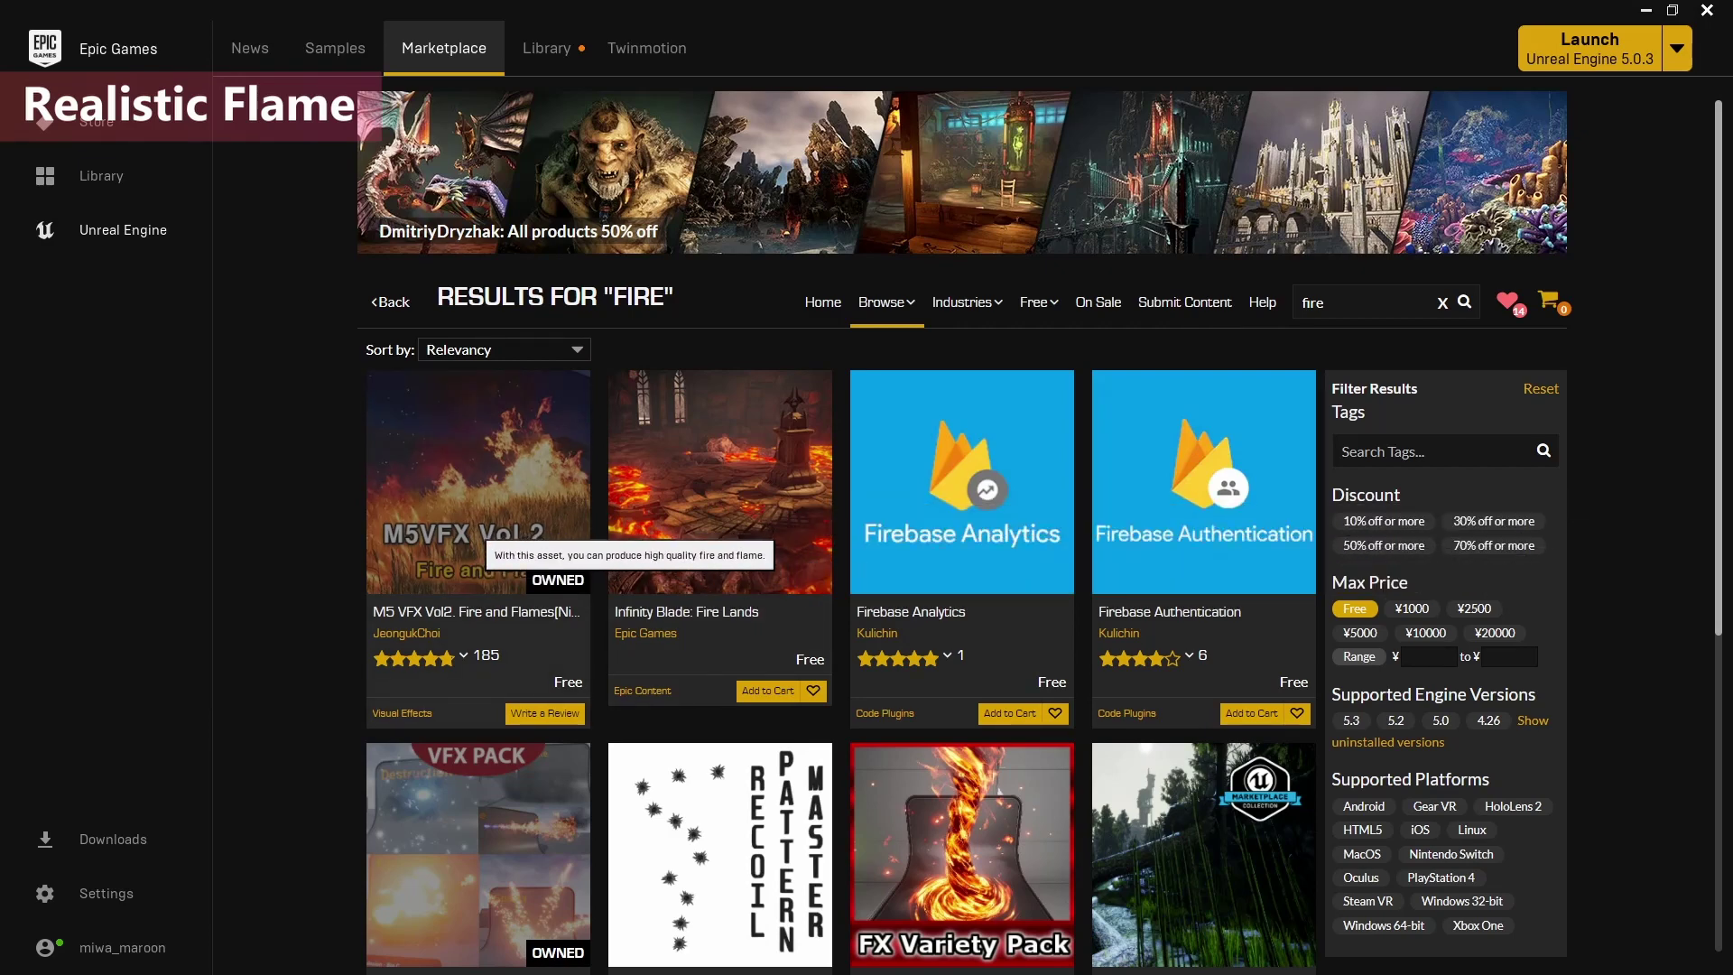
{"action": "left_click", "coordinate": [478, 529]}
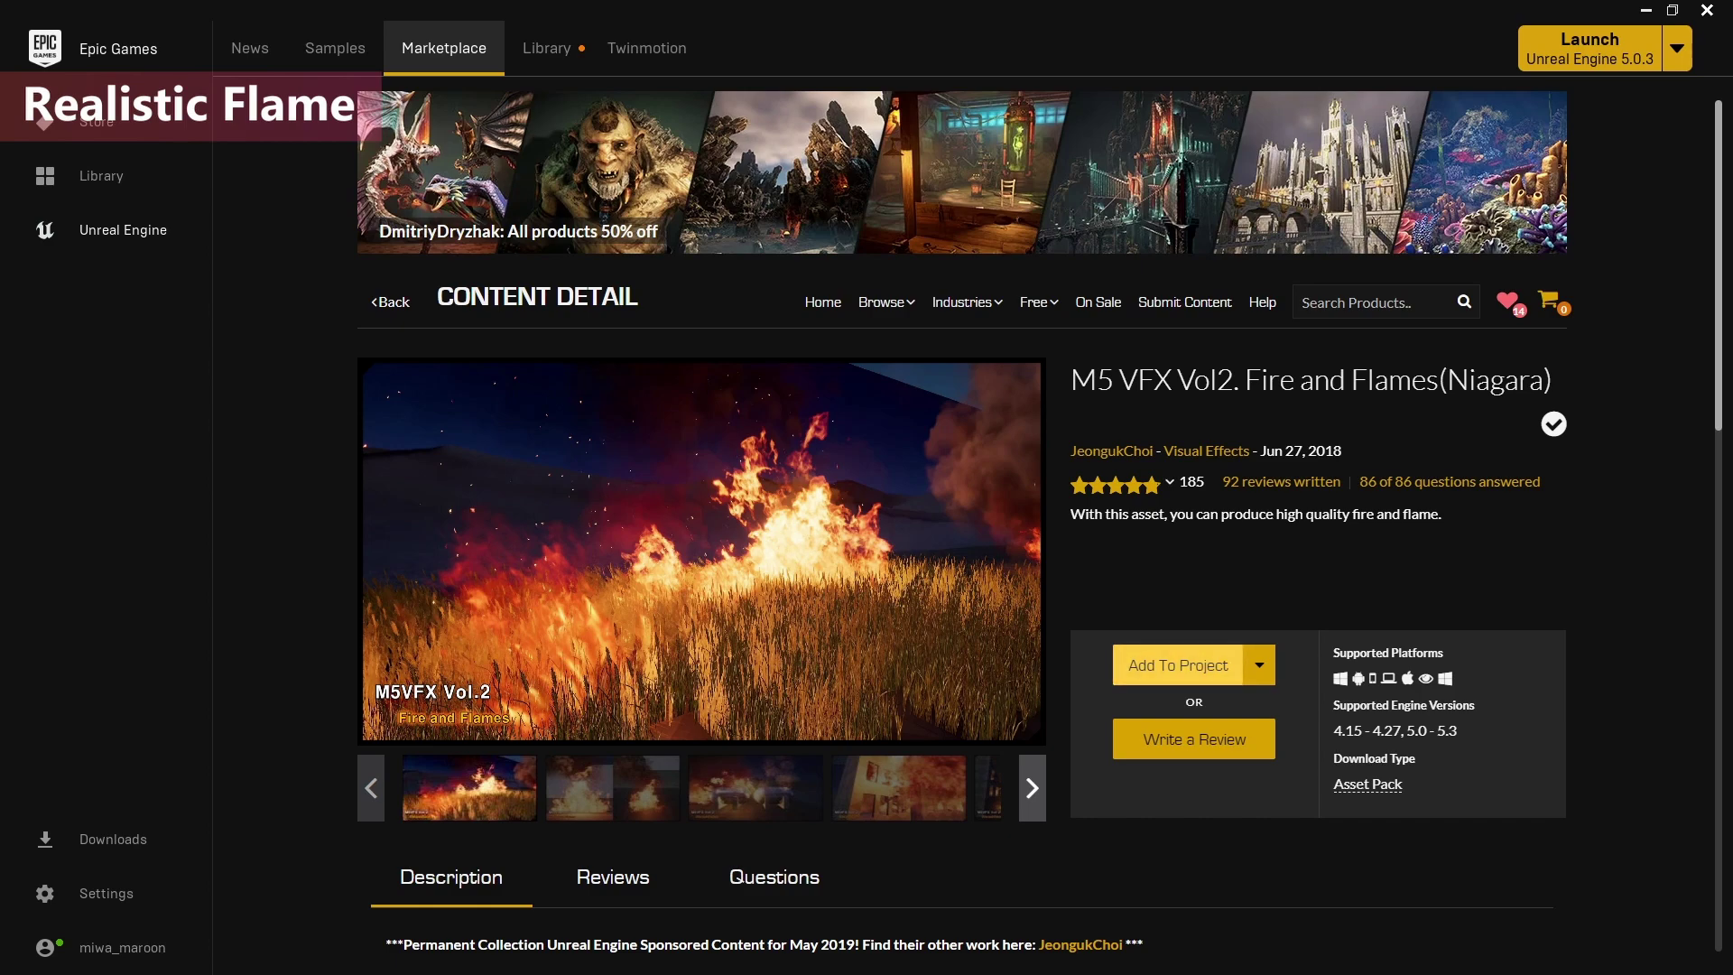
{"action": "left_click", "coordinate": [1178, 666]}
{"action": "scroll", "coordinate": [861, 551], "scroll_direction": "down", "scroll_amount": 10}
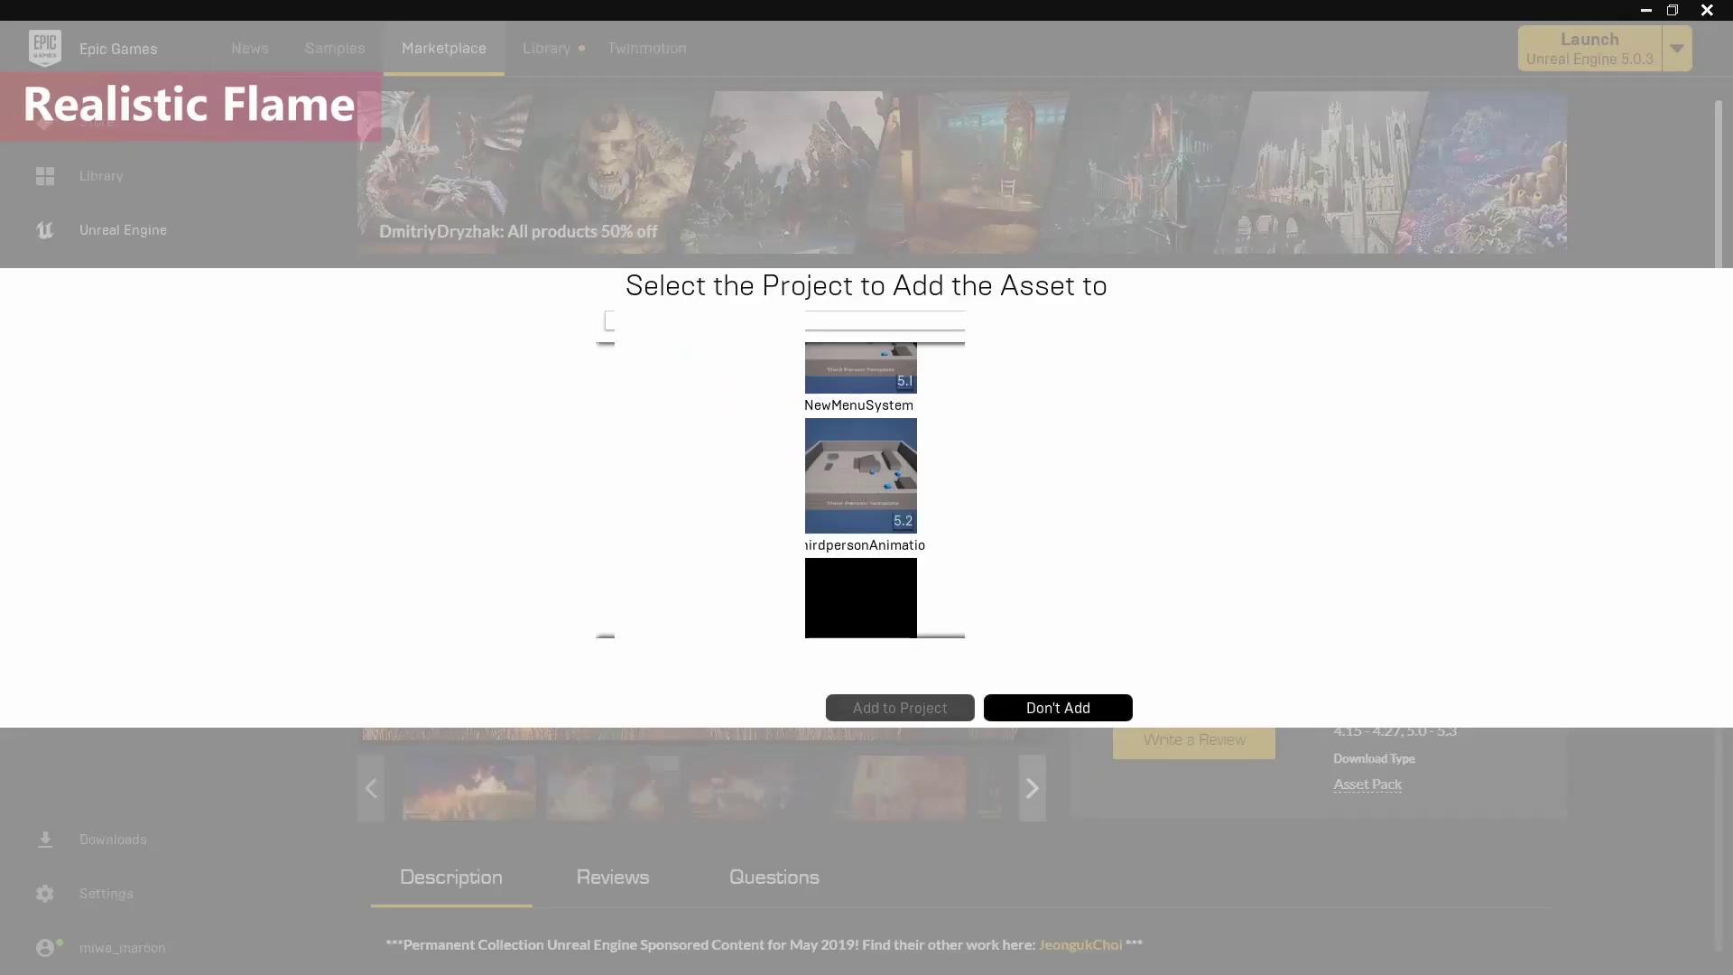
{"action": "scroll", "coordinate": [860, 551], "scroll_direction": "up", "scroll_amount": 10}
{"action": "left_click", "coordinate": [860, 551]}
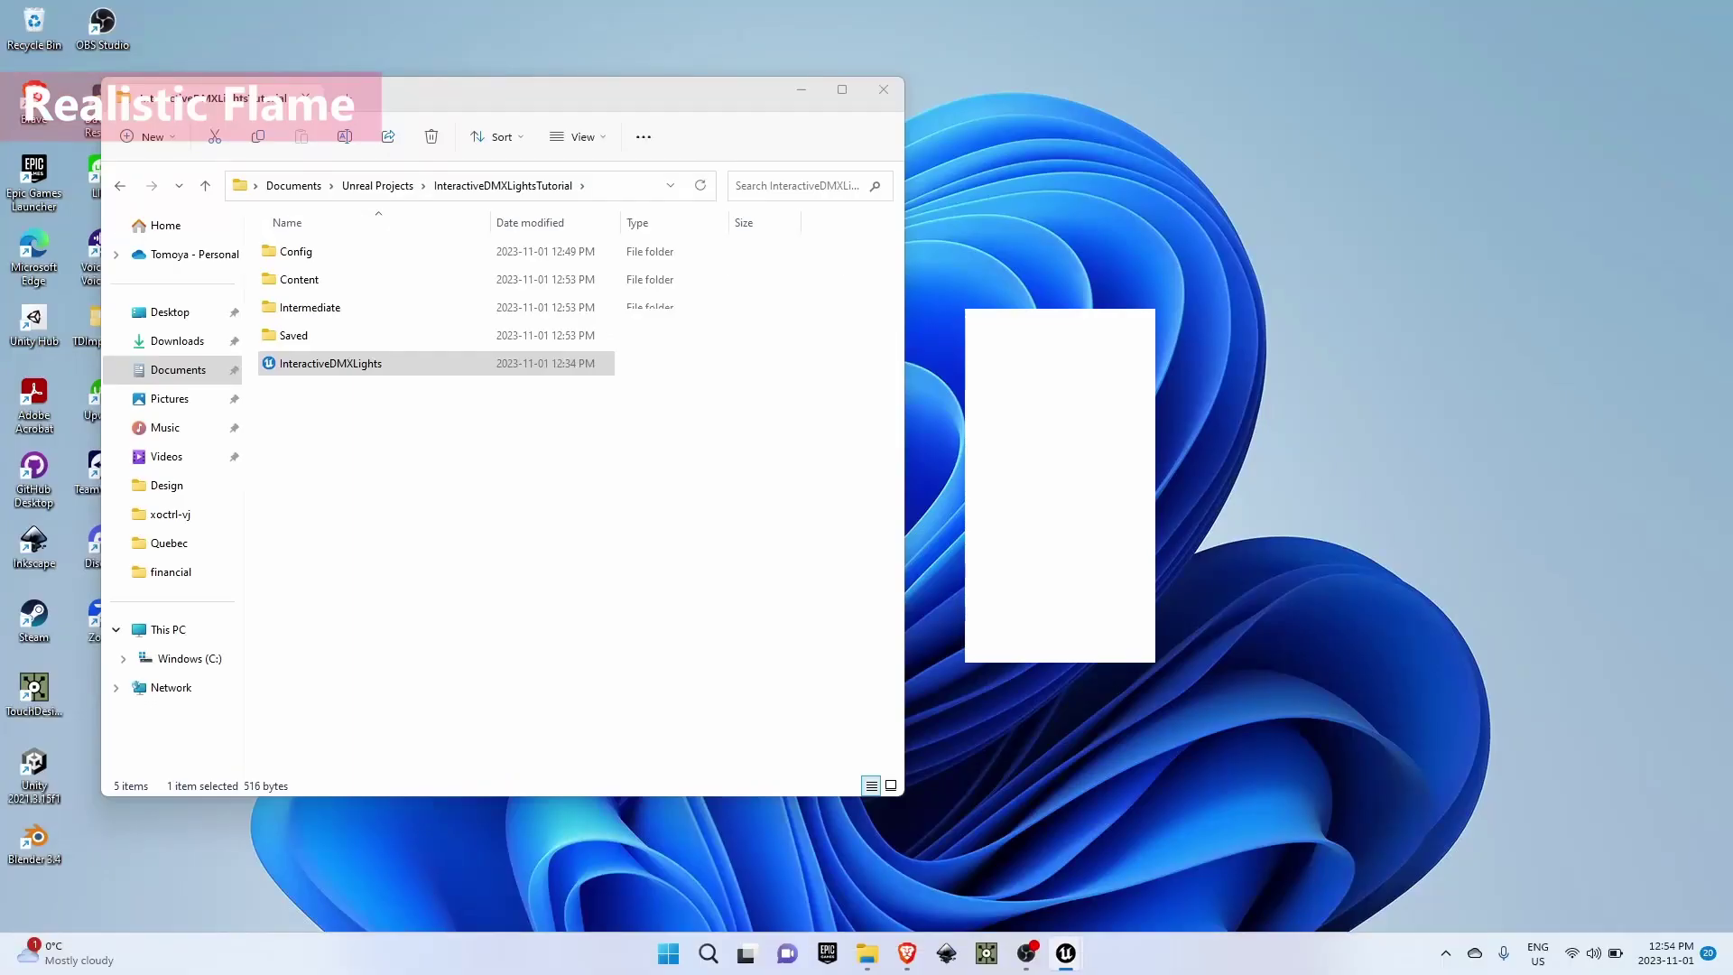
Switch to the InteractiveDMXLights Unreal Editor window and show the project's M5VFXVOL2 content folder.
{"action": "mouse_move", "coordinate": [1066, 952]}
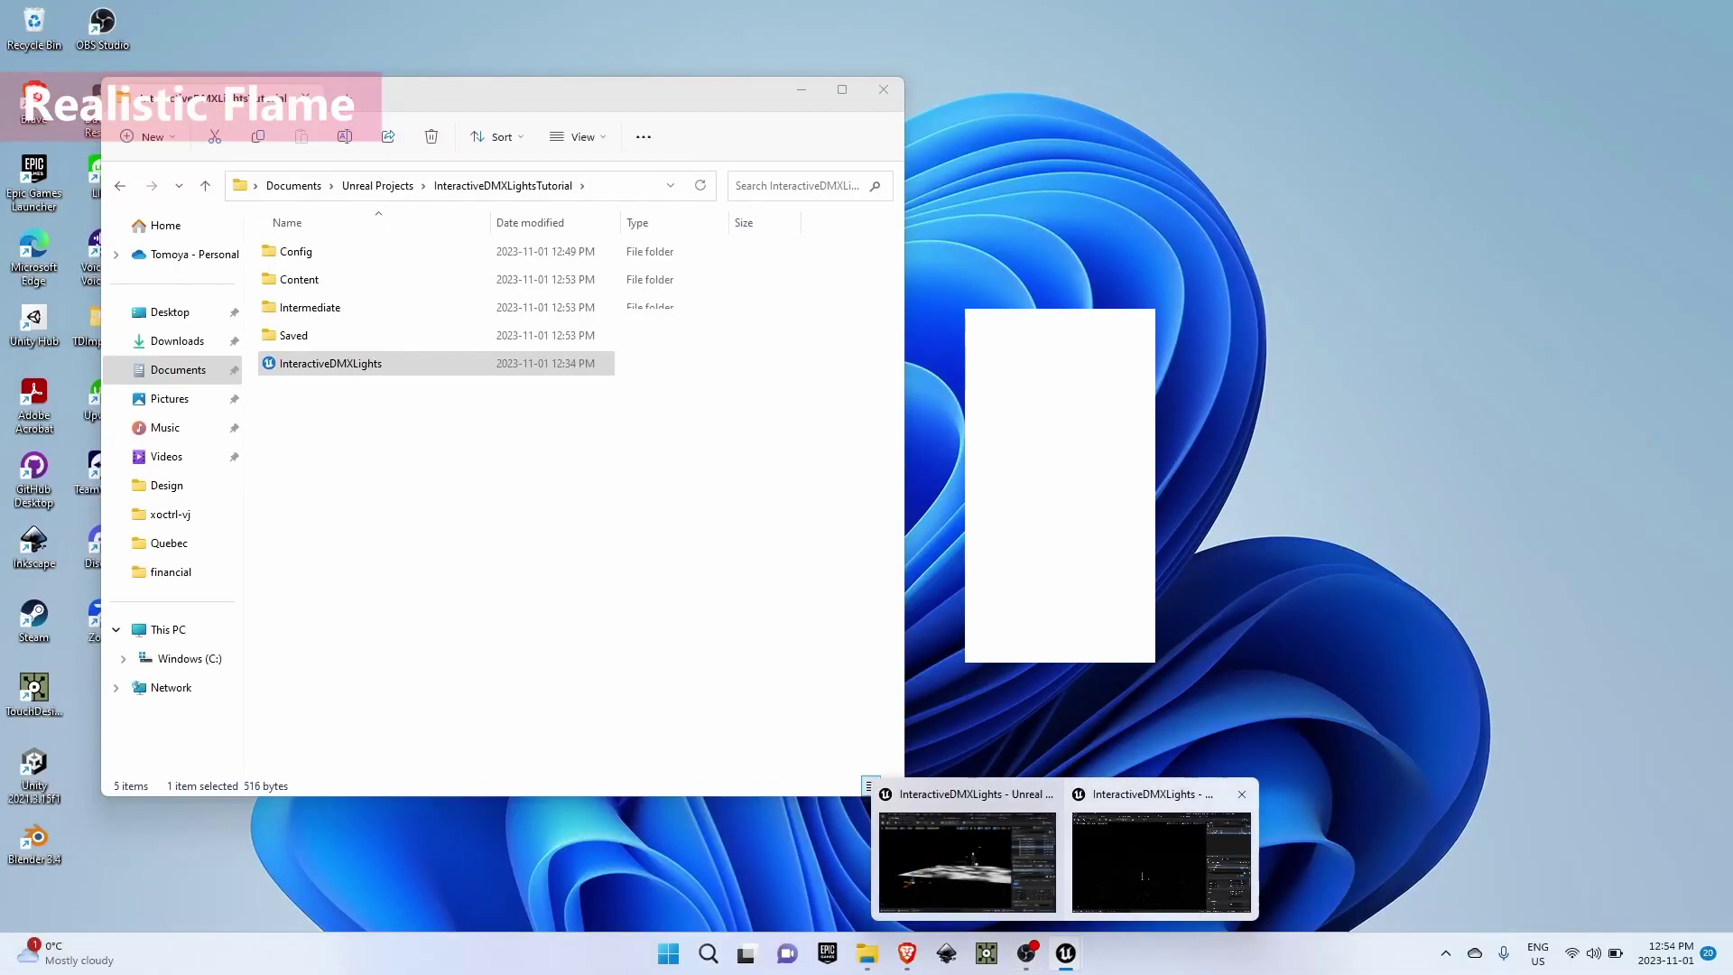
{"action": "left_click", "coordinate": [1162, 862]}
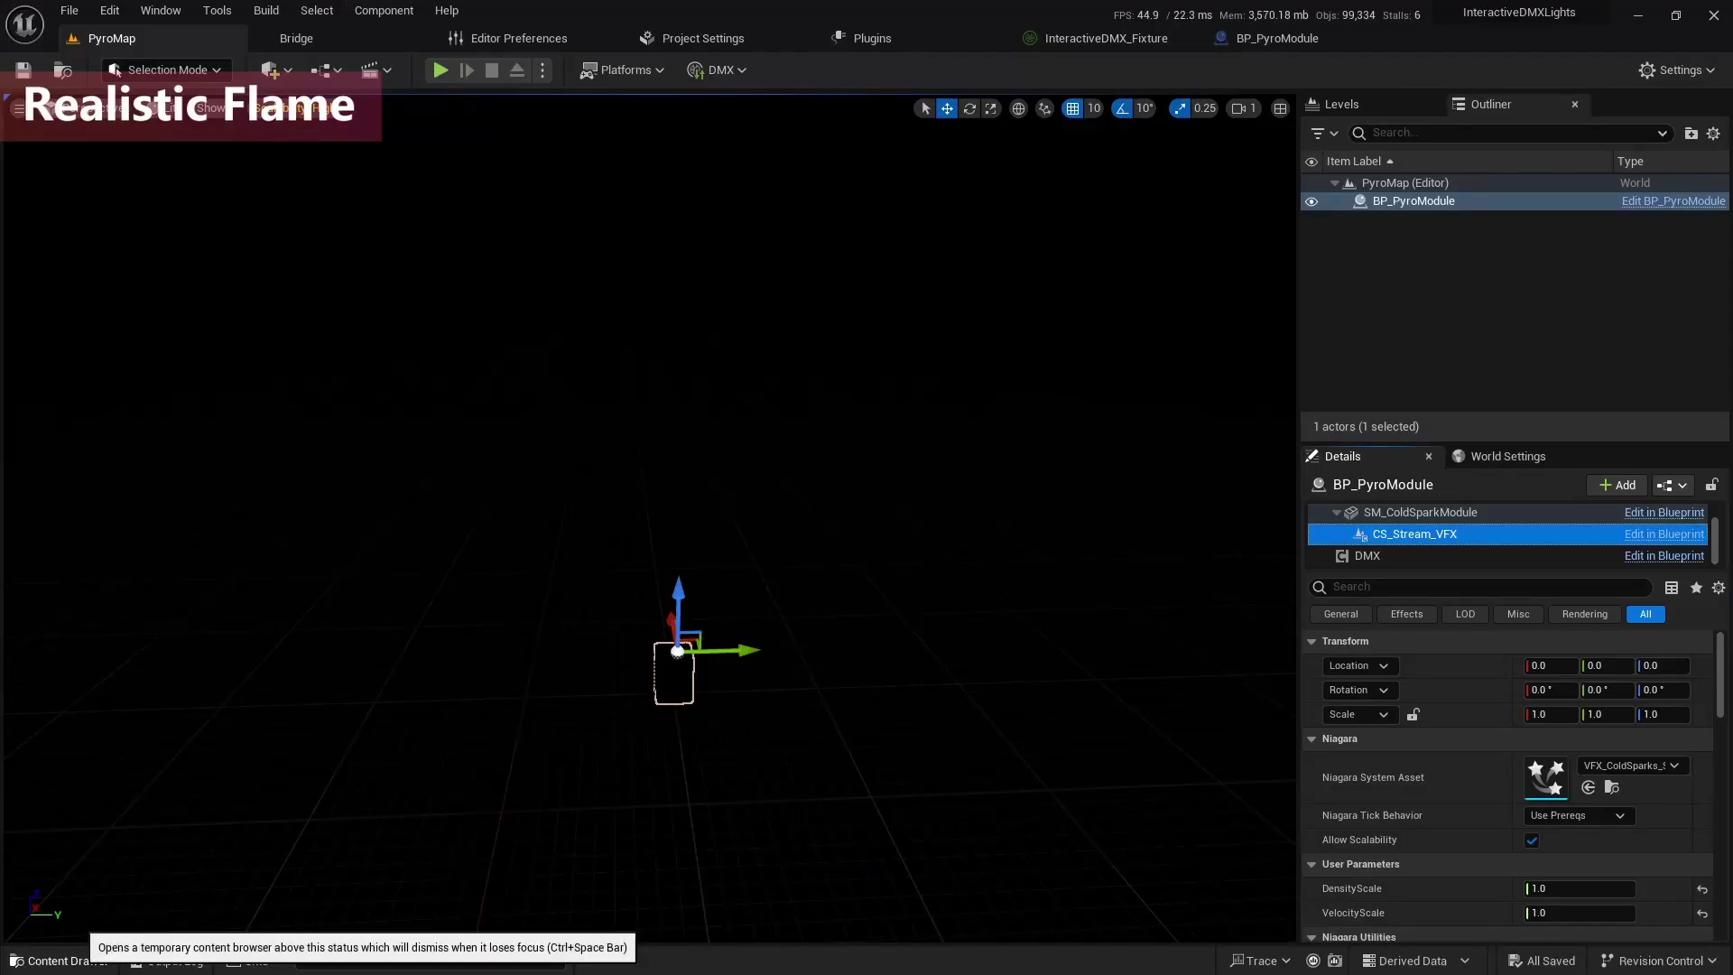
{"action": "left_click", "coordinate": [36, 961]}
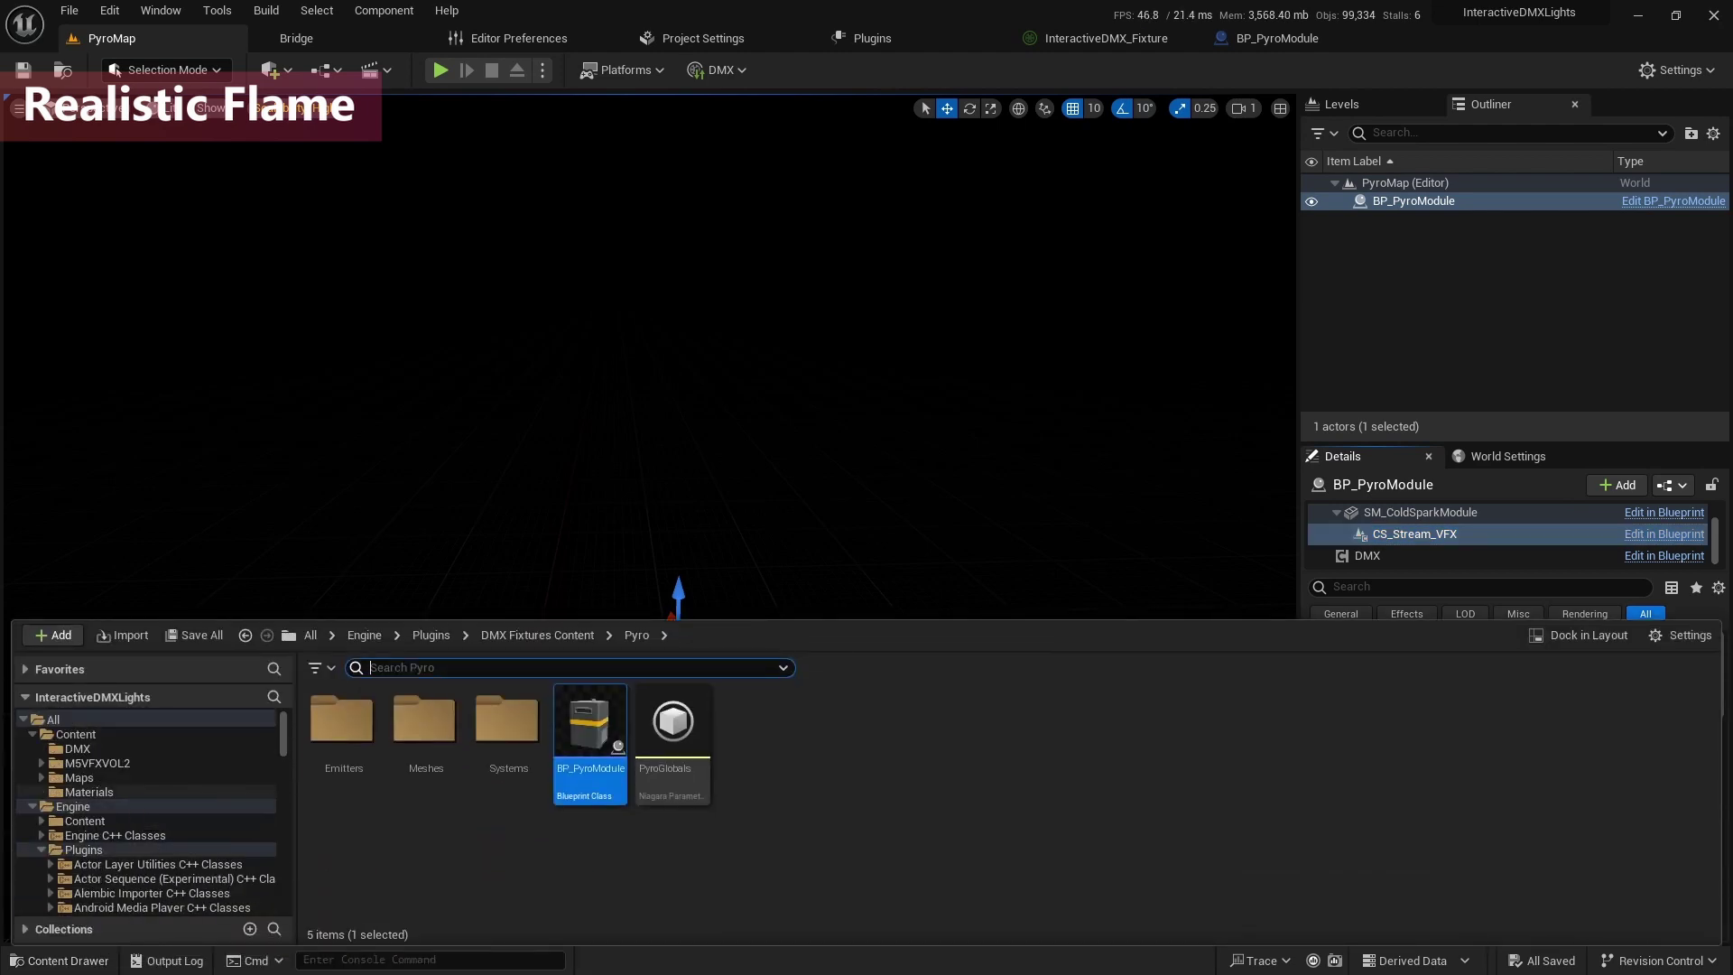
{"action": "left_click", "coordinate": [33, 806]}
{"action": "left_click", "coordinate": [108, 764]}
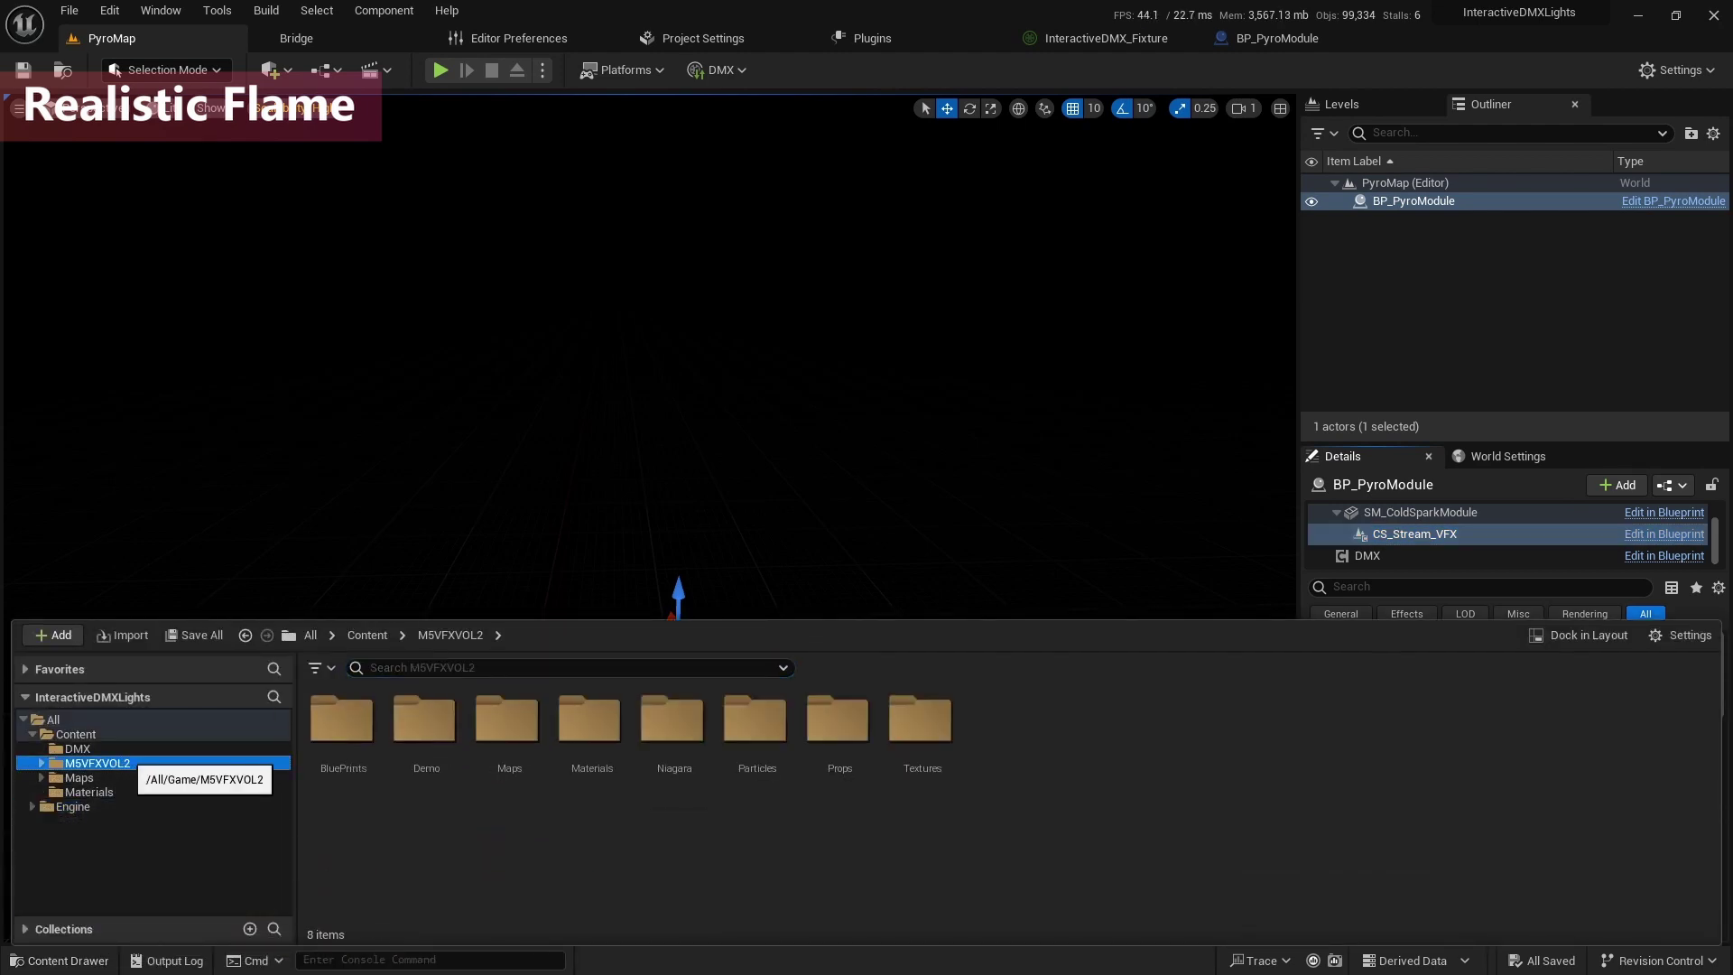
Browse to the M5VFXVOL2 pack's Niagara/Reference/Fire folder and copy the 2_Nbonefire_fwd_pt Niagara system.
{"action": "double_click", "coordinate": [672, 722]}
{"action": "double_click", "coordinate": [673, 722]}
{"action": "key", "text": "alt+Left"}
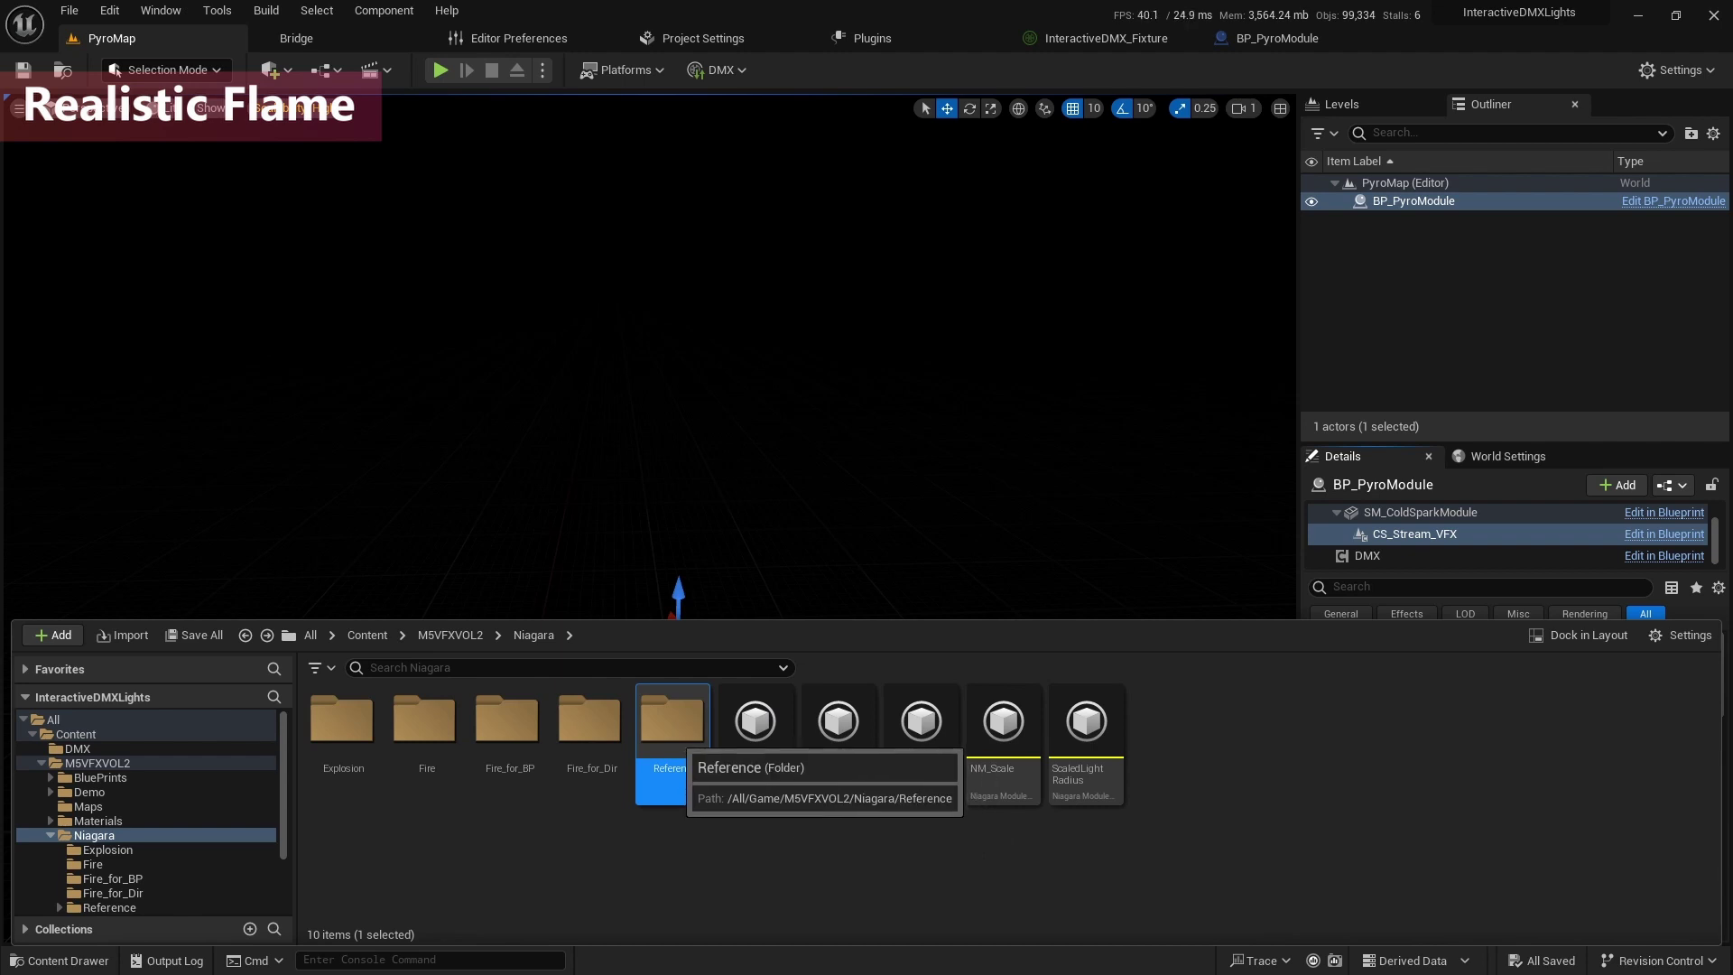
{"action": "double_click", "coordinate": [691, 748]}
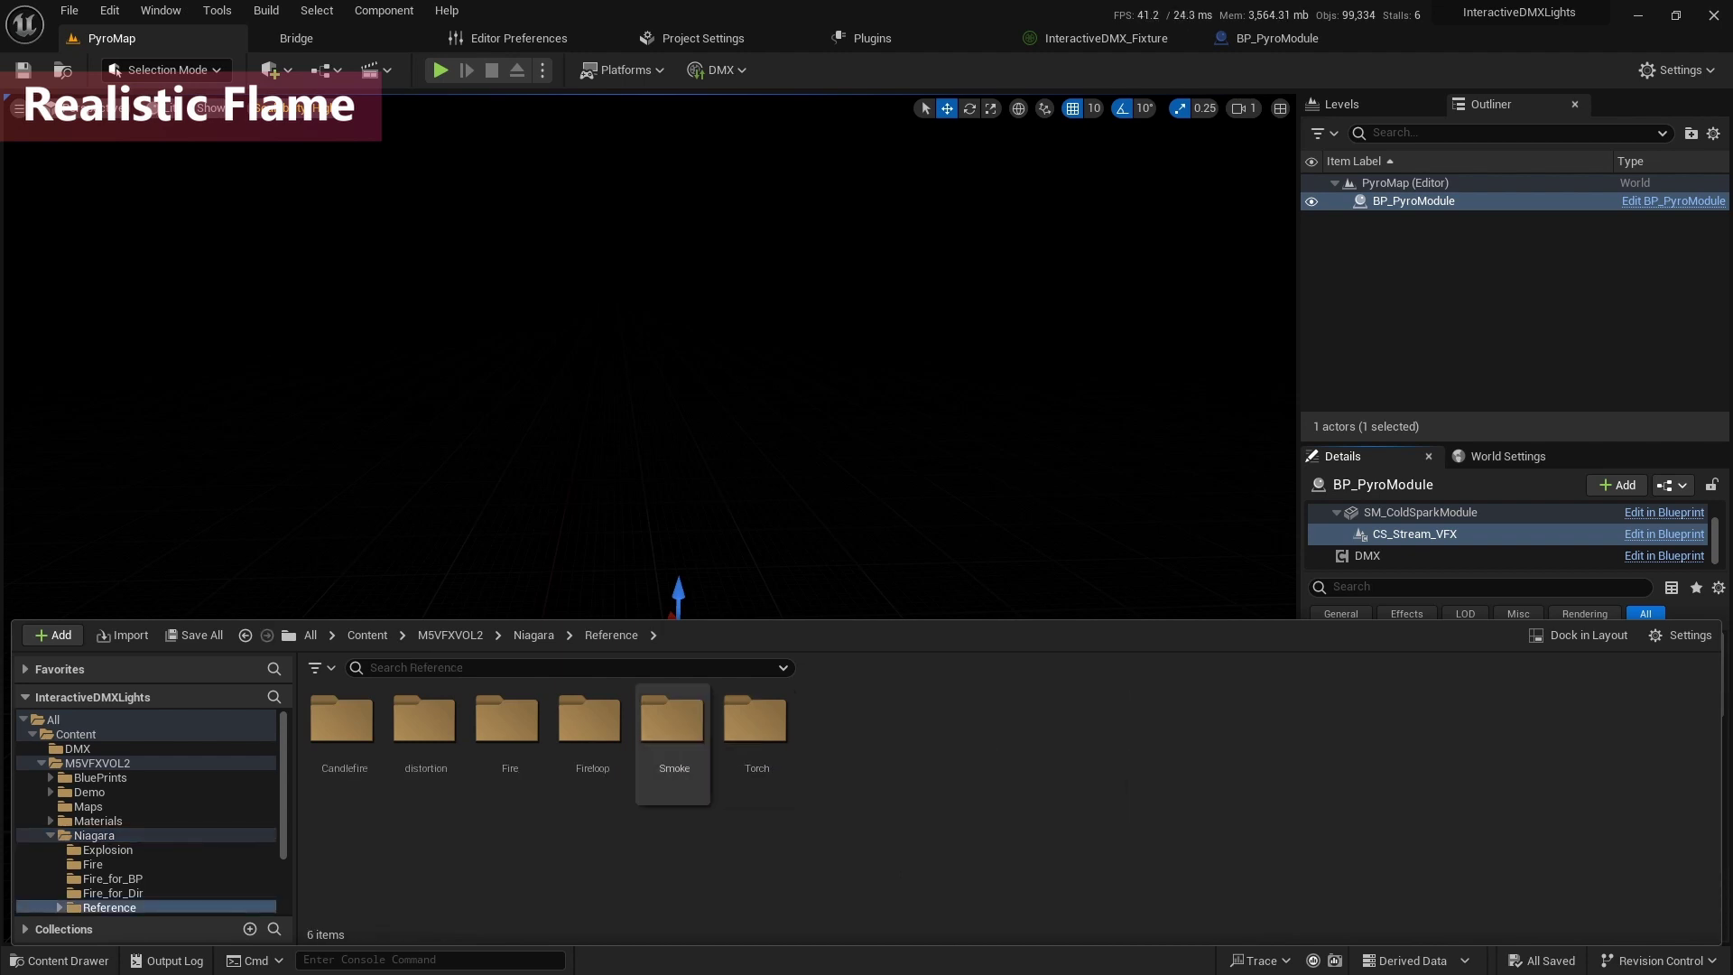
{"action": "double_click", "coordinate": [506, 722]}
{"action": "left_click", "coordinate": [590, 731]}
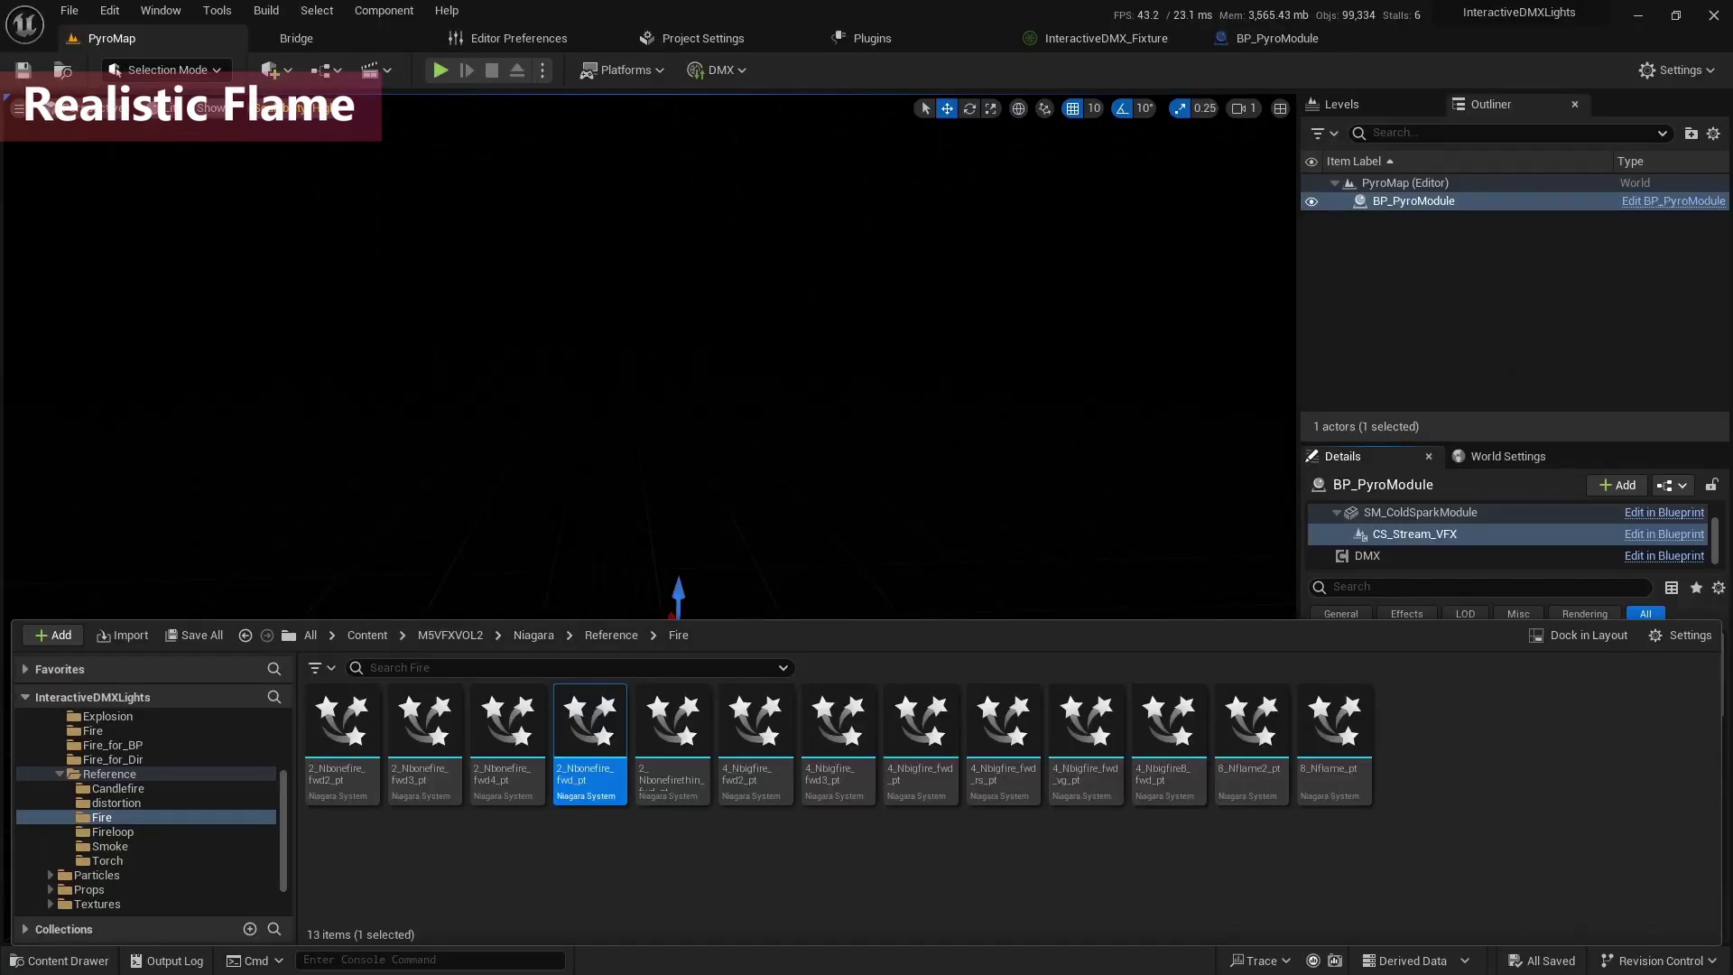
Create a folder named FX directly under Content and paste the copied 2_Nbonefire_fwd_pt system into it.
{"action": "scroll", "coordinate": [144, 795], "scroll_direction": "up", "scroll_amount": 3}
{"action": "left_click", "coordinate": [76, 734]}
{"action": "right_click", "coordinate": [89, 734]}
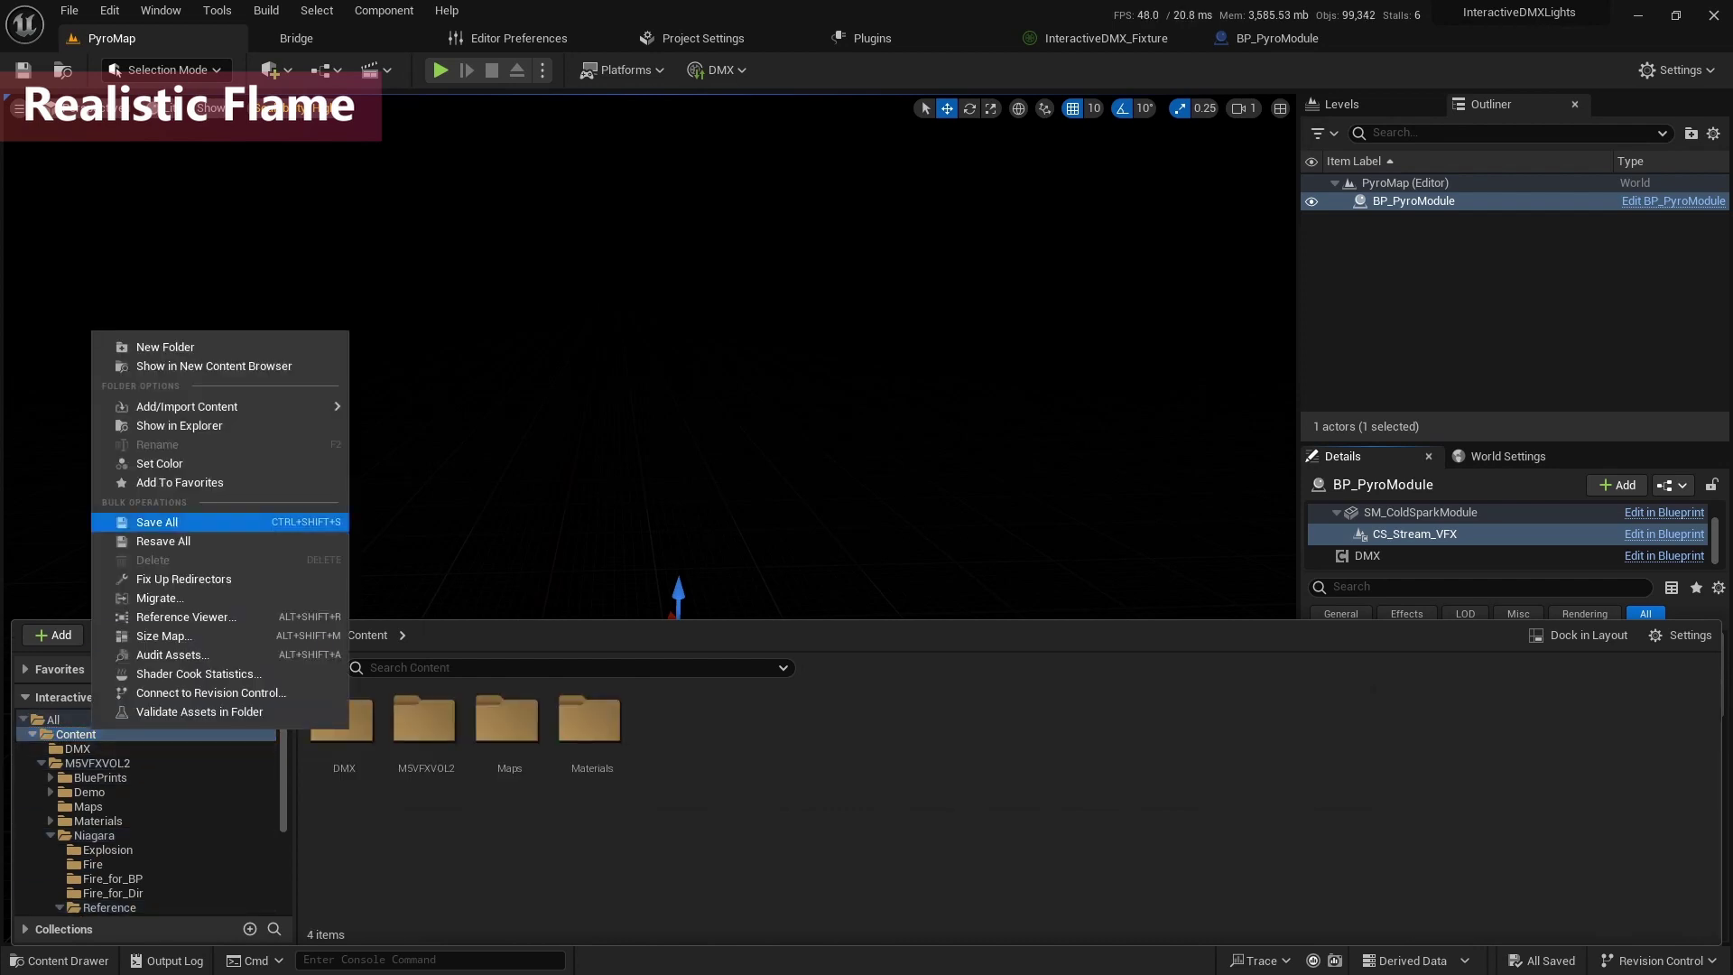
{"action": "left_click", "coordinate": [144, 347]}
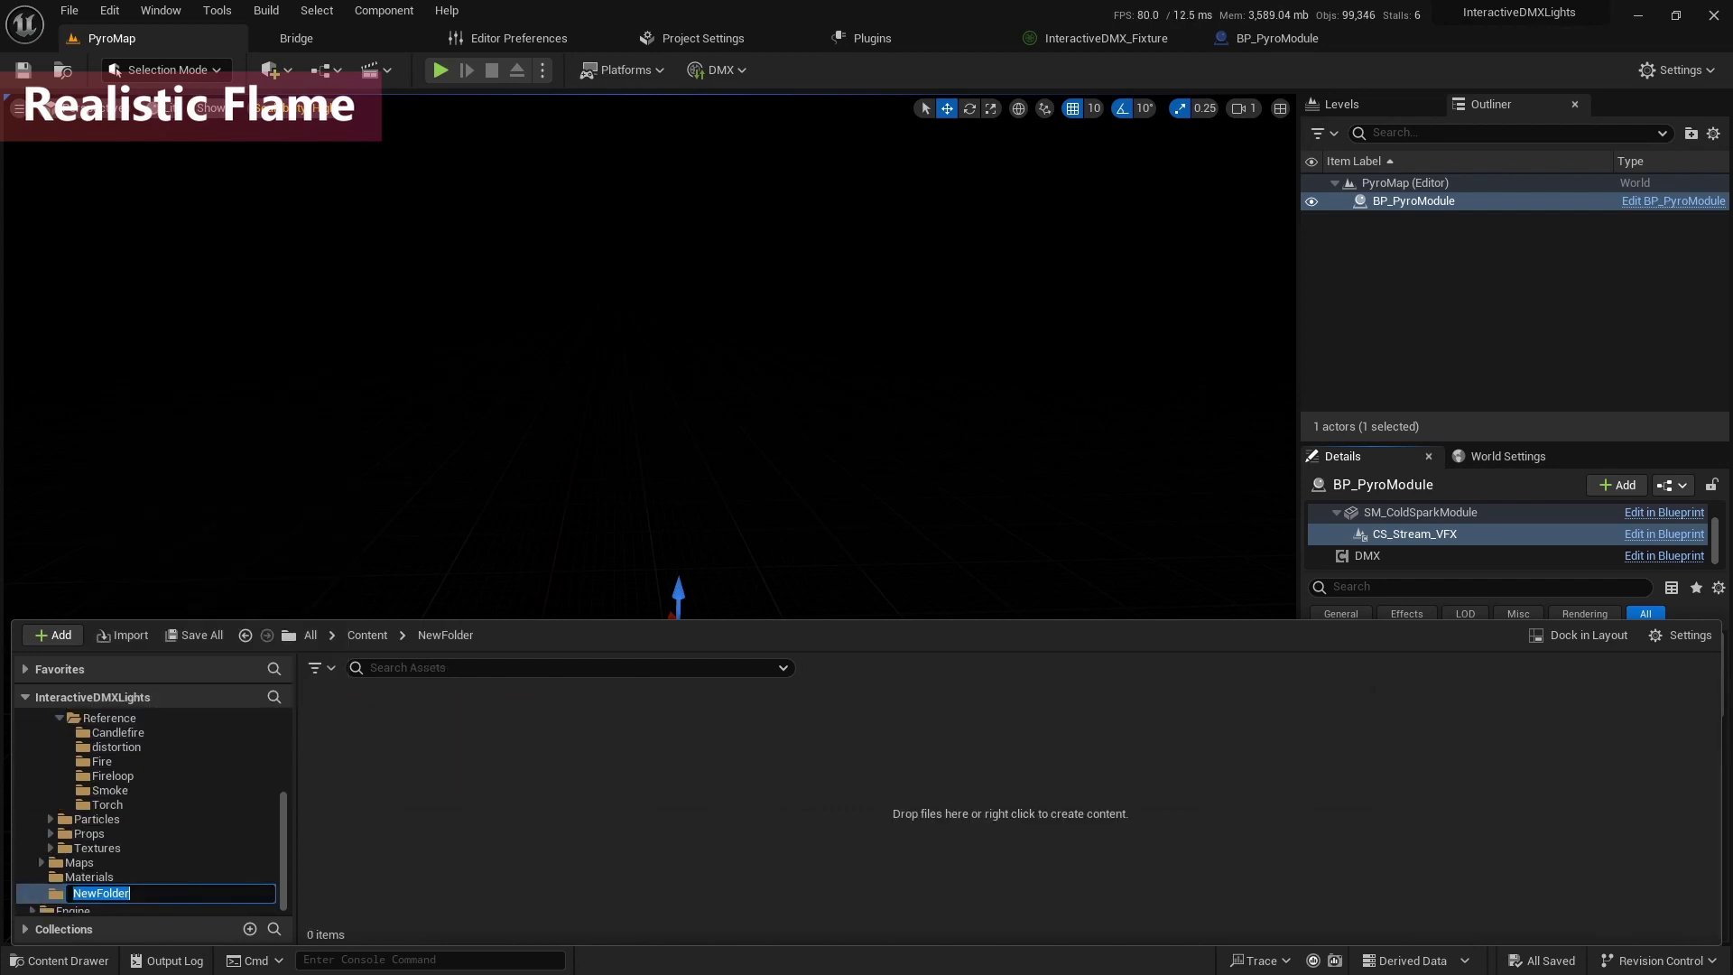
{"action": "type", "text": "FX"}
{"action": "key", "text": "Return"}
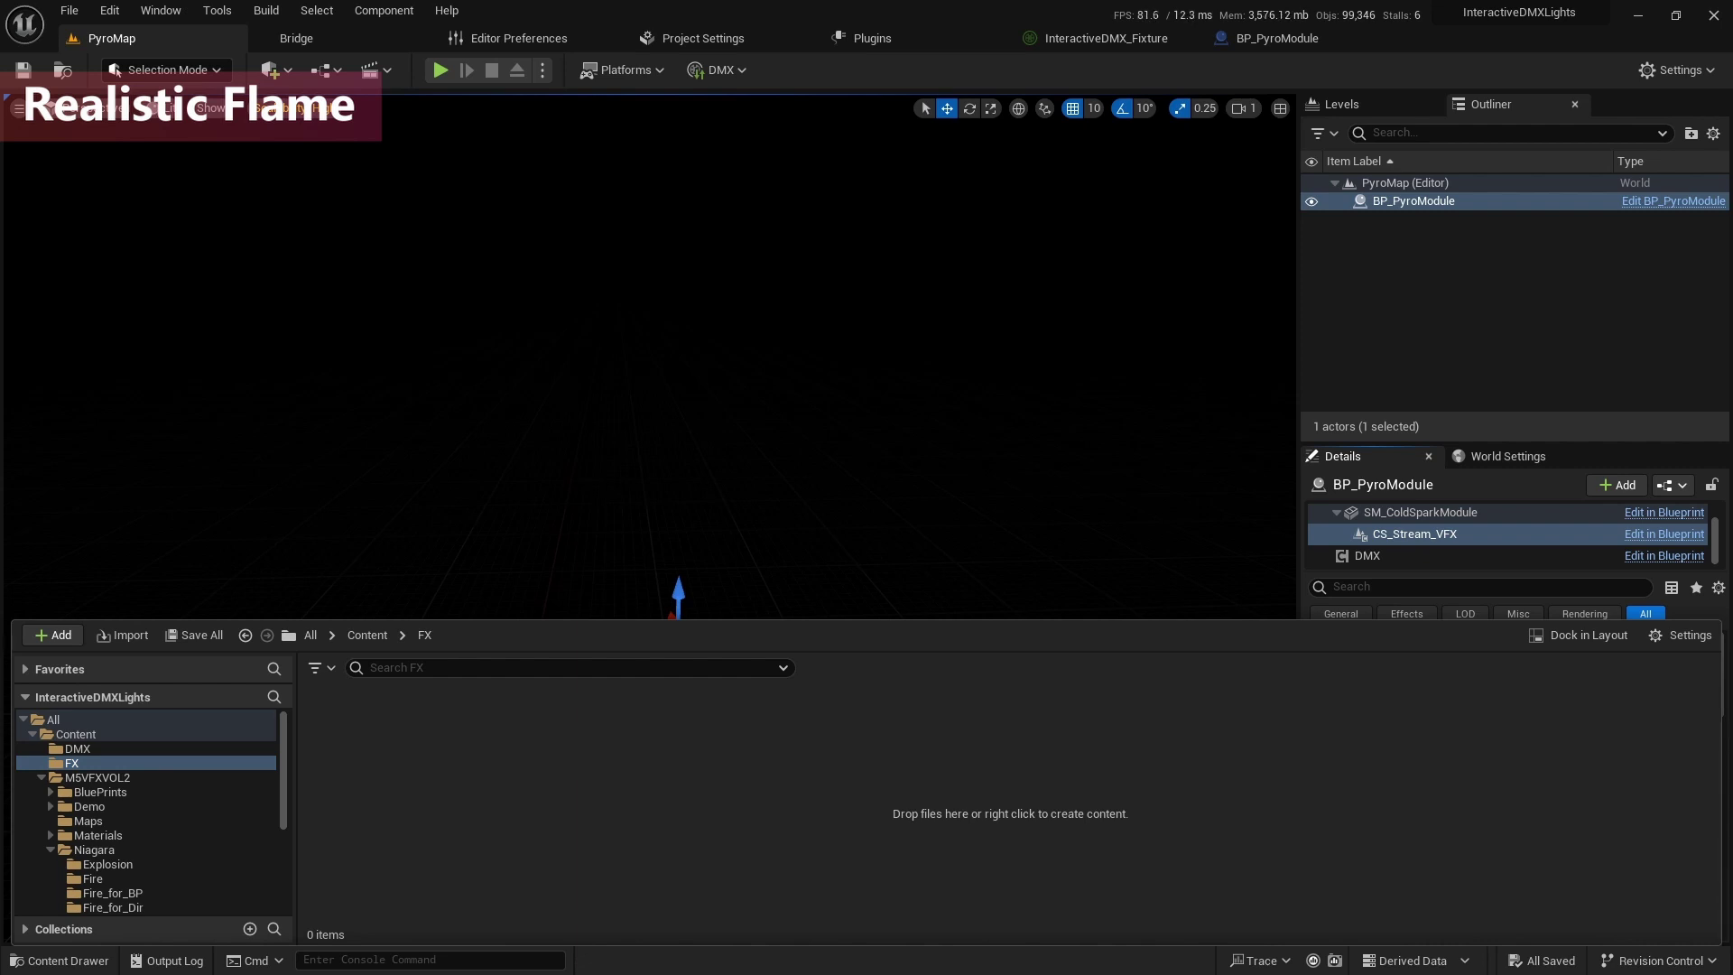
{"action": "key", "text": "ctrl+v"}
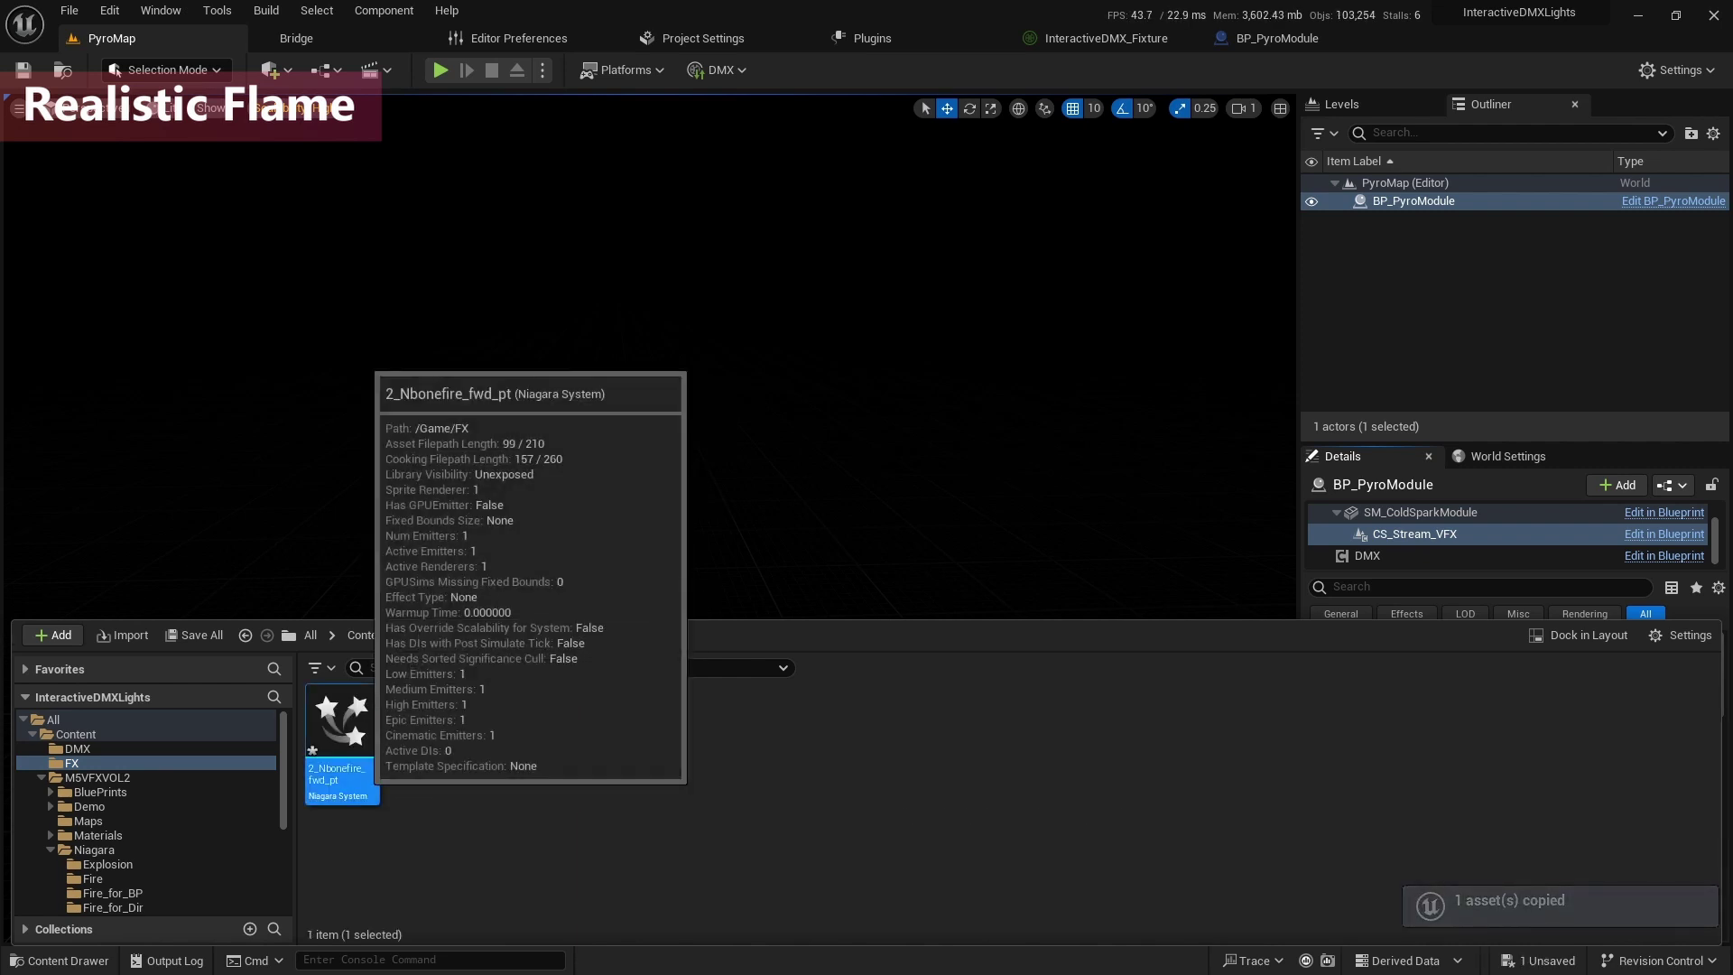
Open the FX folder's 2_Nbonefire_fwd_pt copy in the Niagara editor and save it.
{"action": "double_click", "coordinate": [341, 727]}
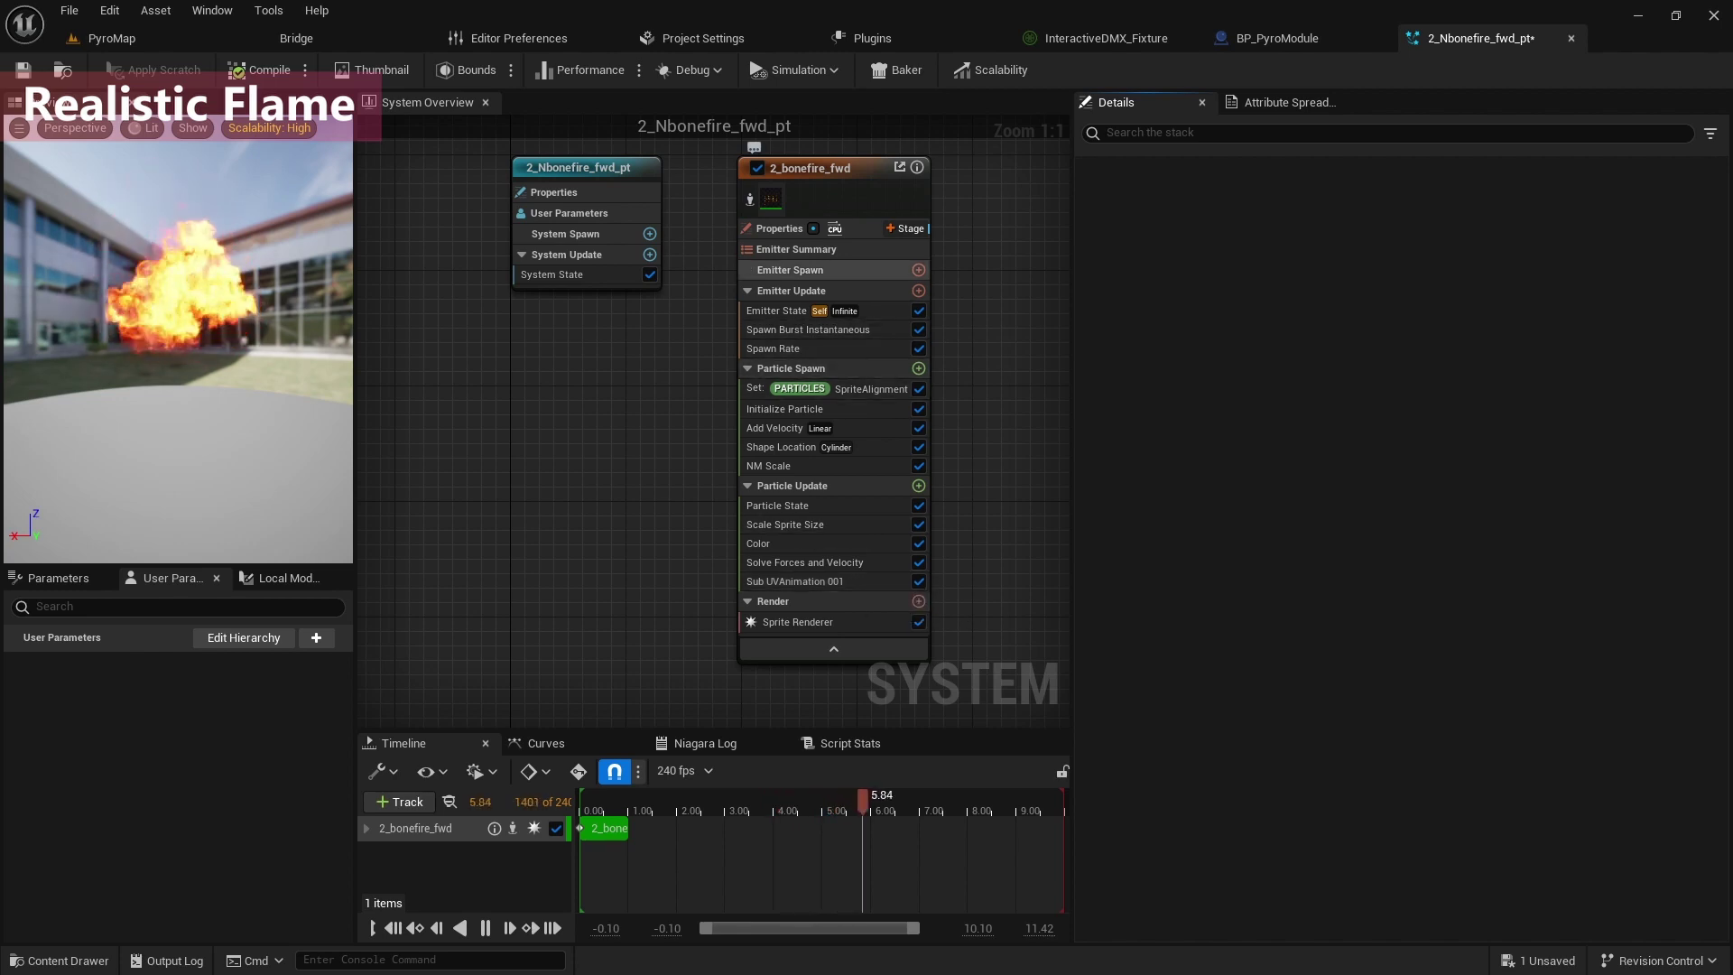
{"action": "key", "text": "ctrl+space"}
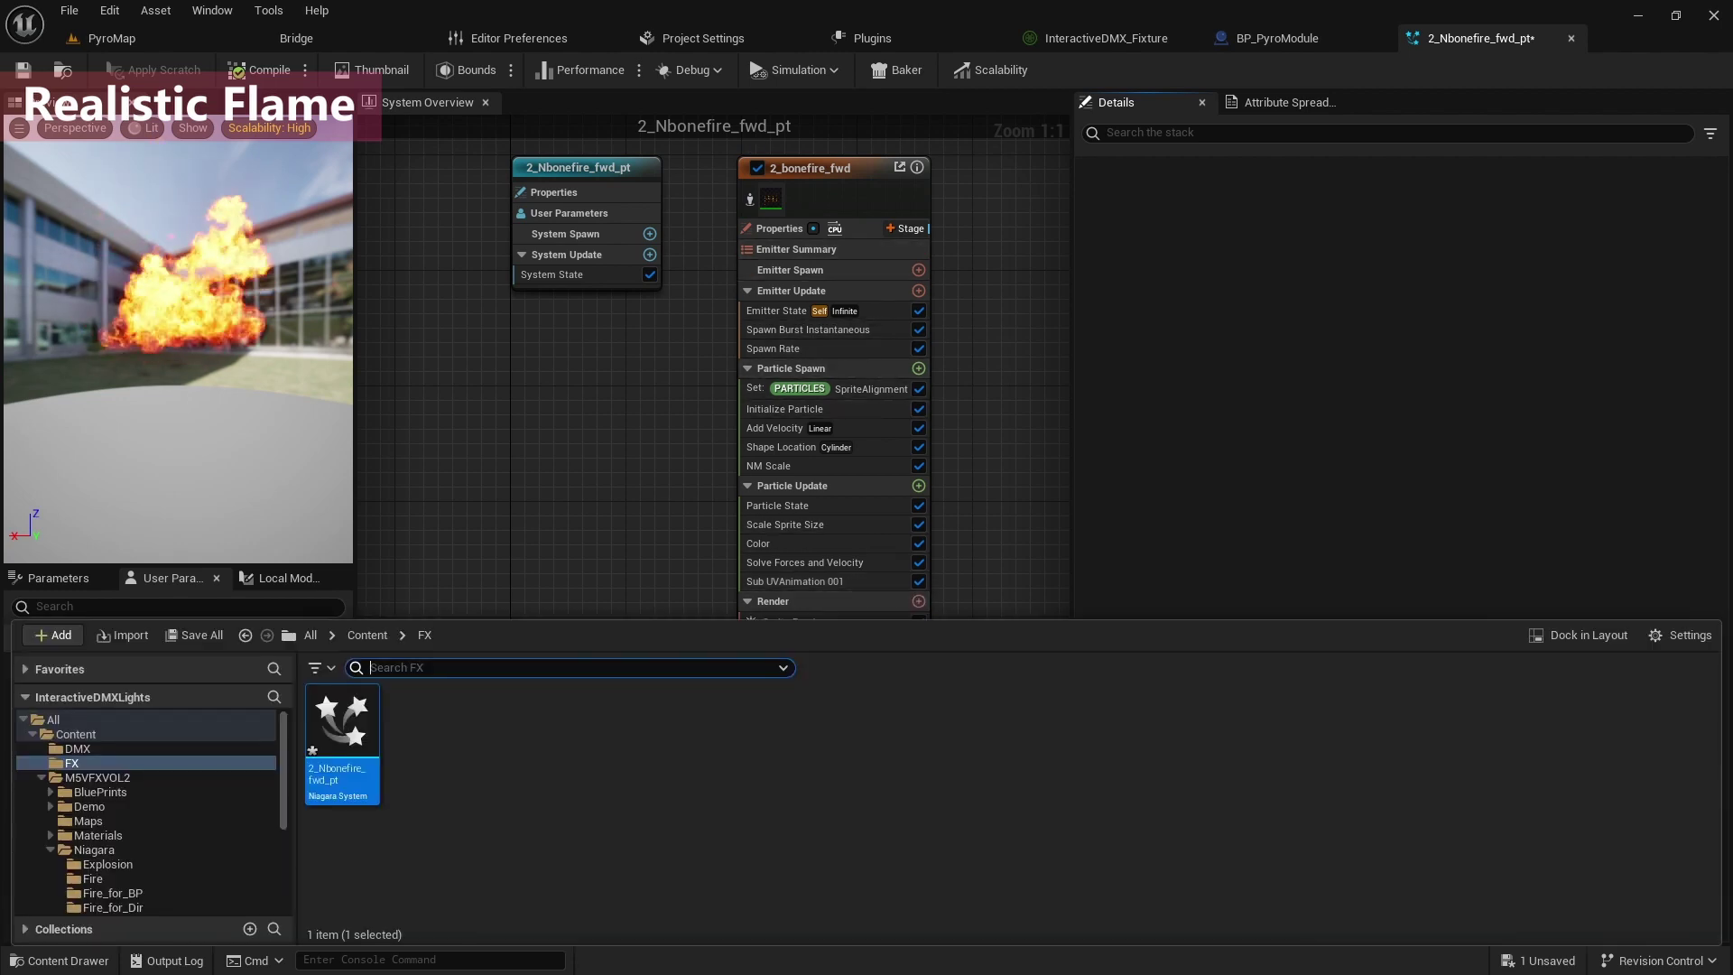
{"action": "key", "text": "ctrl+s"}
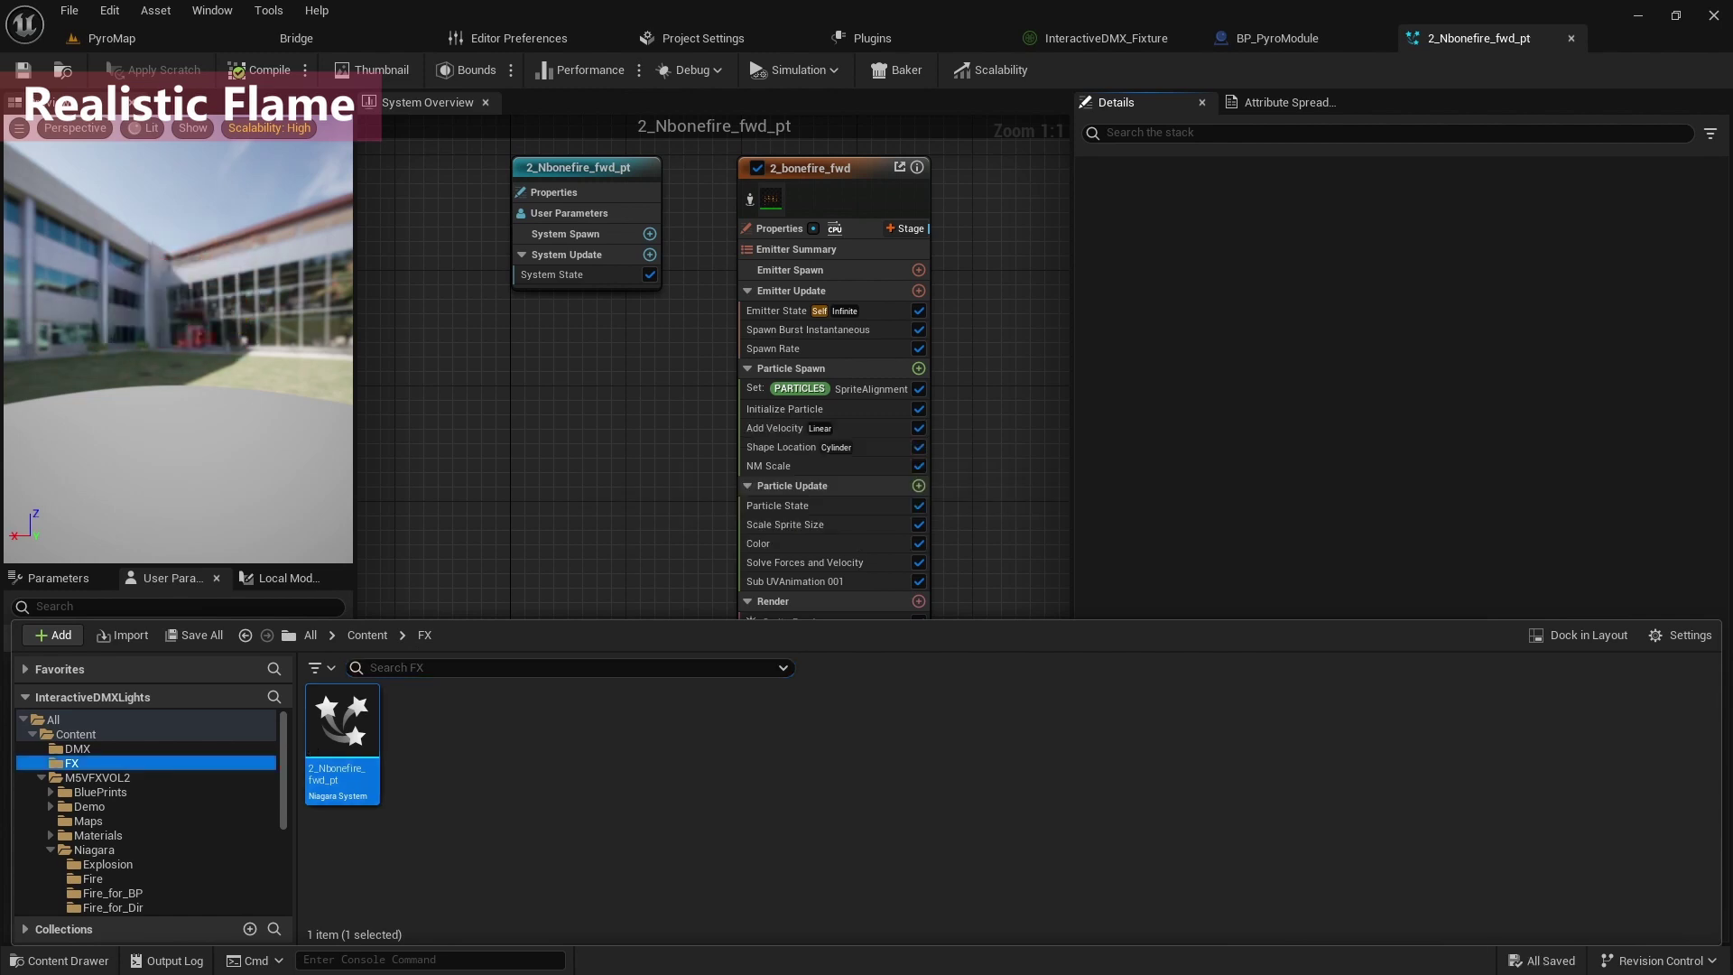
Create an empty Niagara System in the FX folder and name it NS_RealPyro.
{"action": "right_click", "coordinate": [465, 749]}
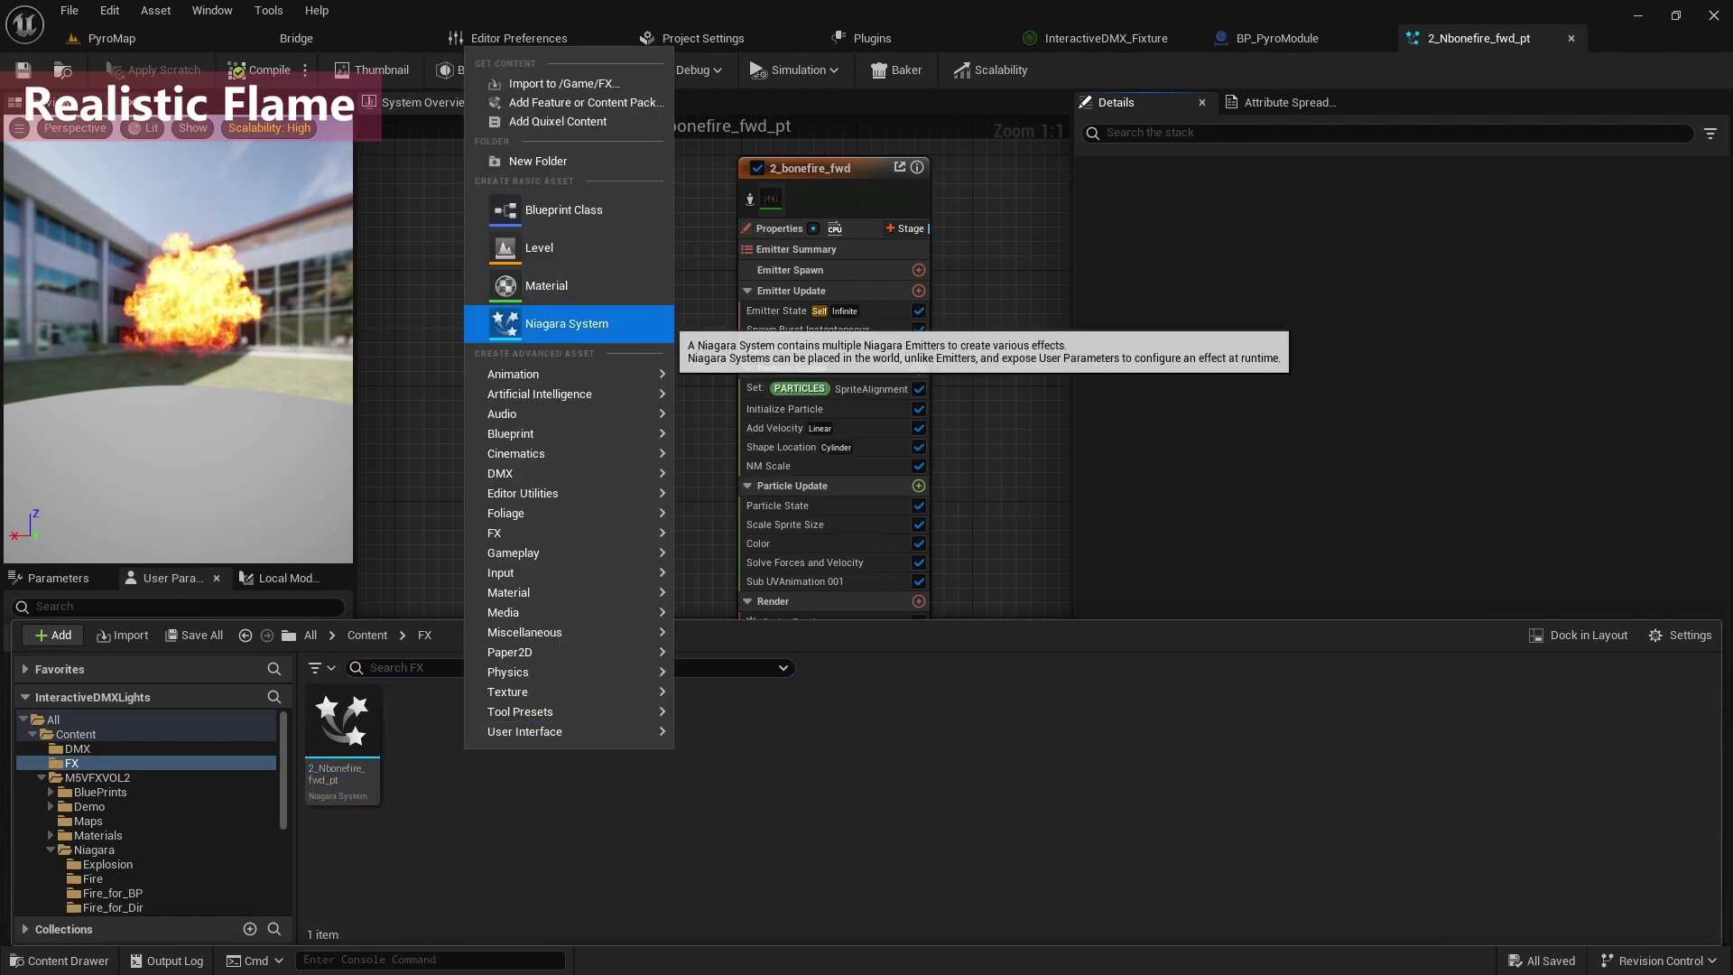
{"action": "left_click", "coordinate": [559, 323]}
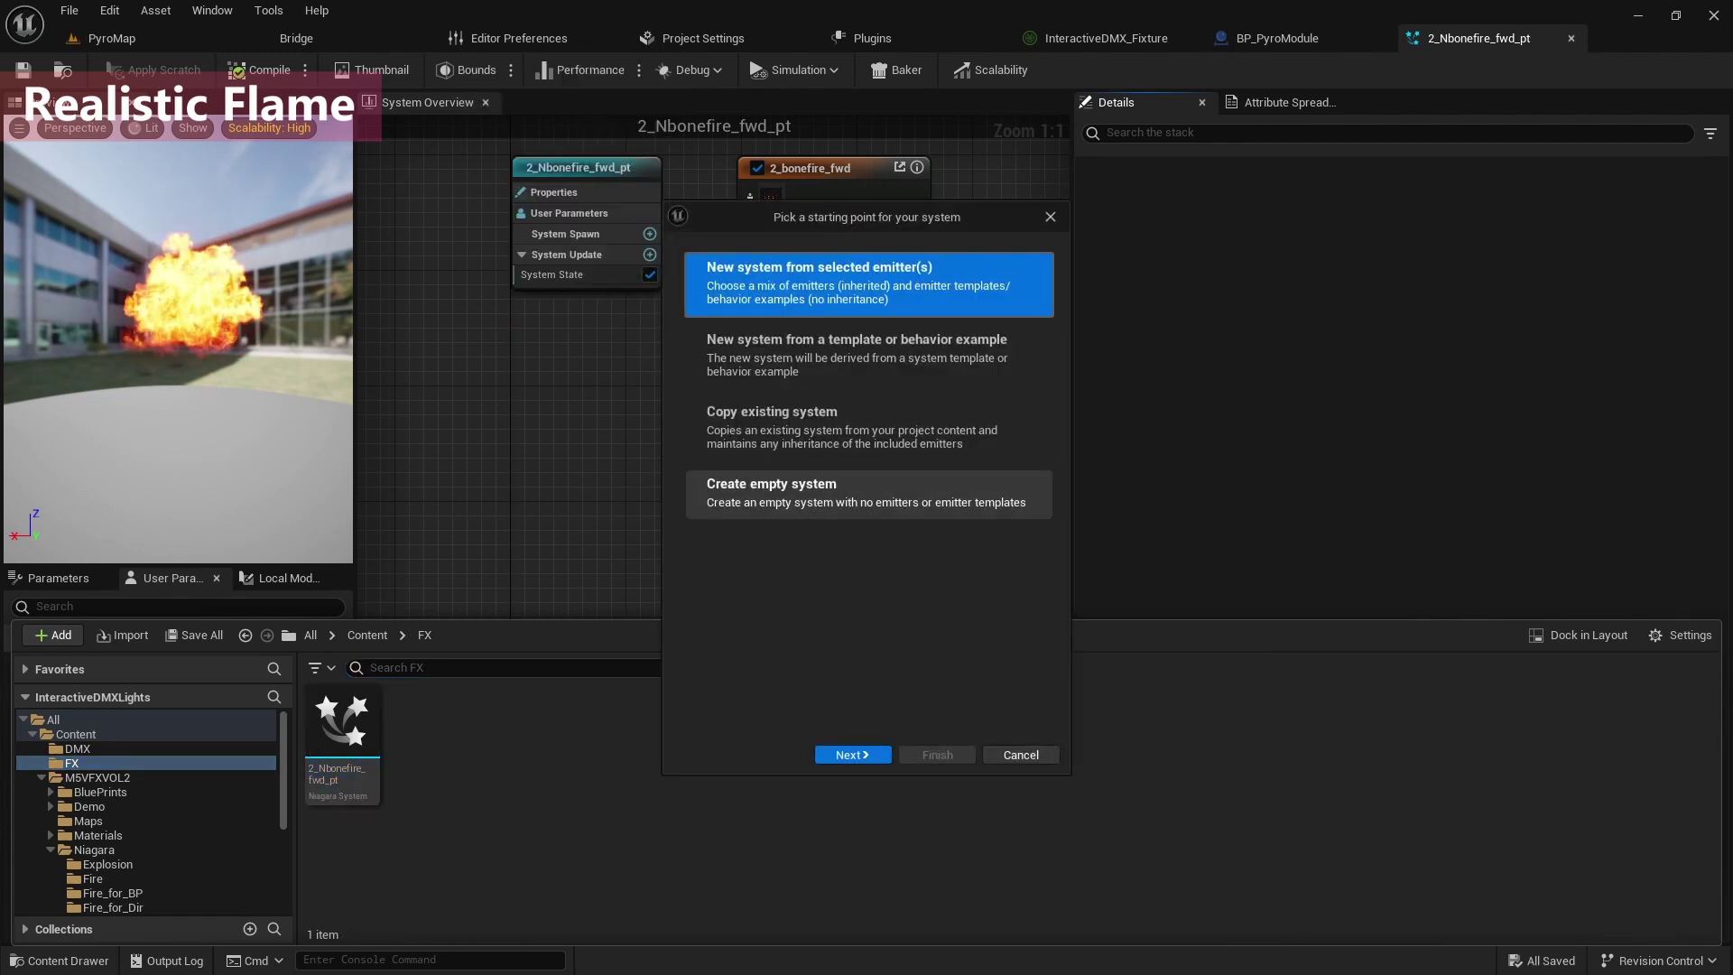
{"action": "left_click", "coordinate": [868, 495]}
{"action": "left_click", "coordinate": [937, 755]}
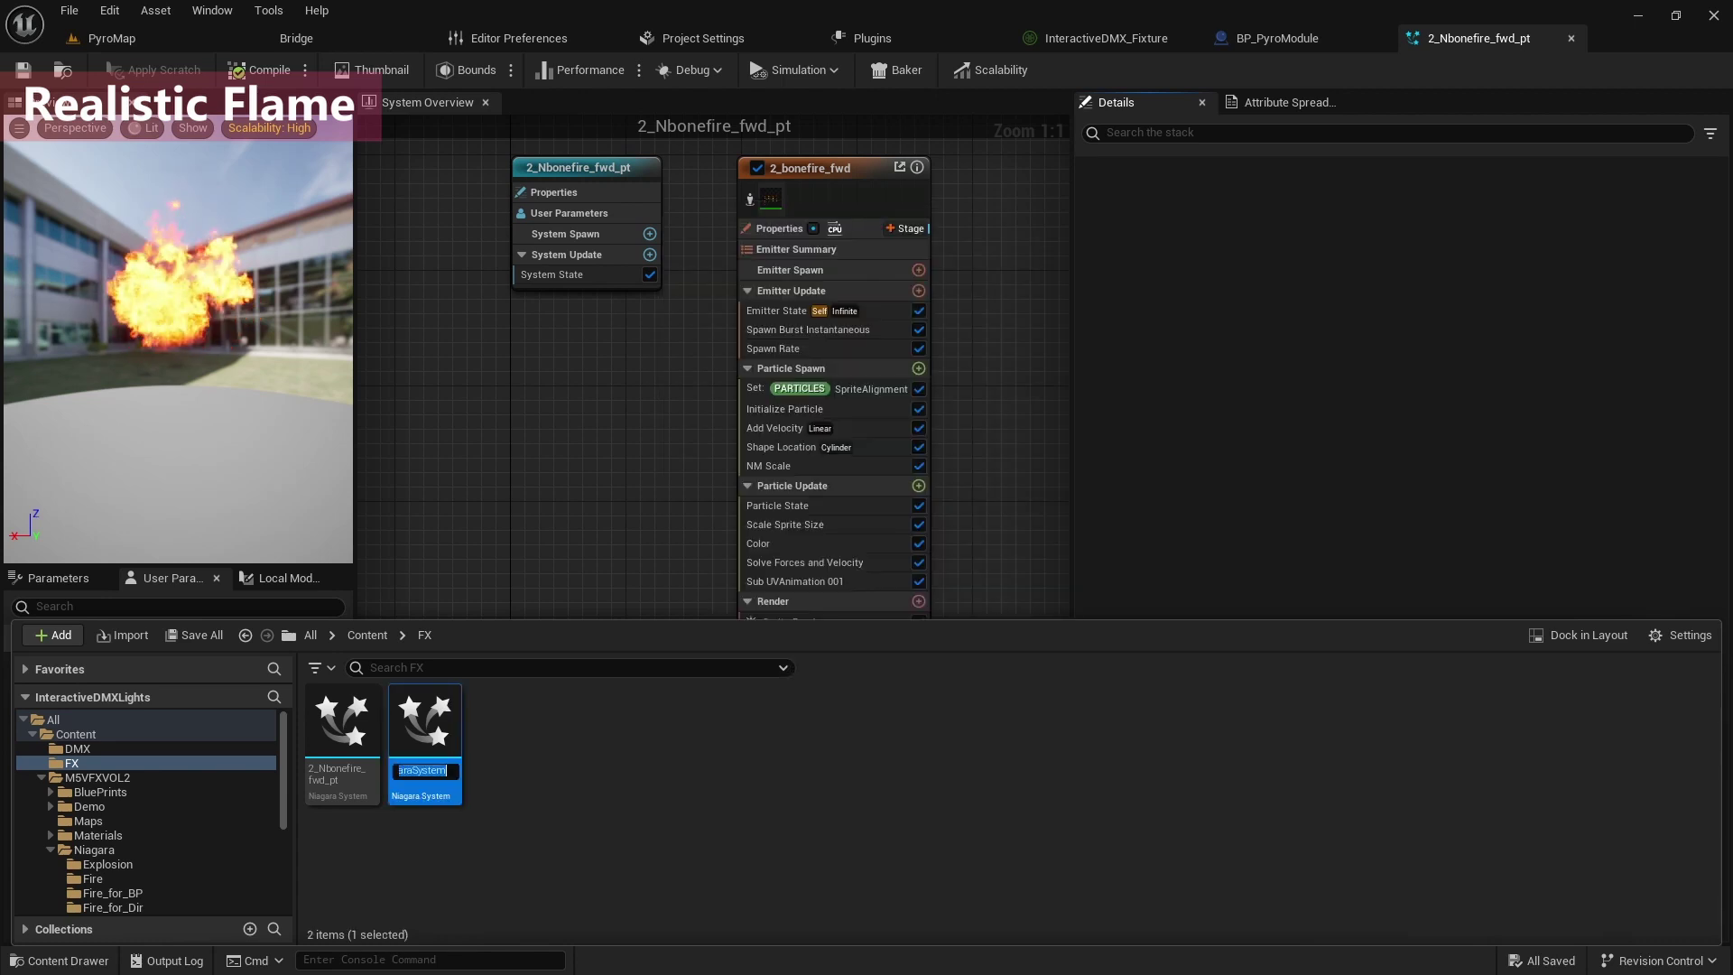
{"action": "type", "text": "NS"}
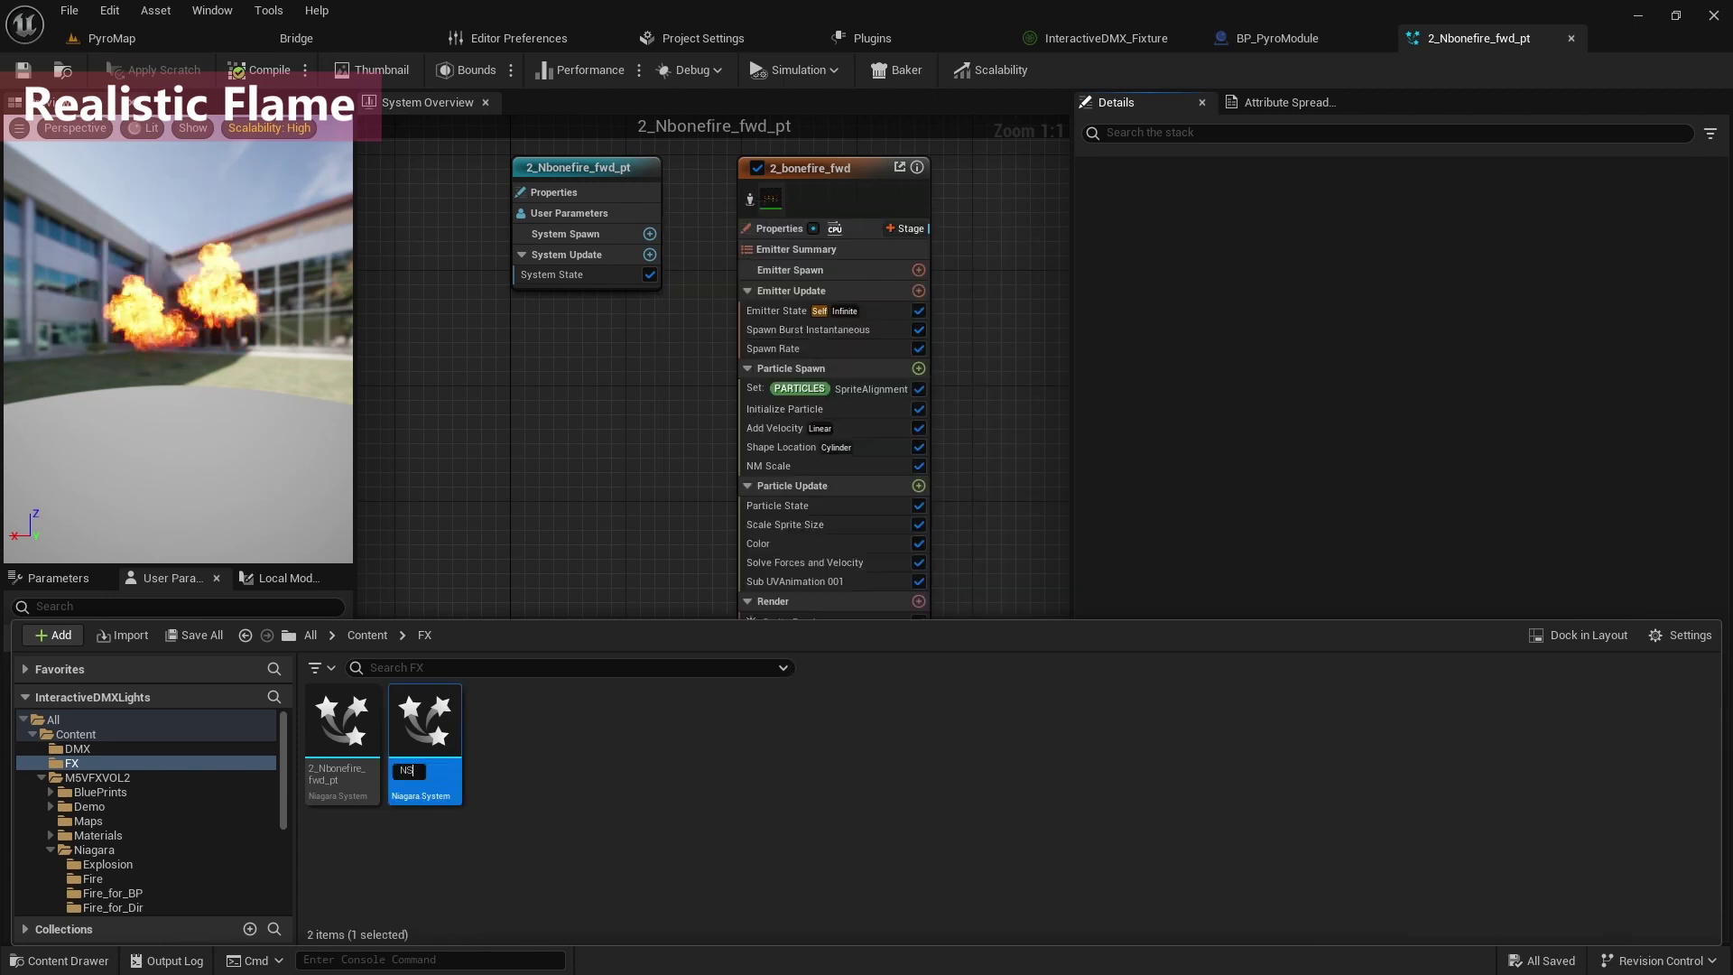
{"action": "type", "text": "_"}
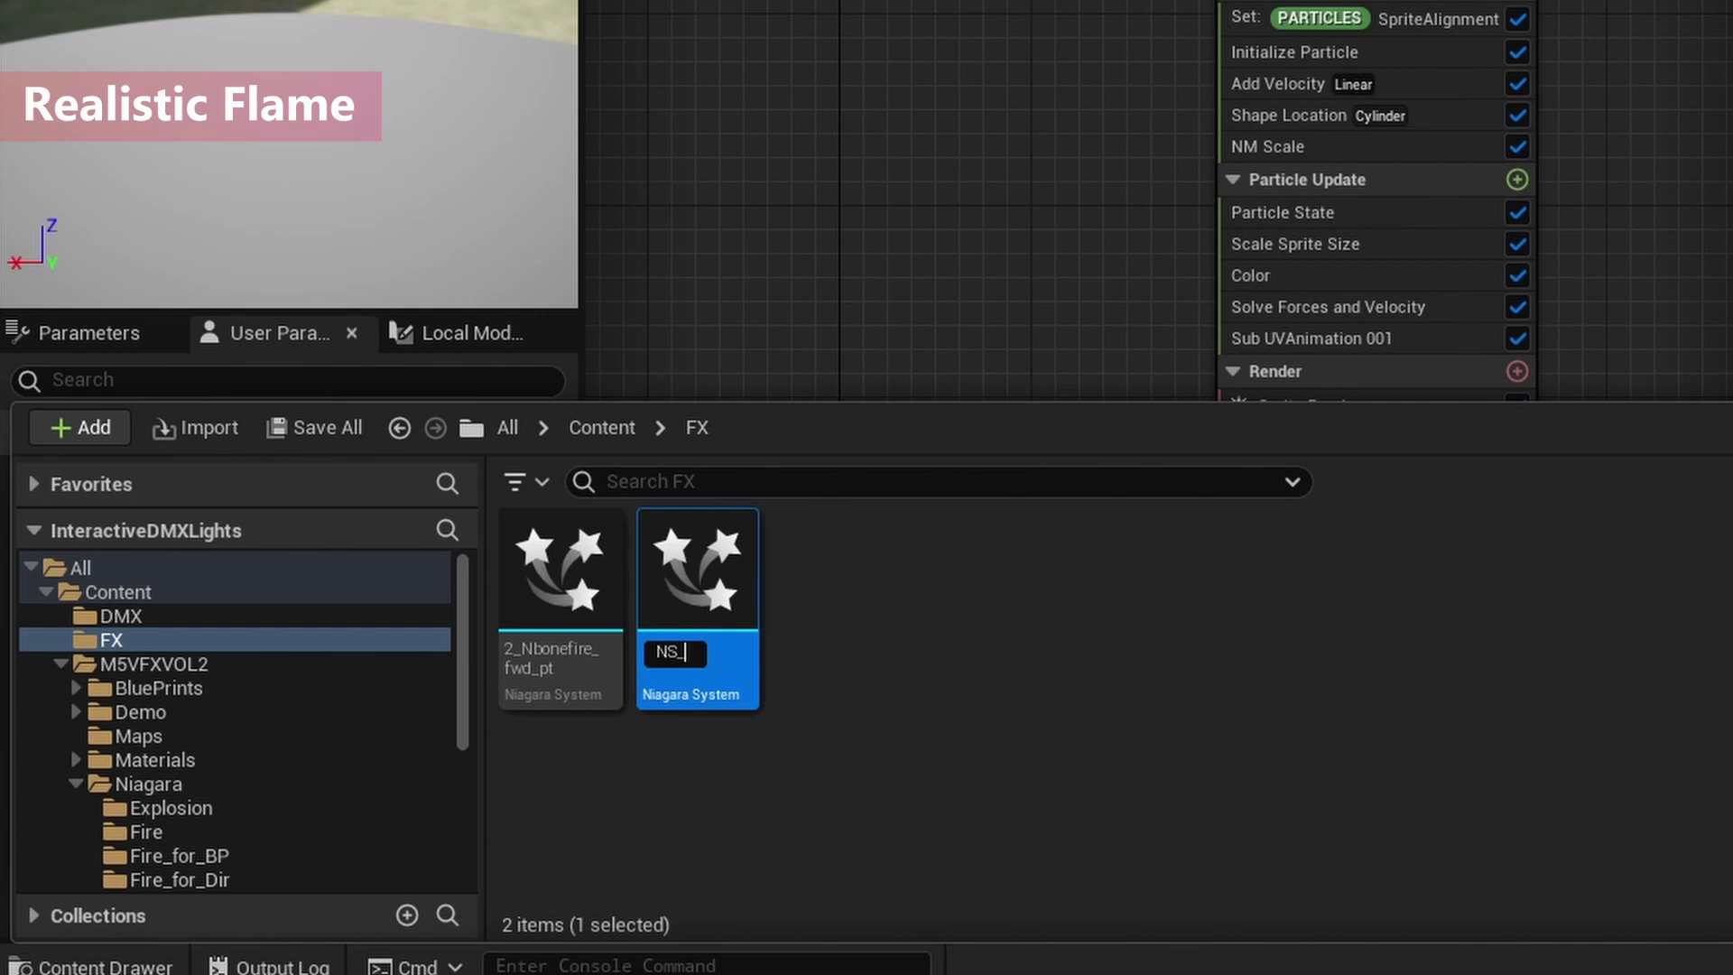
{"action": "type", "text": "RealPyr"}
{"action": "type", "text": "o"}
{"action": "key", "text": "Return"}
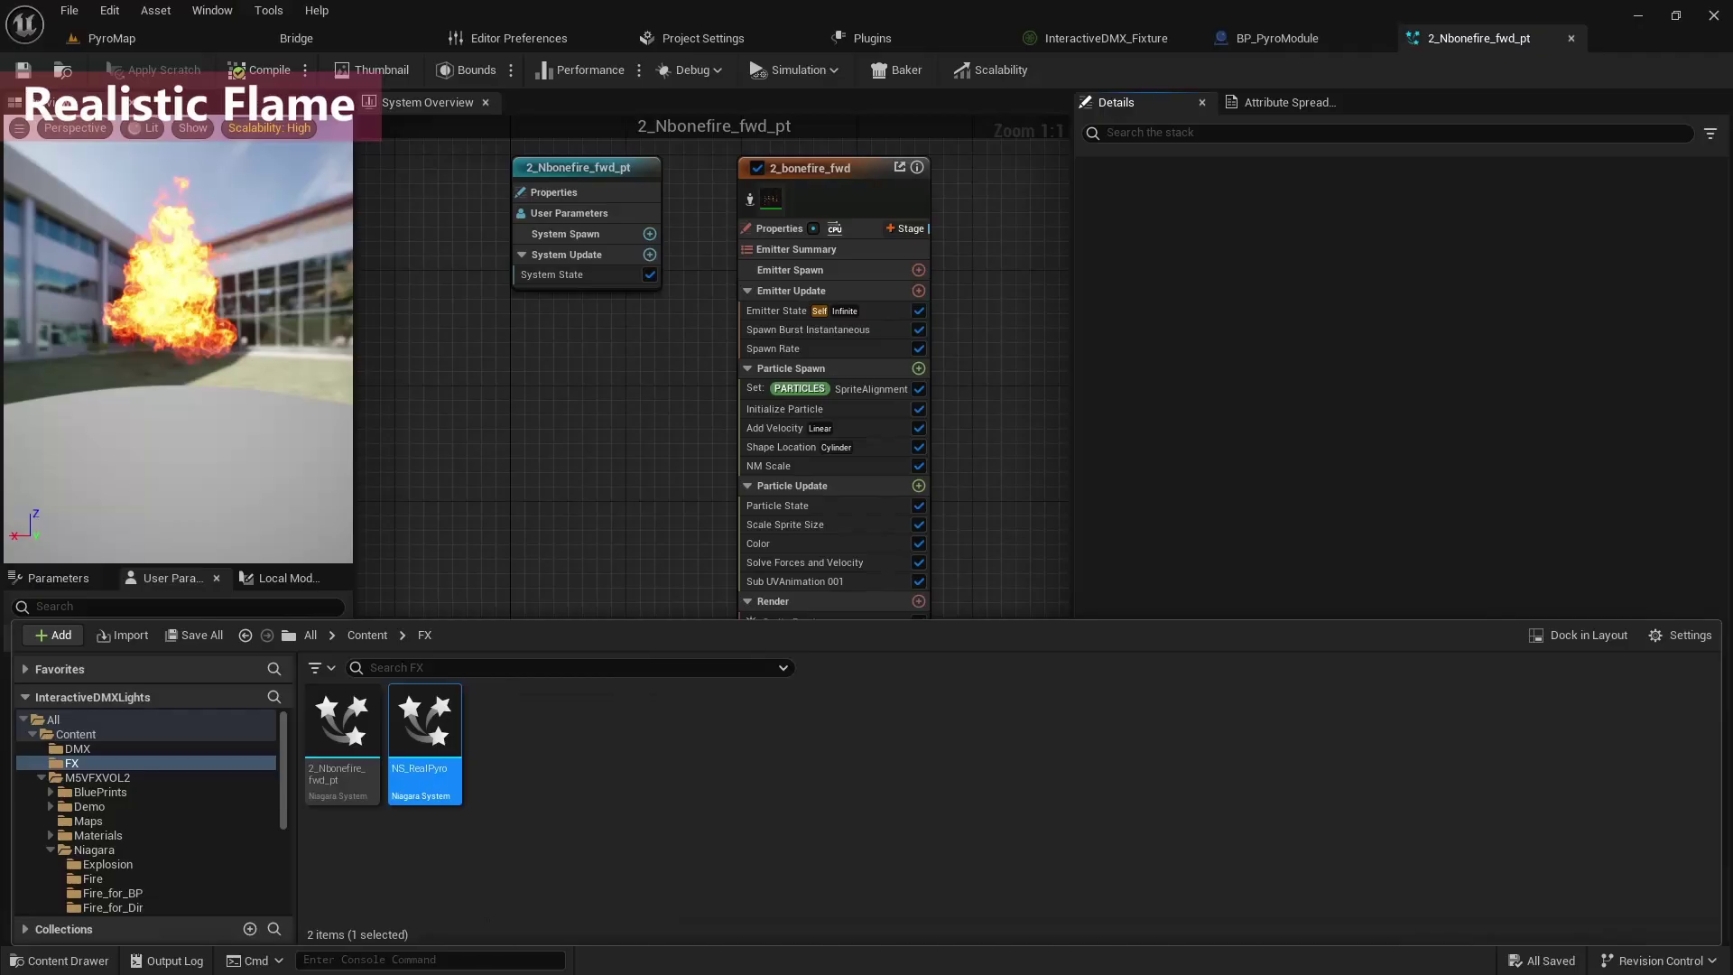
Add an Empty emitter to NS_RealPyro and copy the Spawn Rate module from 2_bonefire_fwd into its Emitter Update stage.
{"action": "double_click", "coordinate": [698, 571]}
{"action": "right_click_drag", "start_coordinate": [821, 493], "coordinate": [567, 482]}
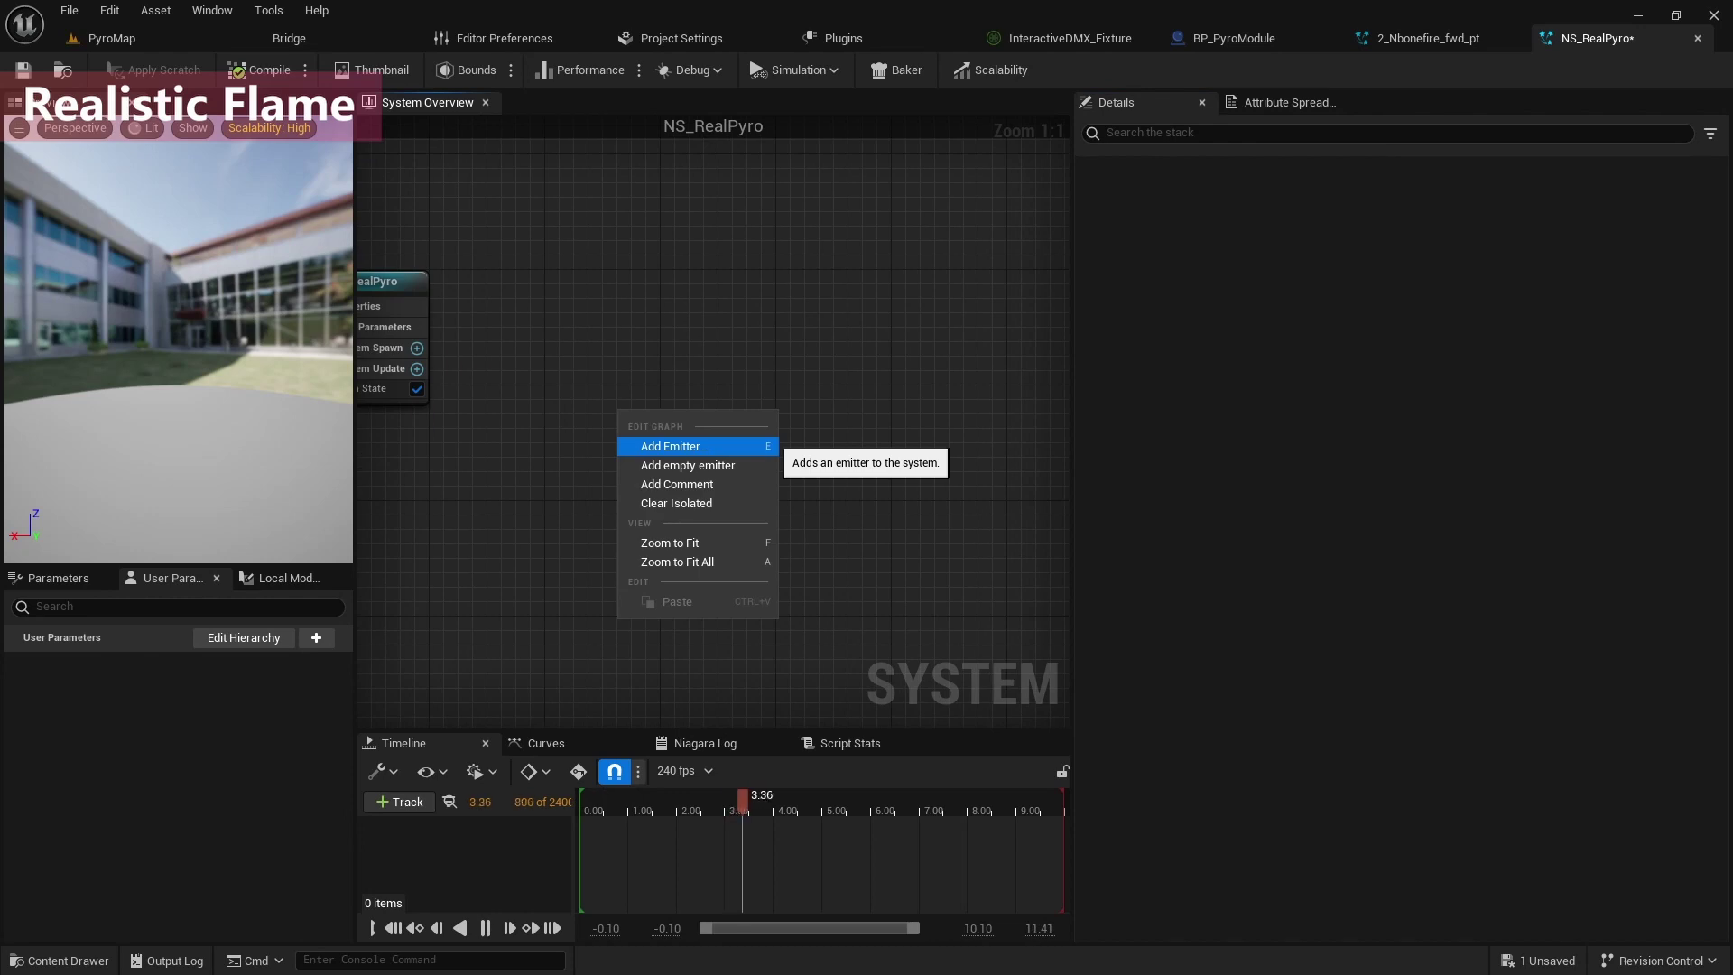
{"action": "left_click", "coordinate": [654, 444]}
{"action": "double_click", "coordinate": [738, 752]}
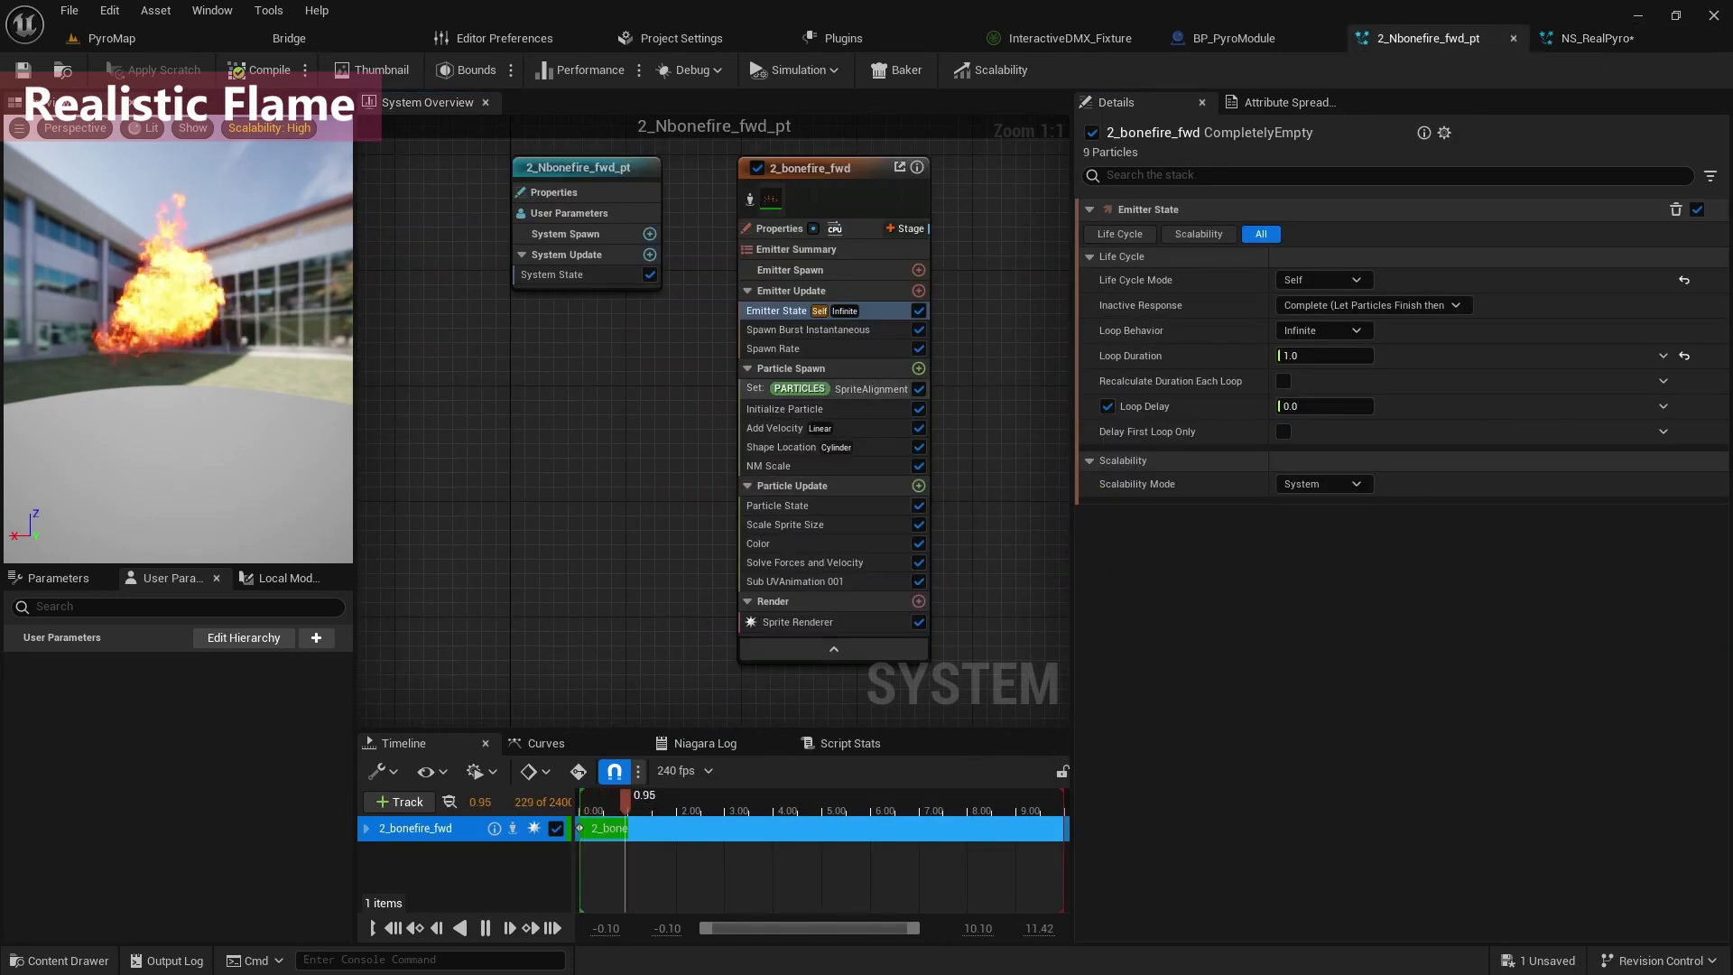
{"action": "left_click", "coordinate": [813, 349]}
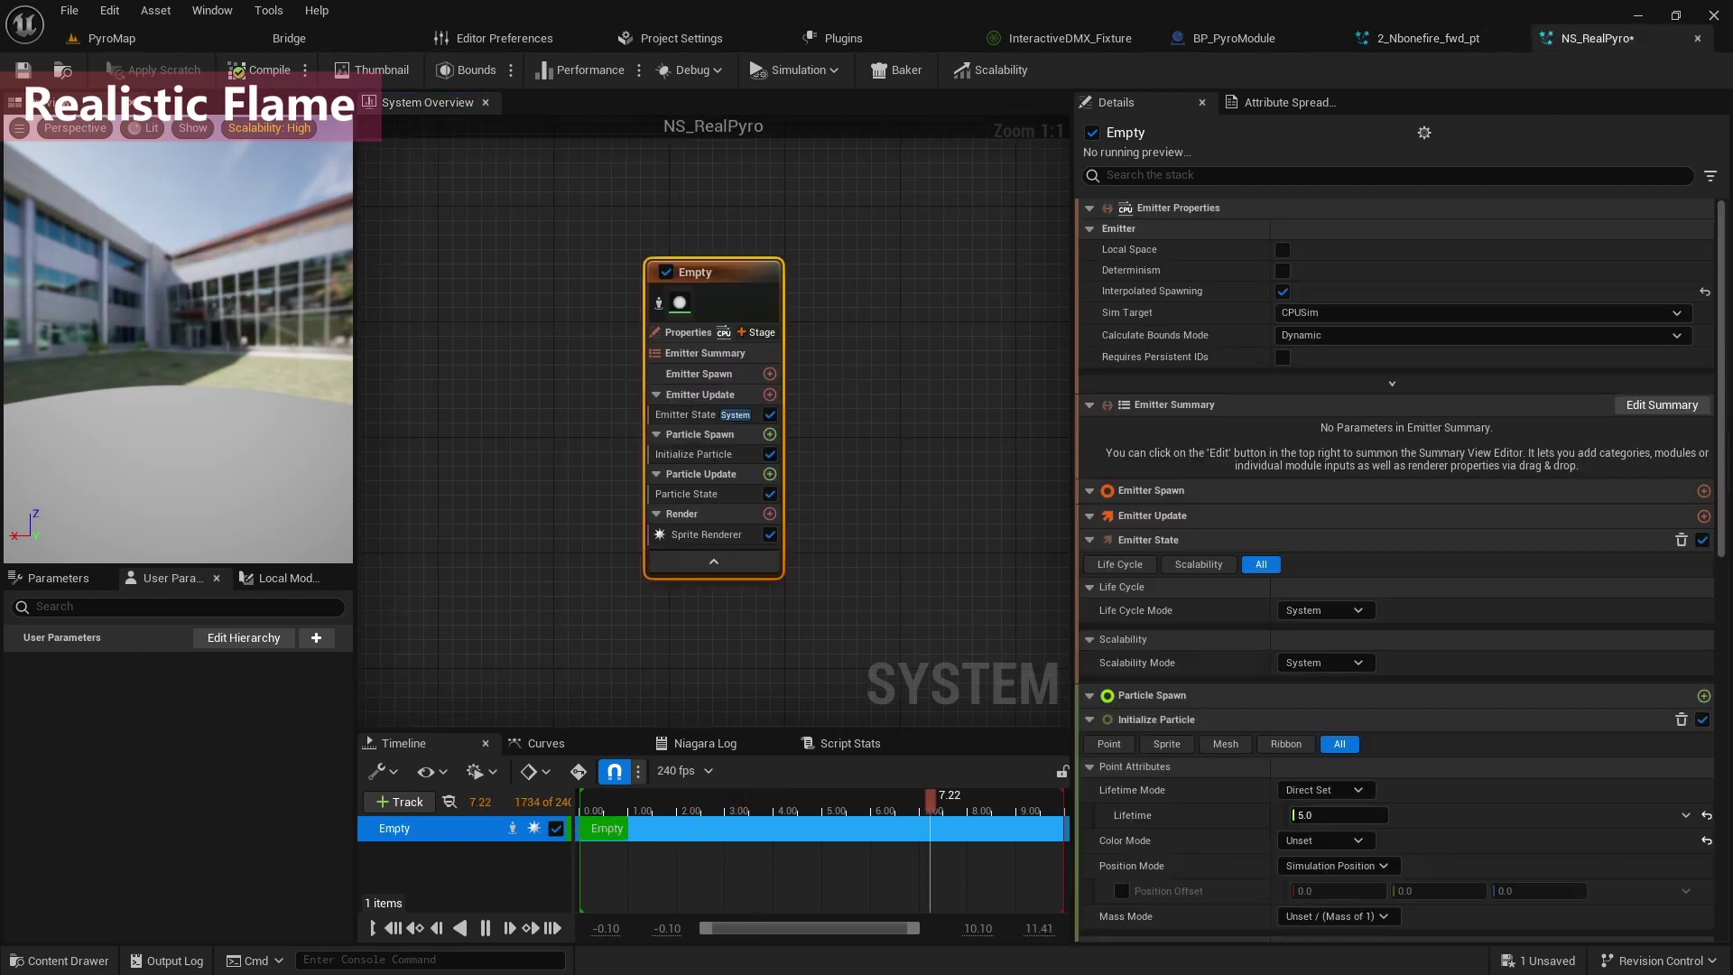
{"action": "left_click", "coordinate": [713, 414]}
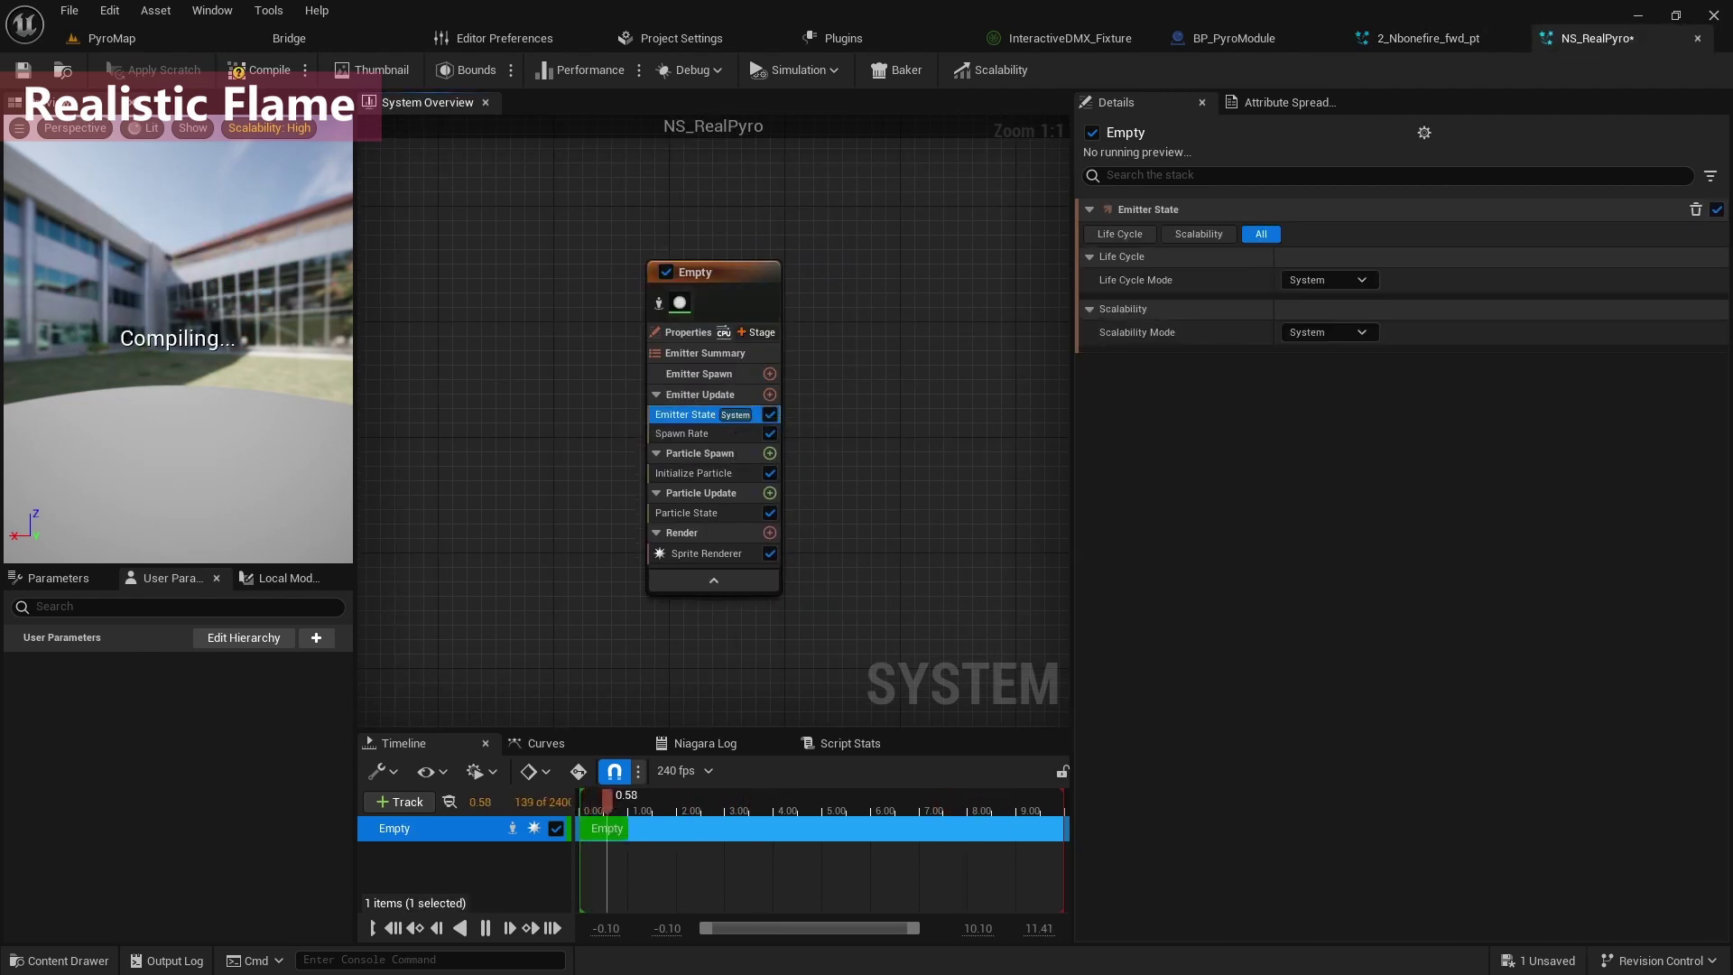
Copy the SpriteAlignment, Initialize Particle, Add Velocity and NM Scale modules from 2_bonefire_fwd into the Empty emitter's Particle Spawn stage.
{"action": "left_click", "coordinate": [1406, 38]}
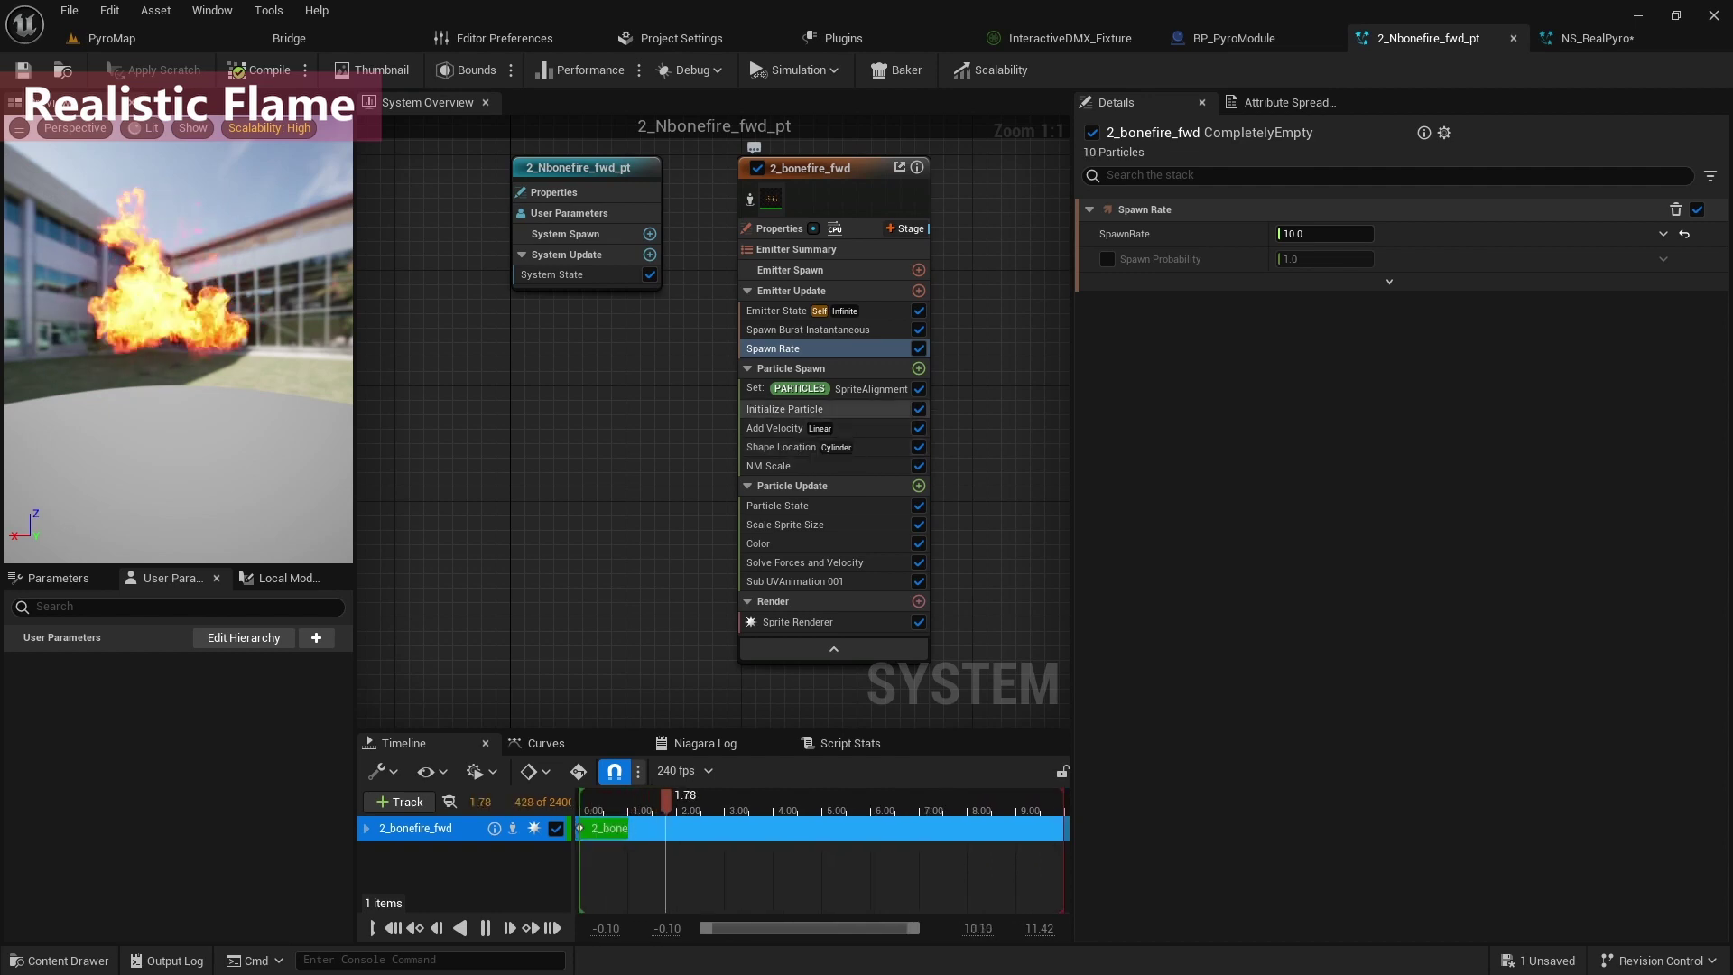
{"action": "left_click", "coordinate": [853, 388]}
{"action": "left_click", "coordinate": [794, 409]}
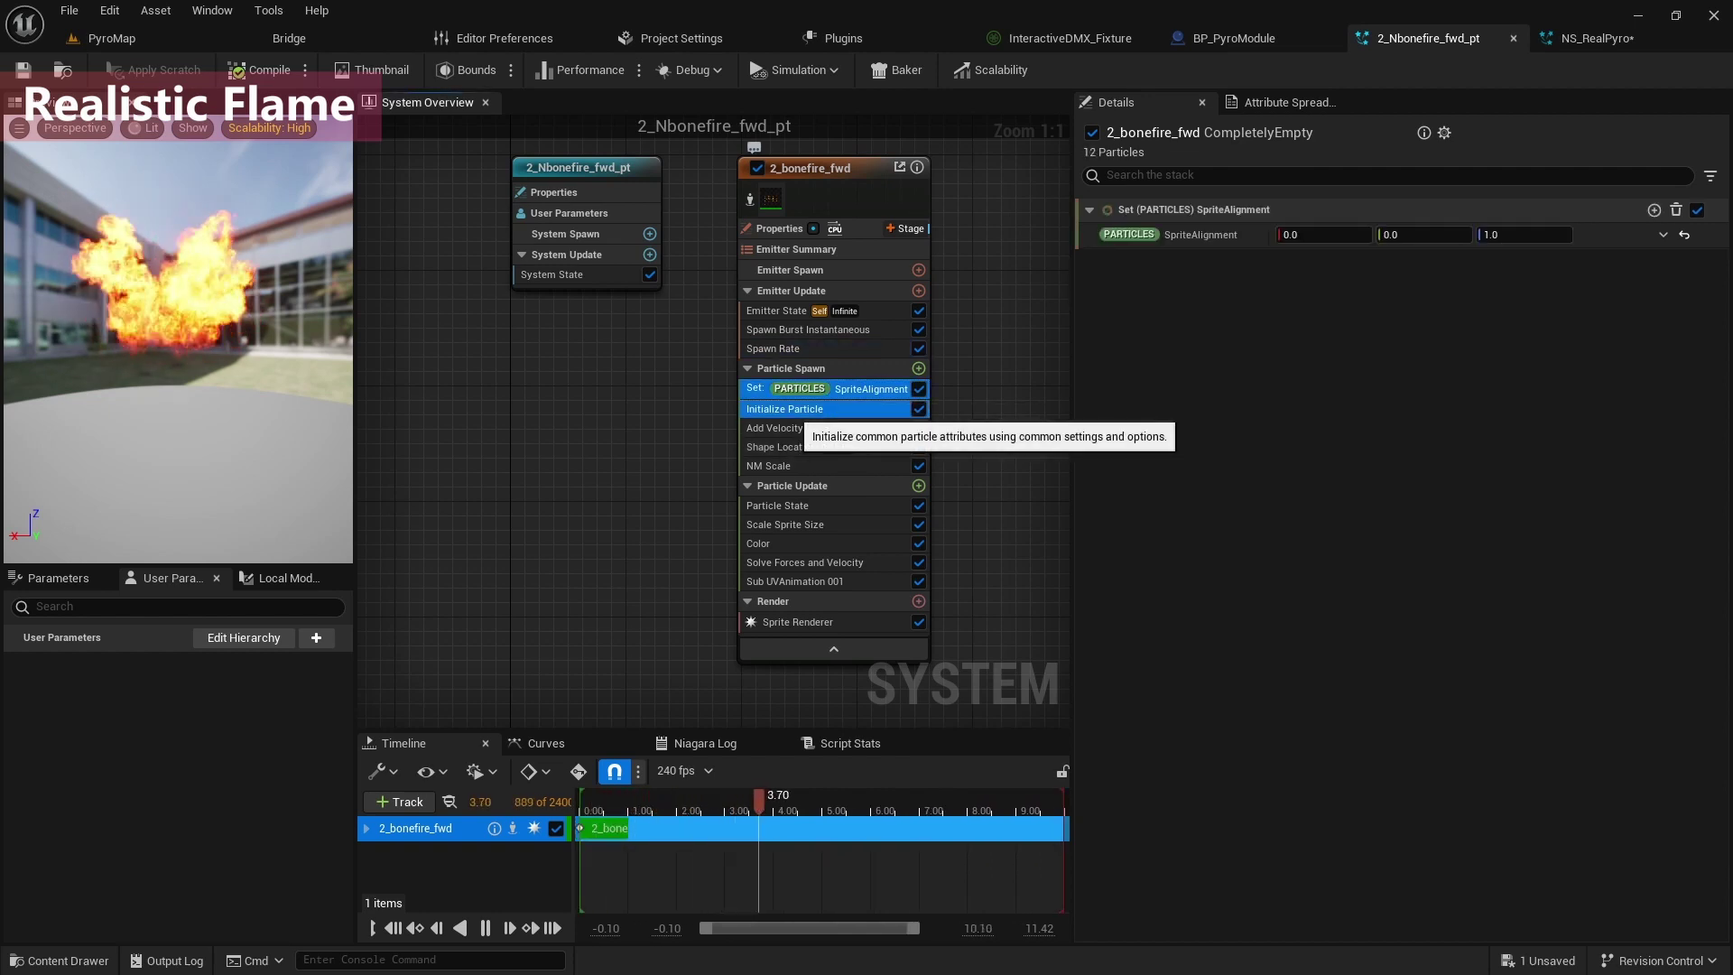
{"action": "left_click", "coordinate": [777, 429], "text": "ctrl"}
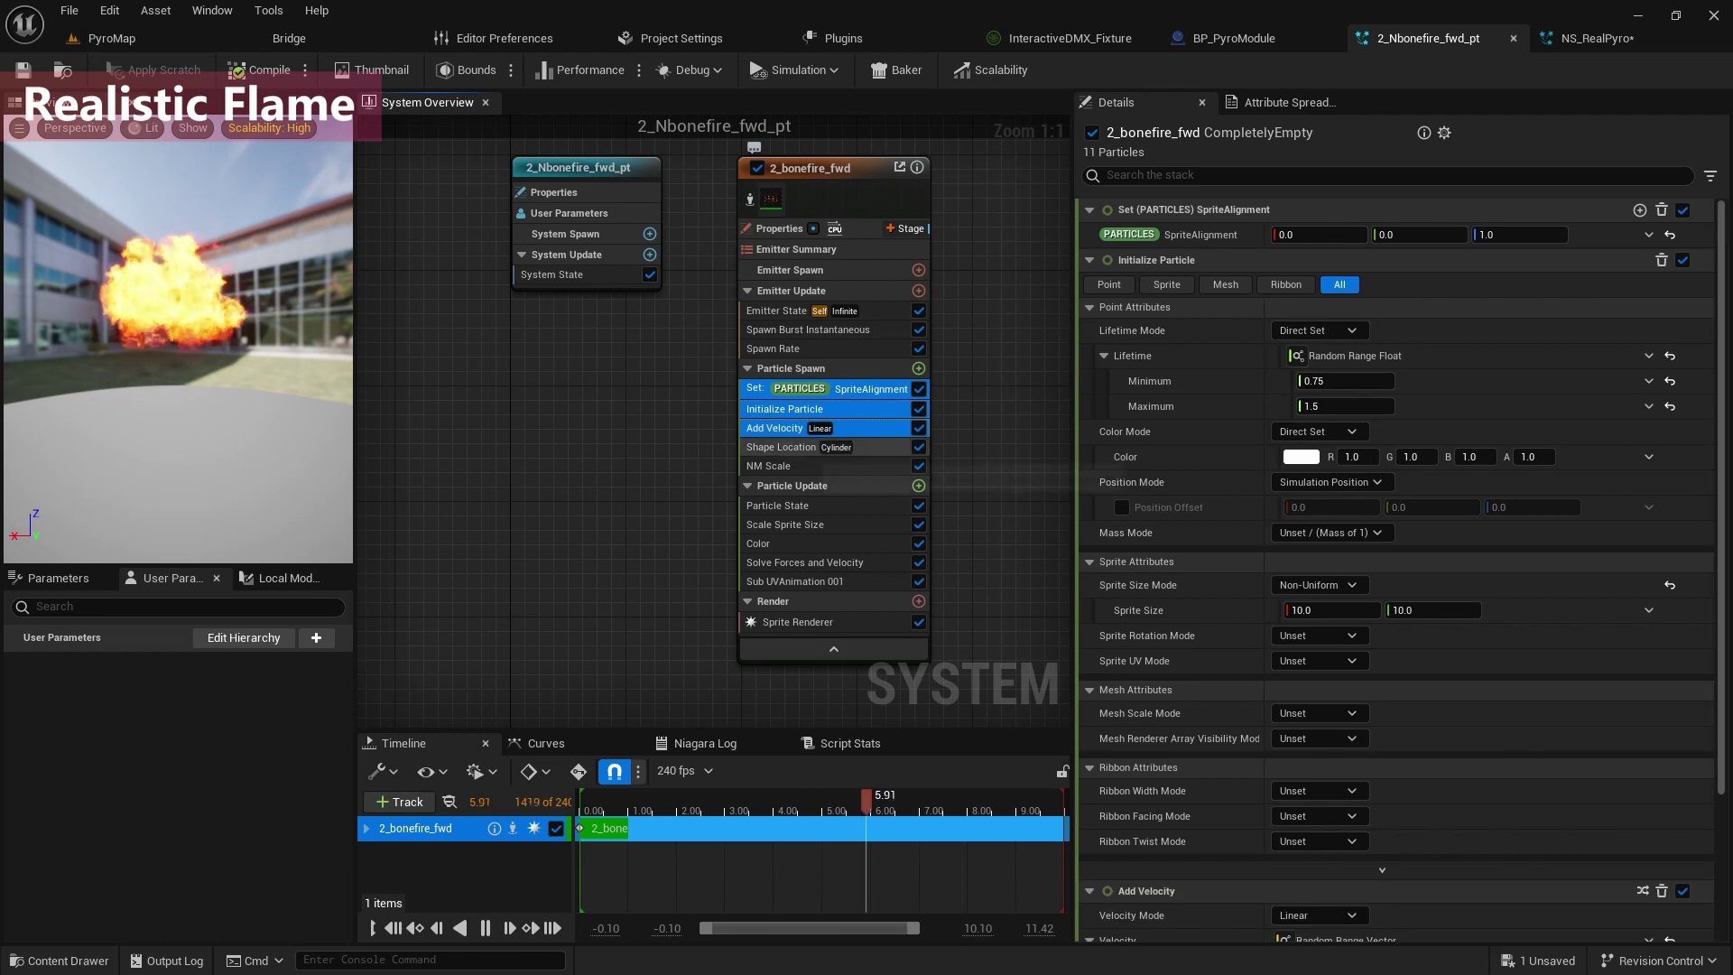
{"action": "left_click", "coordinate": [770, 467], "text": "ctrl"}
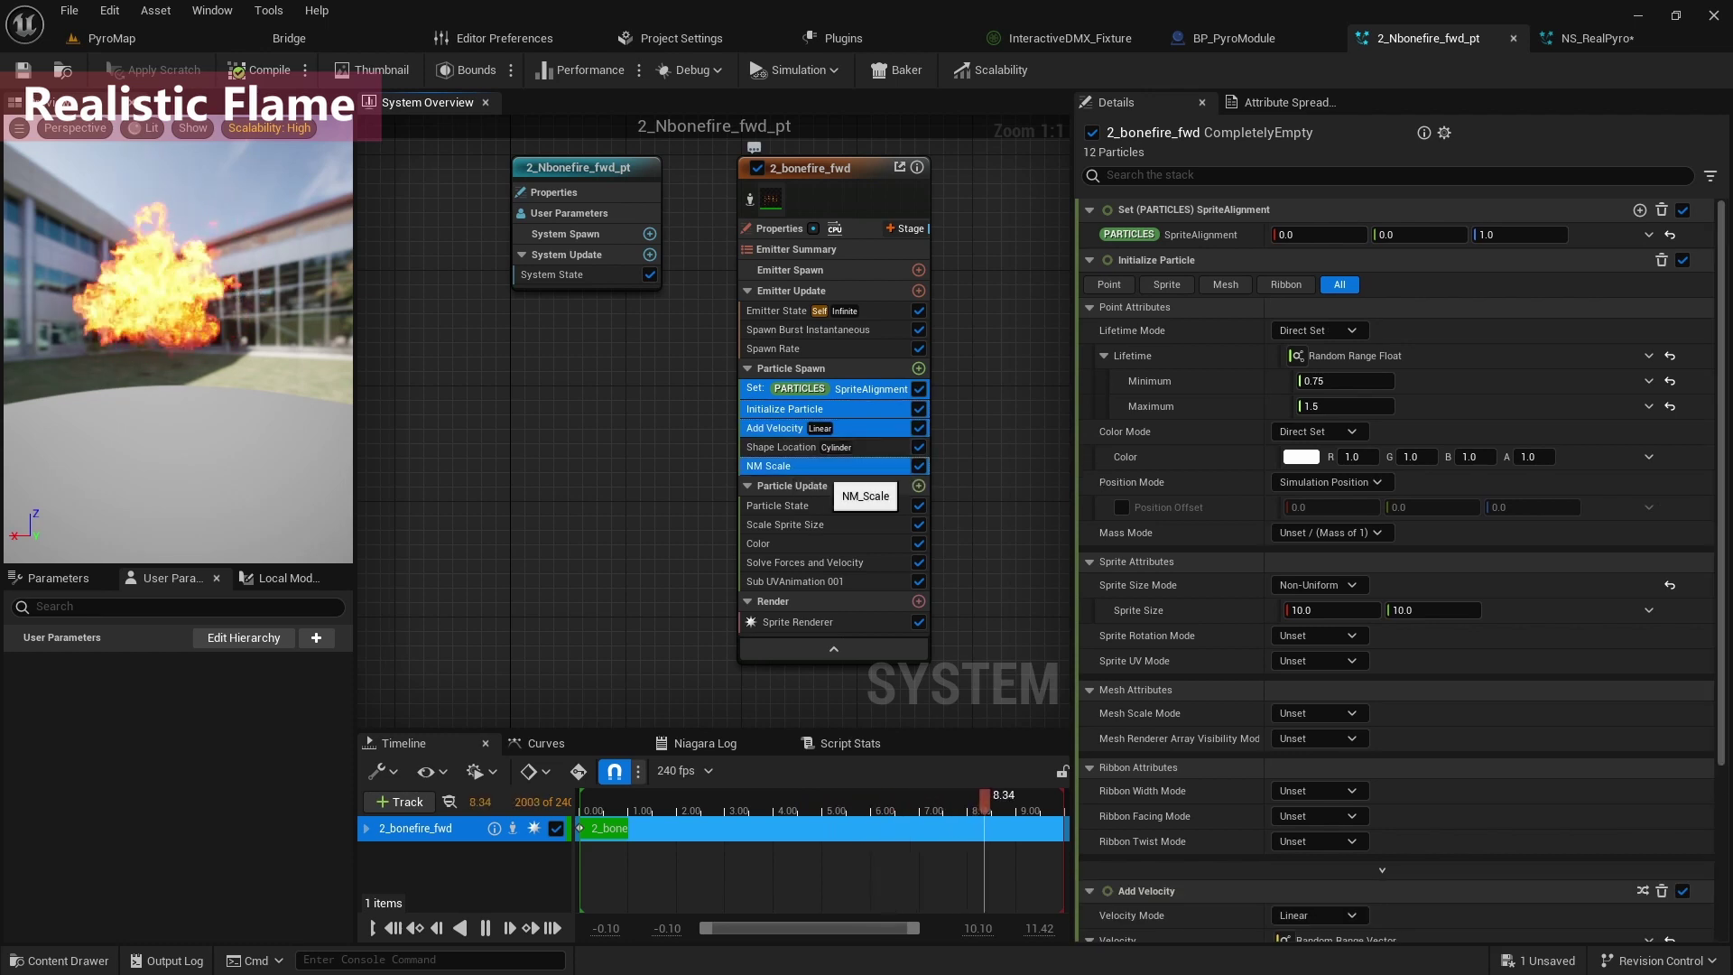
{"action": "left_click", "coordinate": [1596, 39]}
{"action": "left_click", "coordinate": [714, 474]}
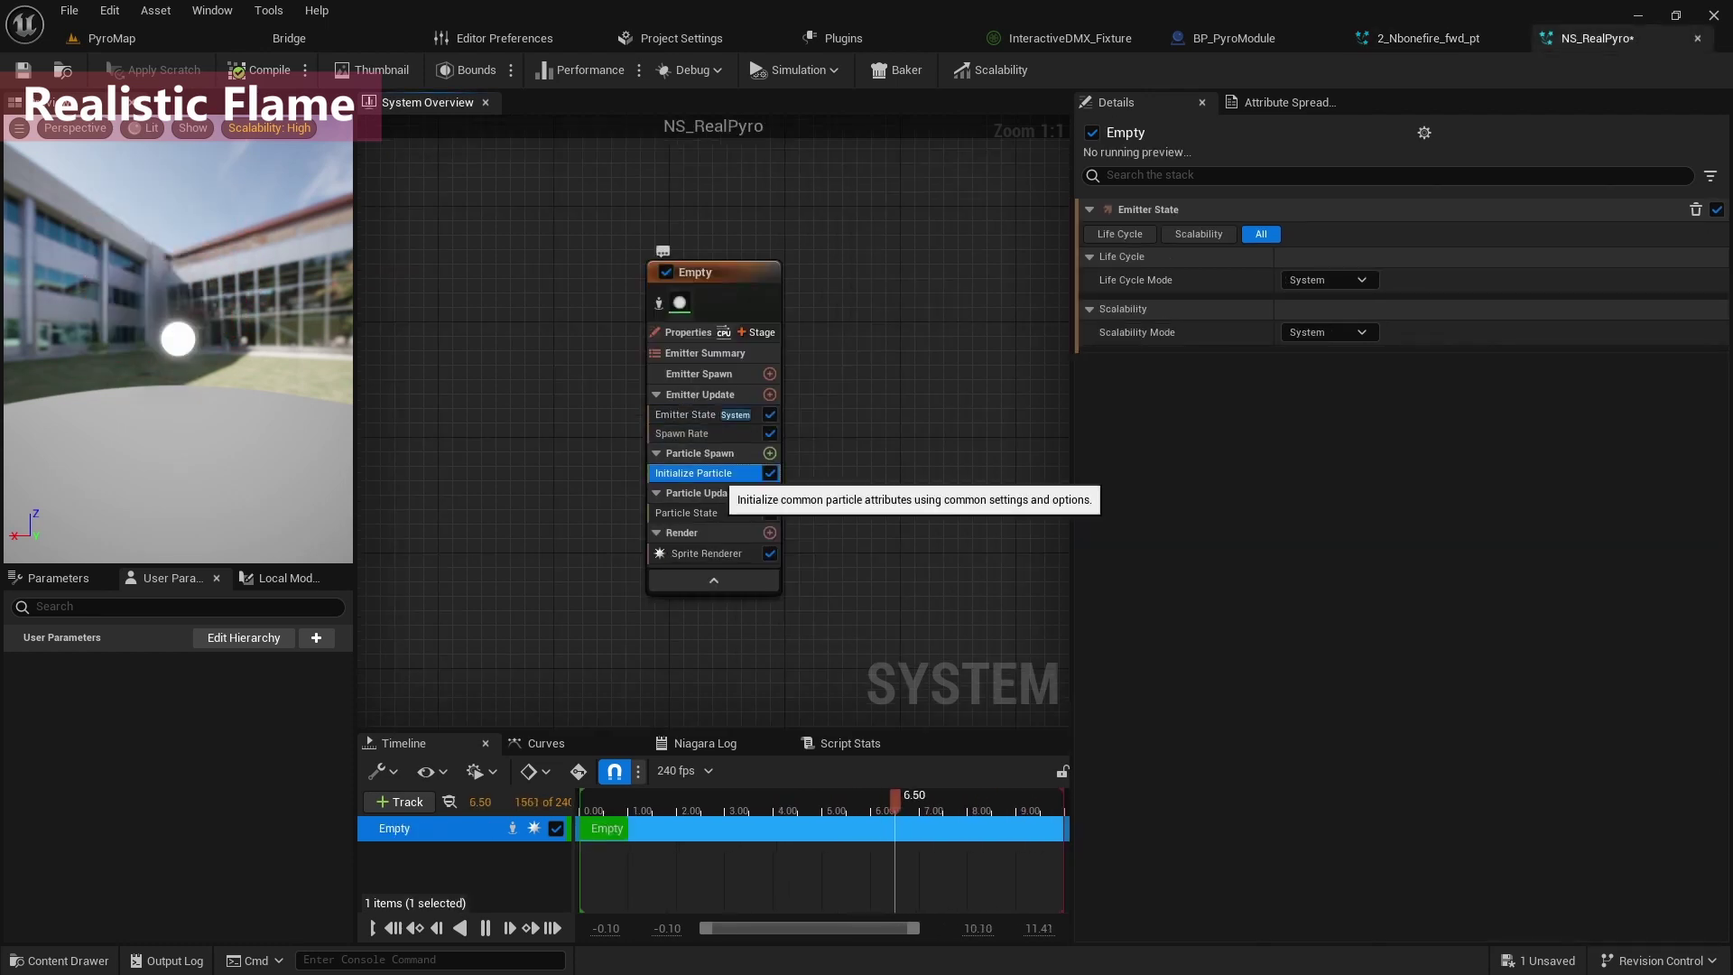
{"action": "key", "text": "ctrl+v"}
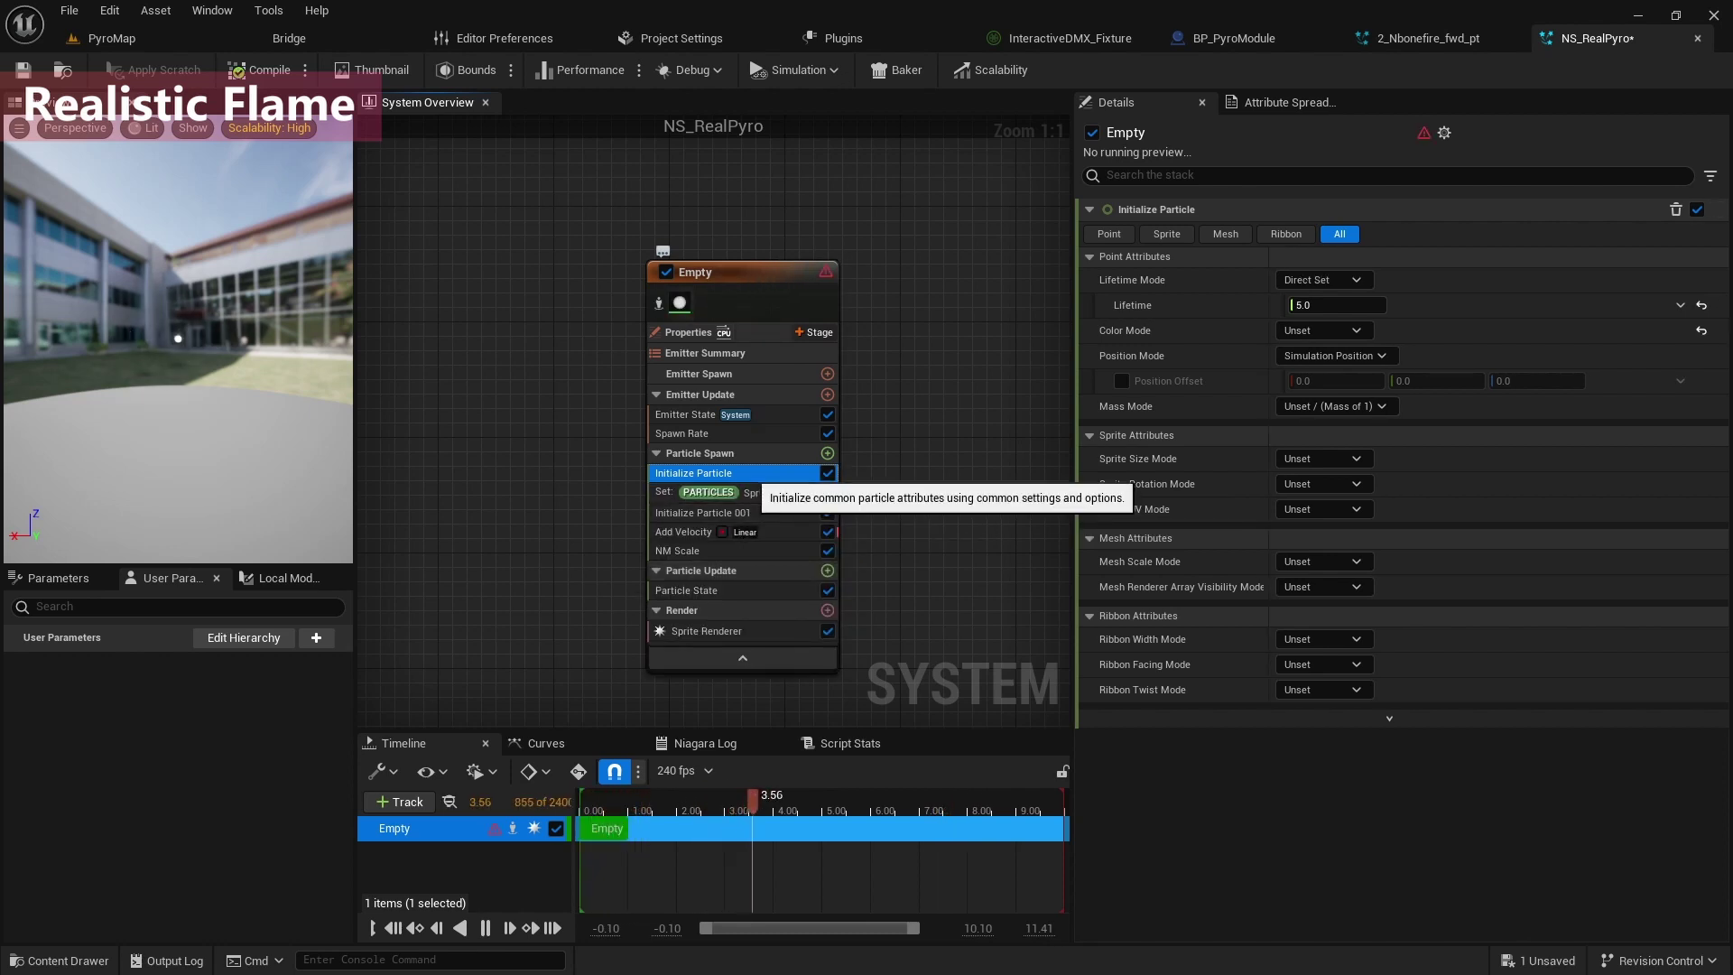
Delete the Empty emitter's original Initialize Particle module and move Initialize Particle 001 above the SpriteAlignment module.
{"action": "key", "text": "Delete"}
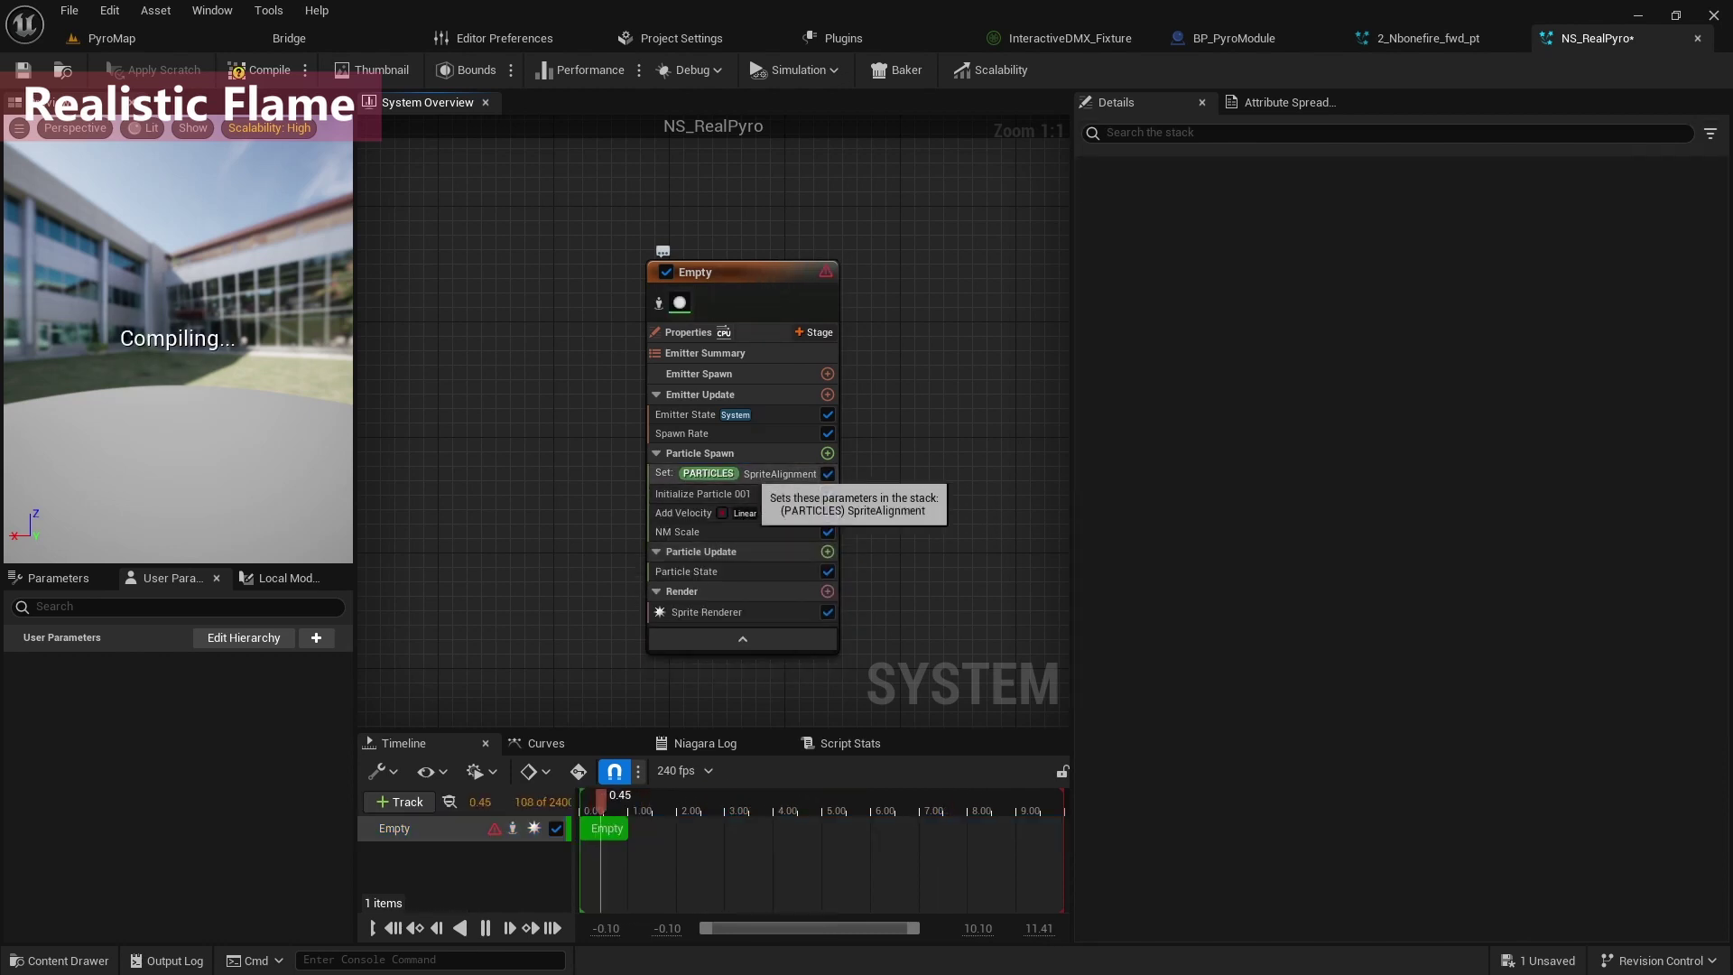
{"action": "mouse_move", "coordinate": [728, 494]}
{"action": "left_mouse_down"}
{"action": "mouse_move", "coordinate": [683, 469]}
{"action": "mouse_move", "coordinate": [703, 477]}
{"action": "left_mouse_up"}
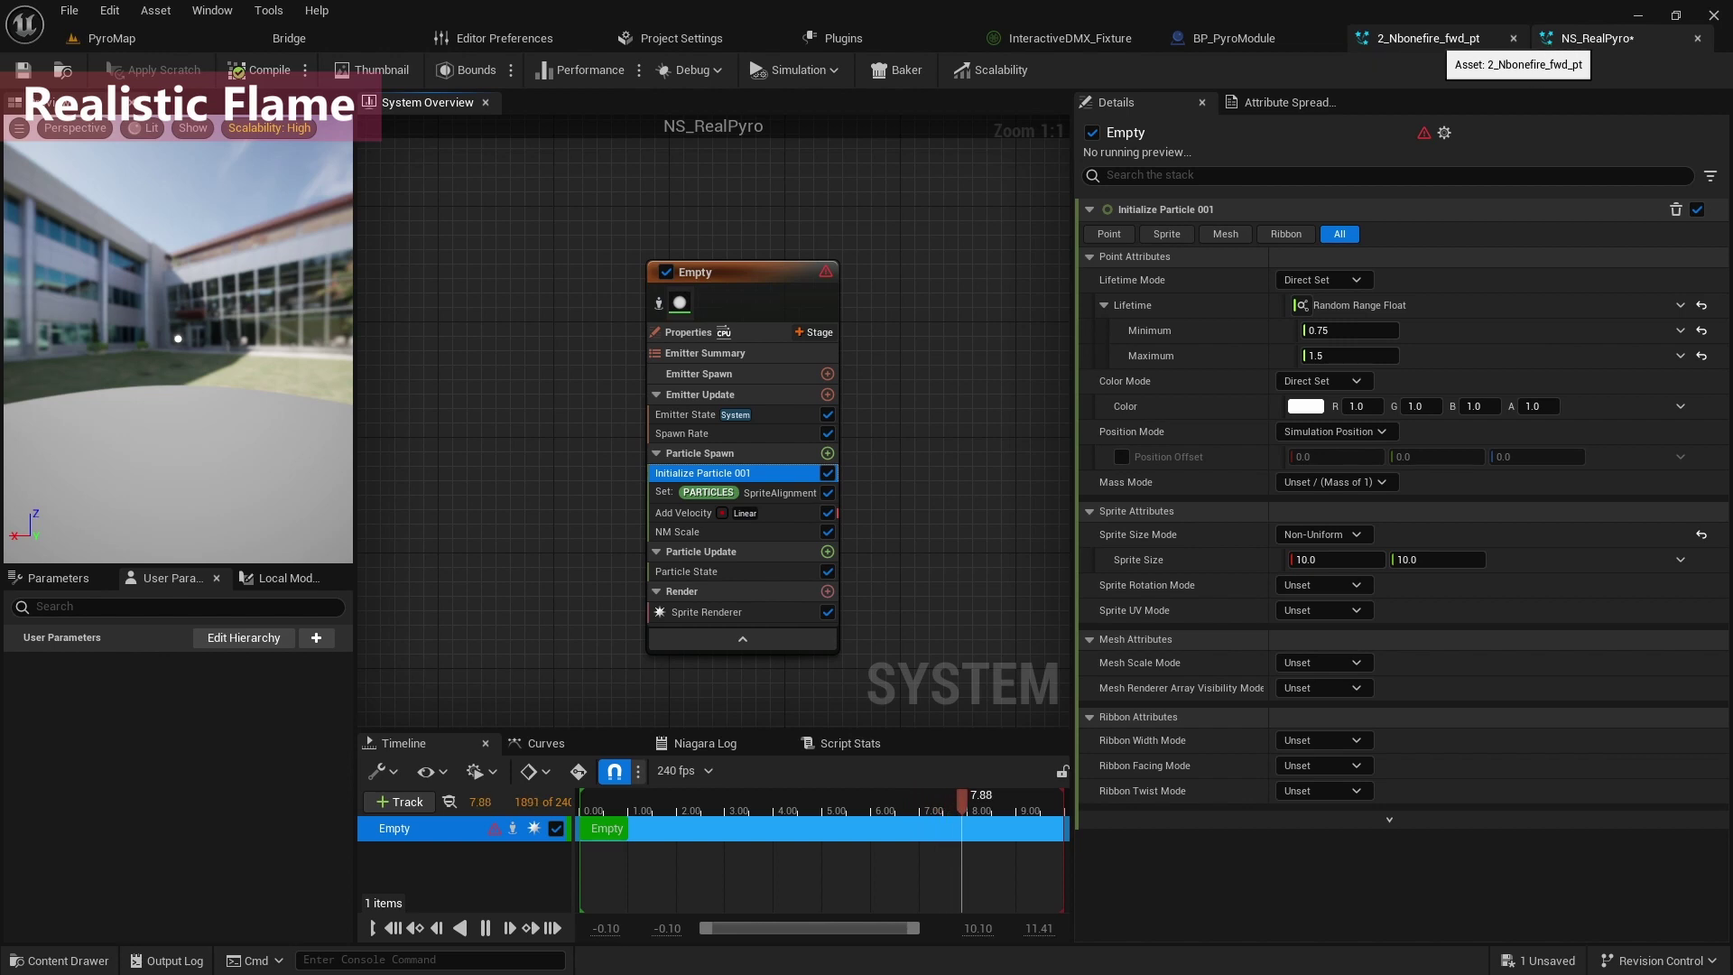
Copy the Scale Sprite Size, Color, Solve Forces and Velocity and Sub UVAnimation 001 modules from 2_bonefire_fwd into the Empty emitter's Particle Update stage.
{"action": "left_click", "coordinate": [1428, 38]}
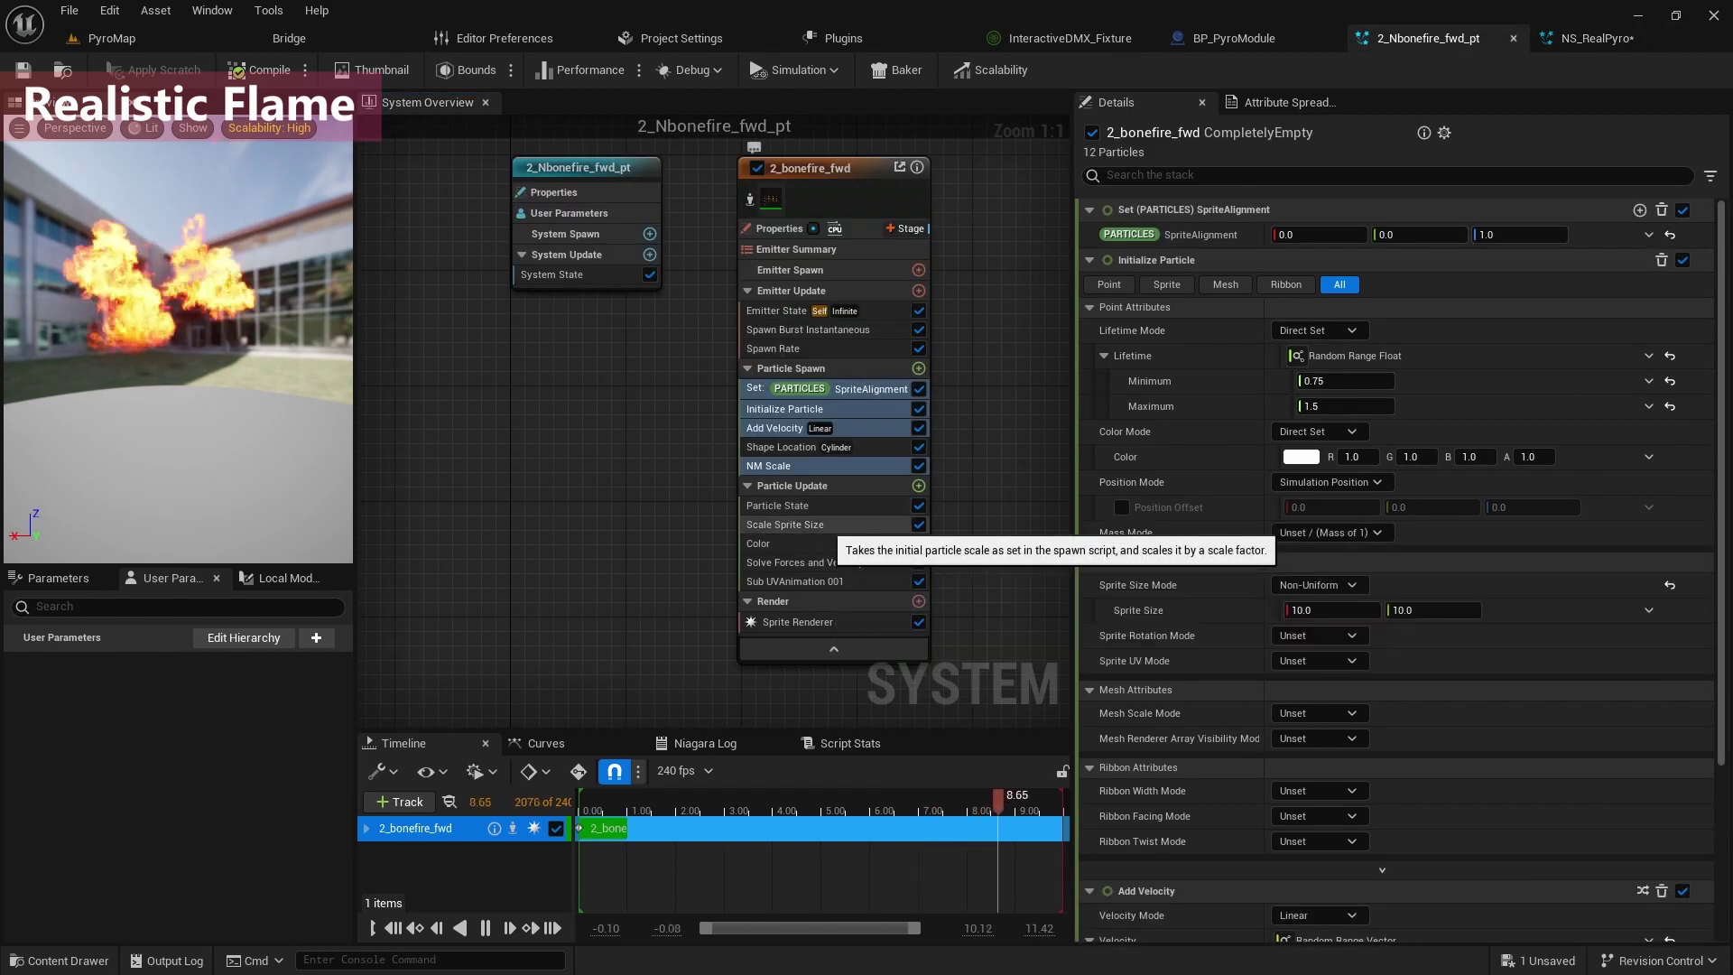
{"action": "left_click", "coordinate": [785, 524]}
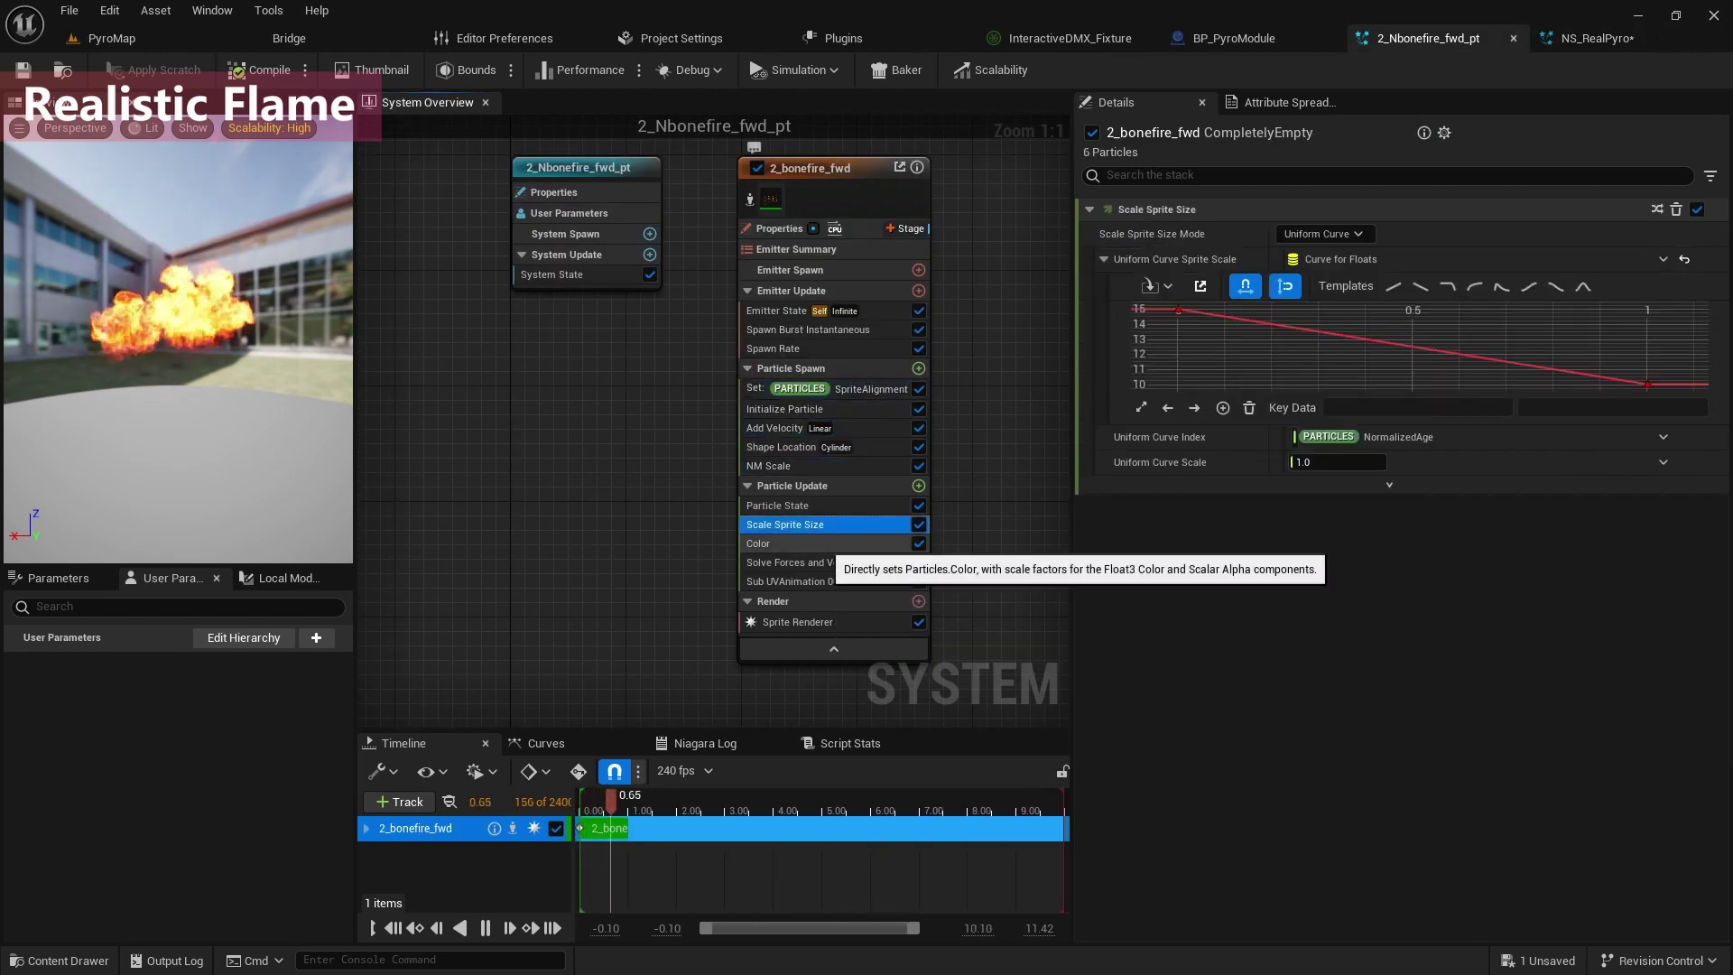
{"action": "left_click", "coordinate": [785, 543], "text": "ctrl"}
{"action": "left_click", "coordinate": [794, 562], "text": "ctrl"}
{"action": "left_click", "coordinate": [795, 581], "text": "ctrl"}
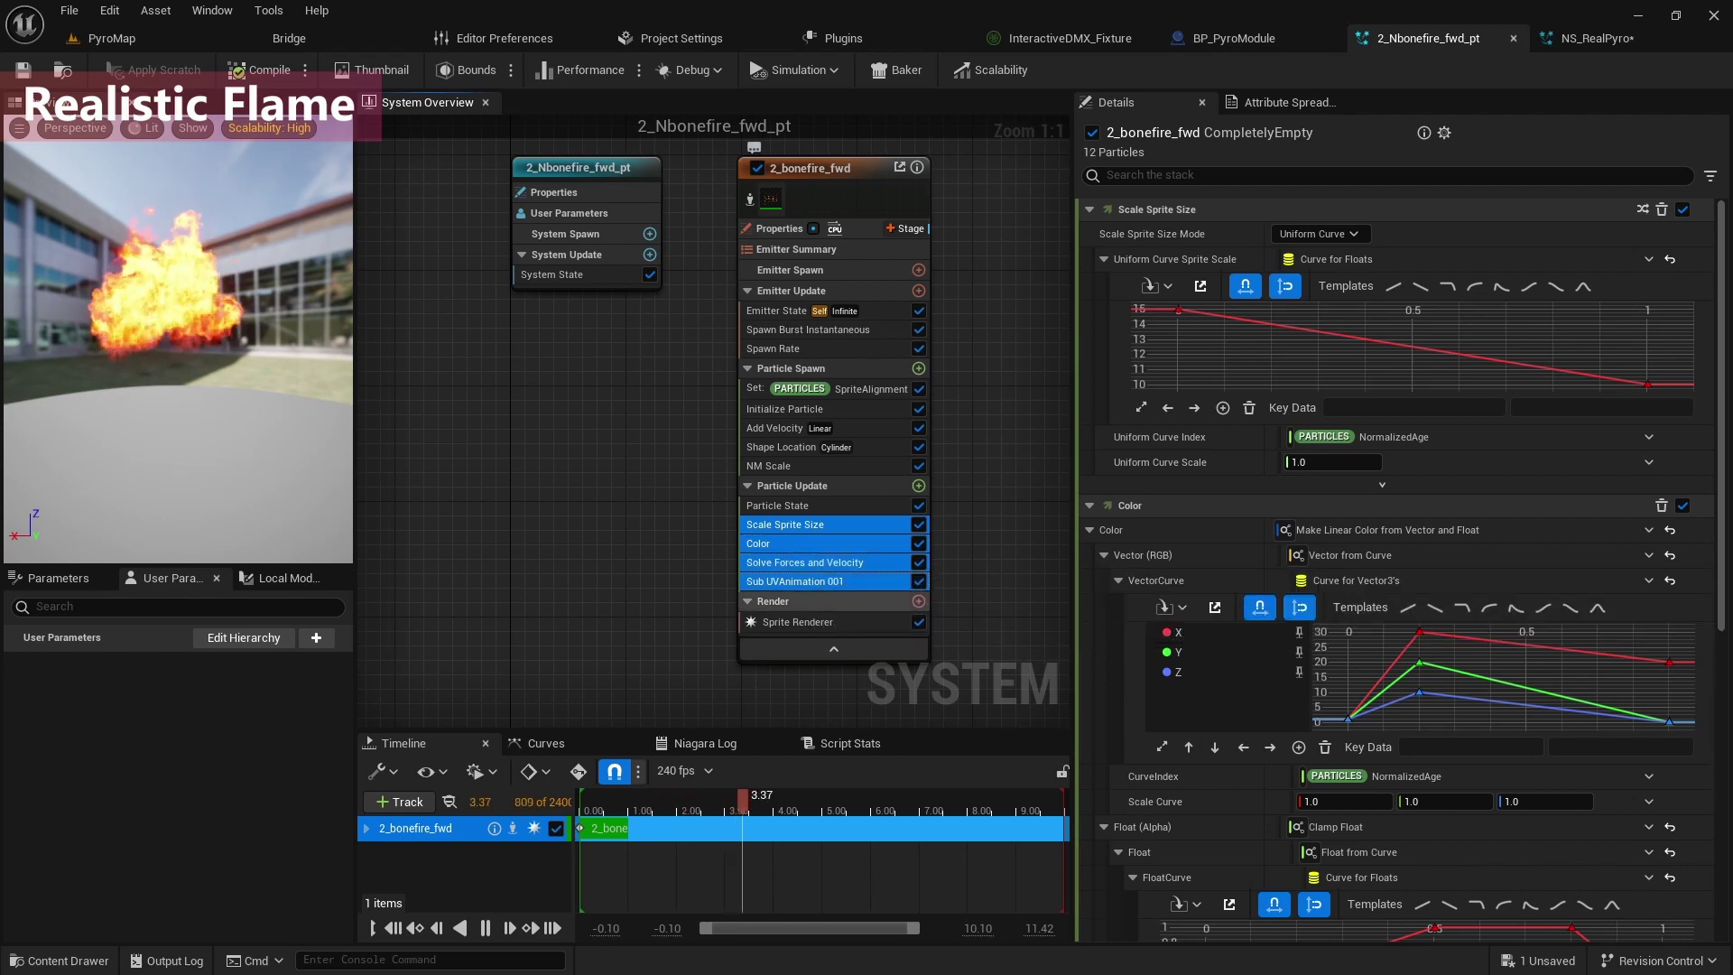
{"action": "key", "text": "ctrl+c"}
{"action": "left_click", "coordinate": [1597, 37]}
{"action": "left_click", "coordinate": [729, 571]}
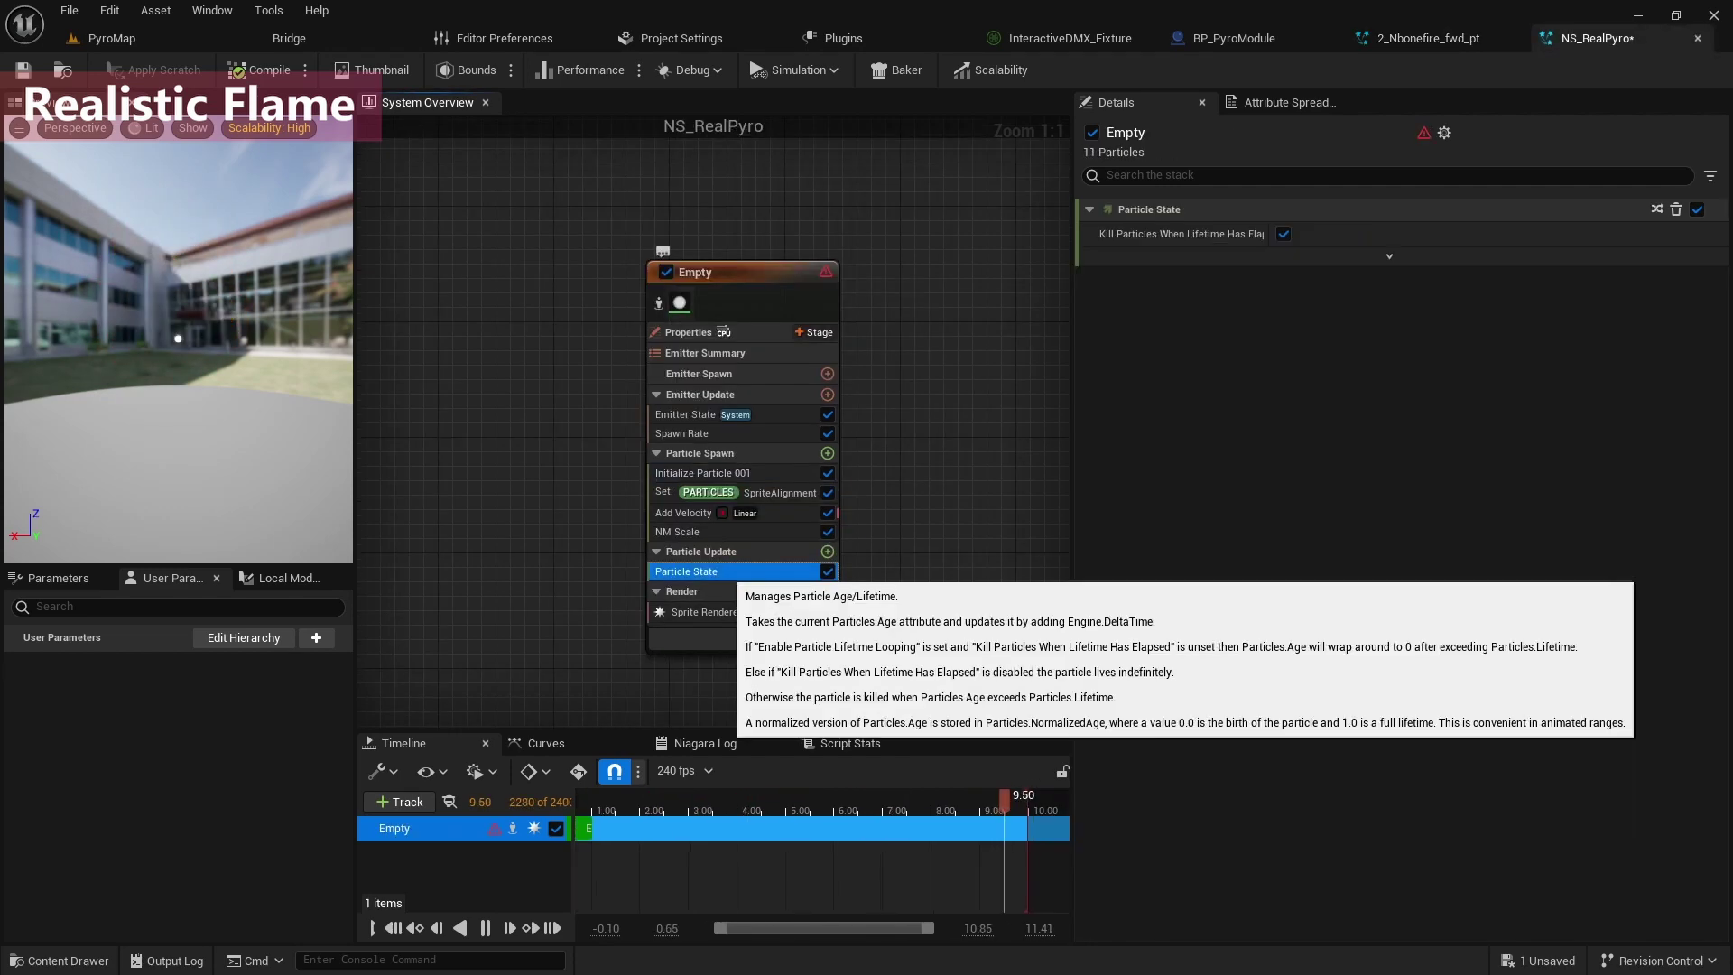
{"action": "key", "text": "ctrl+v"}
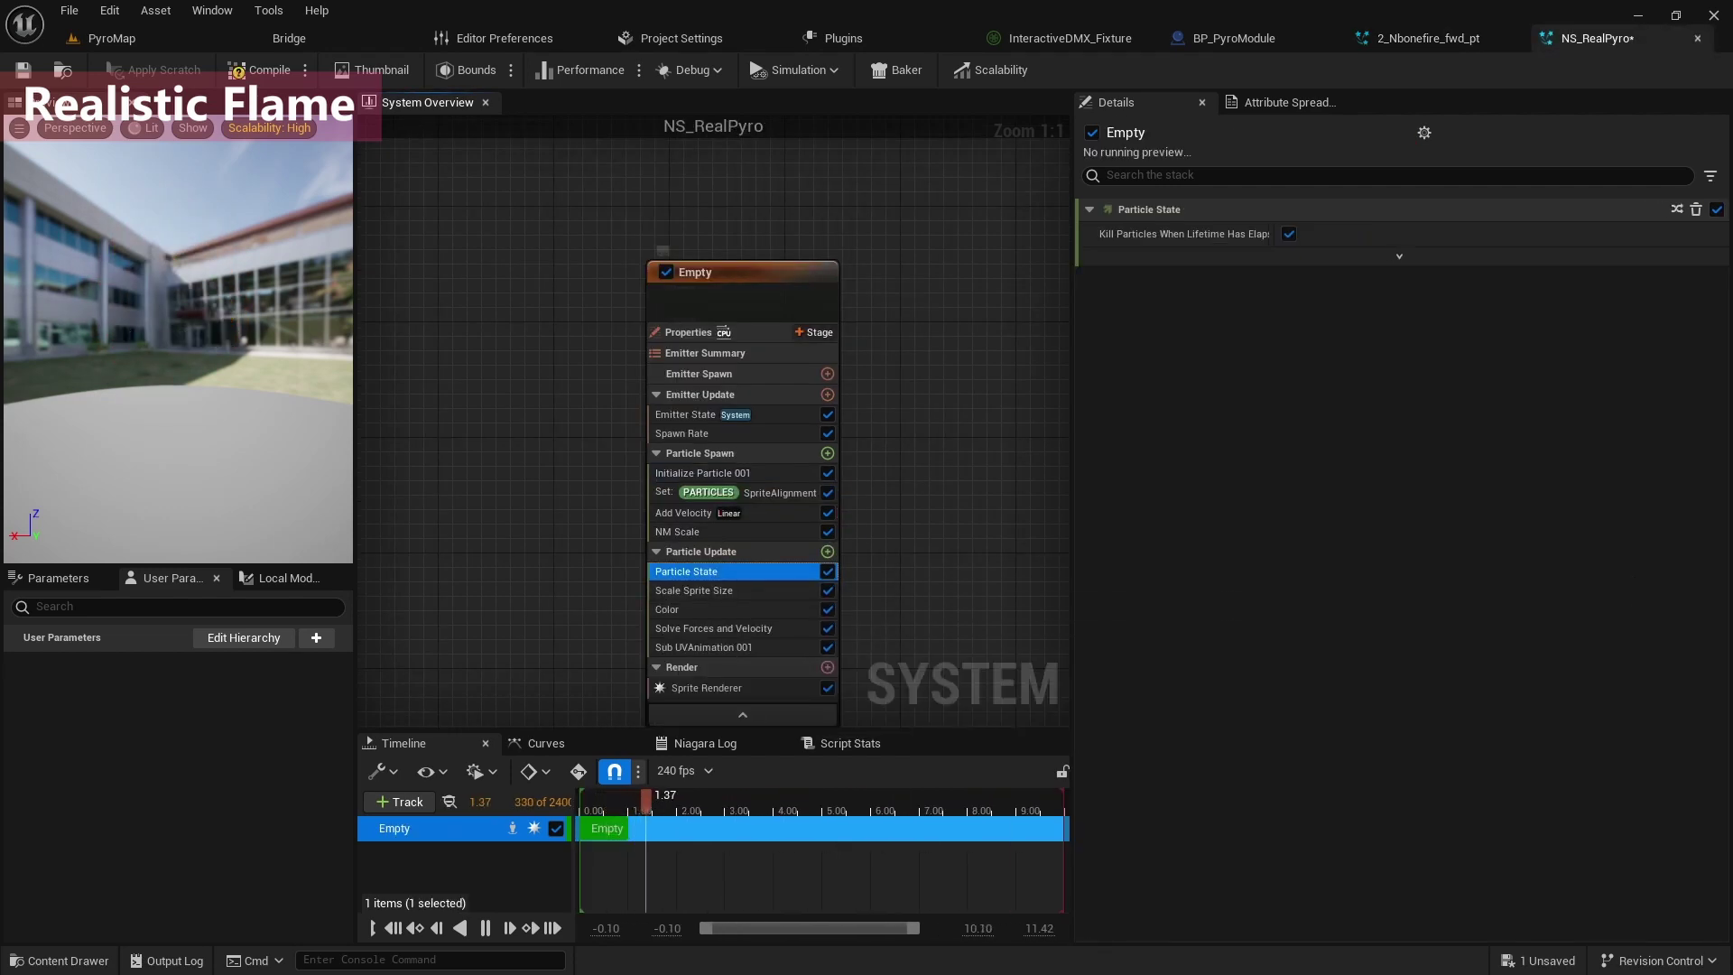
Replace the Empty emitter's default Sprite Renderer with the one copied from 2_bonefire_fwd.
{"action": "left_click", "coordinate": [1429, 37]}
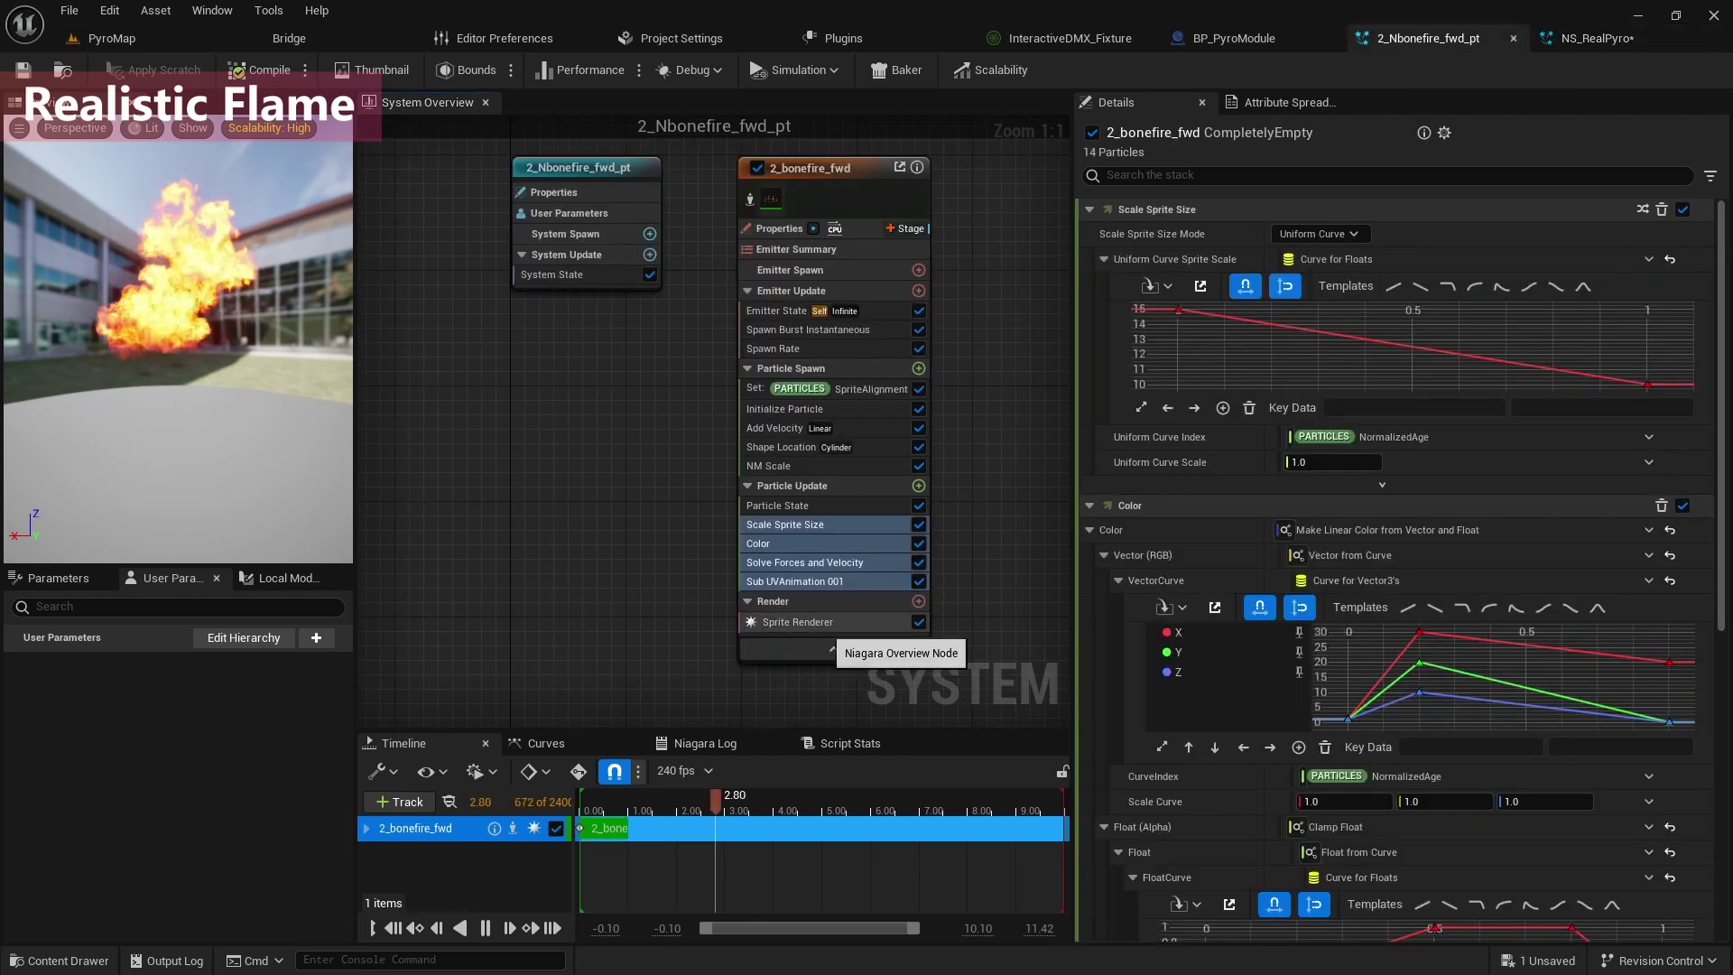
{"action": "left_click", "coordinate": [832, 626]}
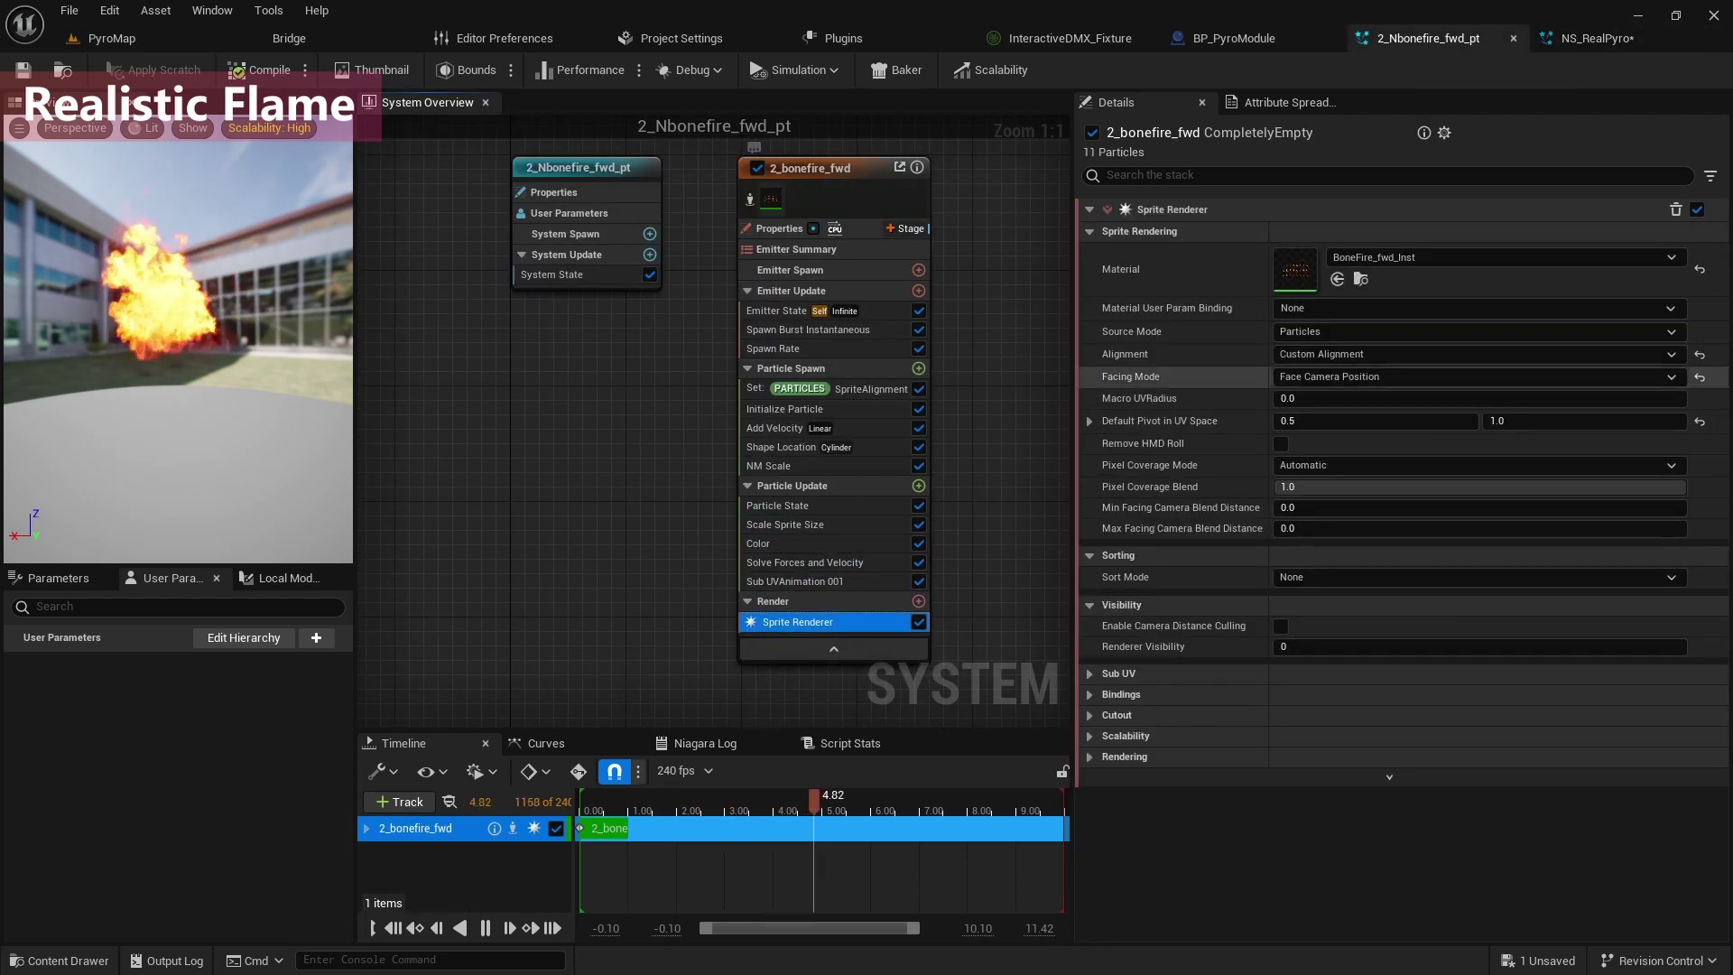
{"action": "left_click", "coordinate": [1596, 37]}
{"action": "key", "text": "ctrl+v"}
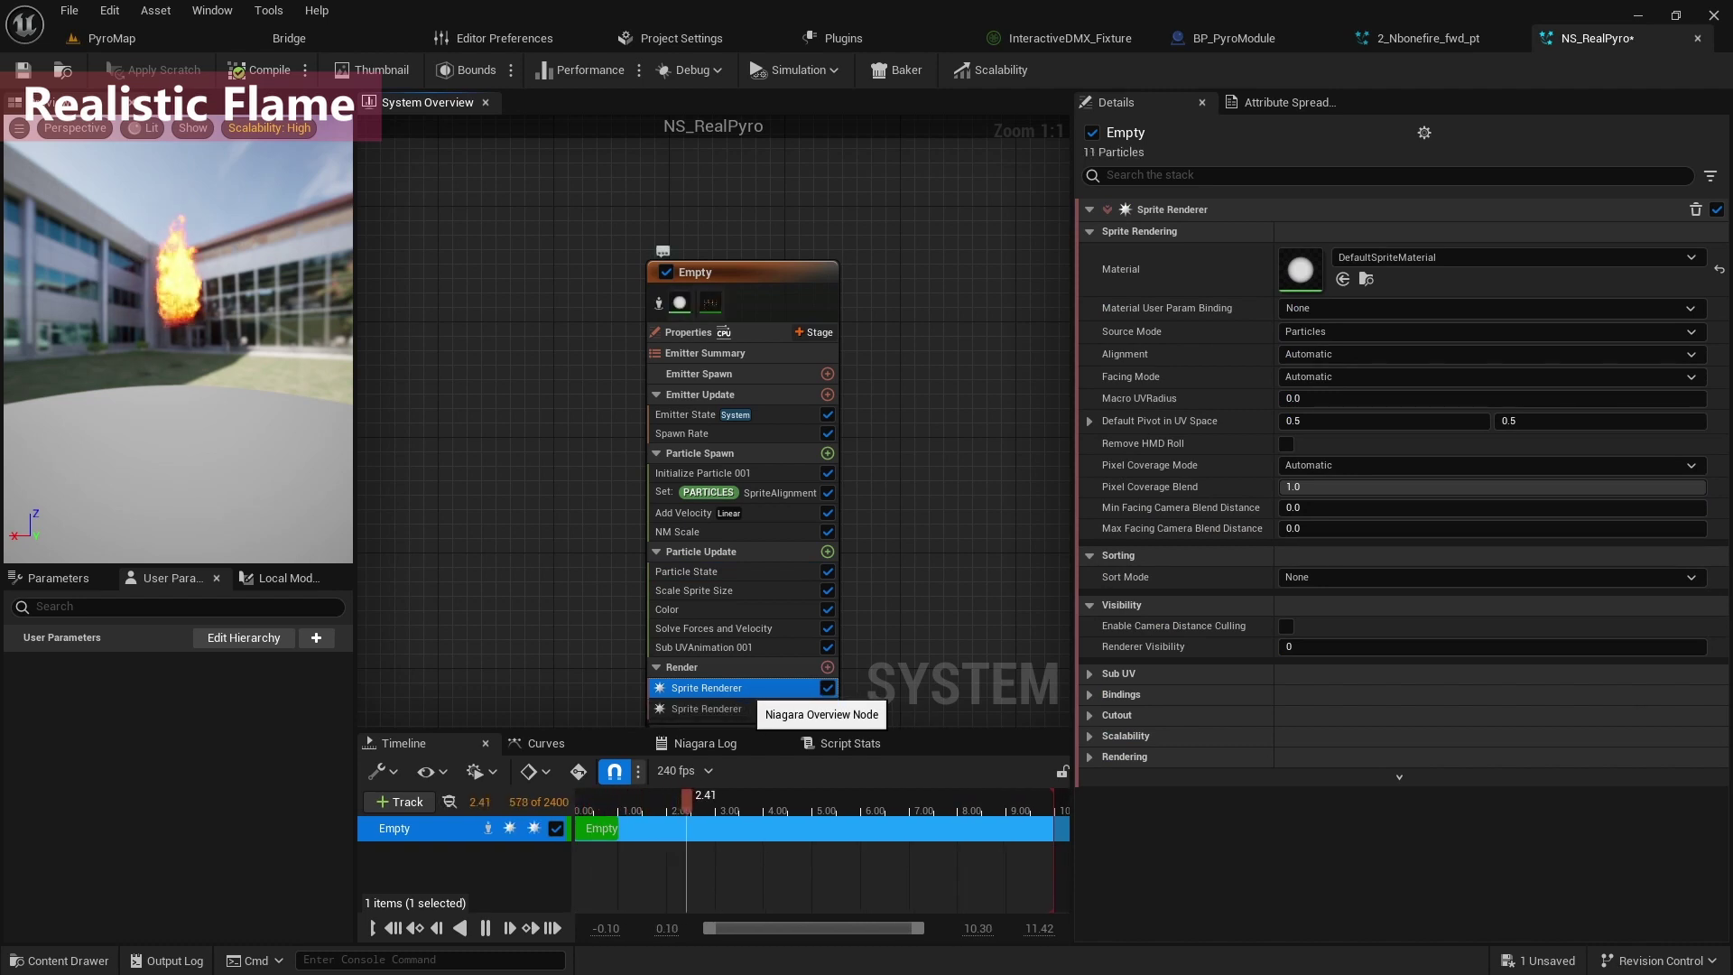
{"action": "key", "text": "Delete"}
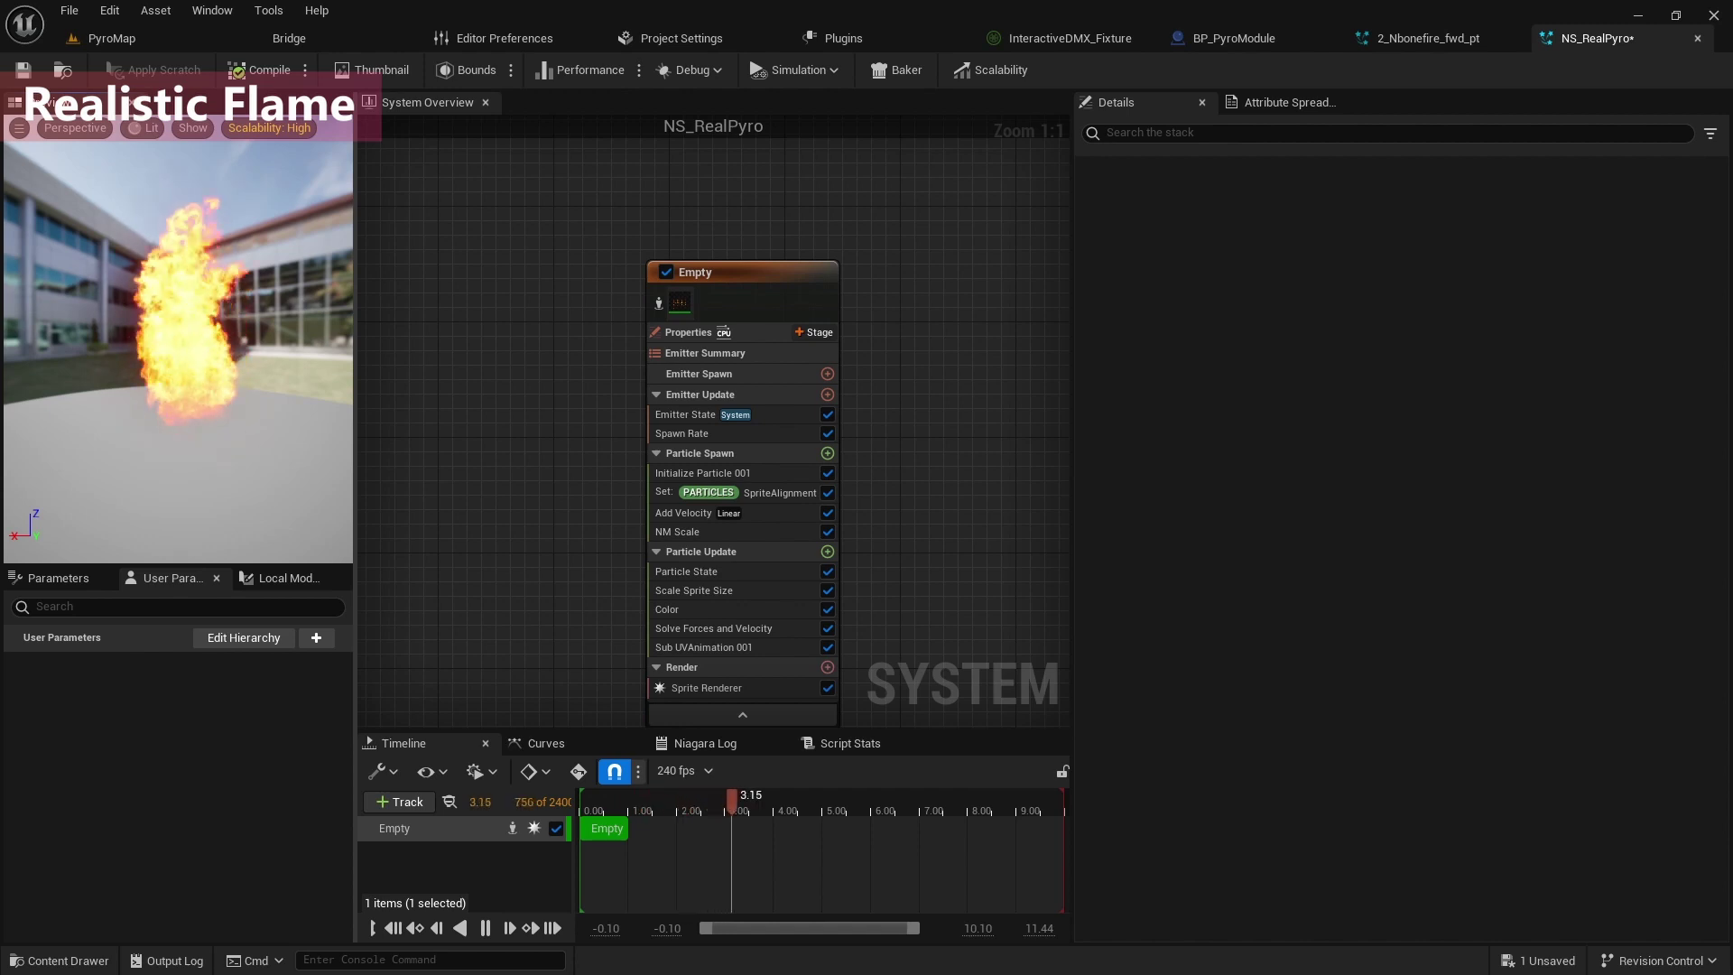
Open VFX_ColdSparks_Stream from BP_PyroModule and examine how EM_ColdSparks' Spawn Rate and Add Velocity modules use the user parameters.
{"action": "left_click", "coordinate": [771, 434]}
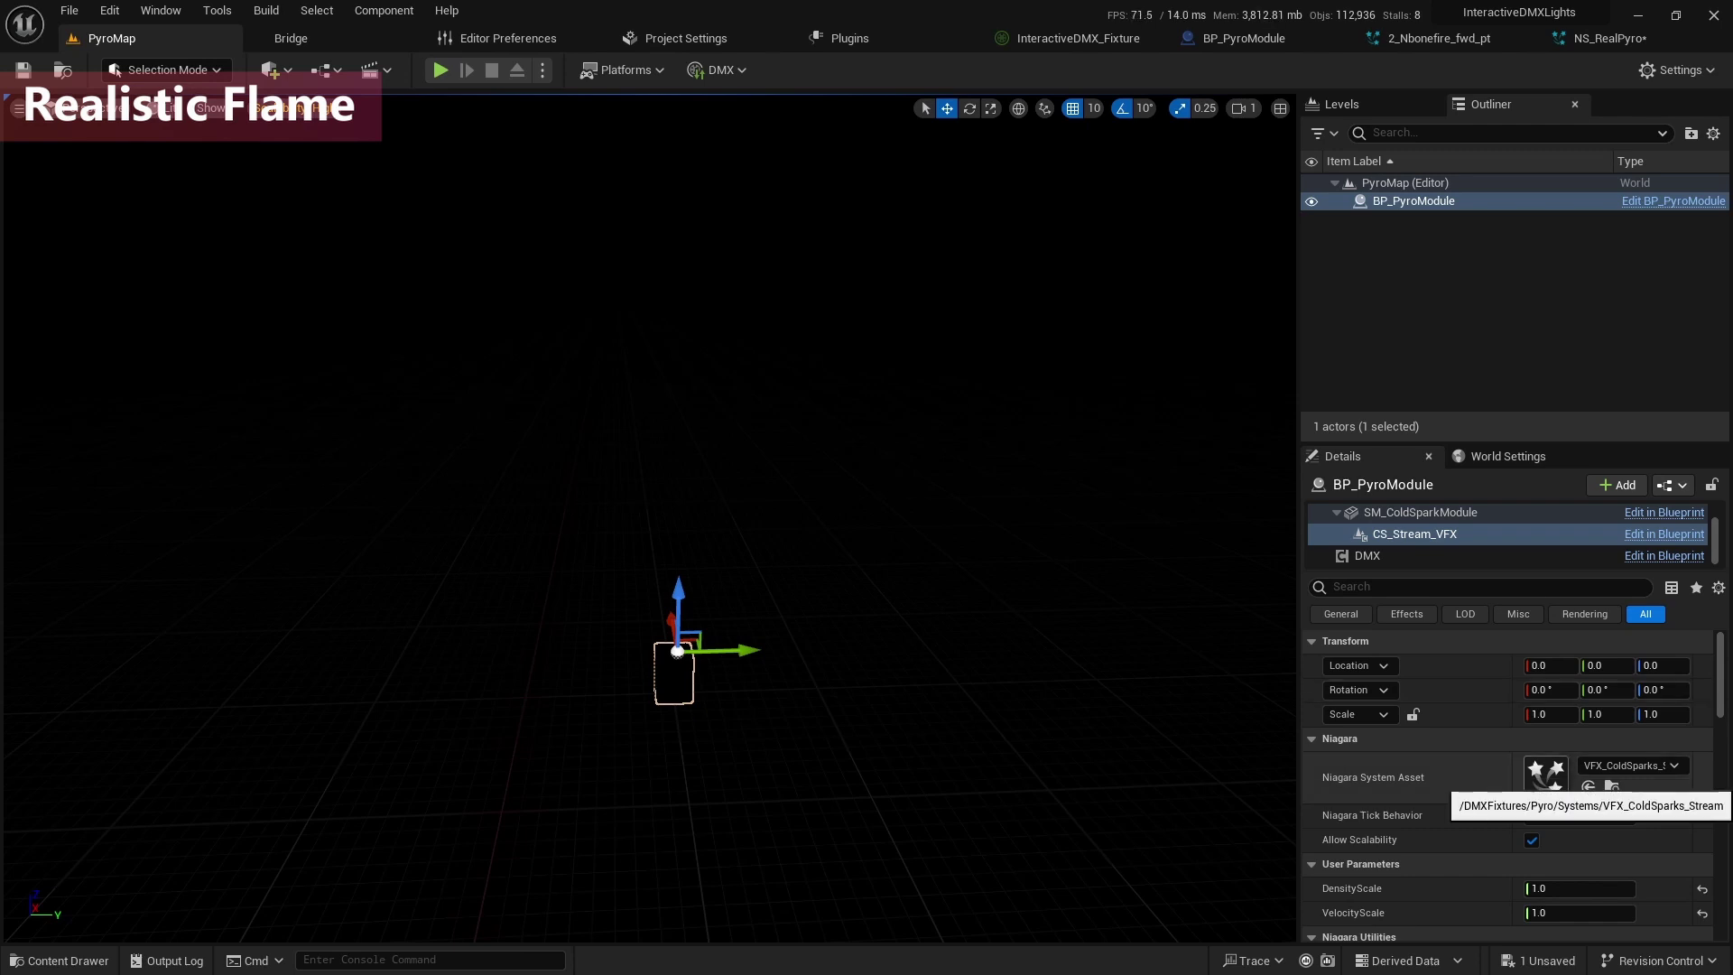
{"action": "double_click", "coordinate": [1546, 775]}
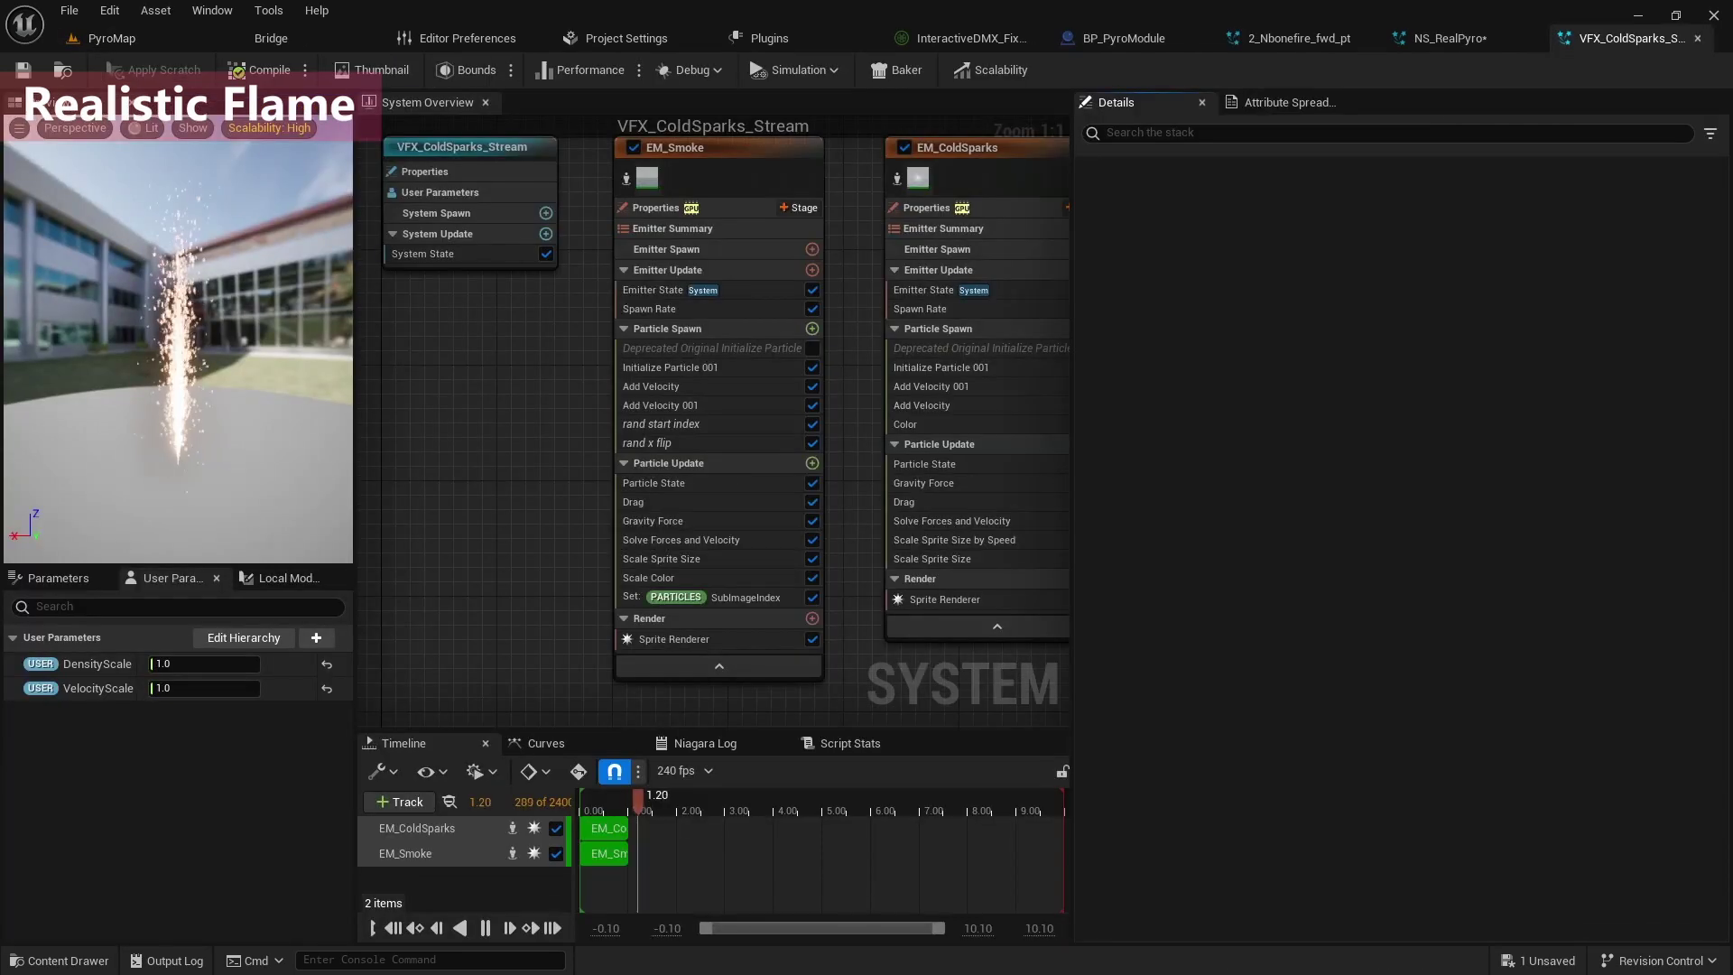
{"action": "right_click_drag", "start_coordinate": [851, 506], "coordinate": [724, 507]}
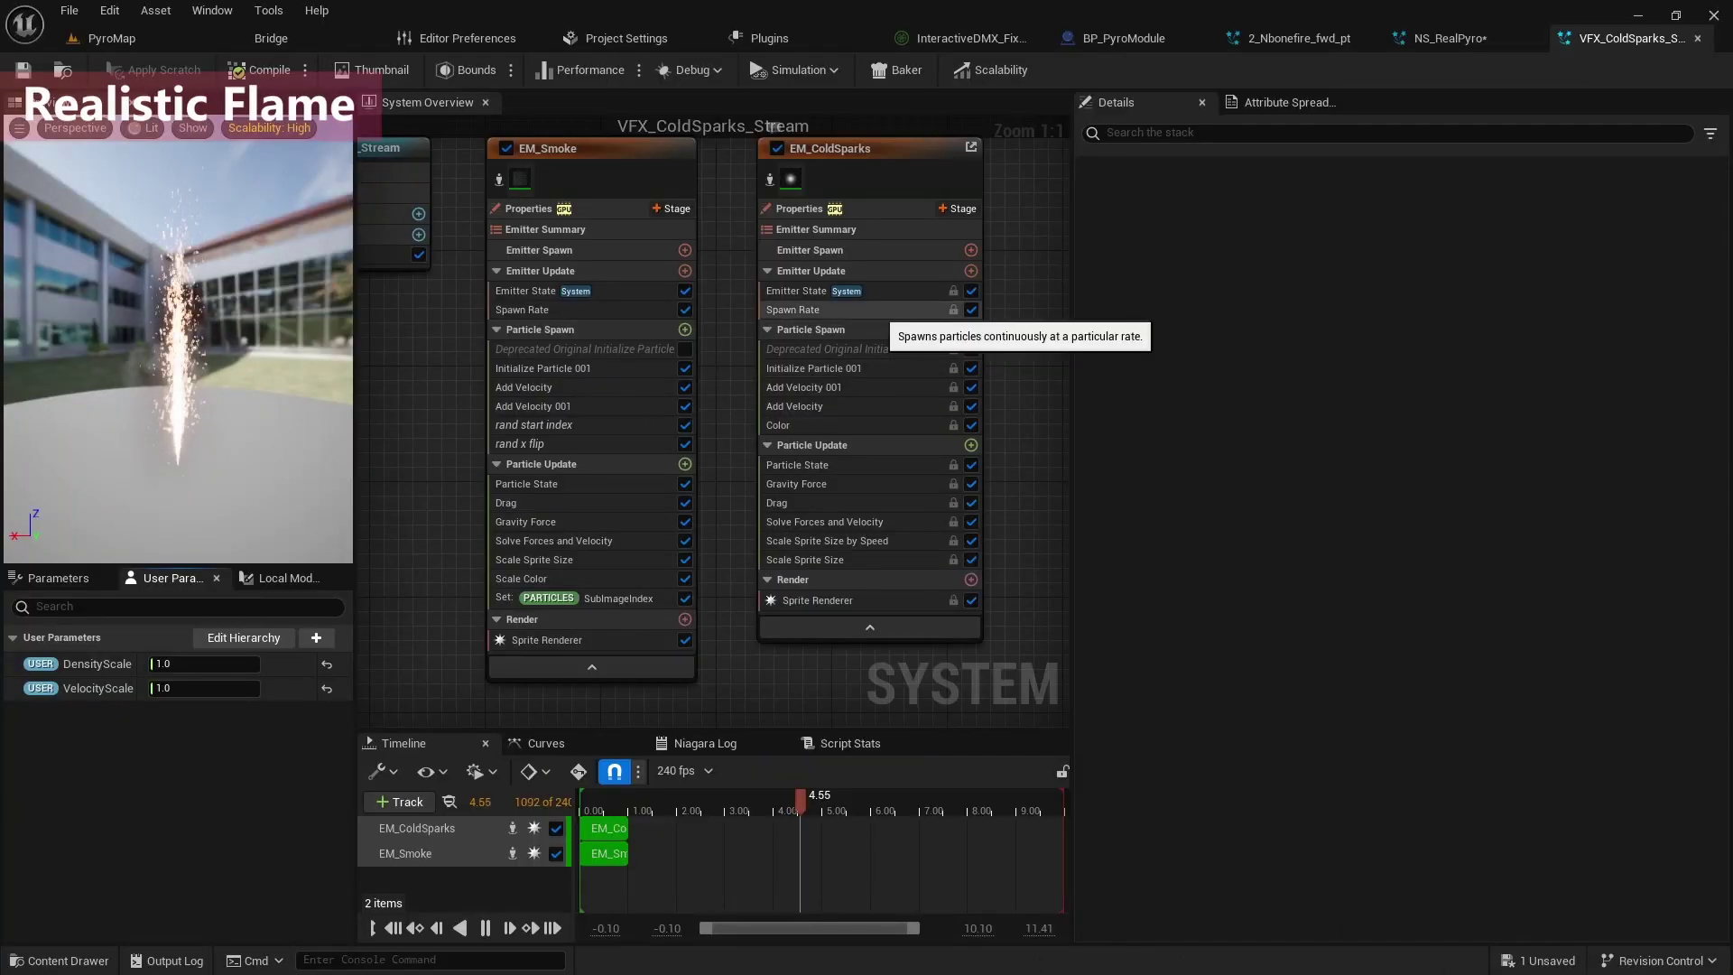
{"action": "left_click", "coordinate": [885, 310]}
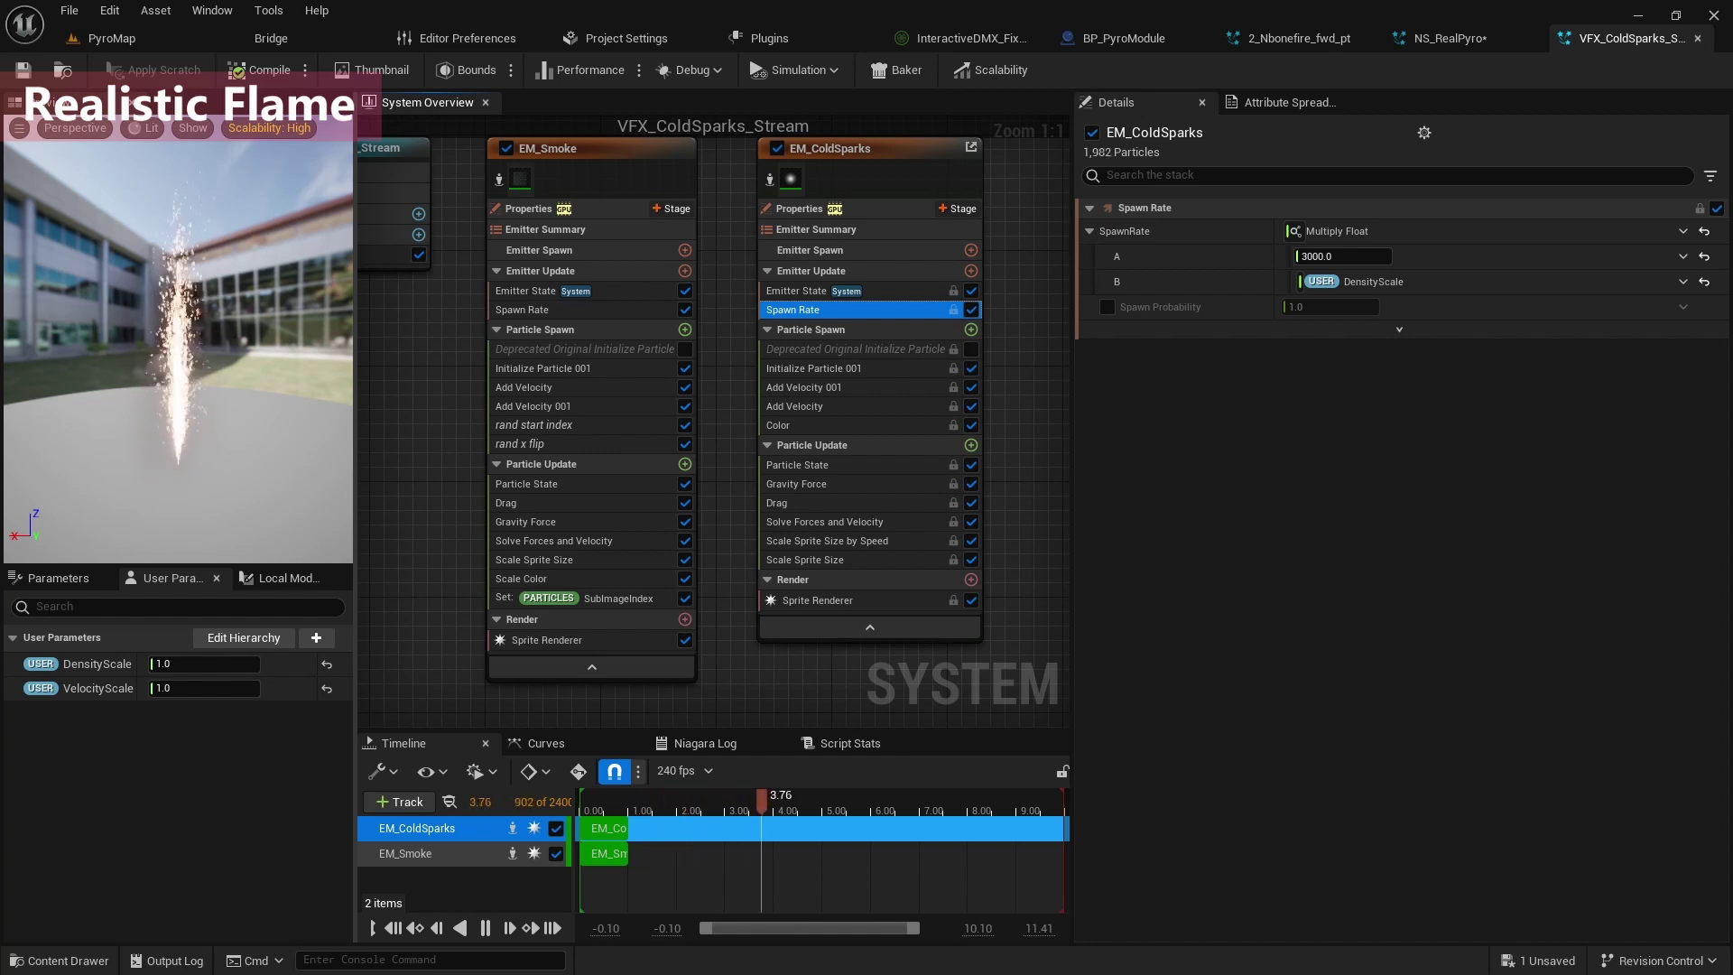
{"action": "left_click", "coordinate": [848, 387]}
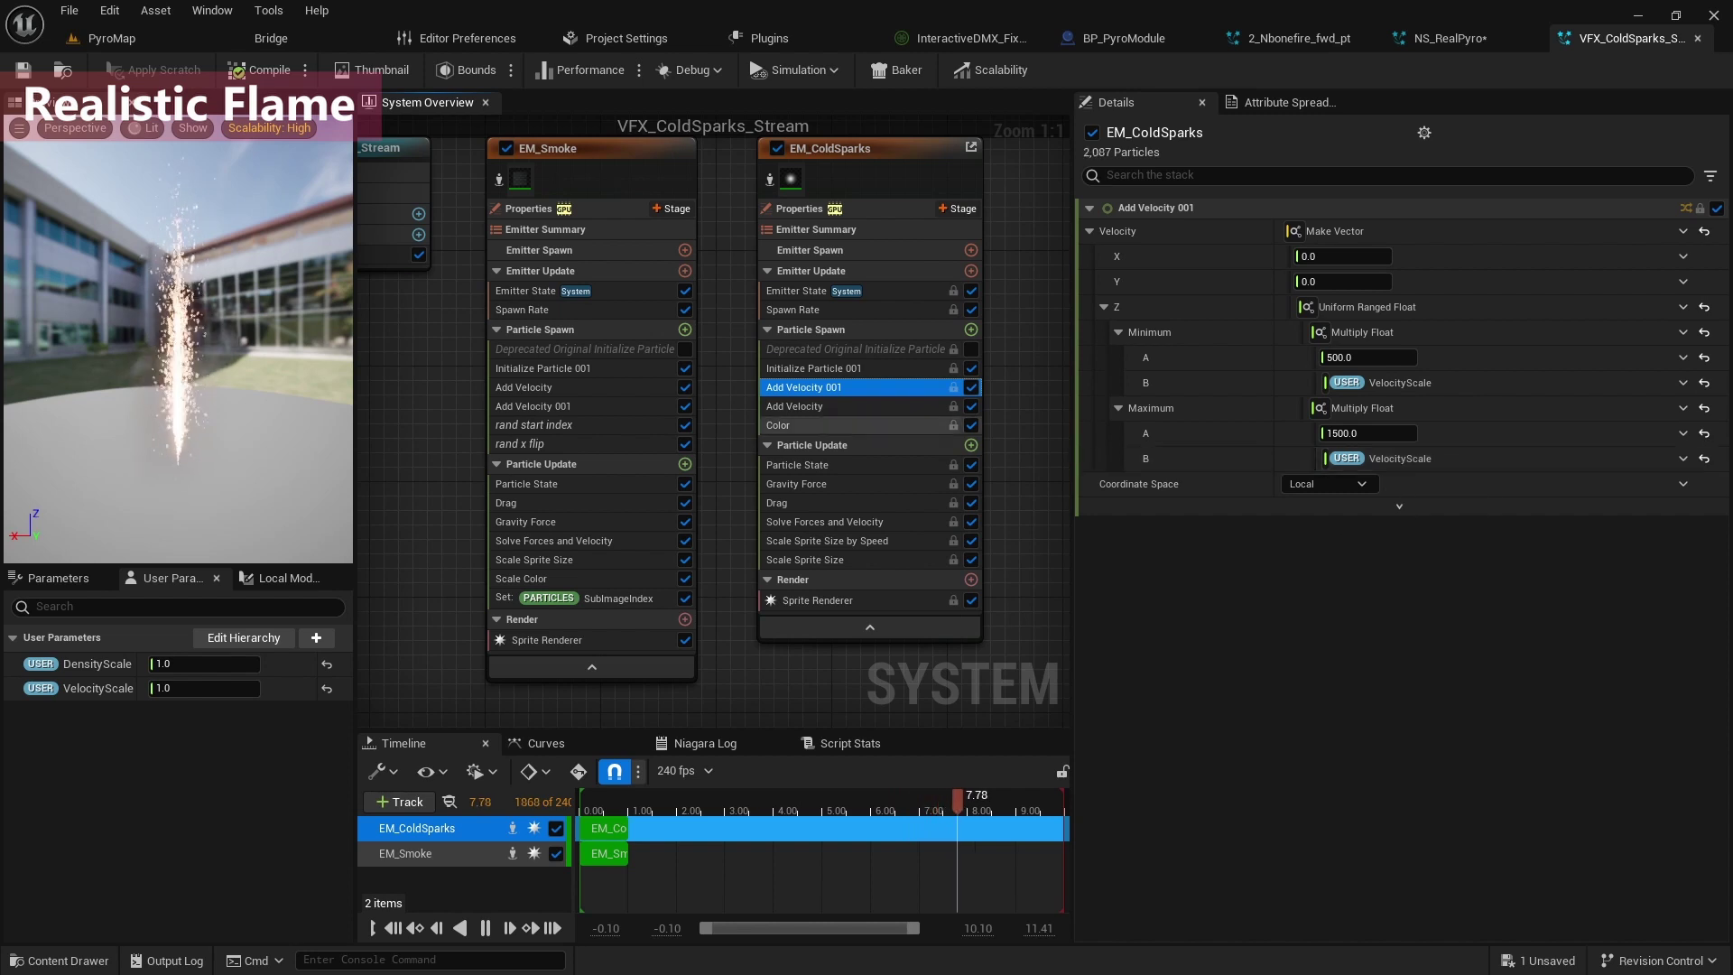
{"action": "left_click", "coordinate": [804, 406]}
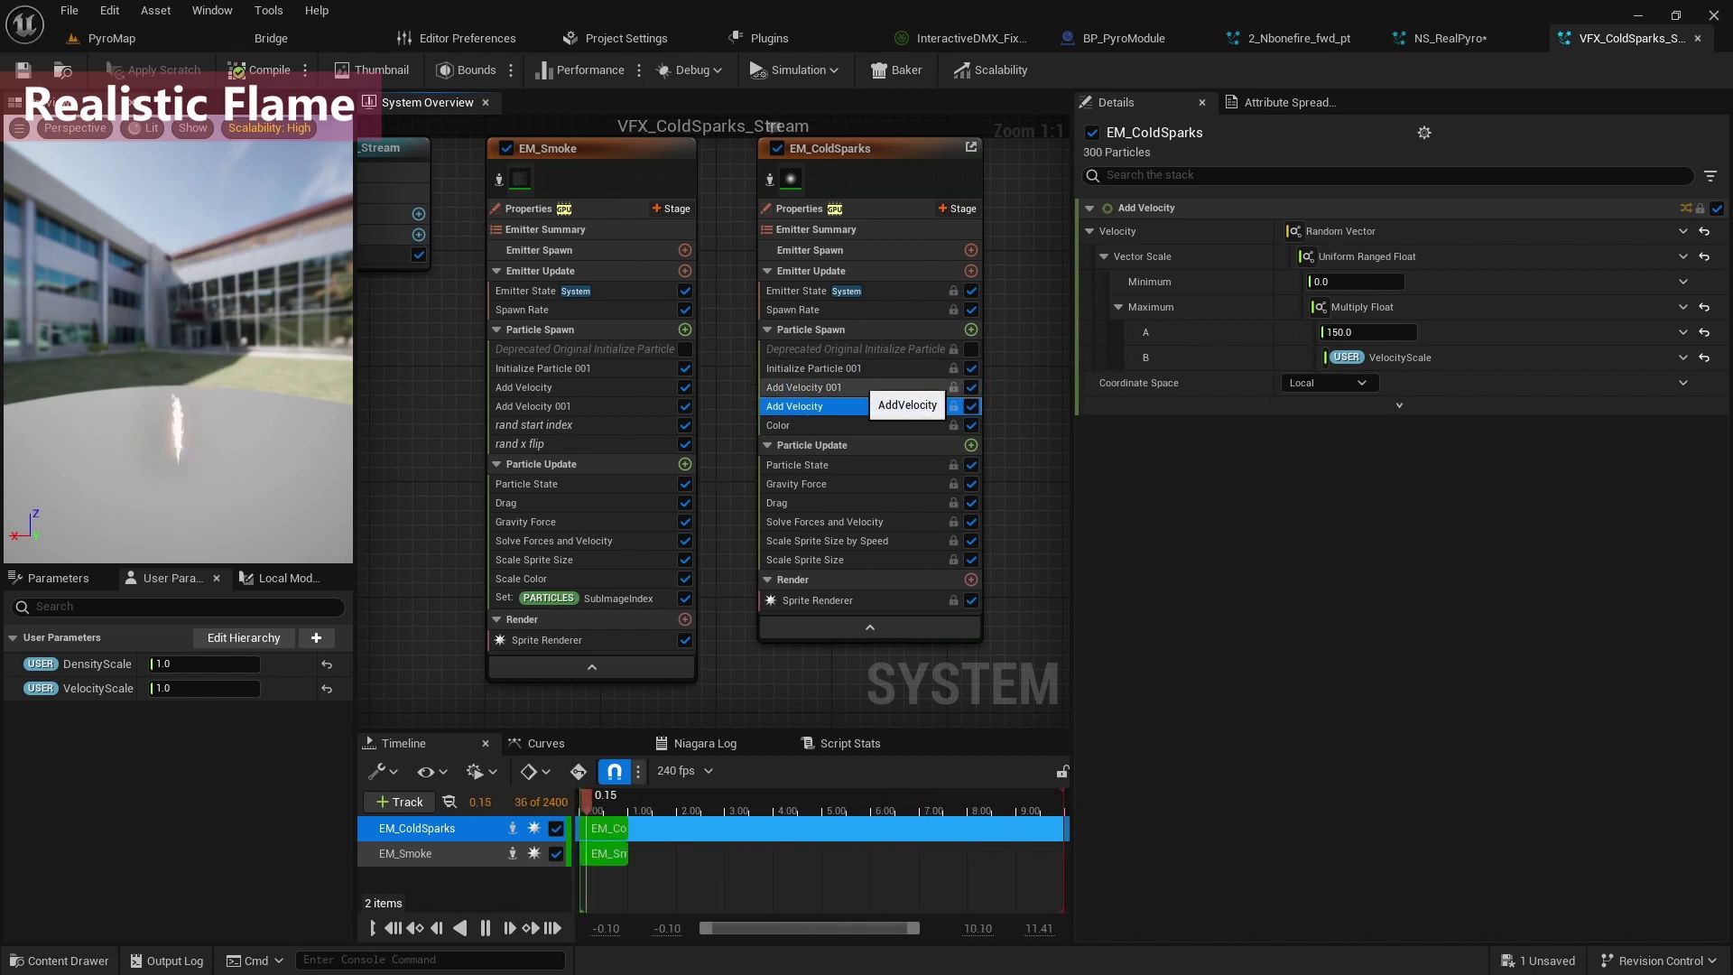
{"action": "left_click", "coordinate": [804, 387]}
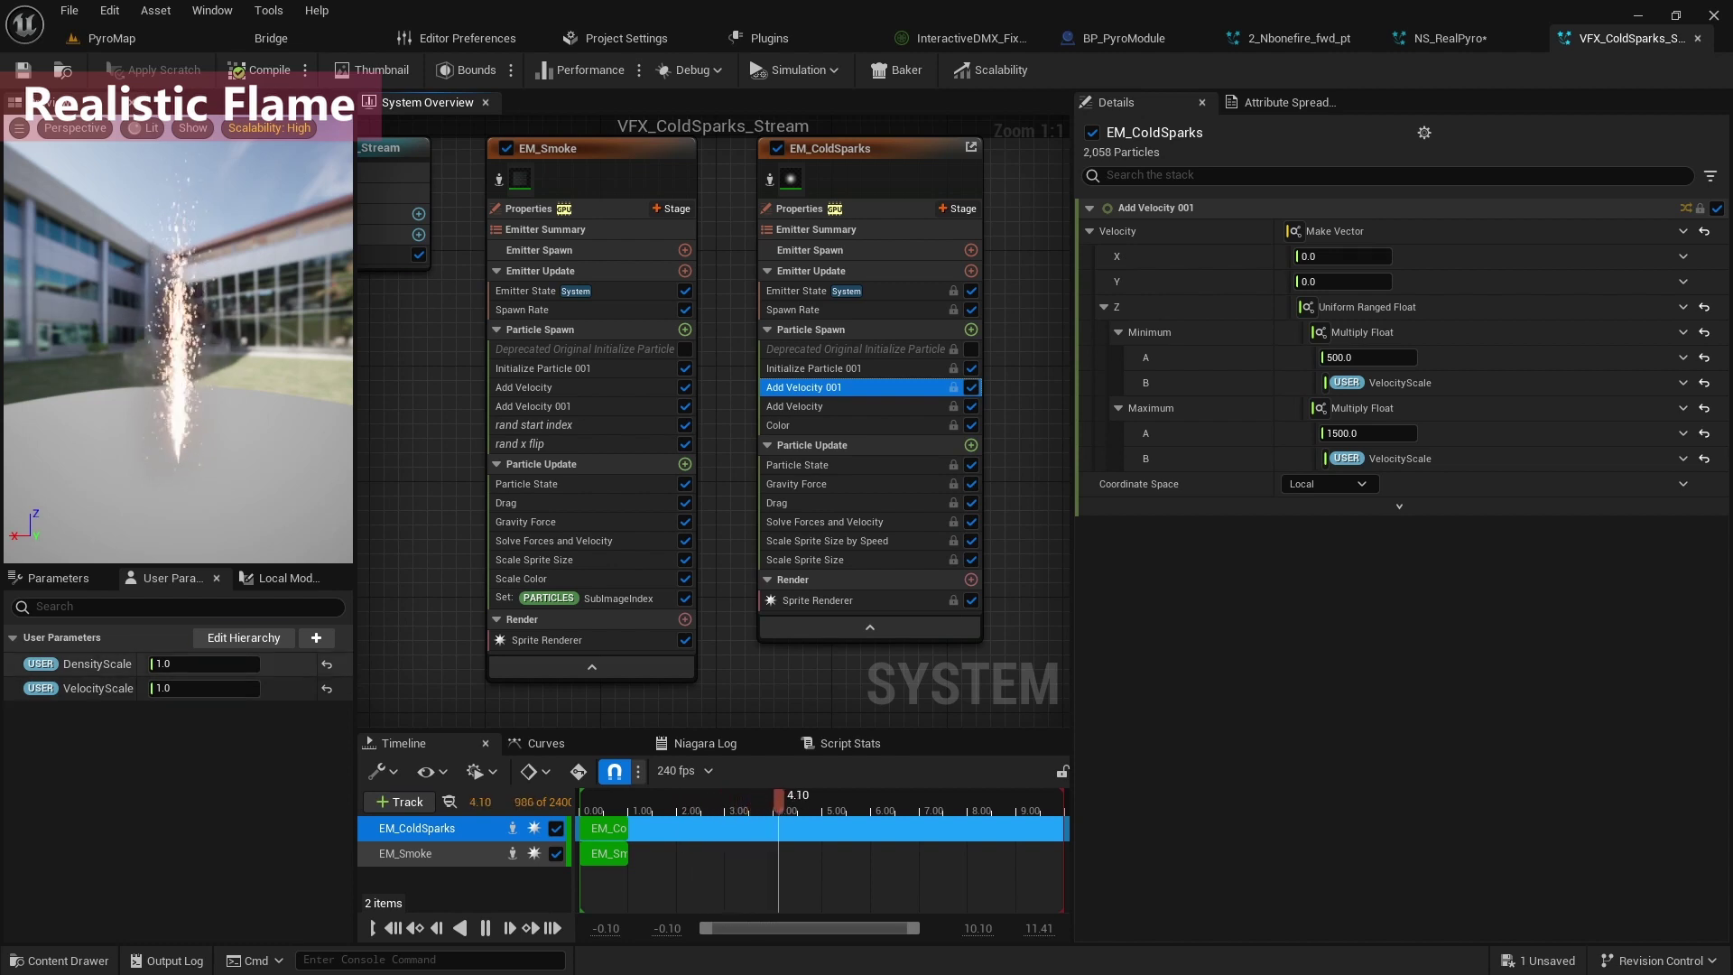
Add a float user parameter named DensityScale to NS_RealPyro.
{"action": "left_click", "coordinate": [1450, 39]}
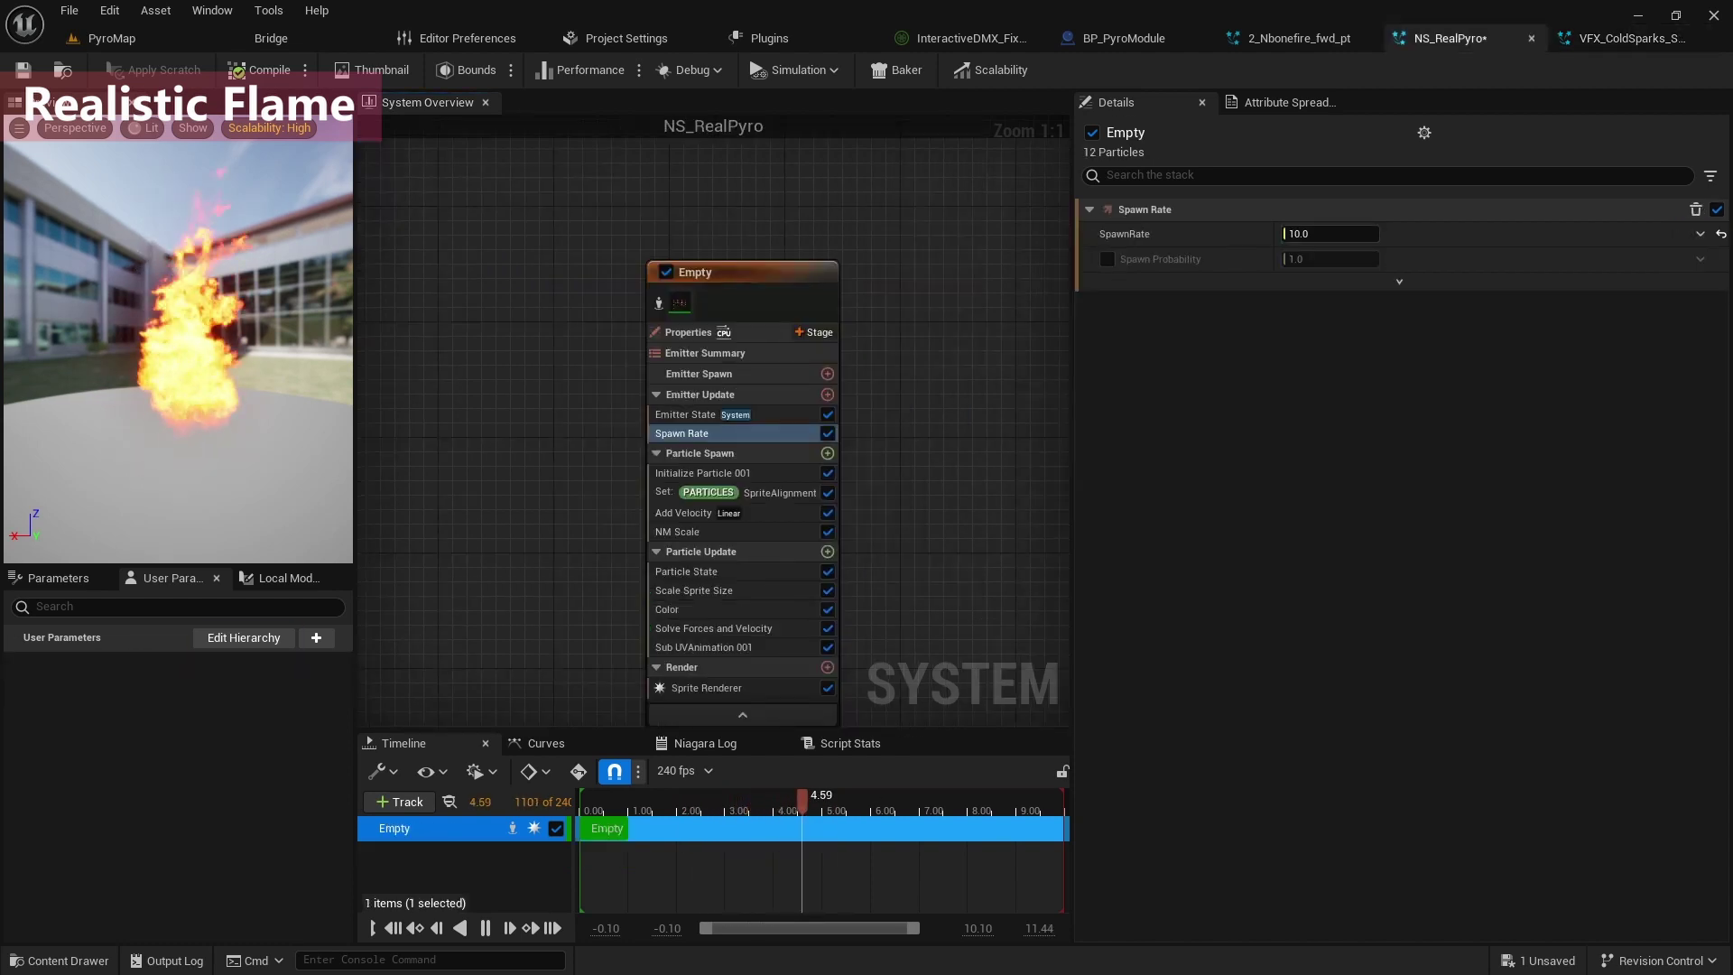
{"action": "left_click", "coordinate": [316, 638]}
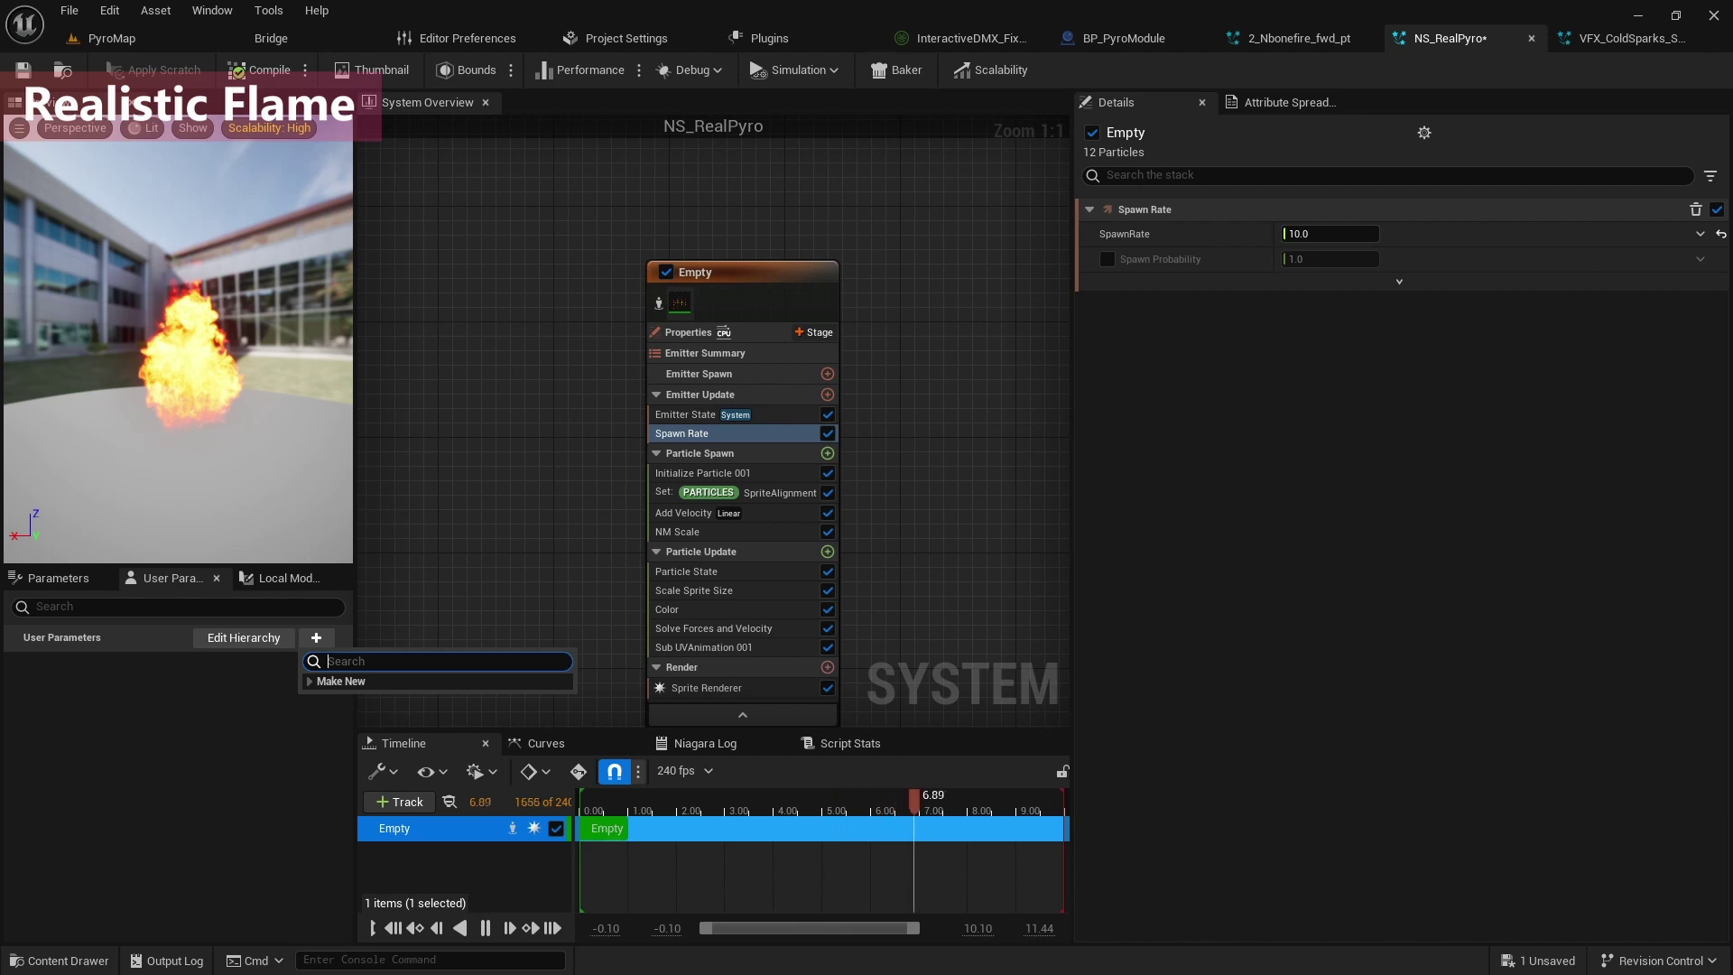
{"action": "type", "text": "flo"}
{"action": "key", "text": "Return"}
{"action": "type", "text": "Density"}
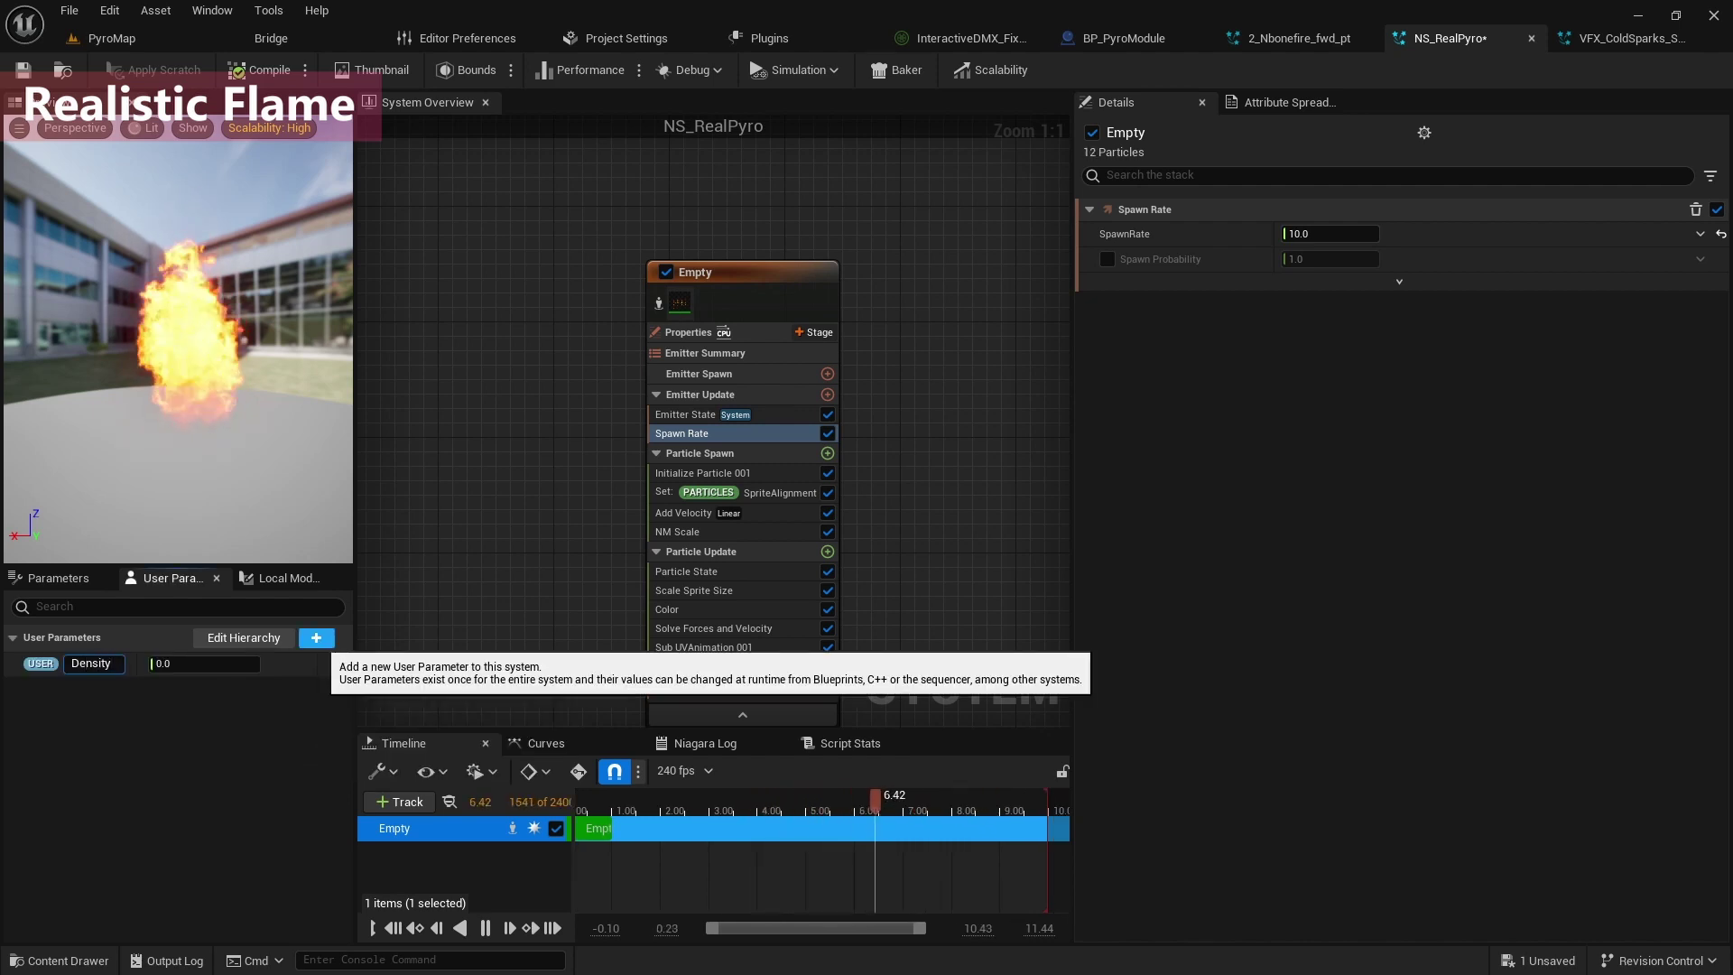
{"action": "type", "text": "Sca"}
{"action": "type", "text": "le"}
{"action": "key", "text": "Return"}
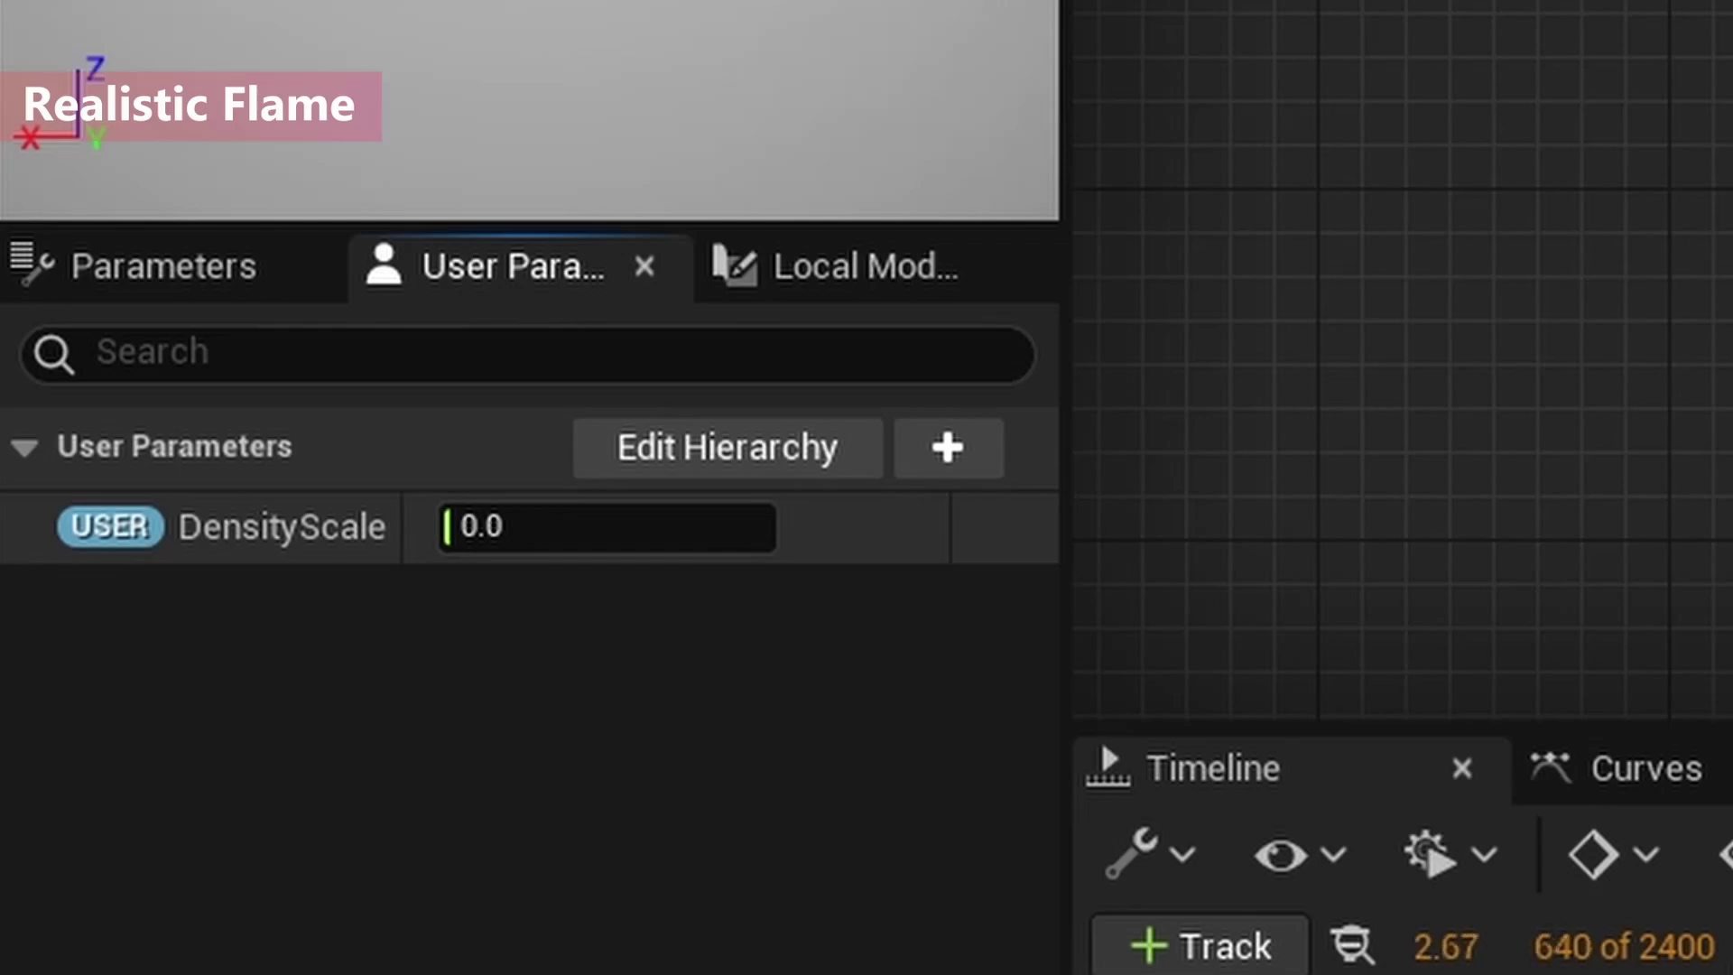
Add a second float user parameter named VelocityScale to NS_RealPyro.
{"action": "left_click", "coordinate": [316, 639]}
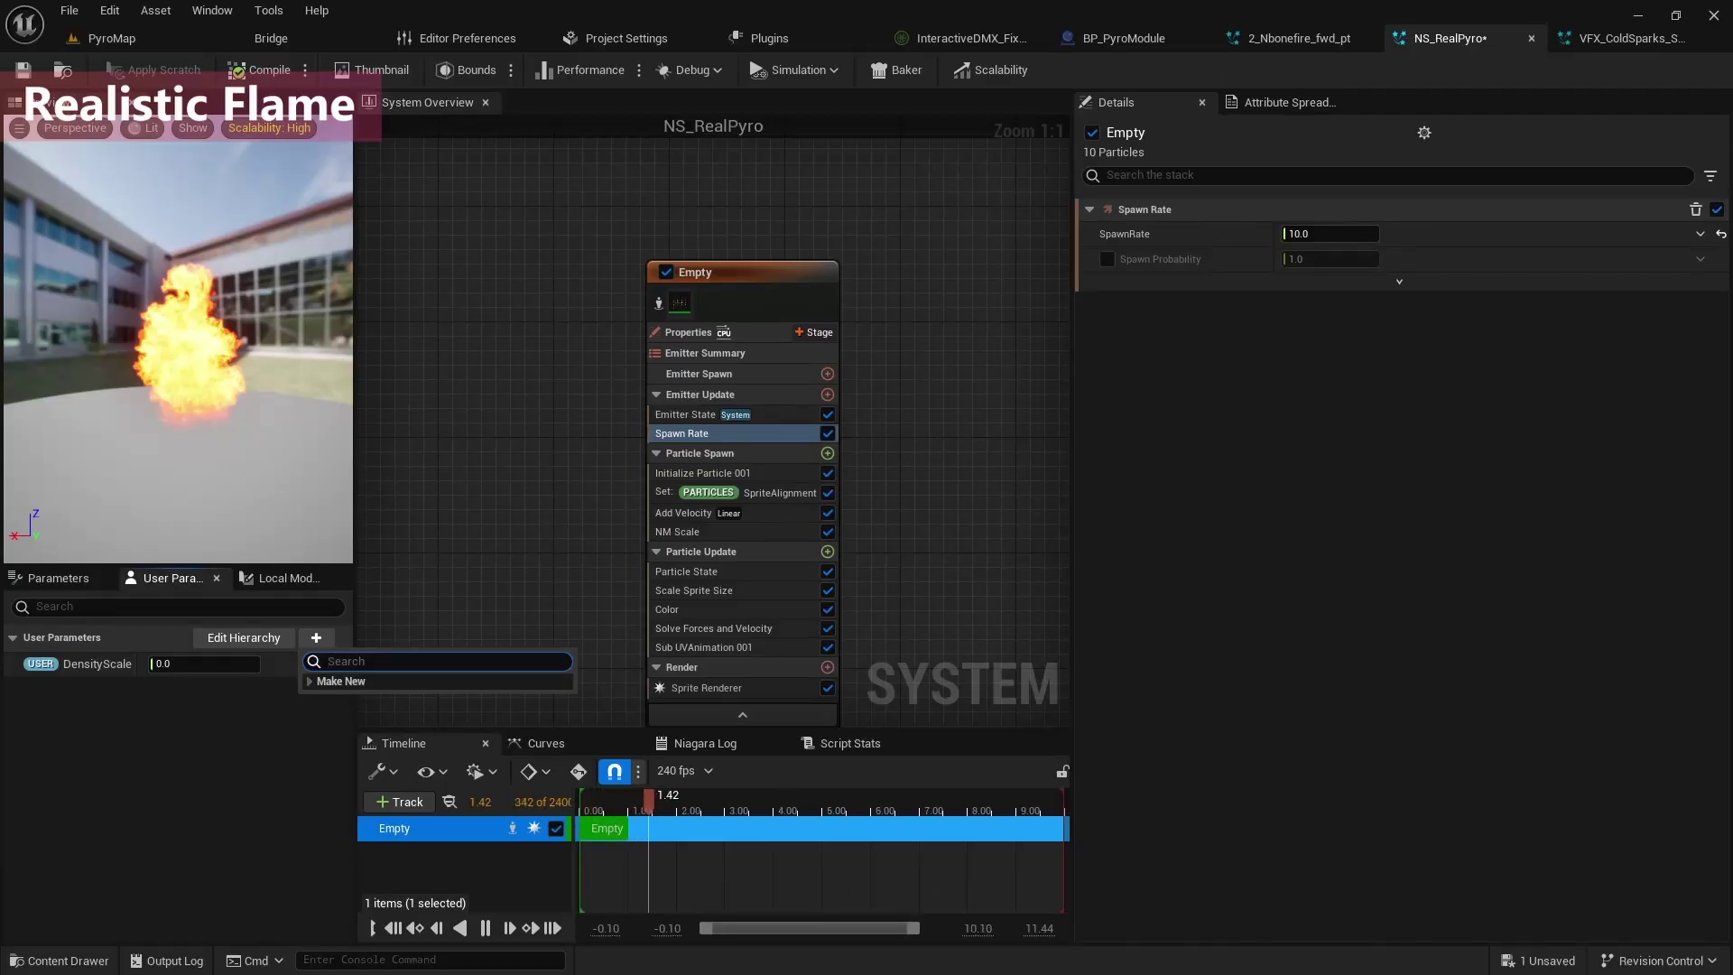
{"action": "type", "text": "flo"}
{"action": "key", "text": "Return"}
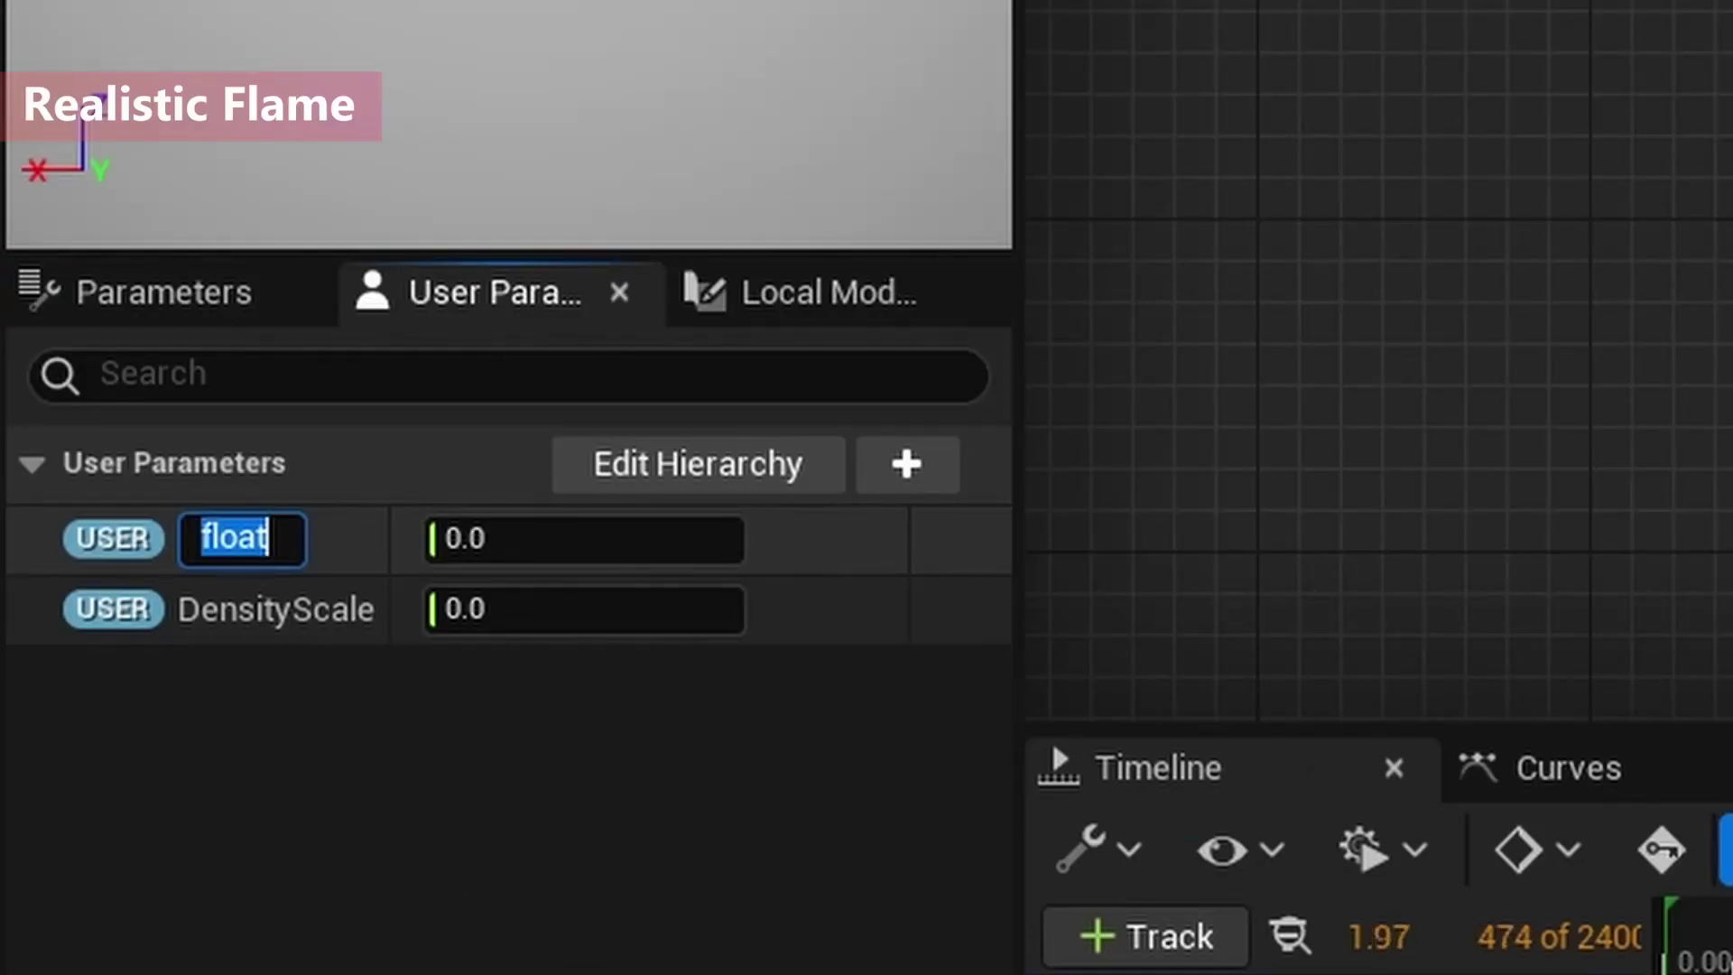
{"action": "type", "text": "Velocit"}
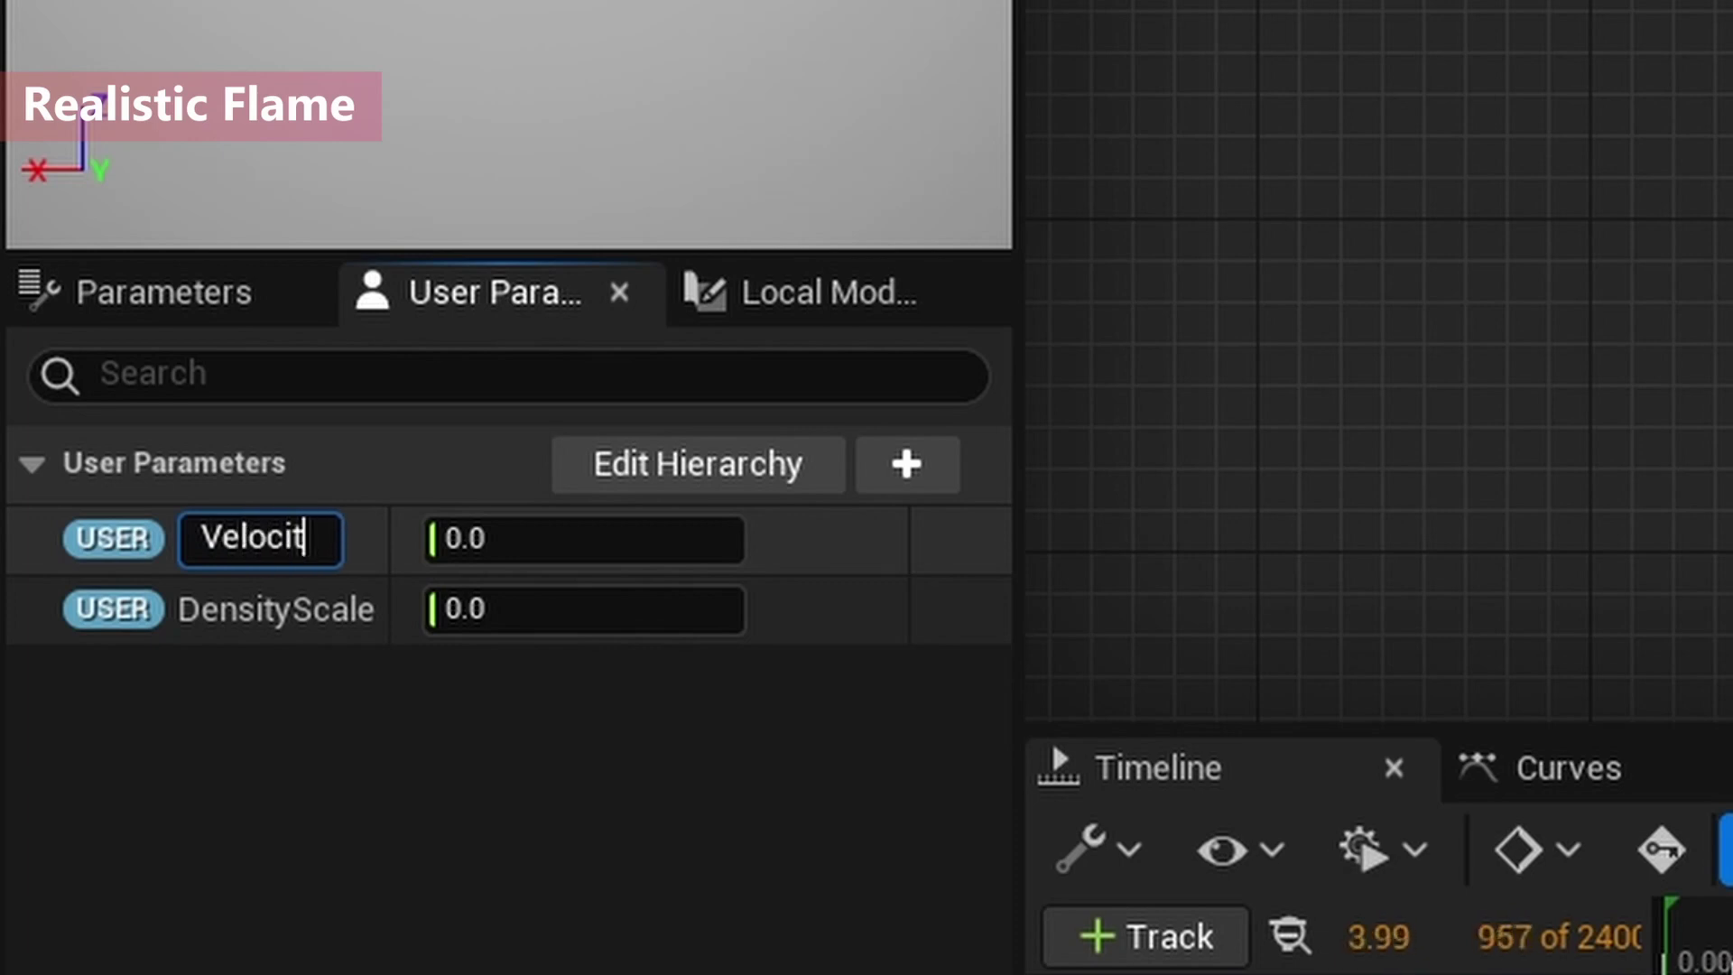
{"action": "type", "text": "yScale"}
{"action": "key", "text": "Tab"}
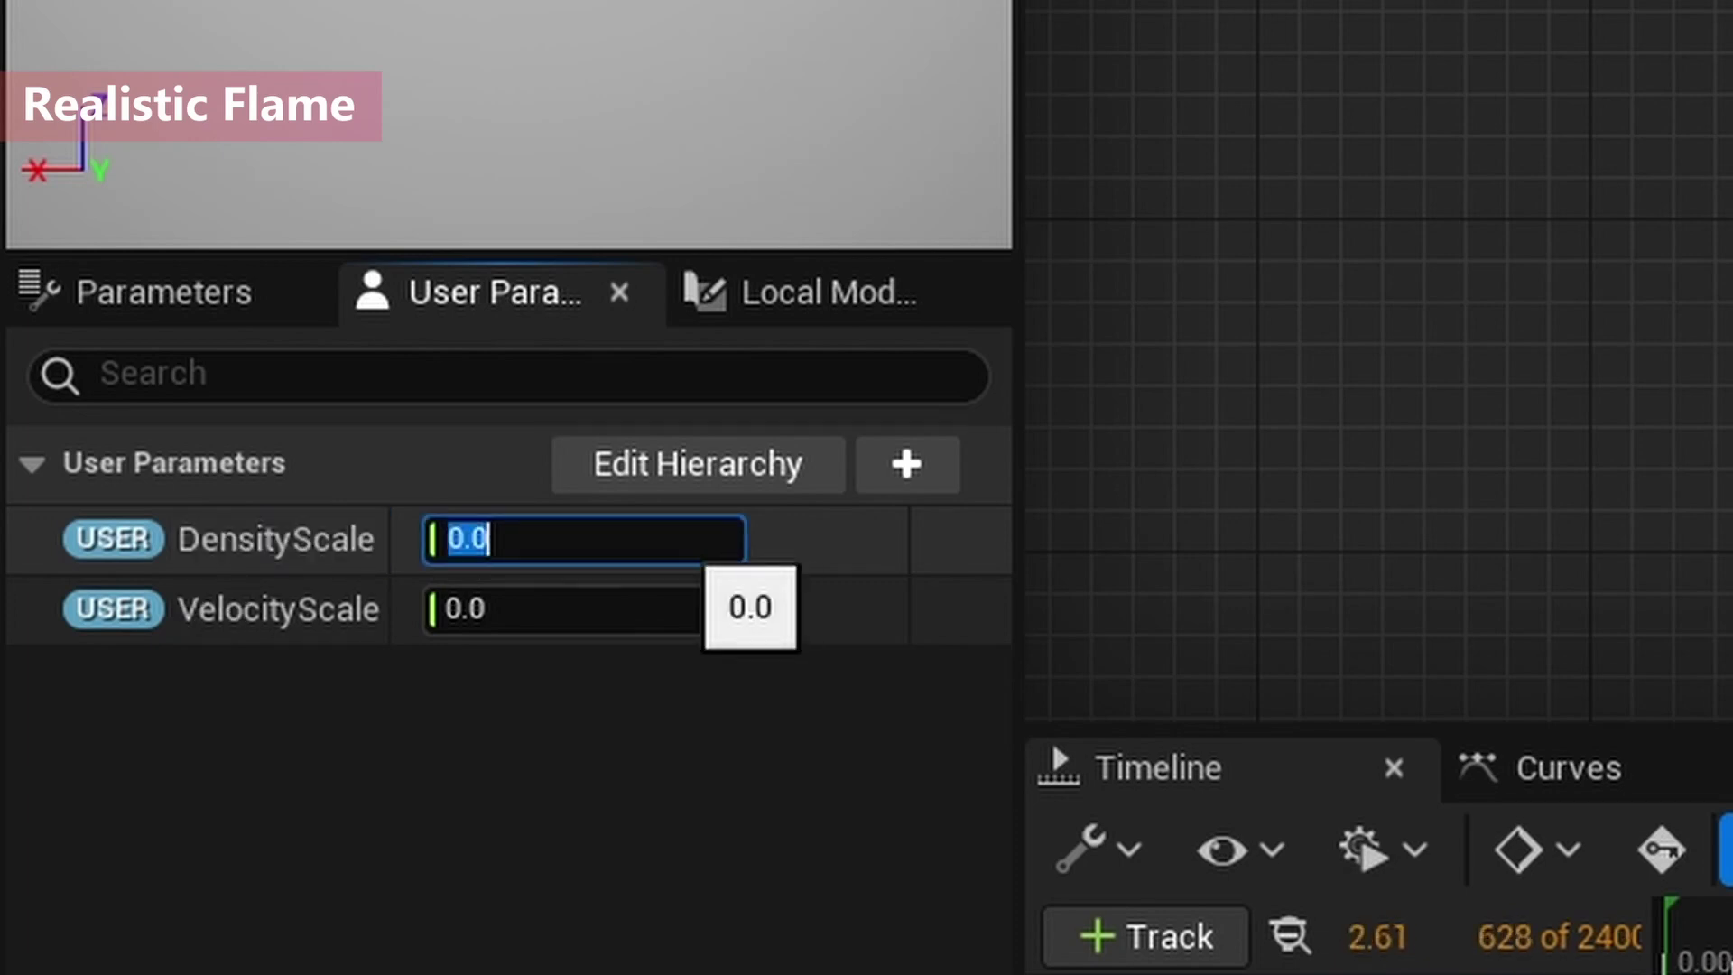
Set the default values of DensityScale and VelocityScale to 1.
{"action": "type", "text": "1"}
{"action": "key", "text": "Tab"}
{"action": "type", "text": "1"}
{"action": "key", "text": "Return"}
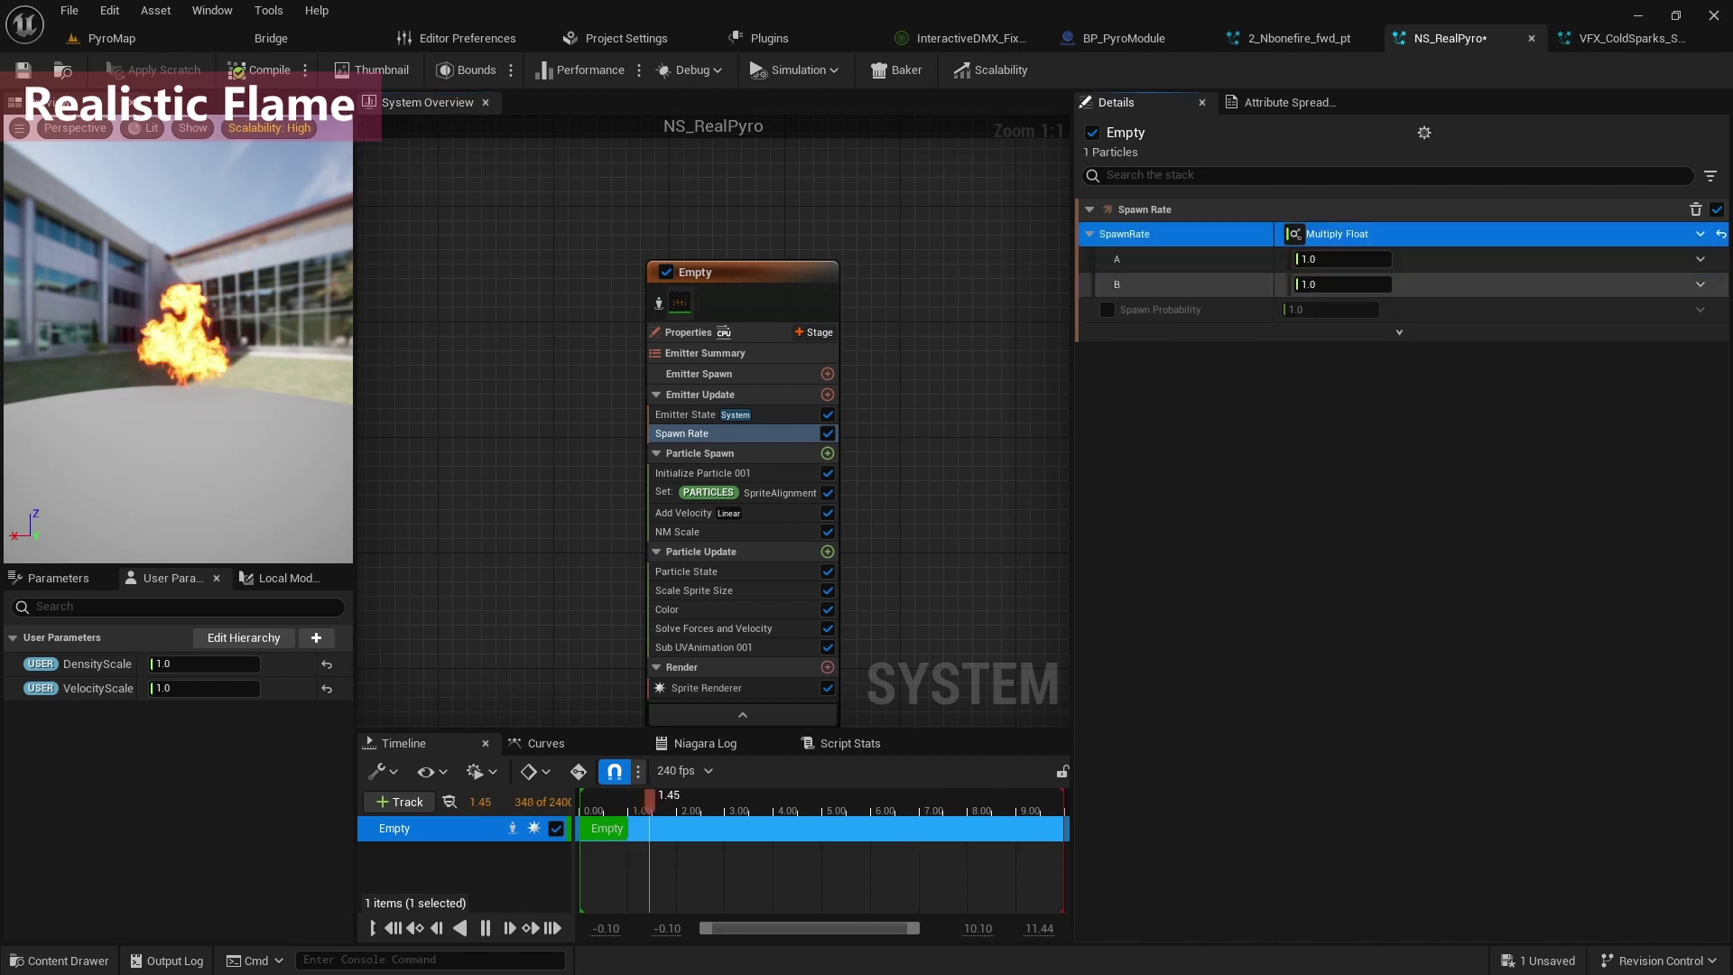
Define the Empty emitter's spawn rate as a Multiply Float of 1000 and the DensityScale user parameter.
{"action": "left_click", "coordinate": [1343, 259]}
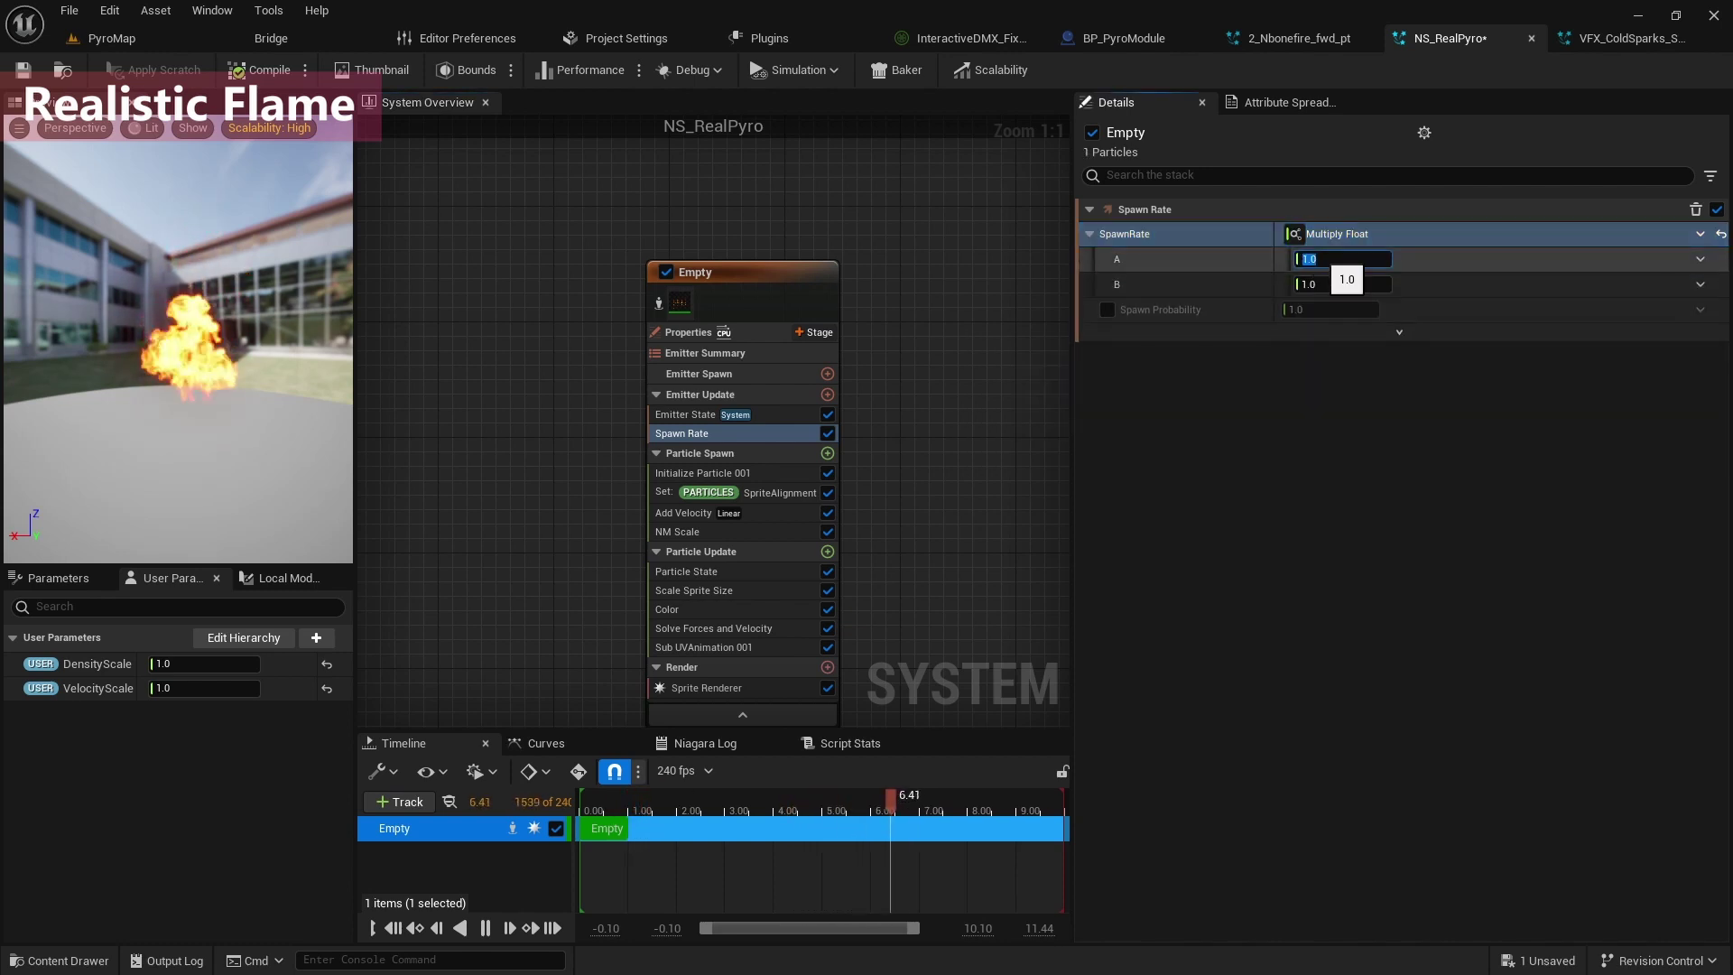
{"action": "type", "text": "1000"}
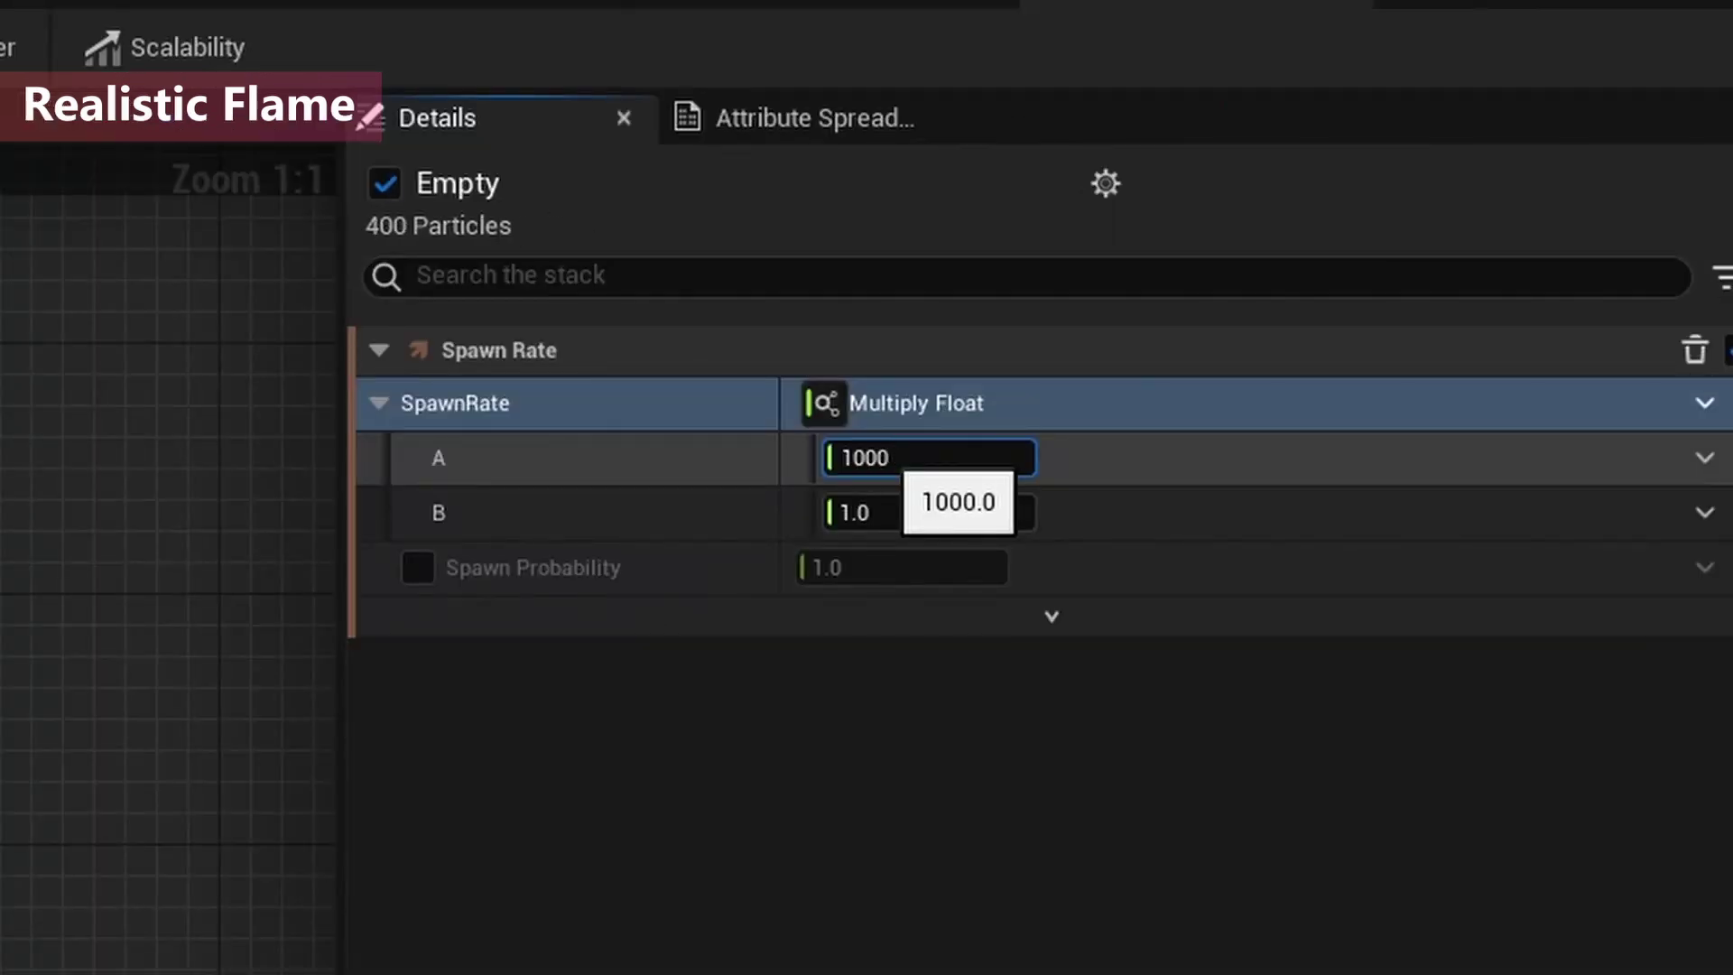
{"action": "key", "text": "Return"}
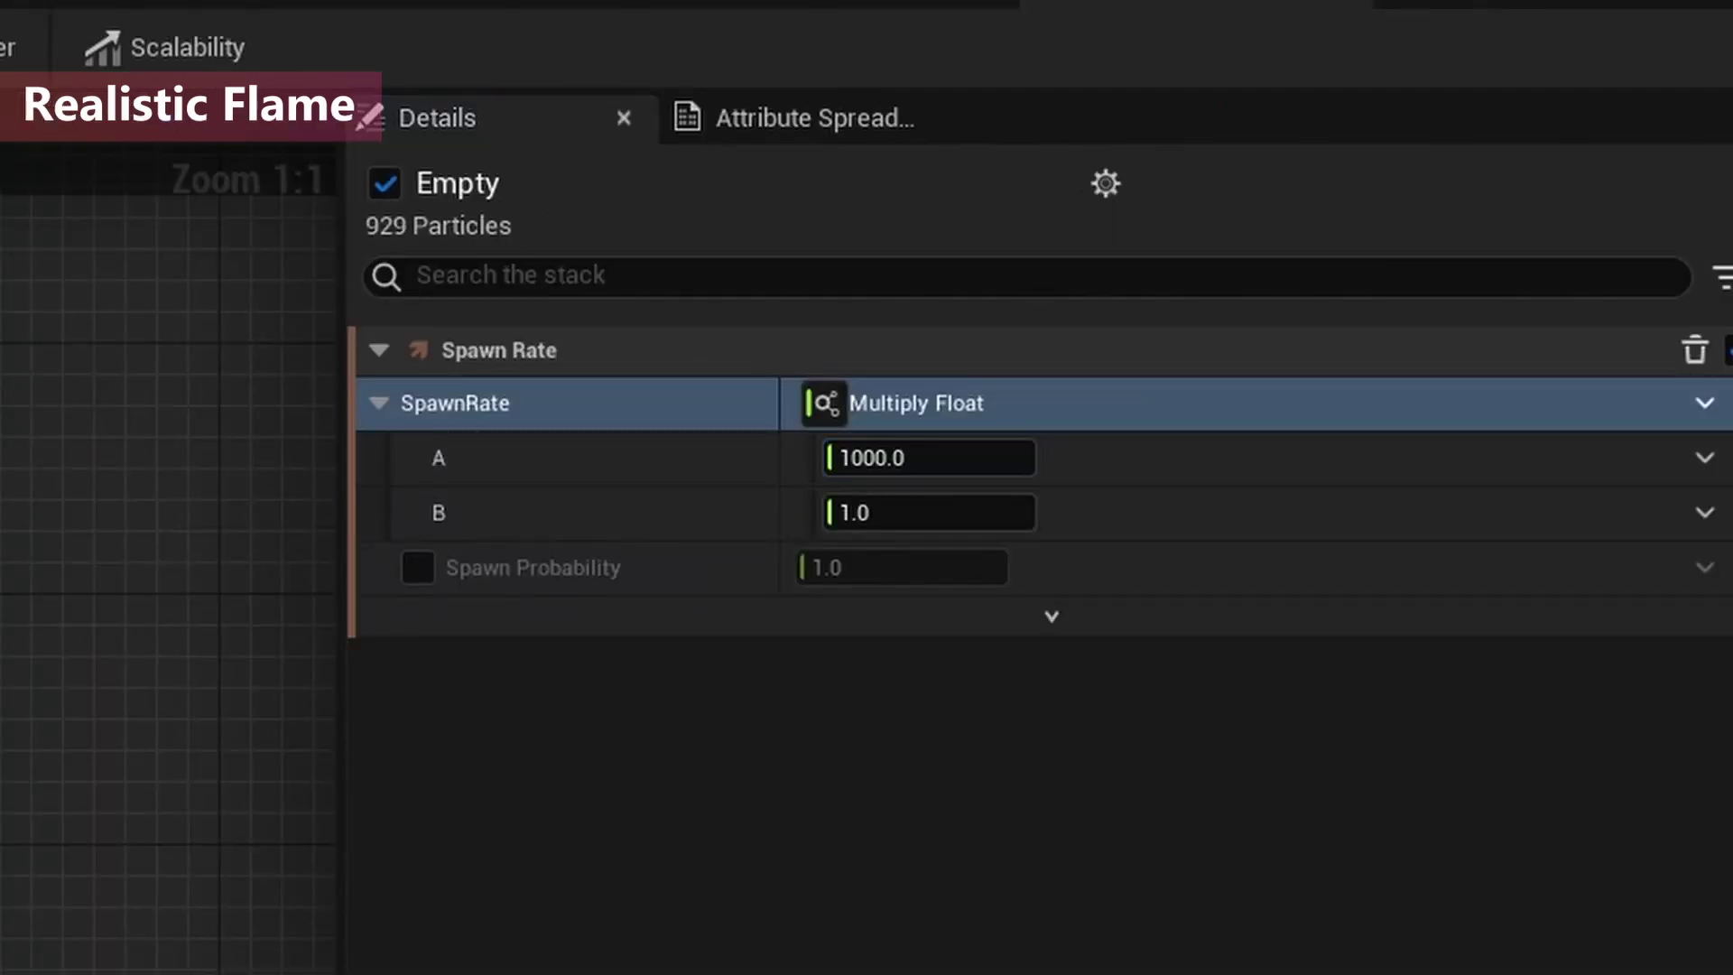
{"action": "left_click_drag", "start_coordinate": [98, 664], "coordinate": [871, 515]}
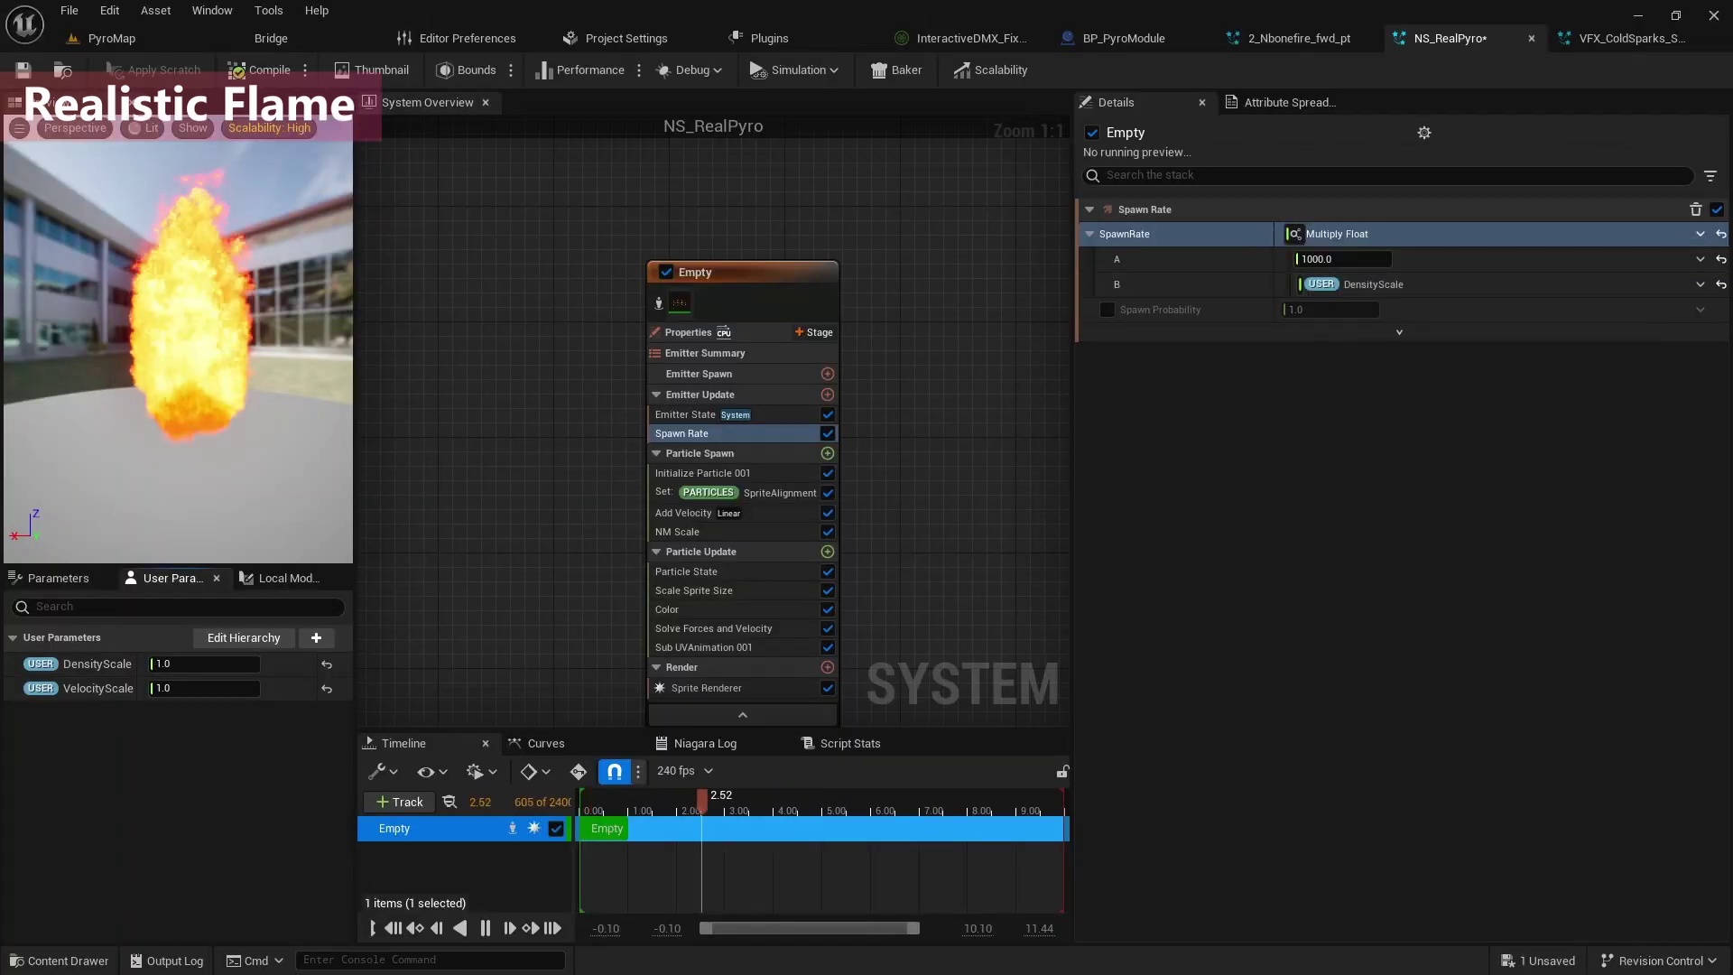
Set the Empty emitter's Add Velocity random range to a minimum of -20, -20, 100 and a maximum of 20, 20, 450.
{"action": "left_click", "coordinate": [777, 493]}
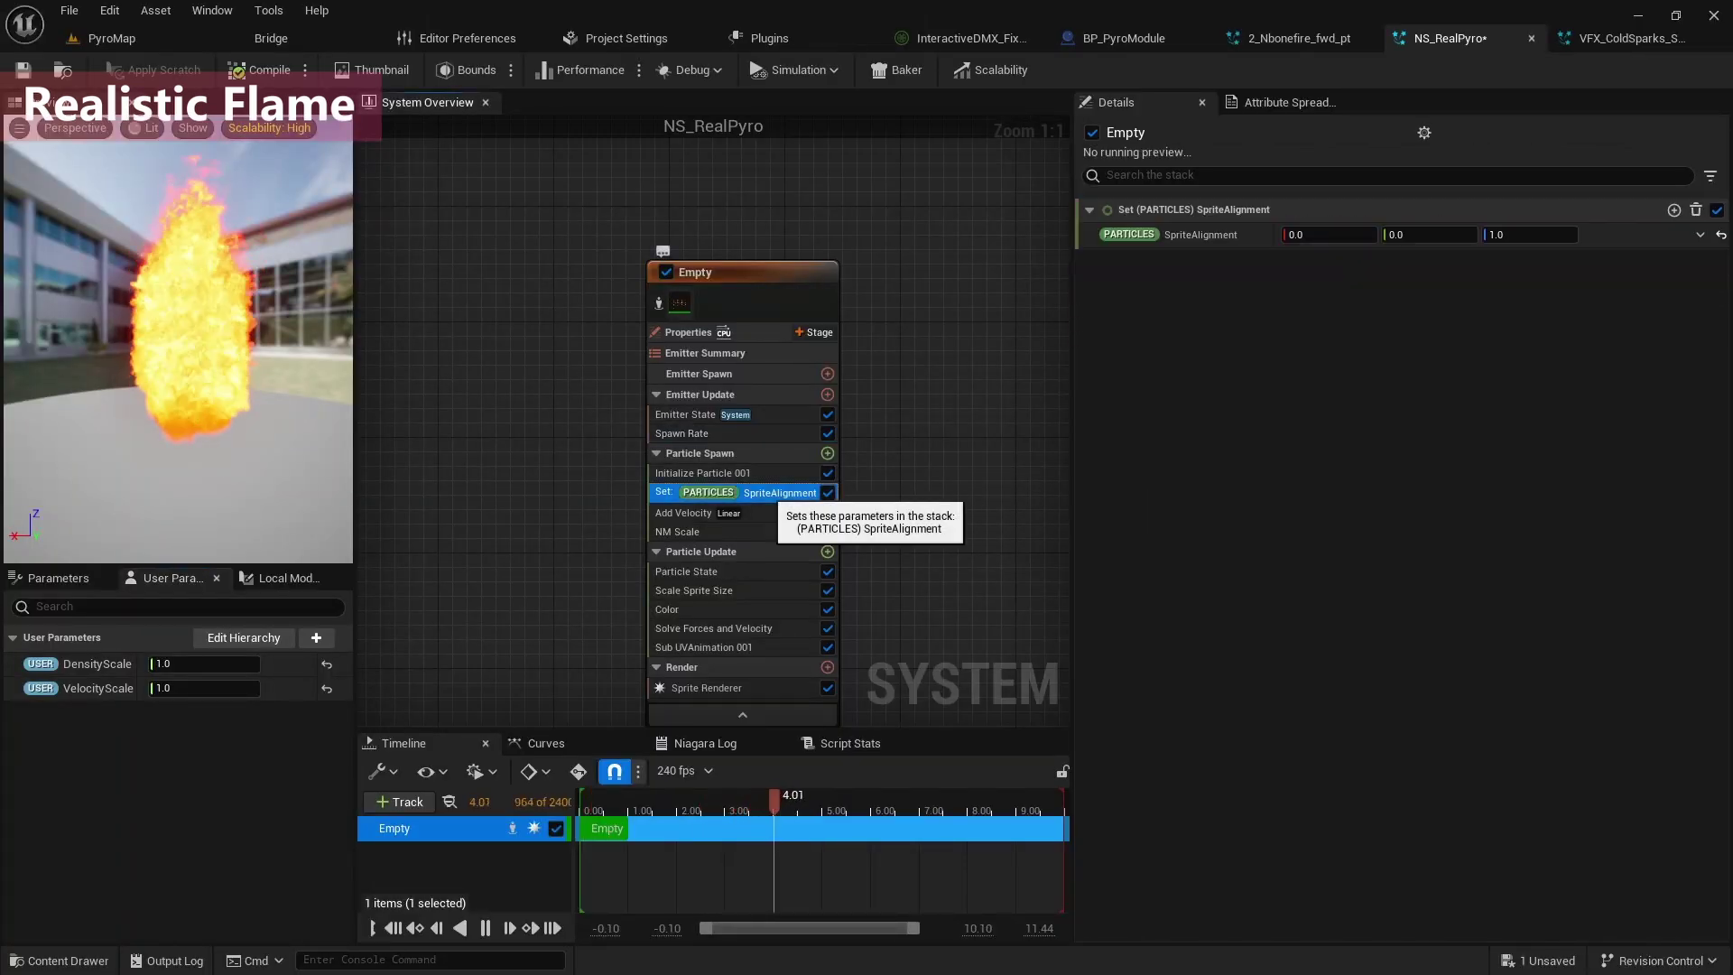
{"action": "left_click", "coordinate": [722, 513]}
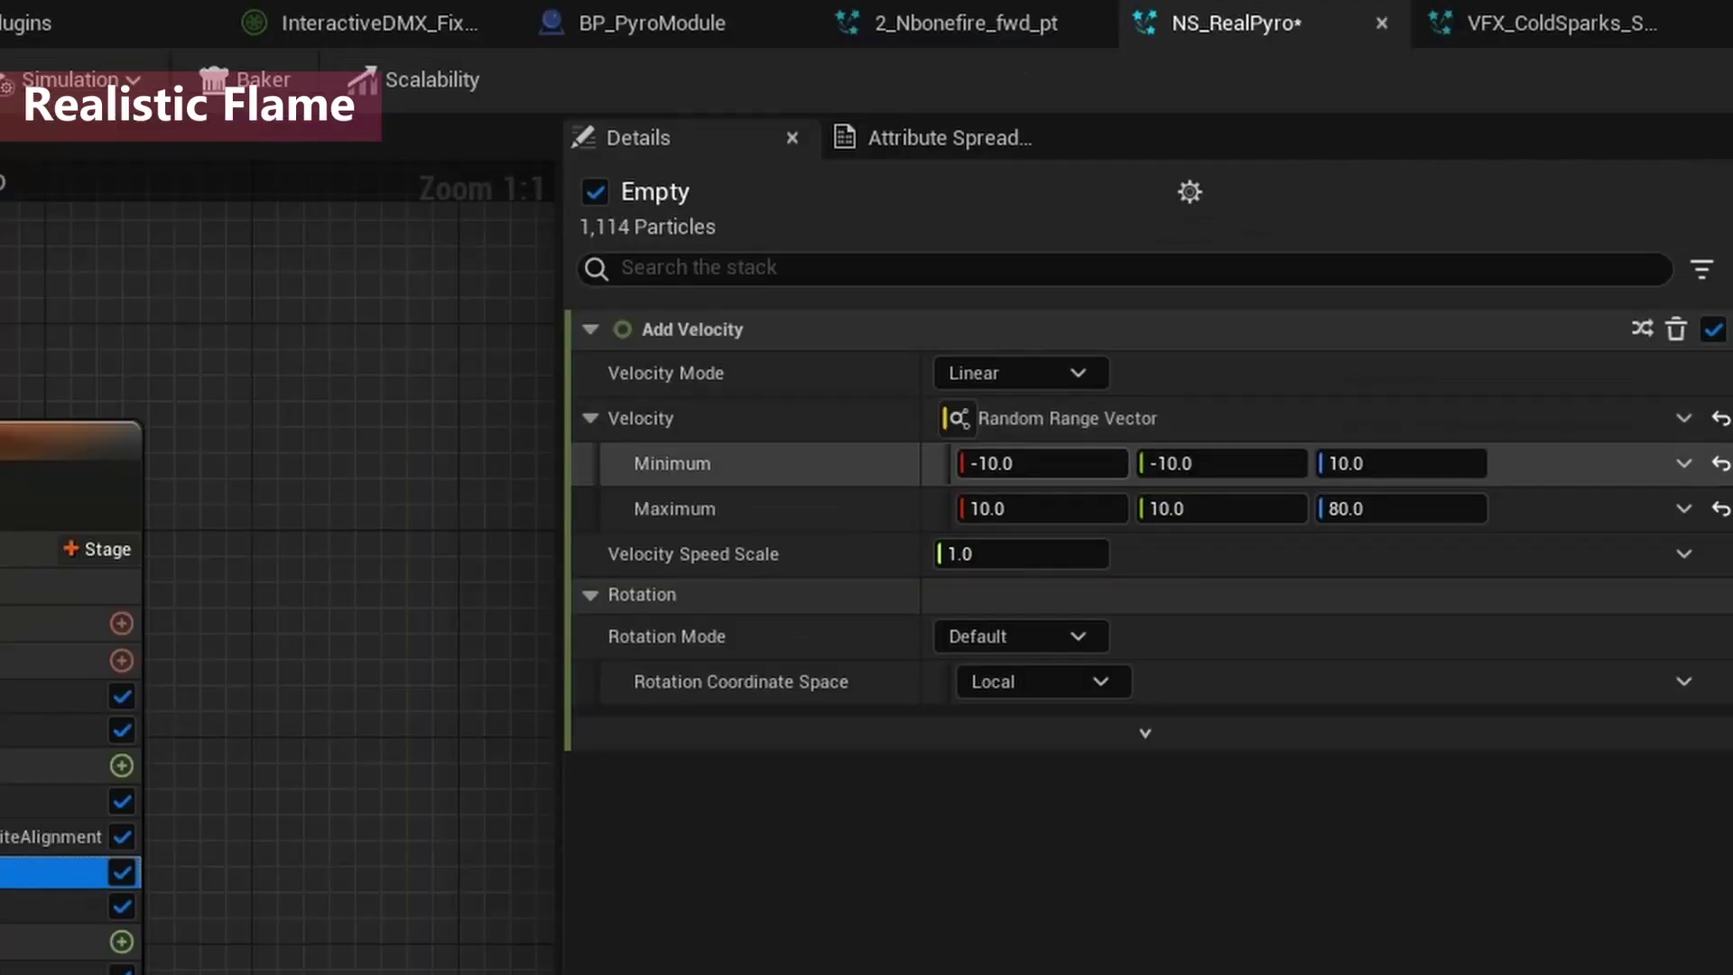
{"action": "left_click", "coordinate": [1096, 463]}
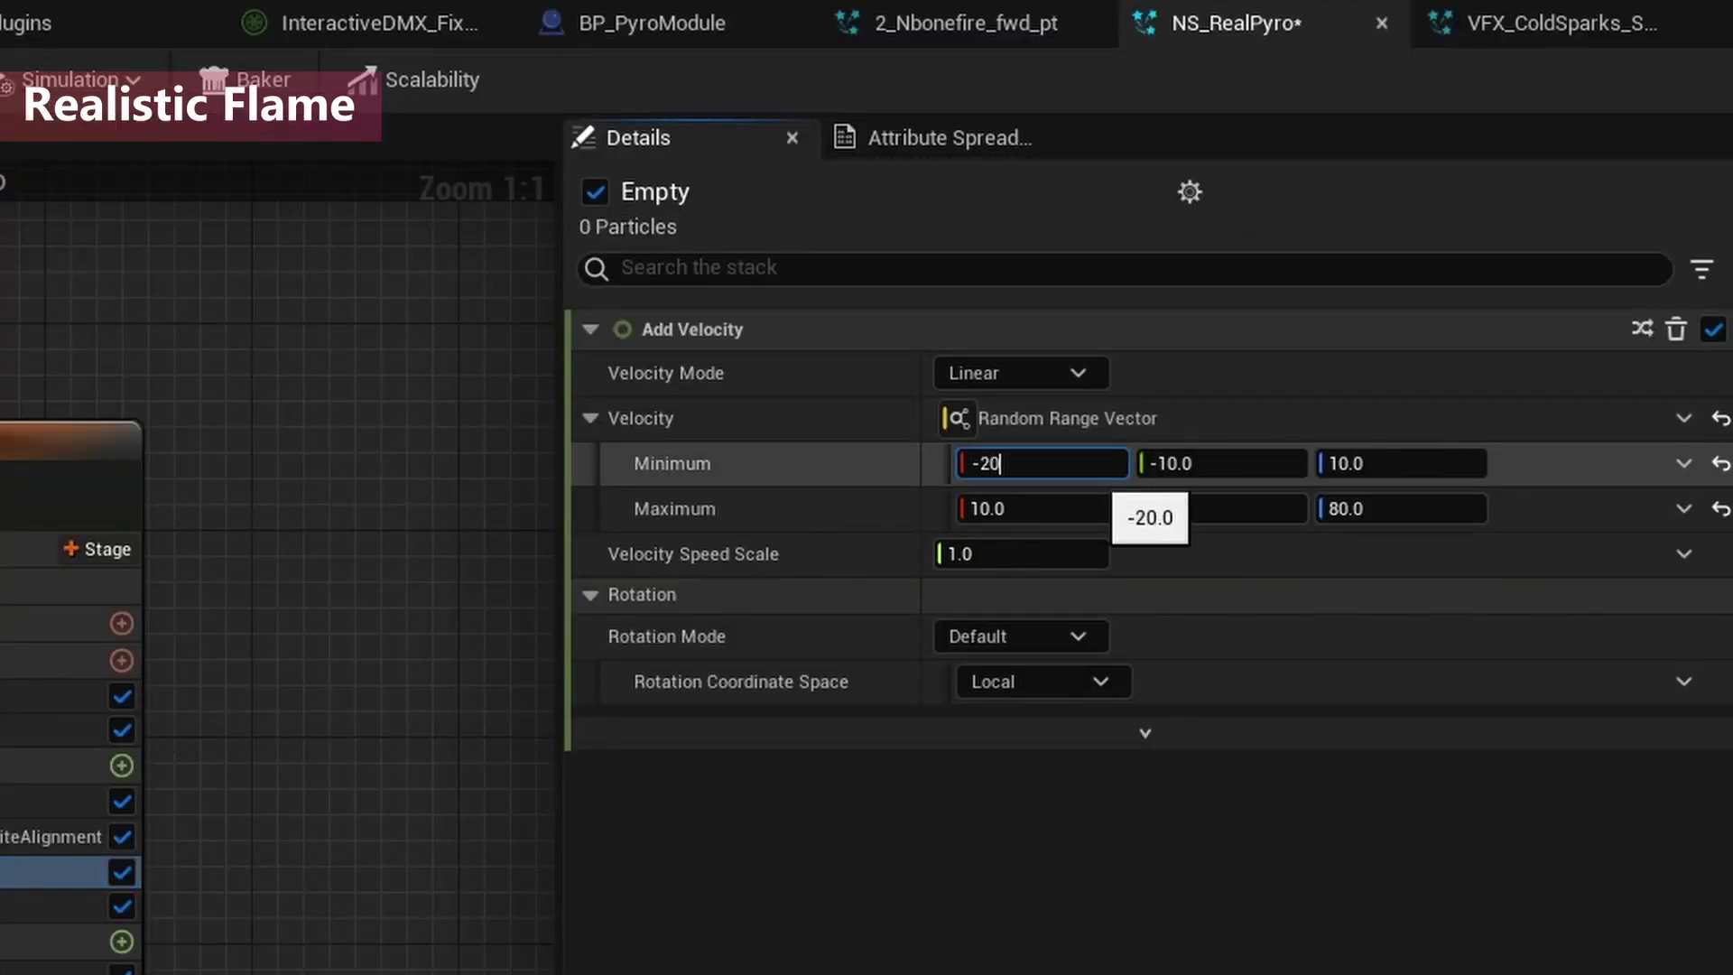
{"action": "type", "text": "-20"}
{"action": "left_click", "coordinate": [1075, 507]}
{"action": "left_click", "coordinate": [1201, 463]}
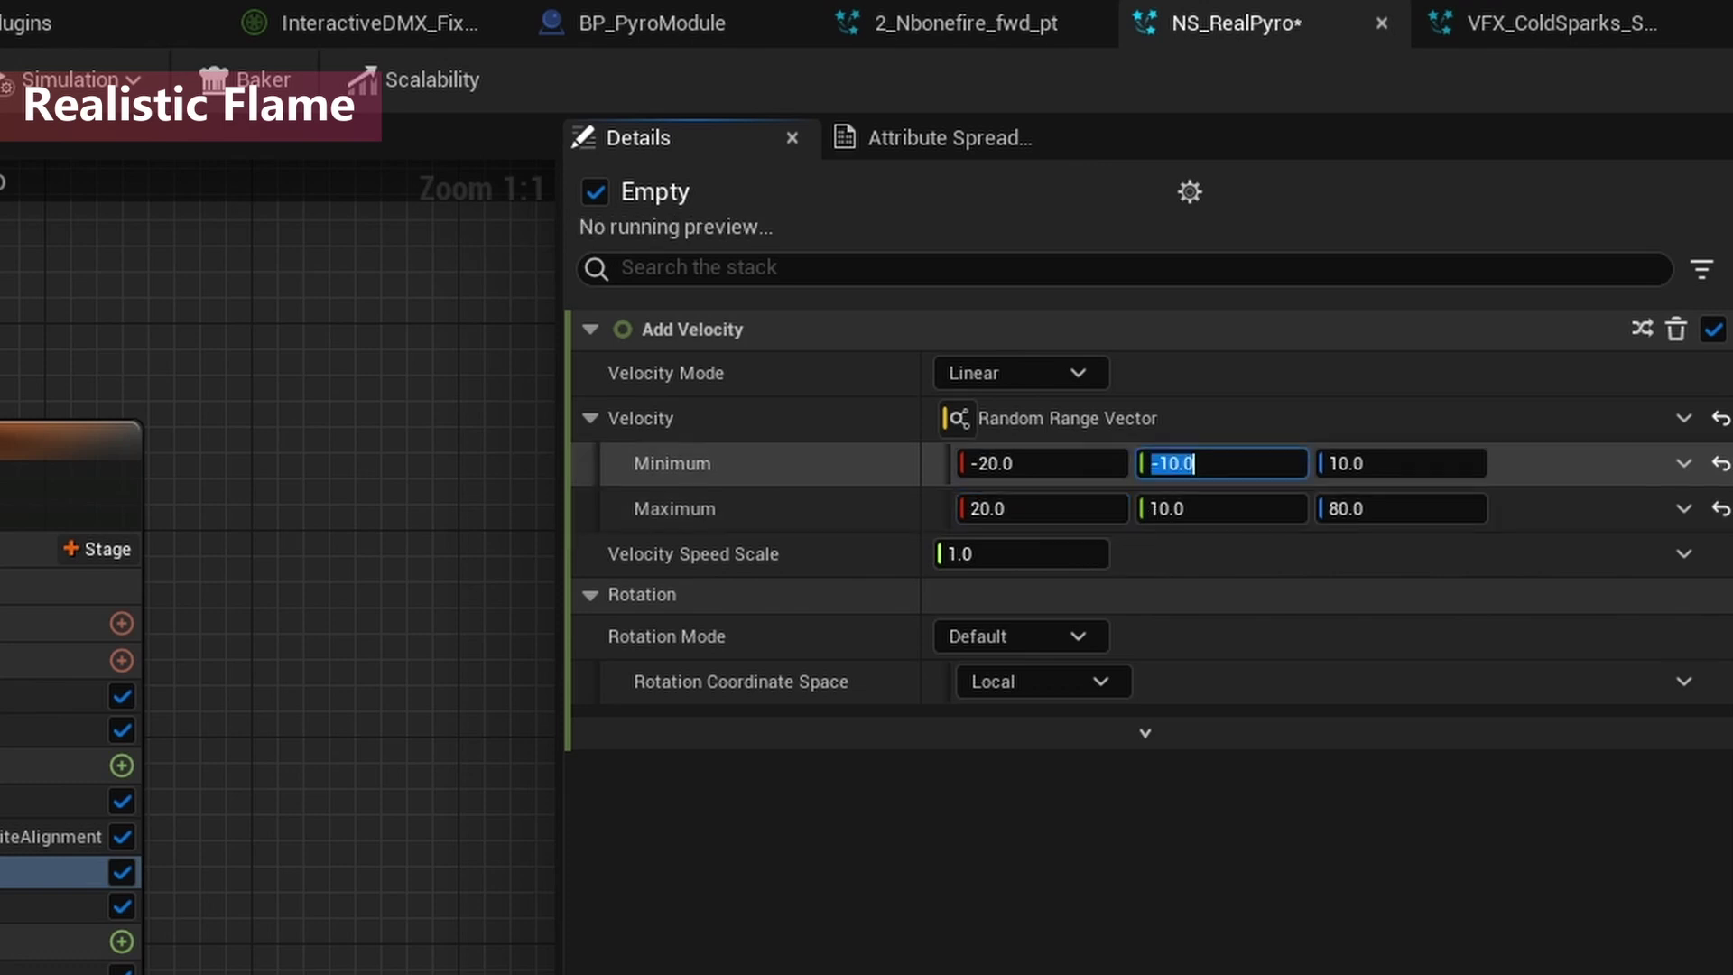
{"action": "type", "text": "-20"}
{"action": "left_click", "coordinate": [1201, 508]}
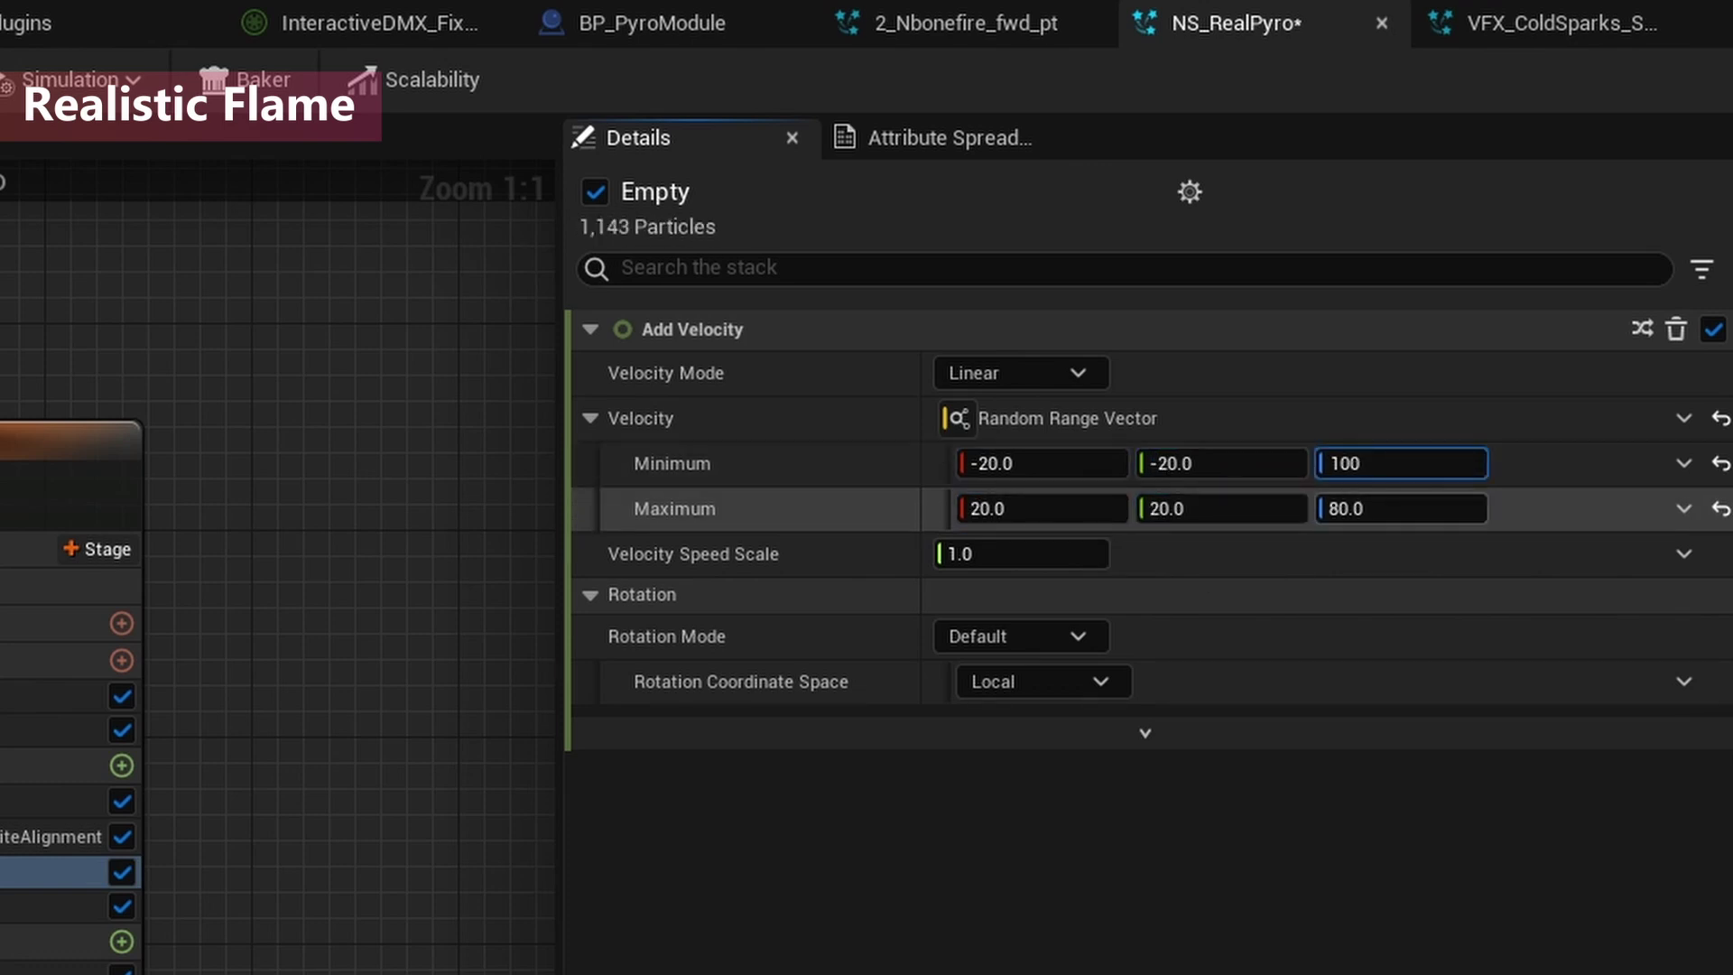
{"action": "left_click", "coordinate": [1394, 506]}
{"action": "type", "text": "450"}
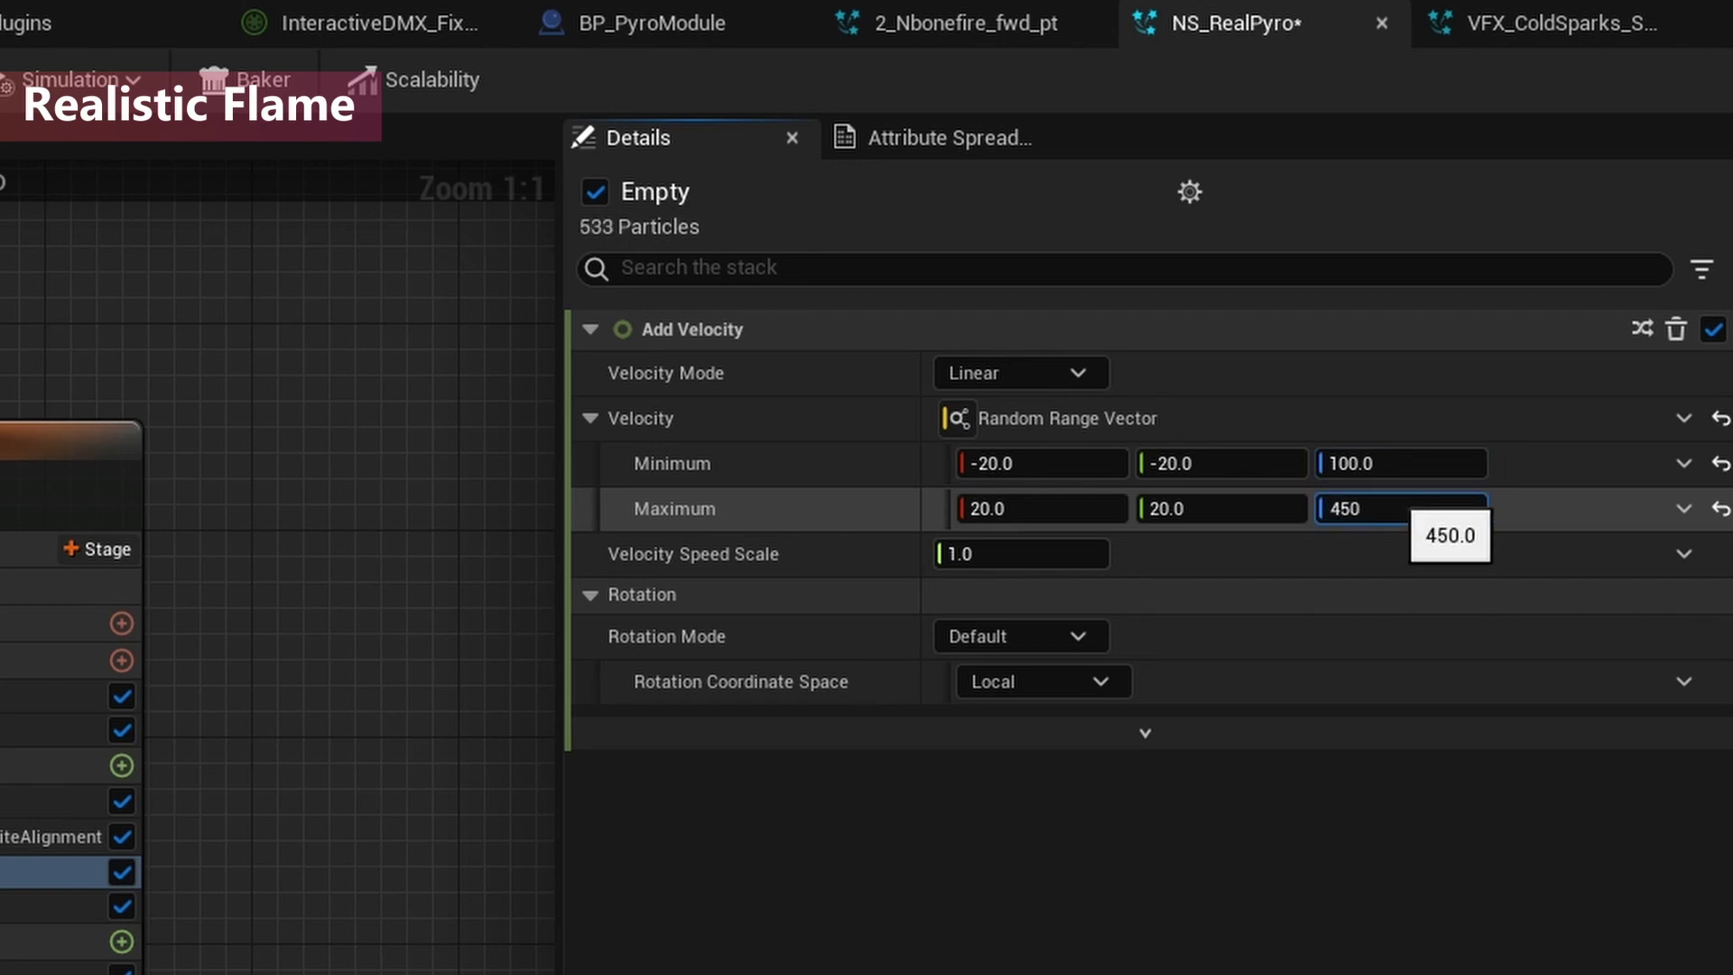
Link the Add Velocity module's Velocity Speed Scale to the VelocityScale user parameter.
{"action": "key", "text": "Return"}
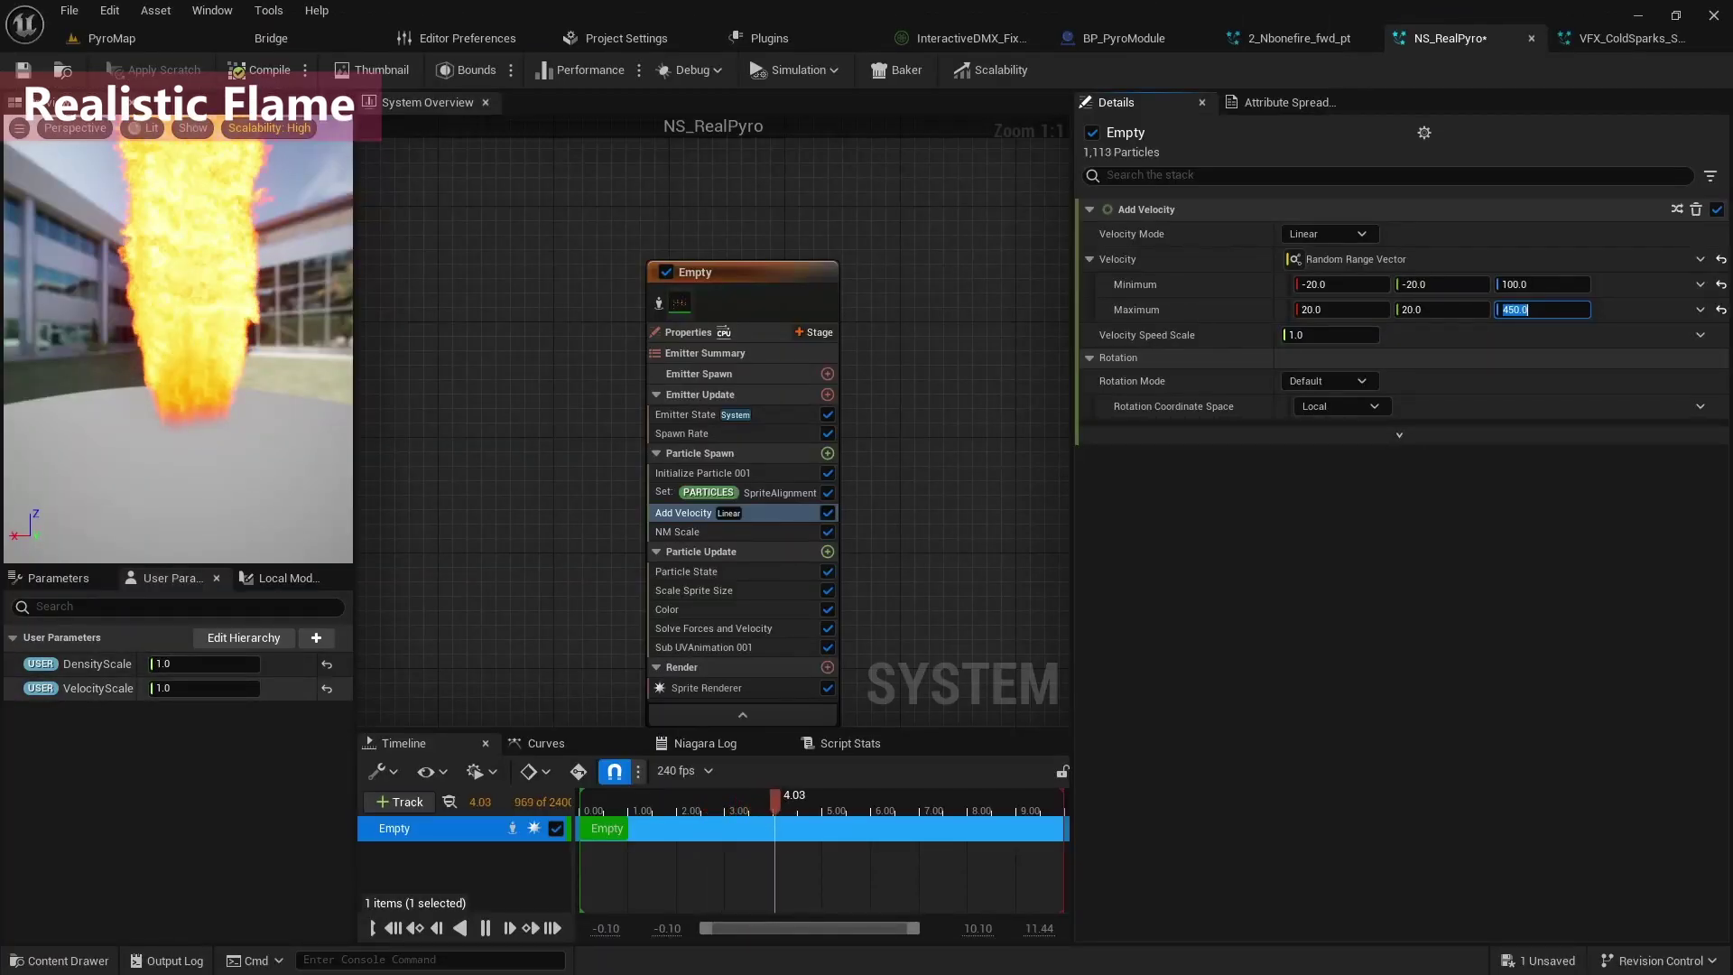
{"action": "left_click_drag", "start_coordinate": [97, 688], "coordinate": [1334, 337]}
Set the Scale Sprite Size curve's key at time 0 to 1 and its key at time 1 to 5.
{"action": "left_click", "coordinate": [755, 473]}
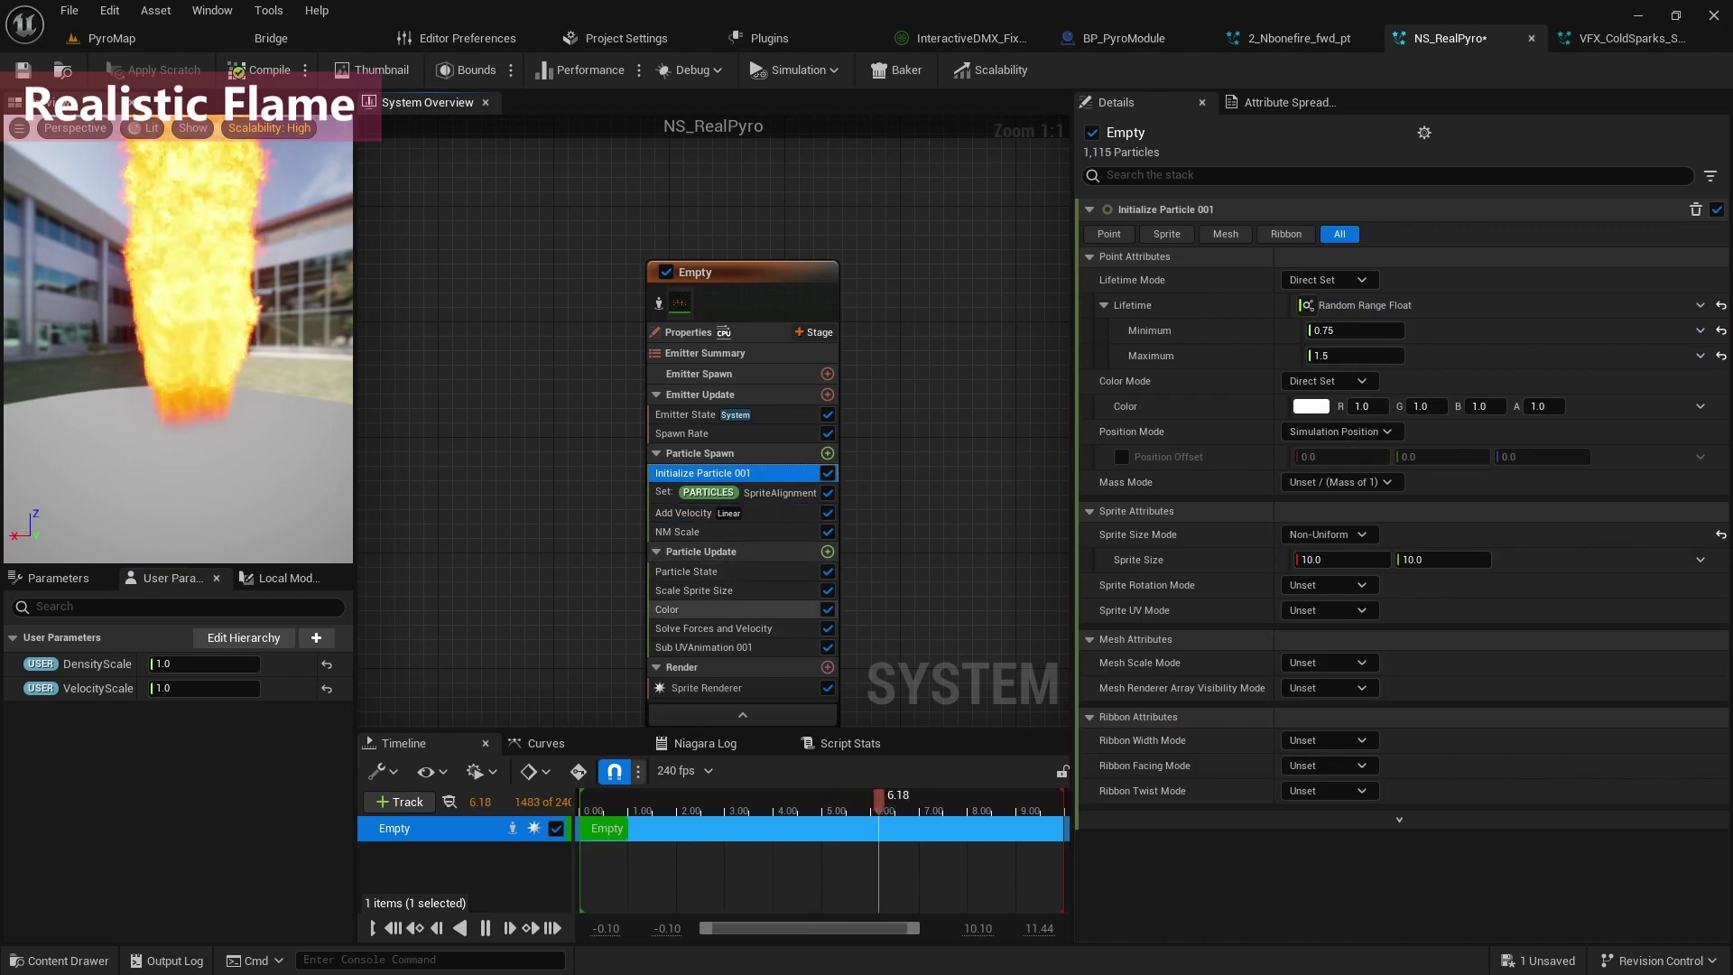
{"action": "left_click", "coordinate": [740, 592]}
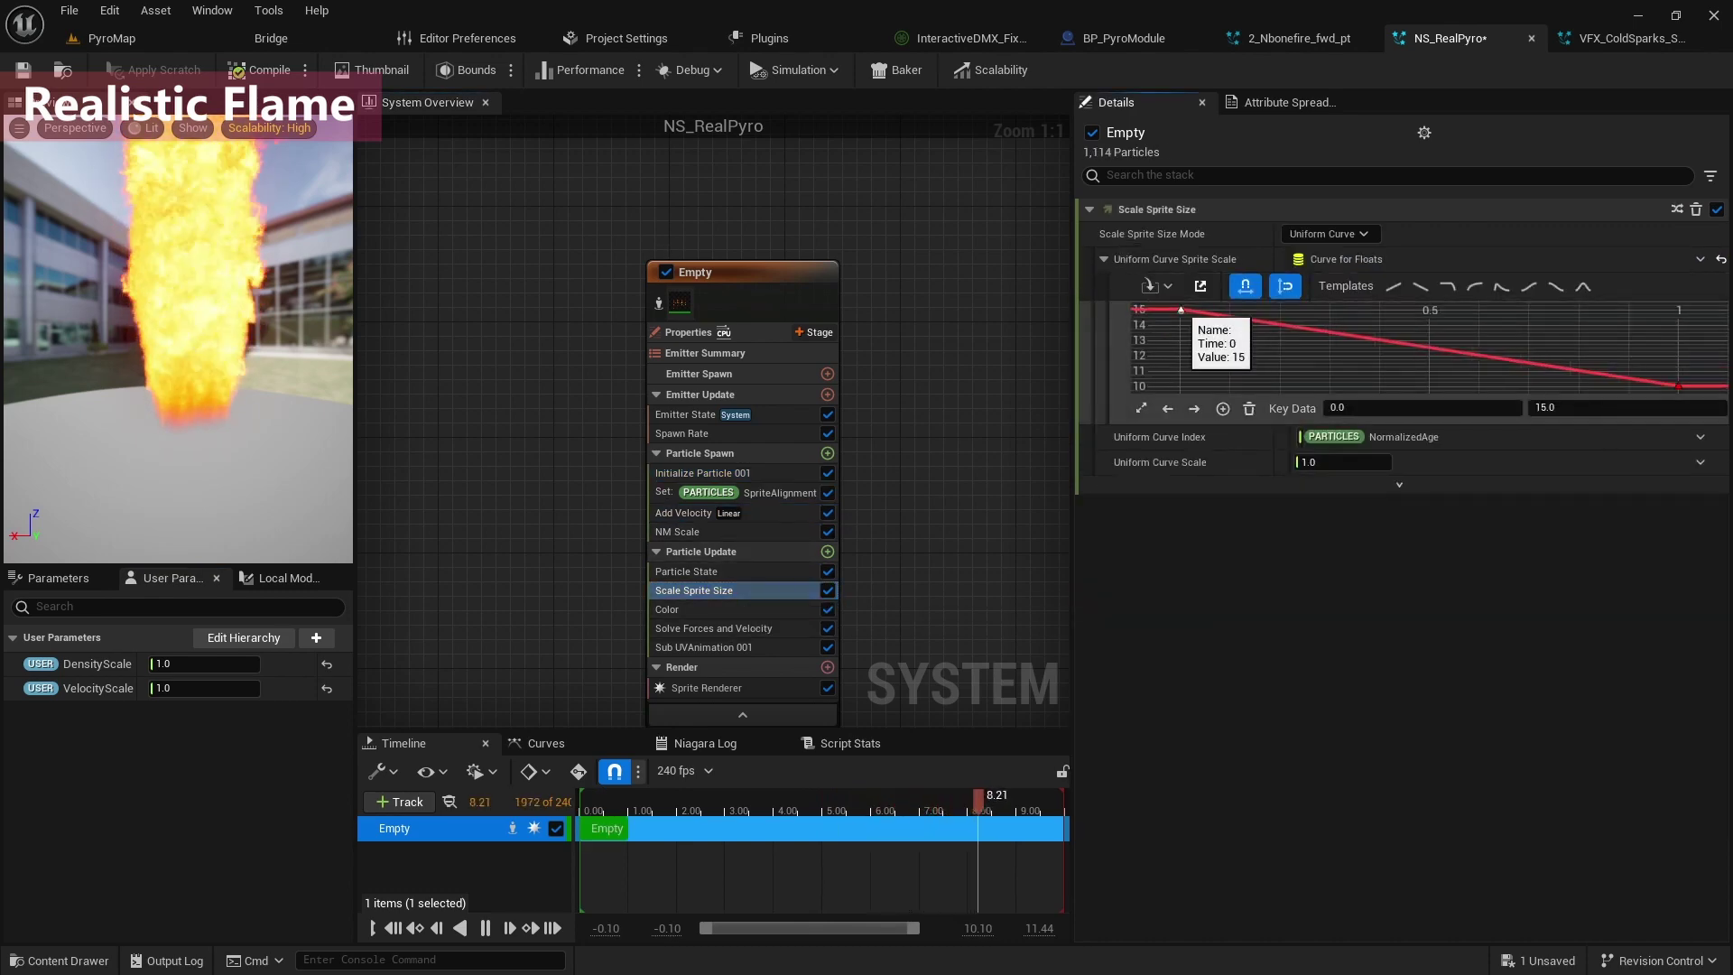
{"action": "left_click", "coordinate": [1181, 310]}
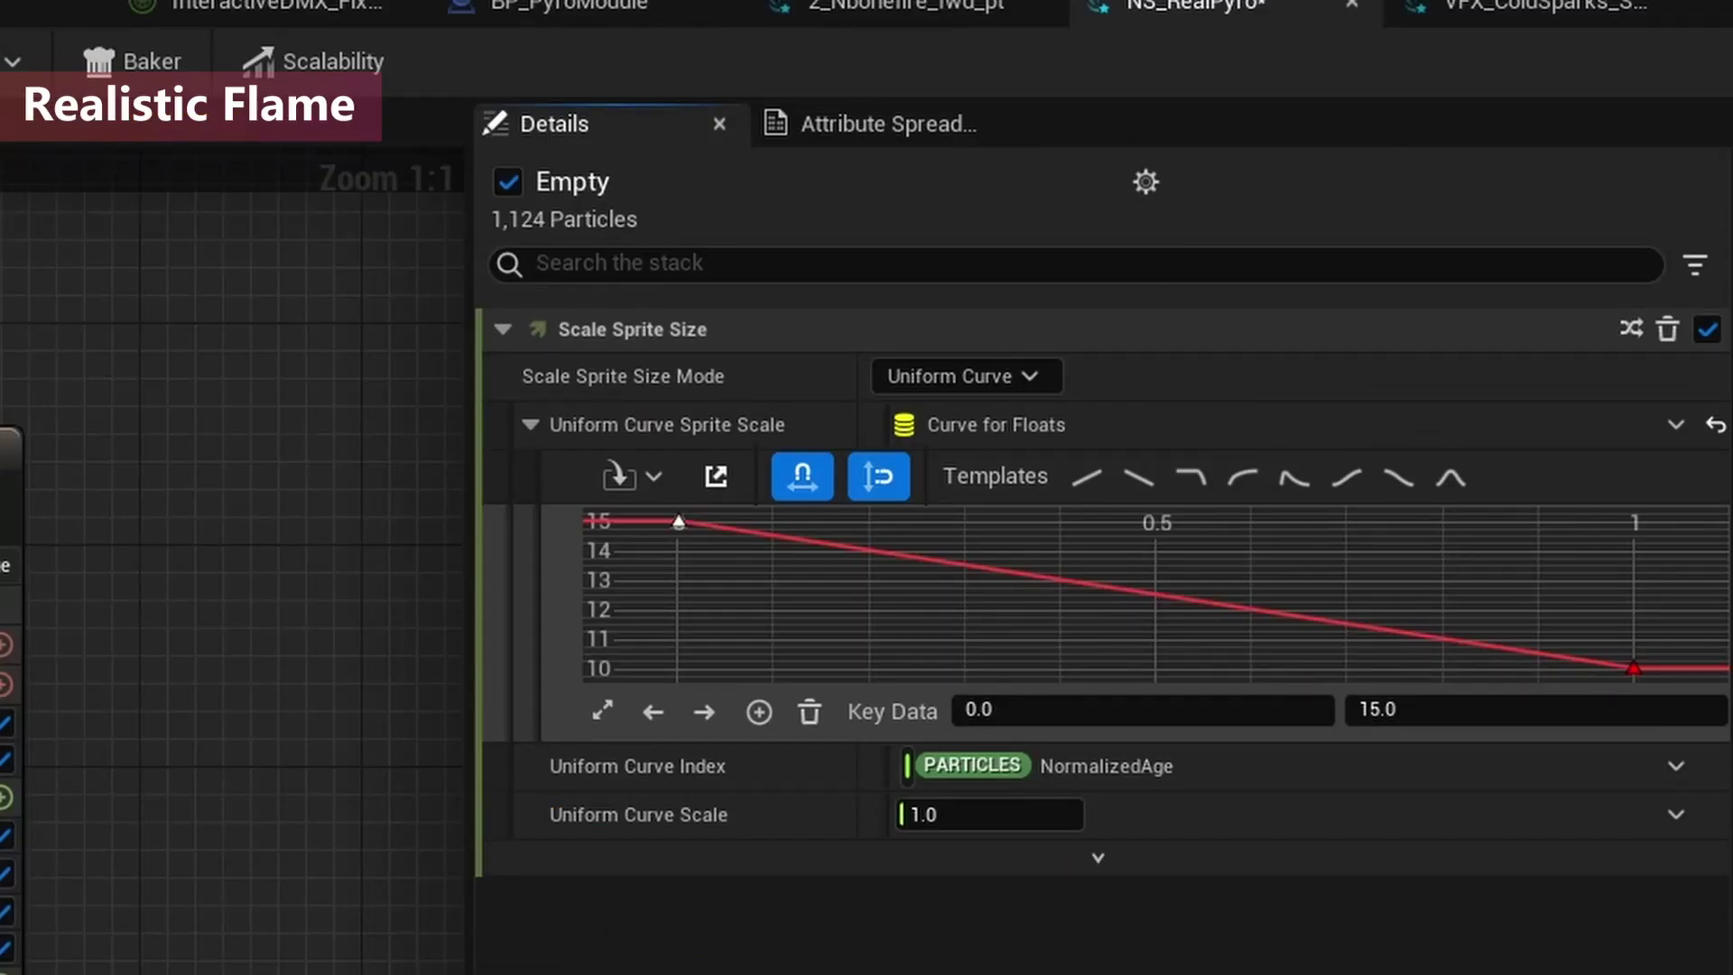
{"action": "left_click", "coordinate": [1470, 713]}
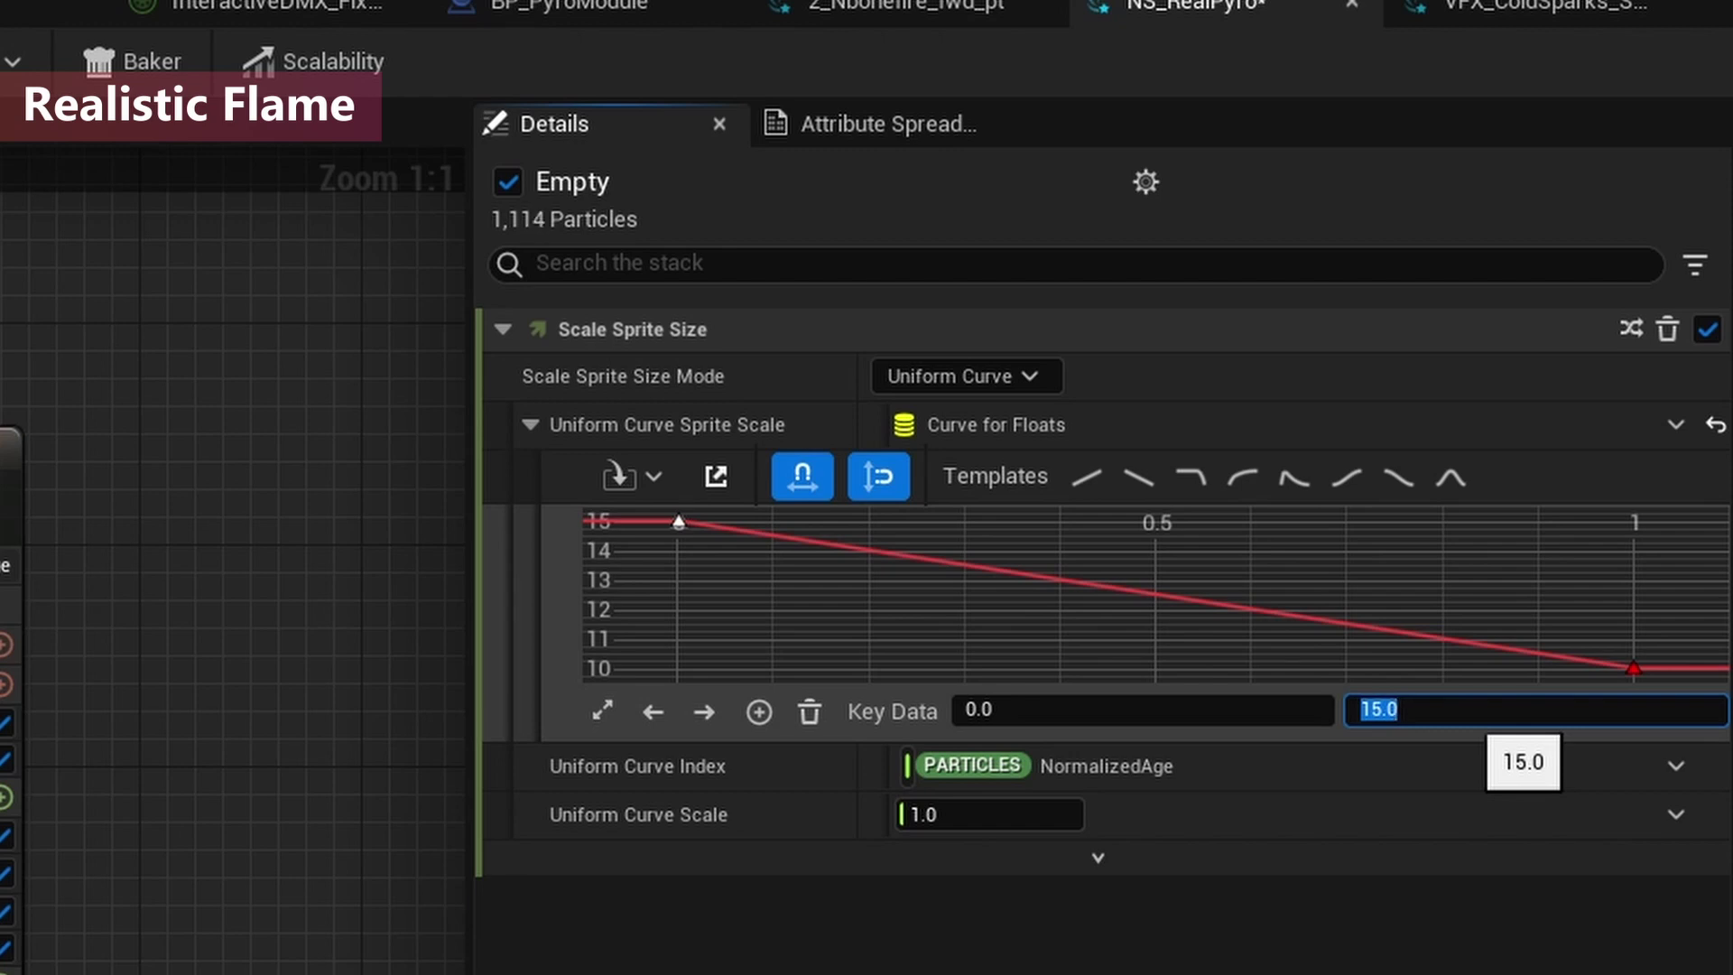
{"action": "key", "text": "Return"}
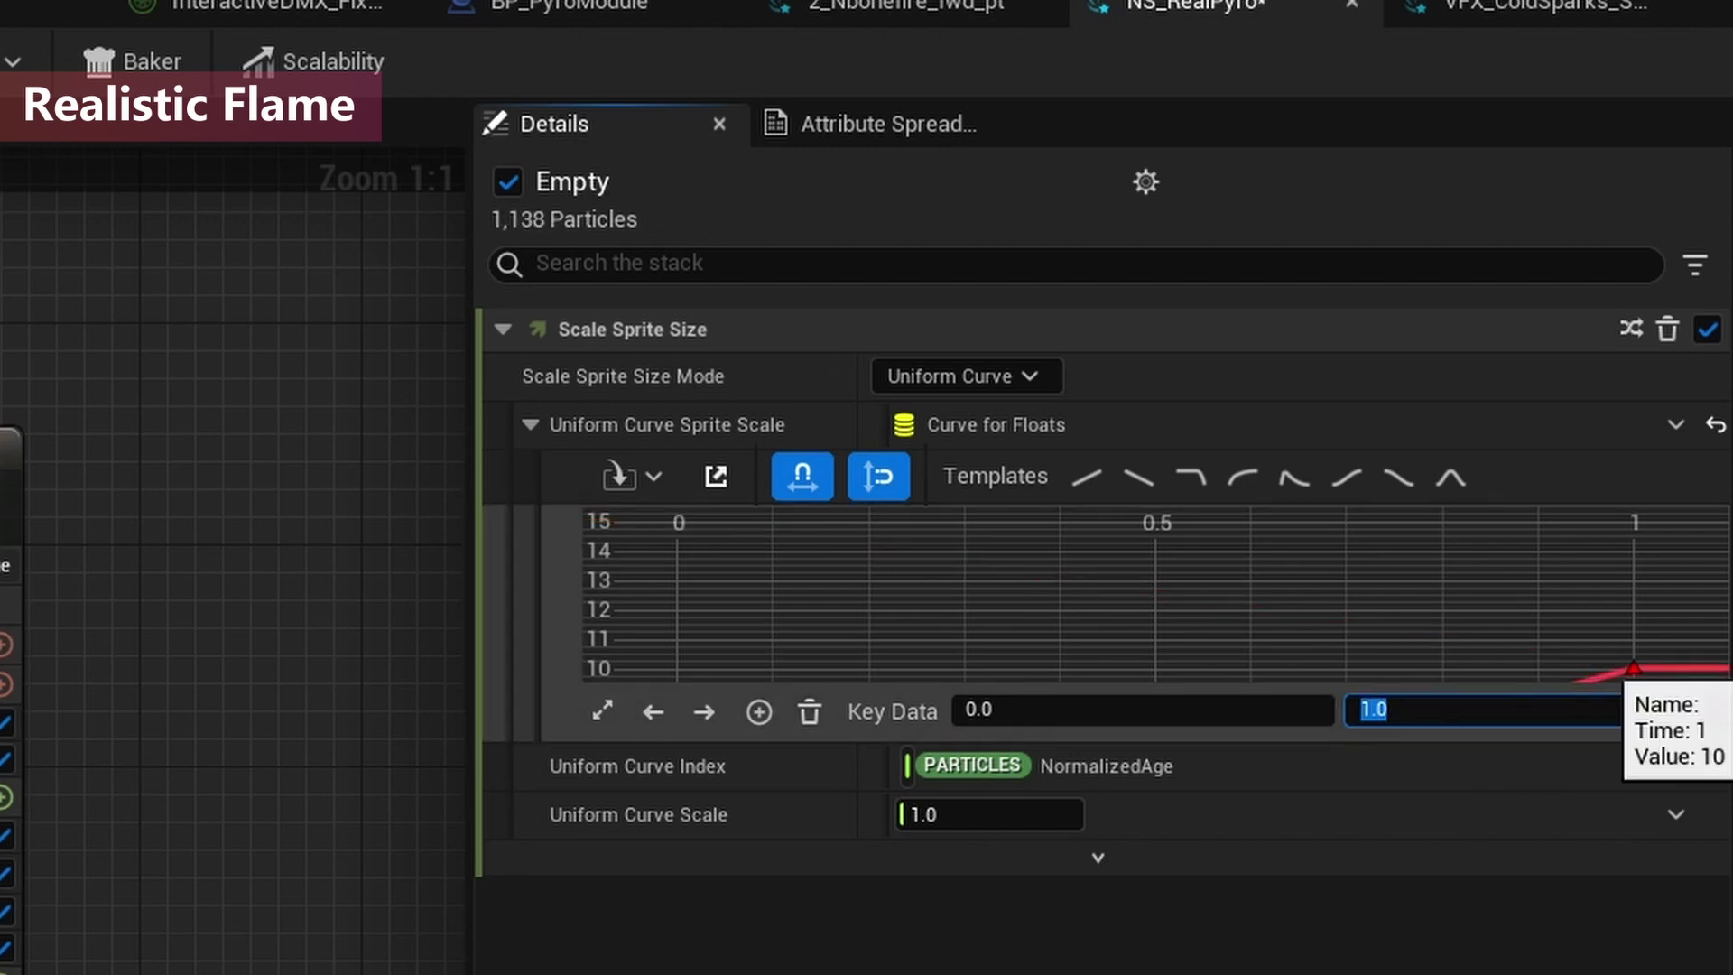
{"action": "left_click", "coordinate": [1634, 669]}
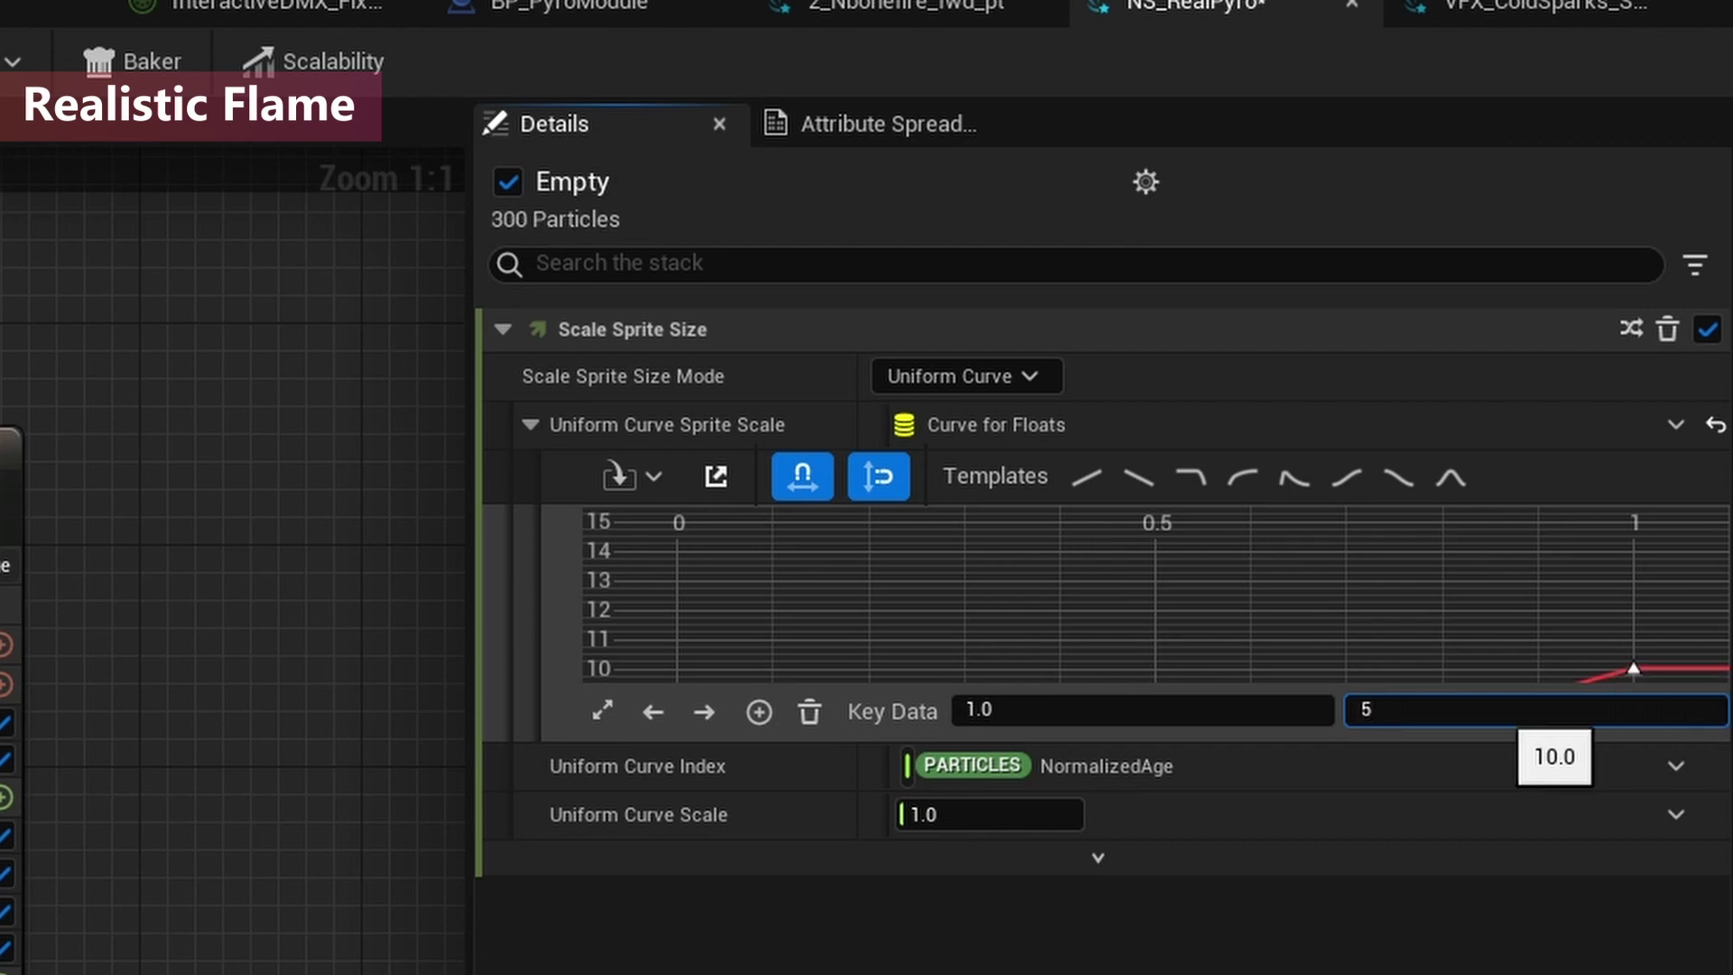
{"action": "type", "text": "5"}
{"action": "key", "text": "Return"}
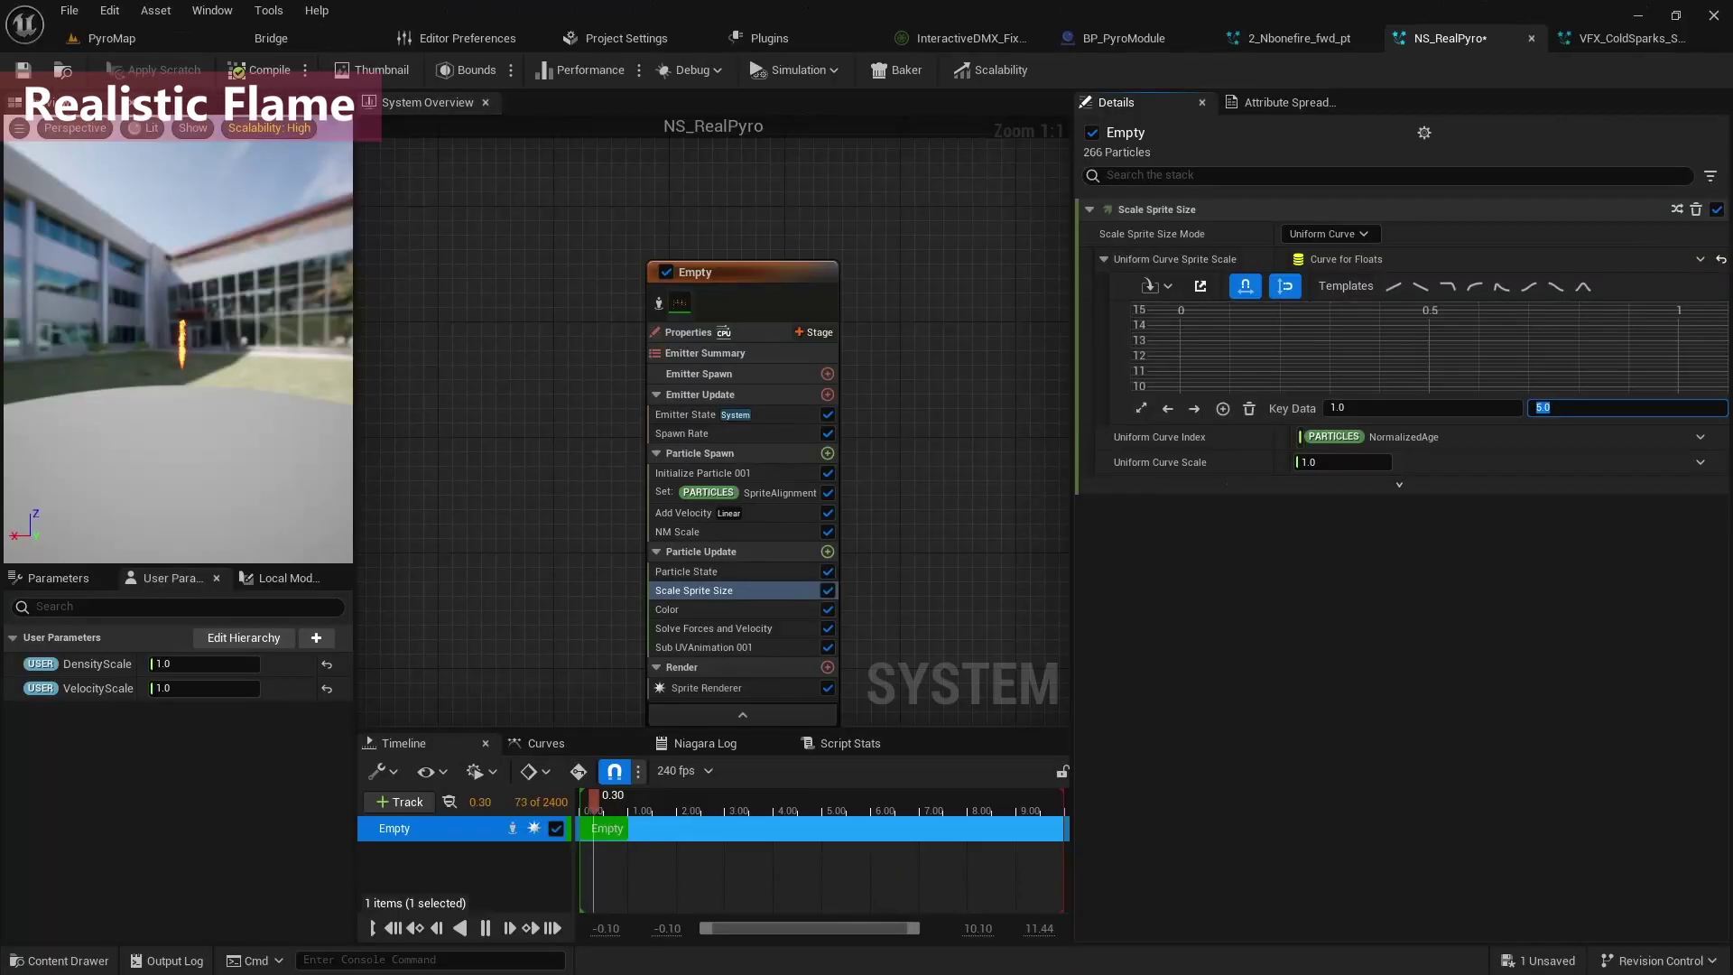
Add a Gravity Force module to the Empty emitter's Particle Update and define its gravity as Vector from Curve.
{"action": "left_click", "coordinate": [687, 610]}
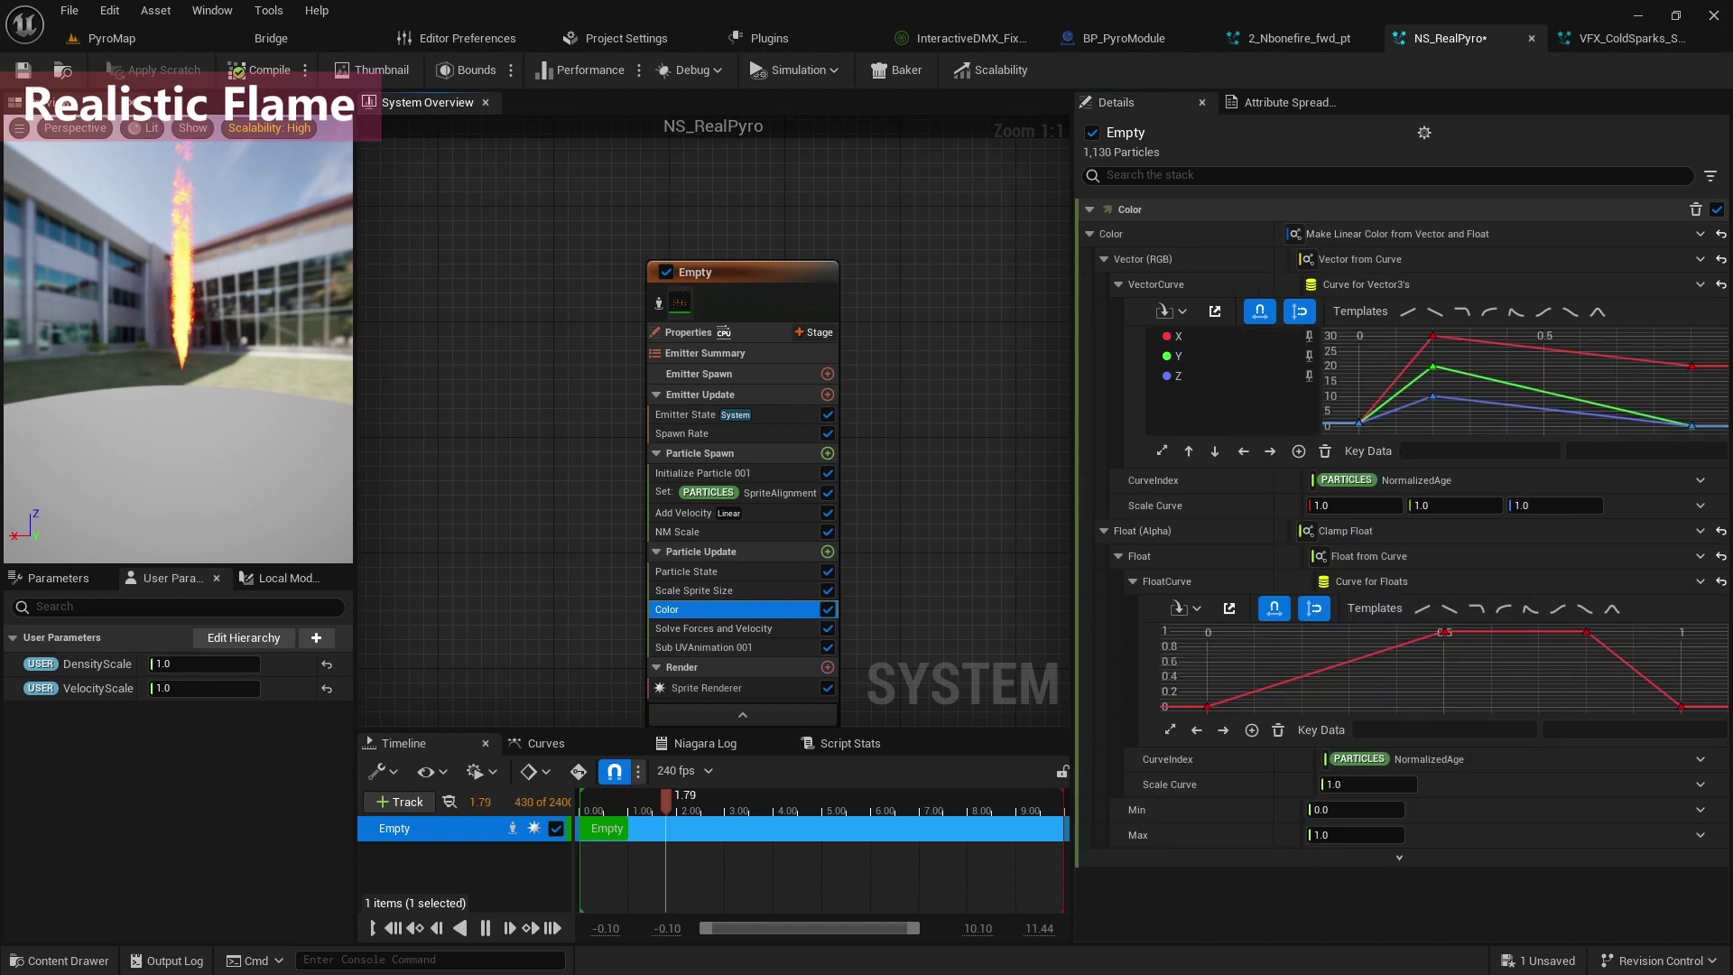
{"action": "left_click", "coordinate": [828, 552]}
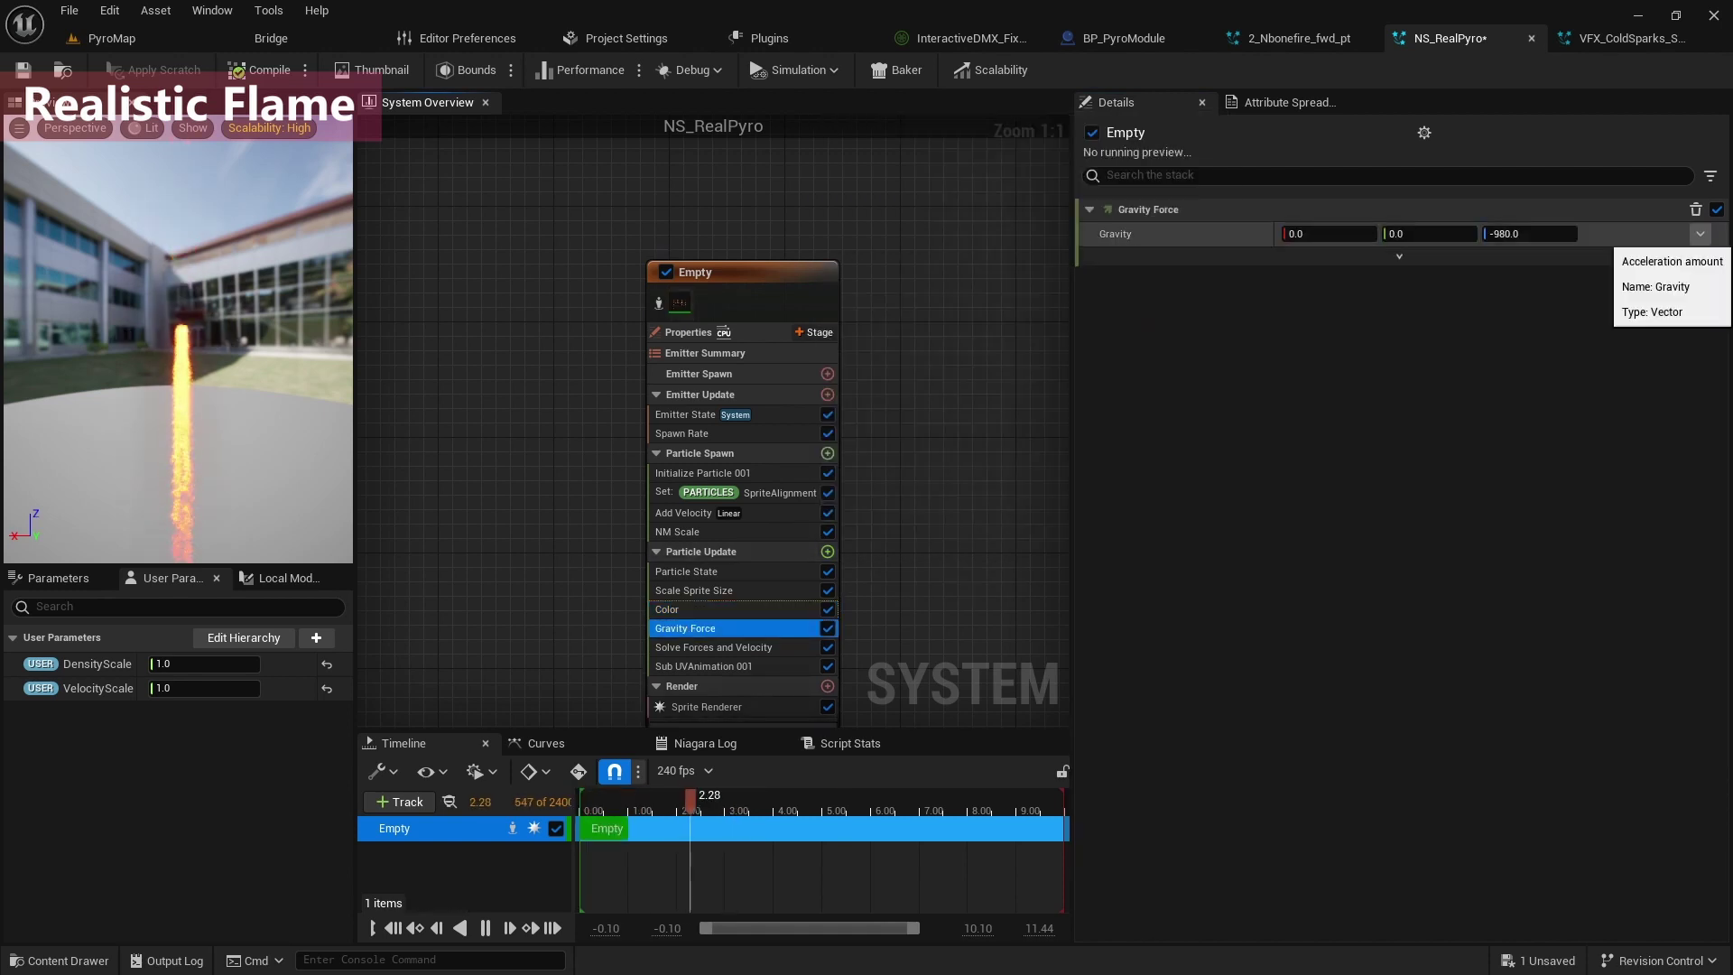
{"action": "left_click", "coordinate": [1701, 234]}
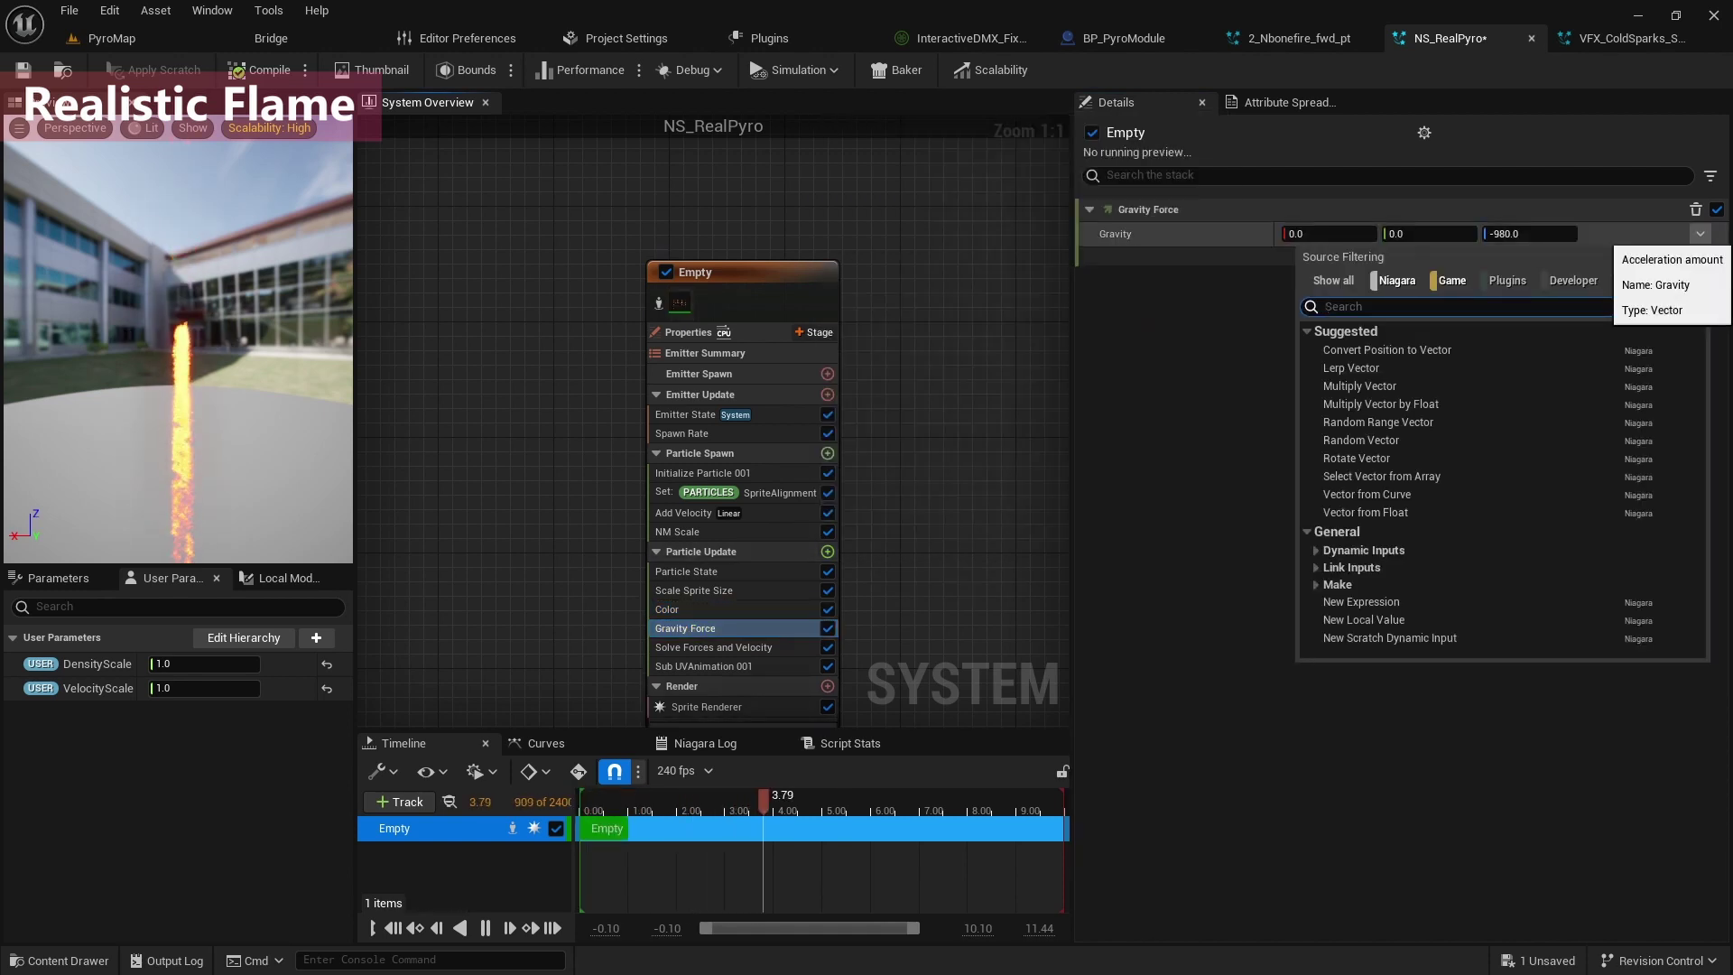
{"action": "left_click", "coordinate": [1367, 494]}
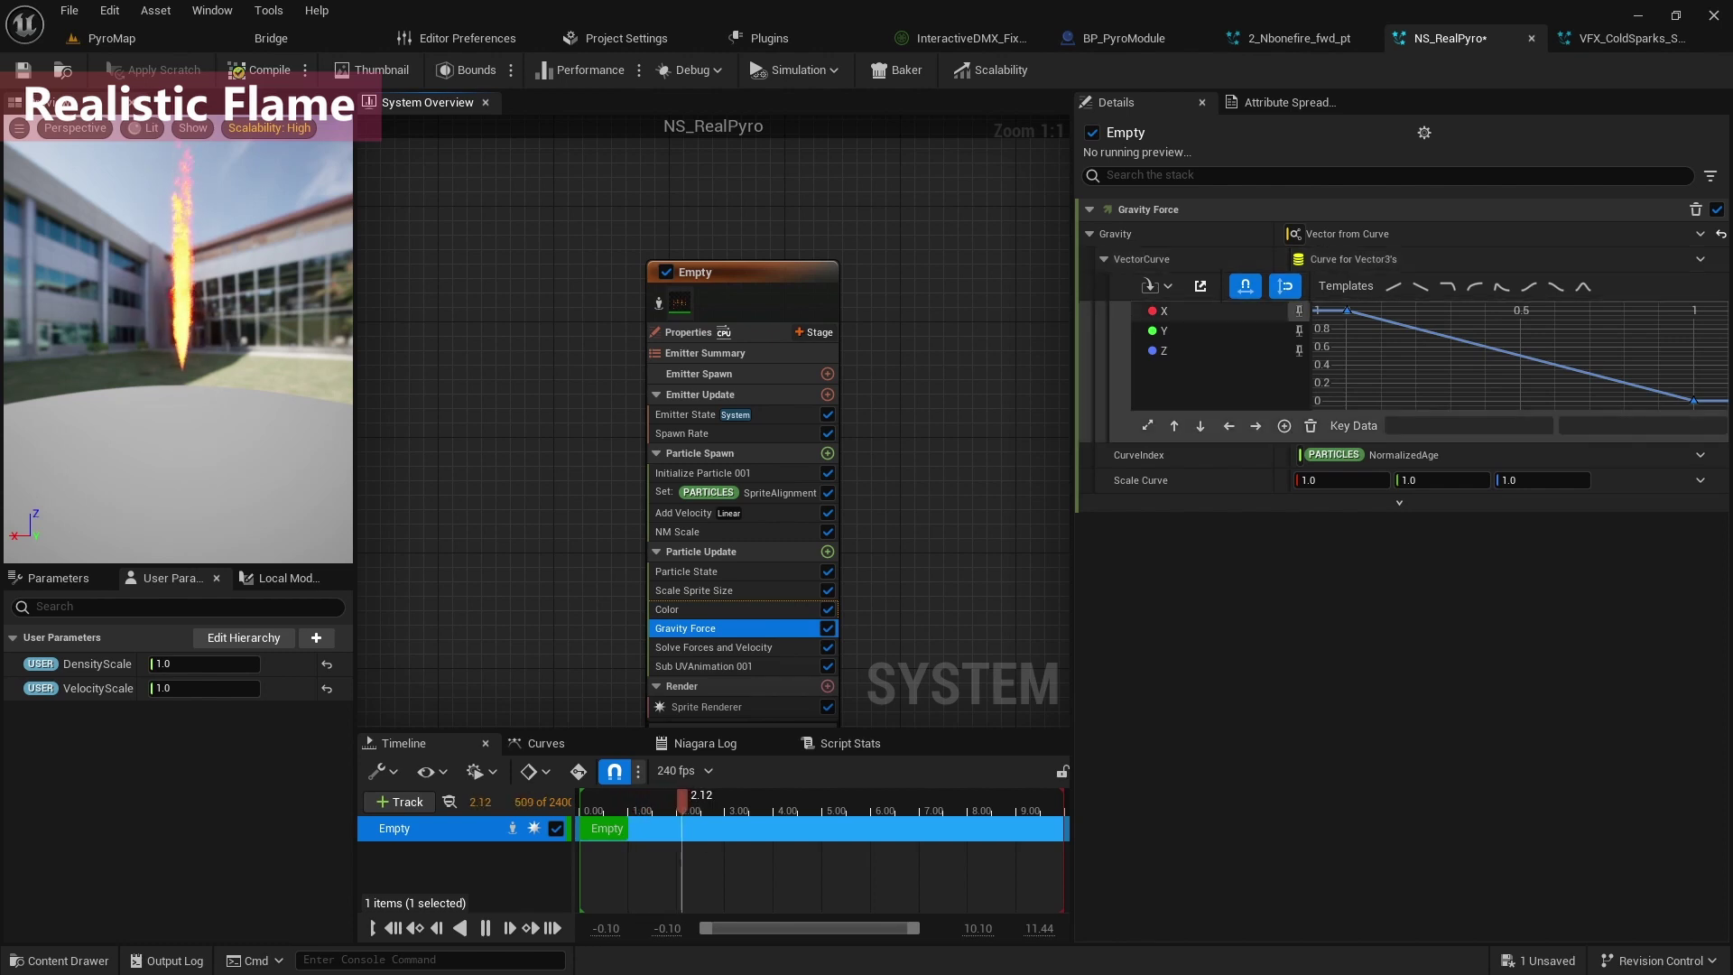
Set the time 0 keys of the gravity curve's X and Y channels to 0.
{"action": "left_click", "coordinate": [1299, 350]}
{"action": "left_click", "coordinate": [1299, 330]}
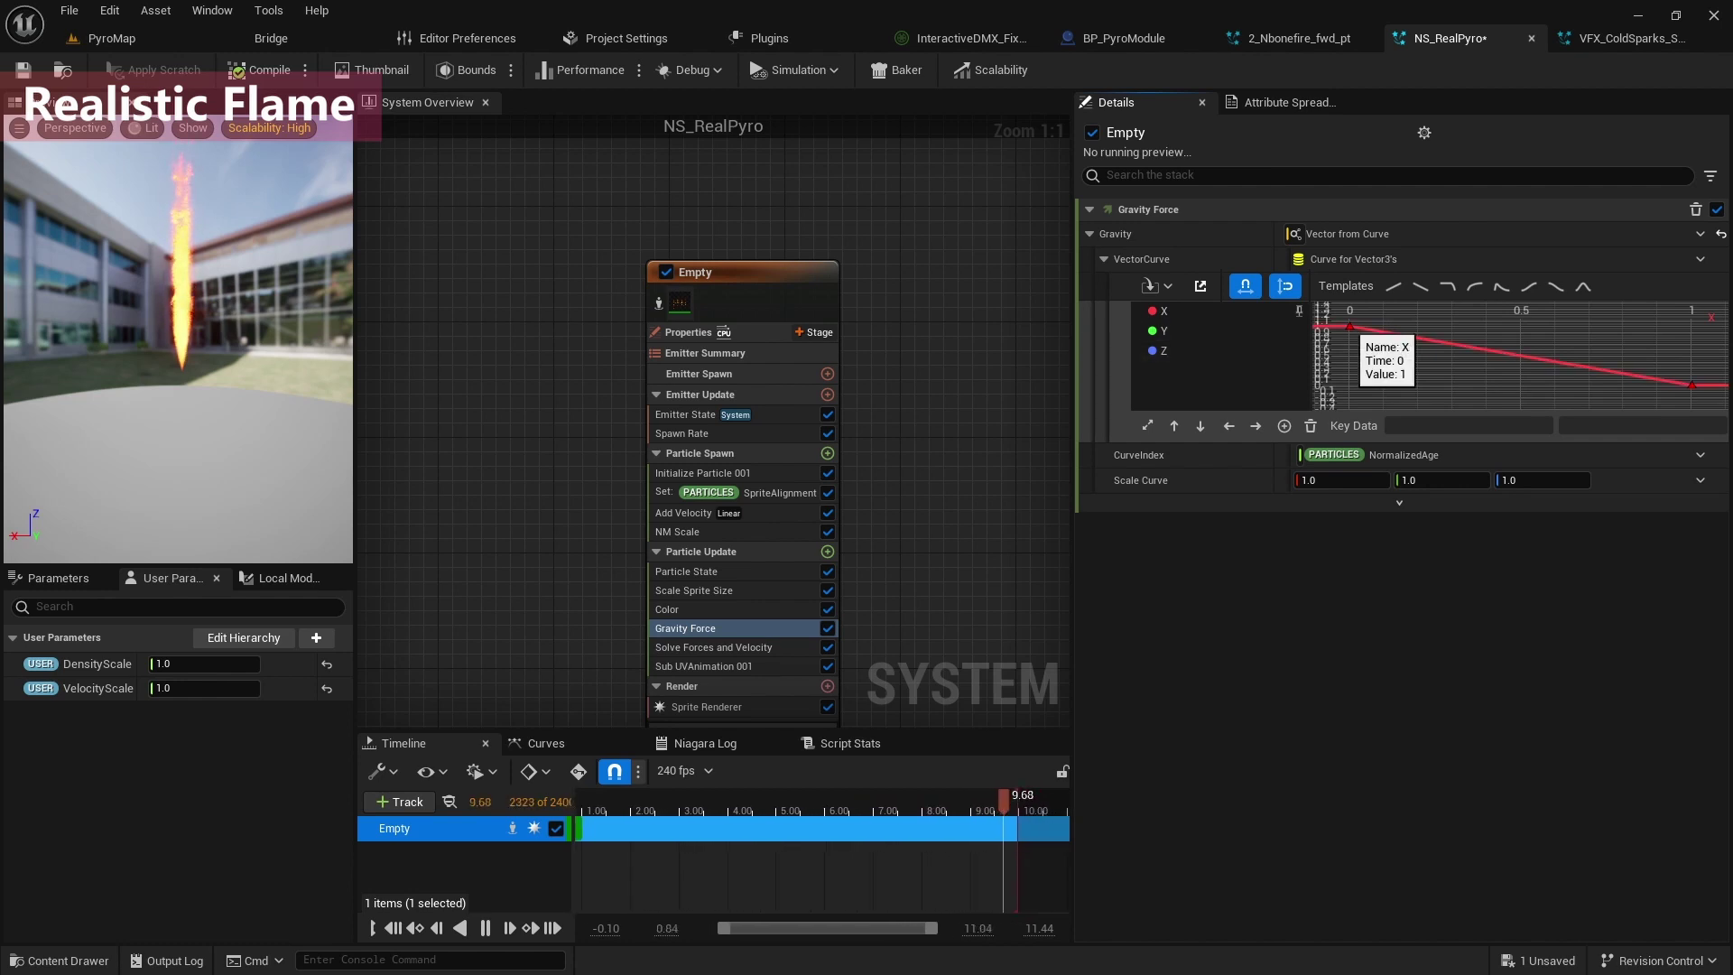
{"action": "left_click", "coordinate": [1351, 327]}
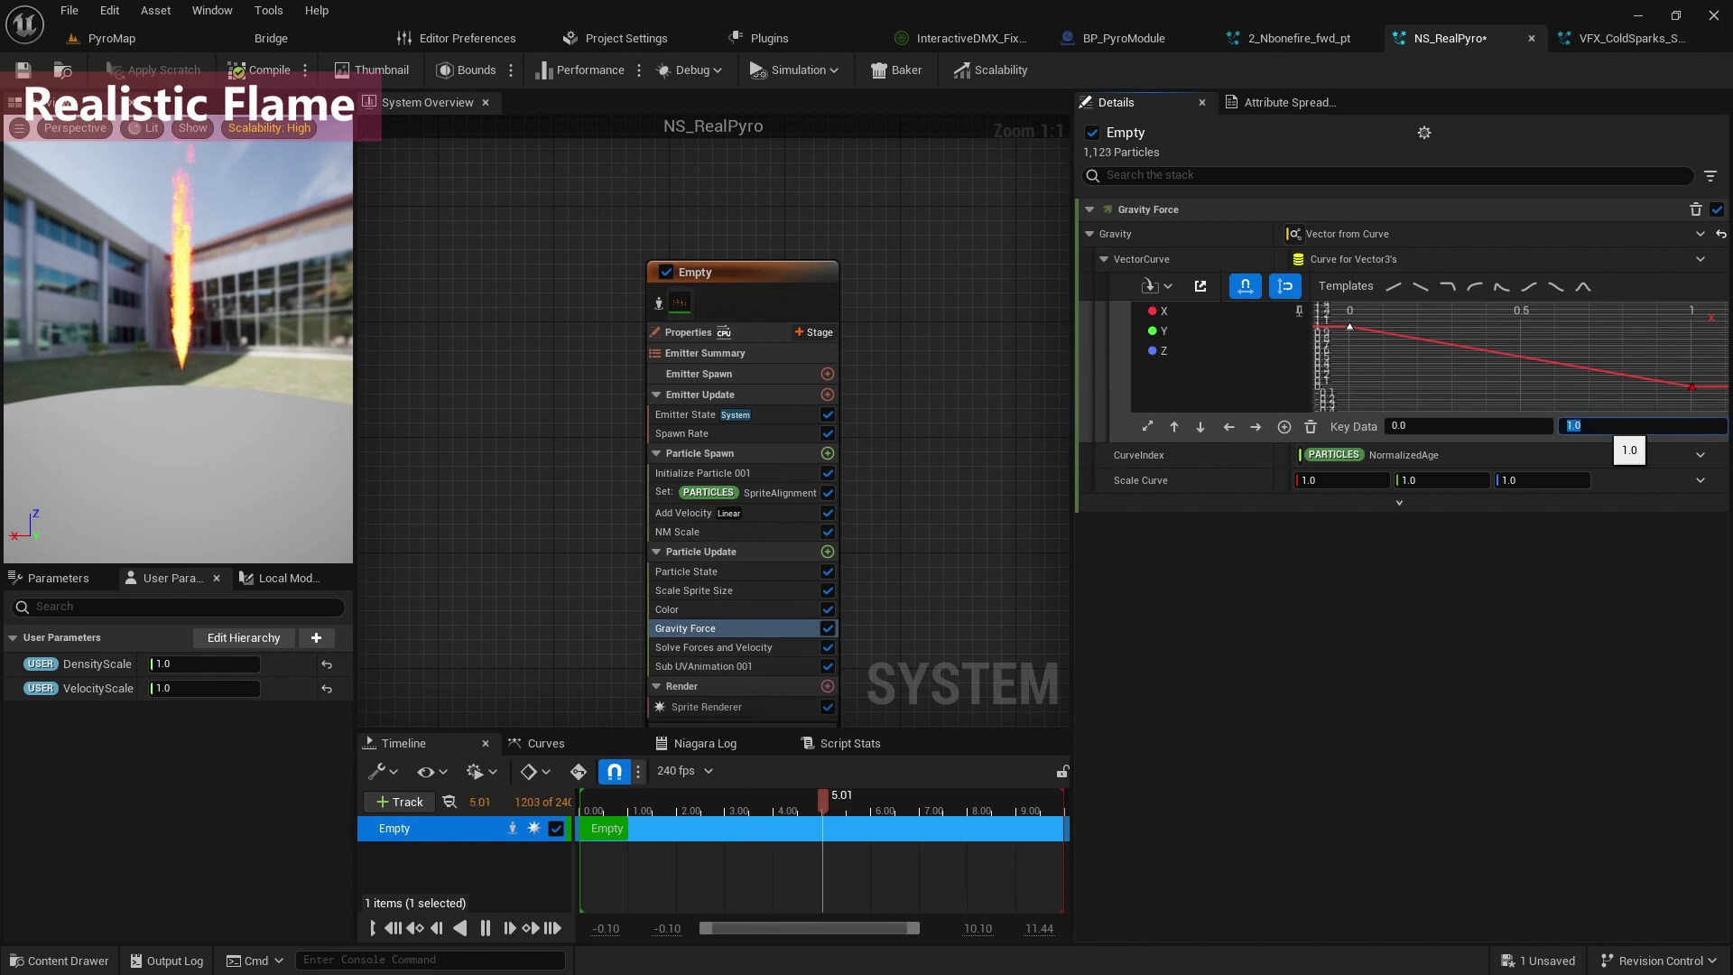
{"action": "key", "text": "Return"}
{"action": "left_click", "coordinate": [1174, 330]}
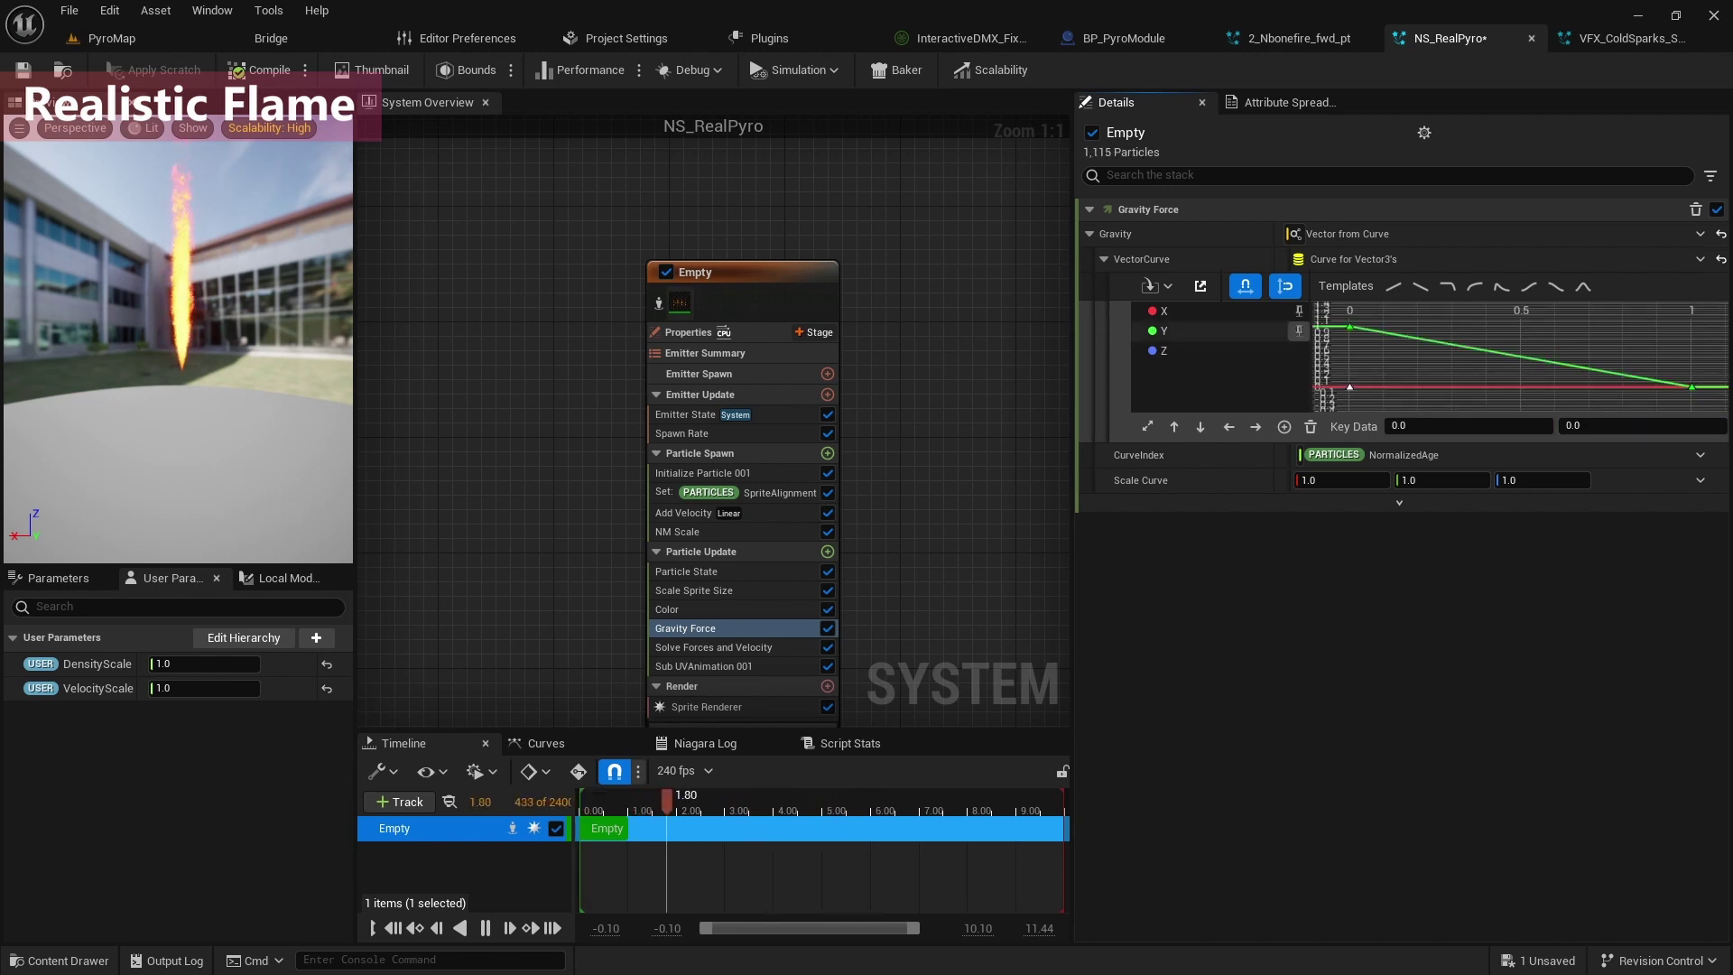
{"action": "left_click", "coordinate": [1351, 327]}
{"action": "left_click", "coordinate": [1641, 427]}
{"action": "type", "text": "0"}
{"action": "key", "text": "Return"}
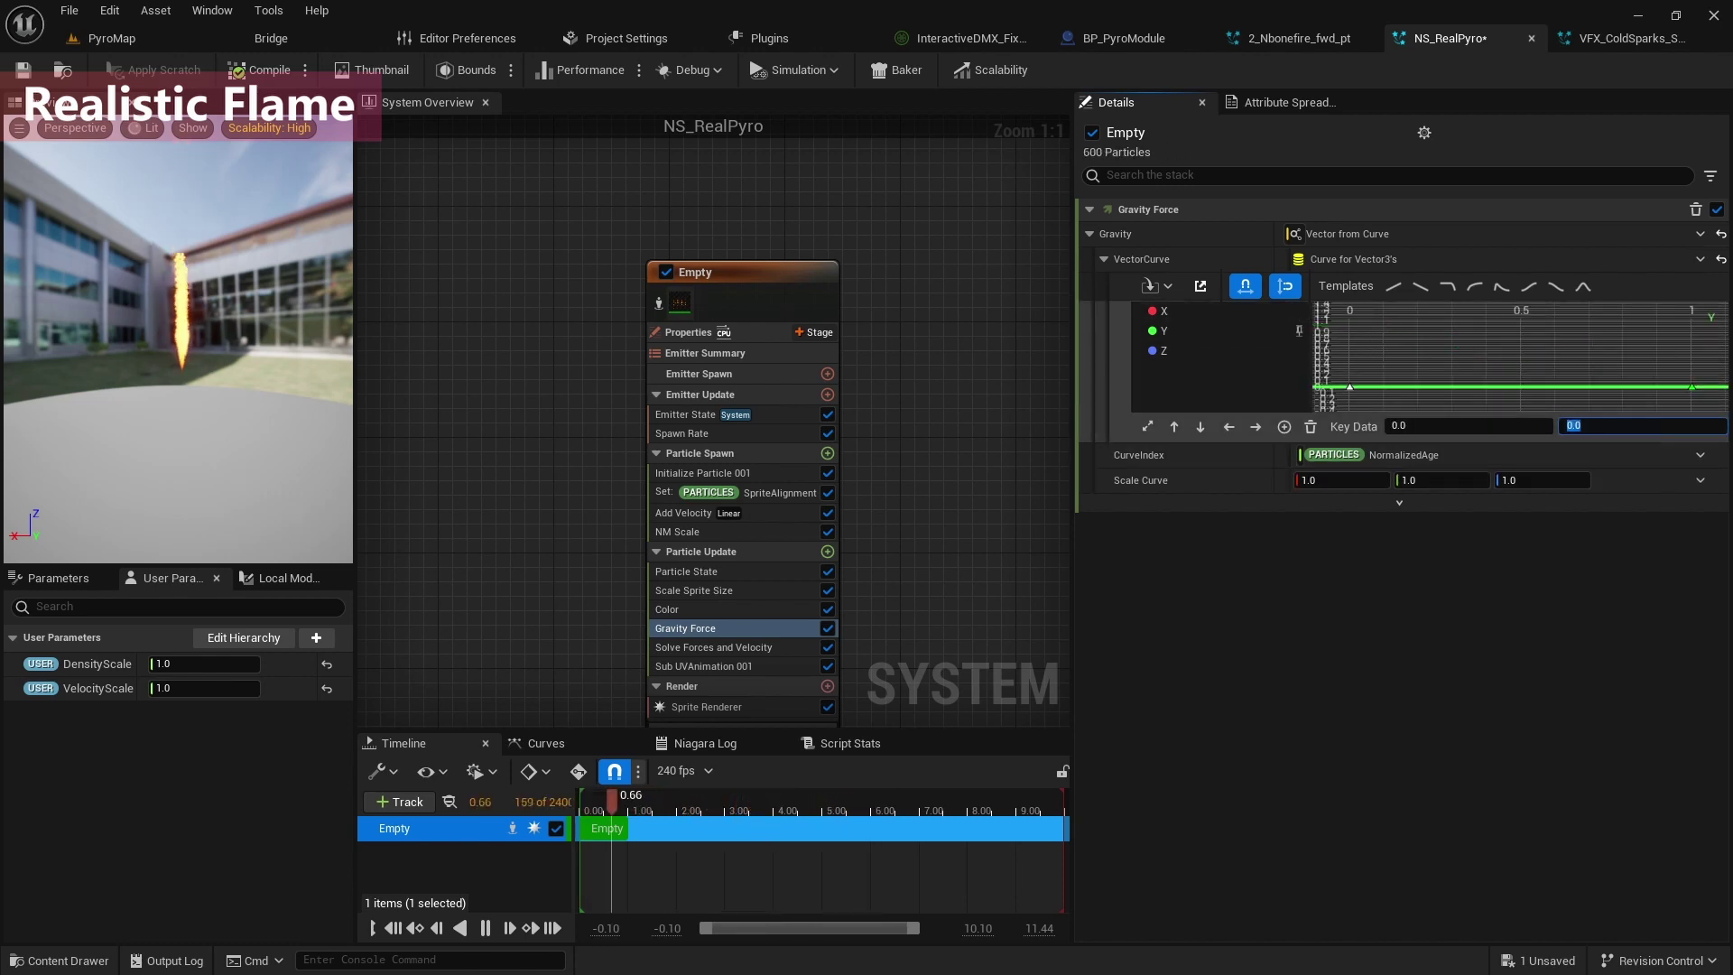
Set the gravity curve's Z channel to 0 at time 0 and -200 at time 1.
{"action": "left_click", "coordinate": [1299, 331]}
{"action": "left_click", "coordinate": [1299, 351]}
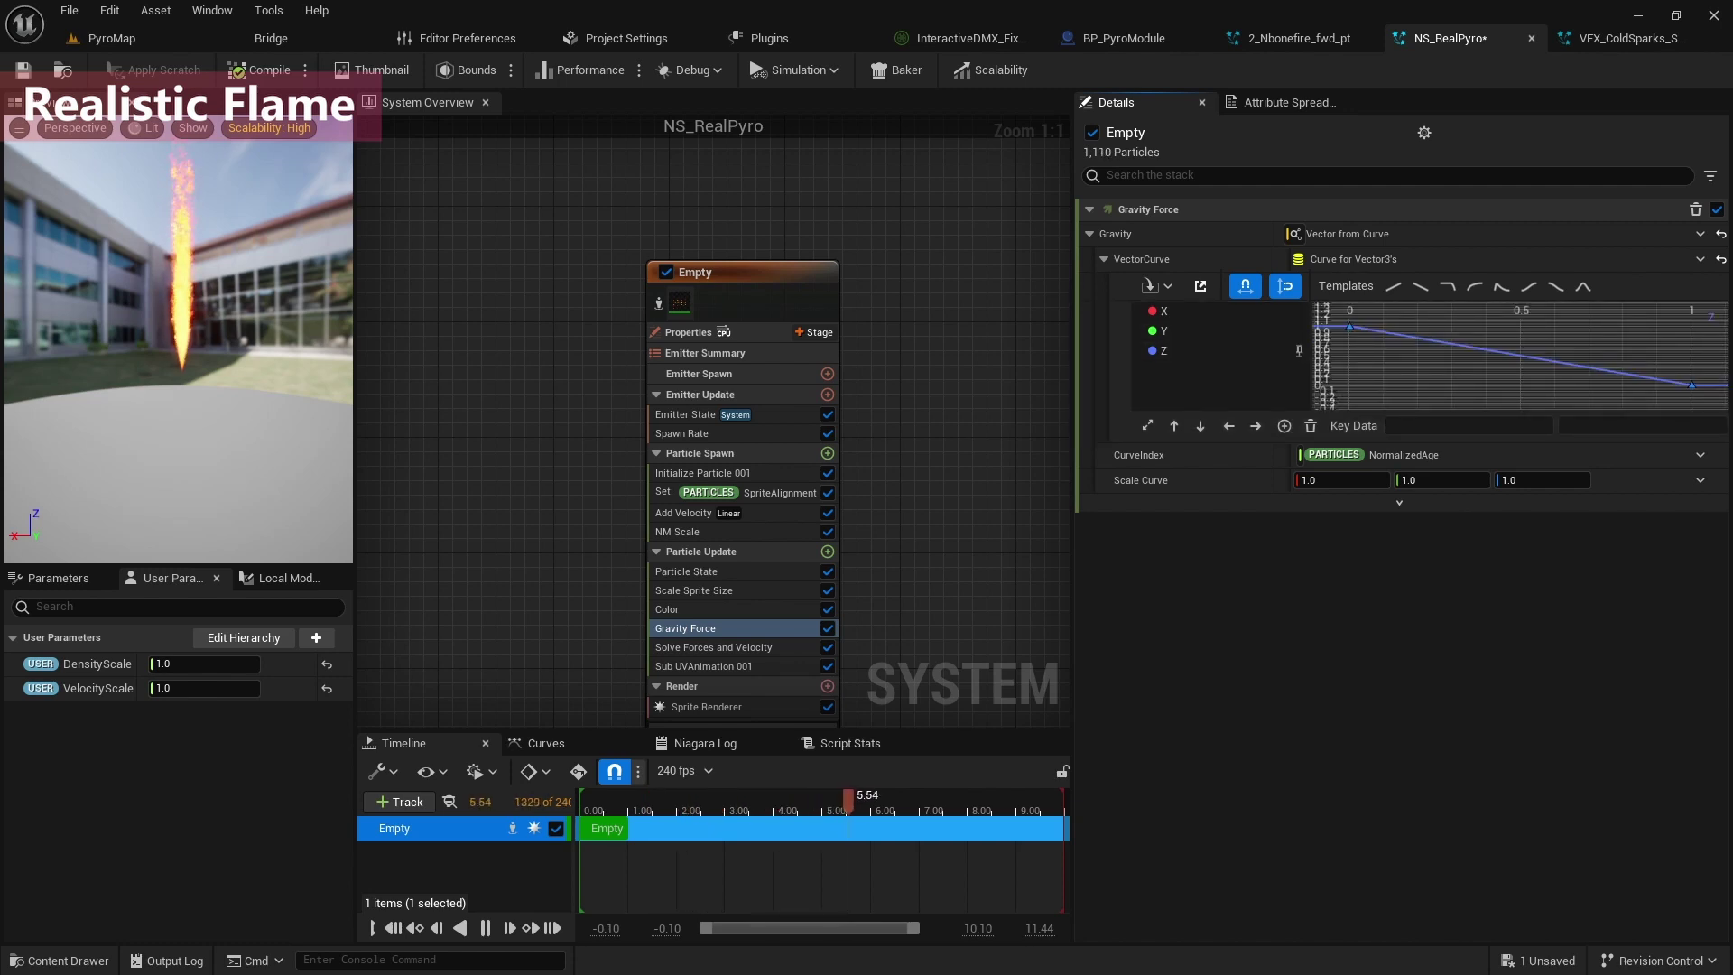
{"action": "left_click", "coordinate": [1350, 326]}
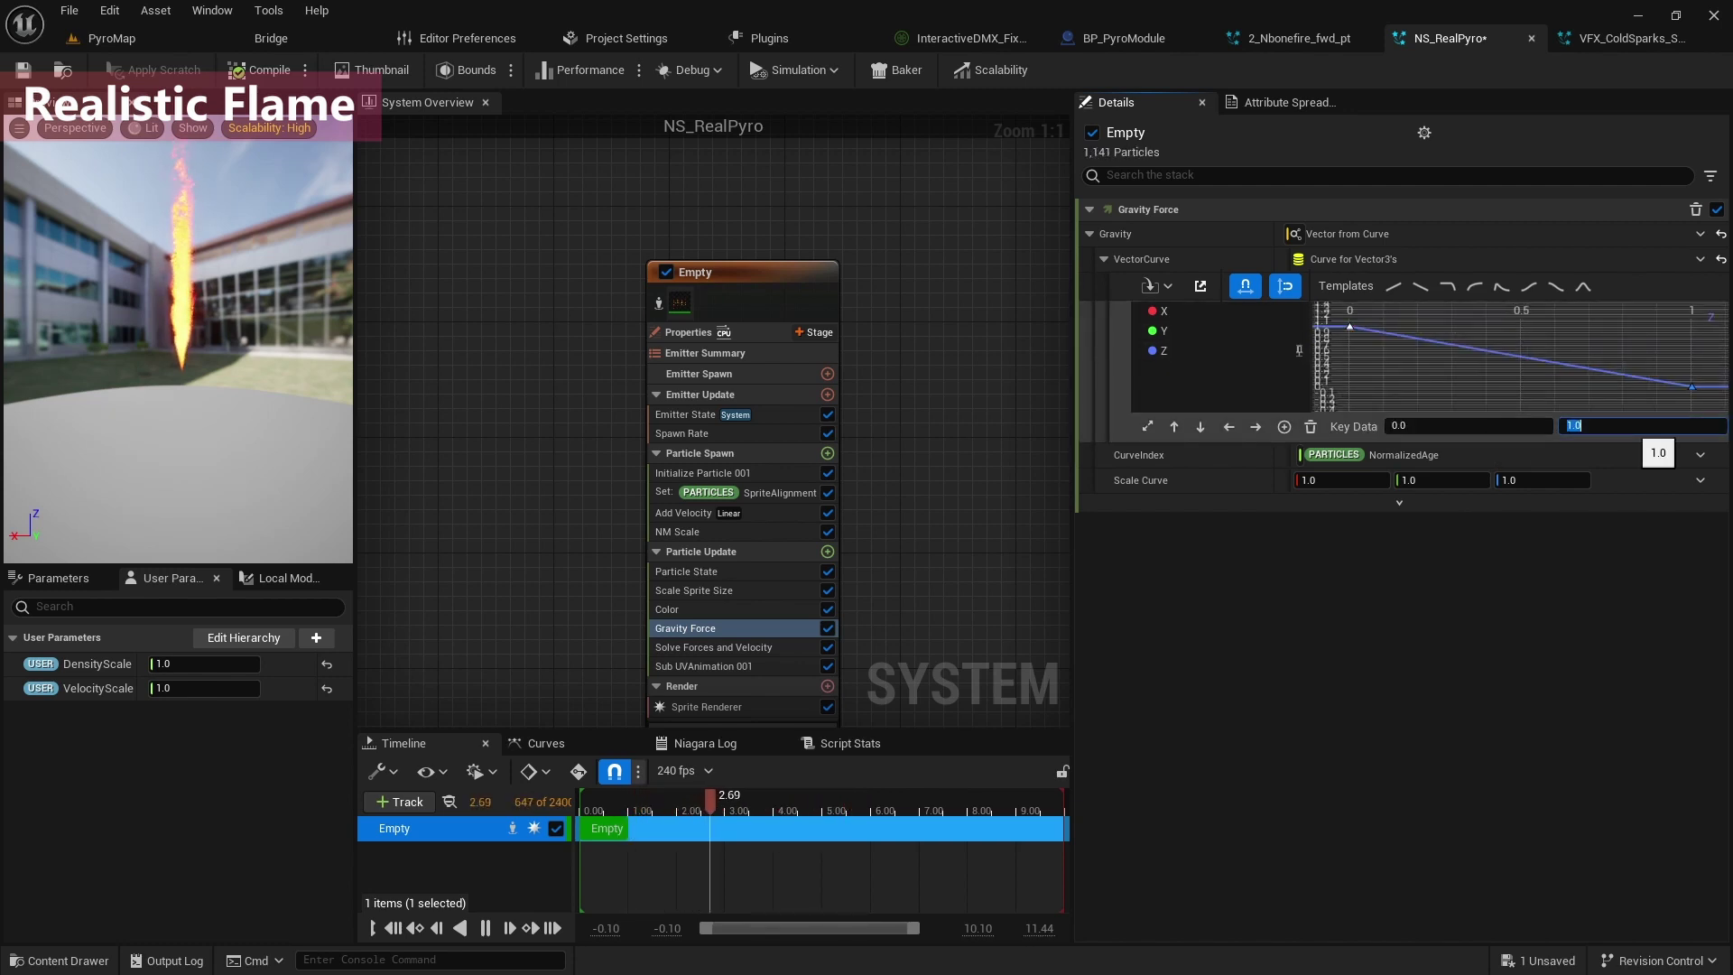
{"action": "type", "text": "0"}
{"action": "key", "text": "Return"}
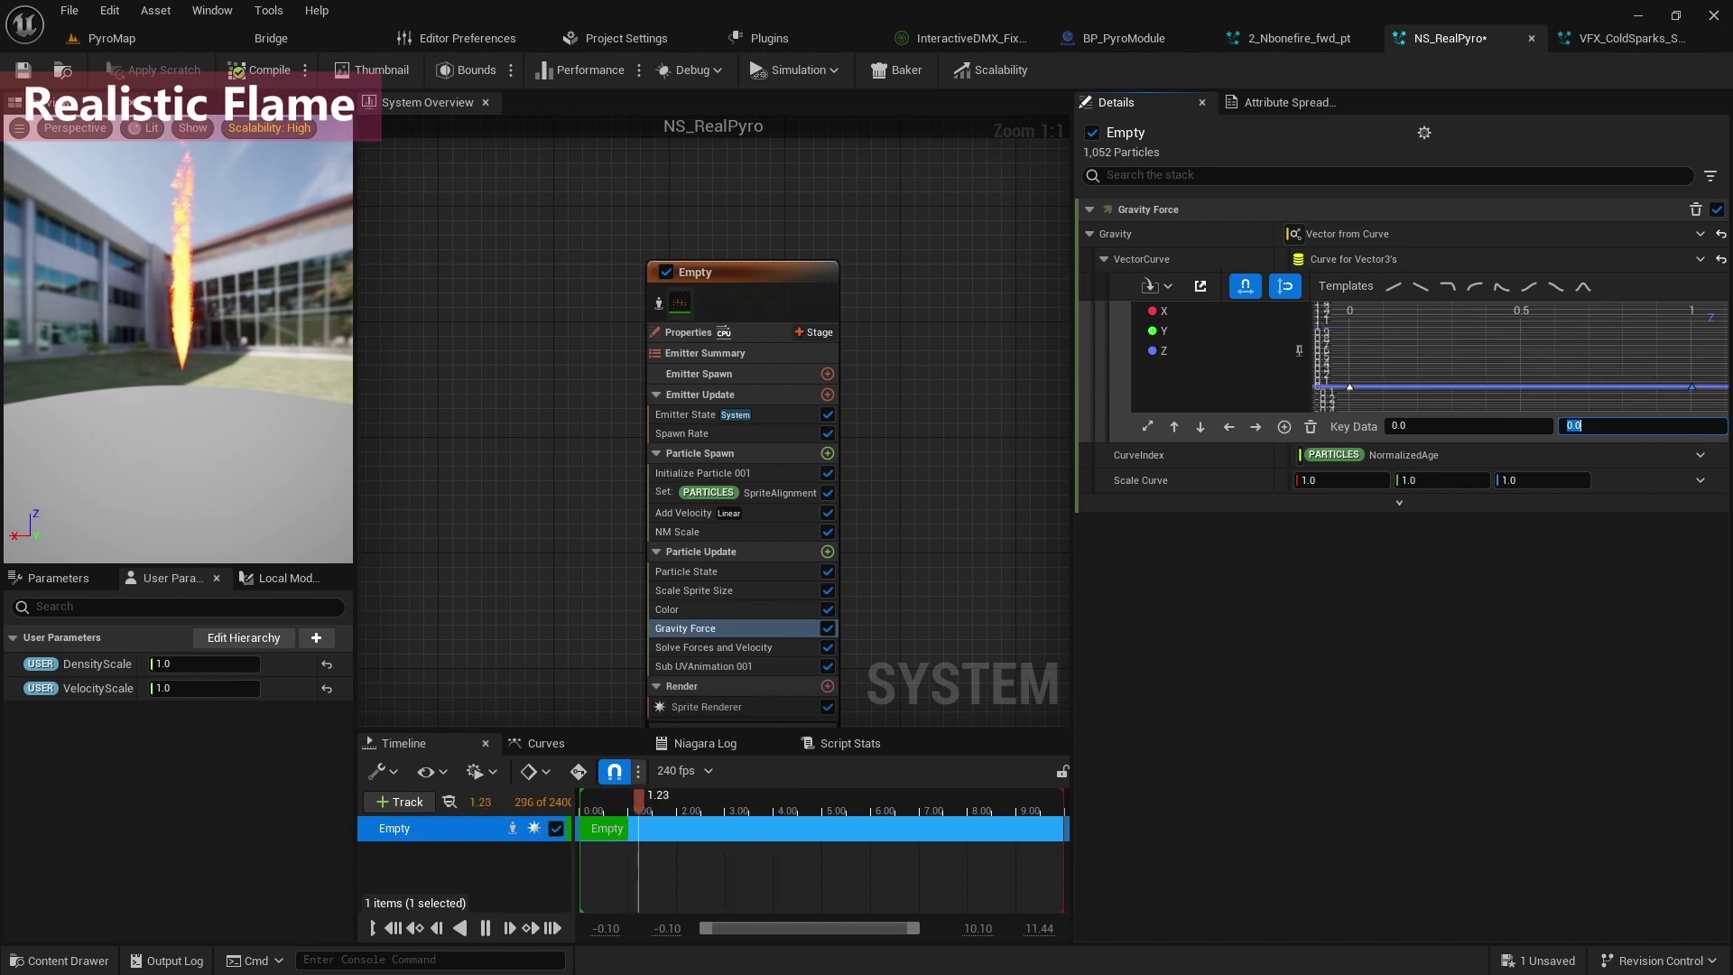
{"action": "left_click", "coordinate": [1692, 387]}
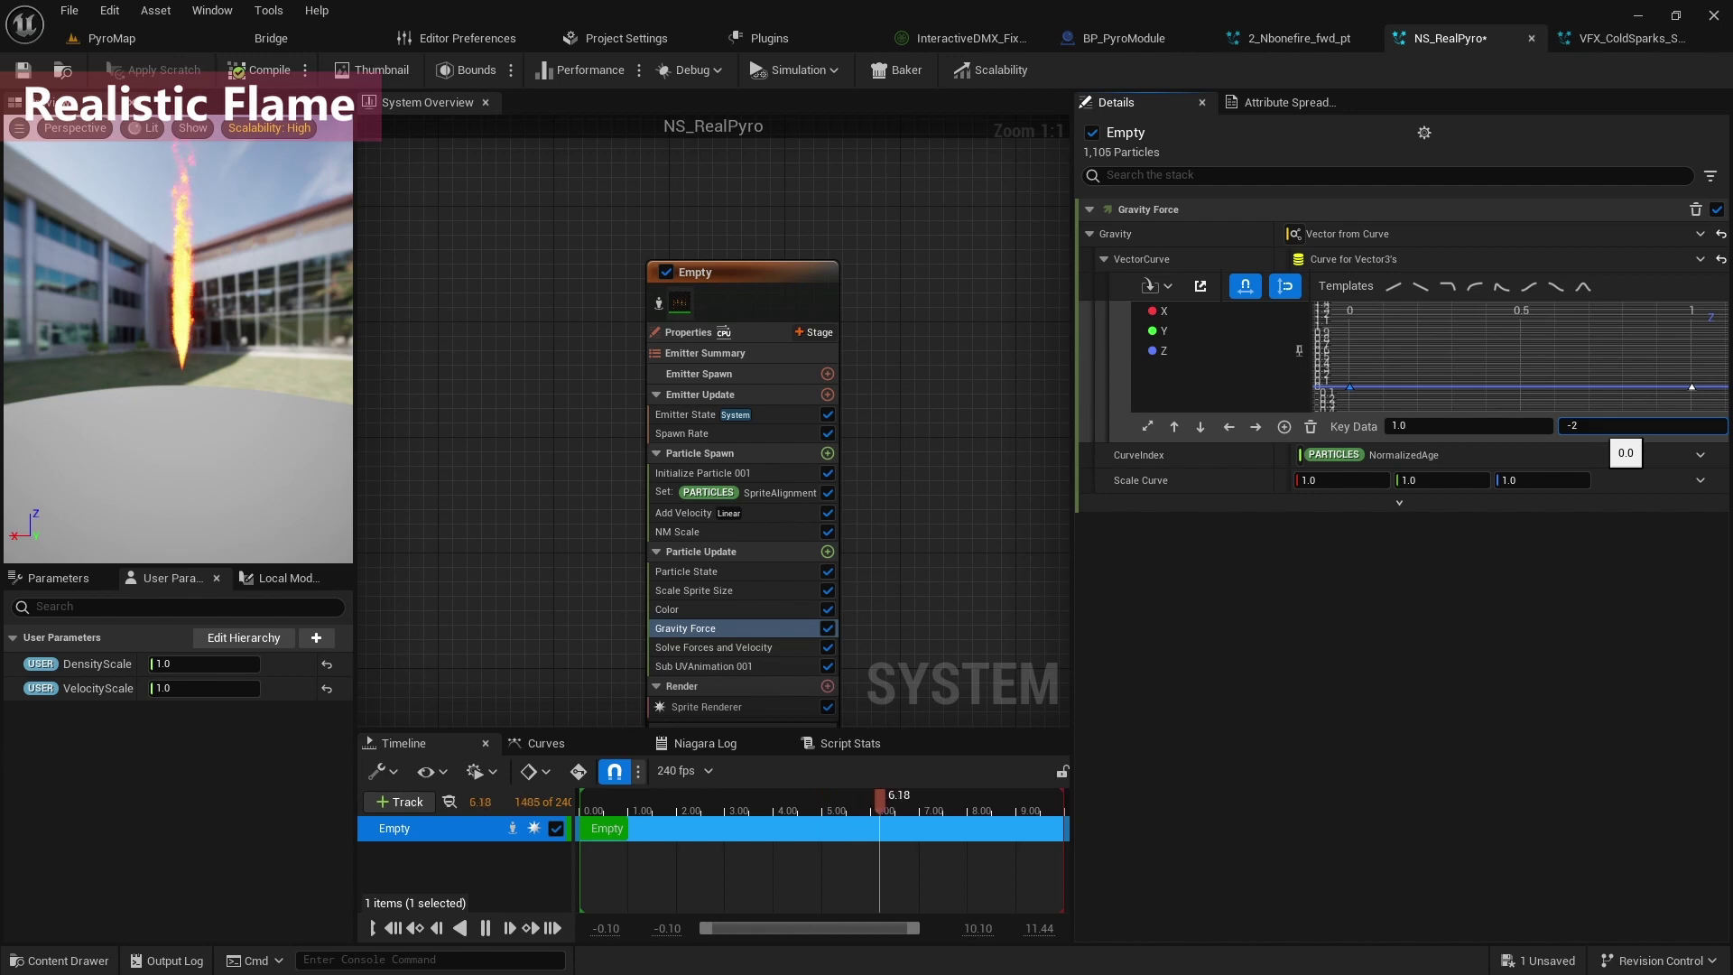
{"action": "type", "text": "-200"}
{"action": "key", "text": "Return"}
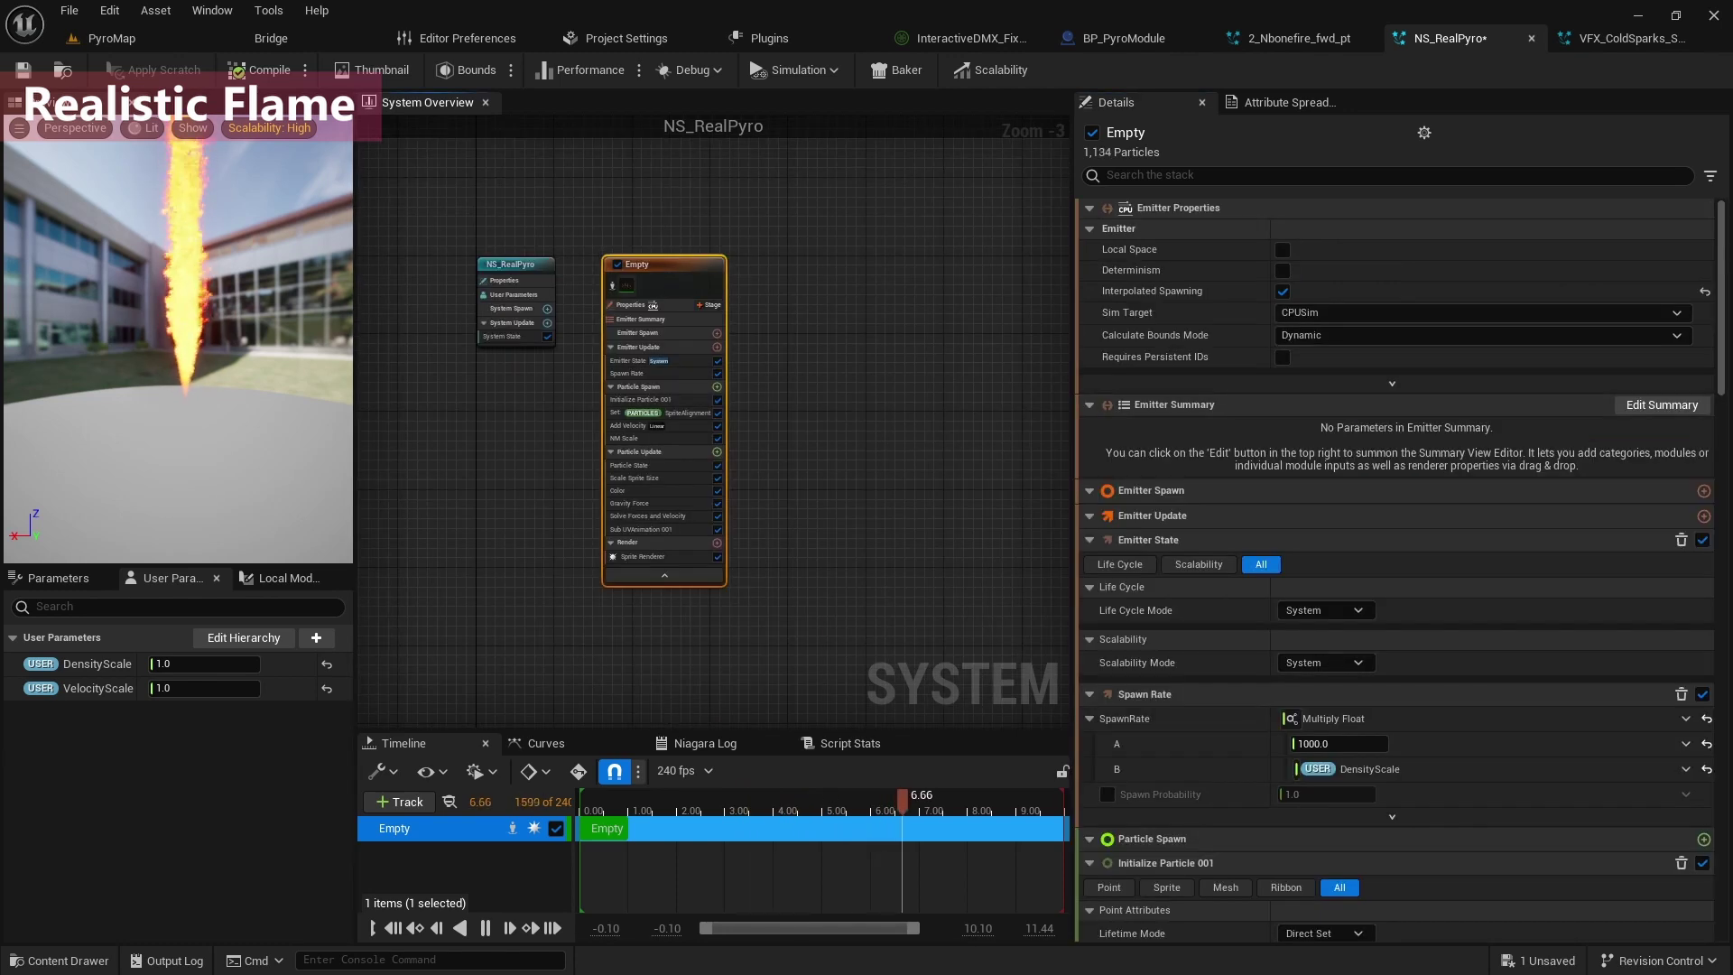
Compile and save NS_RealPyro, and duplicate it in the FX folder as NS_RealPyroBurst.
{"action": "left_click", "coordinate": [262, 70]}
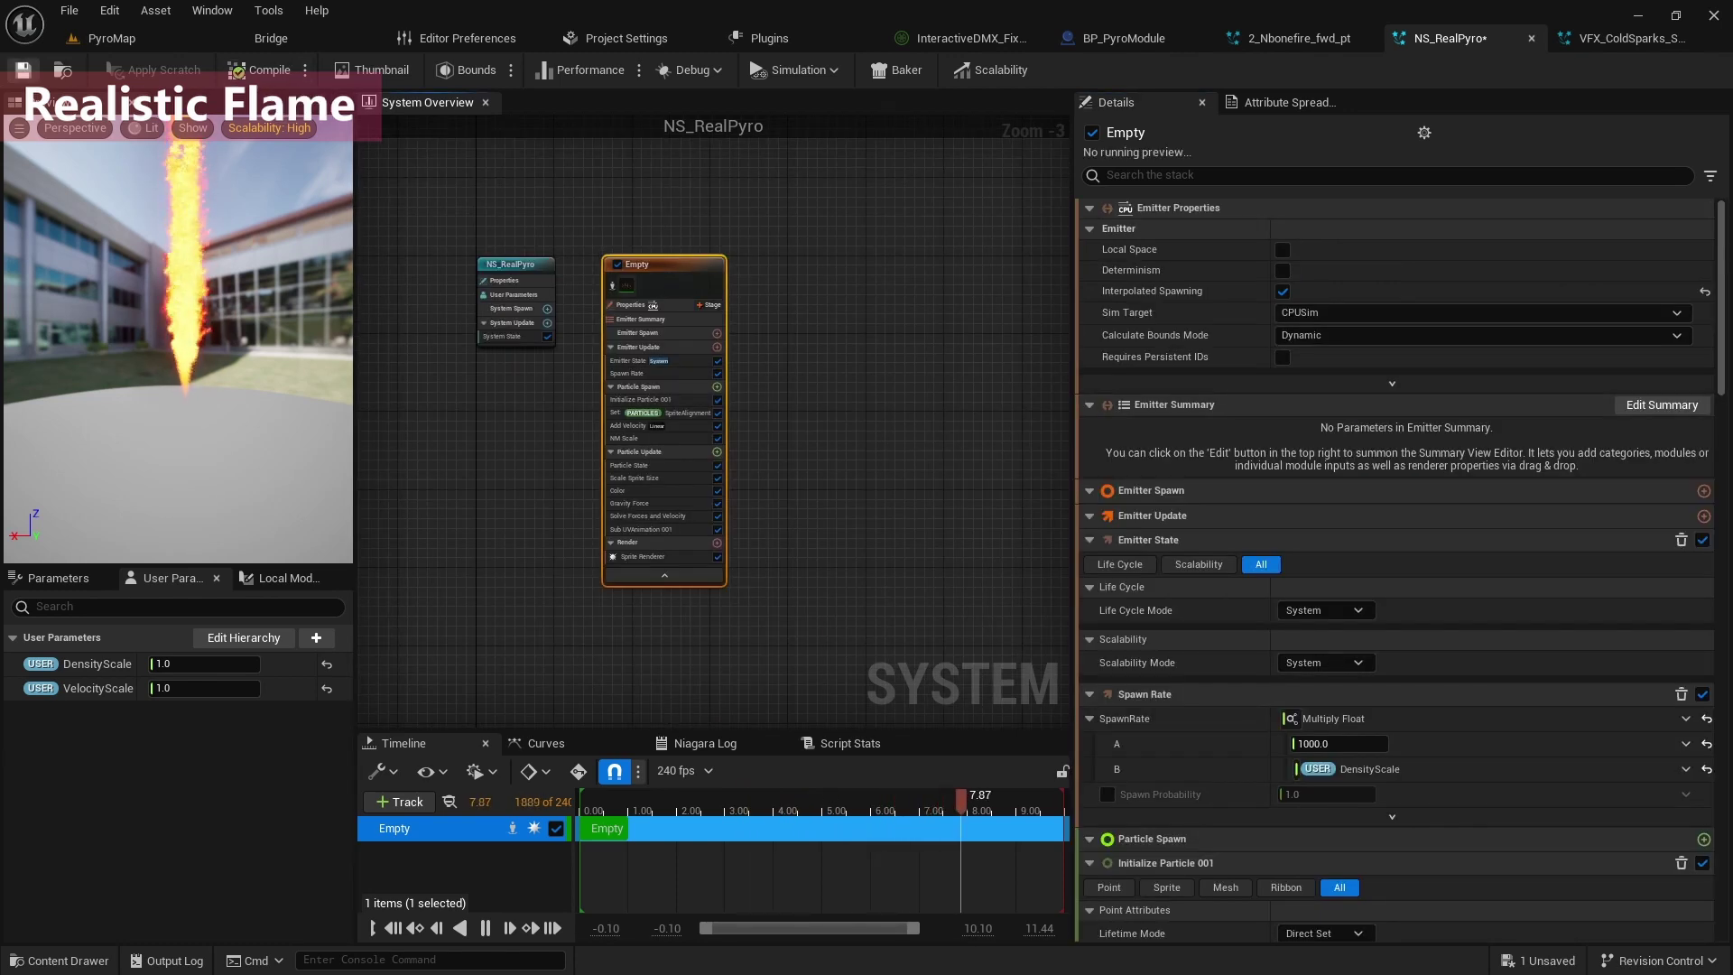
{"action": "left_click", "coordinate": [24, 70]}
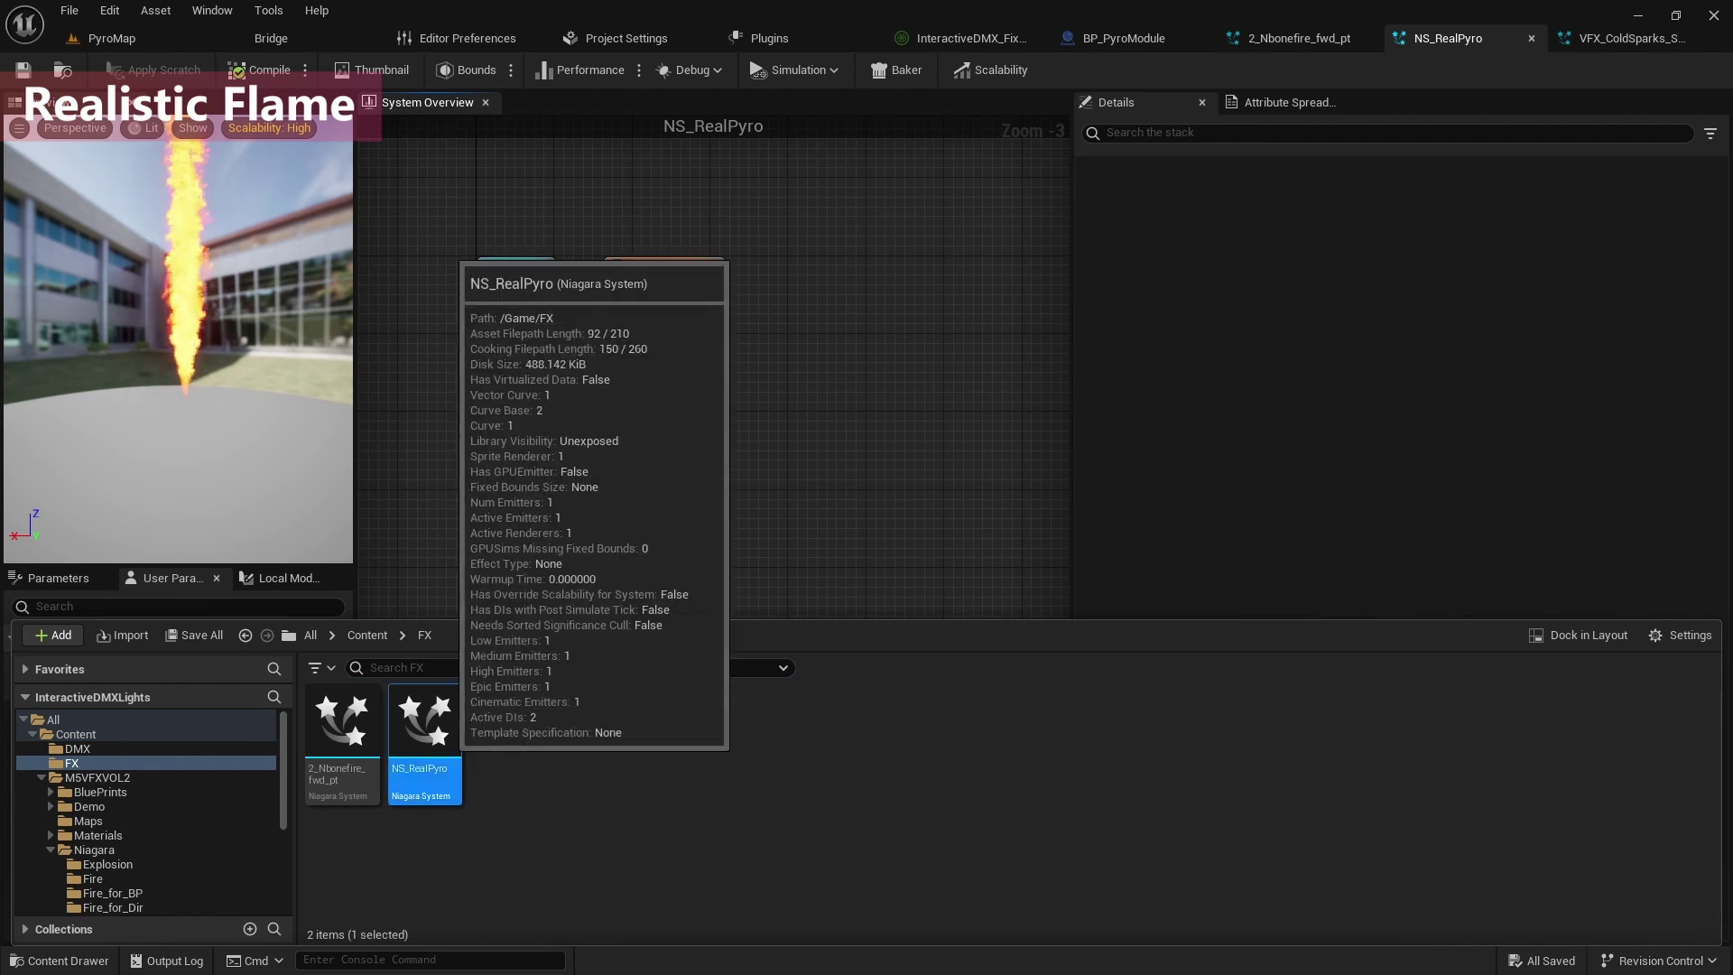
{"action": "key", "text": "ctrl+d"}
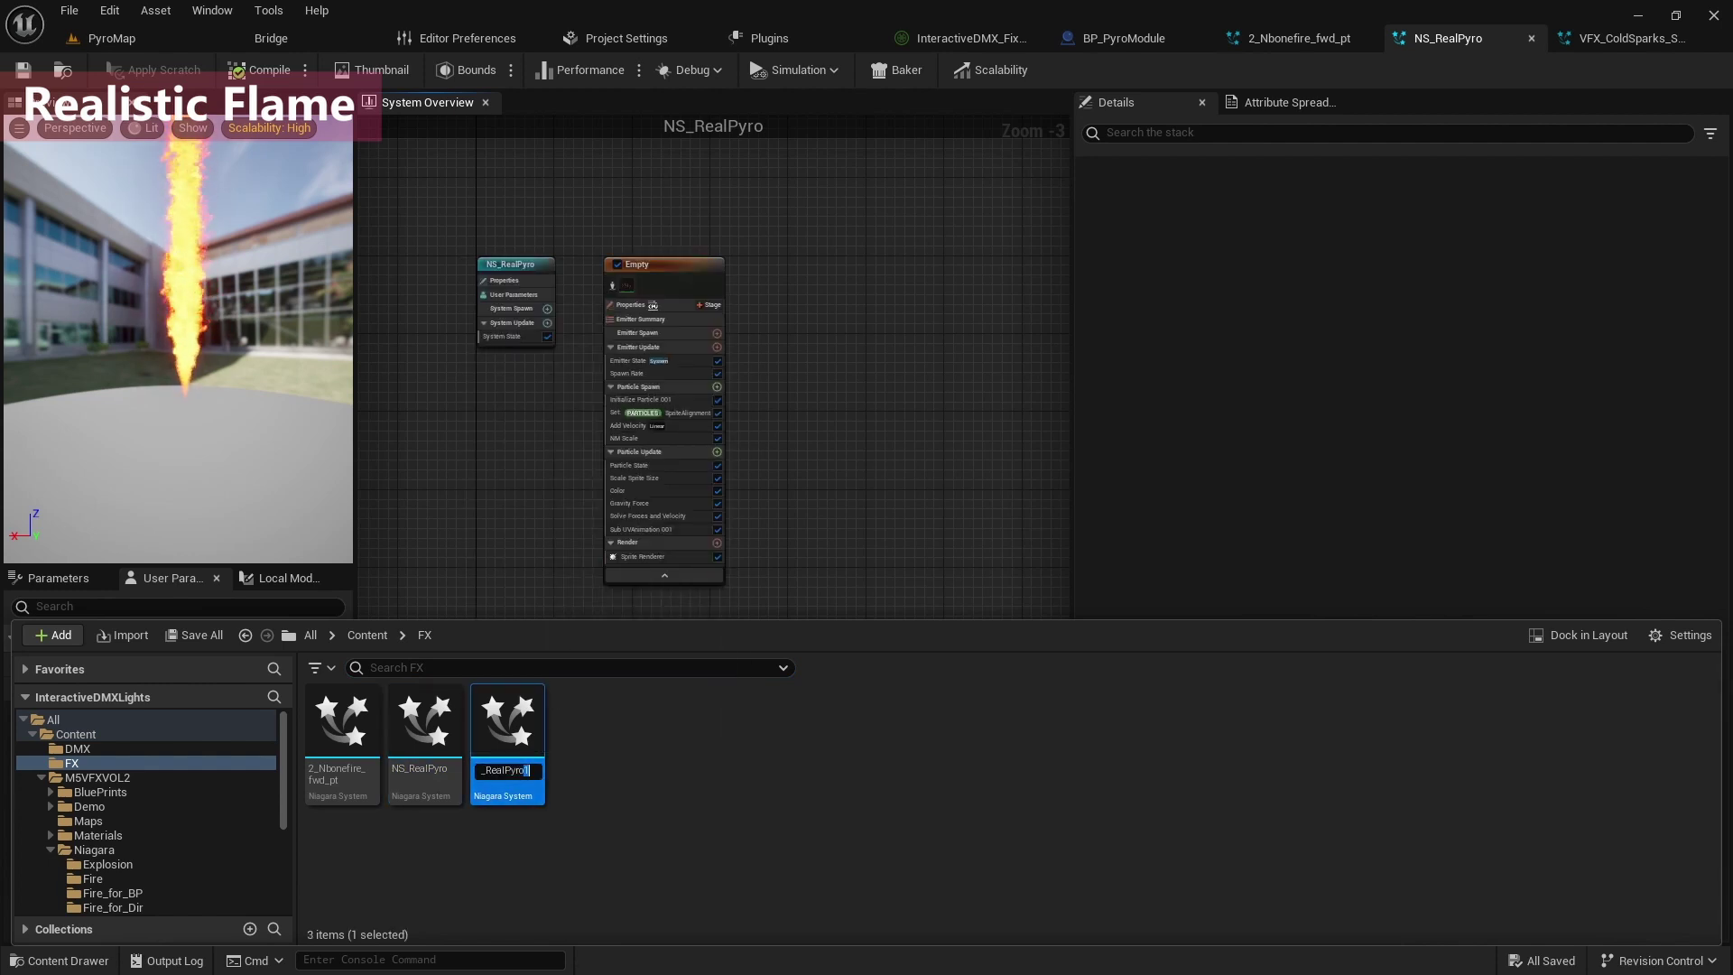
{"action": "type", "text": "Burst"}
{"action": "key", "text": "Return"}
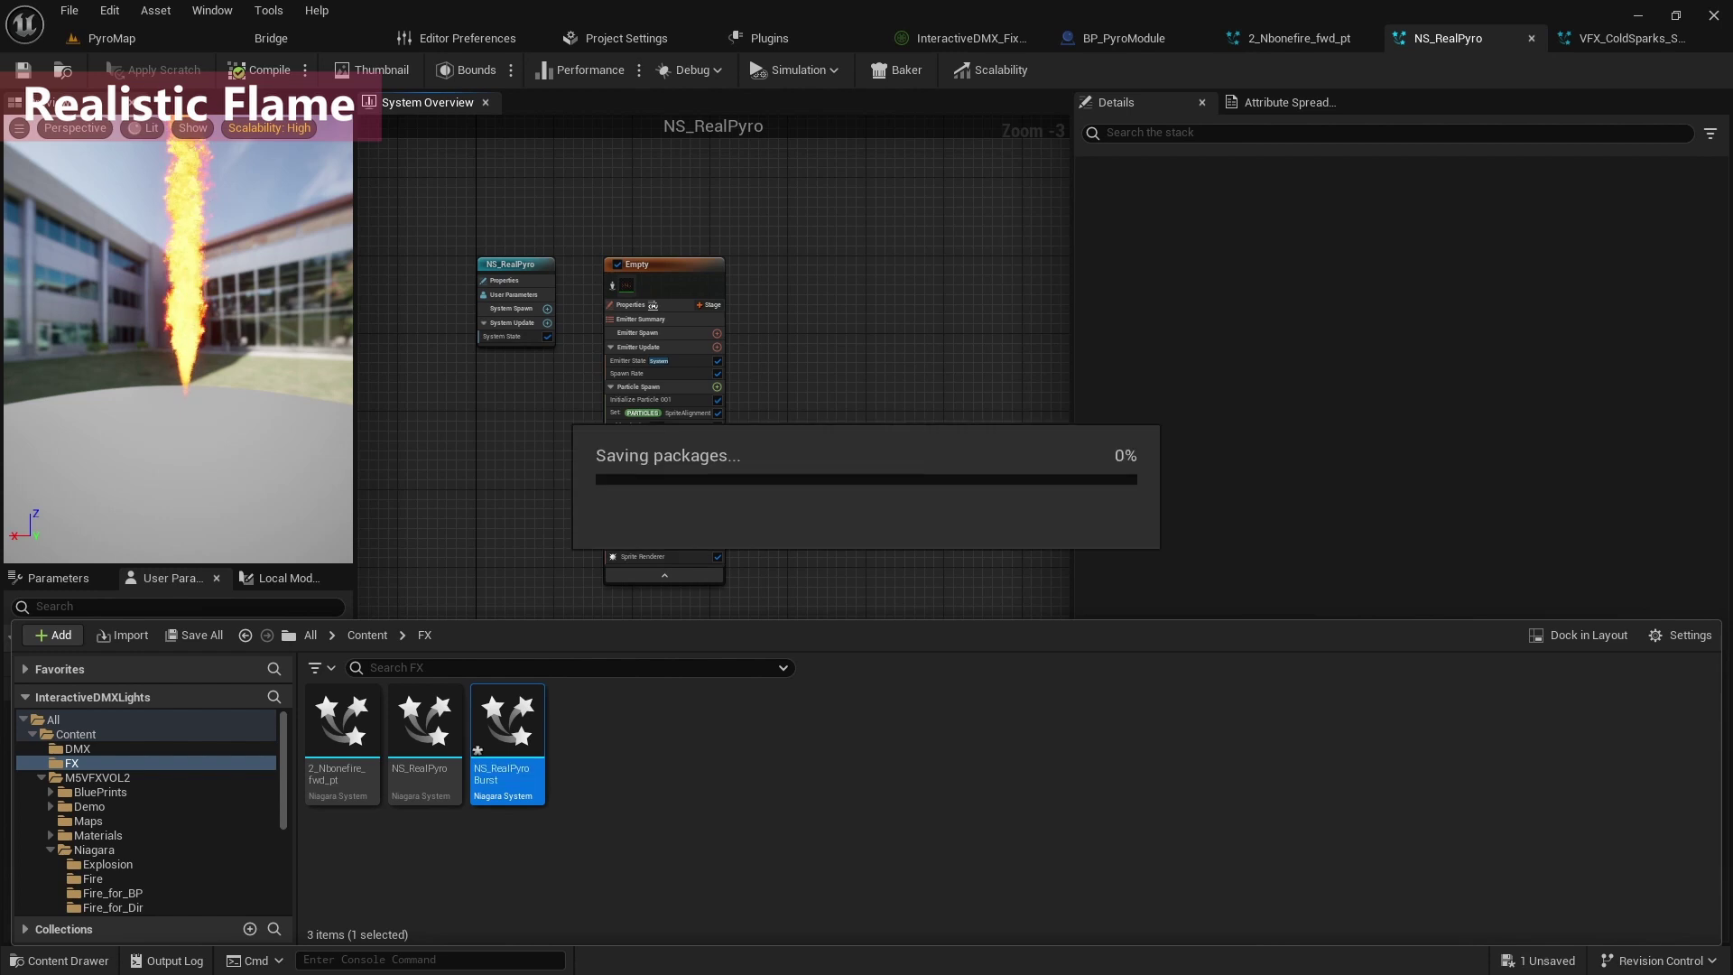
Set the System State of NS_RealPyroBurst to loop Once with a loop duration of 0.3.
{"action": "double_click", "coordinate": [507, 722]}
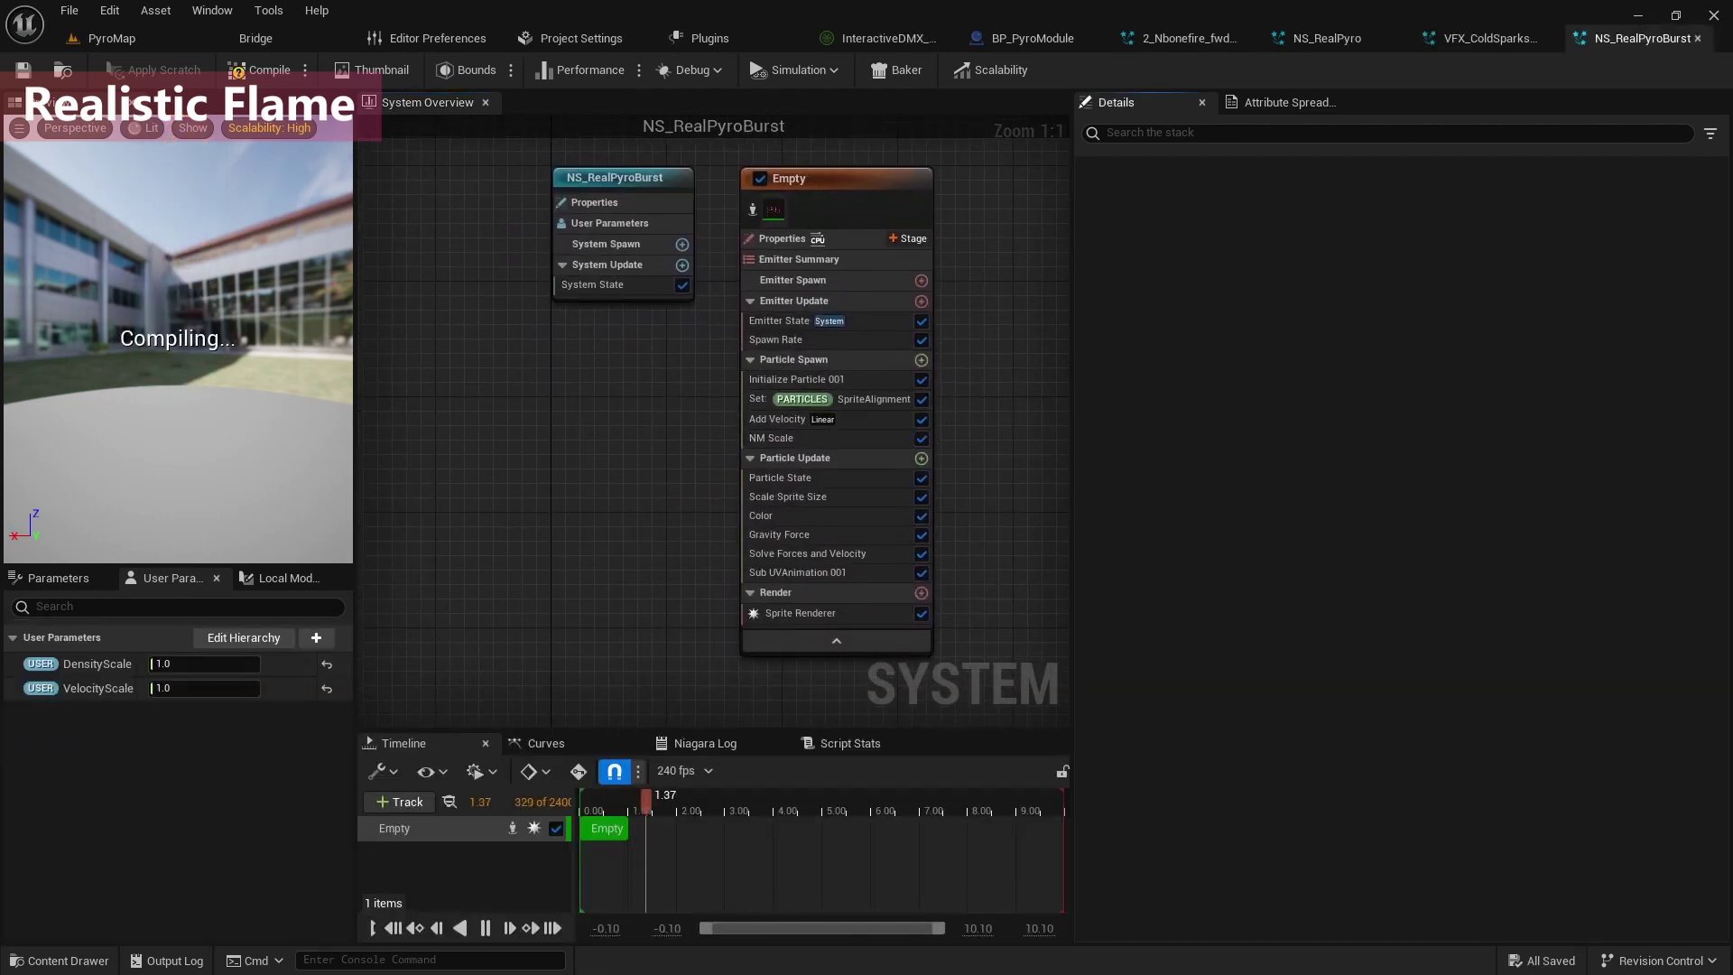
{"action": "left_click", "coordinate": [595, 286]}
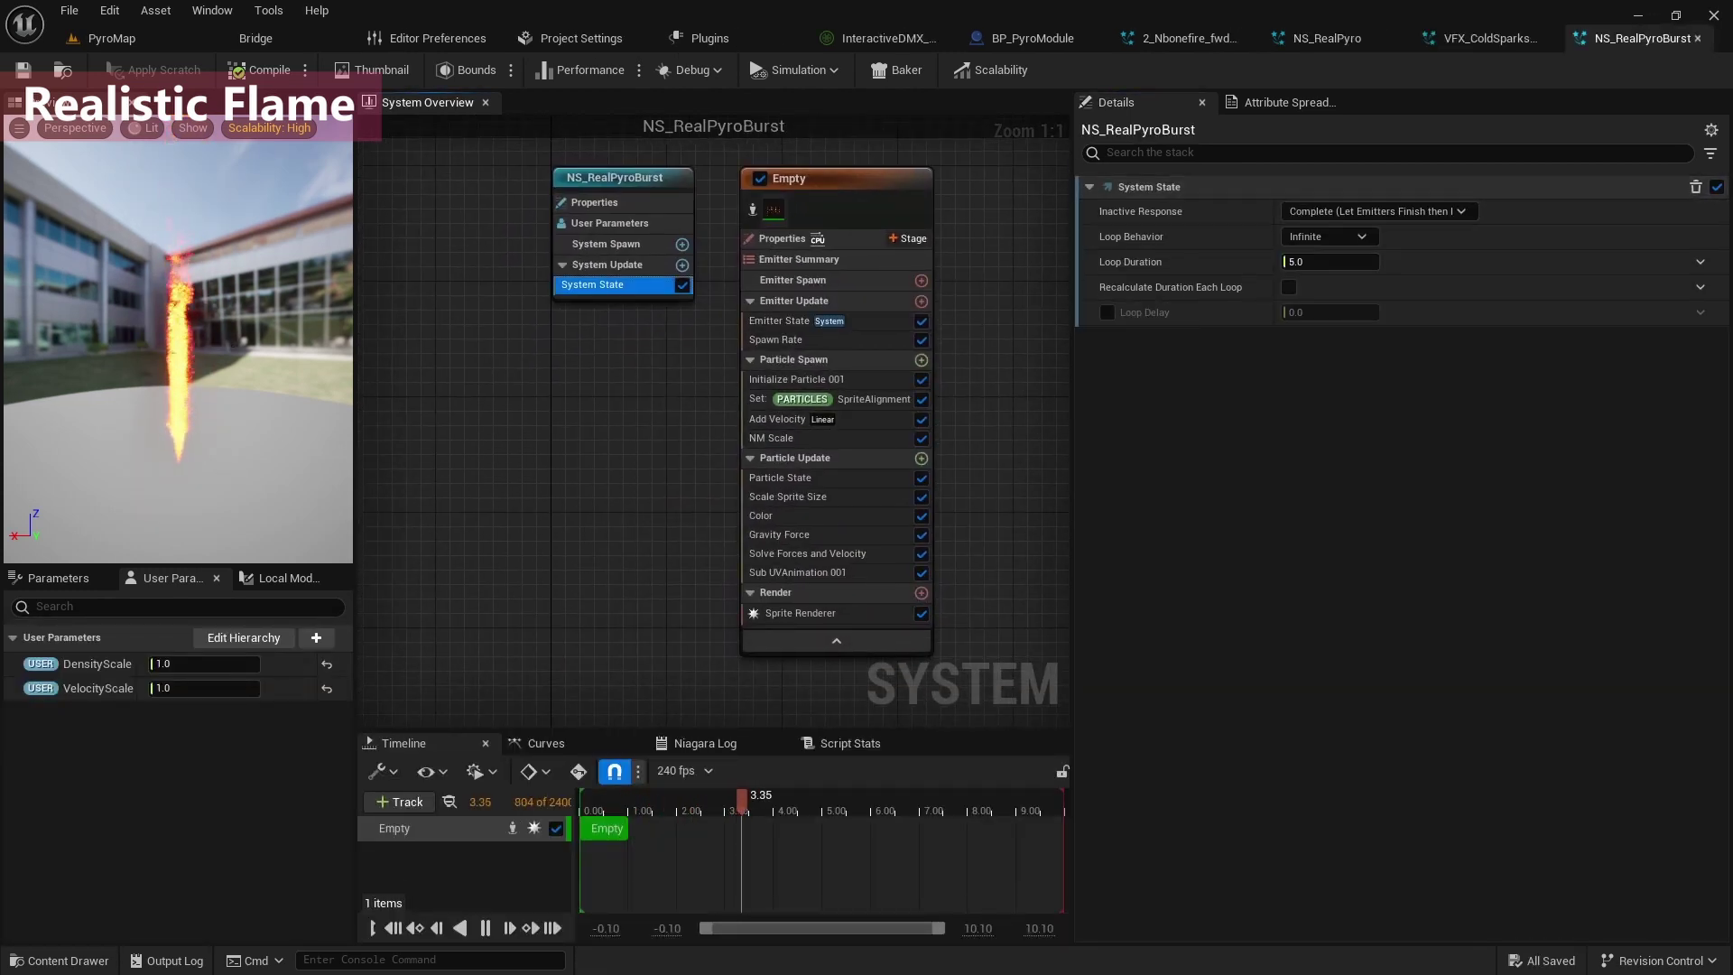
{"action": "mouse_move", "coordinate": [1131, 236]}
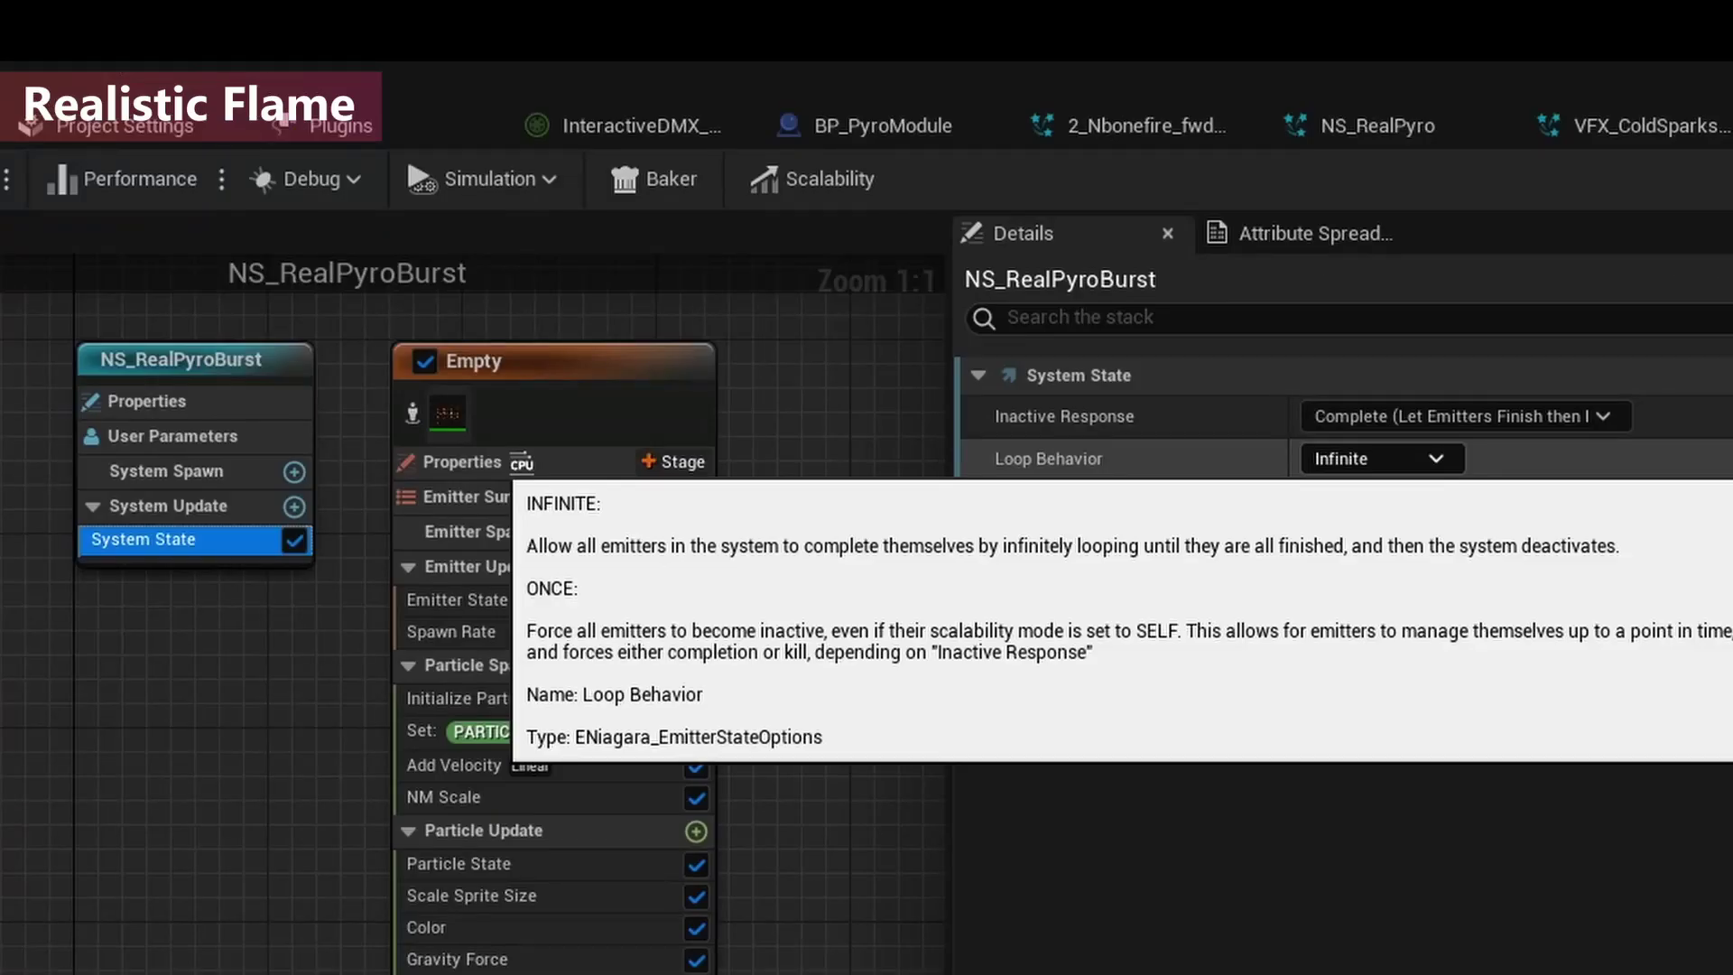
{"action": "left_click", "coordinate": [1382, 459]}
{"action": "left_click", "coordinate": [1363, 536]}
{"action": "left_click", "coordinate": [1384, 501]}
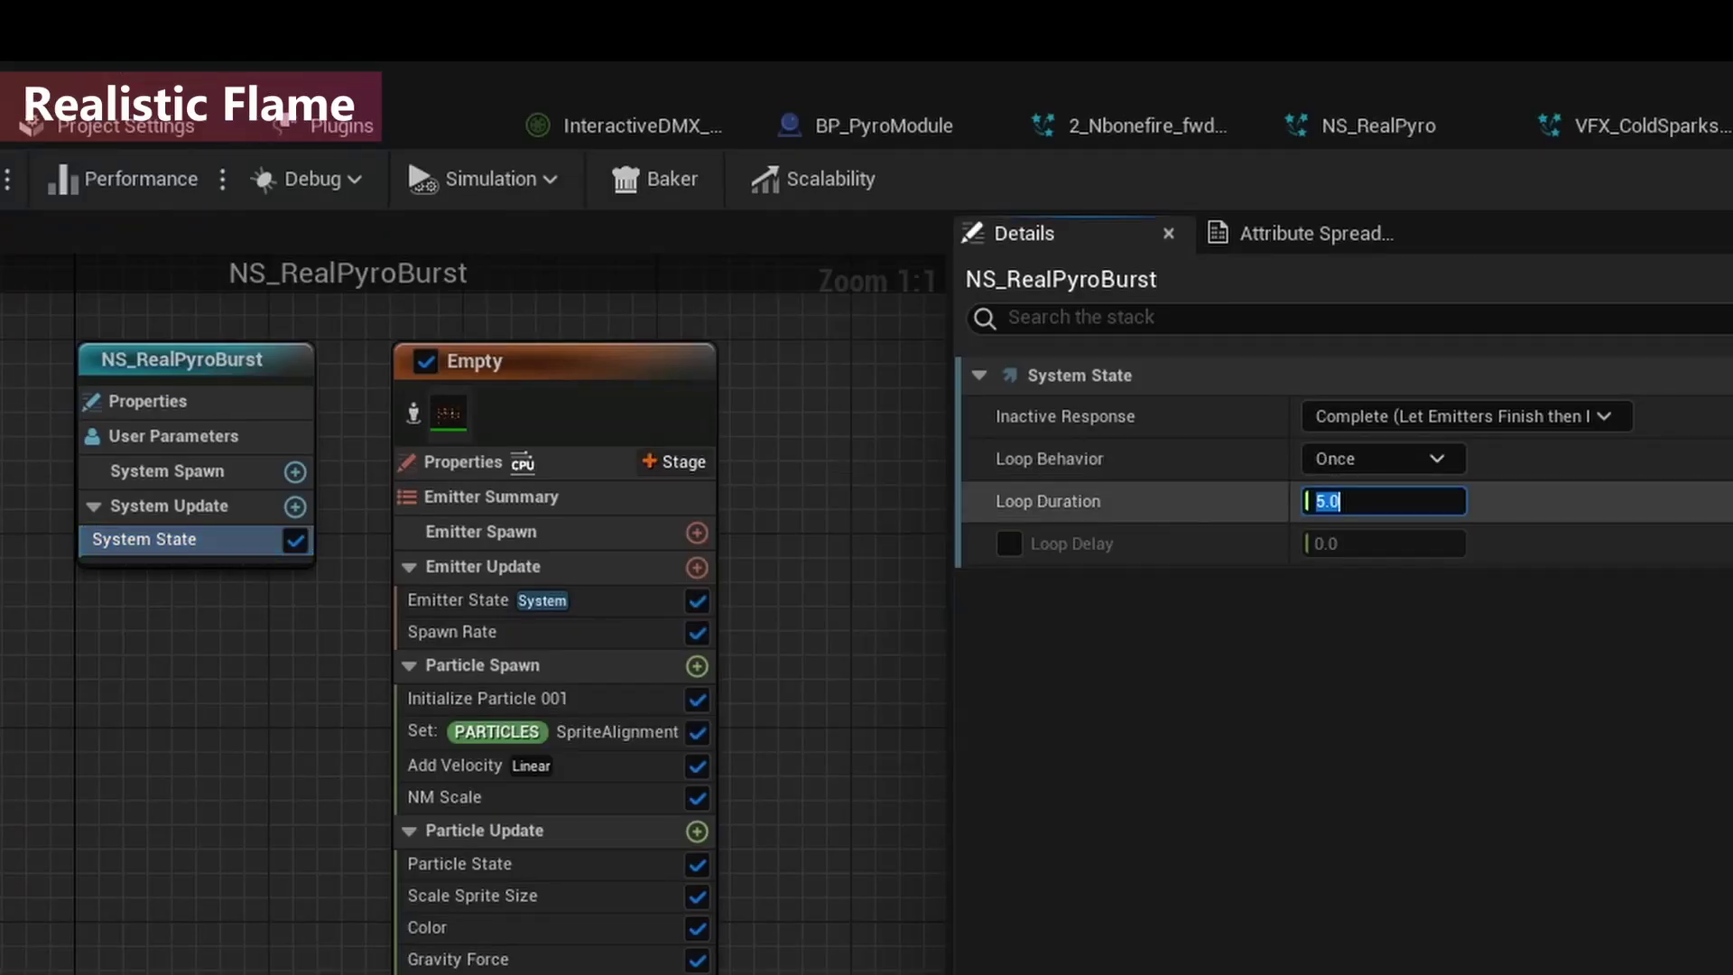
{"action": "type", "text": "0.3"}
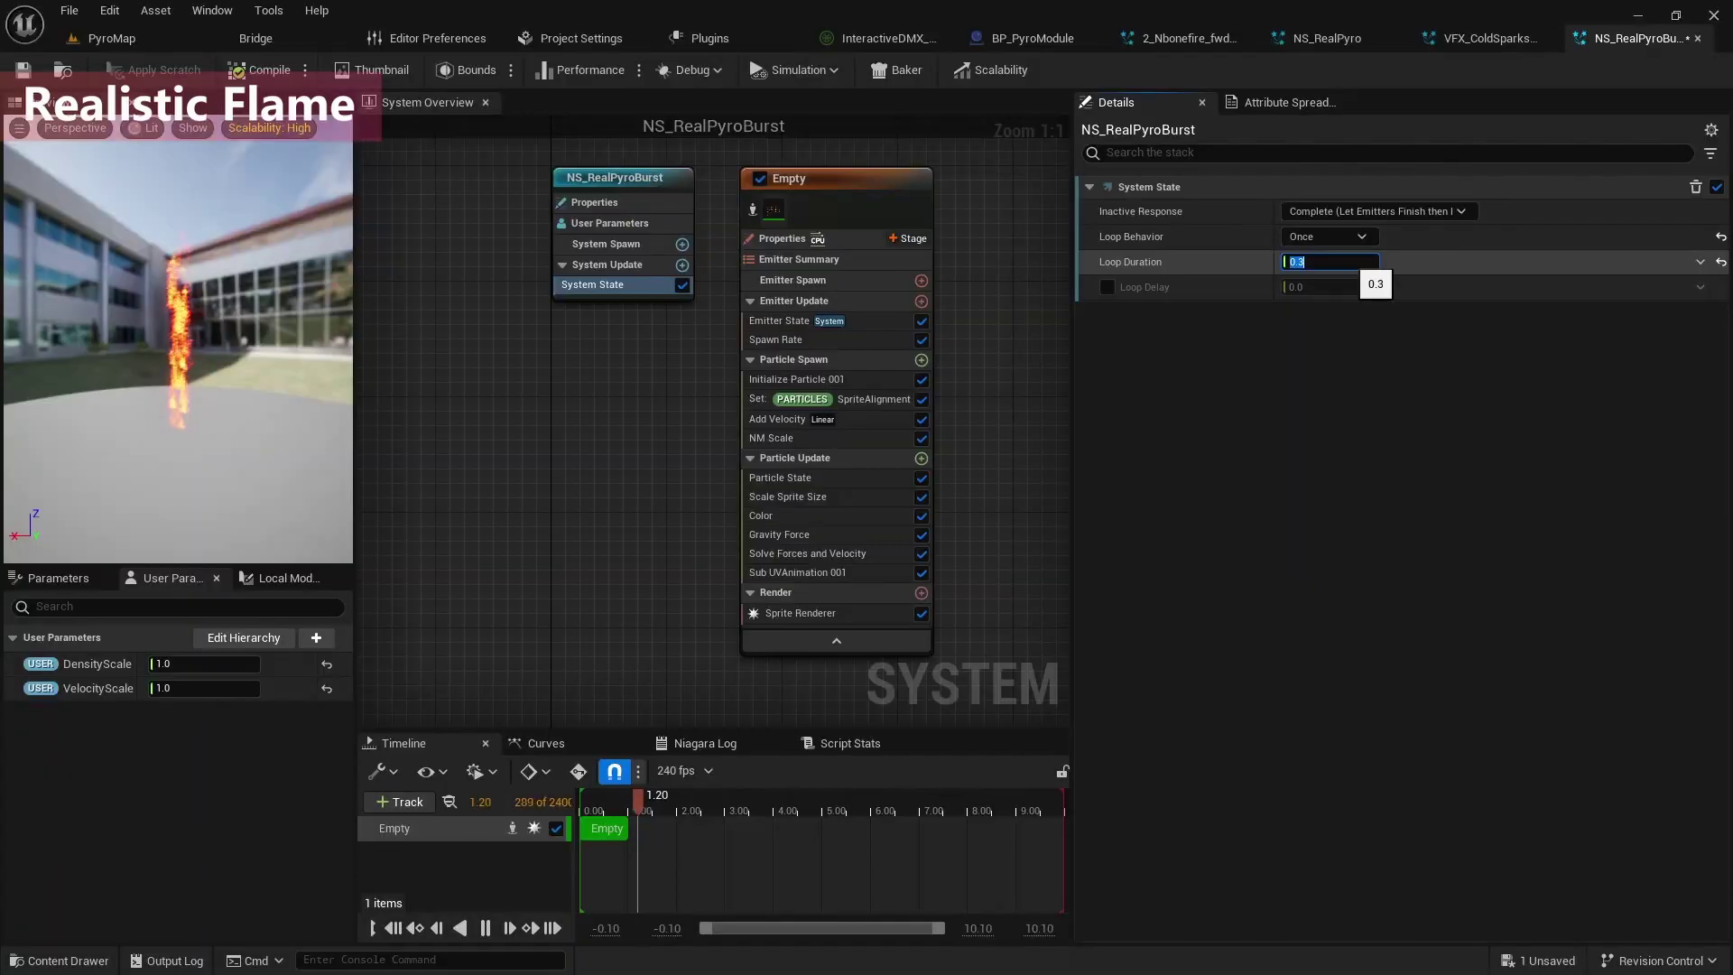
{"action": "key", "text": "Return"}
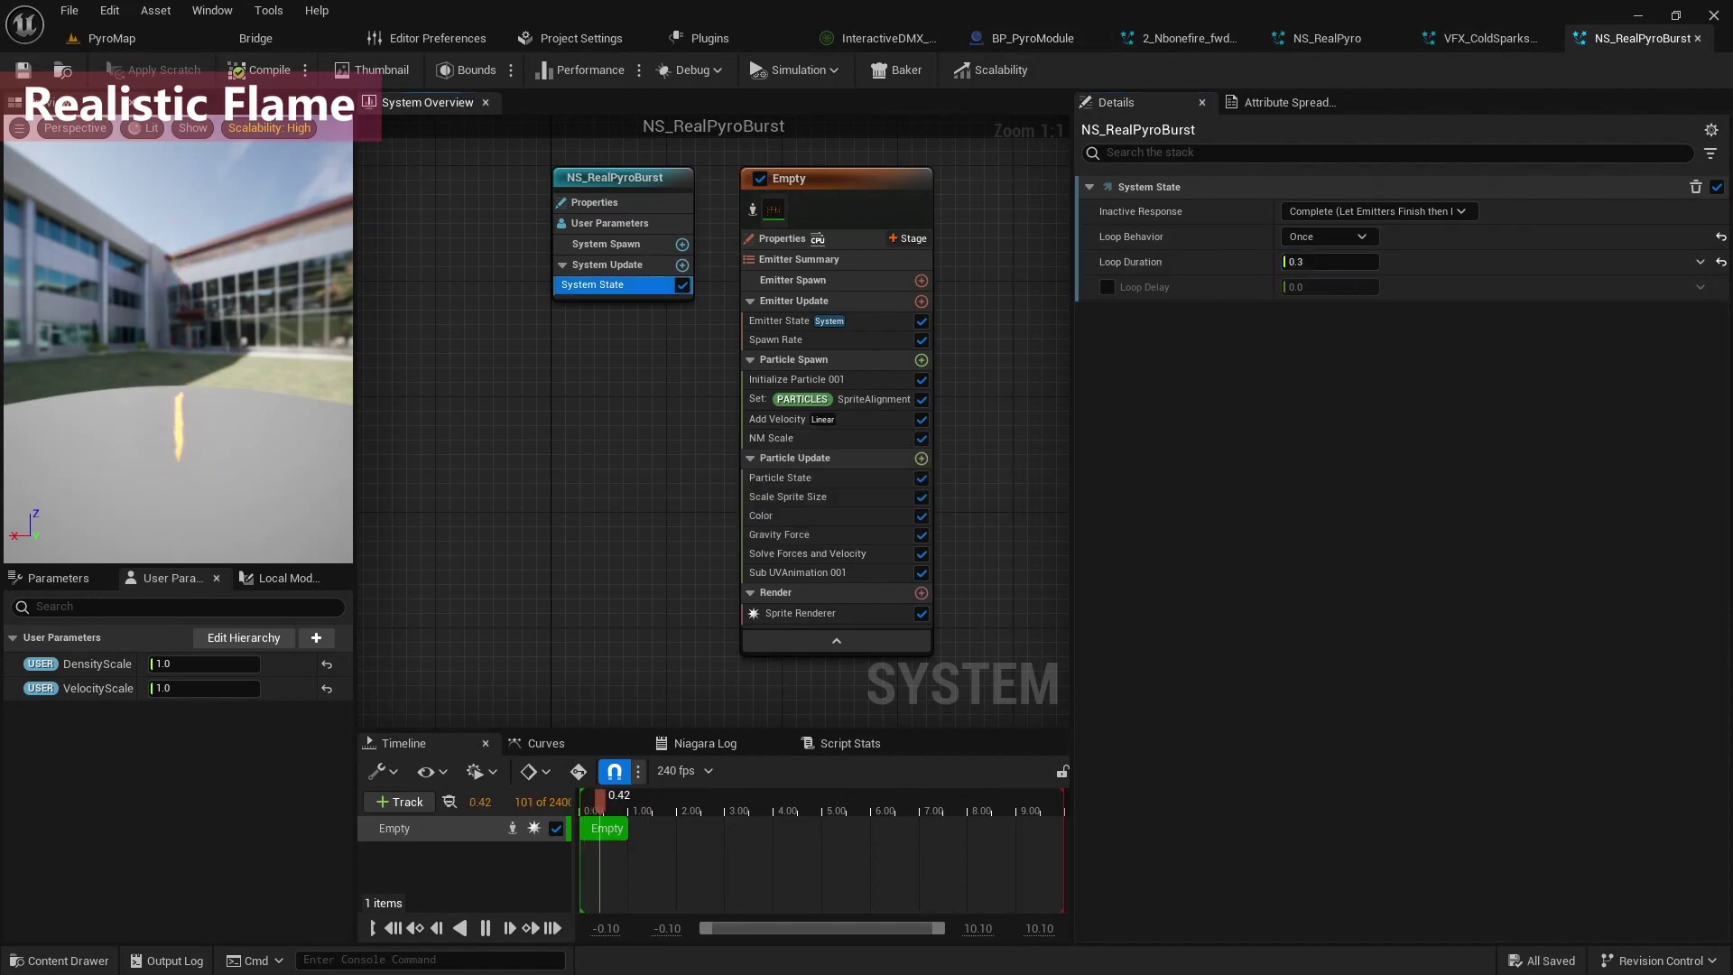
Make the BurstVFX variable of BP_PyroModule public and compile the blueprint.
{"action": "left_click", "coordinate": [137, 40]}
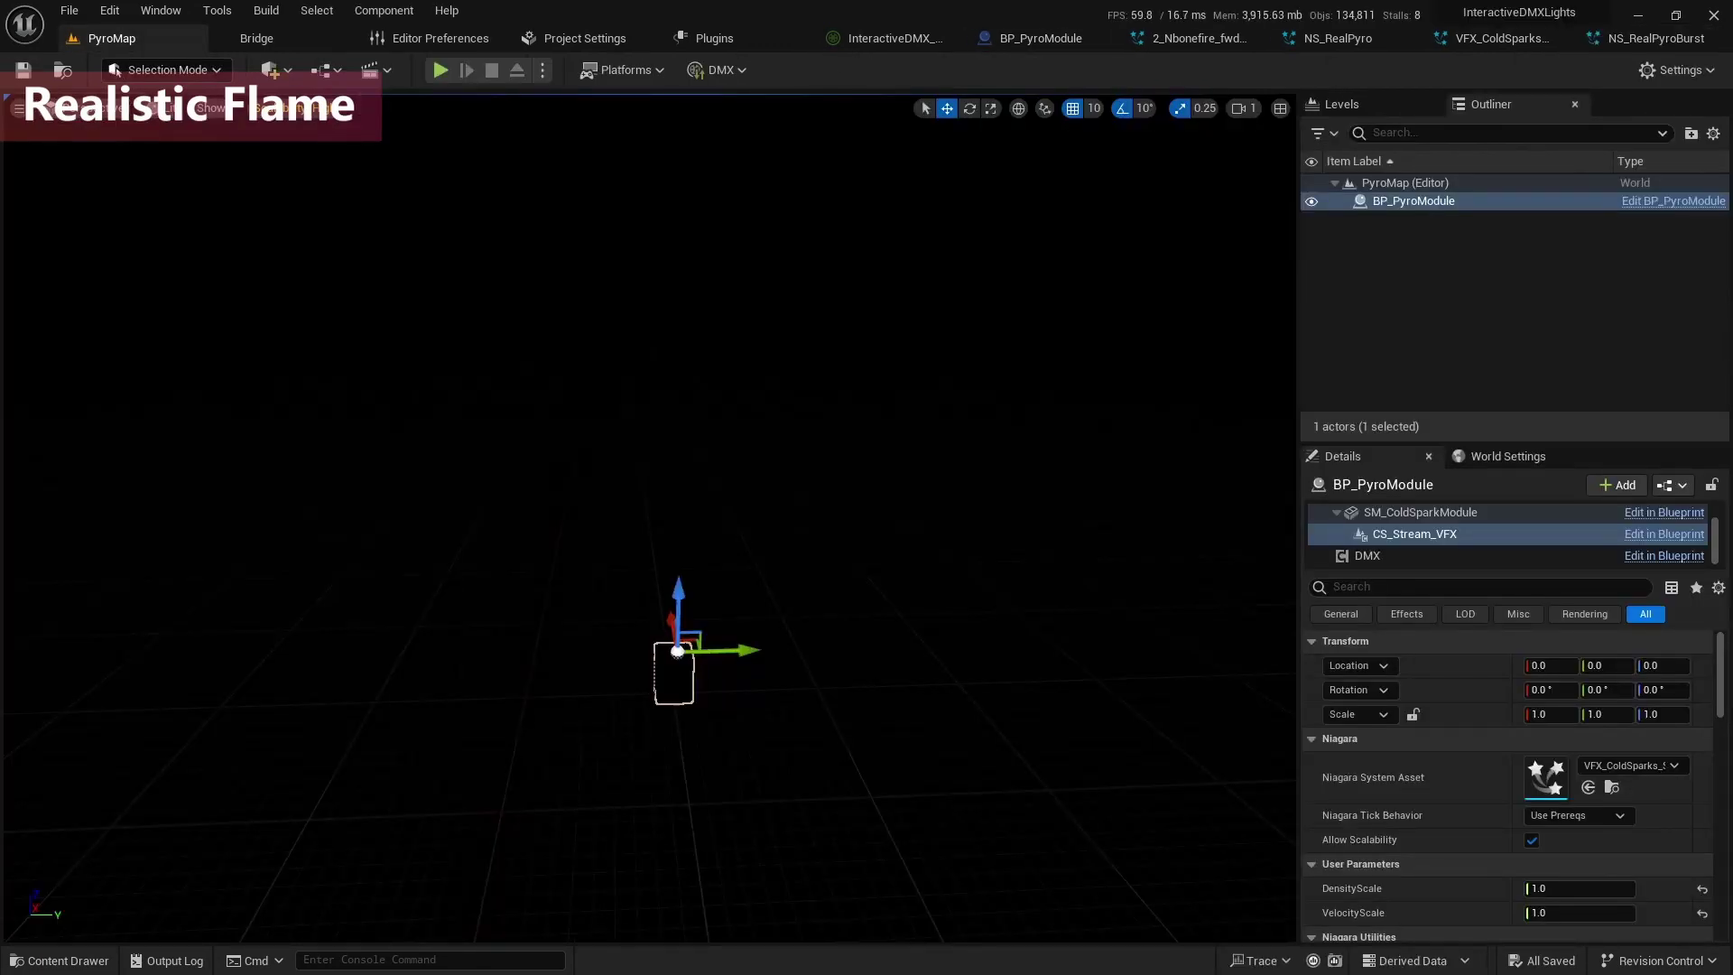
{"action": "left_click", "coordinate": [1041, 38]}
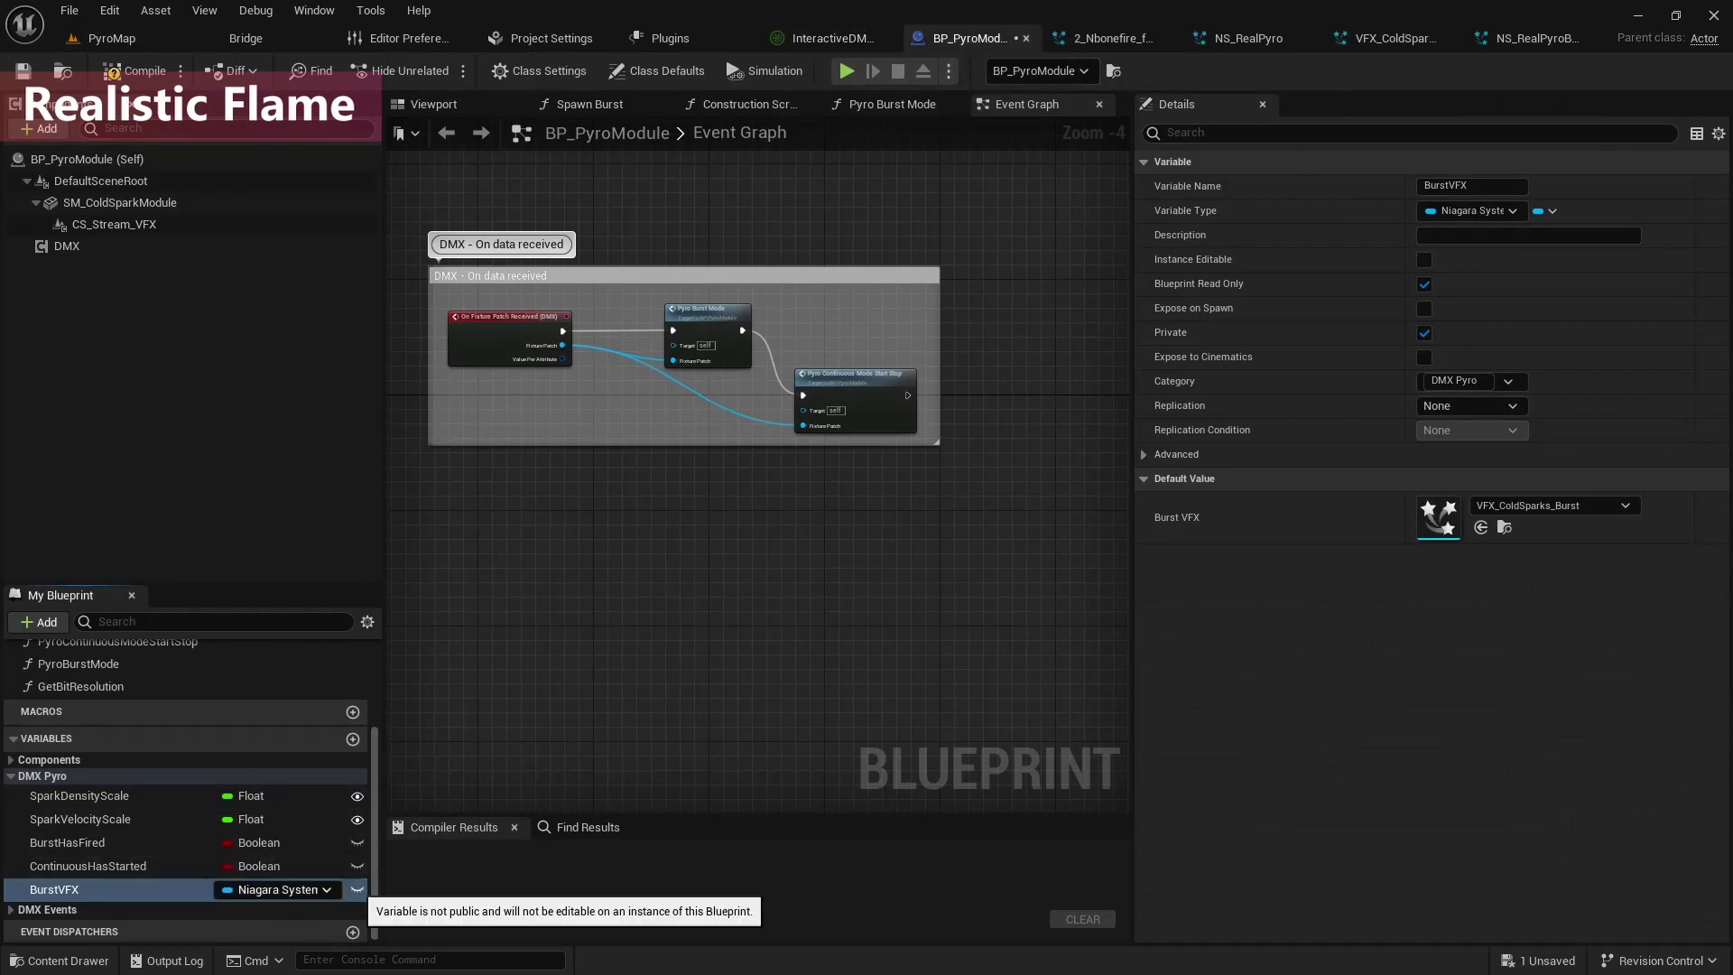
{"action": "left_click", "coordinate": [357, 890]}
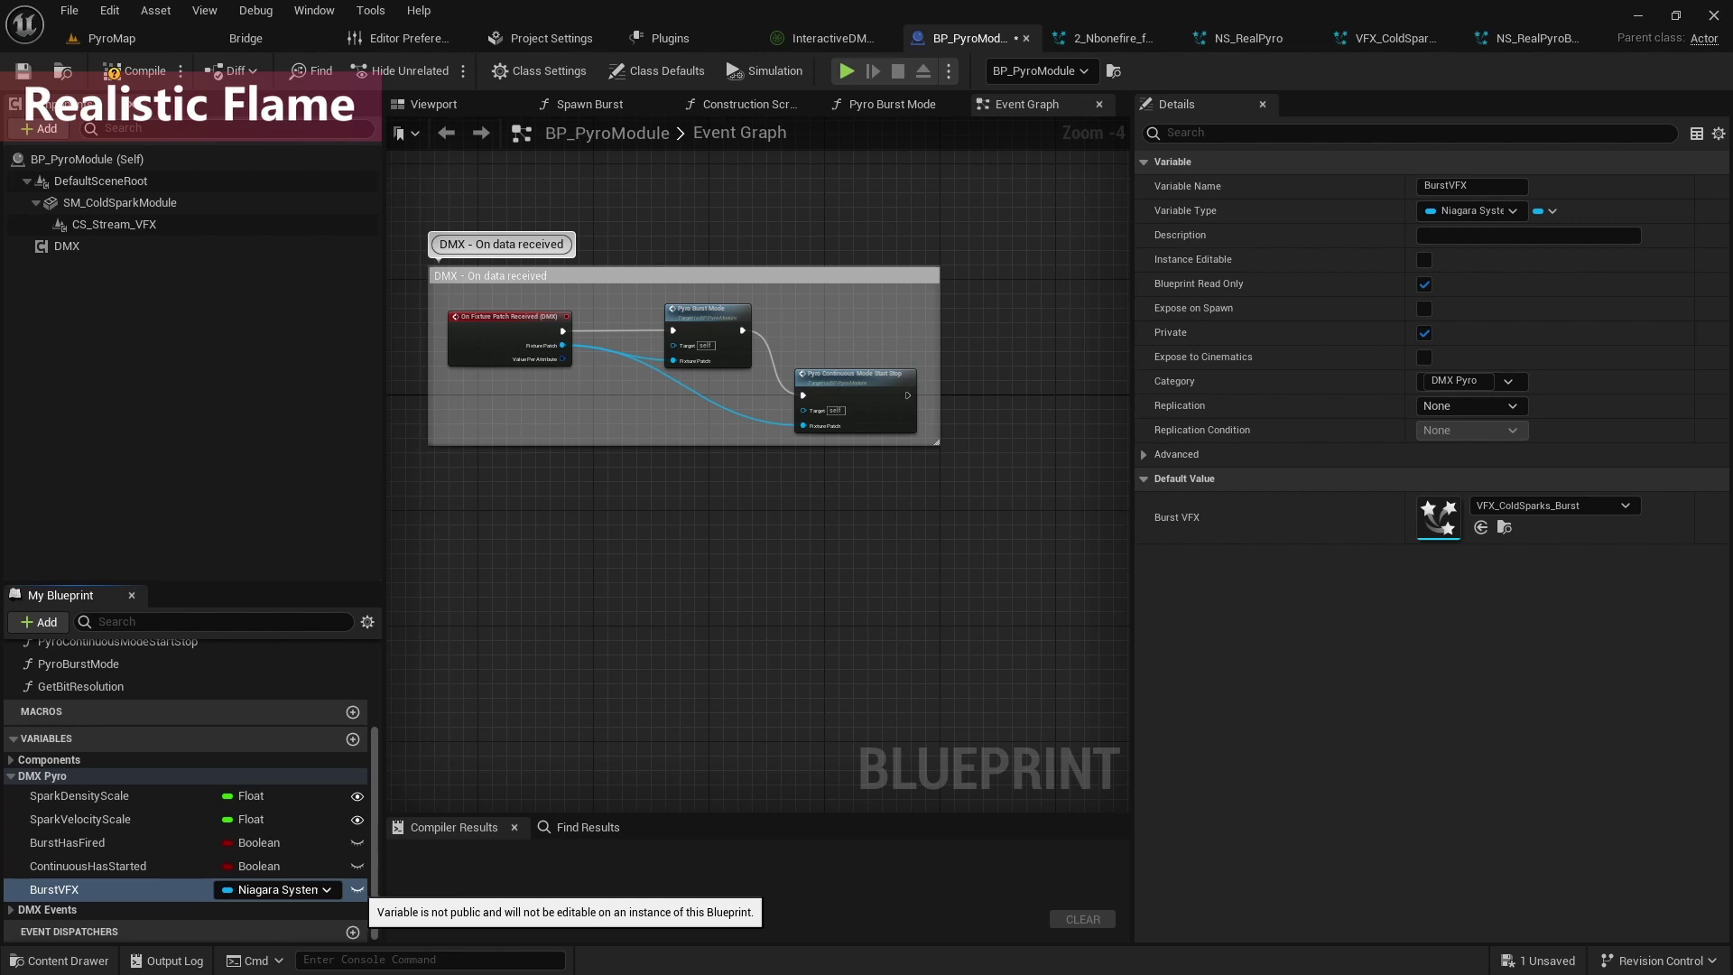
{"action": "left_click", "coordinate": [357, 889]}
{"action": "left_click", "coordinate": [136, 71]}
{"action": "left_click", "coordinate": [24, 72]}
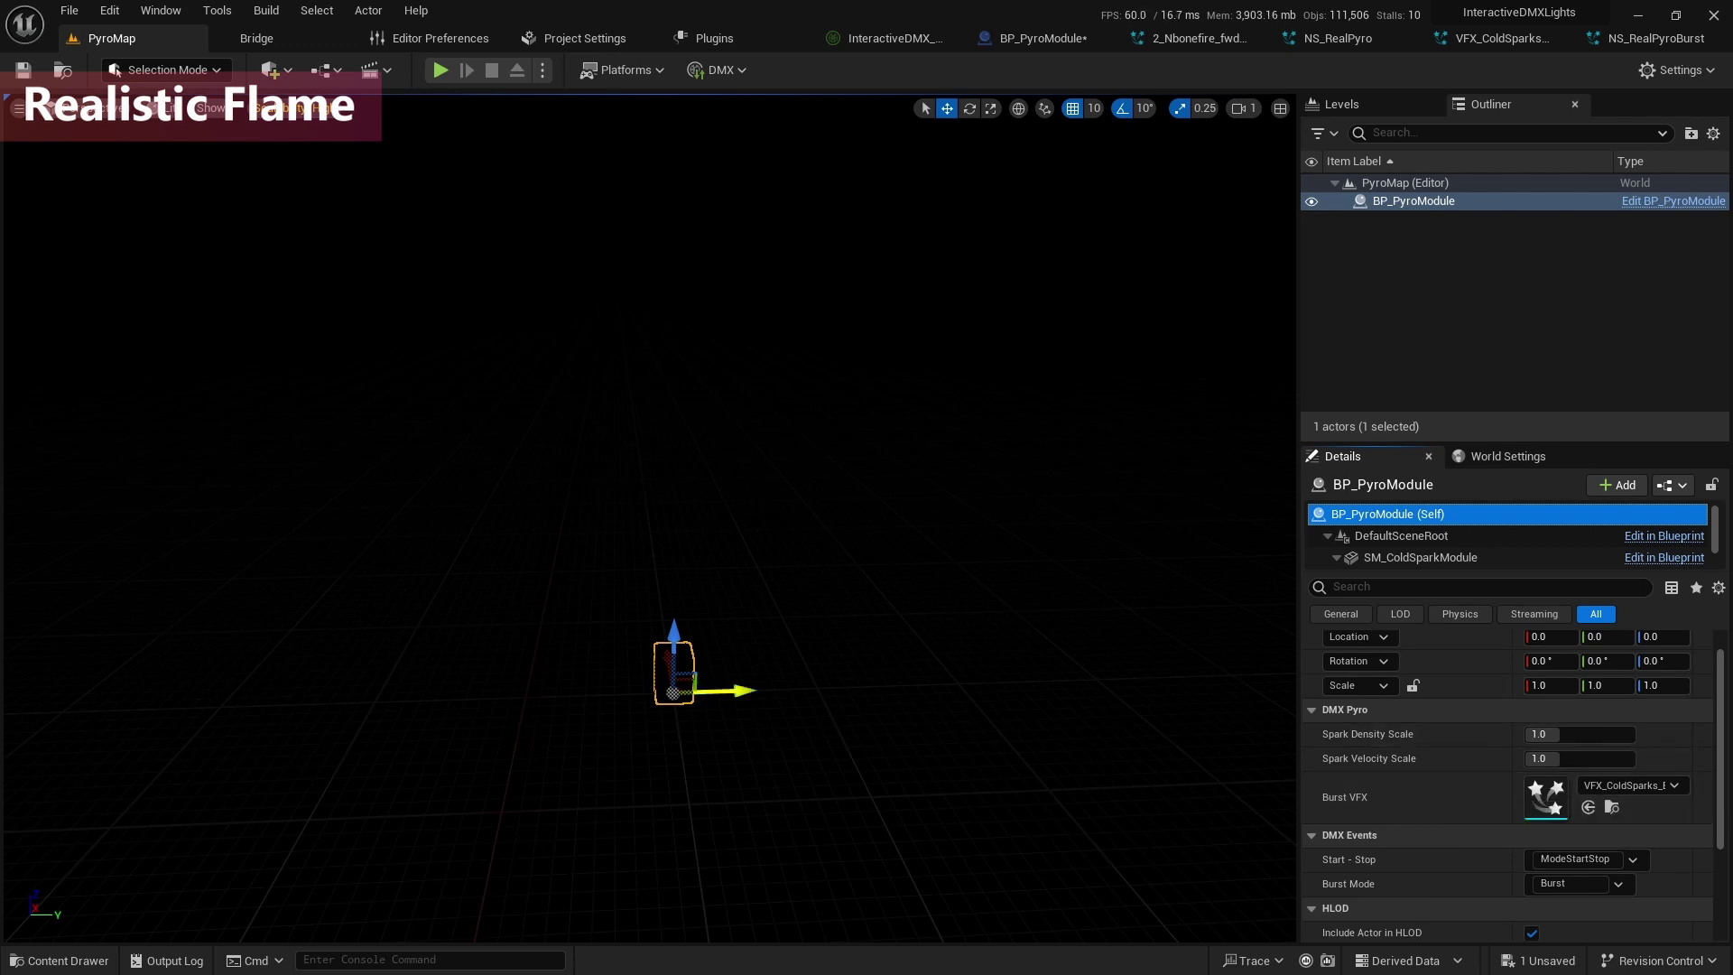
Duplicate BP_PyroModule to Y -110 and assign NS_RealPyro as the Niagara system asset of the copy's CS_Stream_VFX component.
{"action": "left_click", "coordinate": [1445, 201]}
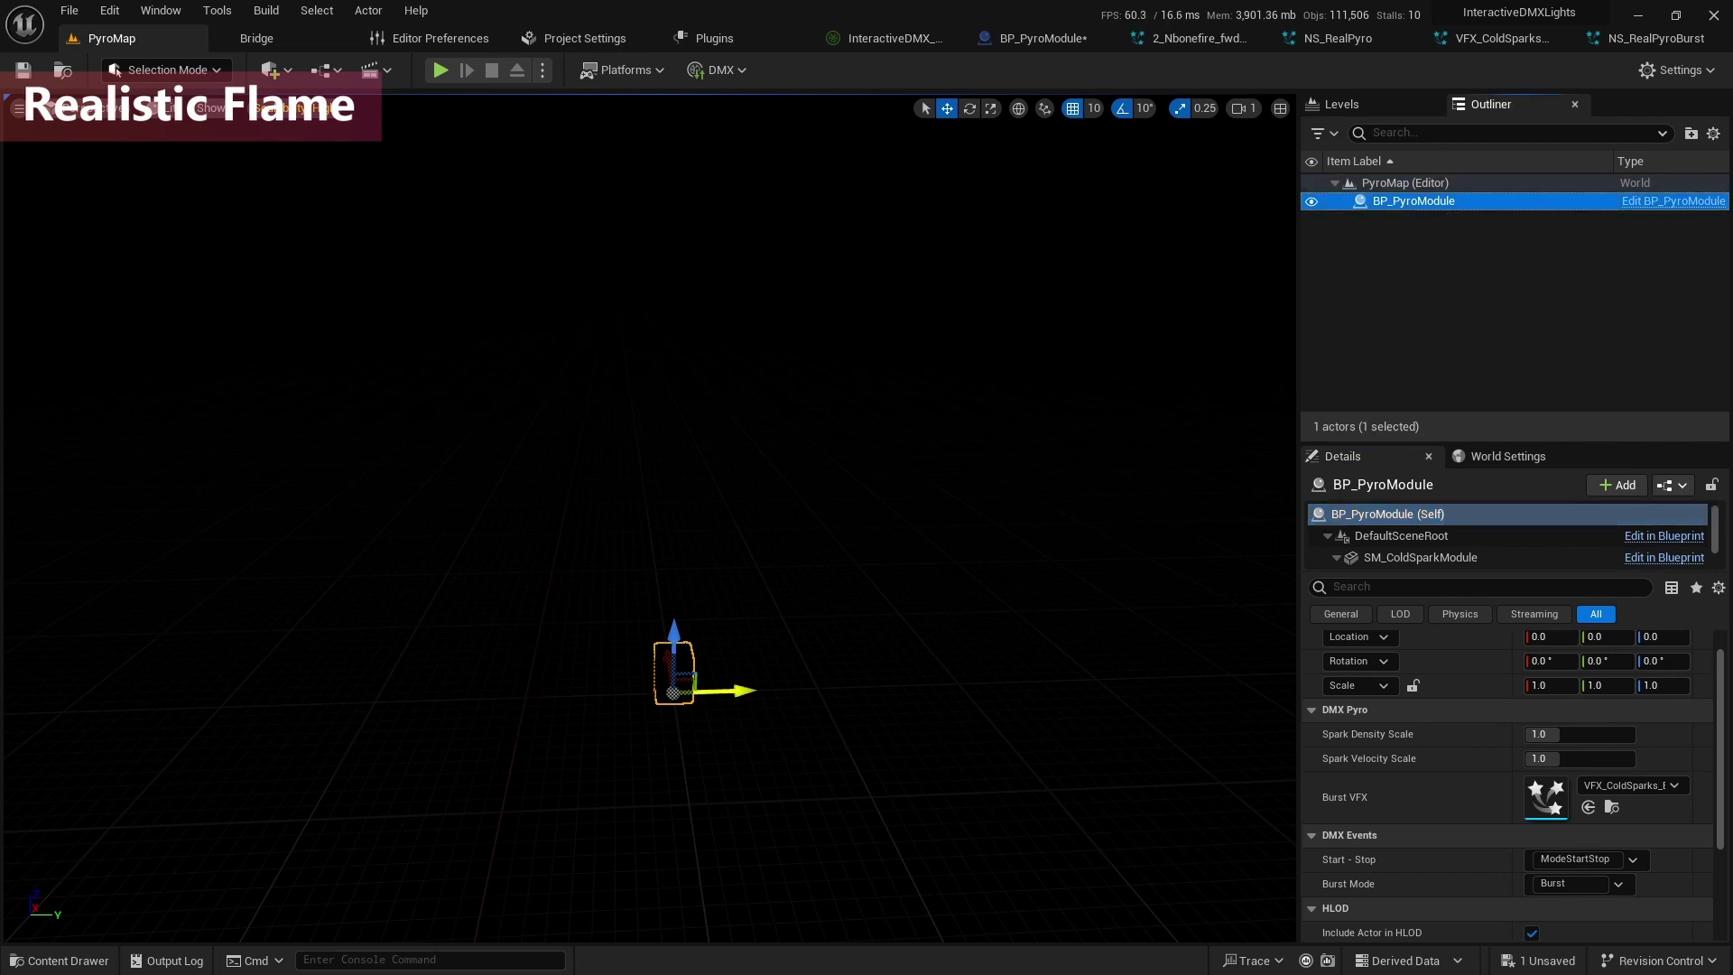
{"action": "left_click_drag", "start_coordinate": [727, 691], "coordinate": [560, 693], "text": "alt"}
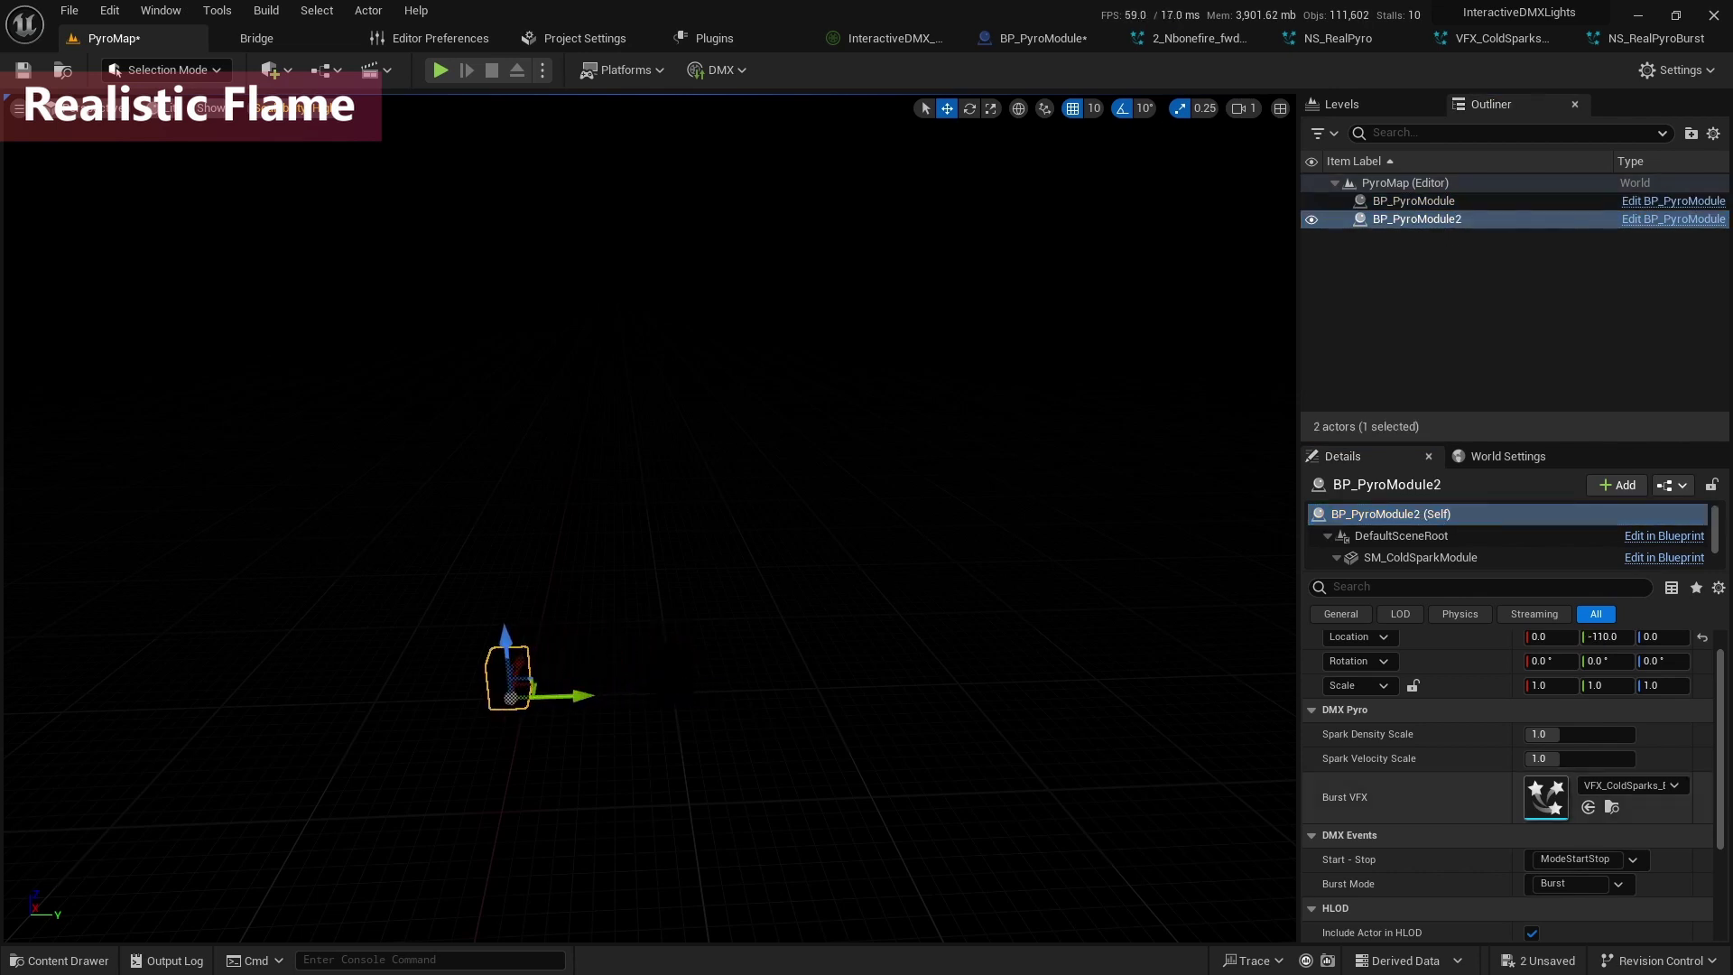
{"action": "scroll", "coordinate": [1417, 557], "scroll_direction": "down", "scroll_amount": 1}
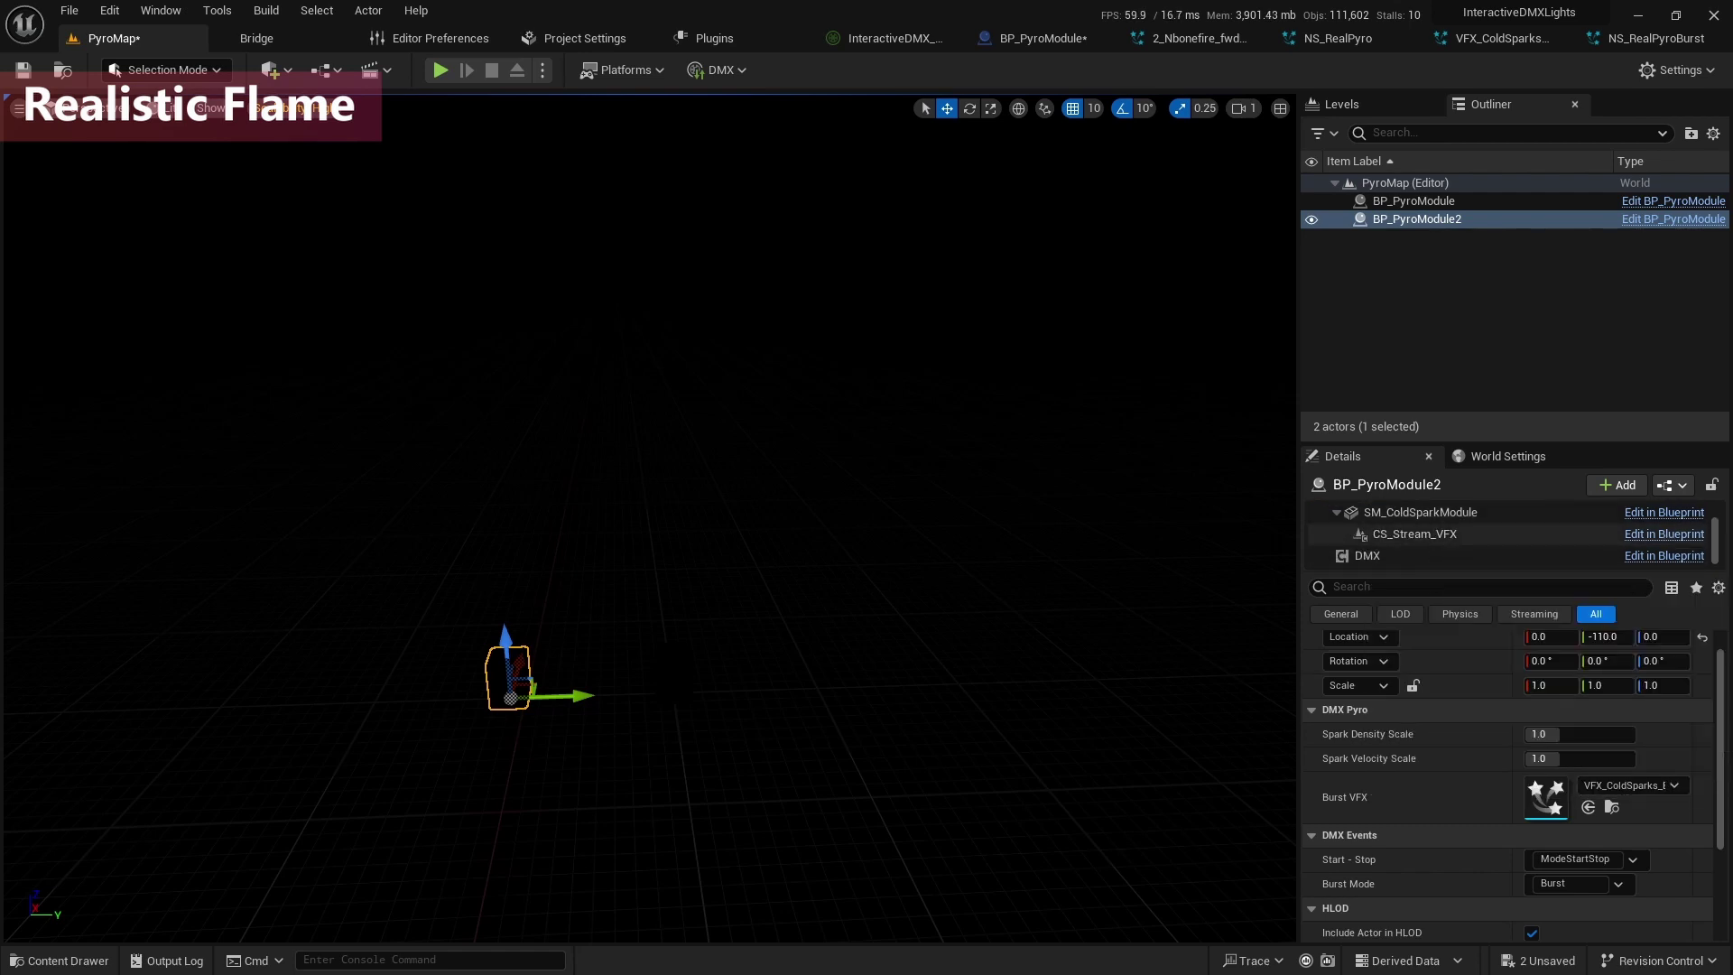
{"action": "left_click", "coordinate": [1414, 533]}
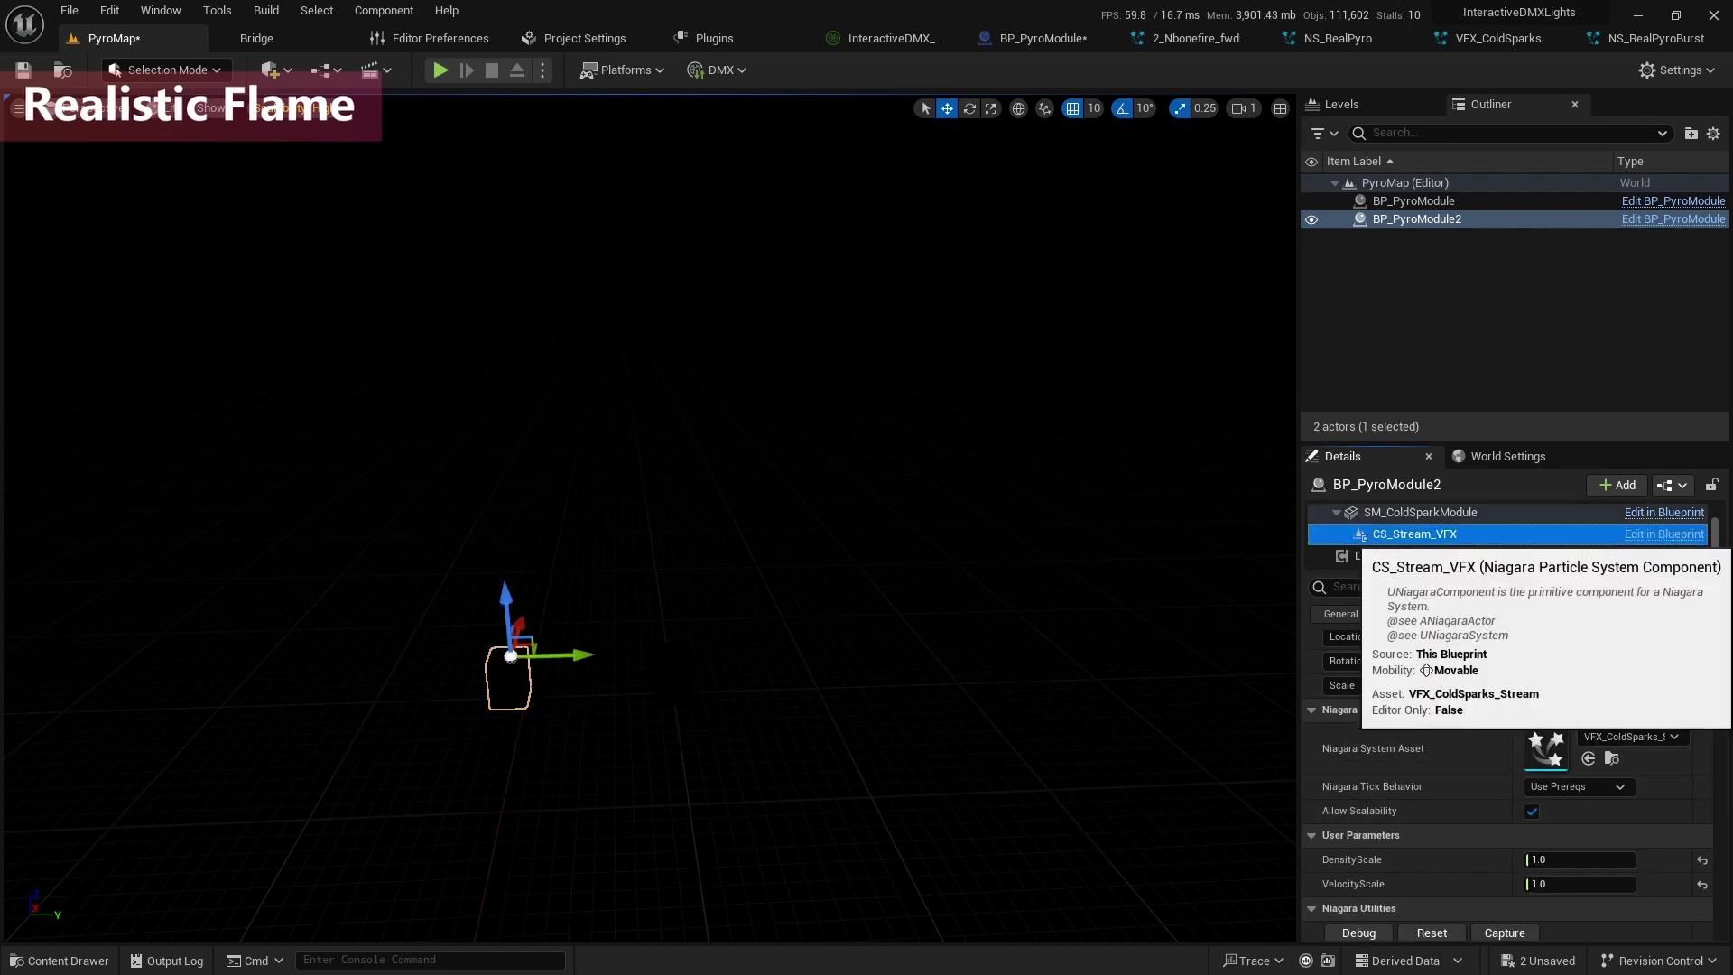
{"action": "key", "text": "ctrl+space"}
{"action": "left_click", "coordinate": [425, 750]}
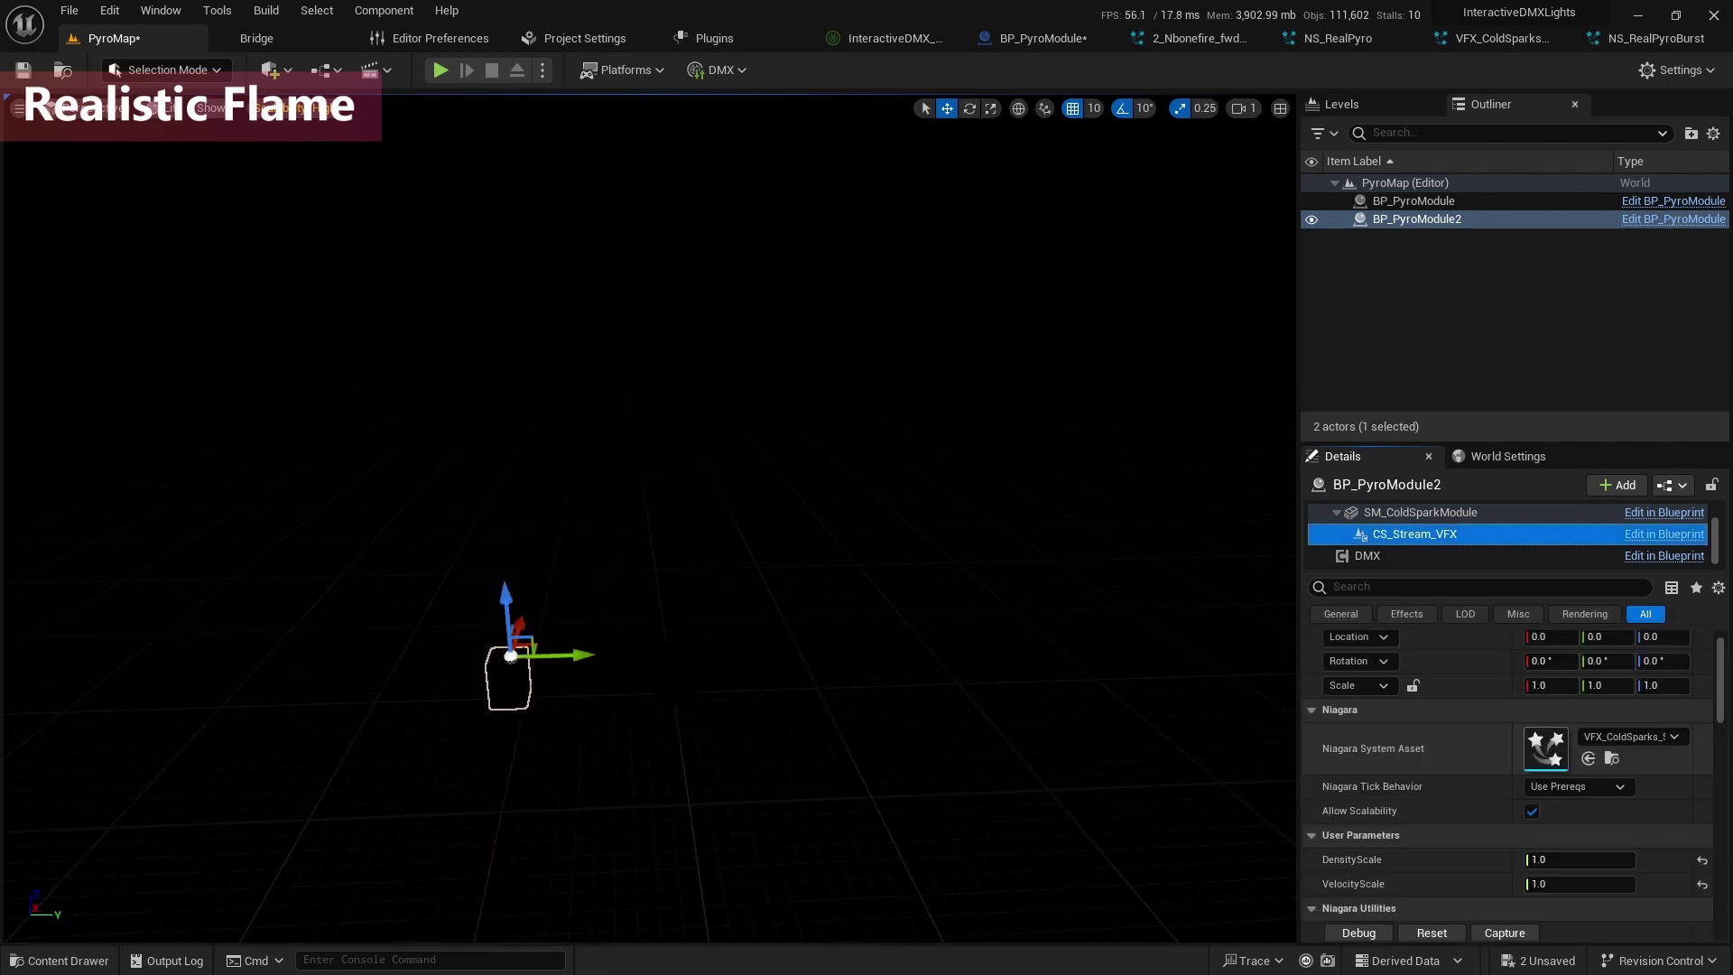
{"action": "left_click", "coordinate": [1588, 759]}
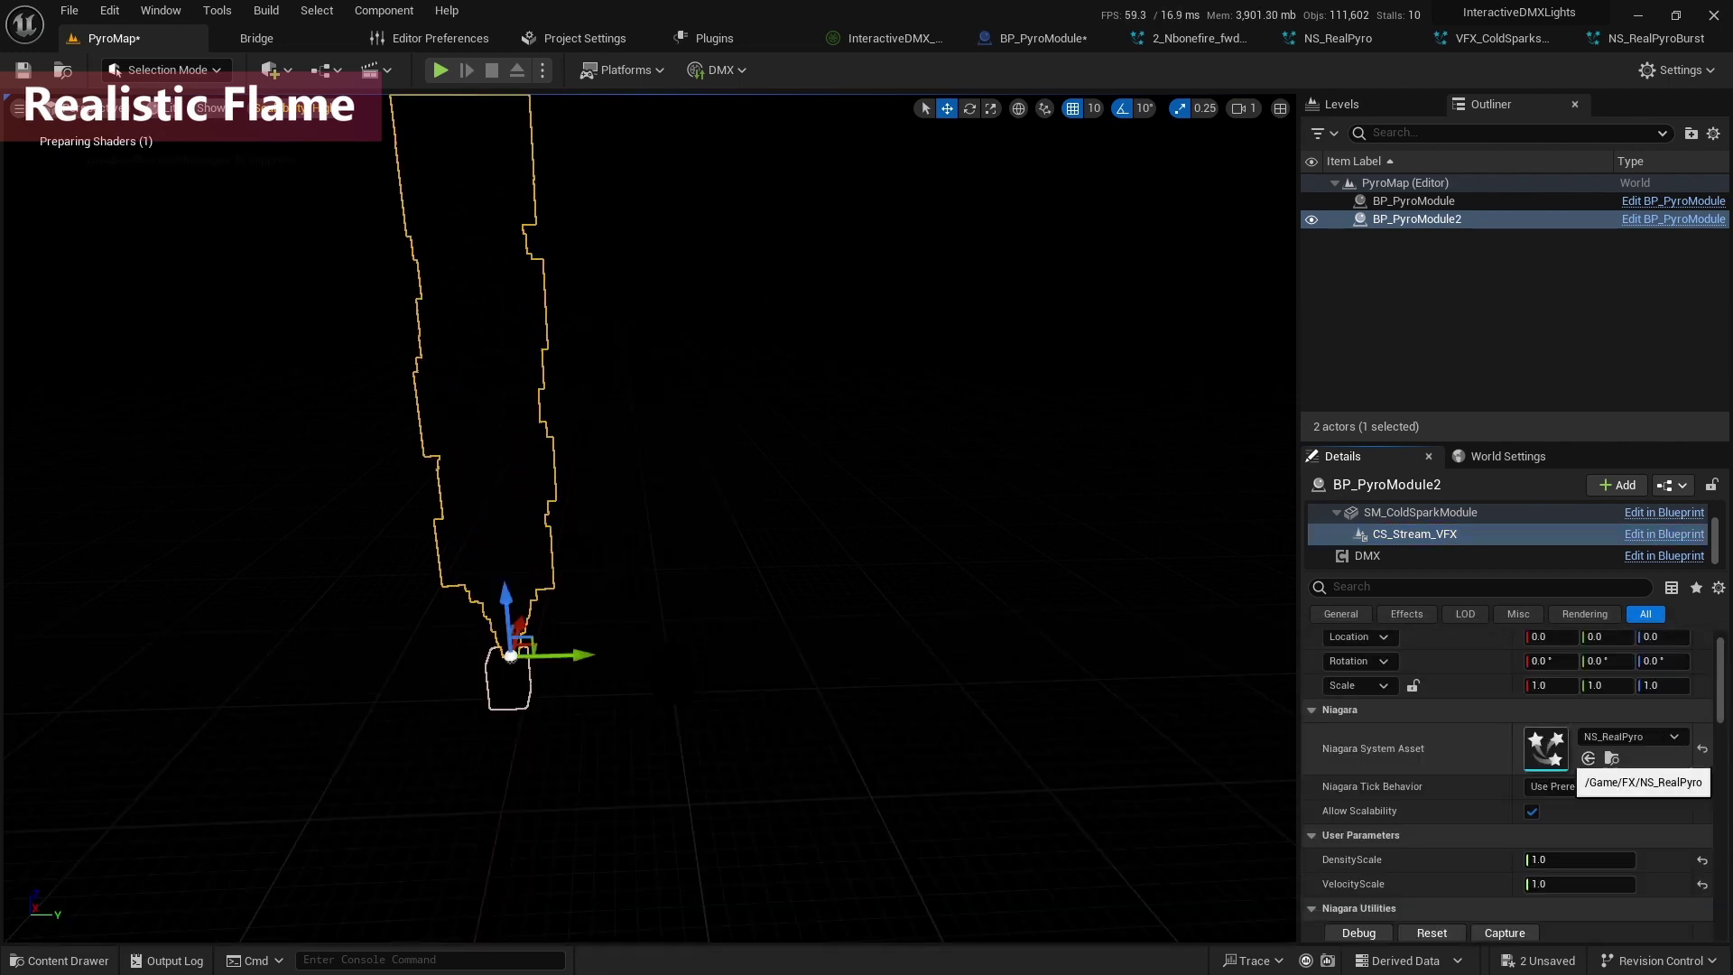
Set the Burst VFX of BP_PyroModule2 to NS_RealPyroBurst and save the level.
{"action": "scroll", "coordinate": [1448, 542], "scroll_direction": "up", "scroll_amount": 2}
{"action": "left_click", "coordinate": [1434, 515]}
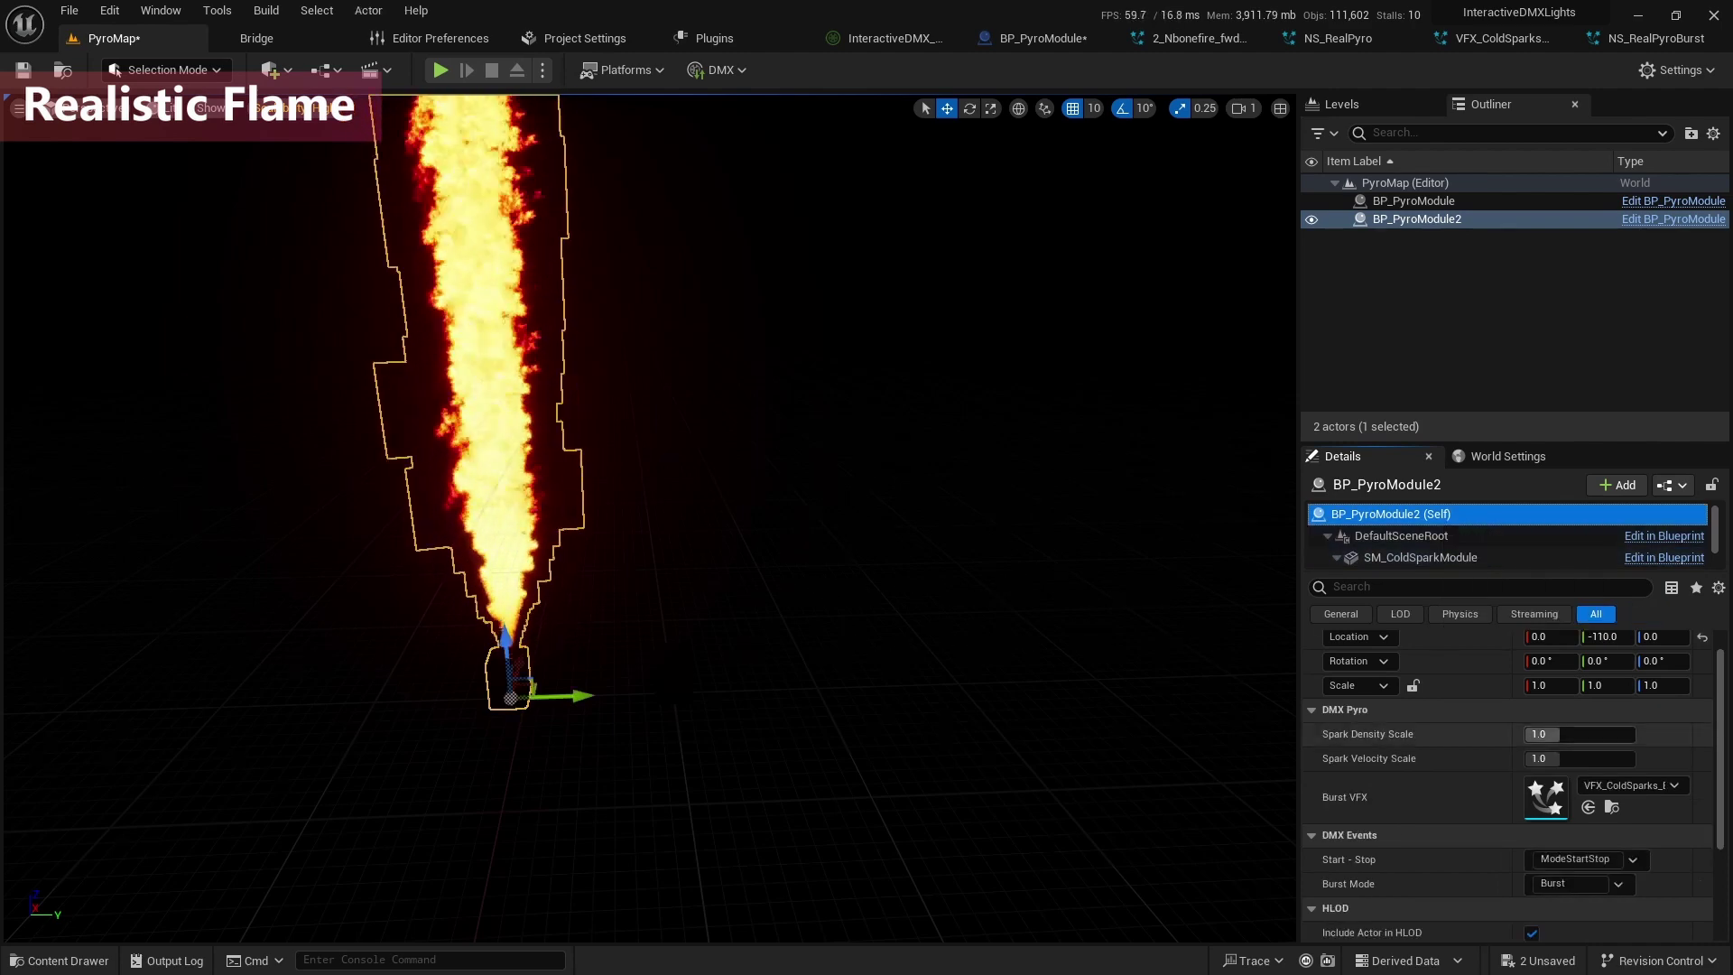
{"action": "key", "text": "ctrl+space"}
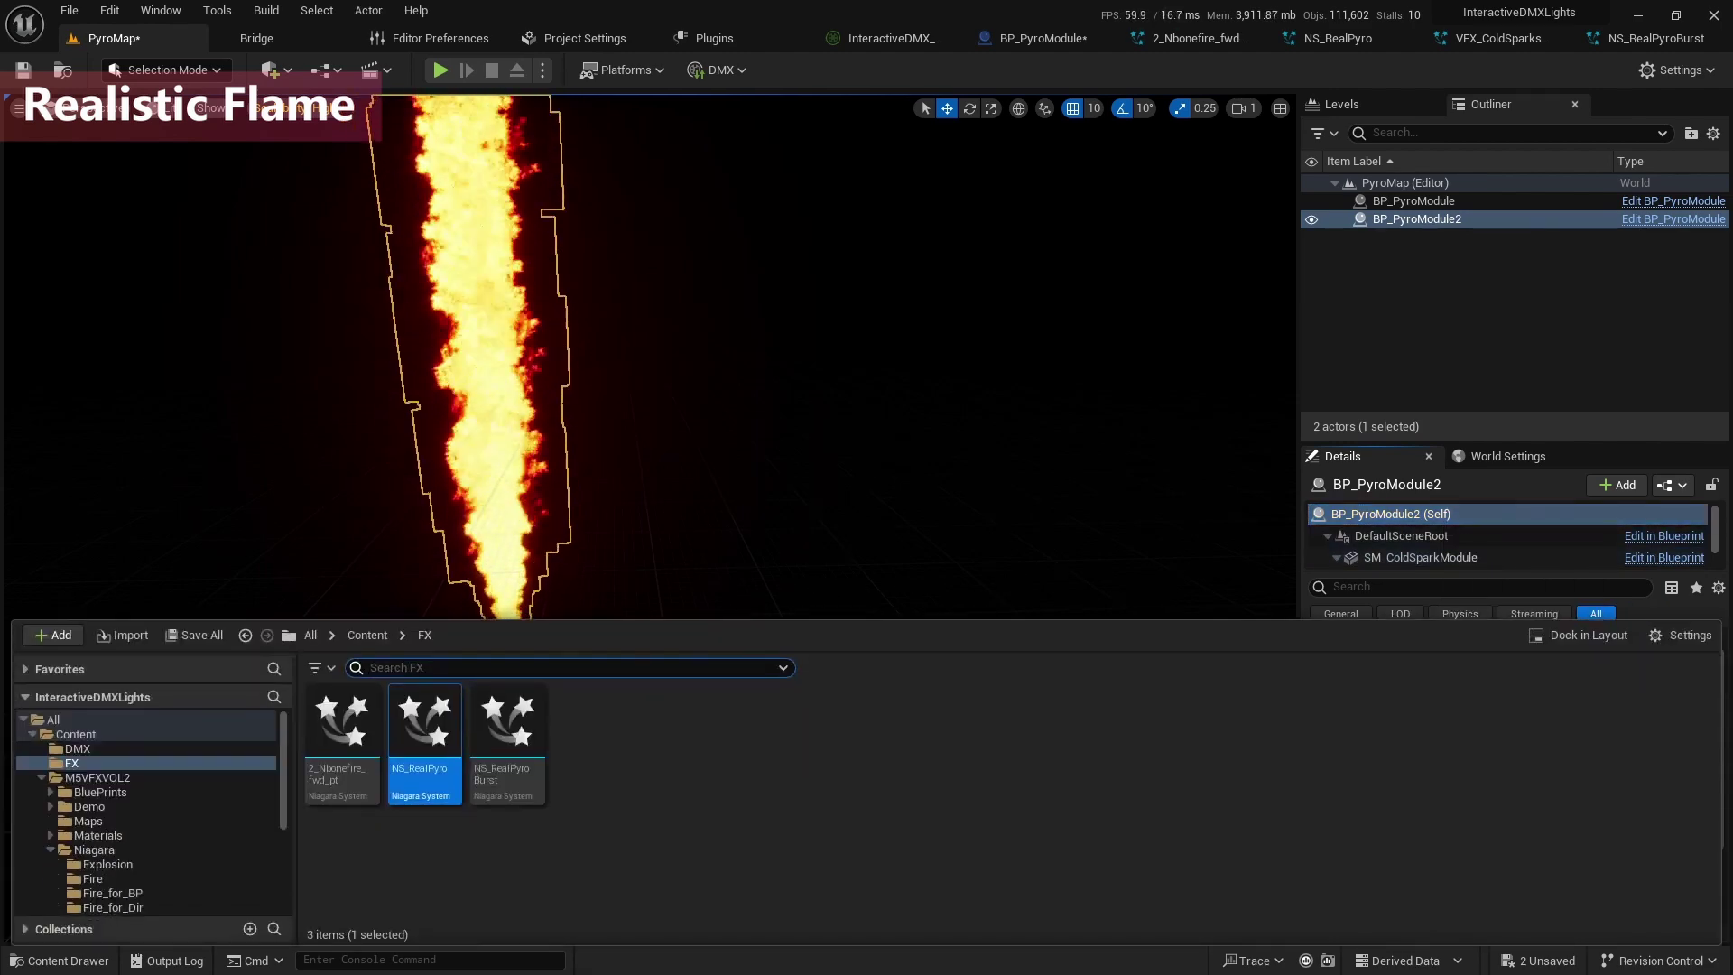
{"action": "left_click", "coordinate": [507, 731]}
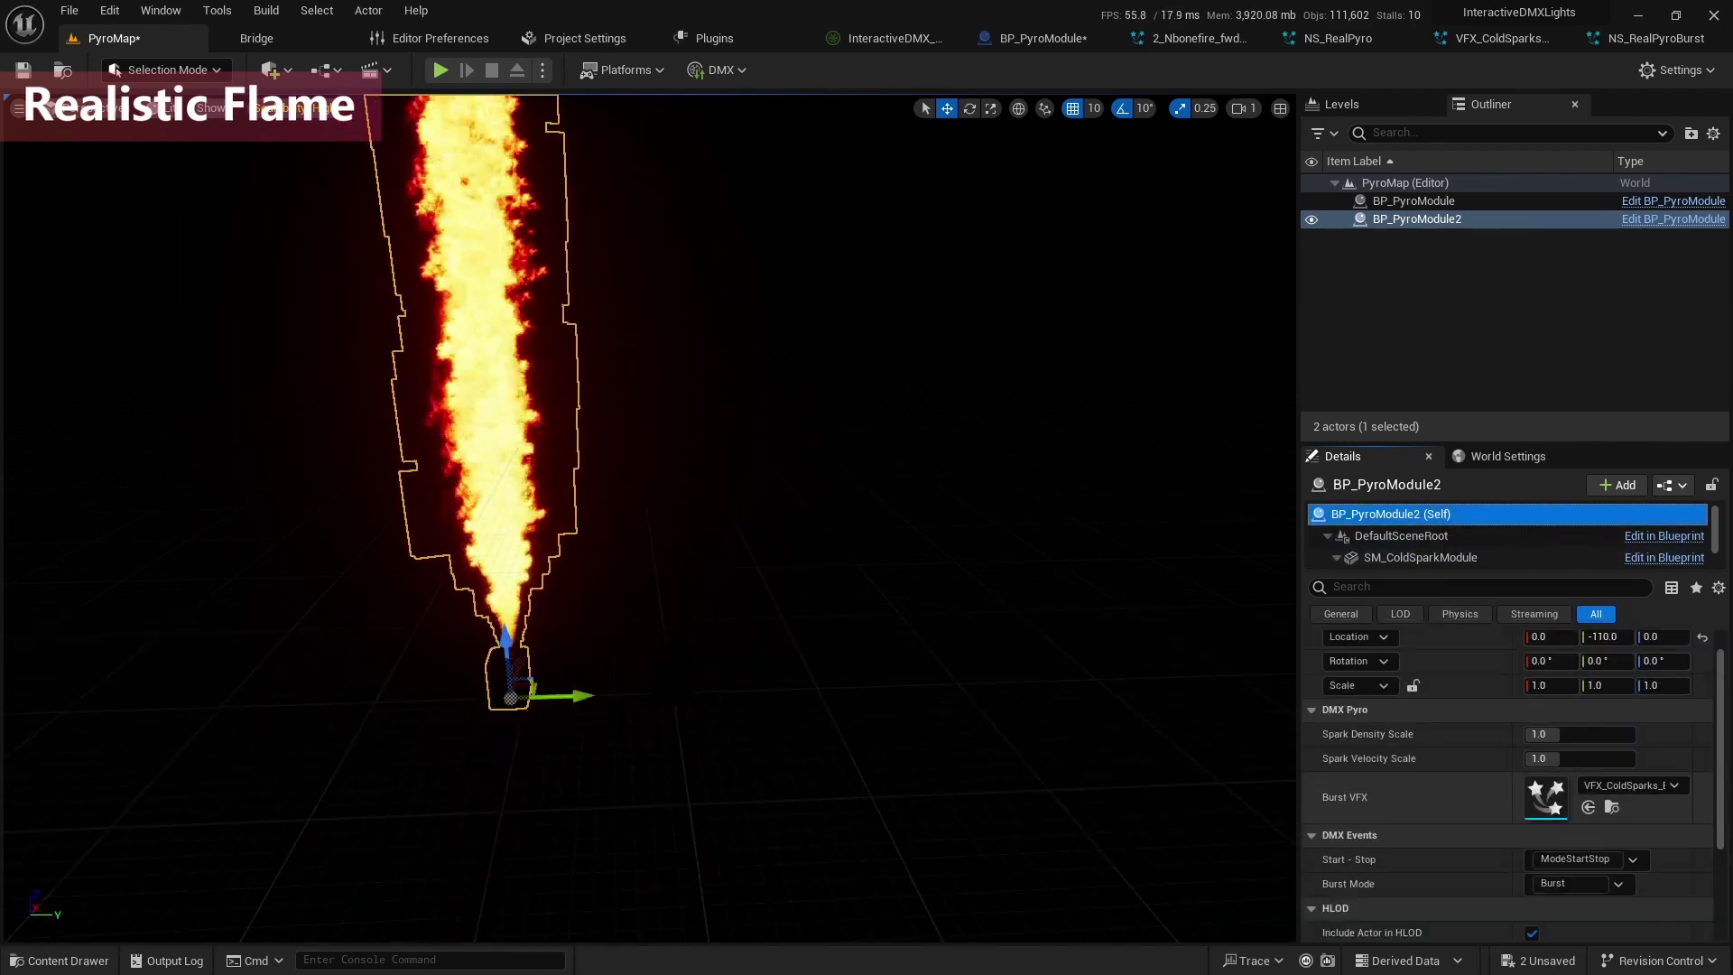
{"action": "left_click", "coordinate": [1589, 807]}
{"action": "left_click", "coordinate": [24, 70]}
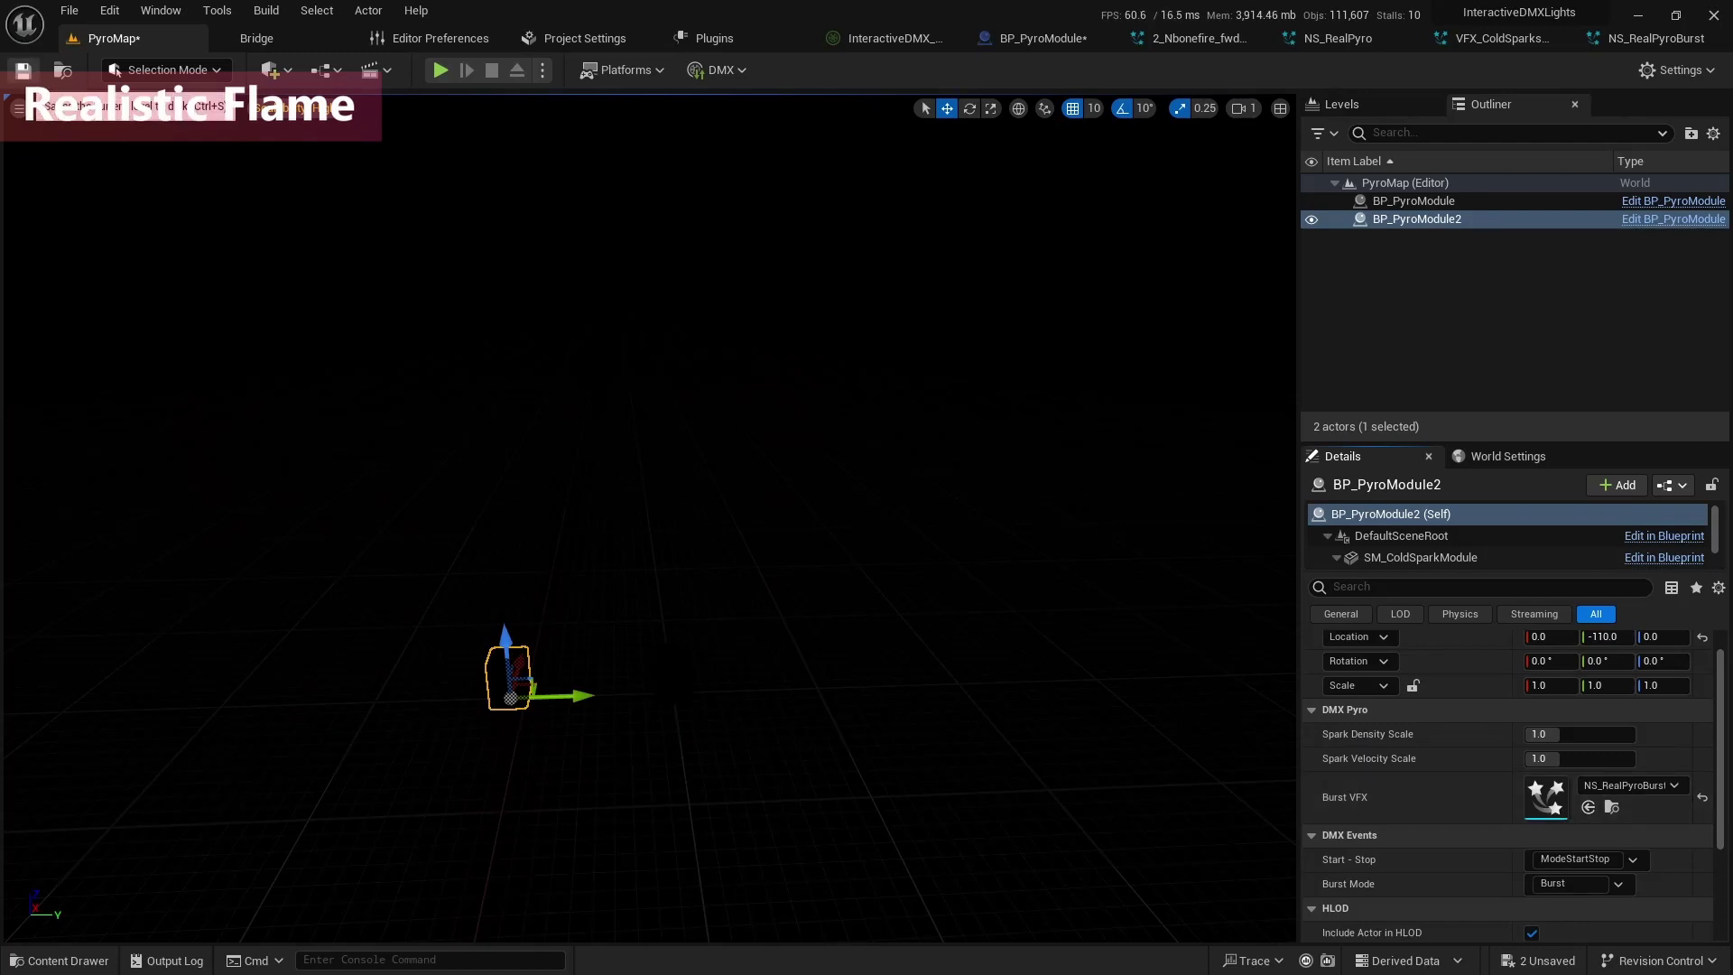
Open the DMX Control Console, start sending DMX, and raise Pyro_000's ModeStartStop fader to 255 to test the continuous effects.
{"action": "left_click", "coordinate": [1042, 39]}
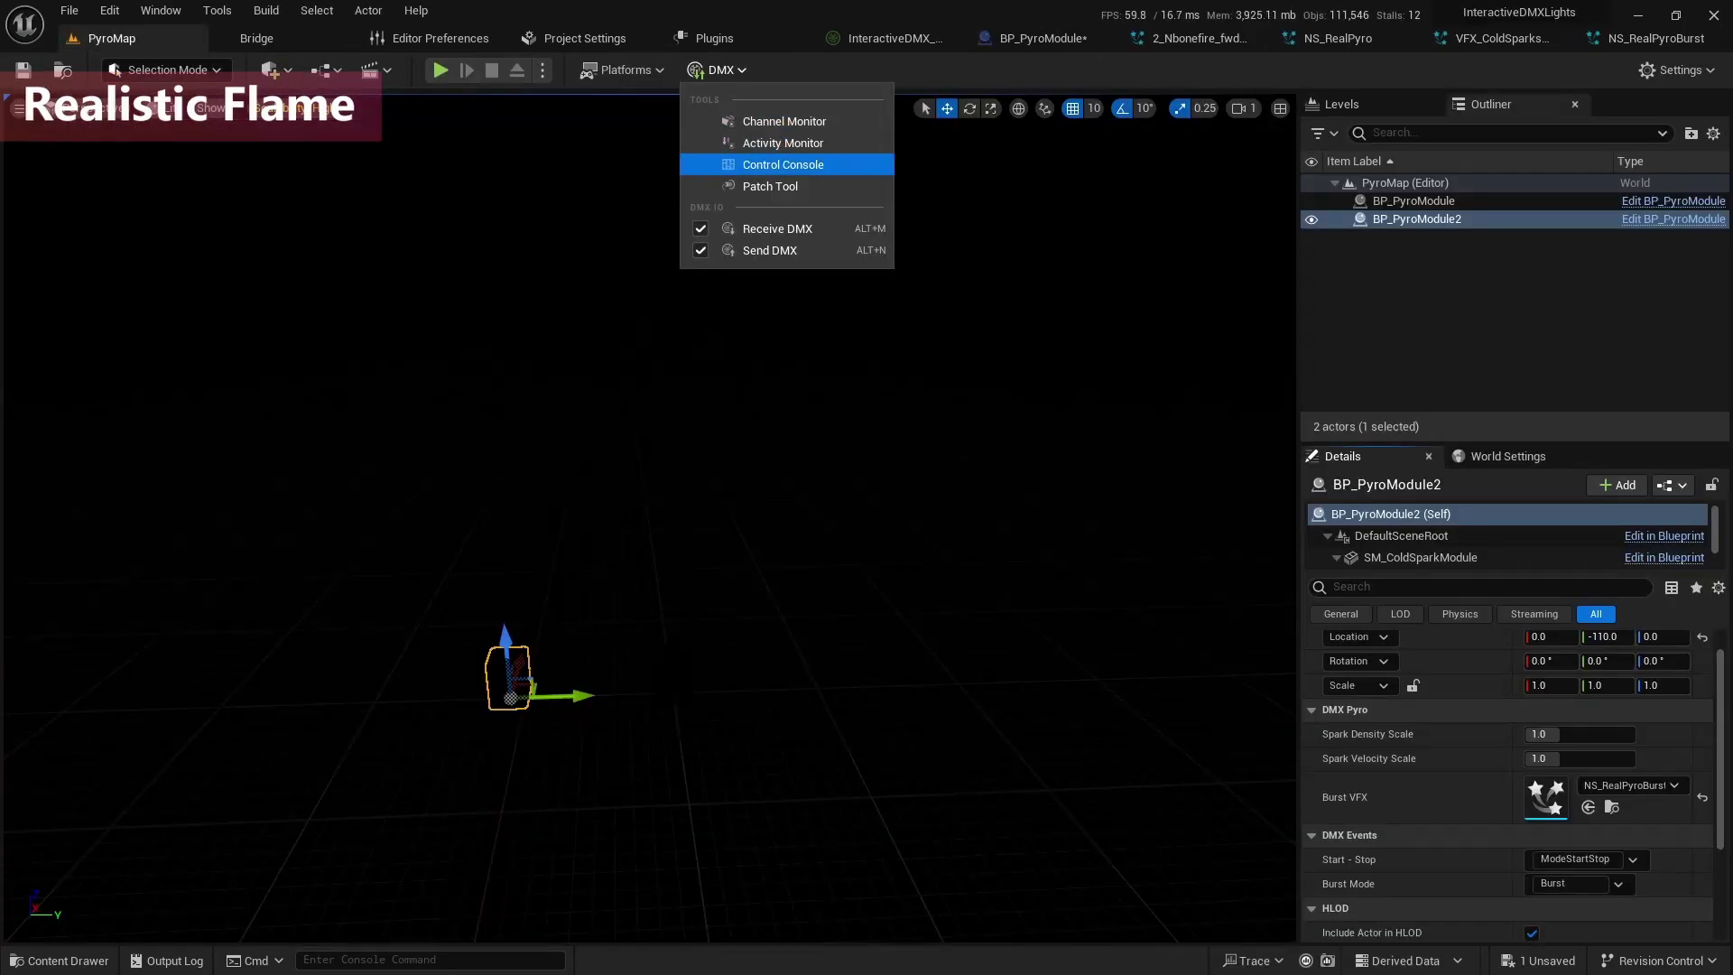
{"action": "left_click", "coordinate": [782, 164]}
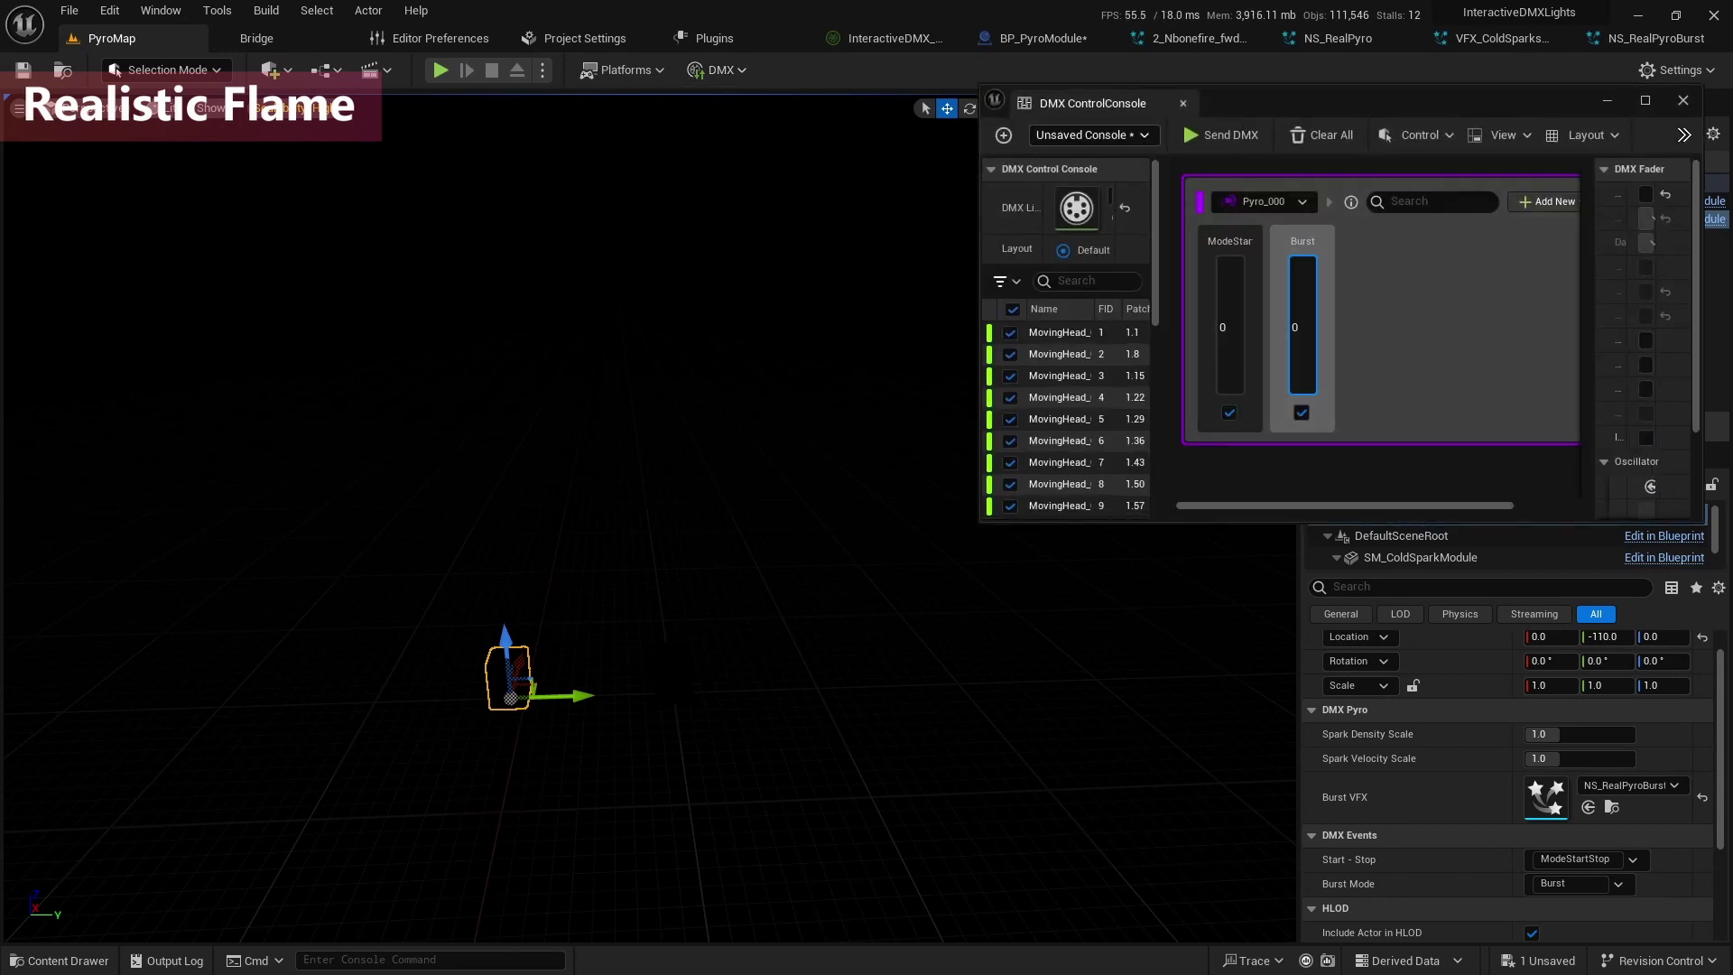
{"action": "scroll", "coordinate": [1065, 388], "scroll_direction": "down", "scroll_amount": 5}
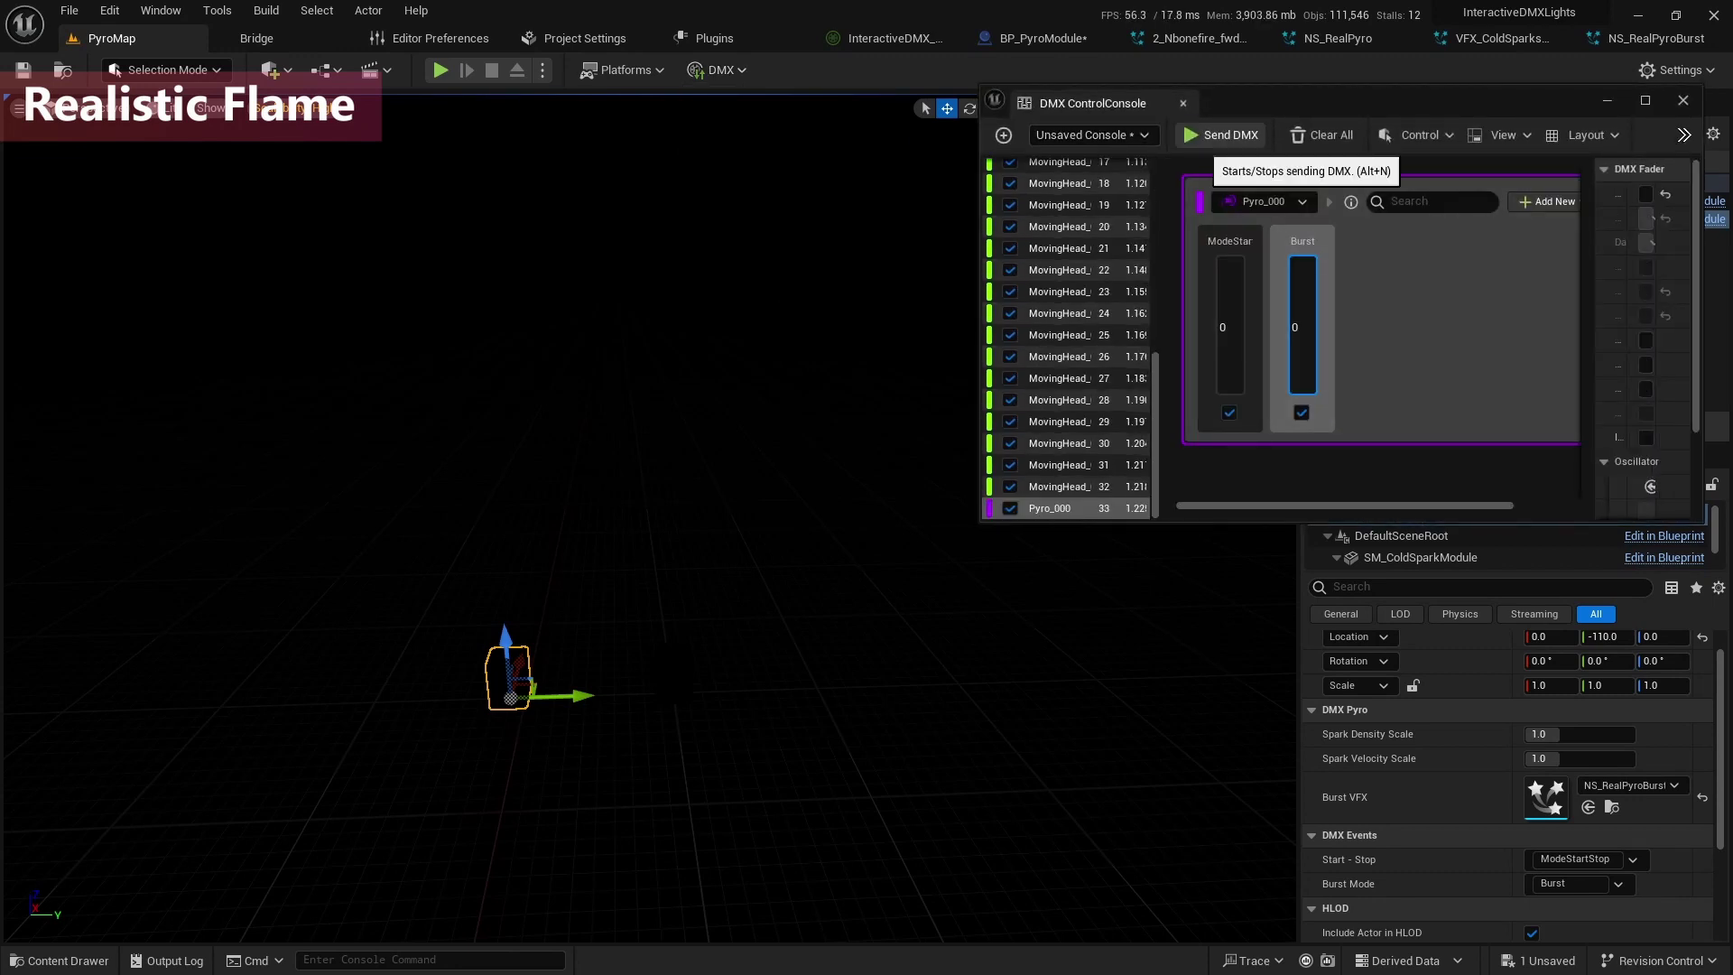
{"action": "left_click", "coordinate": [1230, 136]}
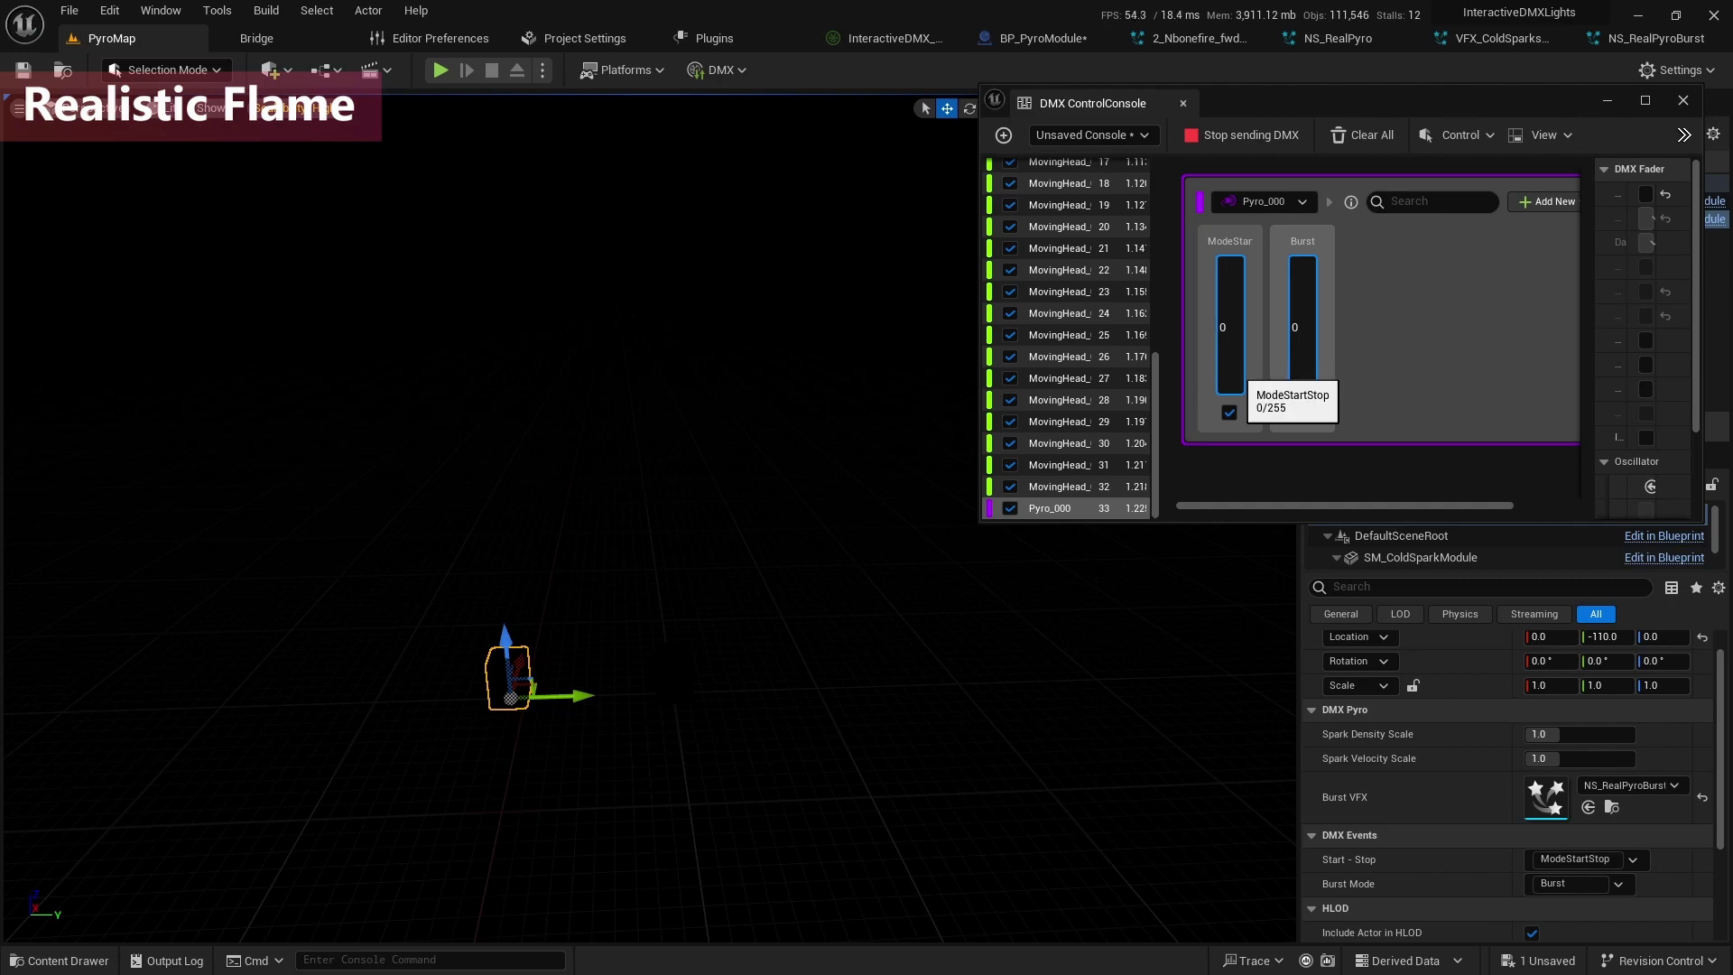
{"action": "left_click_drag", "start_coordinate": [1234, 375], "coordinate": [1234, 237]}
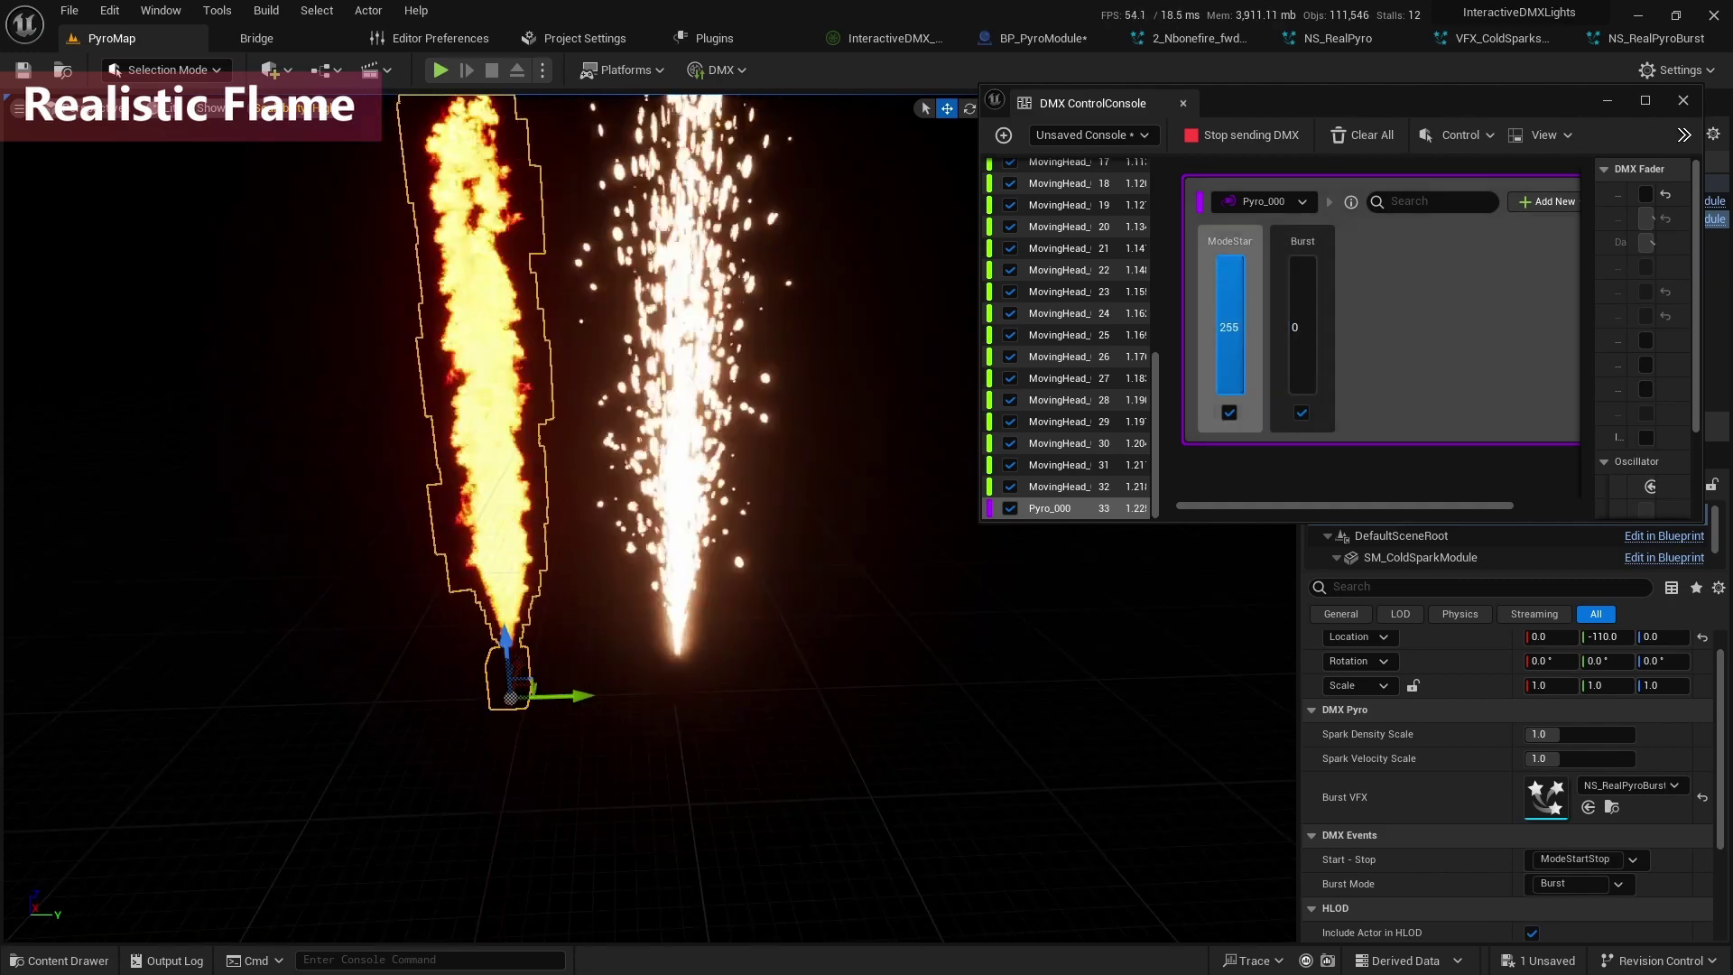
Raise the Burst fader of Pyro_000 to test the burst effects of both pyro modules.
{"action": "scroll", "coordinate": [650, 518], "scroll_direction": "down", "scroll_amount": 2}
{"action": "scroll", "coordinate": [650, 519], "scroll_direction": "down", "scroll_amount": 3}
{"action": "scroll", "coordinate": [650, 518], "scroll_direction": "up", "scroll_amount": 1}
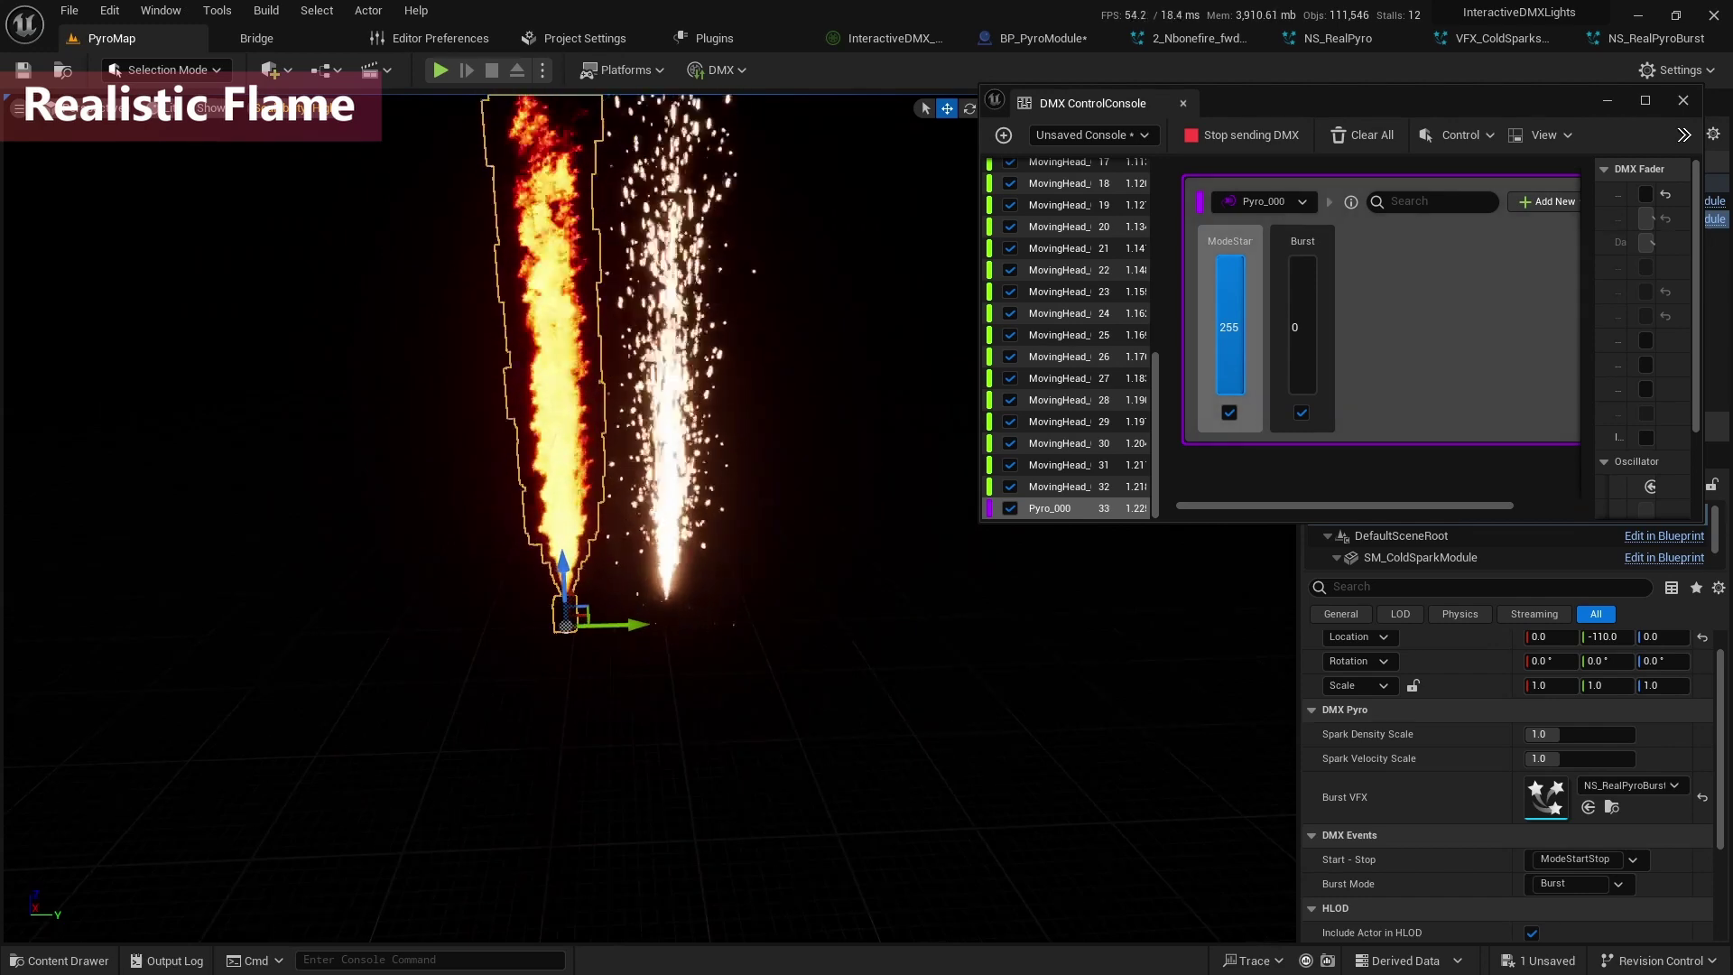
{"action": "left_click", "coordinate": [1303, 368], "text": "shift"}
{"action": "left_click_drag", "start_coordinate": [1302, 366], "coordinate": [1303, 300]}
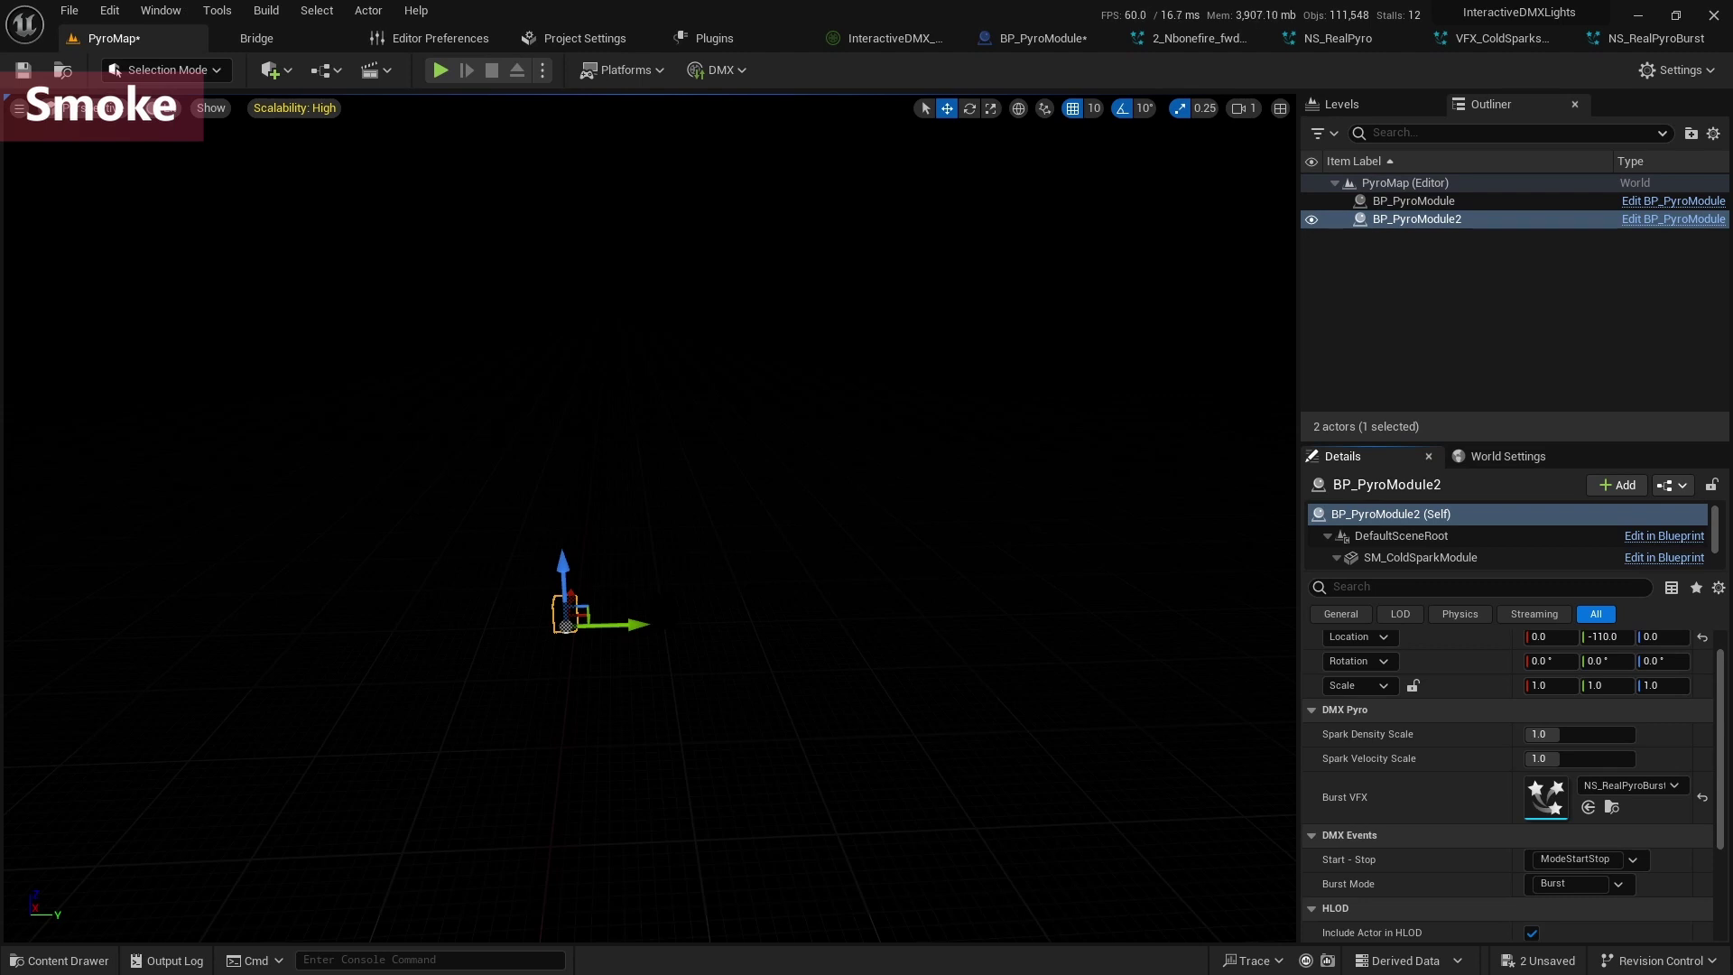
Copy 2_6_Nsmoke3_vg_pt from M5VFXVOL2/Niagara/Reference/Smoke into the FX folder and open the copy.
{"action": "left_click", "coordinate": [60, 960]}
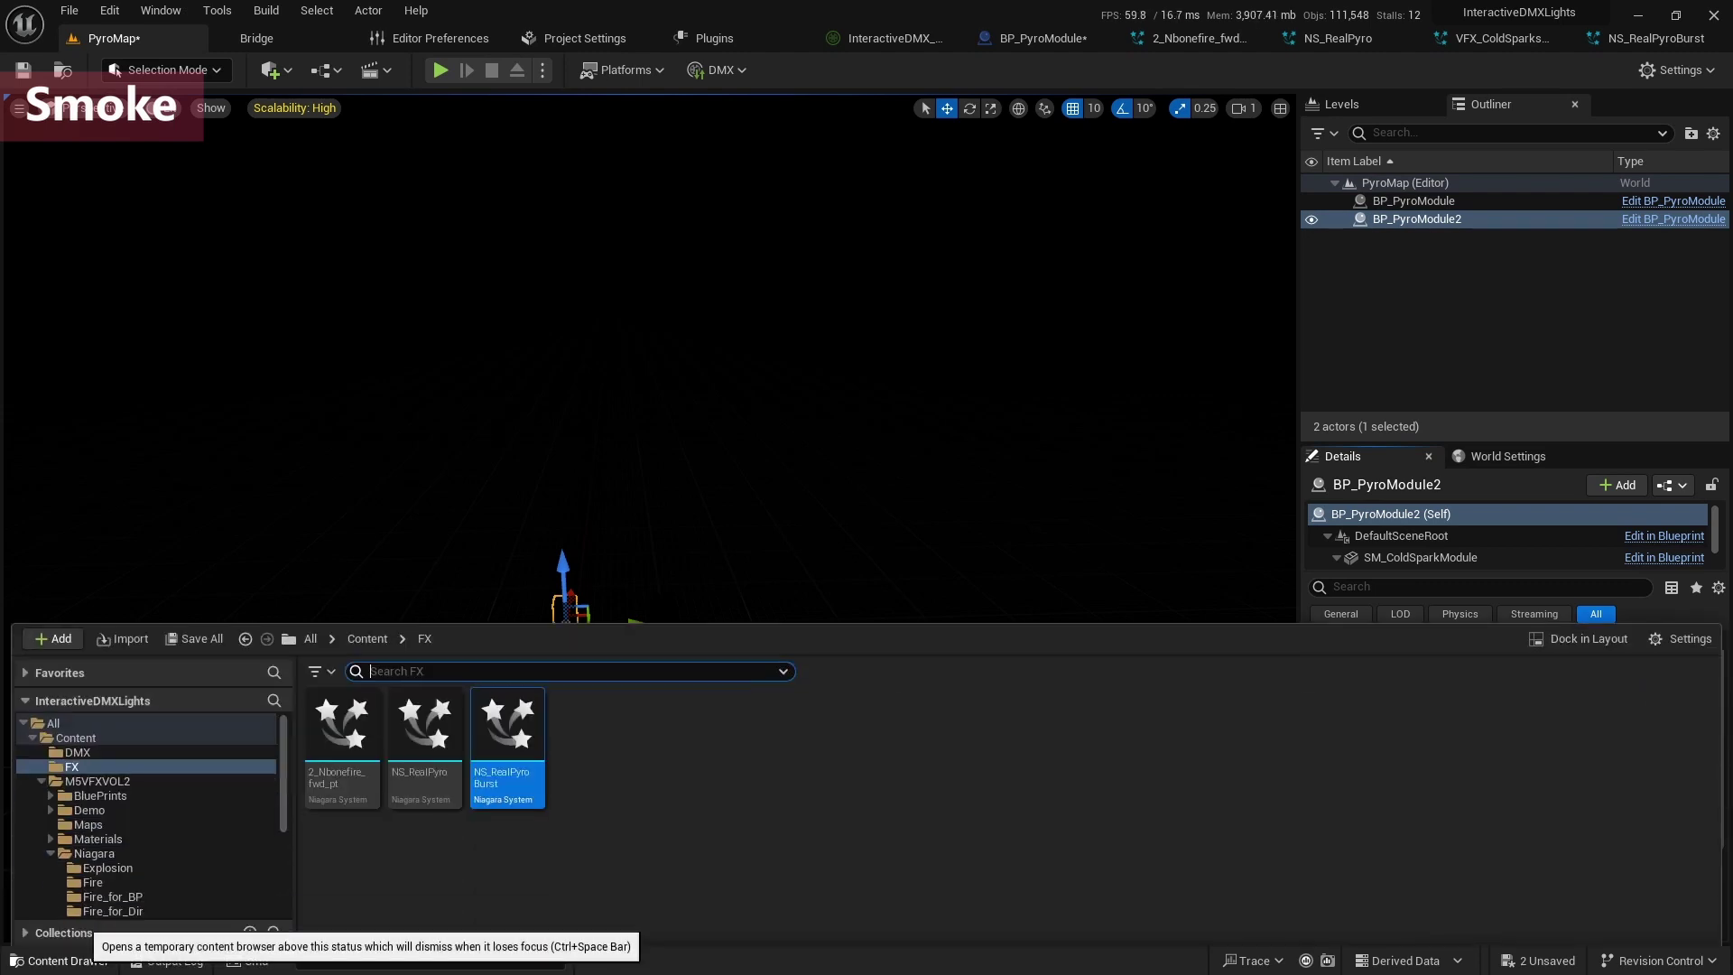
{"action": "left_click", "coordinate": [96, 777]}
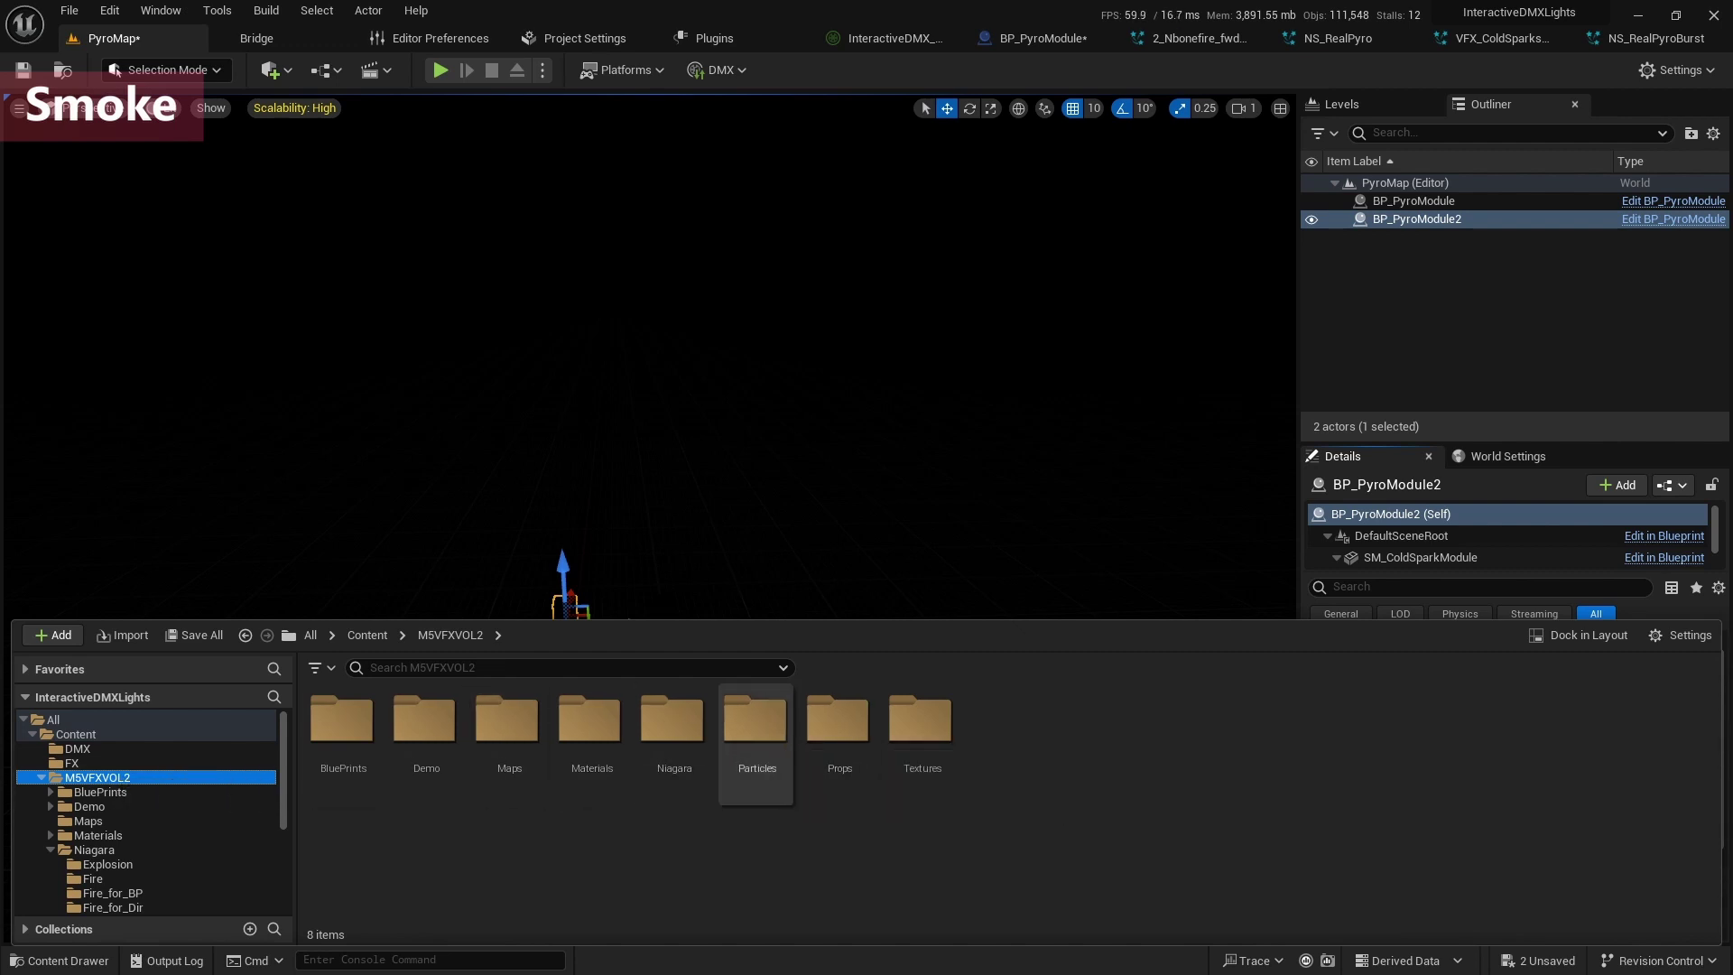
{"action": "left_click", "coordinate": [675, 730]}
{"action": "double_click", "coordinate": [673, 722]}
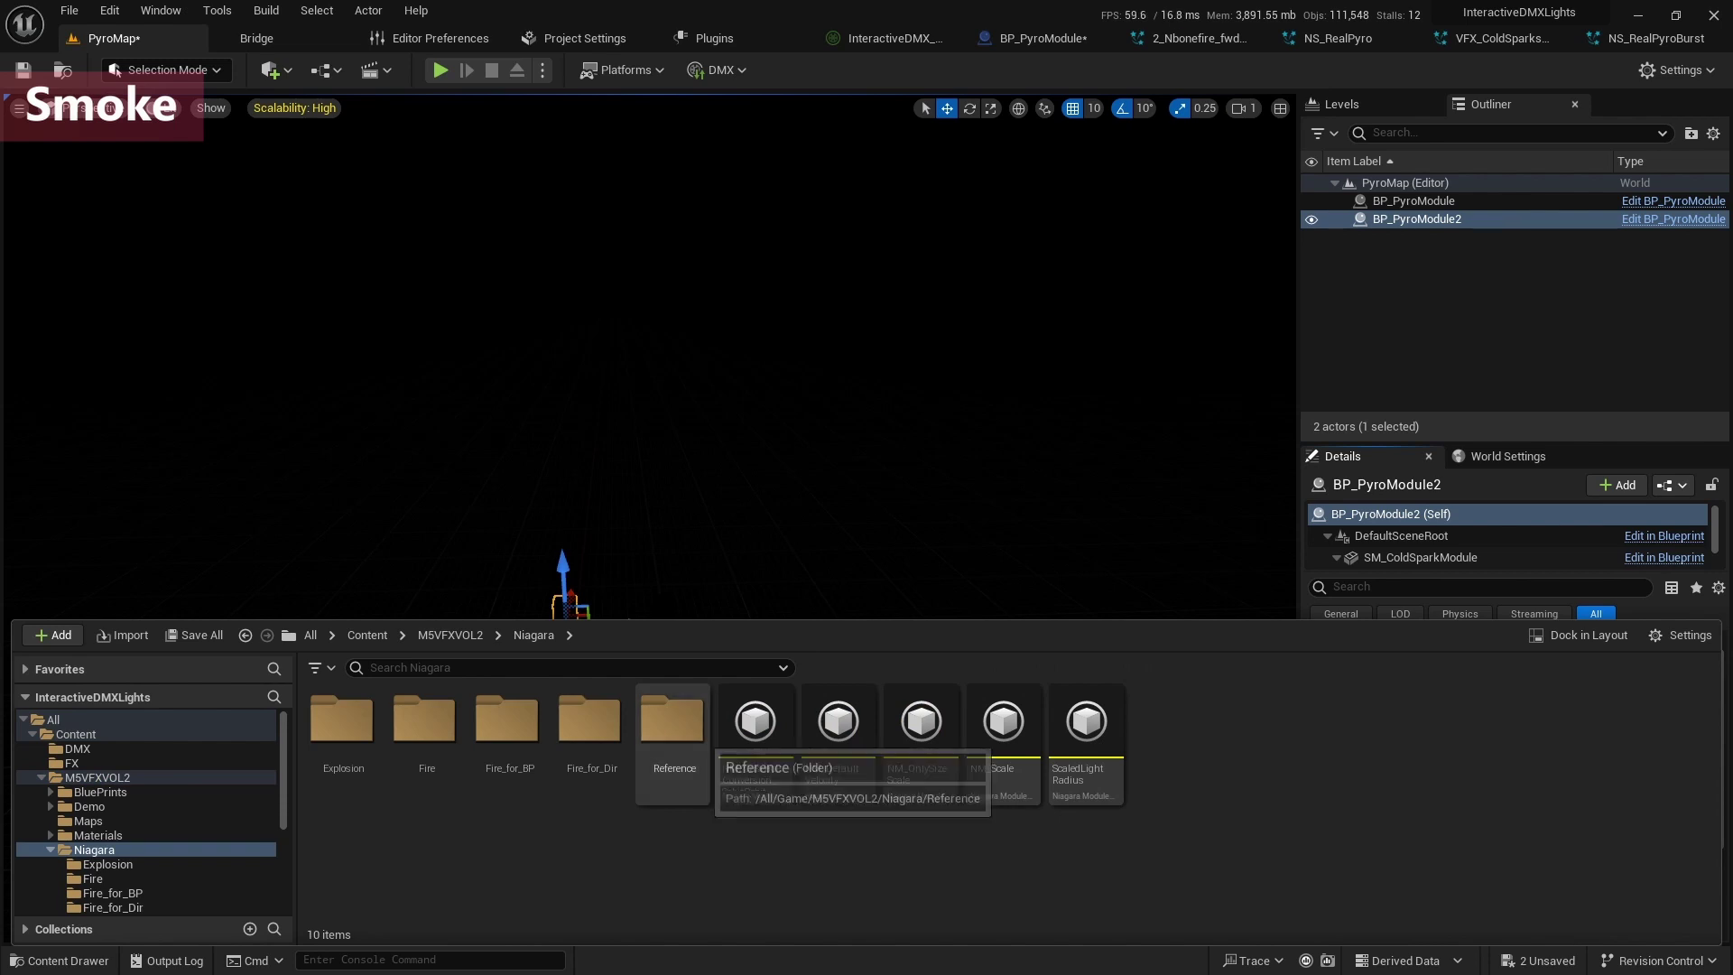
{"action": "double_click", "coordinate": [673, 723]}
{"action": "left_click", "coordinate": [673, 723]}
{"action": "double_click", "coordinate": [673, 722]}
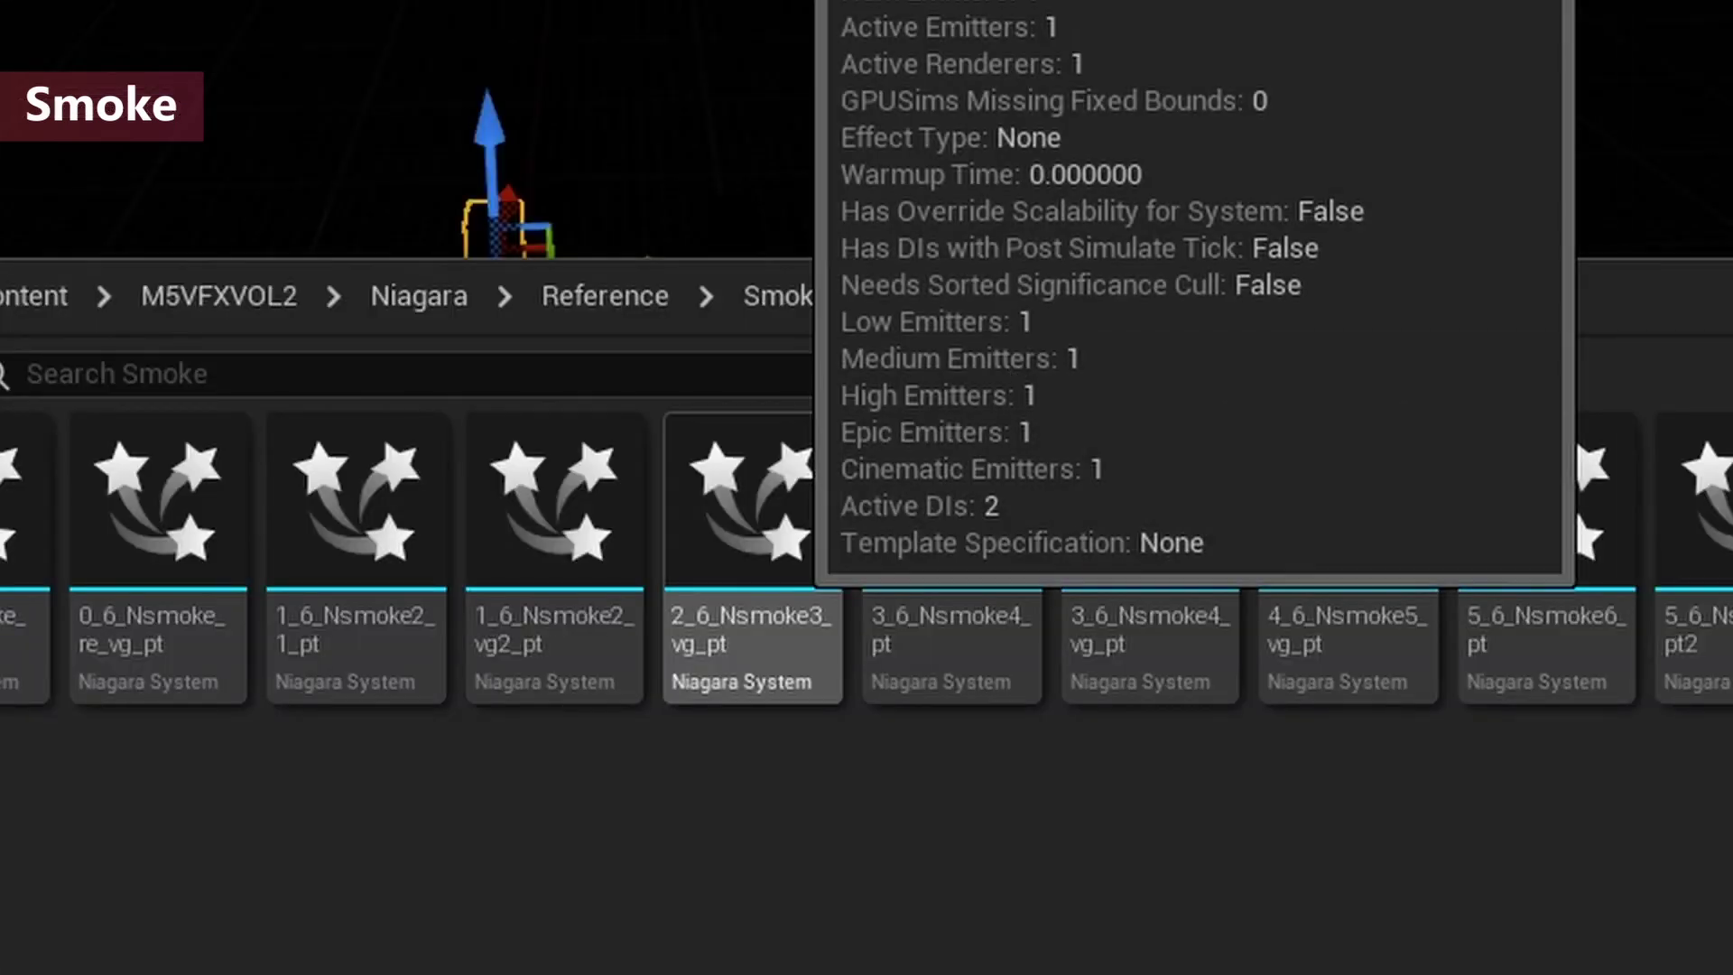
{"action": "left_click", "coordinate": [673, 722]}
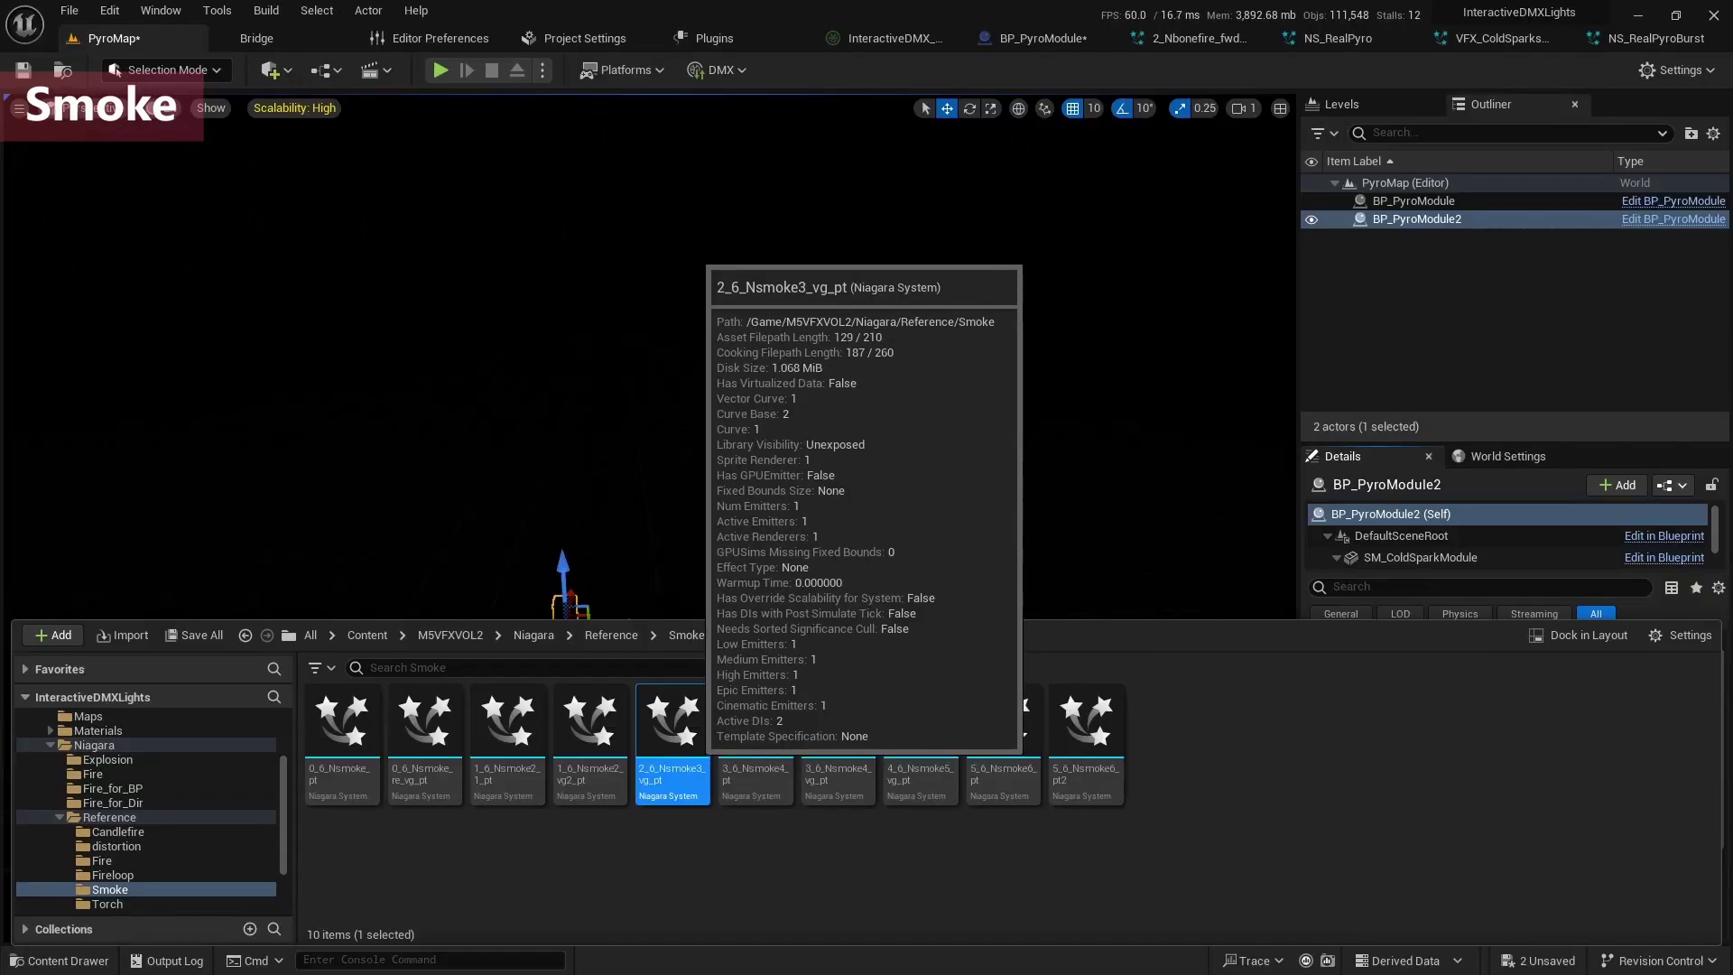
{"action": "scroll", "coordinate": [127, 776], "scroll_direction": "up", "scroll_amount": 4}
{"action": "left_click", "coordinate": [72, 764]}
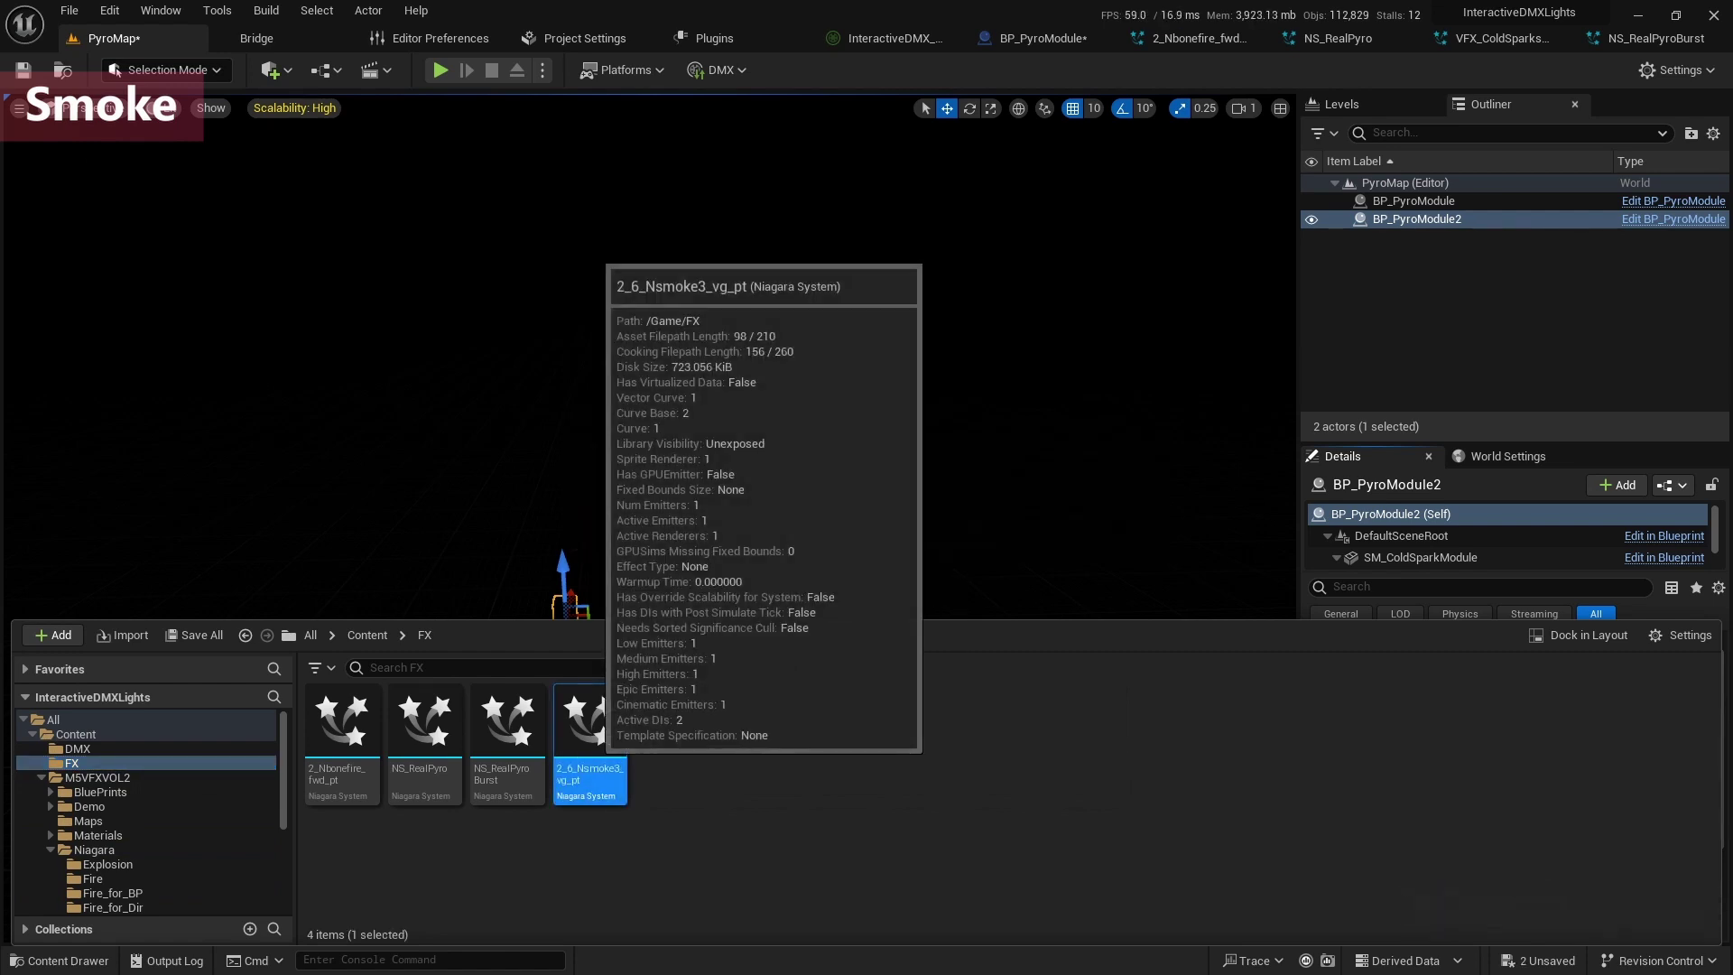
{"action": "double_click", "coordinate": [595, 759]}
Create an empty Niagara System named NS_smoke in the FX folder and open it.
{"action": "left_click", "coordinate": [114, 39]}
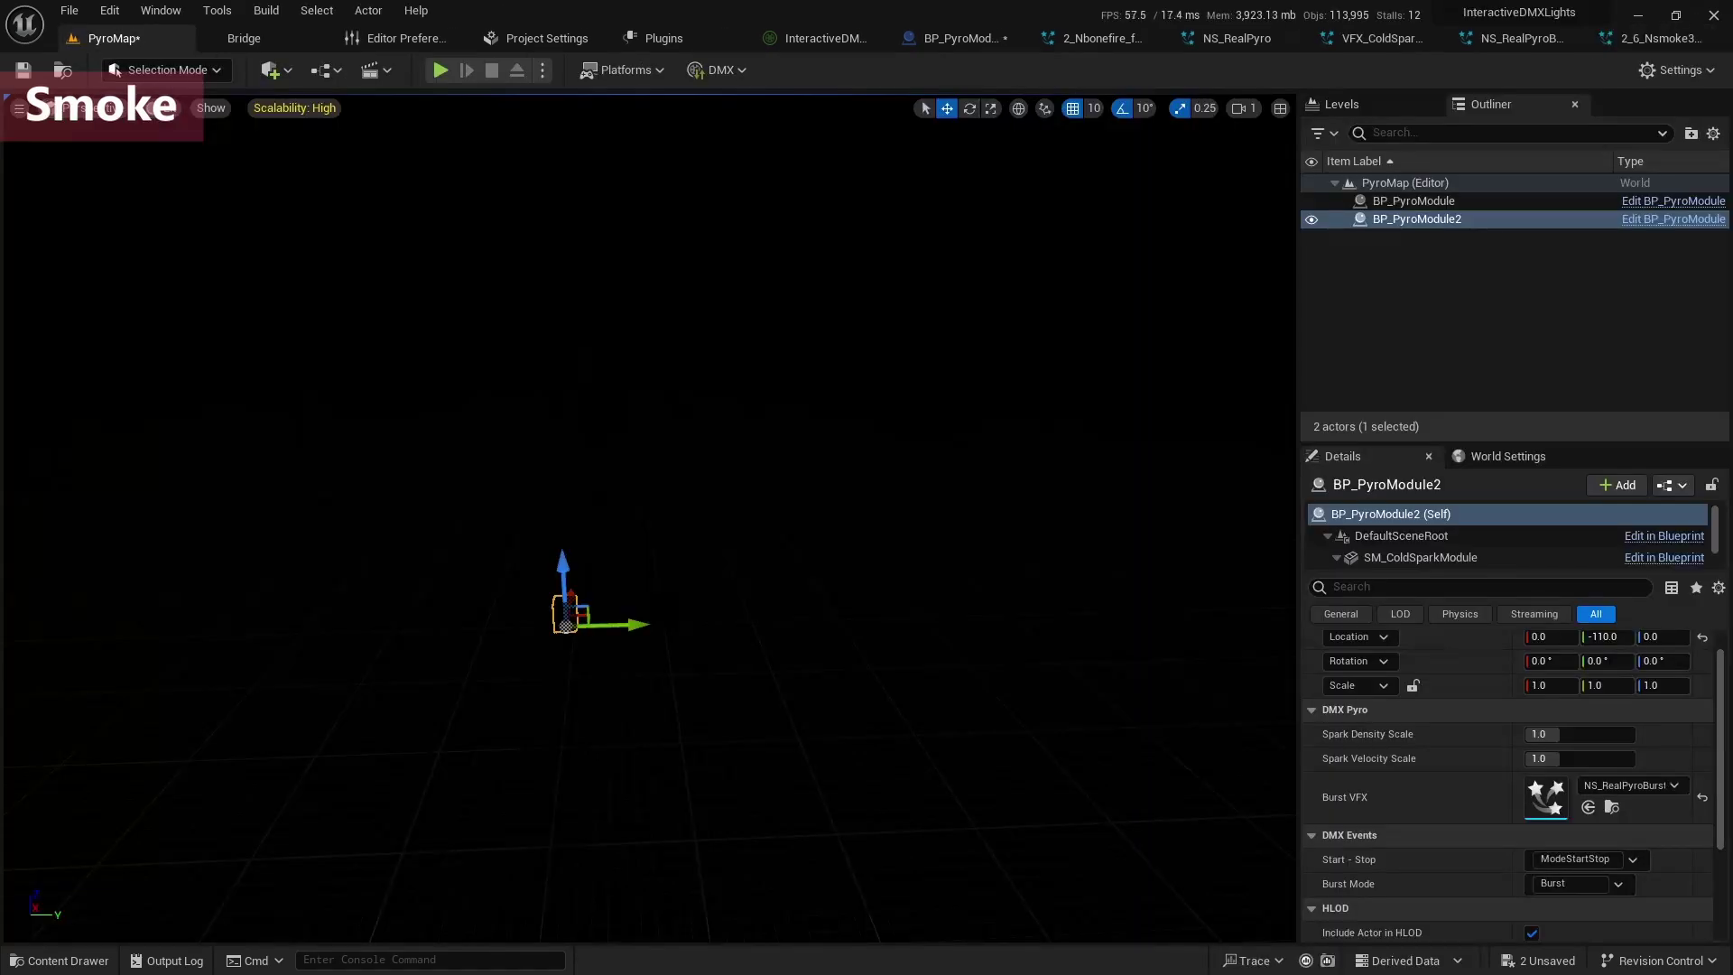
{"action": "key", "text": "ctrl+space"}
{"action": "right_click", "coordinate": [701, 755]}
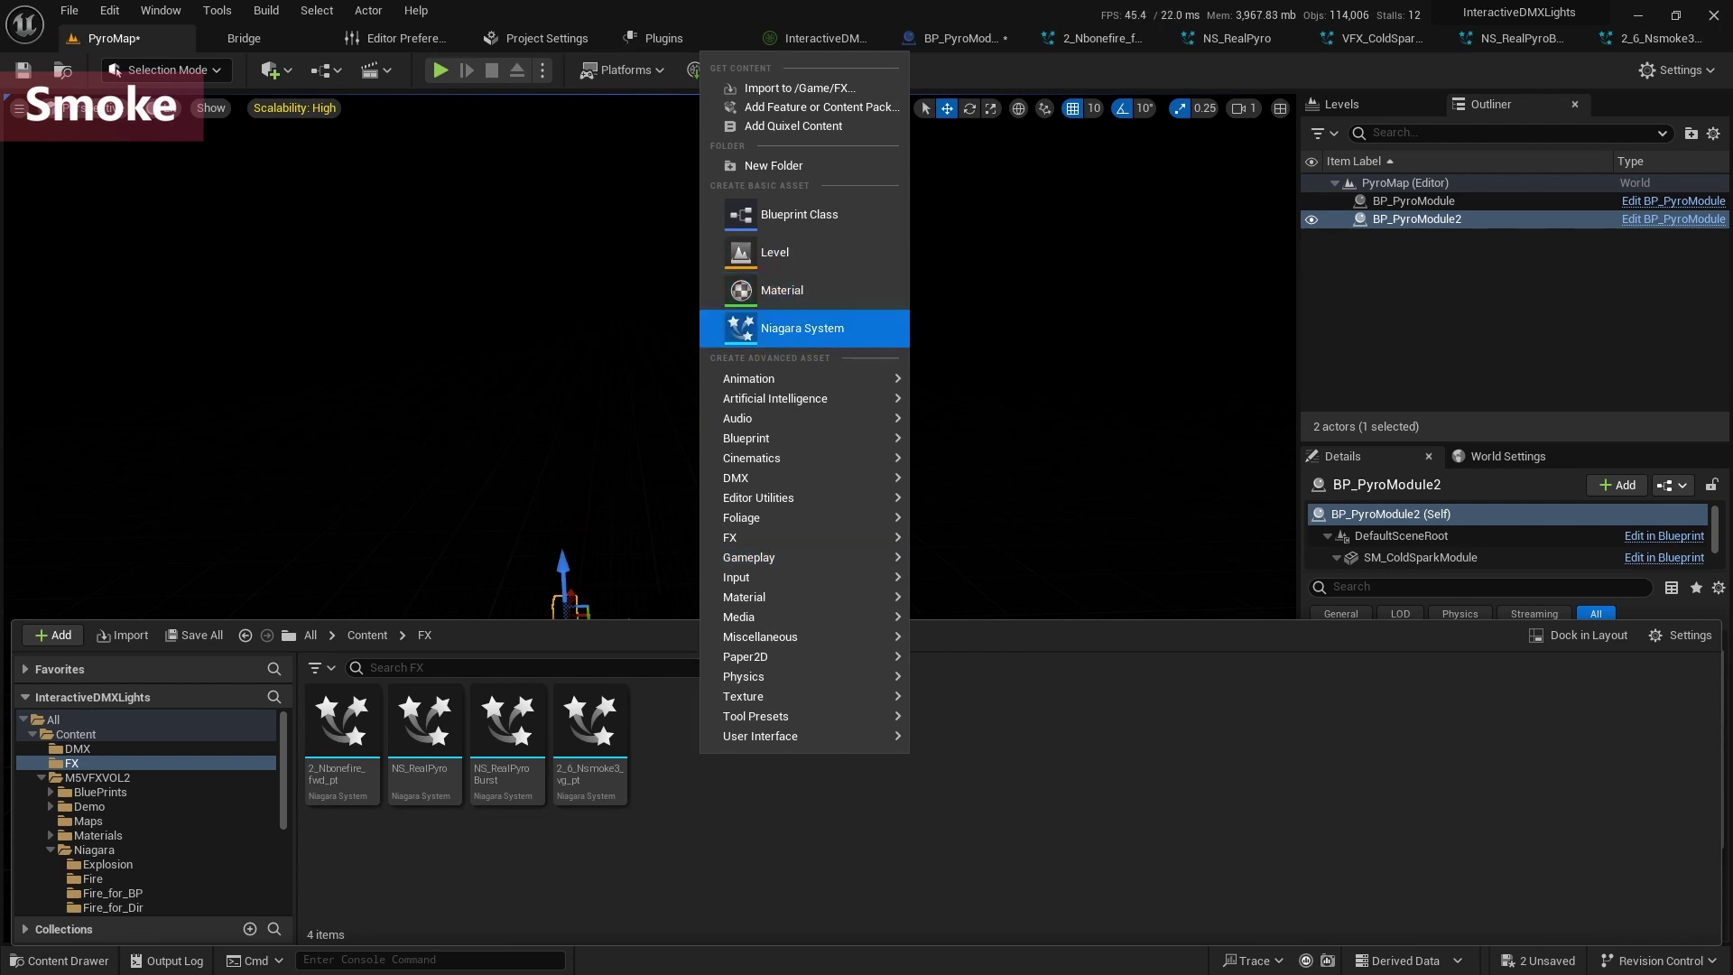
{"action": "left_click", "coordinate": [785, 328]}
{"action": "left_click", "coordinate": [936, 748]}
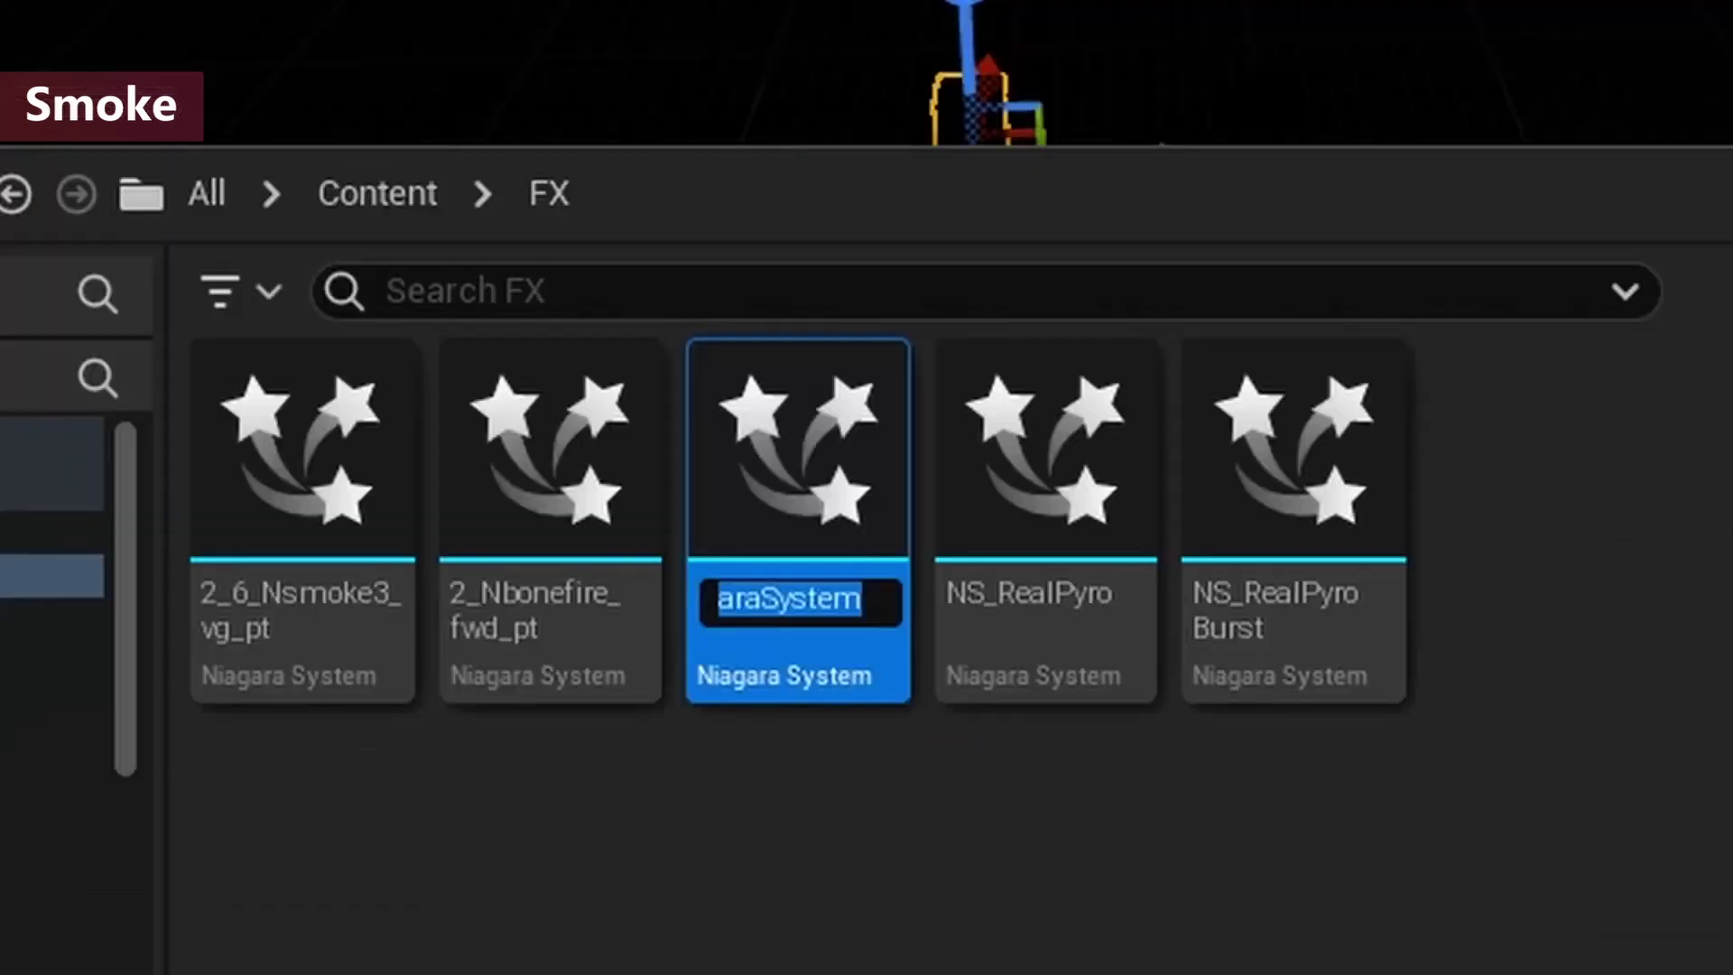
{"action": "type", "text": "NS_"}
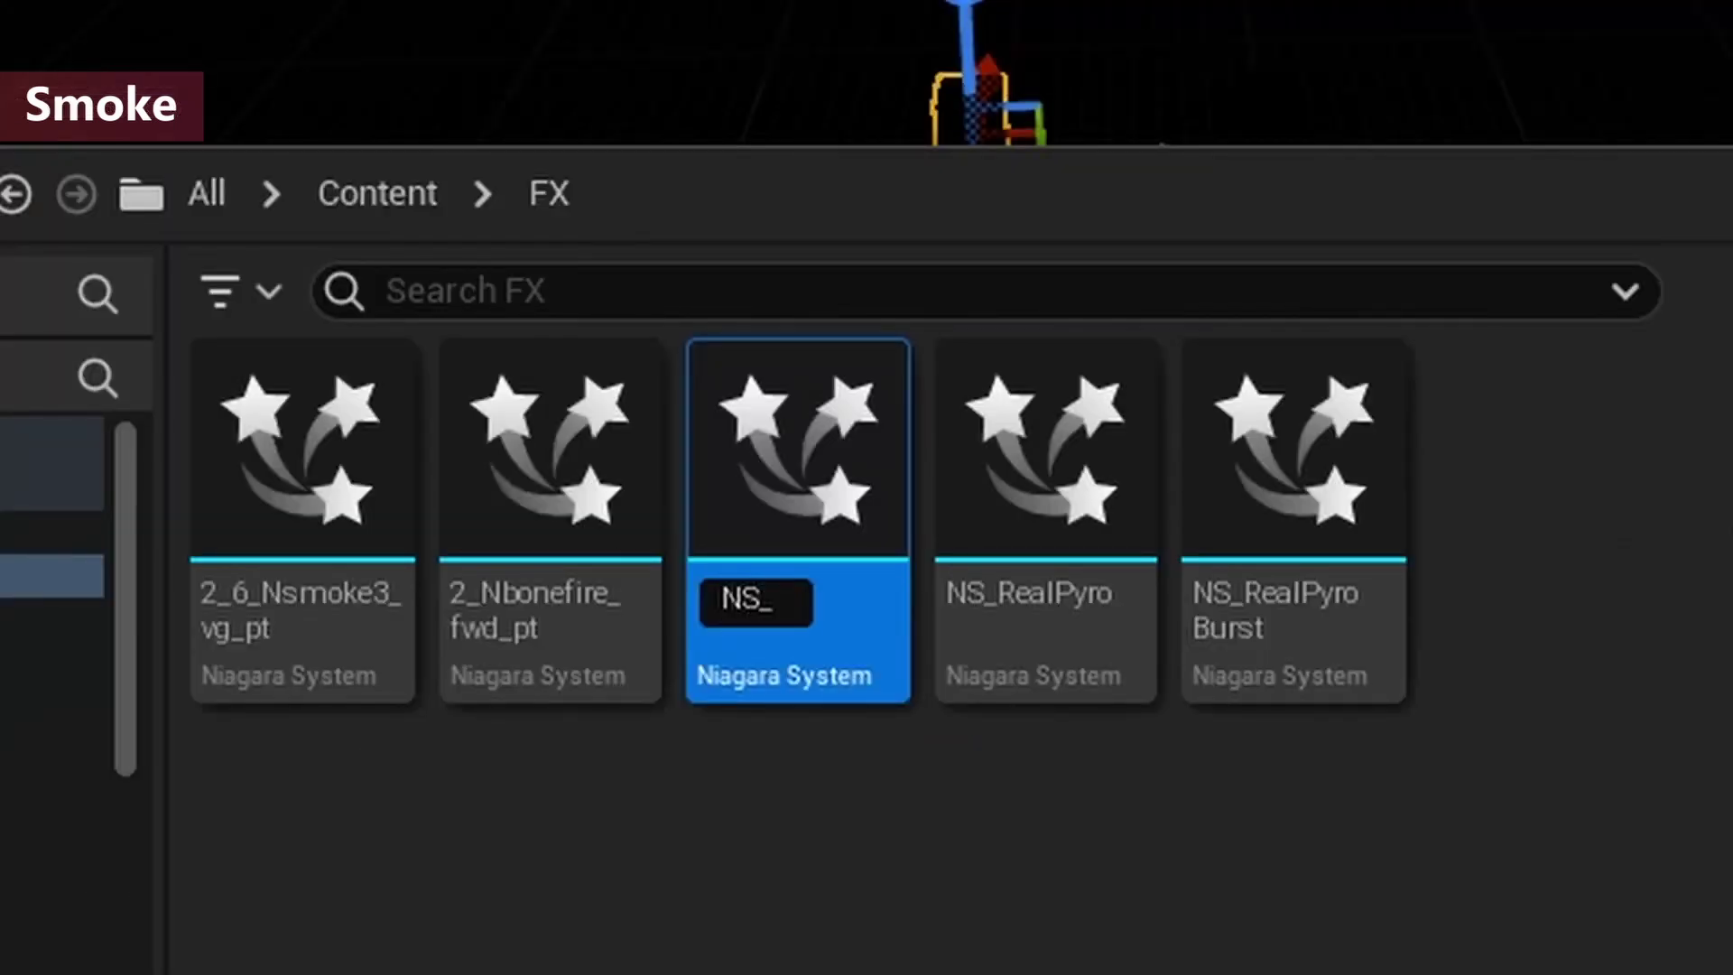
{"action": "type", "text": "smoke"}
{"action": "key", "text": "Return"}
{"action": "double_click", "coordinate": [799, 519]}
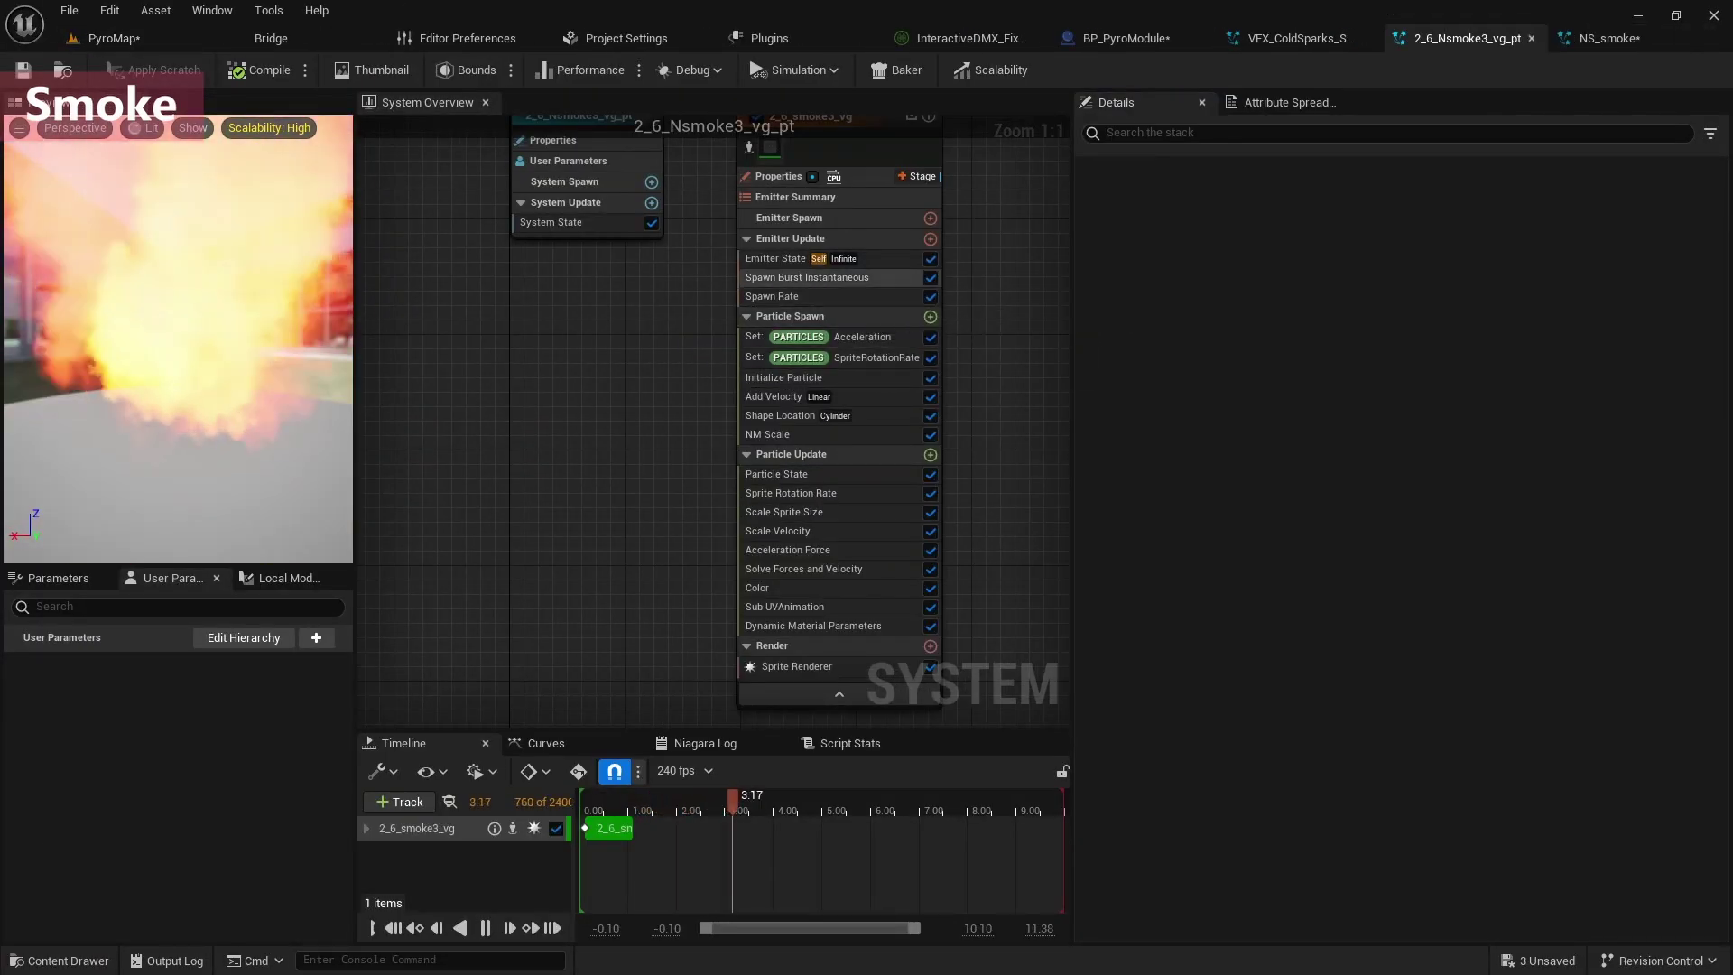
Copy the Spawn Rate module of 2_6_Nsmoke3_vg_pt and add an Empty emitter to NS_smoke.
{"action": "left_click", "coordinate": [867, 296]}
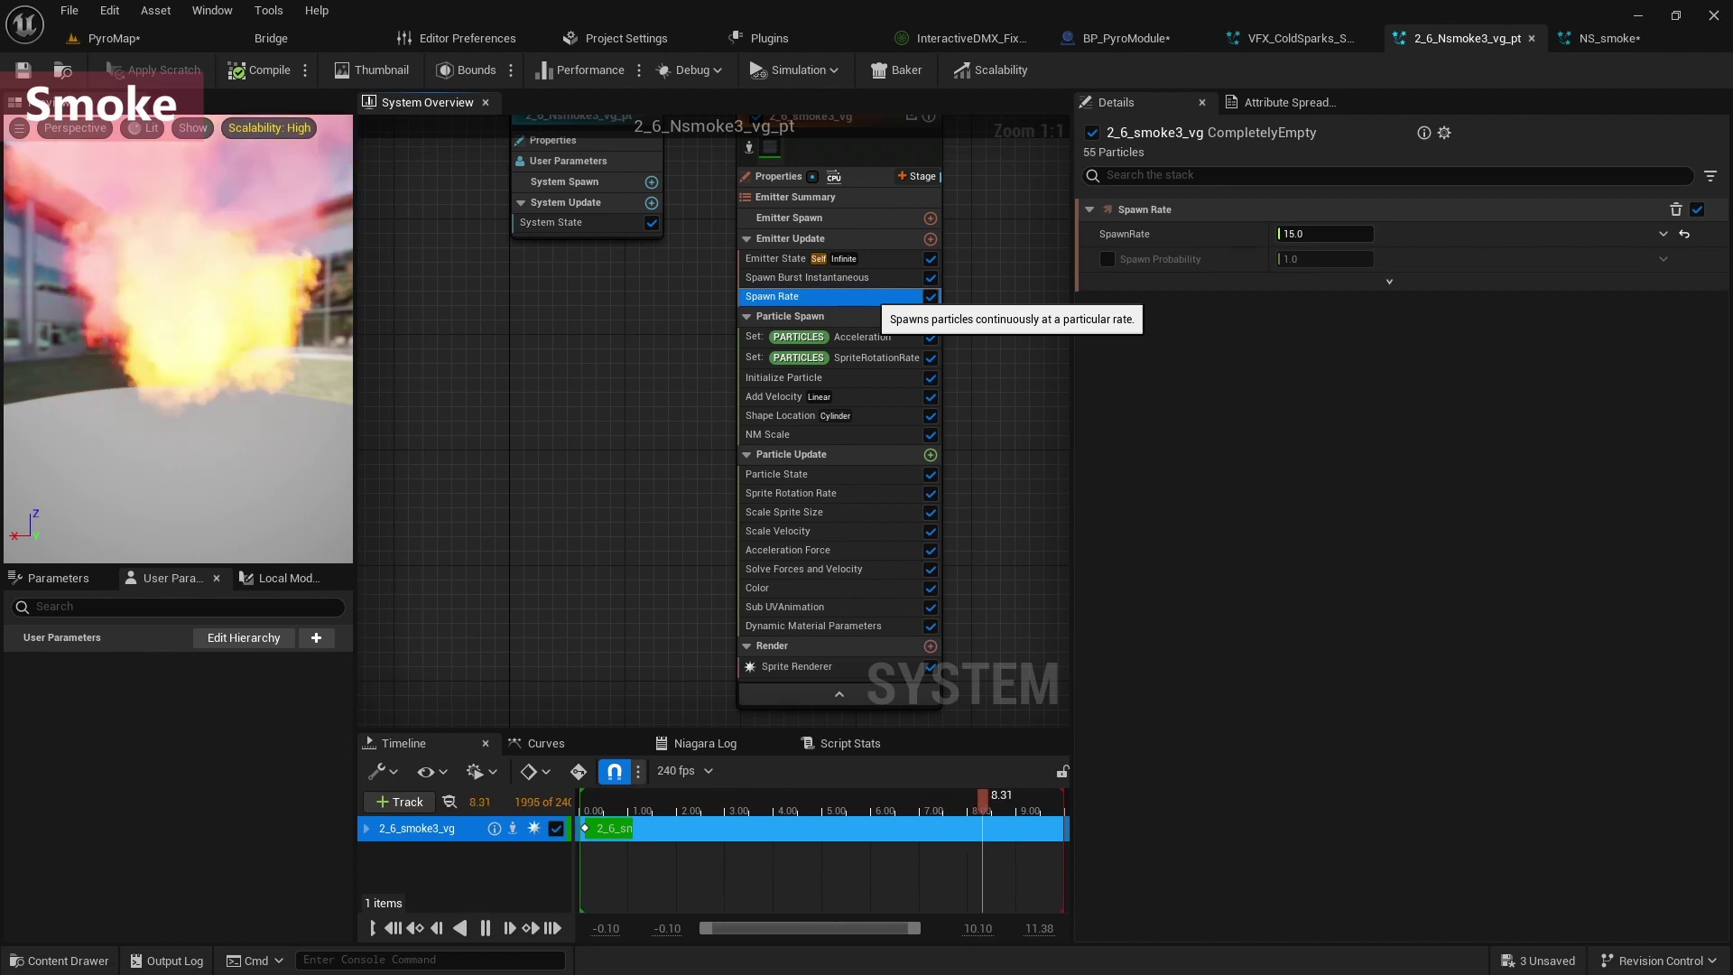
{"action": "left_click", "coordinate": [1610, 39]}
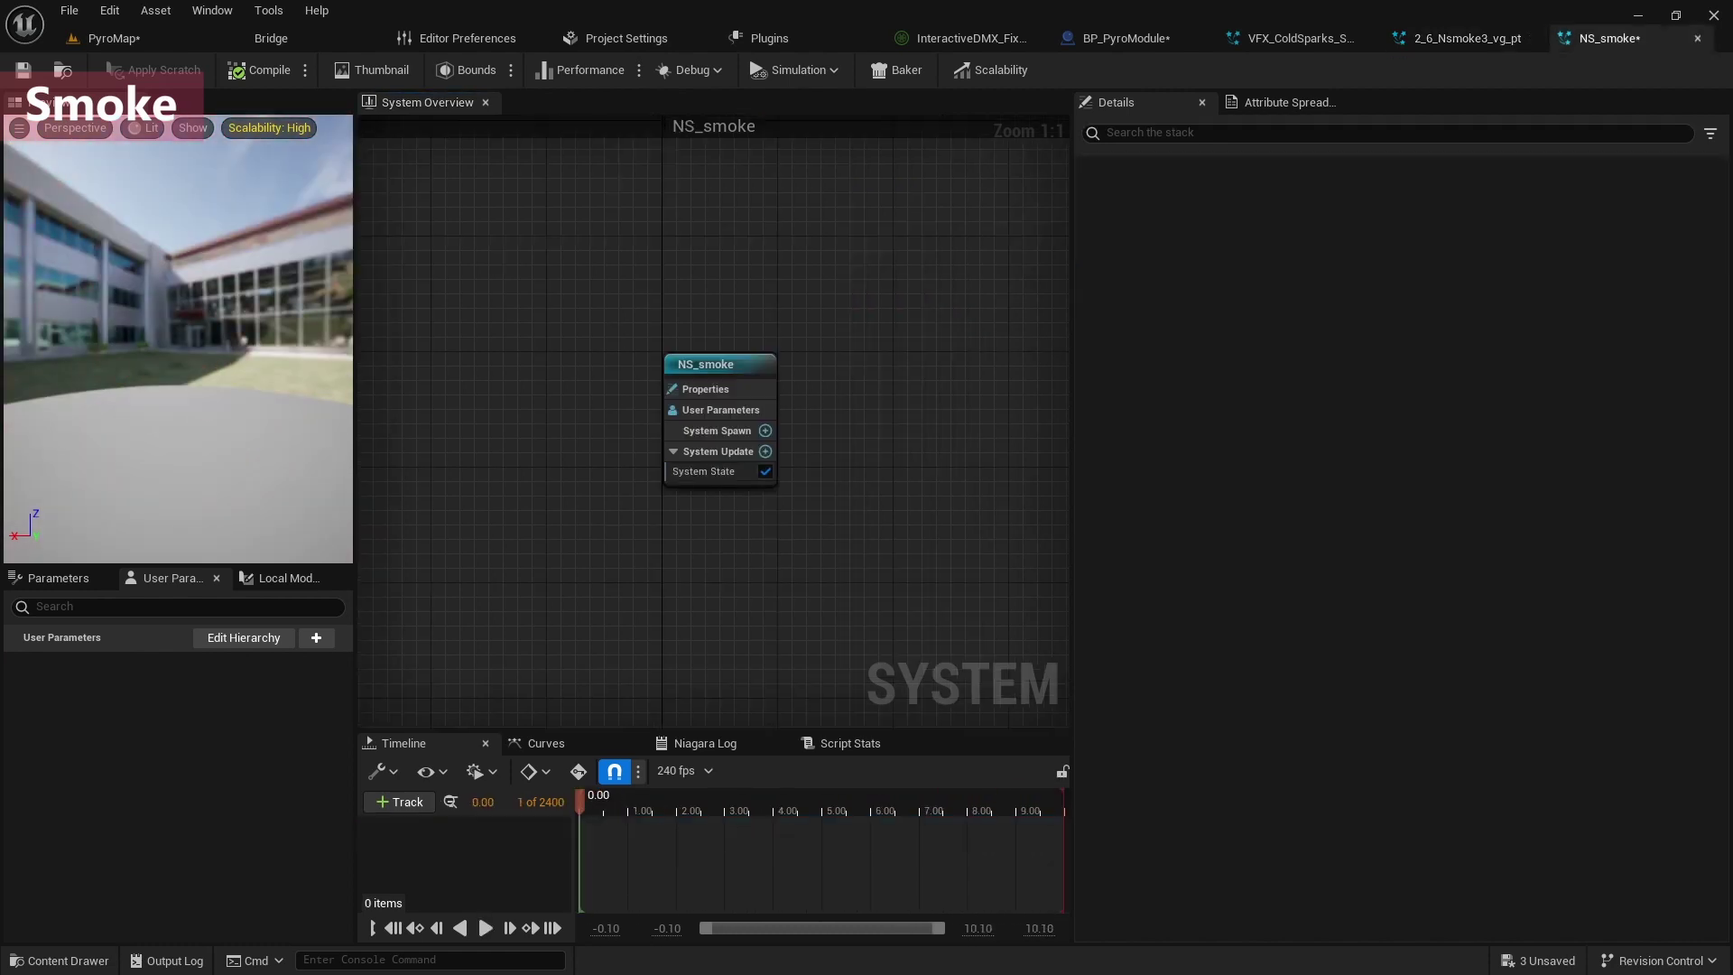
{"action": "right_click_drag", "start_coordinate": [917, 452], "coordinate": [612, 400]}
{"action": "right_click", "coordinate": [639, 362]}
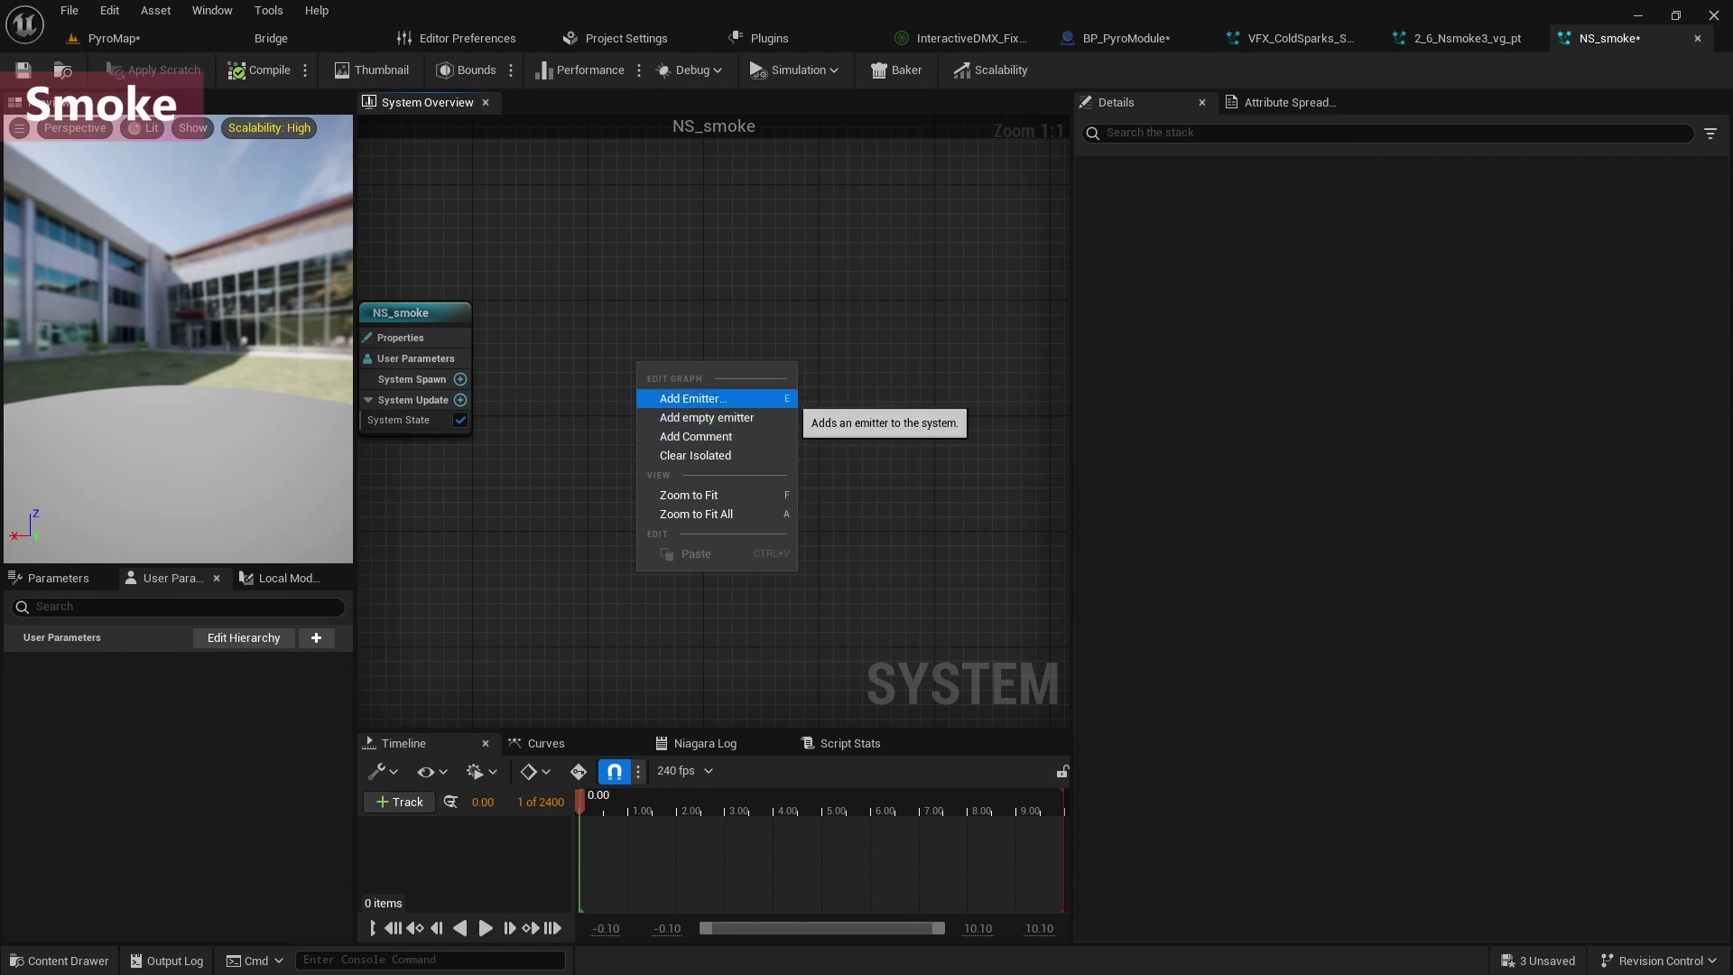
{"action": "left_click", "coordinate": [695, 398]}
{"action": "double_click", "coordinate": [785, 712]}
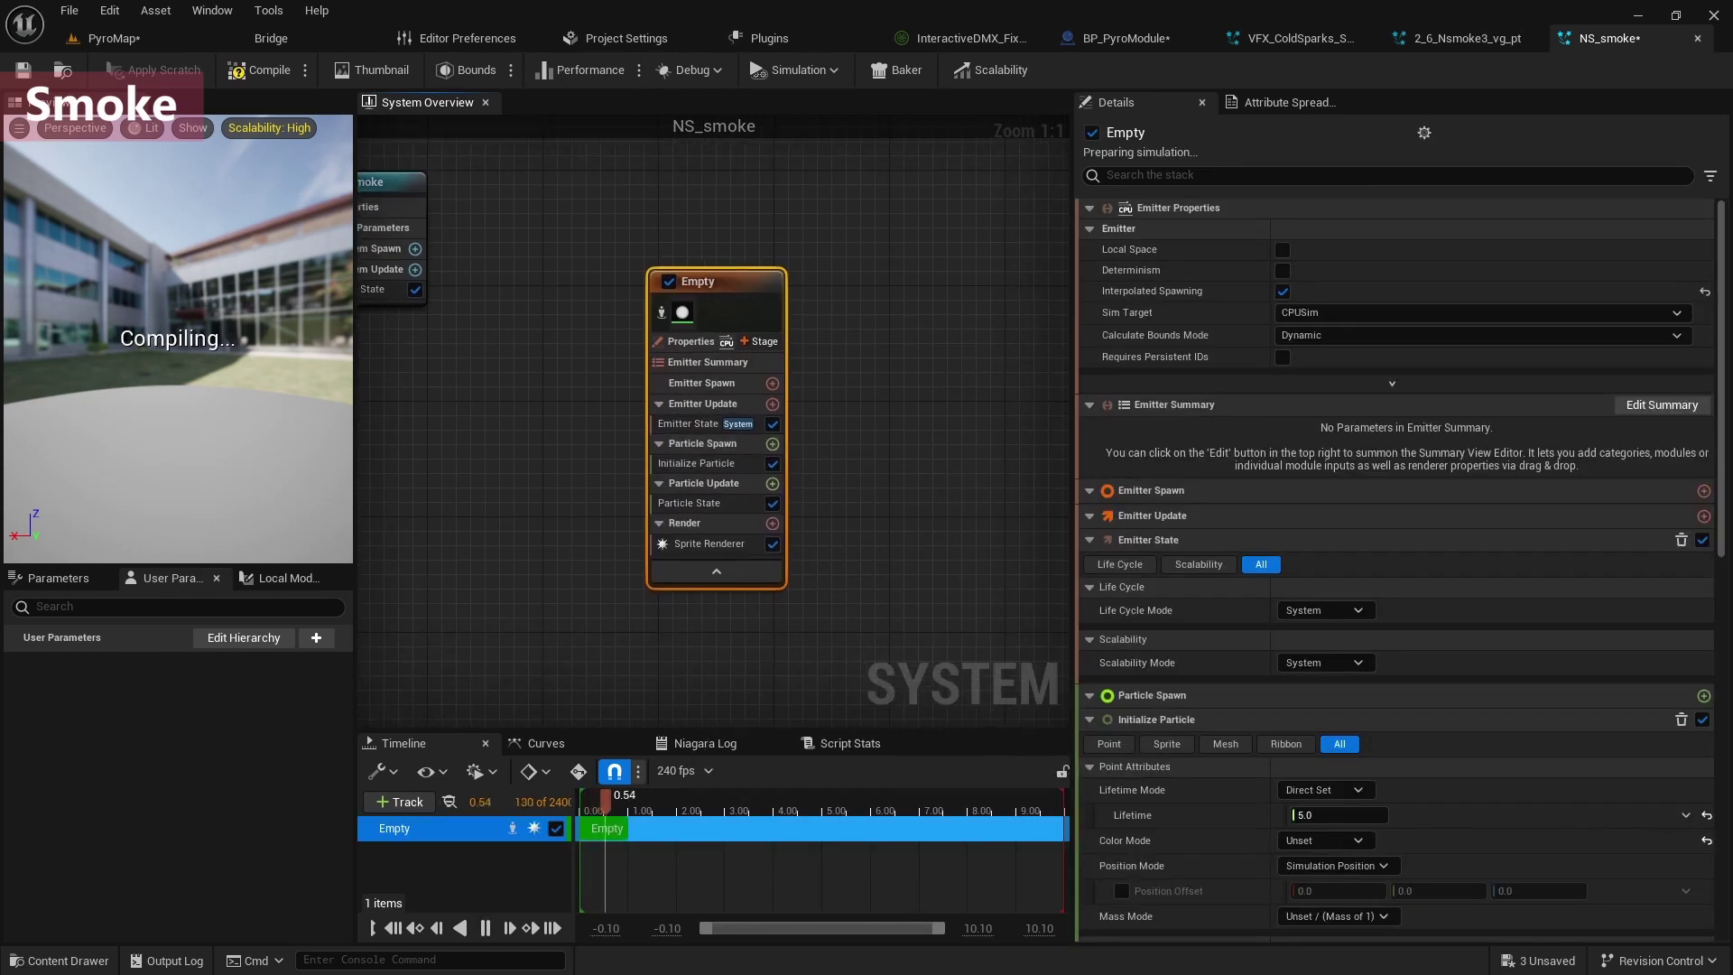
Paste the Spawn Rate module with a rate of 15 below the Empty emitter's Emitter State, and return to 2_6_Nsmoke3_vg_pt.
{"action": "left_click", "coordinate": [668, 421]}
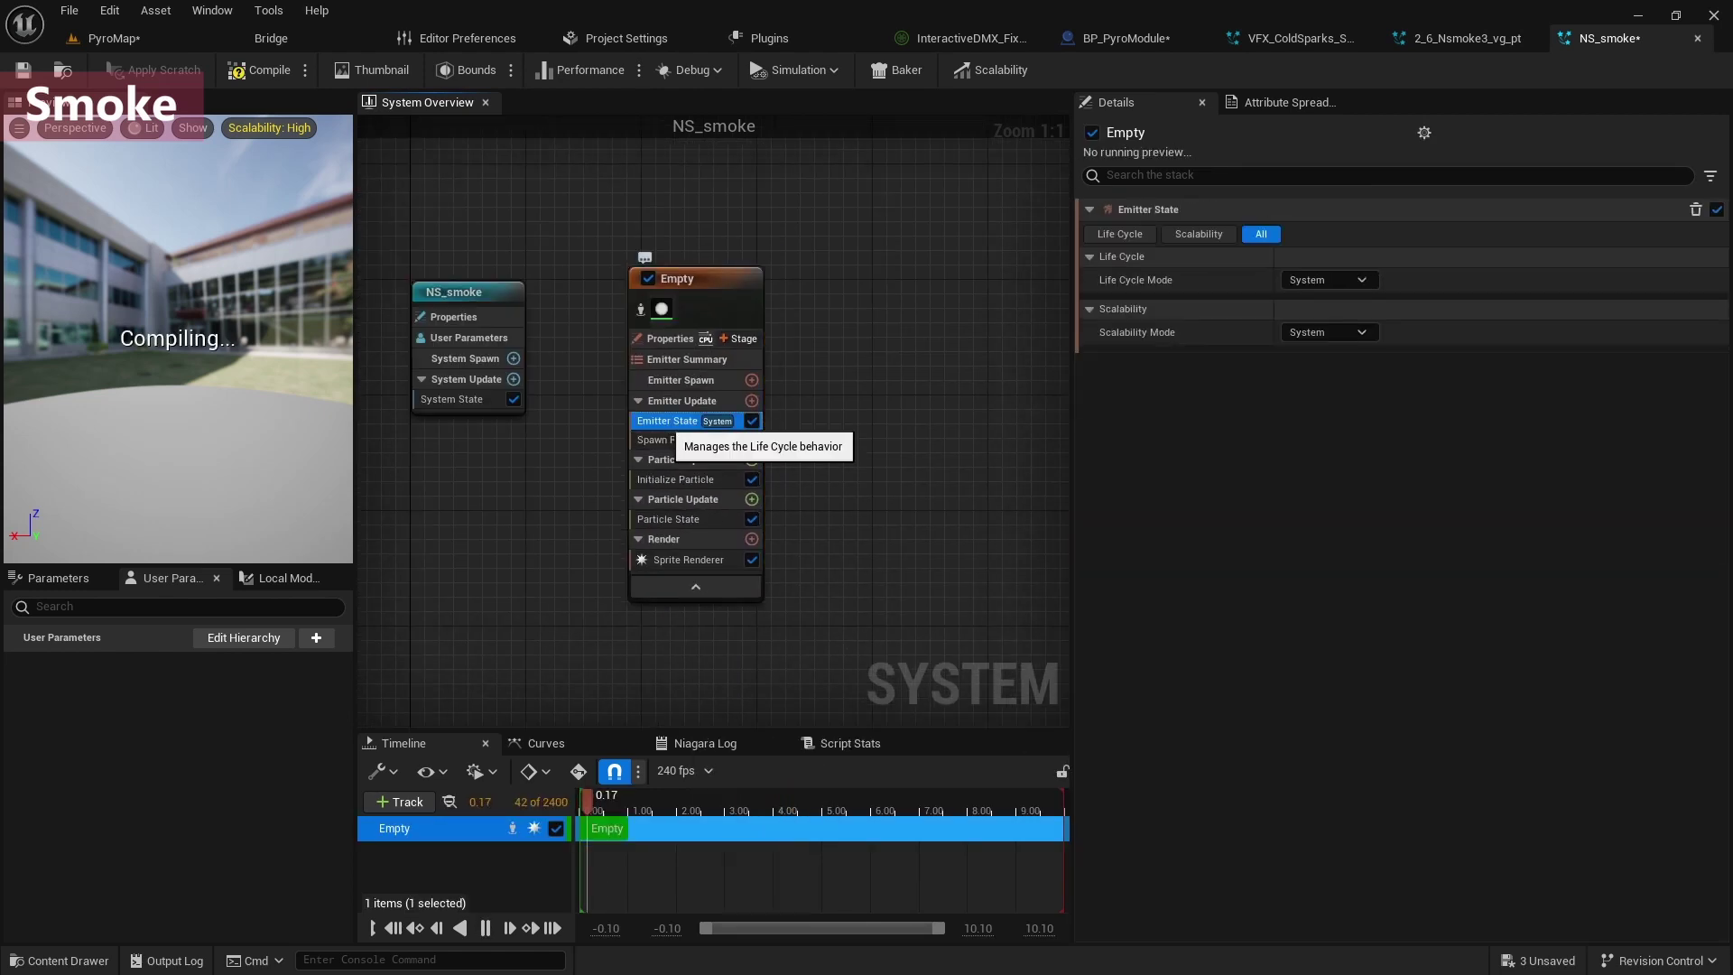
{"action": "left_click", "coordinate": [668, 440]}
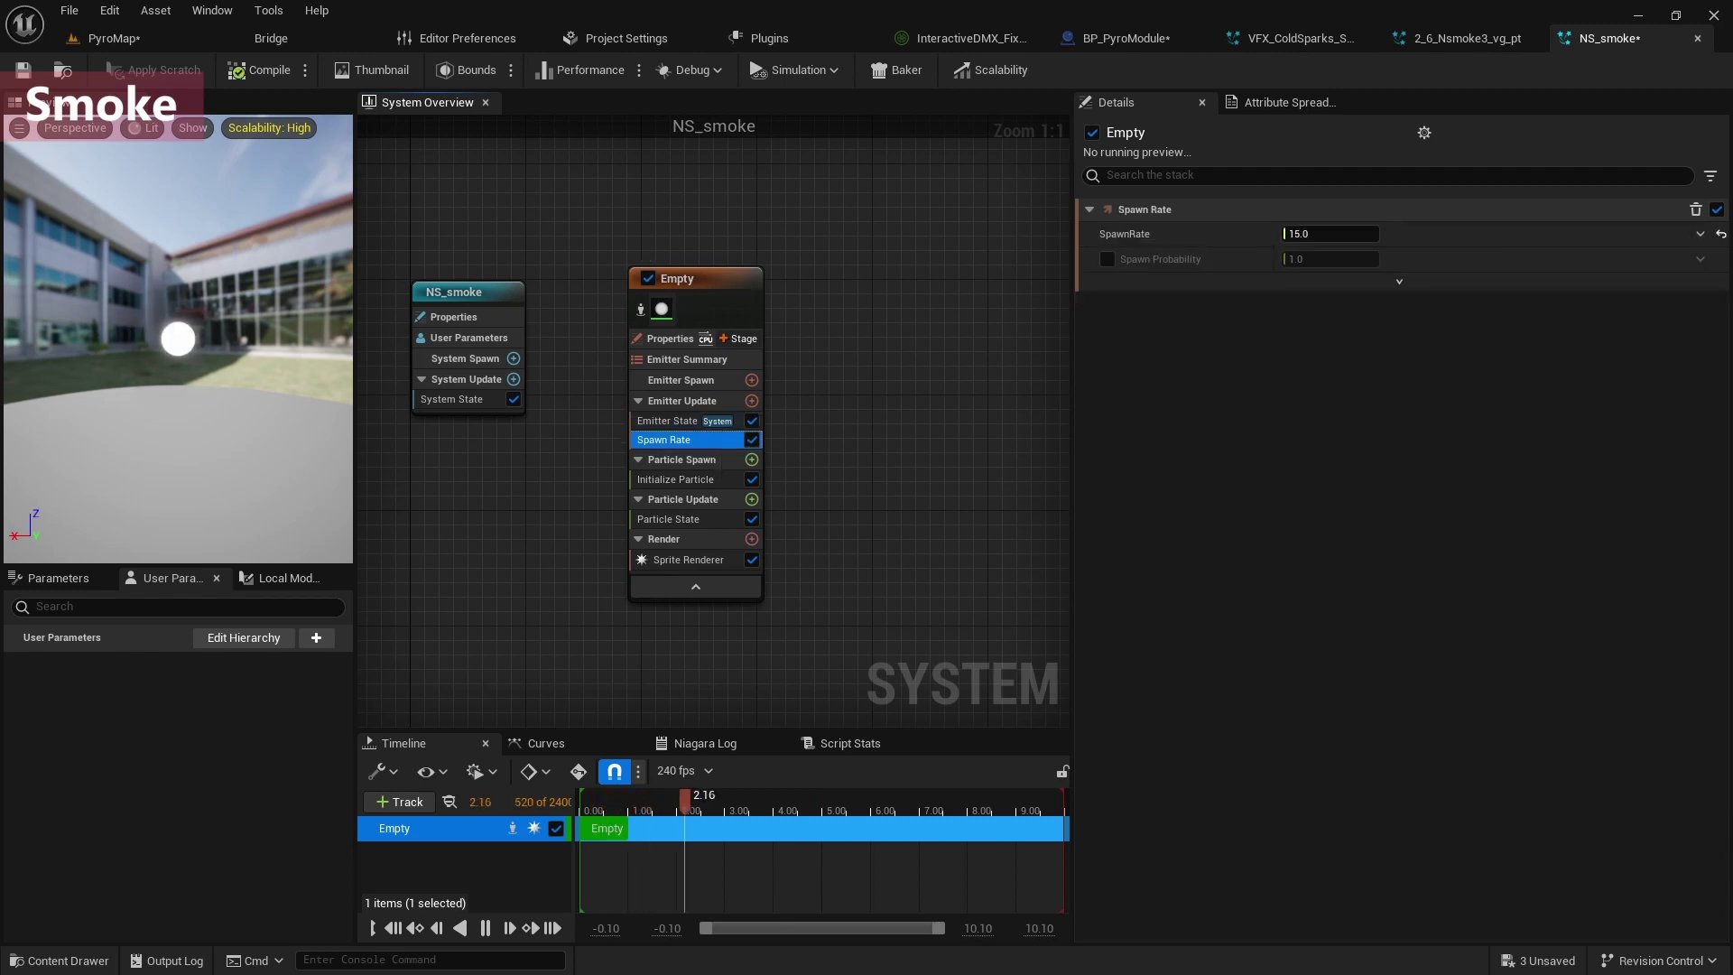
{"action": "left_click", "coordinate": [1462, 37]}
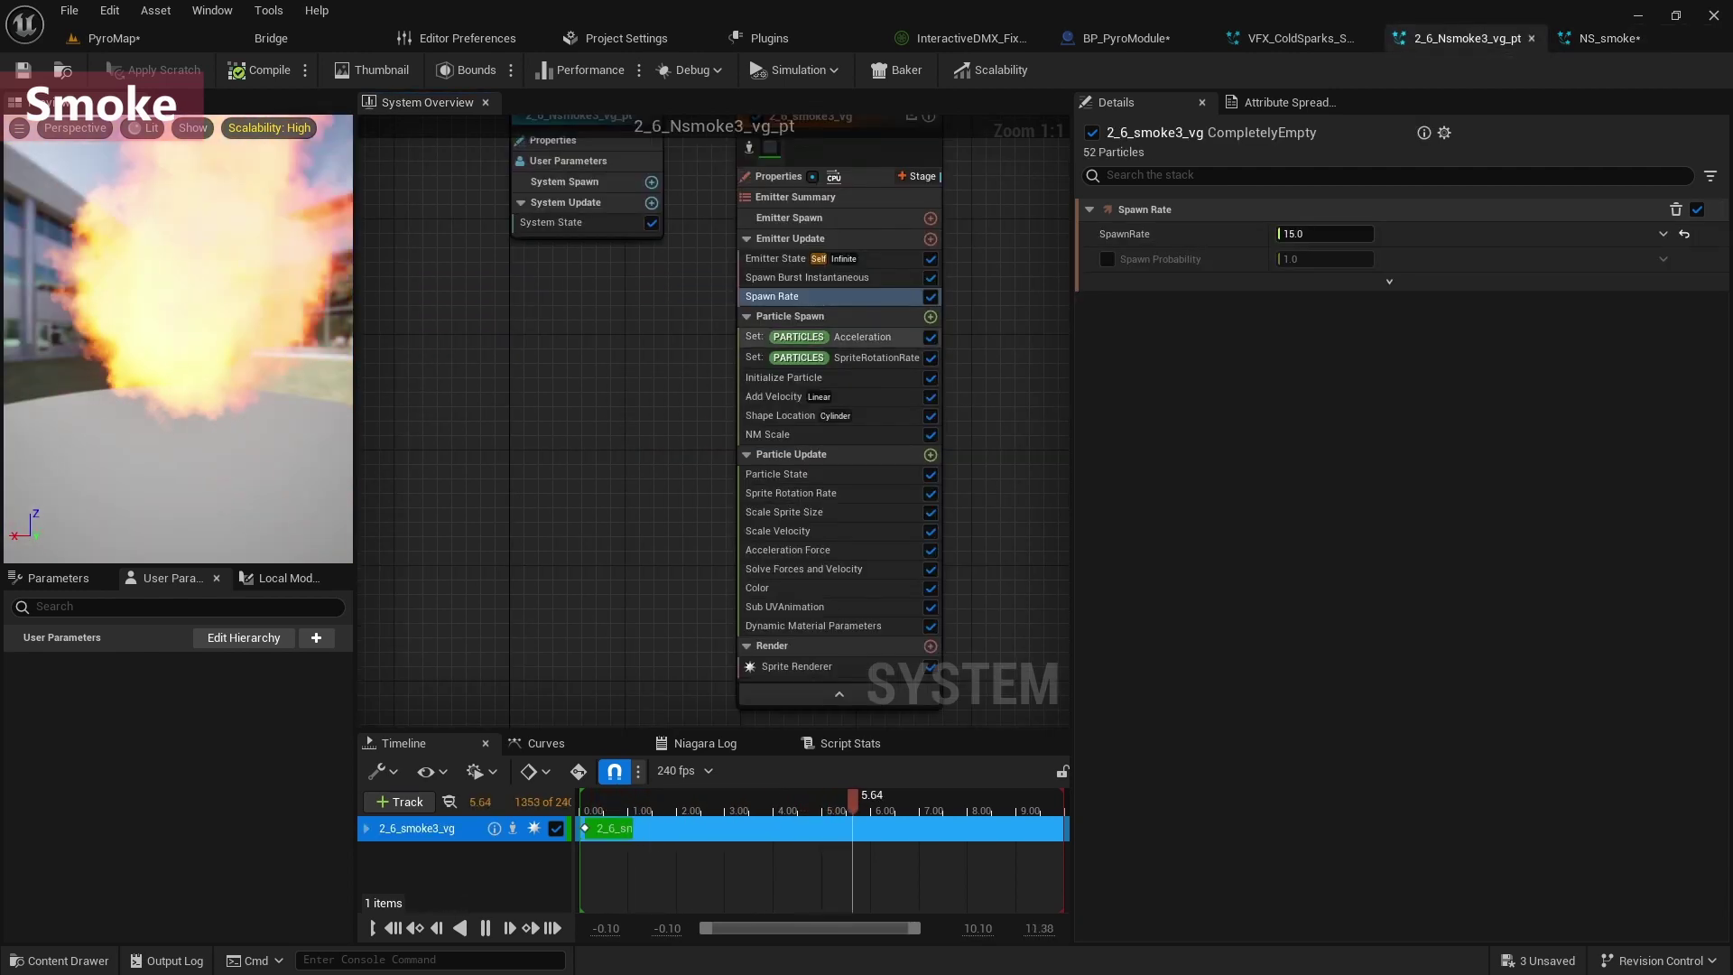
Copy the Acceleration, SpriteRotationRate, Initialize Particle, Add Velocity and NM Scale modules from Particle Spawn of 2_6_Nsmoke3_vg_pt.
{"action": "left_click", "coordinate": [853, 337]}
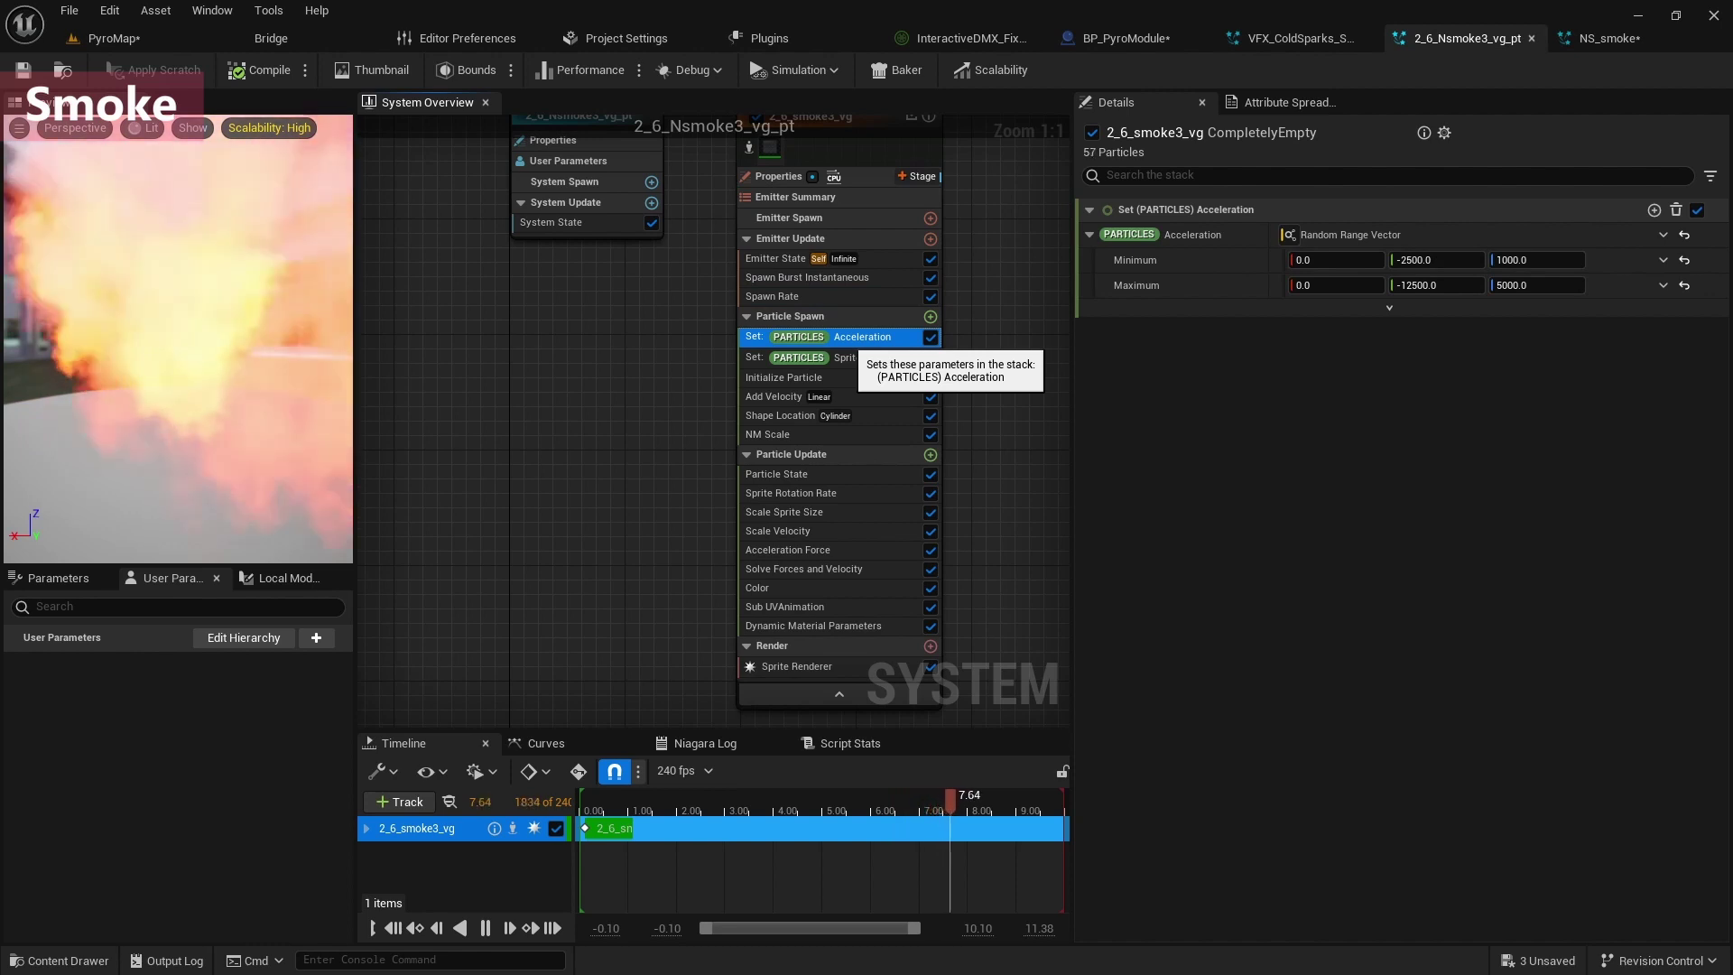
{"action": "left_click", "coordinate": [880, 358], "text": "ctrl"}
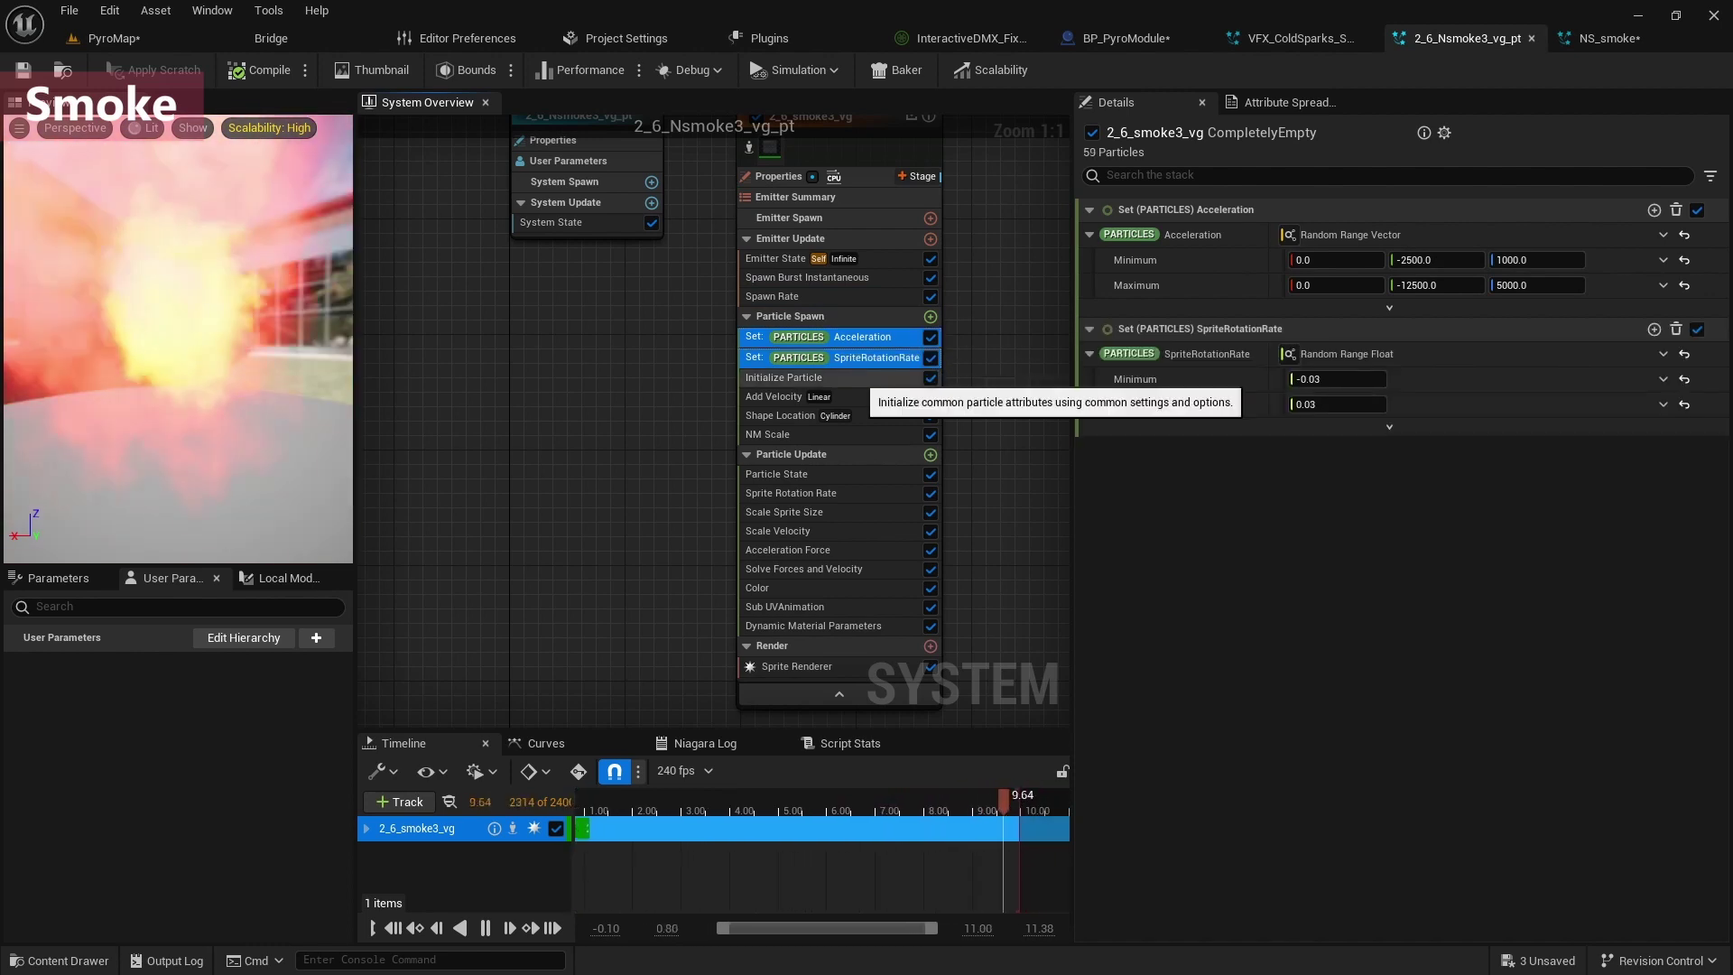
{"action": "left_click", "coordinate": [794, 377], "text": "ctrl"}
{"action": "left_click", "coordinate": [773, 397], "text": "ctrl"}
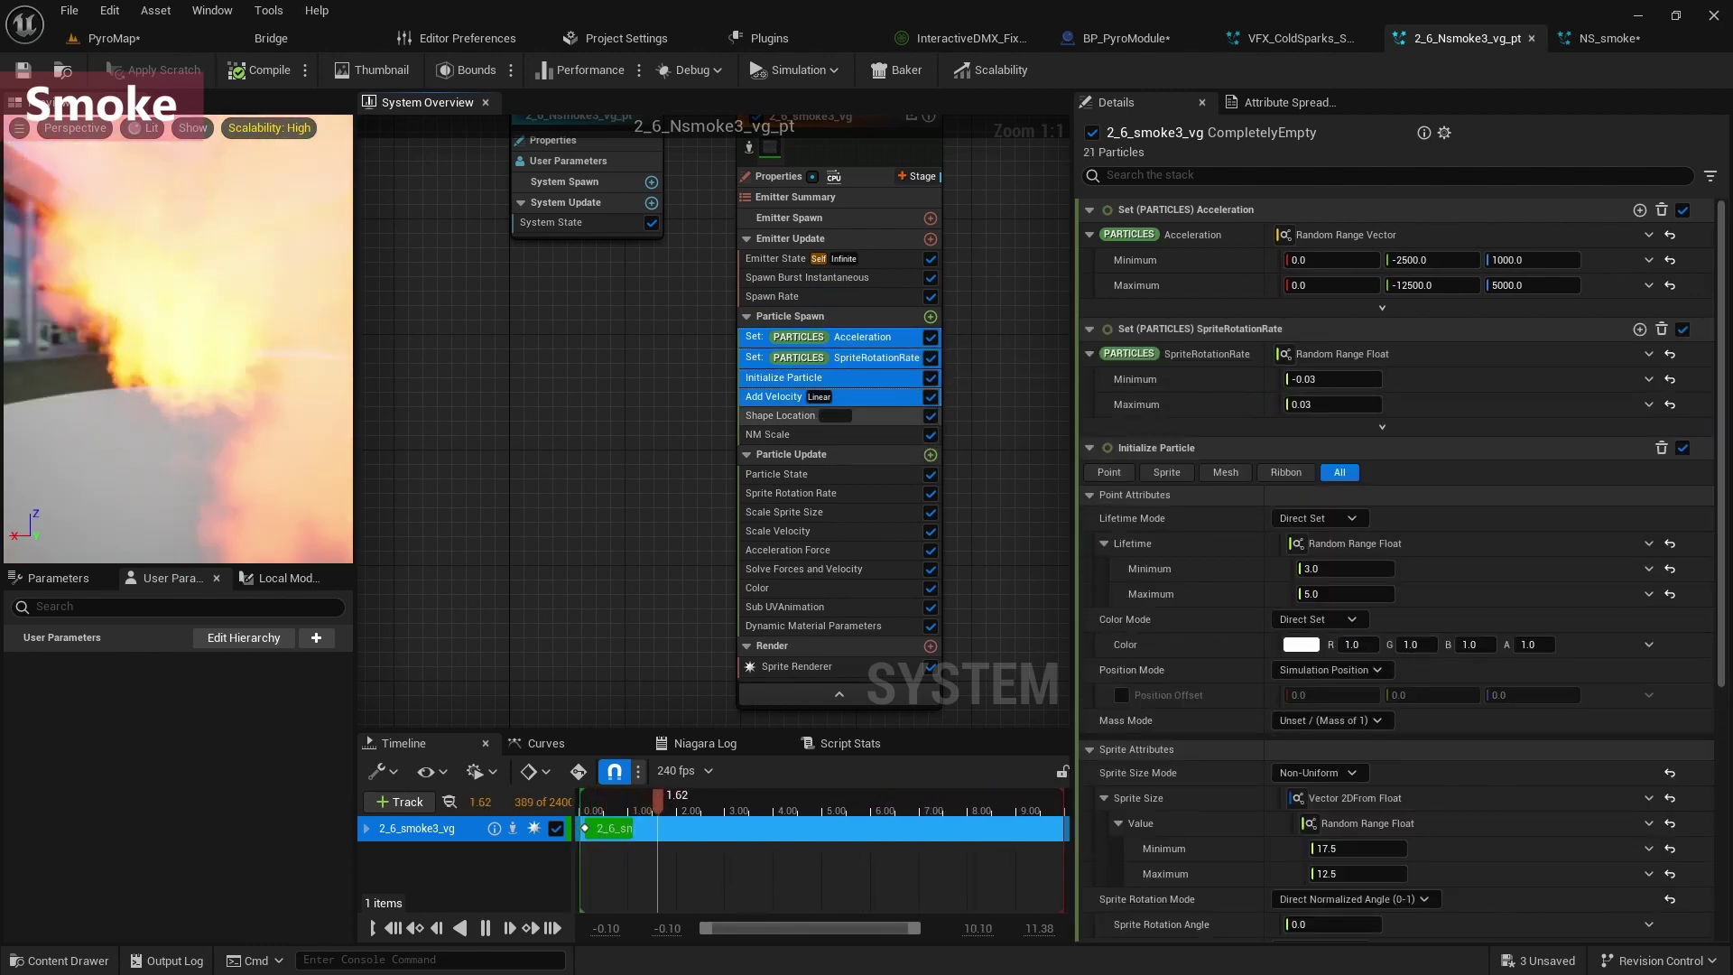
{"action": "left_click", "coordinate": [776, 435], "text": "ctrl"}
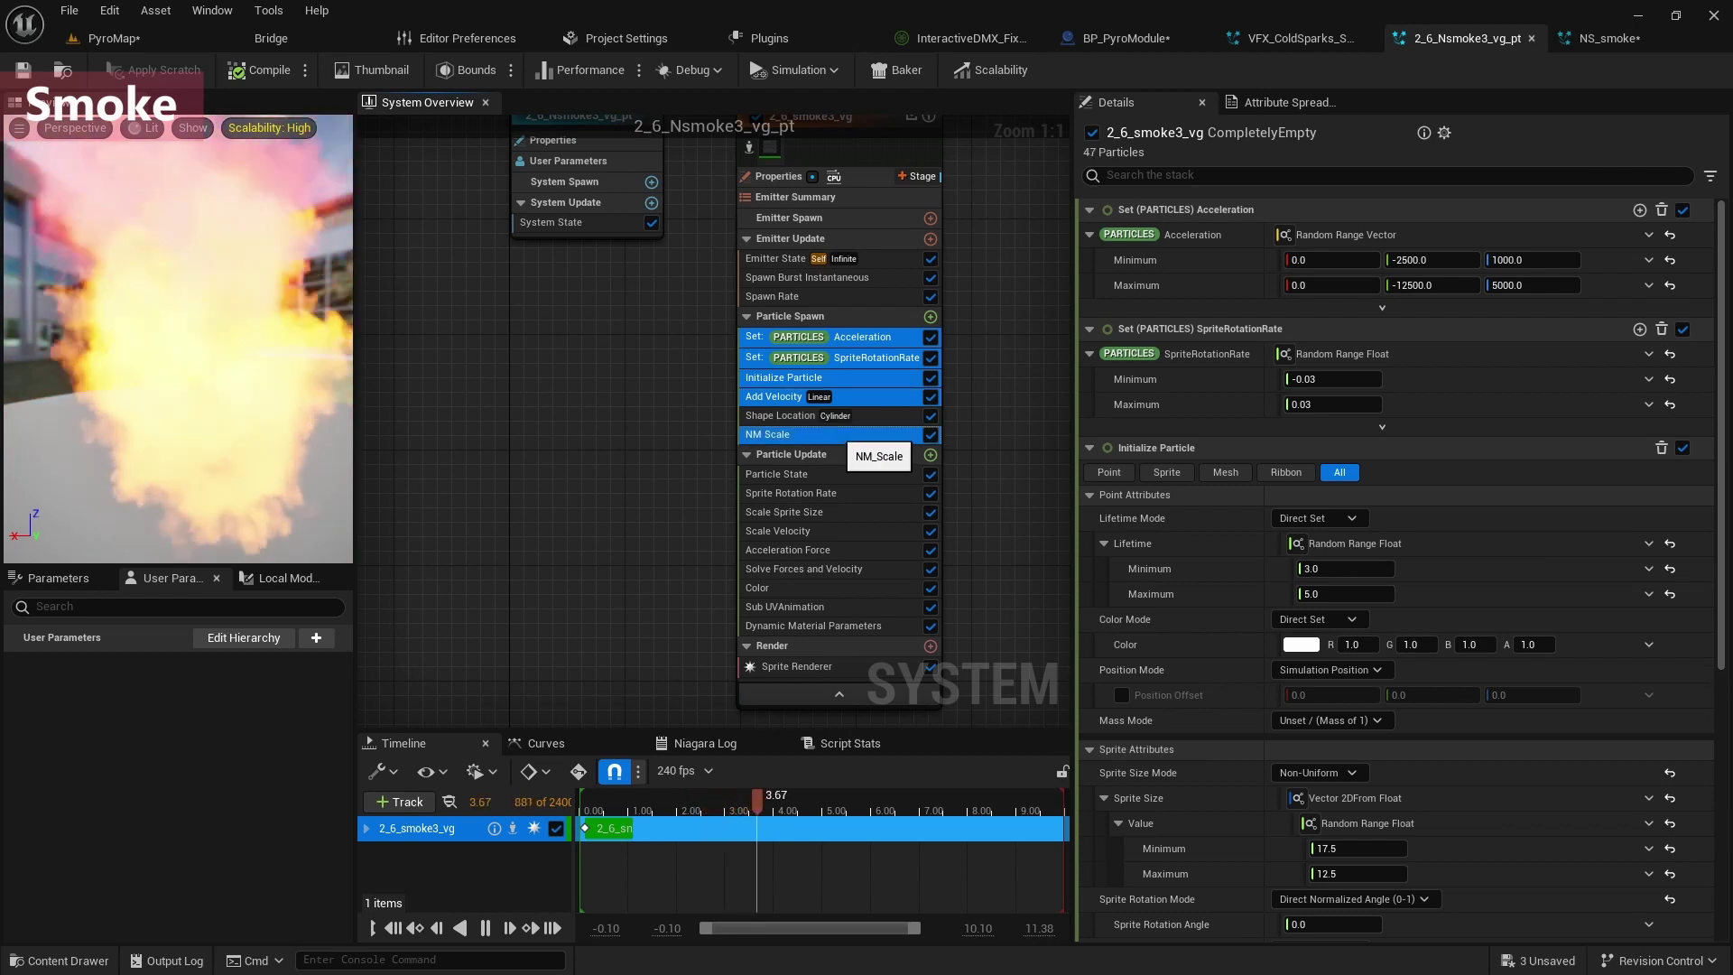
Paste the copied modules into Particle Spawn of NS_smoke's Empty emitter and delete its original Initialize Particle module.
{"action": "left_click", "coordinate": [1611, 38]}
{"action": "left_click", "coordinate": [686, 479]}
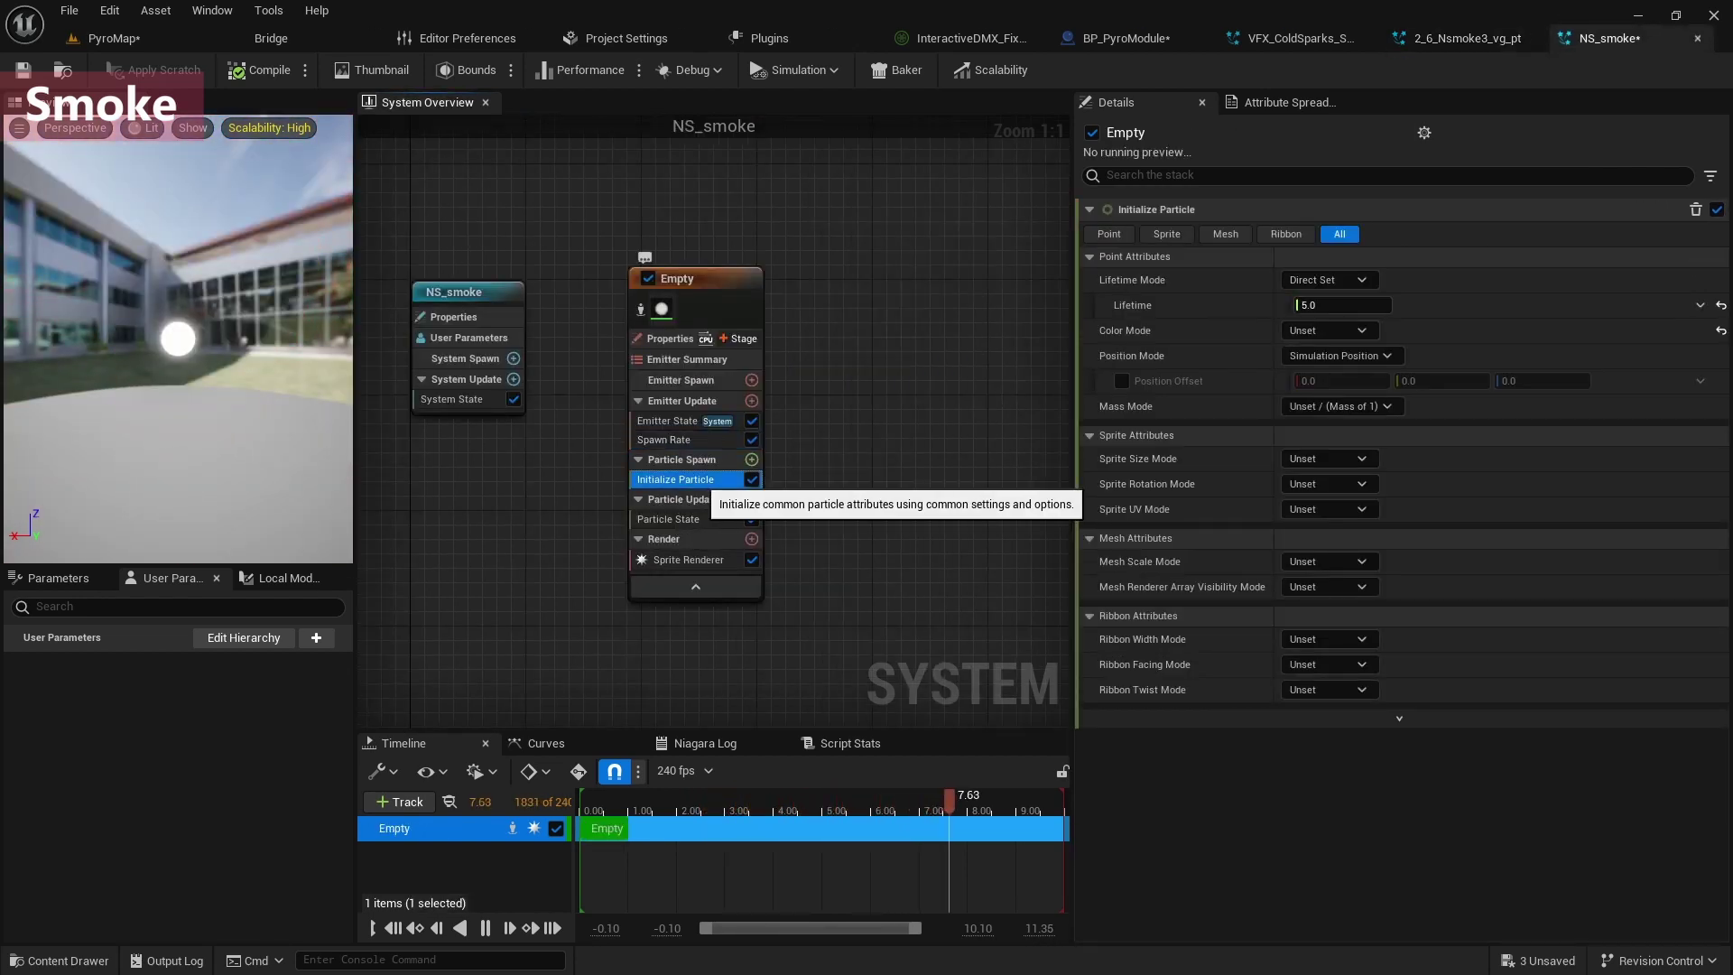
{"action": "key", "text": "ctrl+v"}
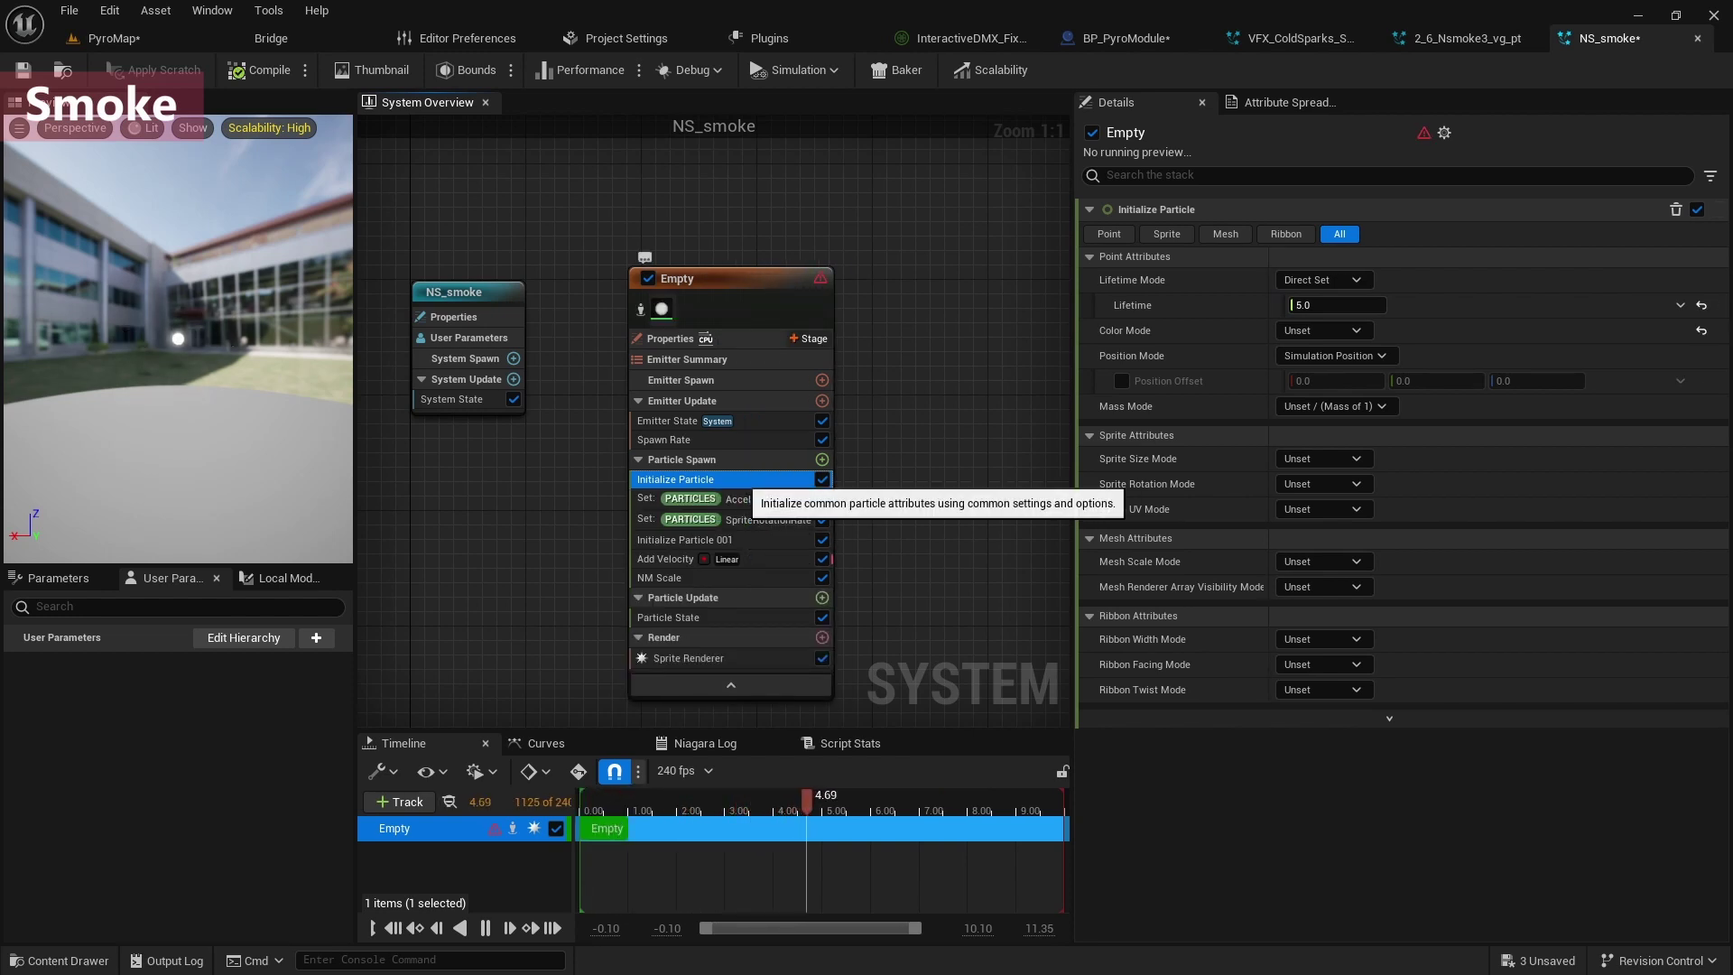
{"action": "key", "text": "Delete"}
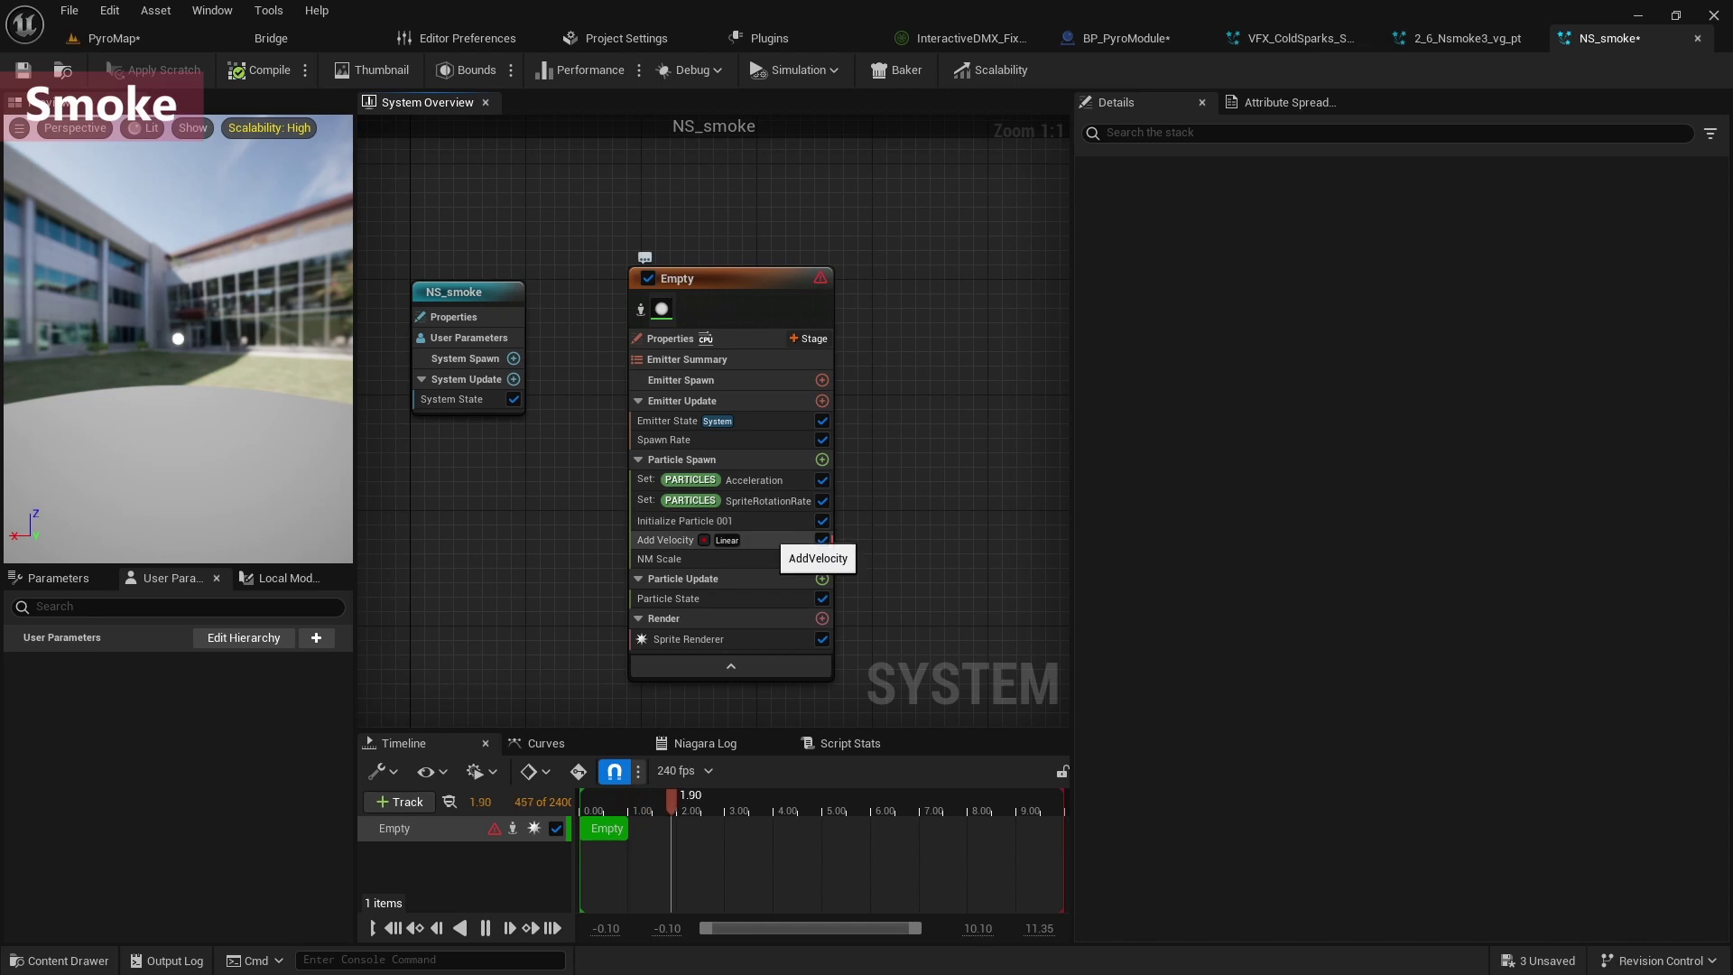
Copy the Particle Update modules of 2_6_Nsmoke3_vg_pt from Sprite Rotation Rate through Sub UVAnimation.
{"action": "left_click", "coordinate": [1467, 39]}
{"action": "right_click_drag", "start_coordinate": [975, 457], "coordinate": [866, 418]}
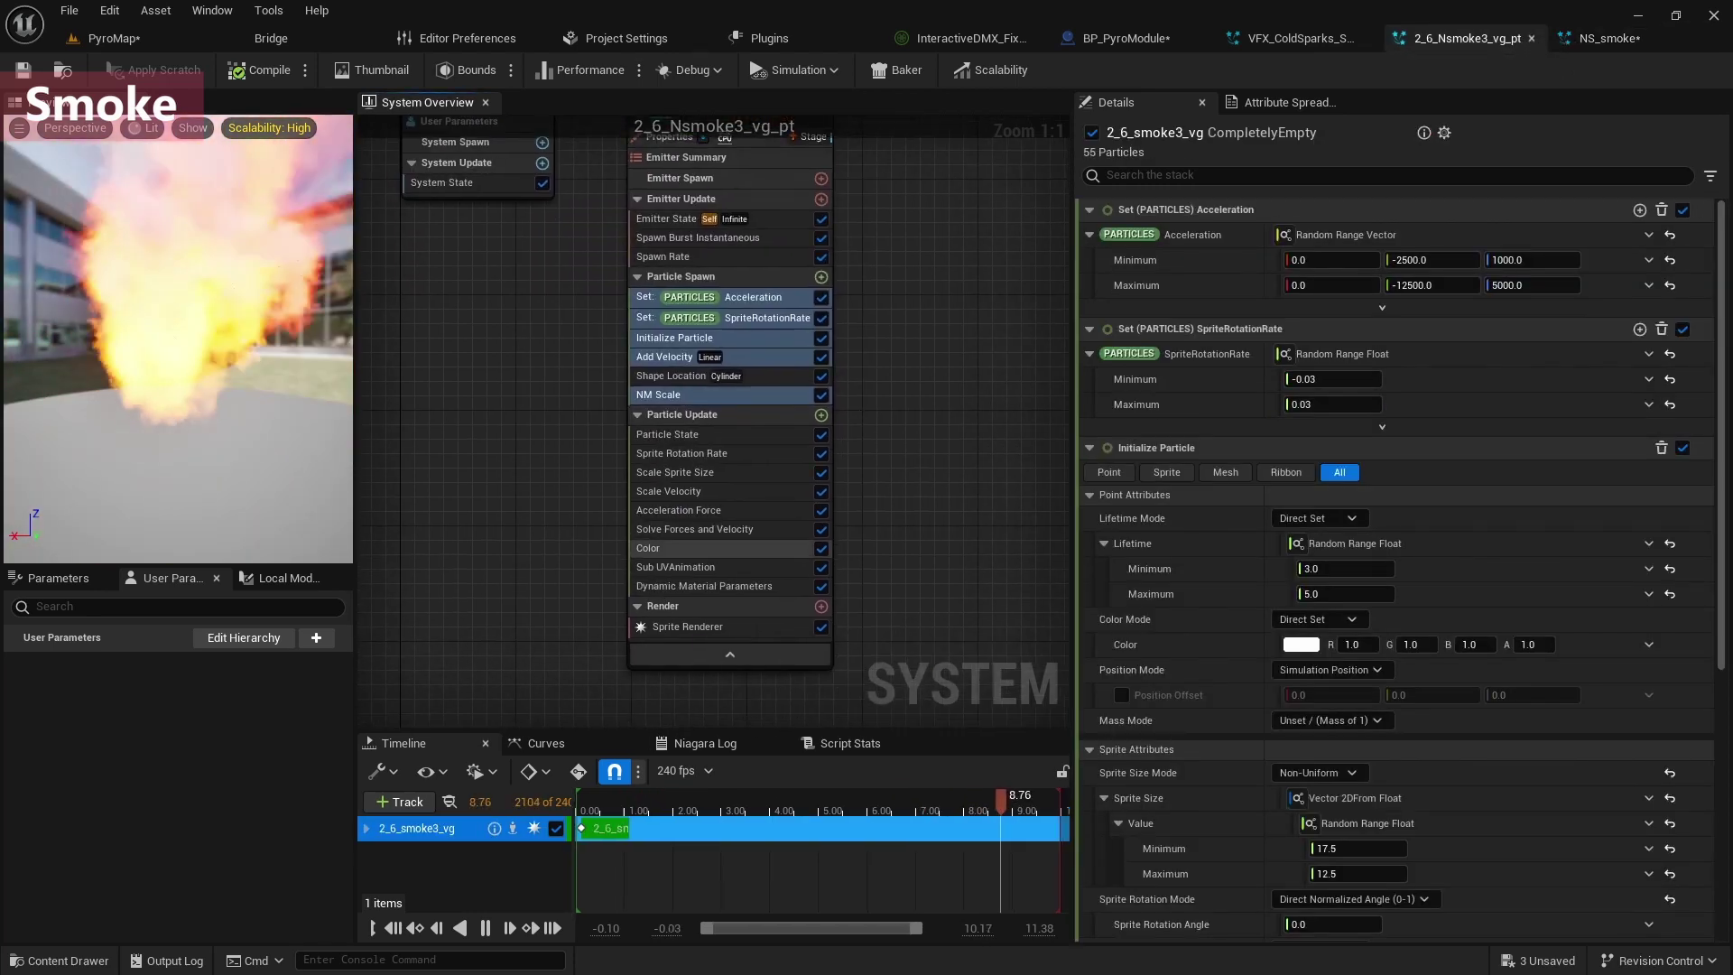
{"action": "left_click", "coordinate": [681, 453]}
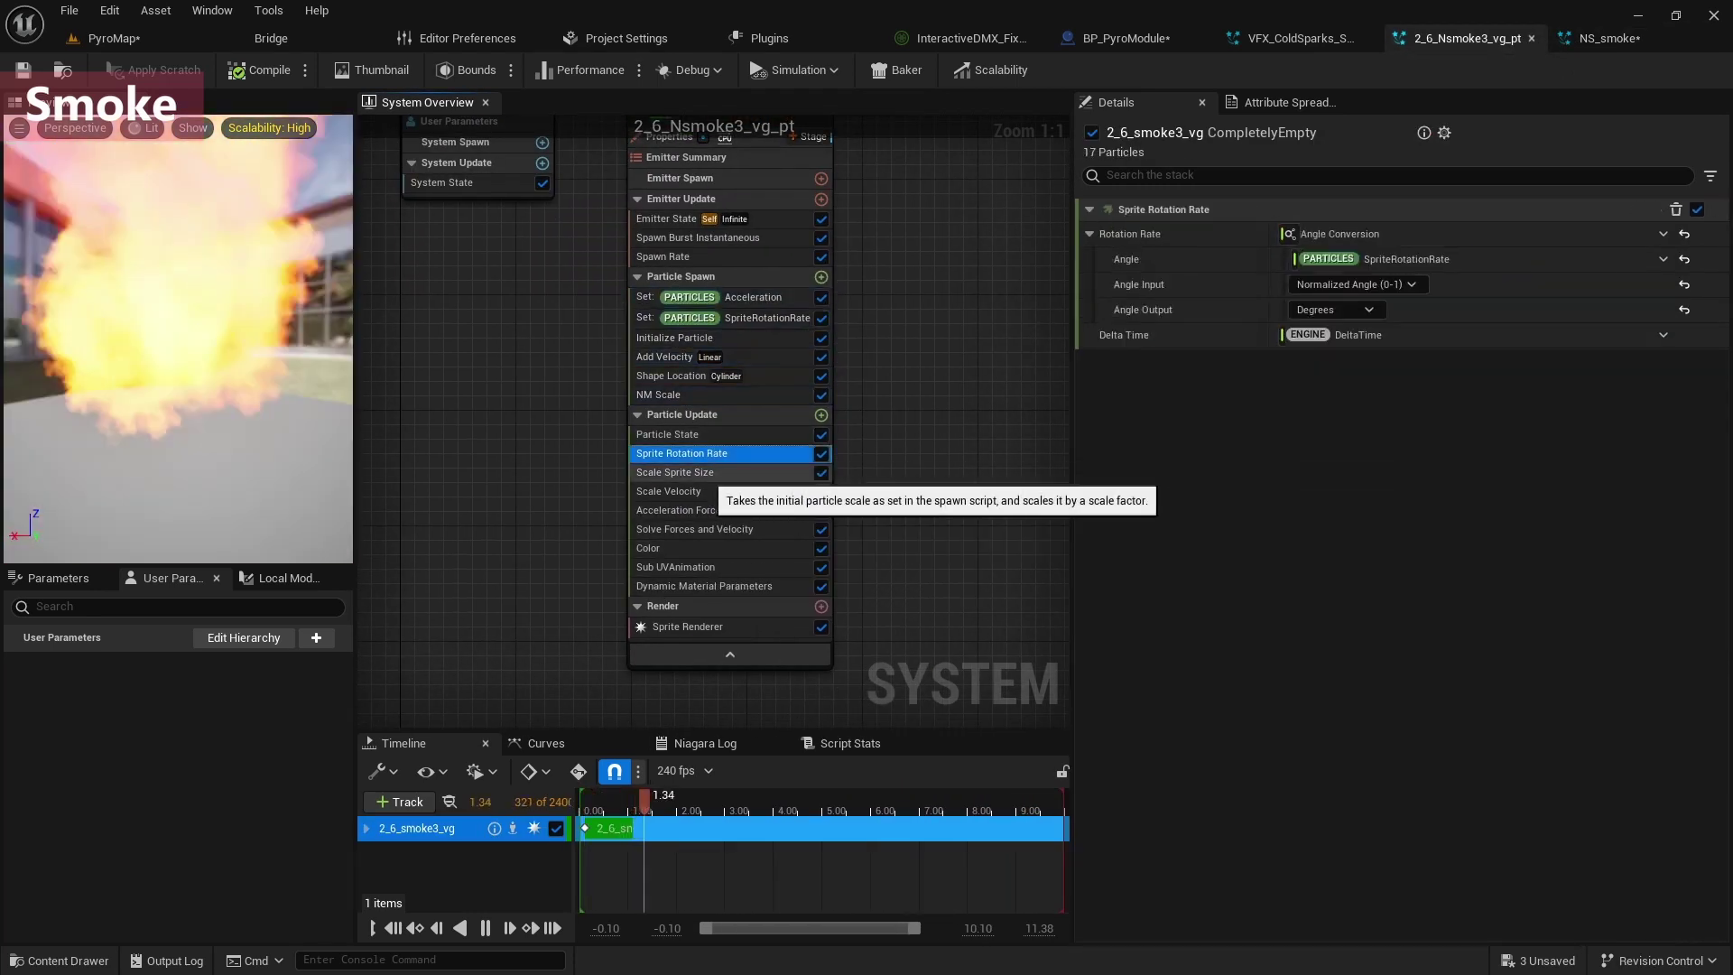
{"action": "left_click", "coordinate": [676, 472], "text": "ctrl"}
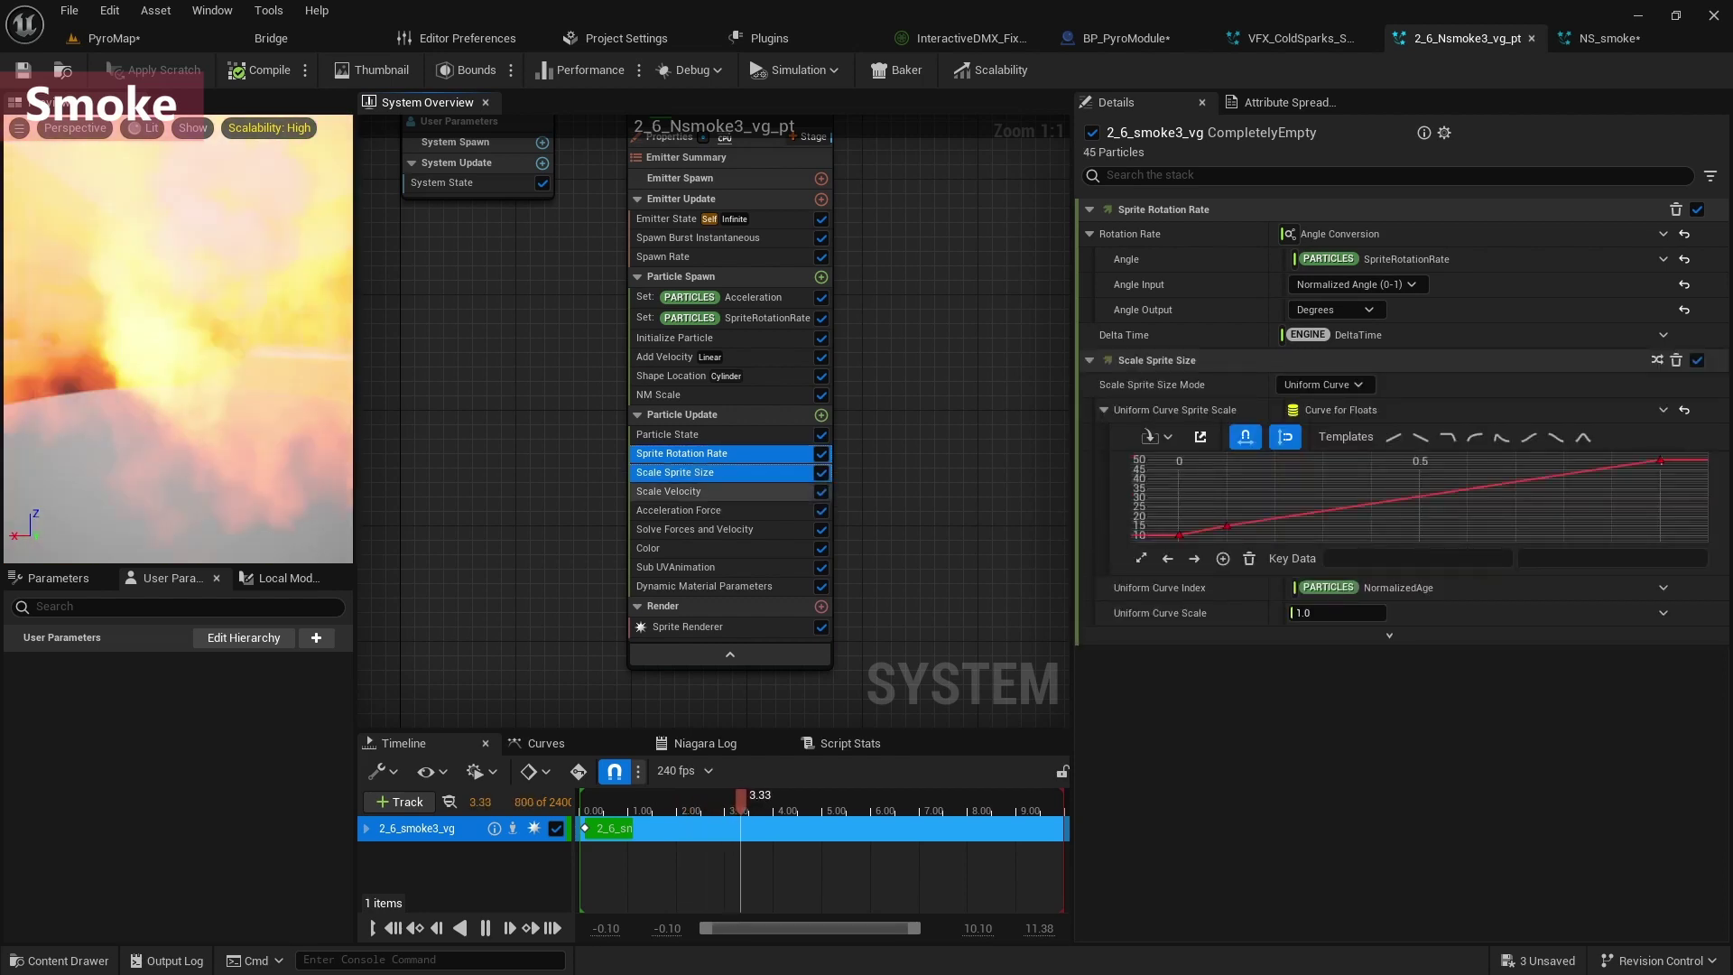
{"action": "left_click", "coordinate": [708, 492], "text": "ctrl"}
{"action": "left_click", "coordinate": [709, 511], "text": "ctrl"}
{"action": "left_click", "coordinate": [711, 530], "text": "ctrl"}
{"action": "left_click", "coordinate": [712, 549], "text": "ctrl"}
{"action": "left_click", "coordinate": [714, 567], "text": "ctrl"}
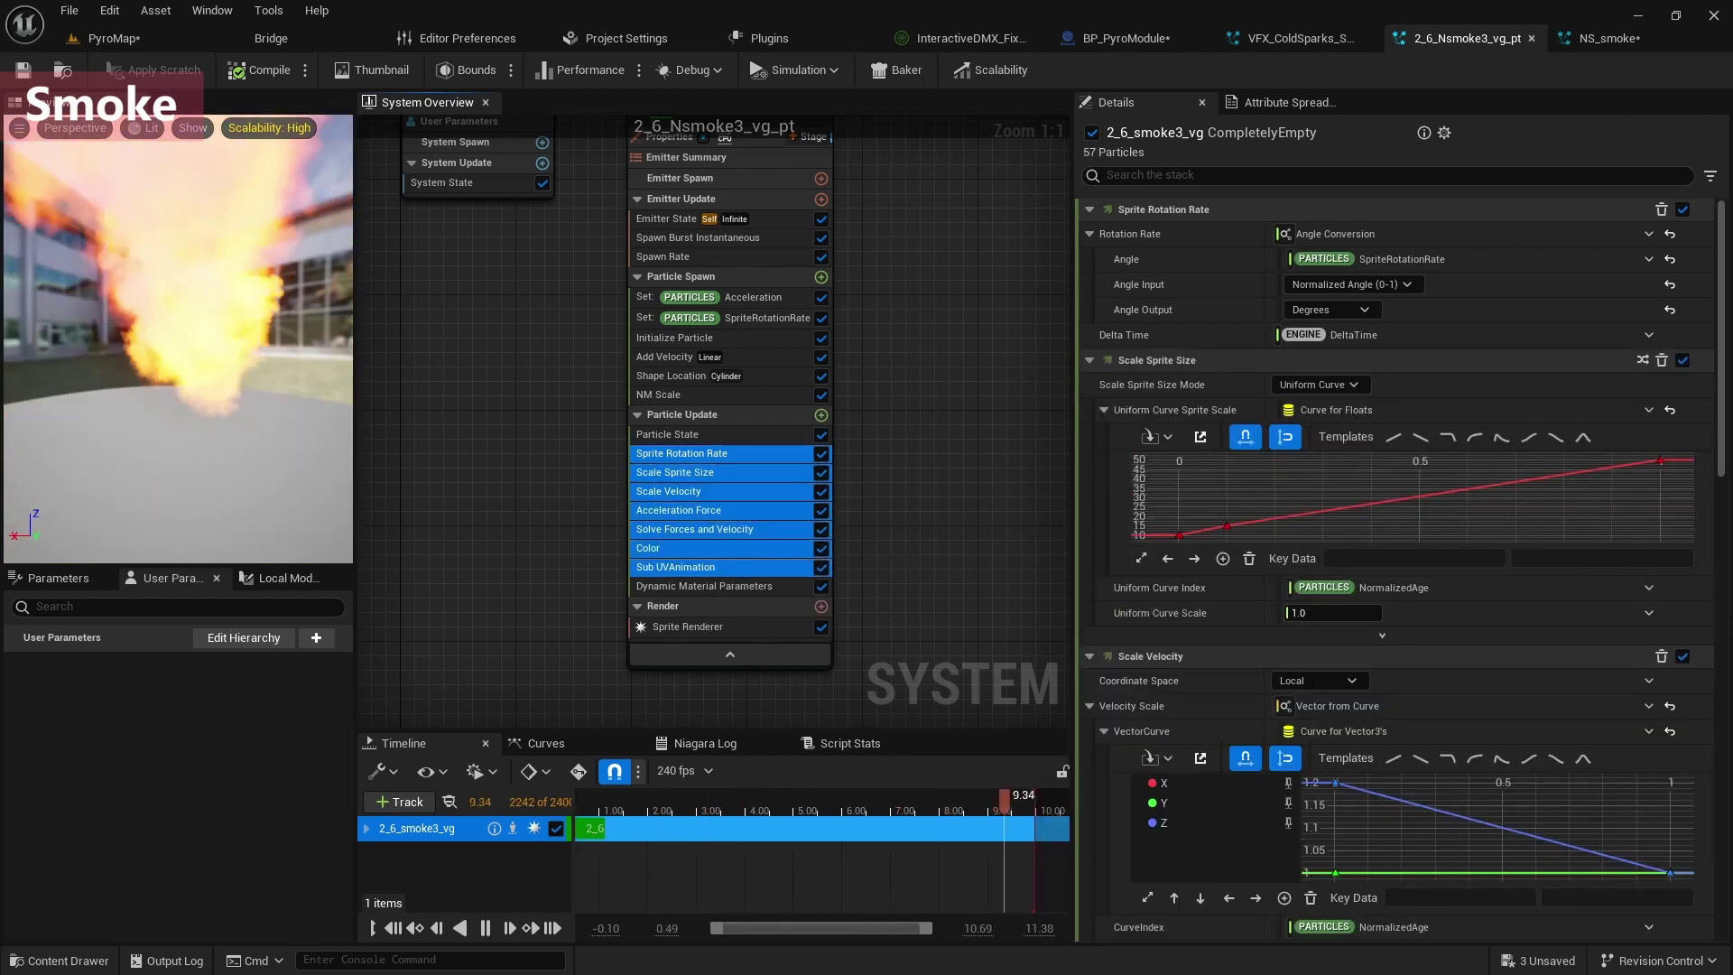
Paste the copied Particle Update modules below Particle State in NS_smoke's Empty emitter.
{"action": "left_click", "coordinate": [1609, 38]}
{"action": "left_click", "coordinate": [699, 598]}
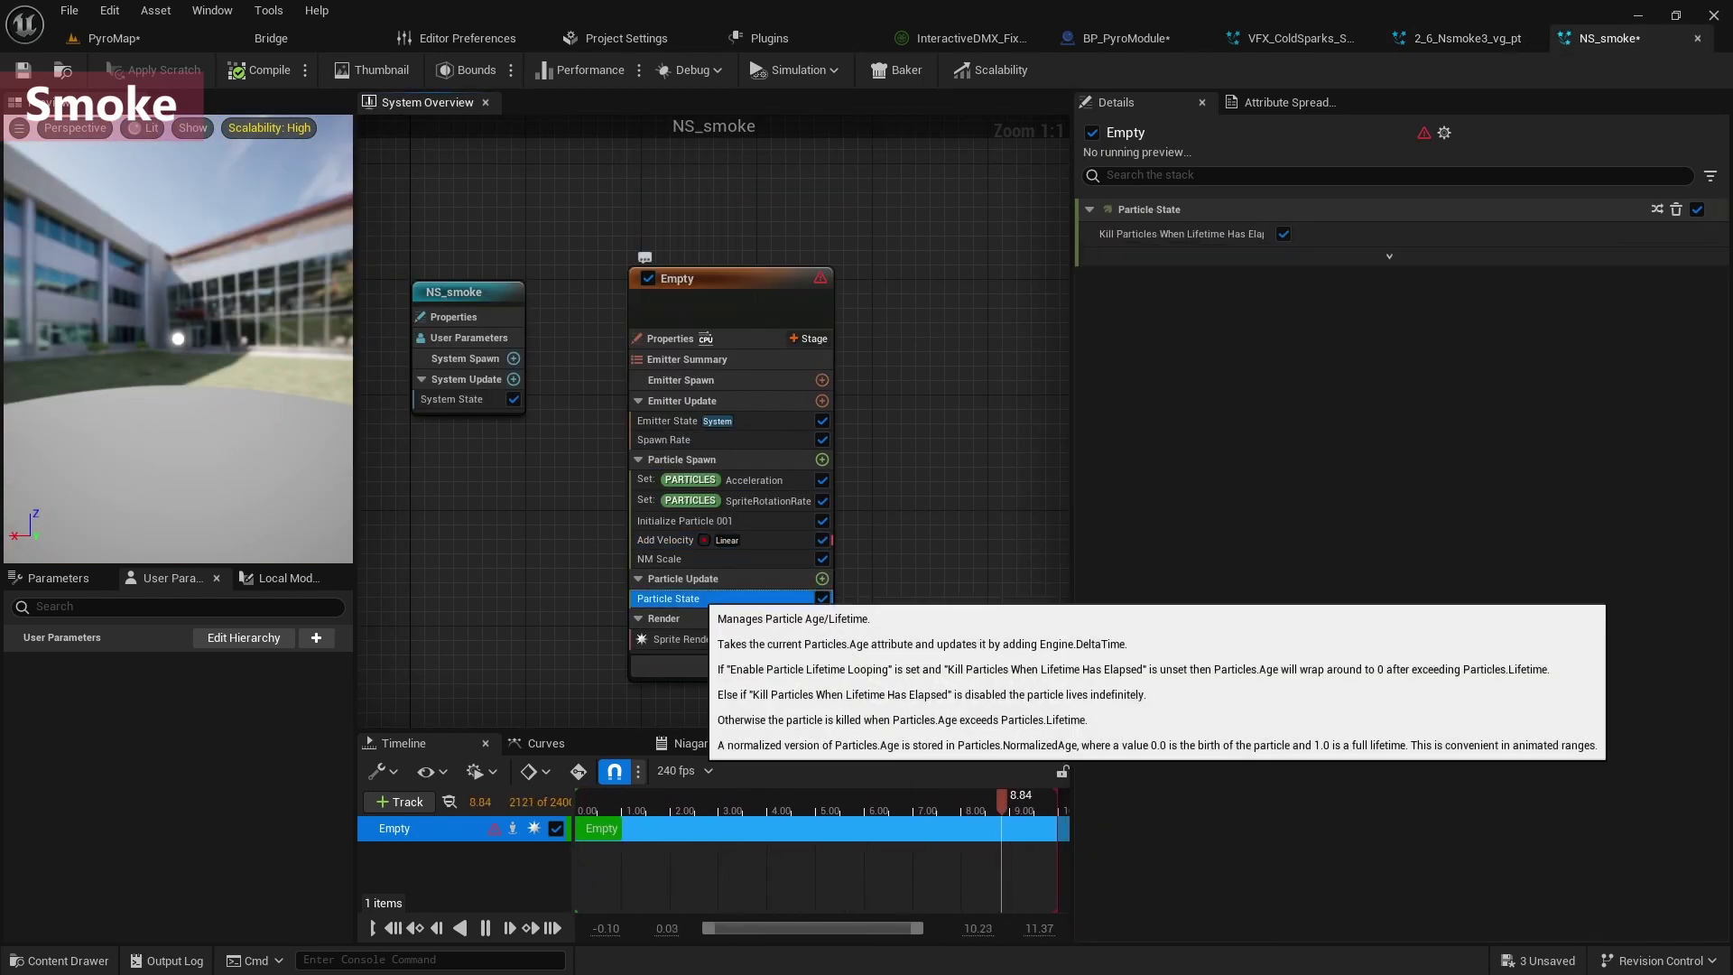
{"action": "key", "text": "ctrl+v"}
Replace NS_smoke's default Sprite Renderer with a copy of the Sprite Renderer from 2_6_Nsmoke3_vg_pt.
{"action": "left_click", "coordinate": [1467, 38]}
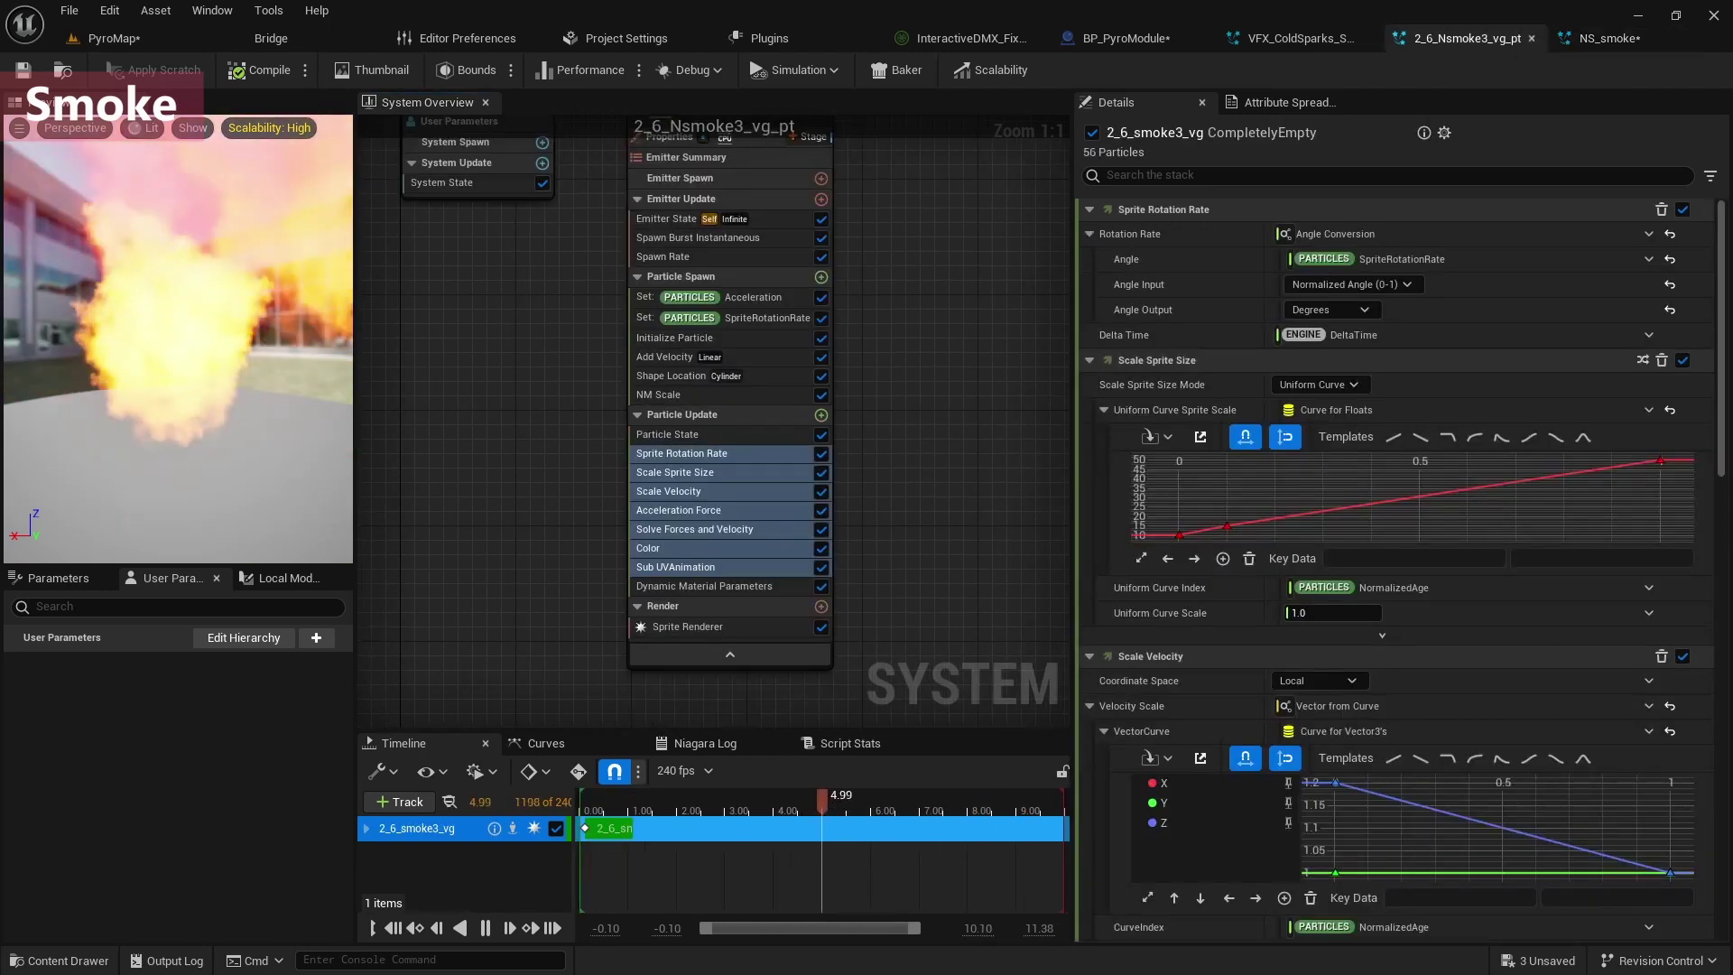
{"action": "left_click", "coordinate": [740, 628]}
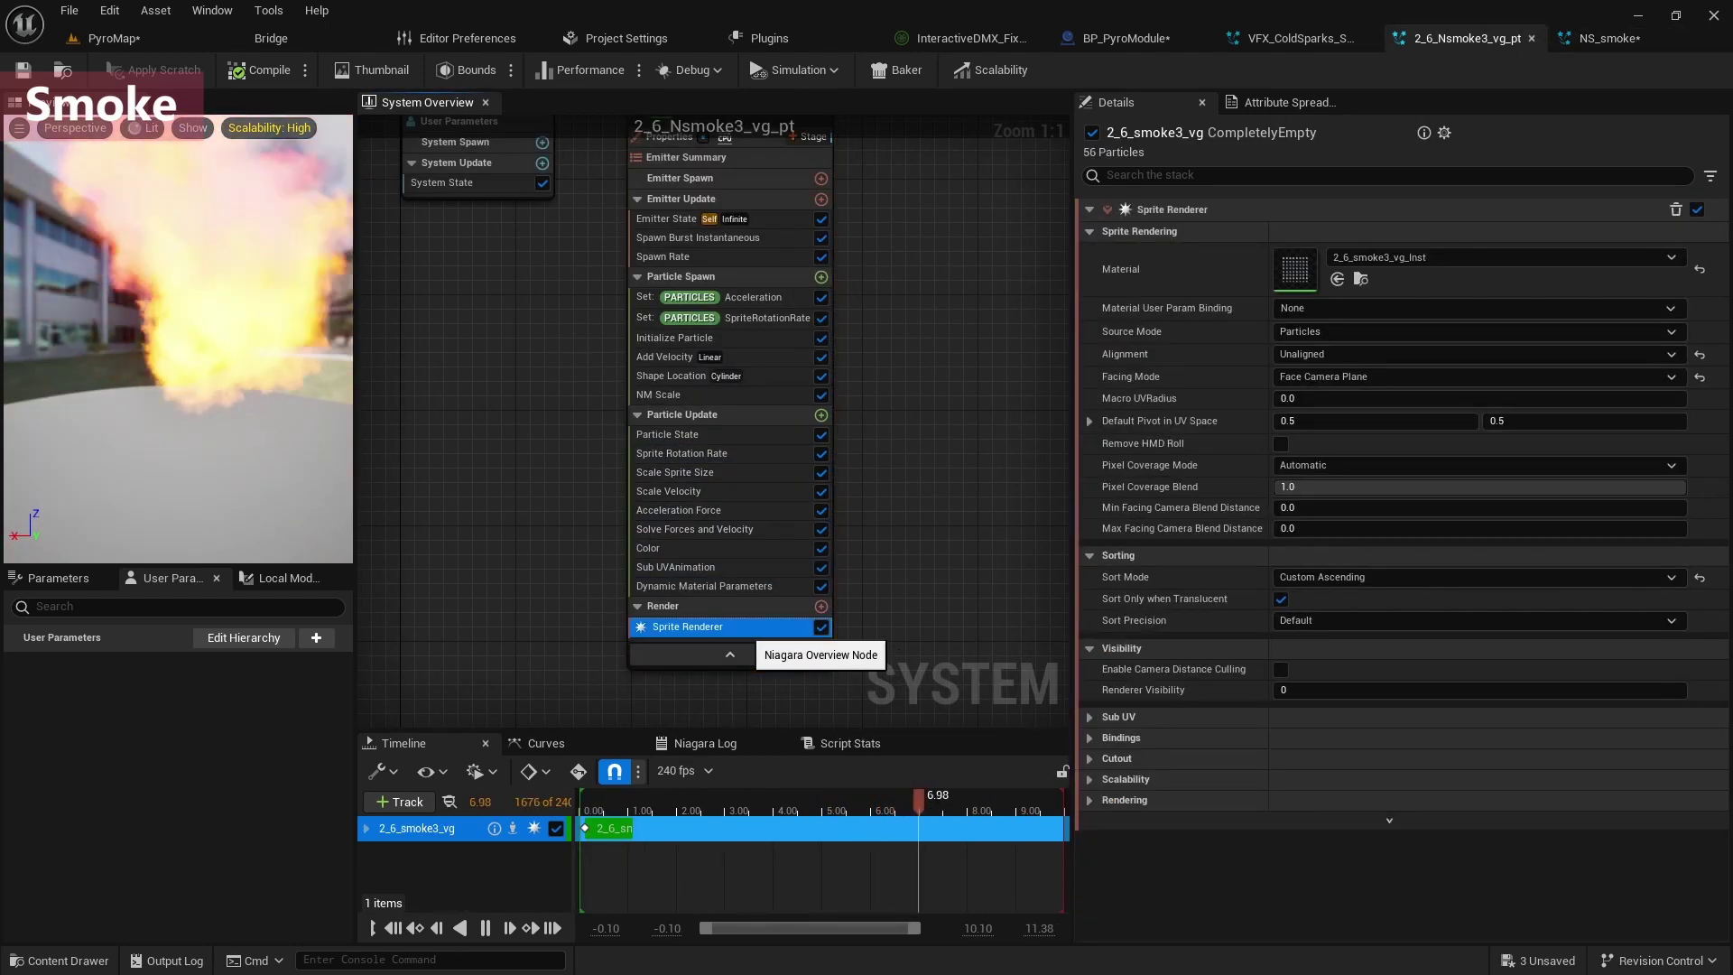
{"action": "left_click", "coordinate": [1609, 38]}
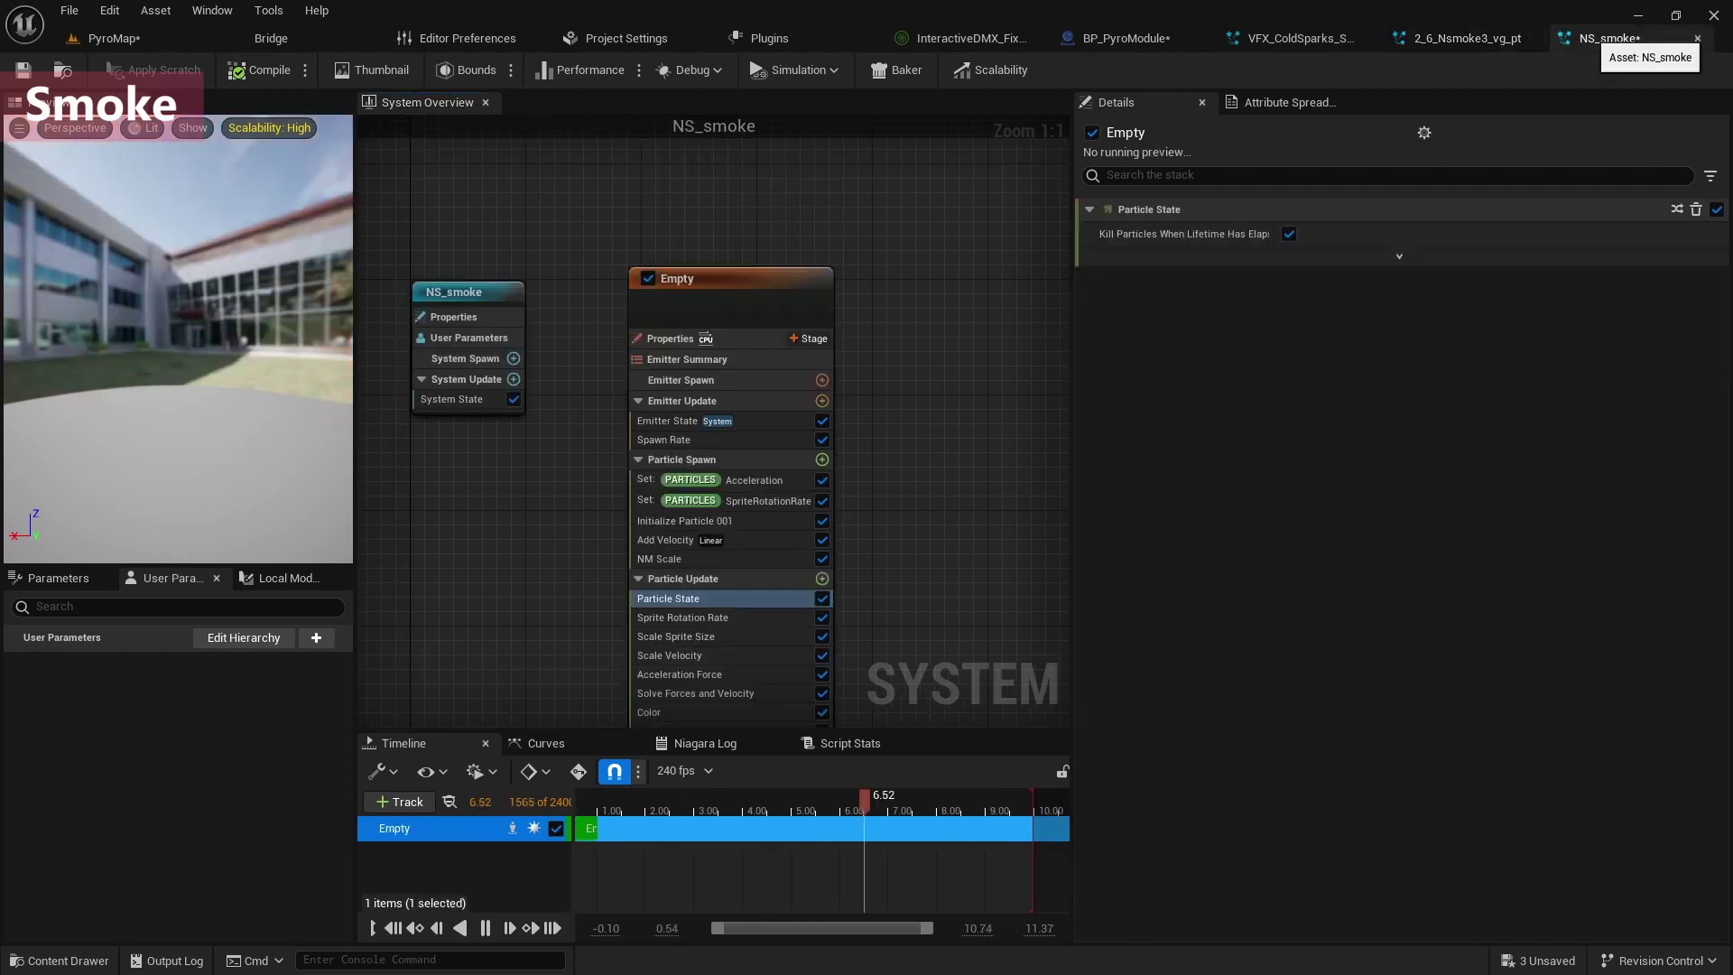
{"action": "right_click_drag", "start_coordinate": [899, 433], "coordinate": [890, 385]}
{"action": "left_click", "coordinate": [693, 553]}
{"action": "key", "text": "ctrl+v"}
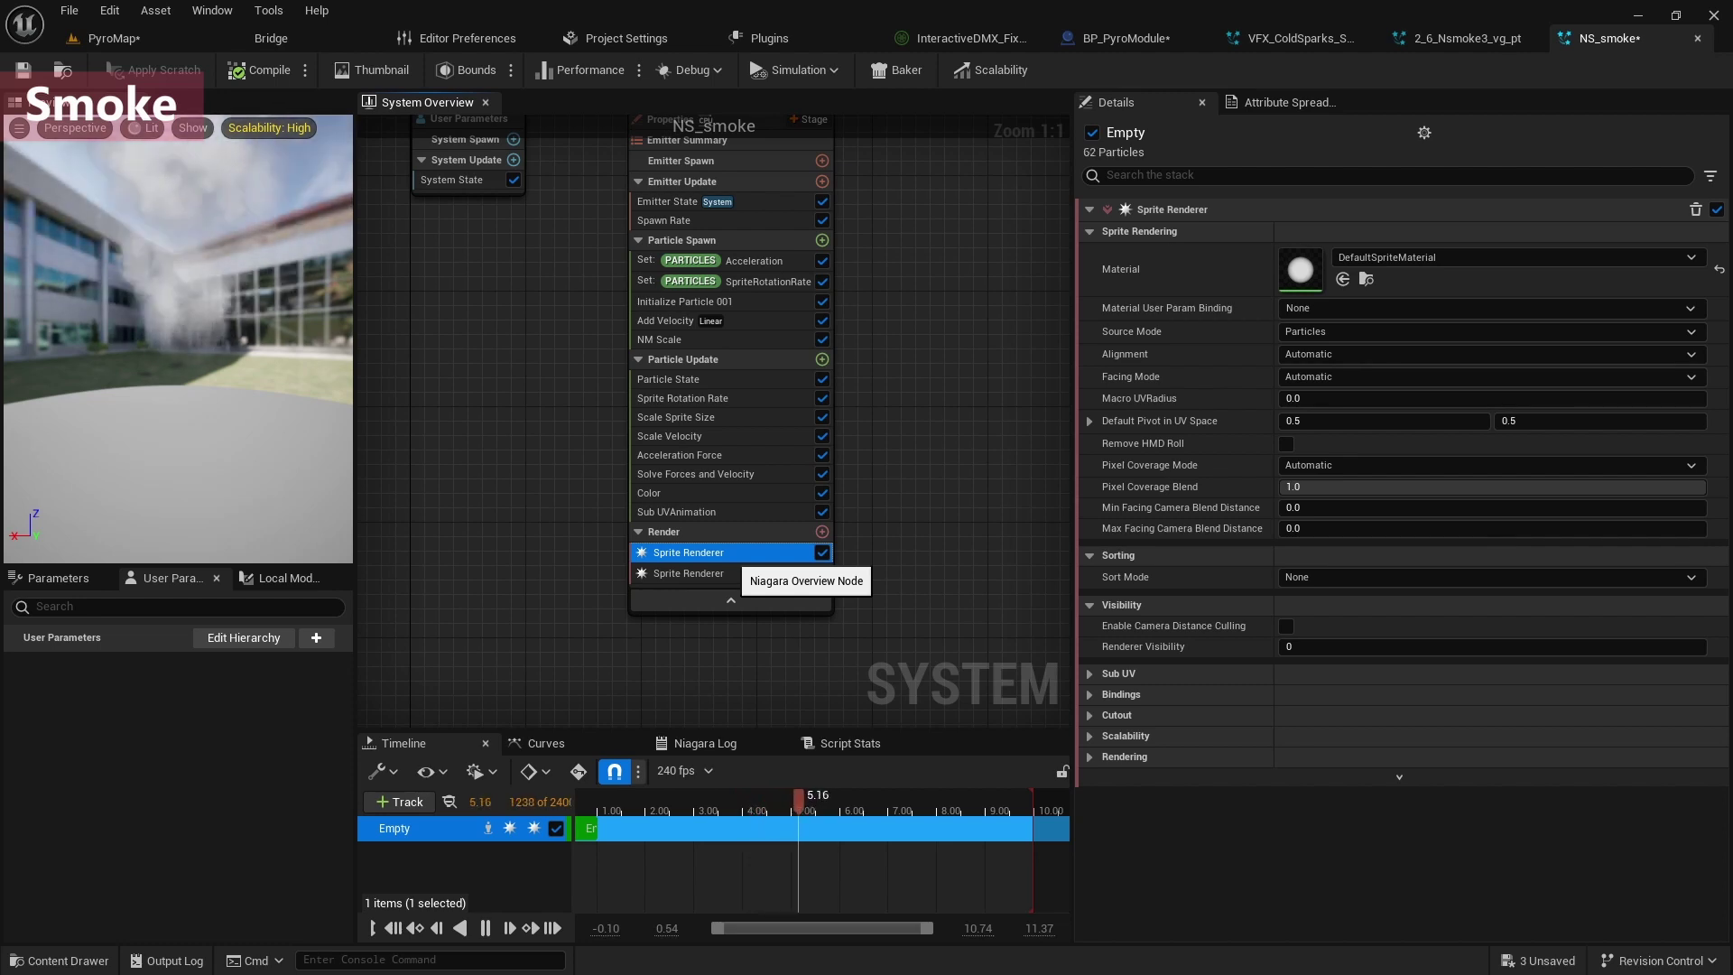
{"action": "key", "text": "ctrl+z"}
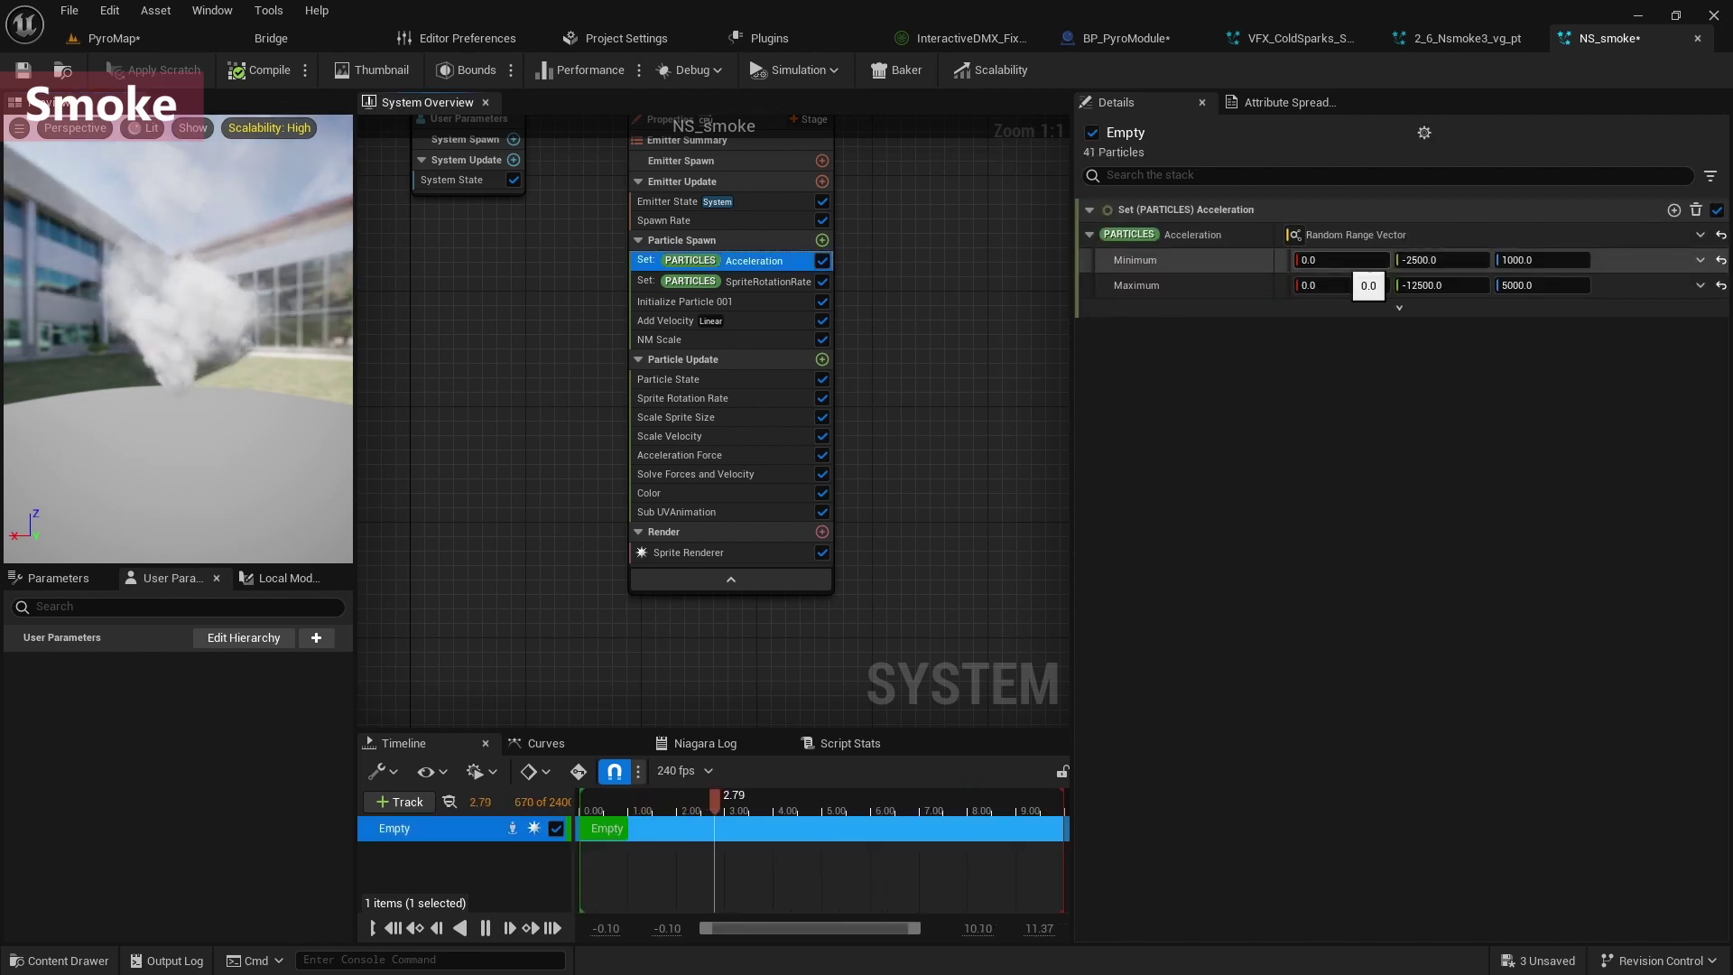
Set the particle Acceleration minimum in NS_smoke to -100, -100, 200 and the maximum X and Y to 100.
{"action": "left_click", "coordinate": [1345, 260]}
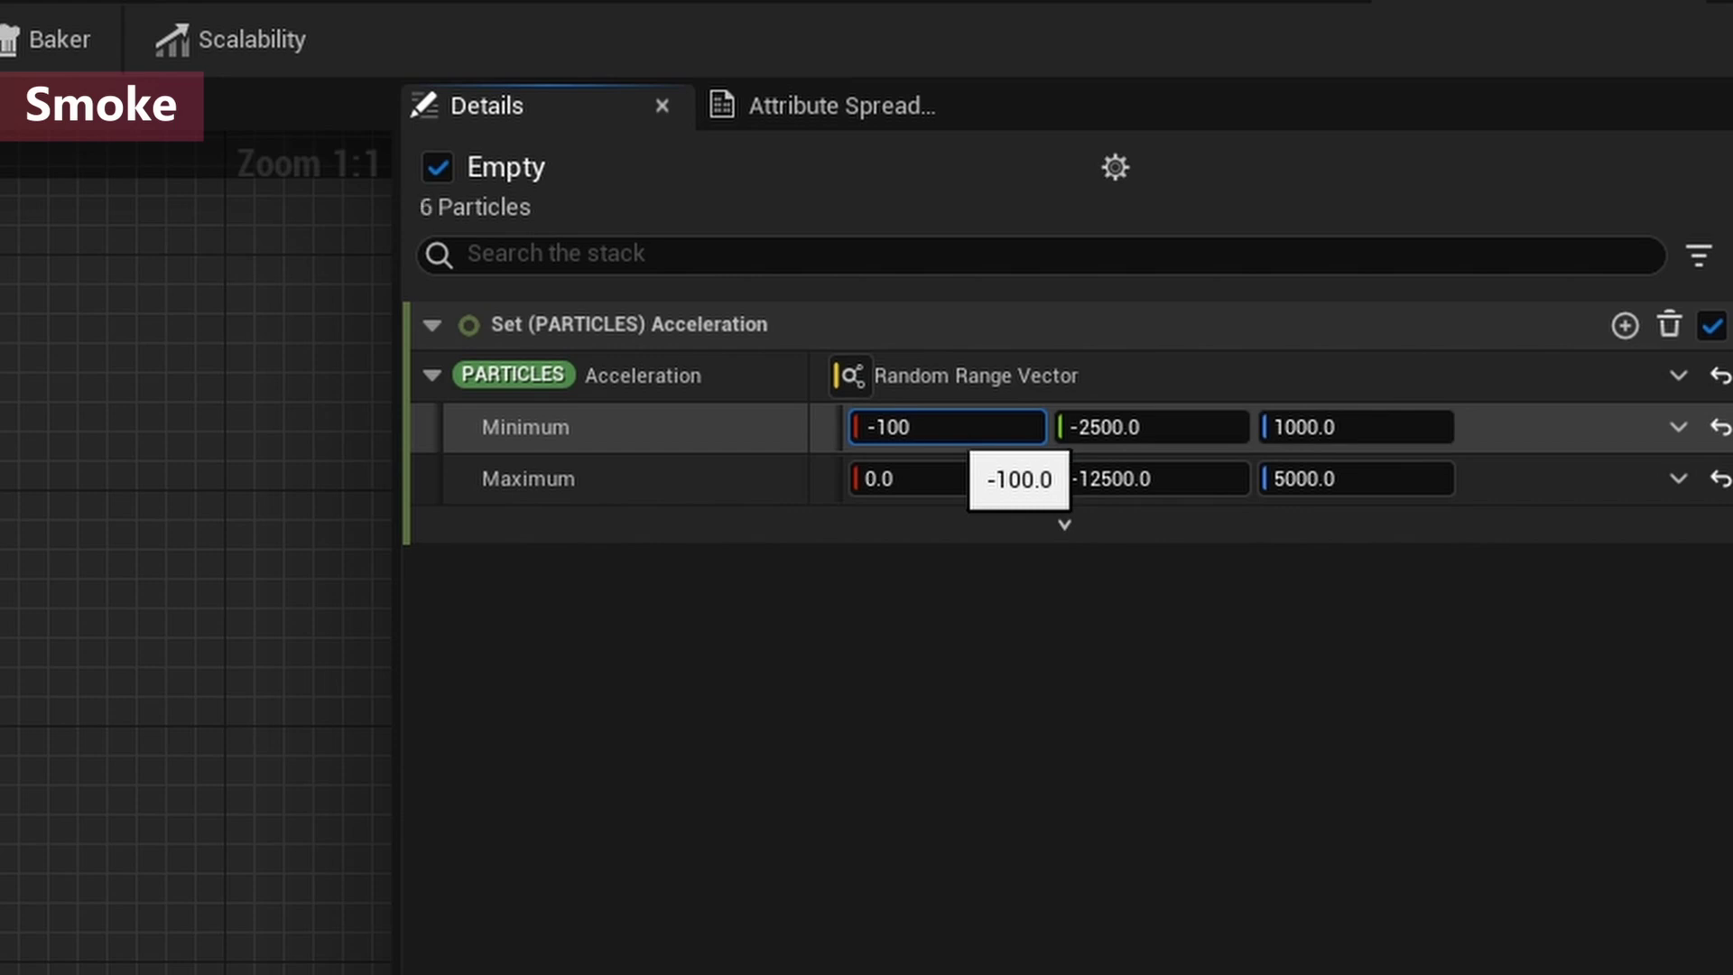
{"action": "key", "text": "Return"}
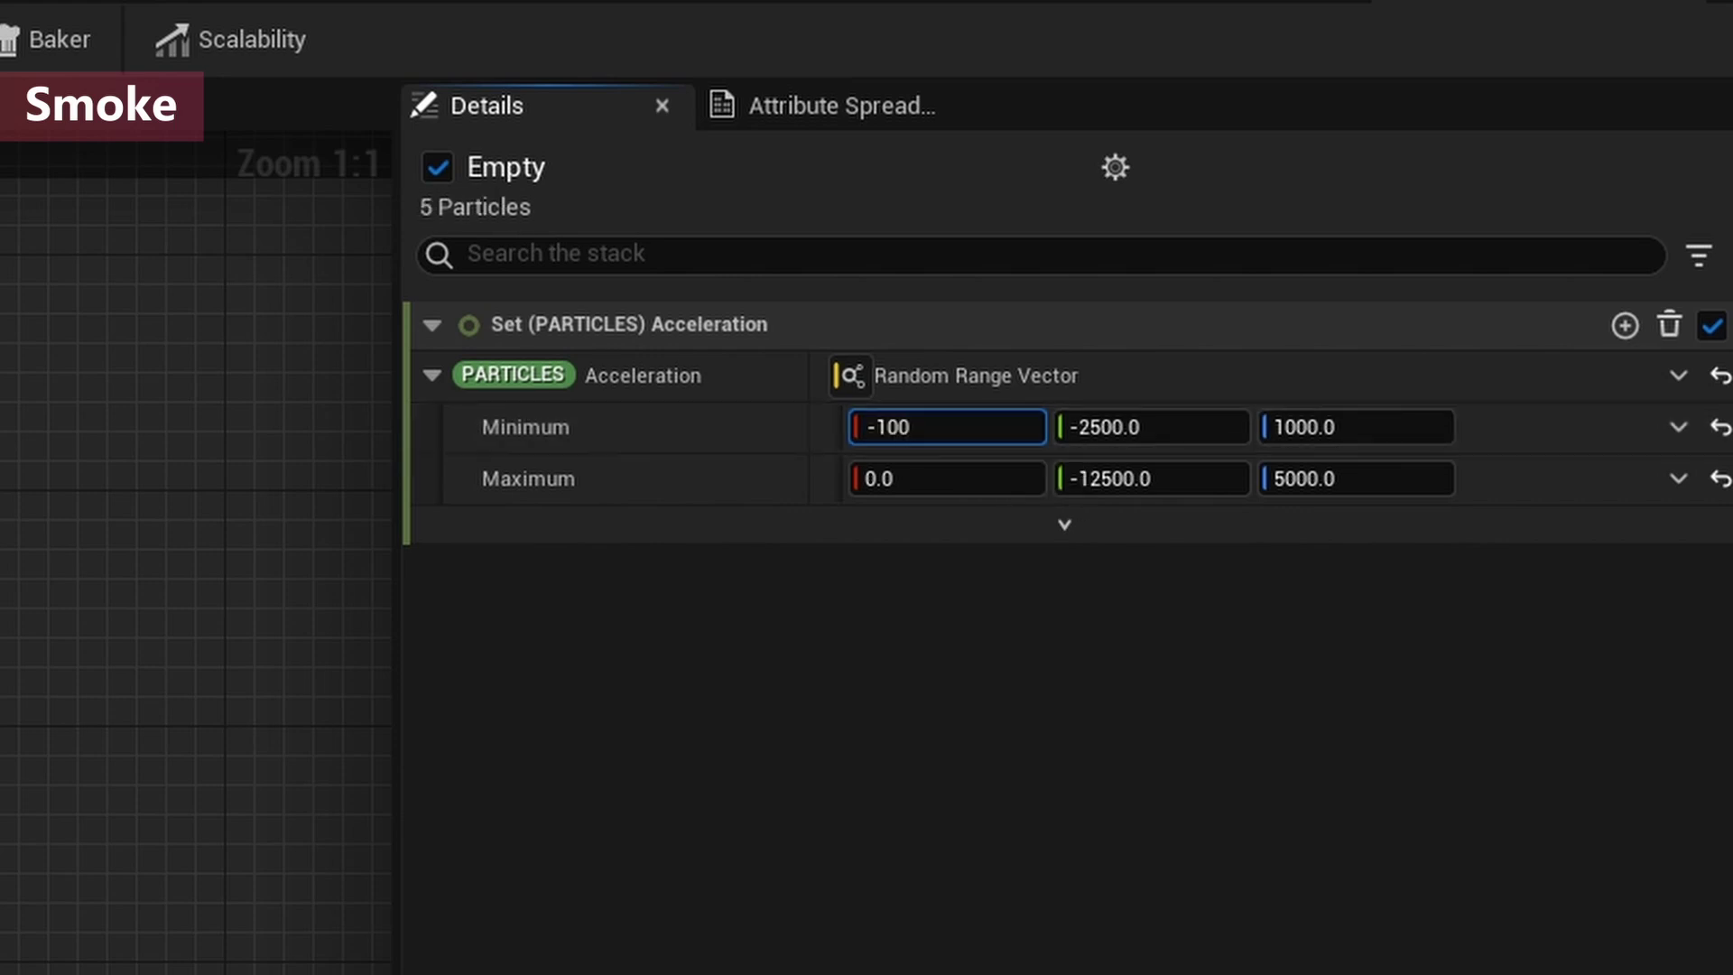
{"action": "left_click", "coordinate": [946, 478]}
{"action": "type", "text": "100"}
{"action": "left_click", "coordinate": [1152, 478]}
{"action": "type", "text": "100"}
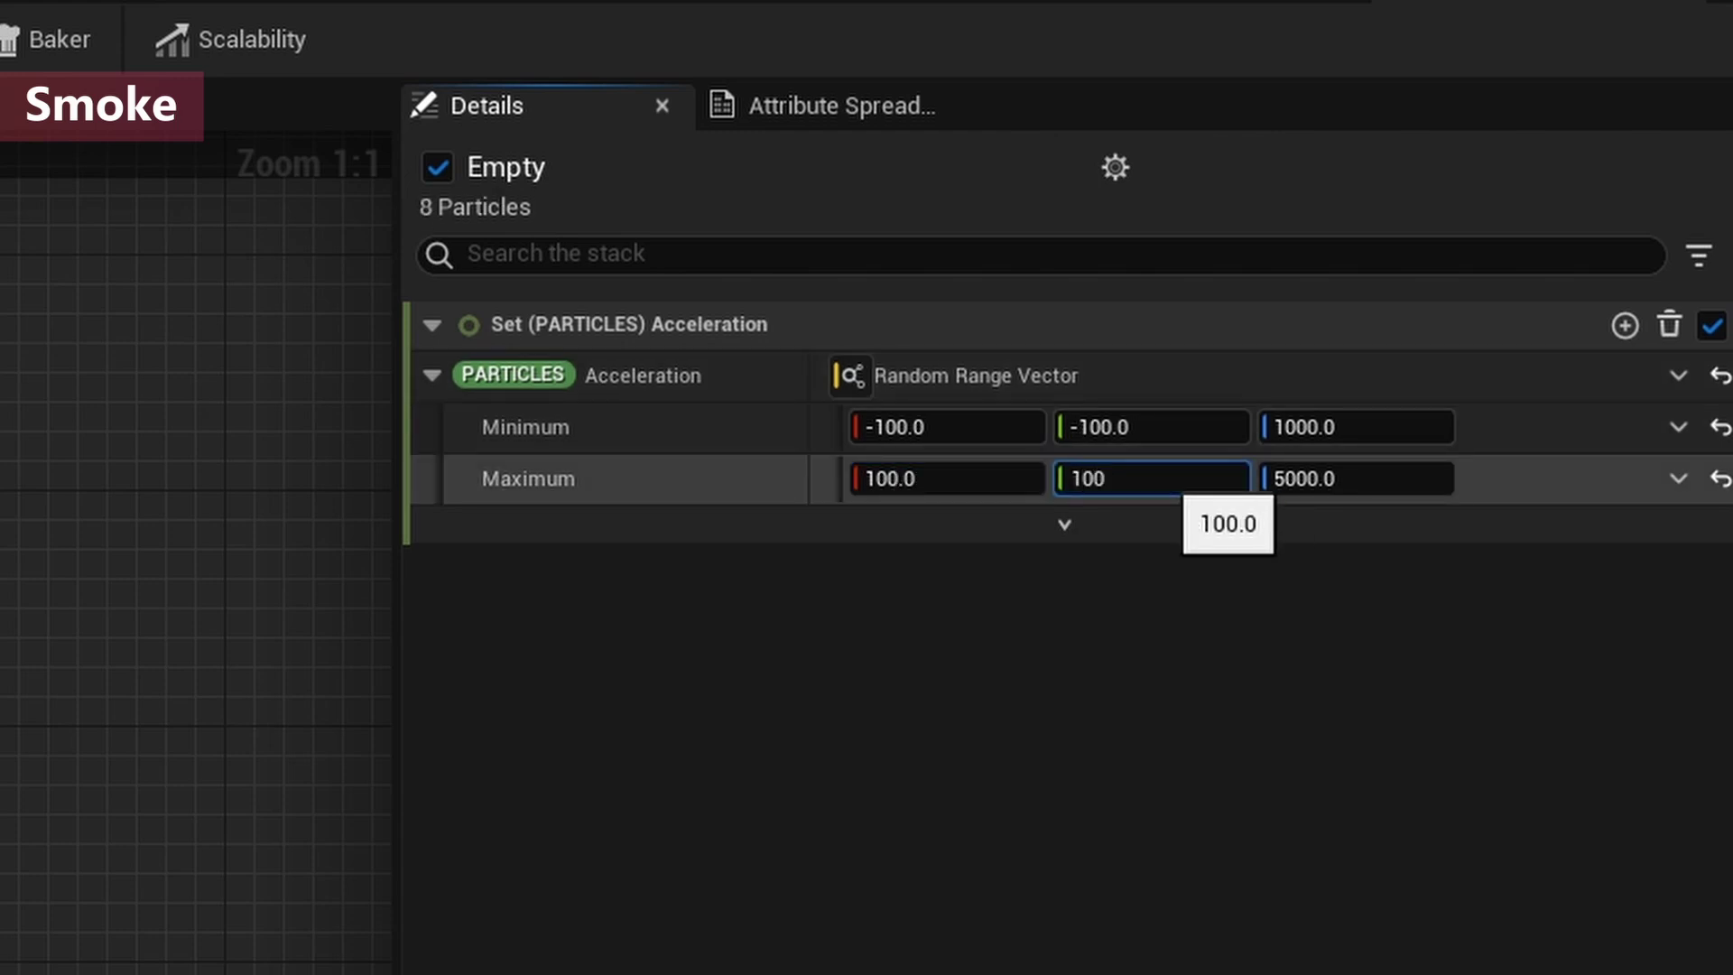
{"action": "left_click", "coordinate": [1340, 421]}
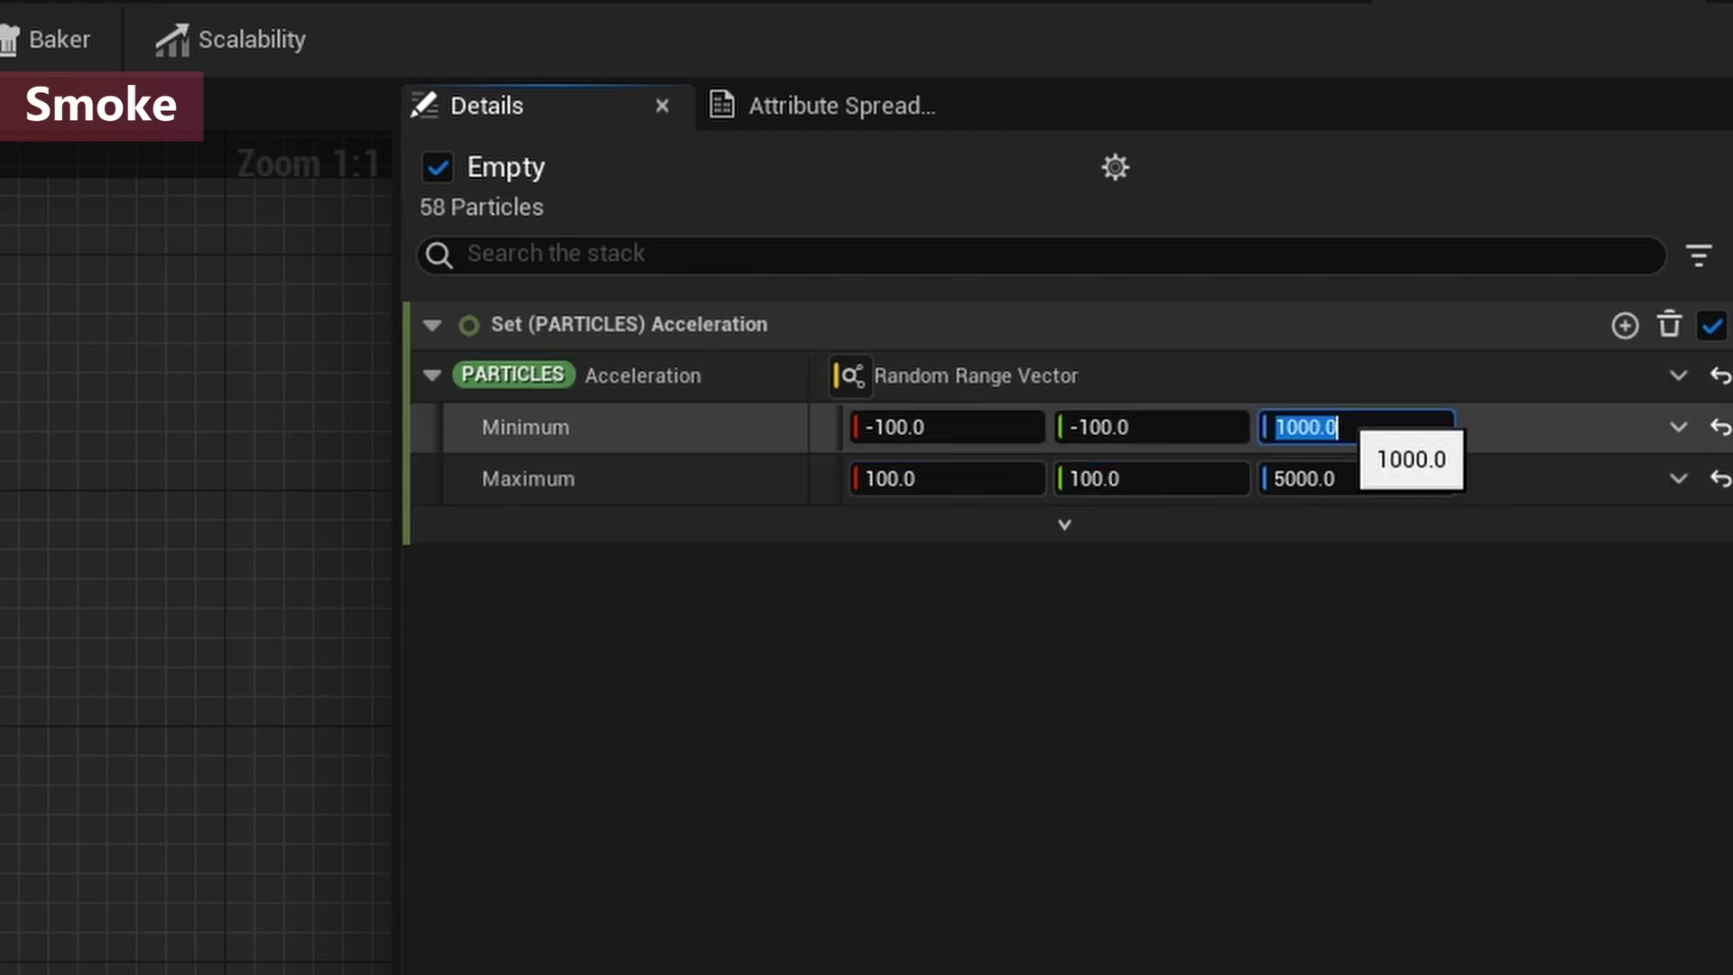
{"action": "type", "text": "200"}
{"action": "key", "text": "Return"}
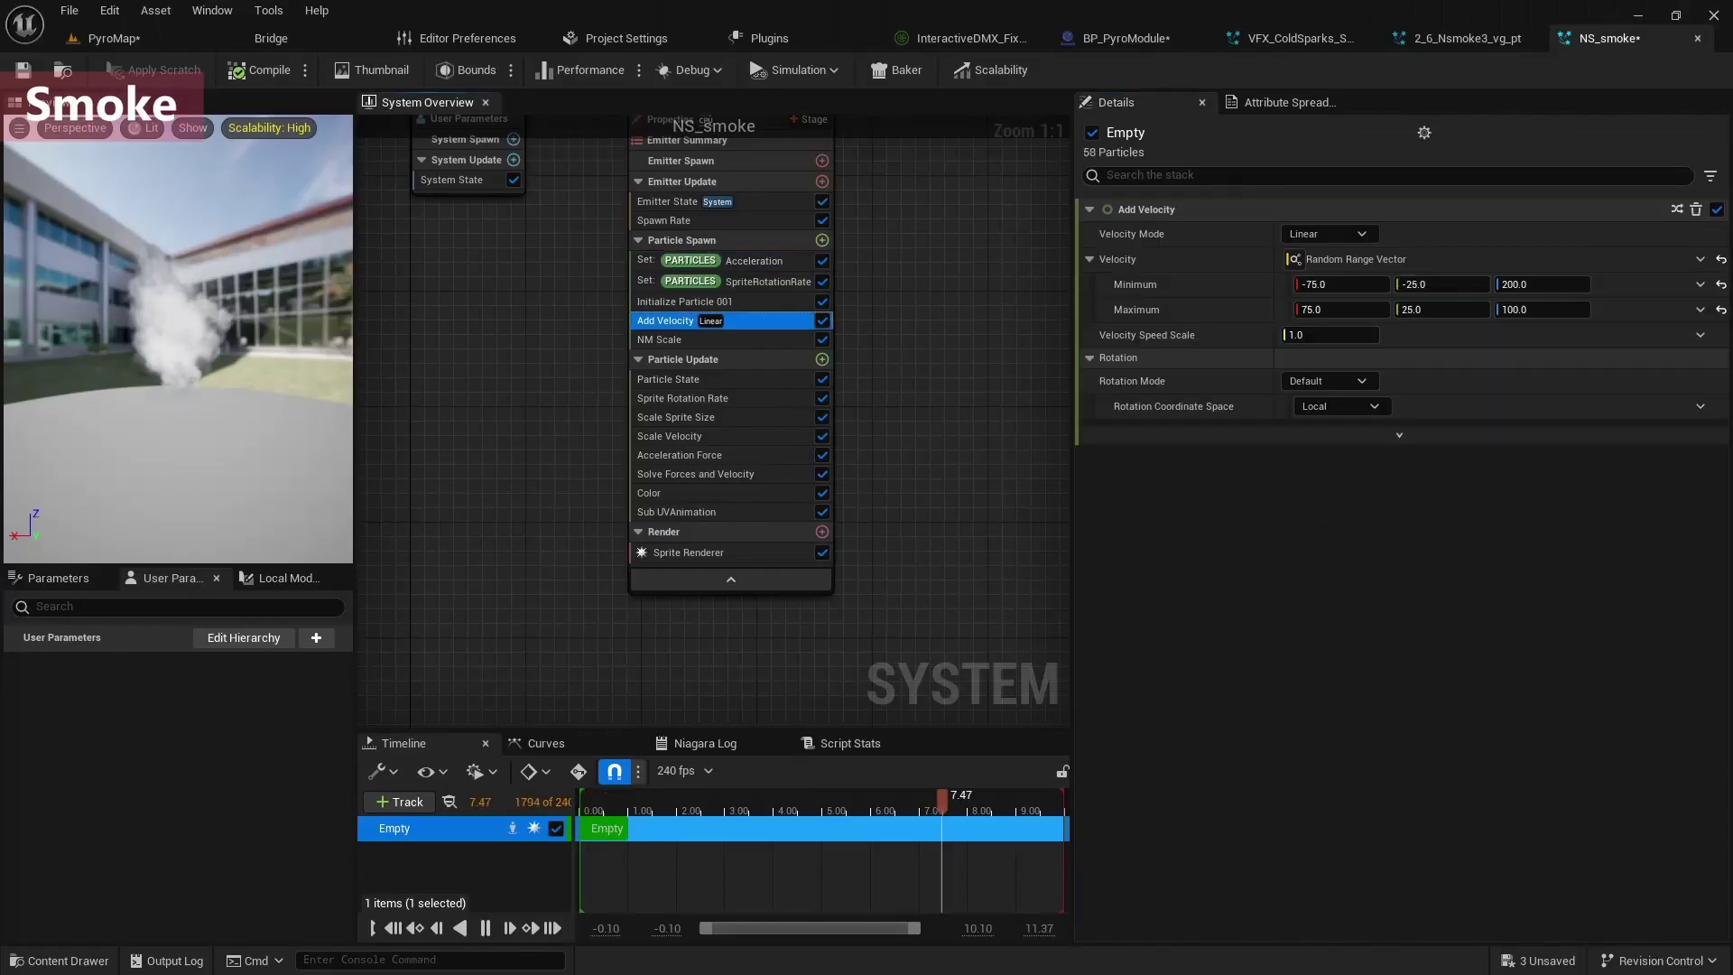
Set the Add Velocity range in NS_smoke to -10 to 10 in X and -50 to 50 in Y.
{"action": "left_click", "coordinate": [1338, 285]}
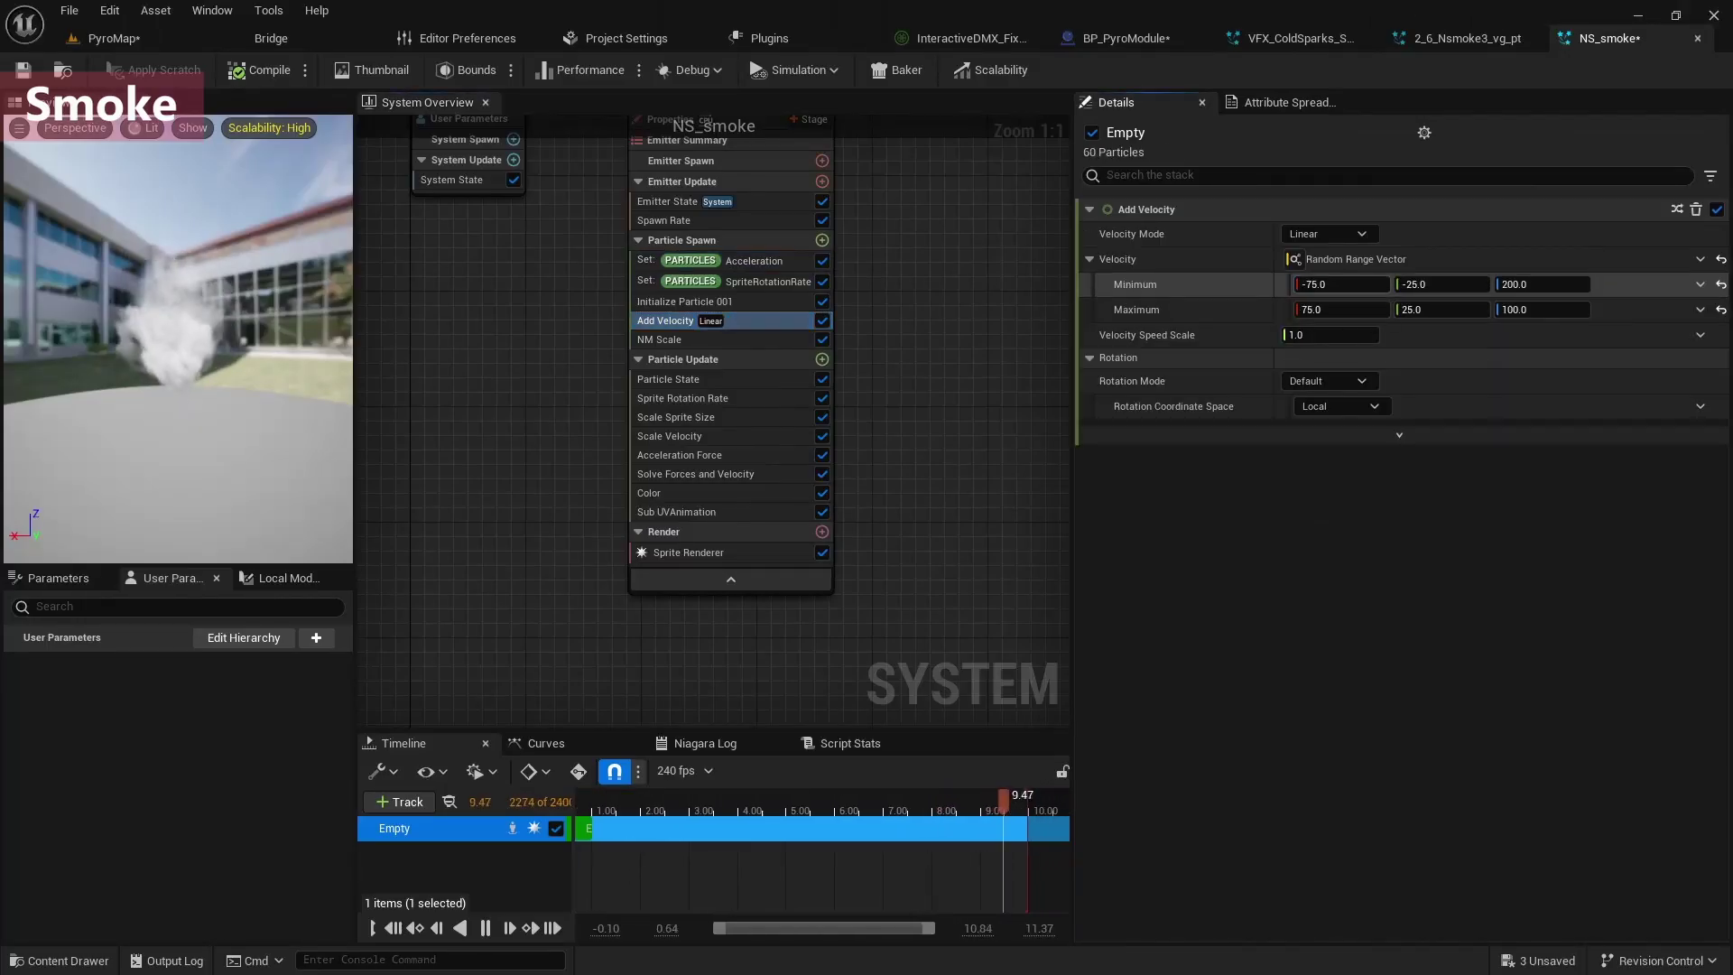
{"action": "left_click", "coordinate": [1342, 285]}
{"action": "type", "text": "-"}
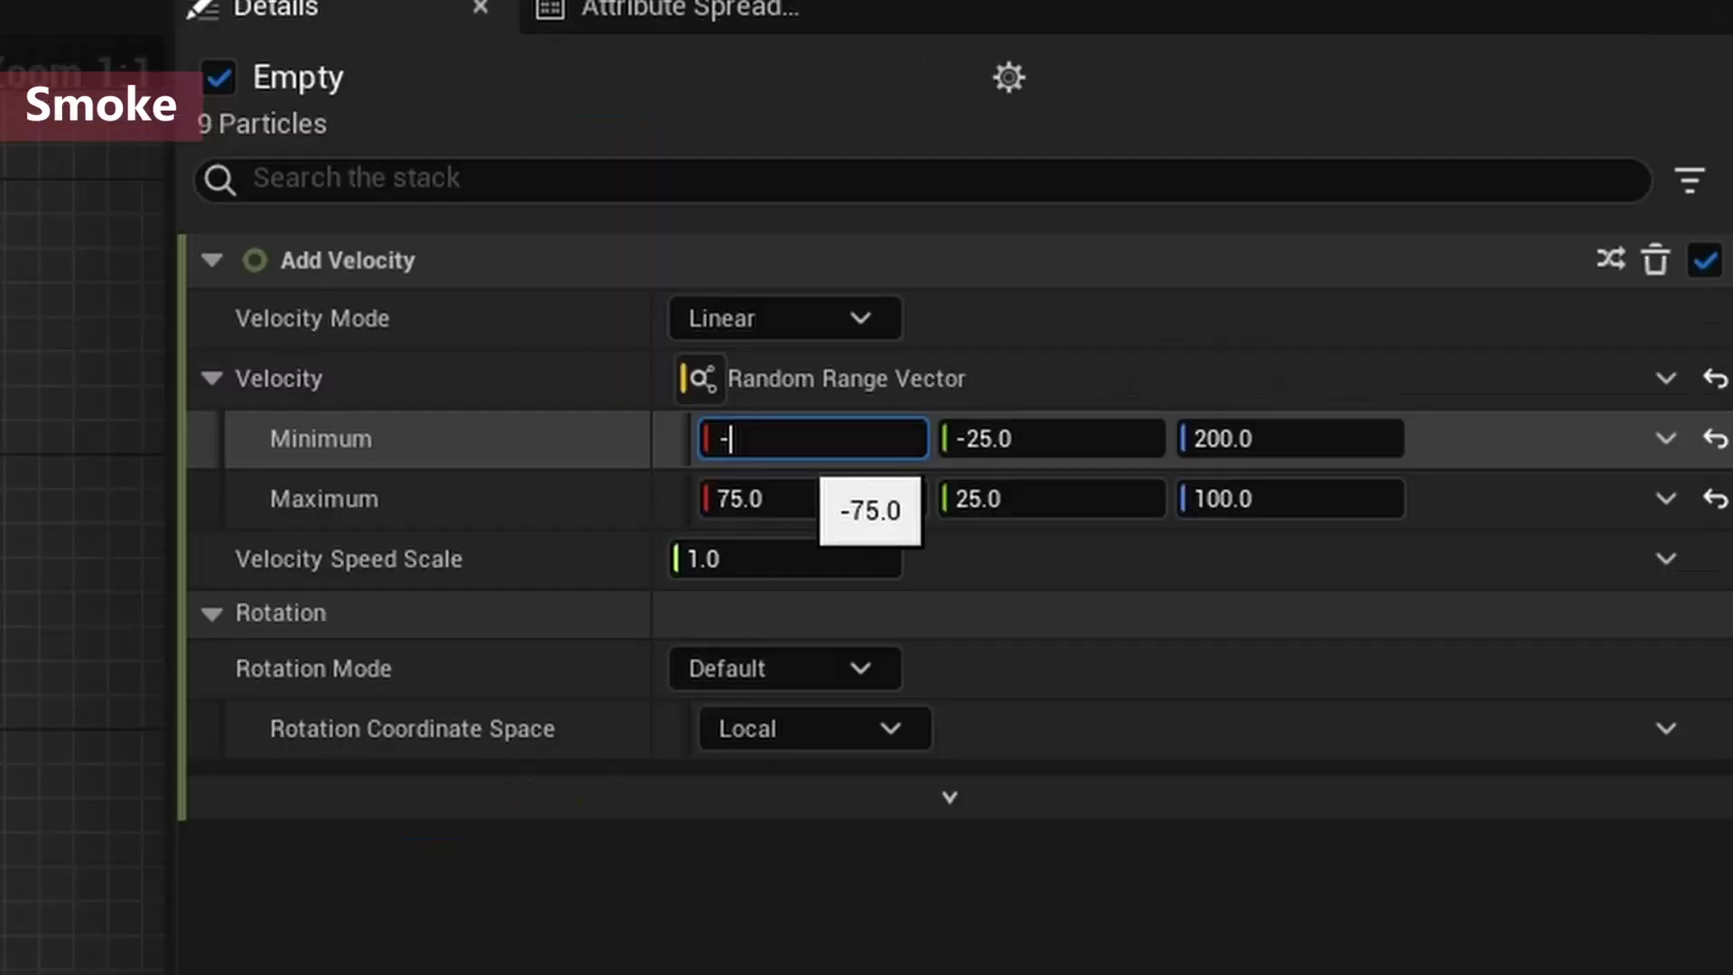
{"action": "type", "text": "10"}
{"action": "left_click", "coordinate": [812, 499]}
{"action": "type", "text": "10"}
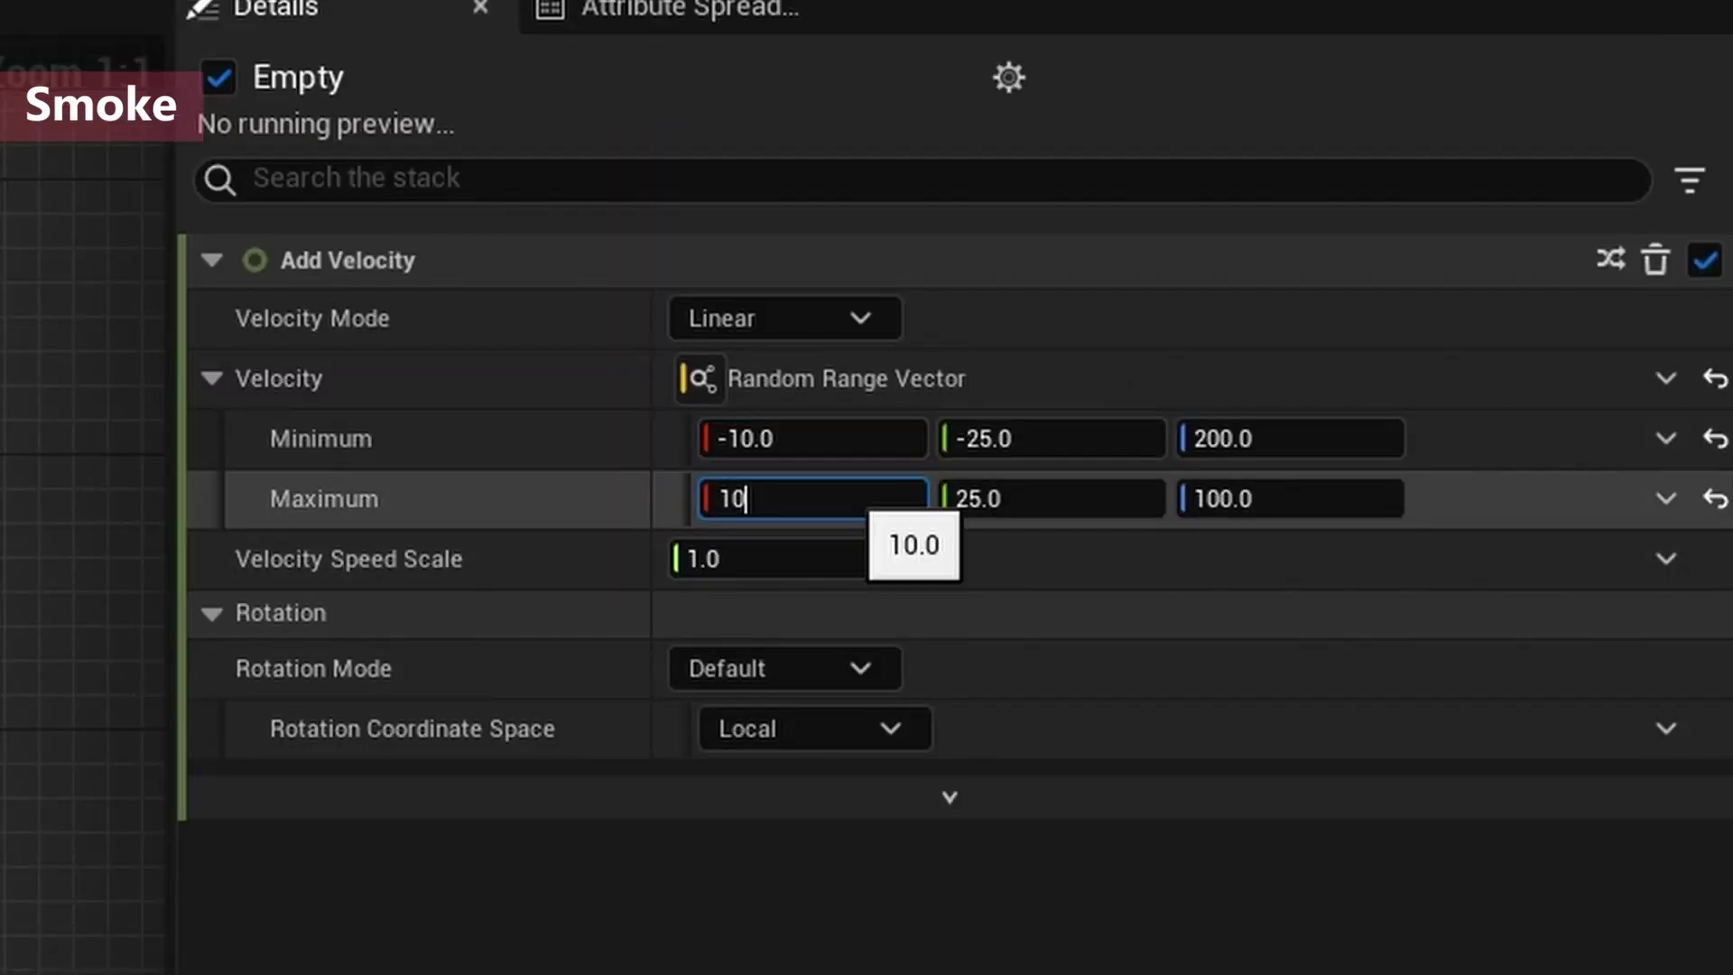
{"action": "left_click", "coordinate": [1052, 438]}
{"action": "type", "text": "-5"}
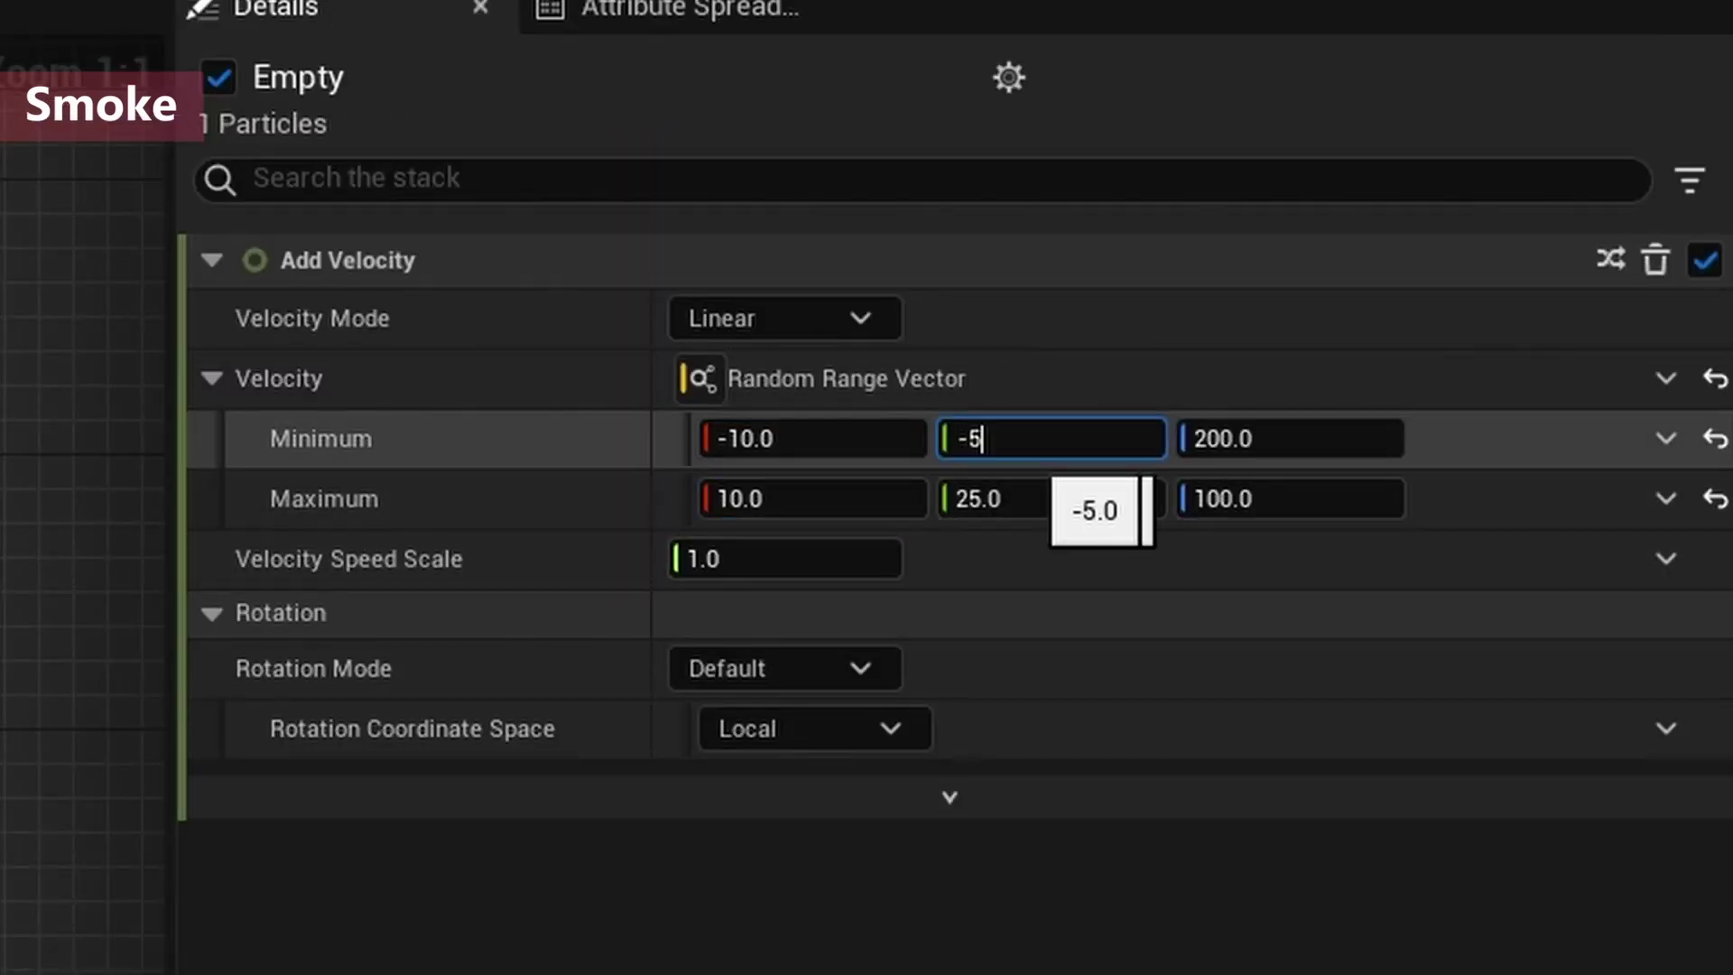
{"action": "type", "text": "0"}
{"action": "left_click", "coordinate": [1052, 498]}
{"action": "type", "text": "50"}
Set the Add Velocity Z range to a minimum of 50 and a maximum of 200.
{"action": "left_click", "coordinate": [1273, 439]}
{"action": "type", "text": "50"}
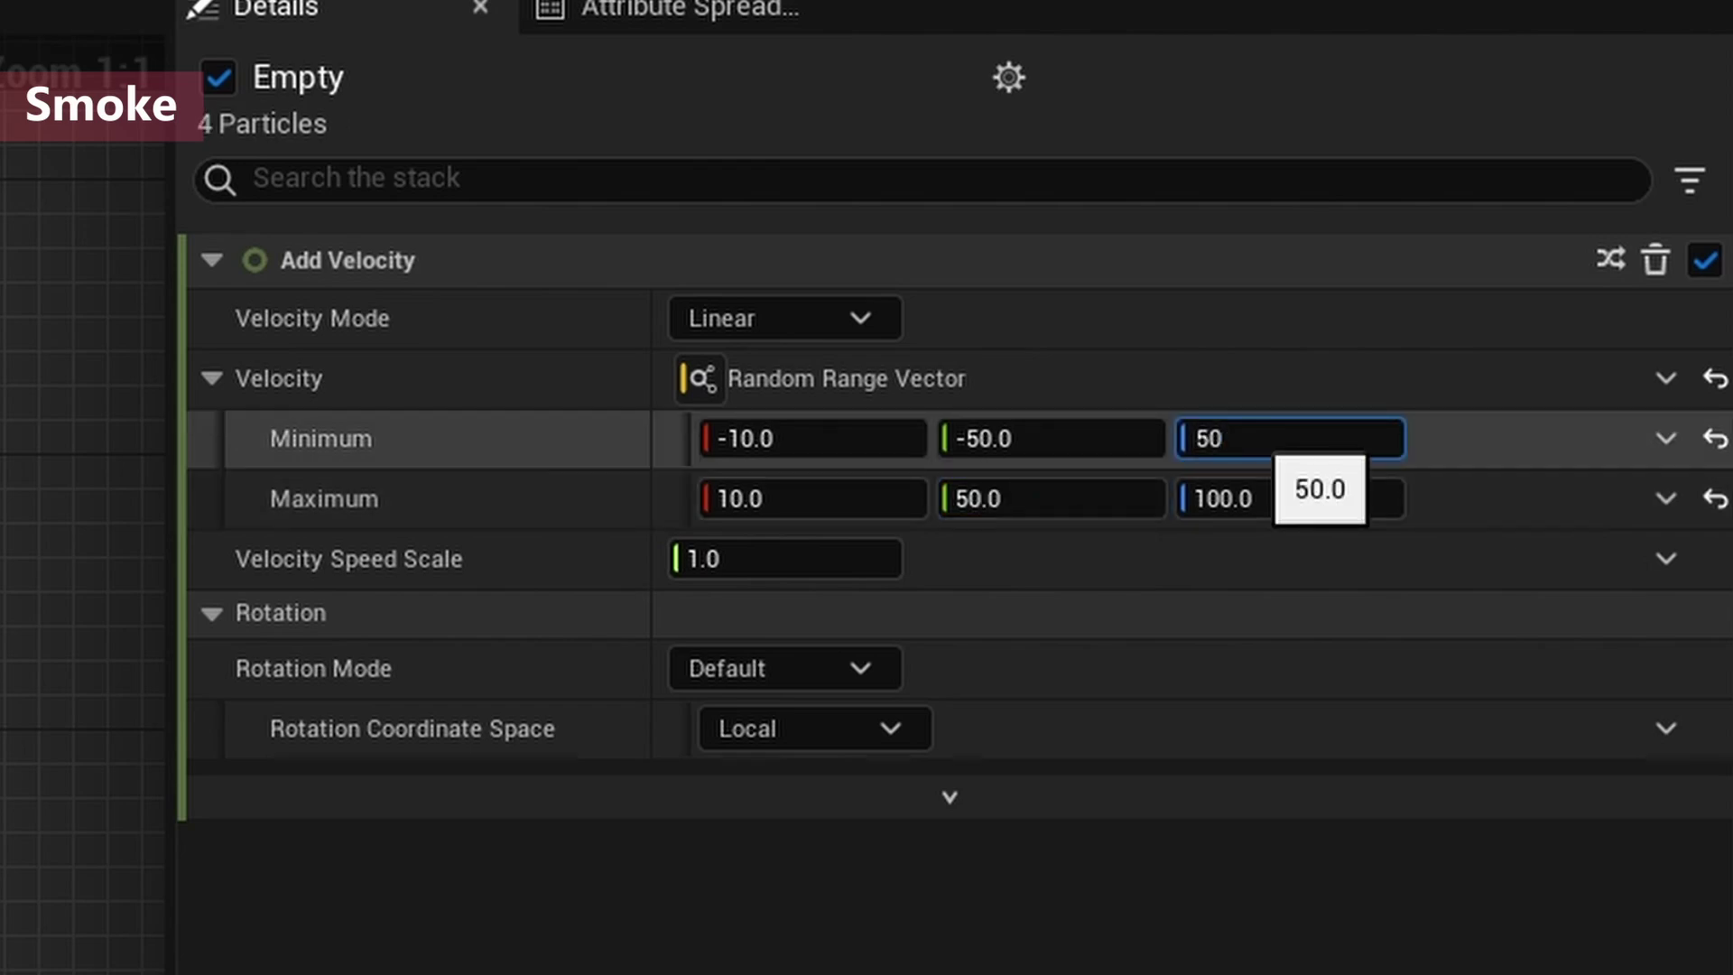
{"action": "left_click", "coordinate": [1292, 498]}
{"action": "type", "text": "200"}
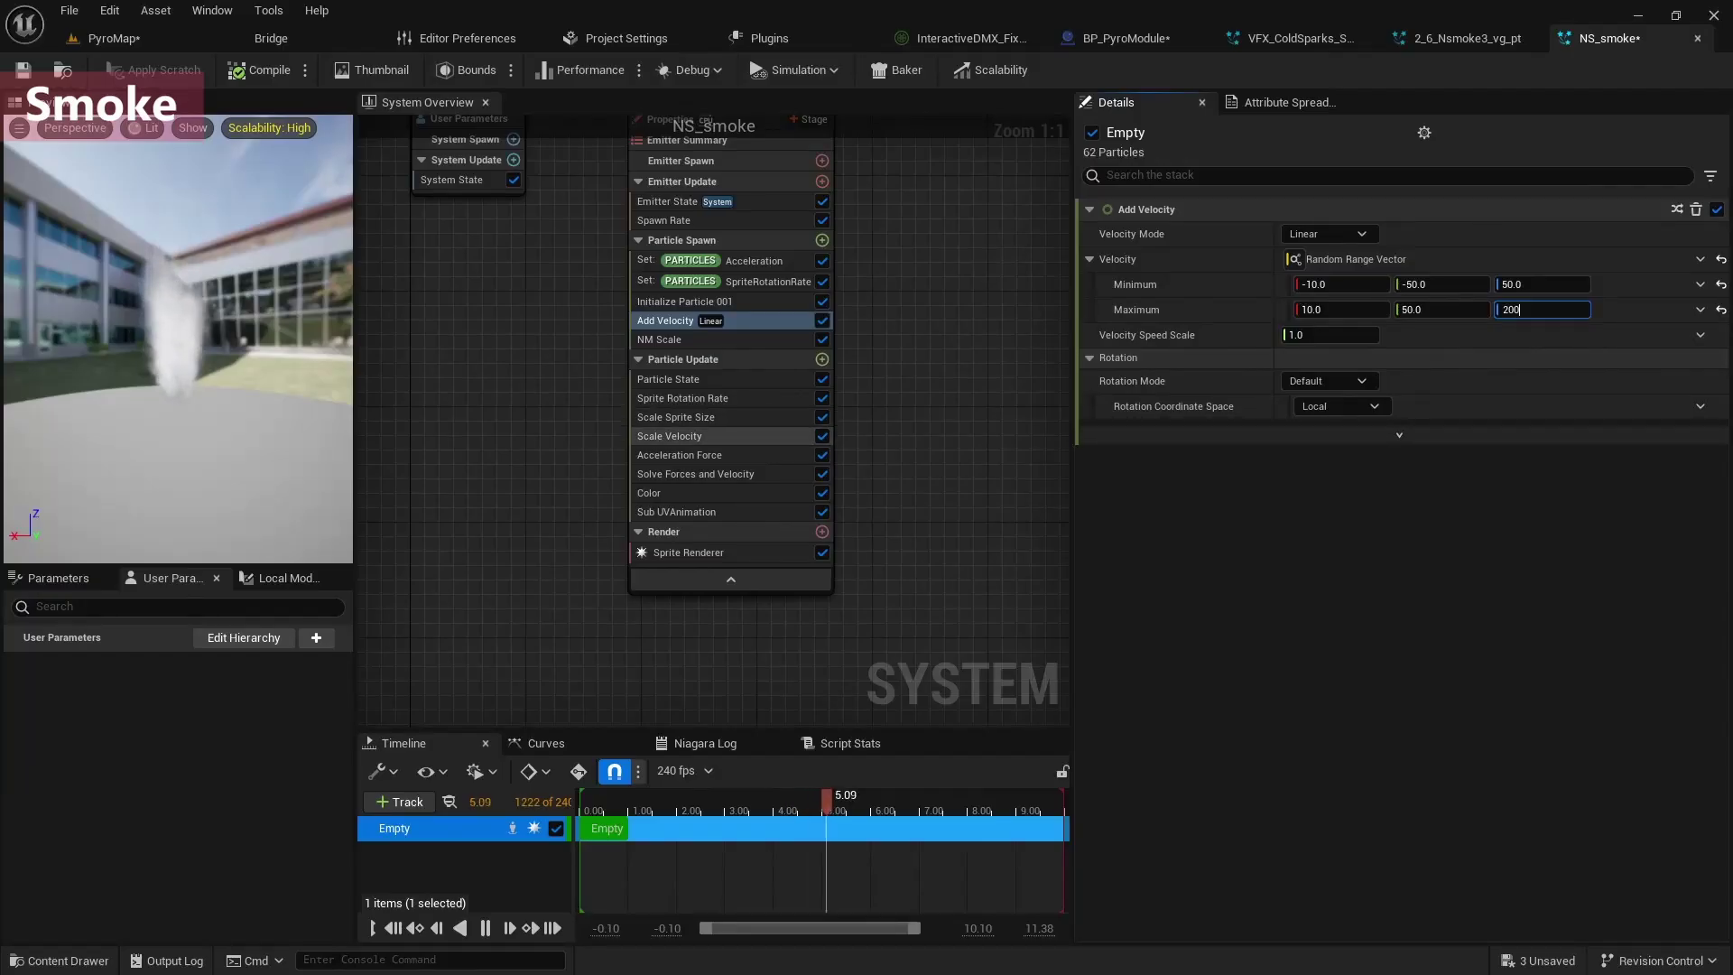
Set the Scale Sprite Size curve keys to 2 at 0.0, 2 at 0.1 and 10 at 1.0.
{"action": "left_click", "coordinate": [713, 417]}
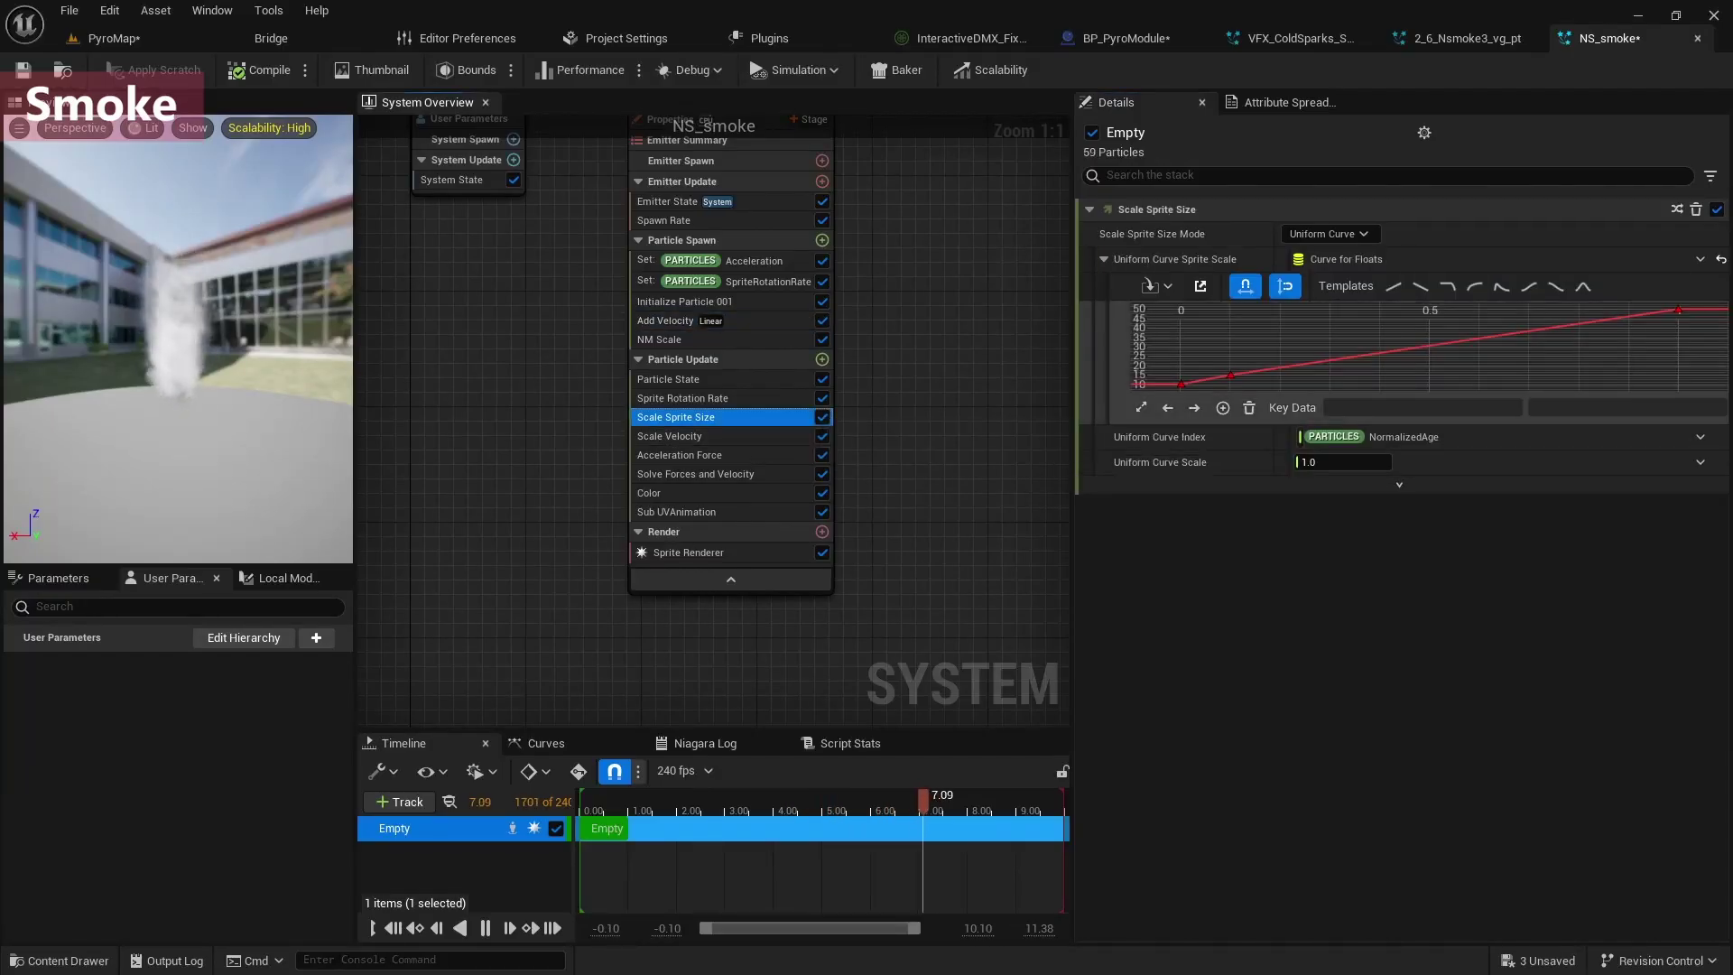
{"action": "left_click", "coordinate": [1188, 382]}
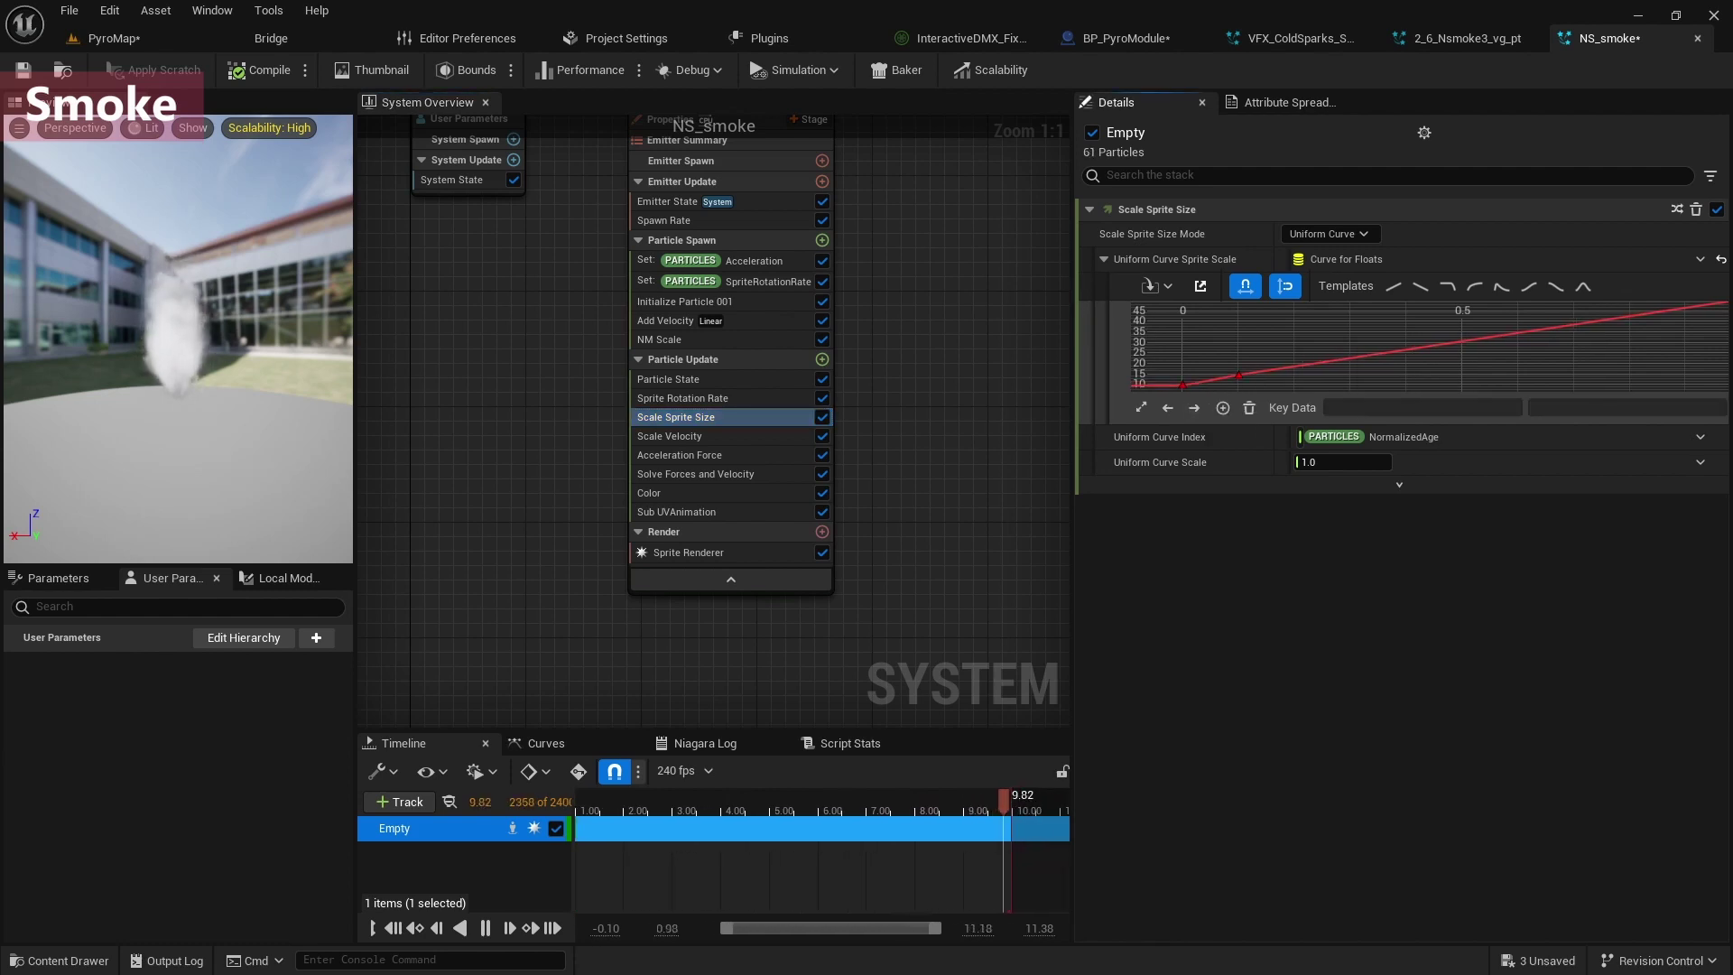
{"action": "left_click", "coordinate": [1183, 385]}
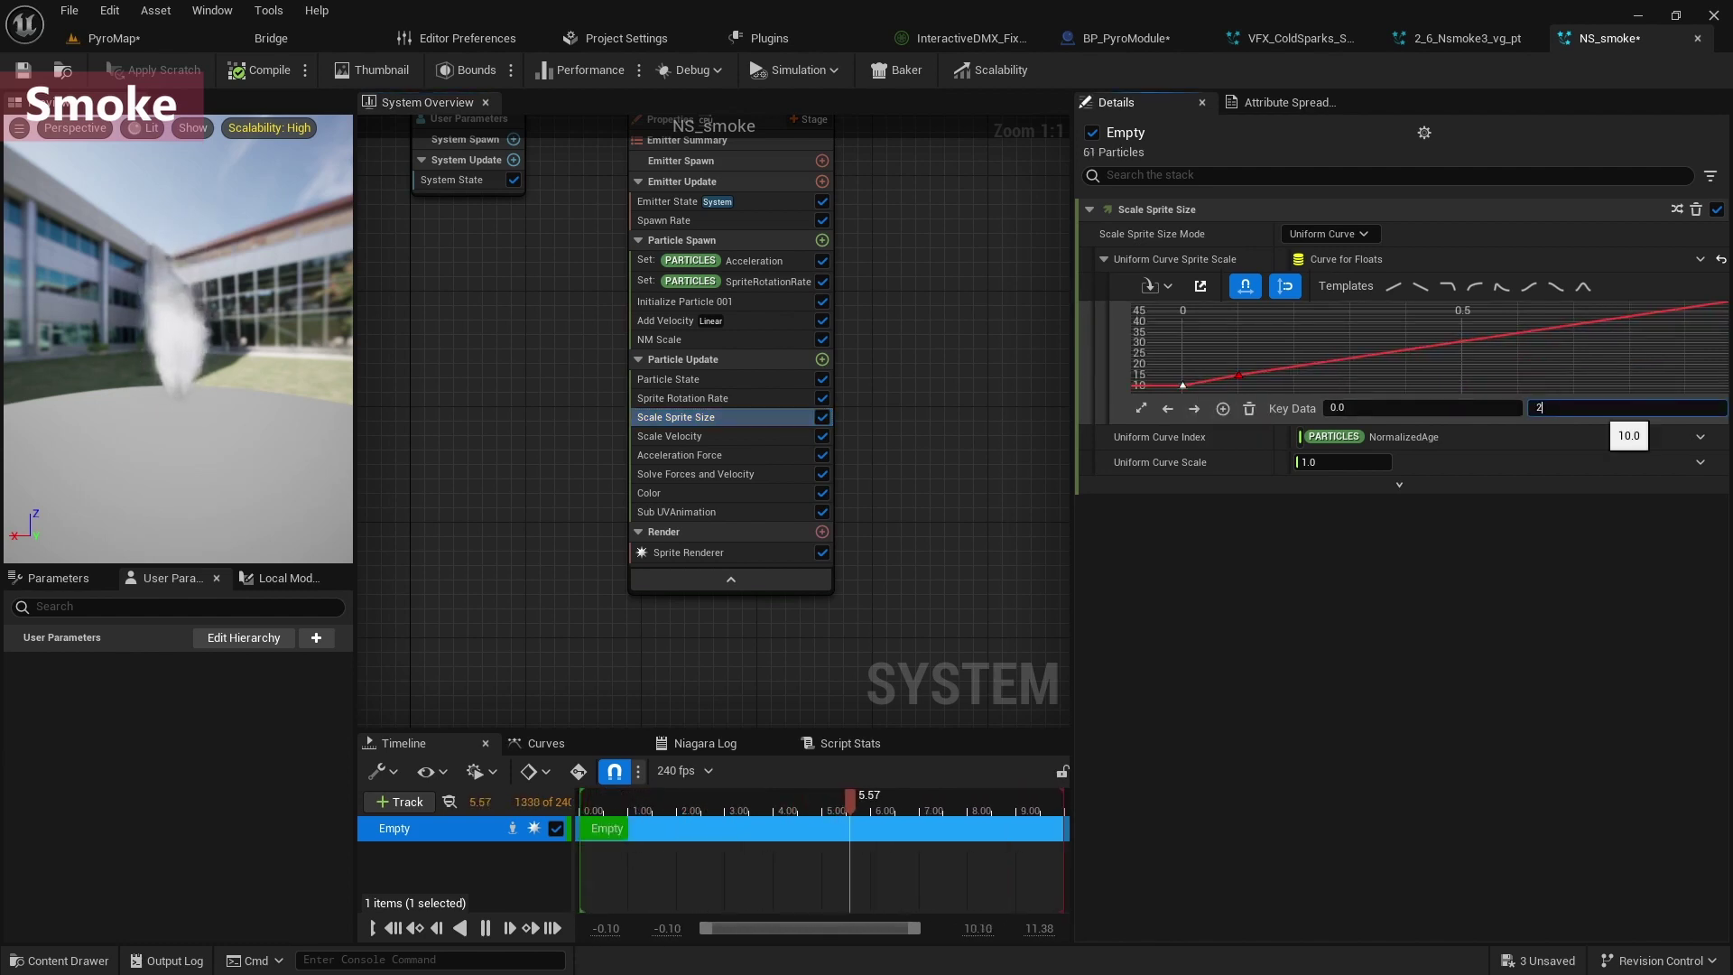
{"action": "left_click", "coordinate": [1238, 375]}
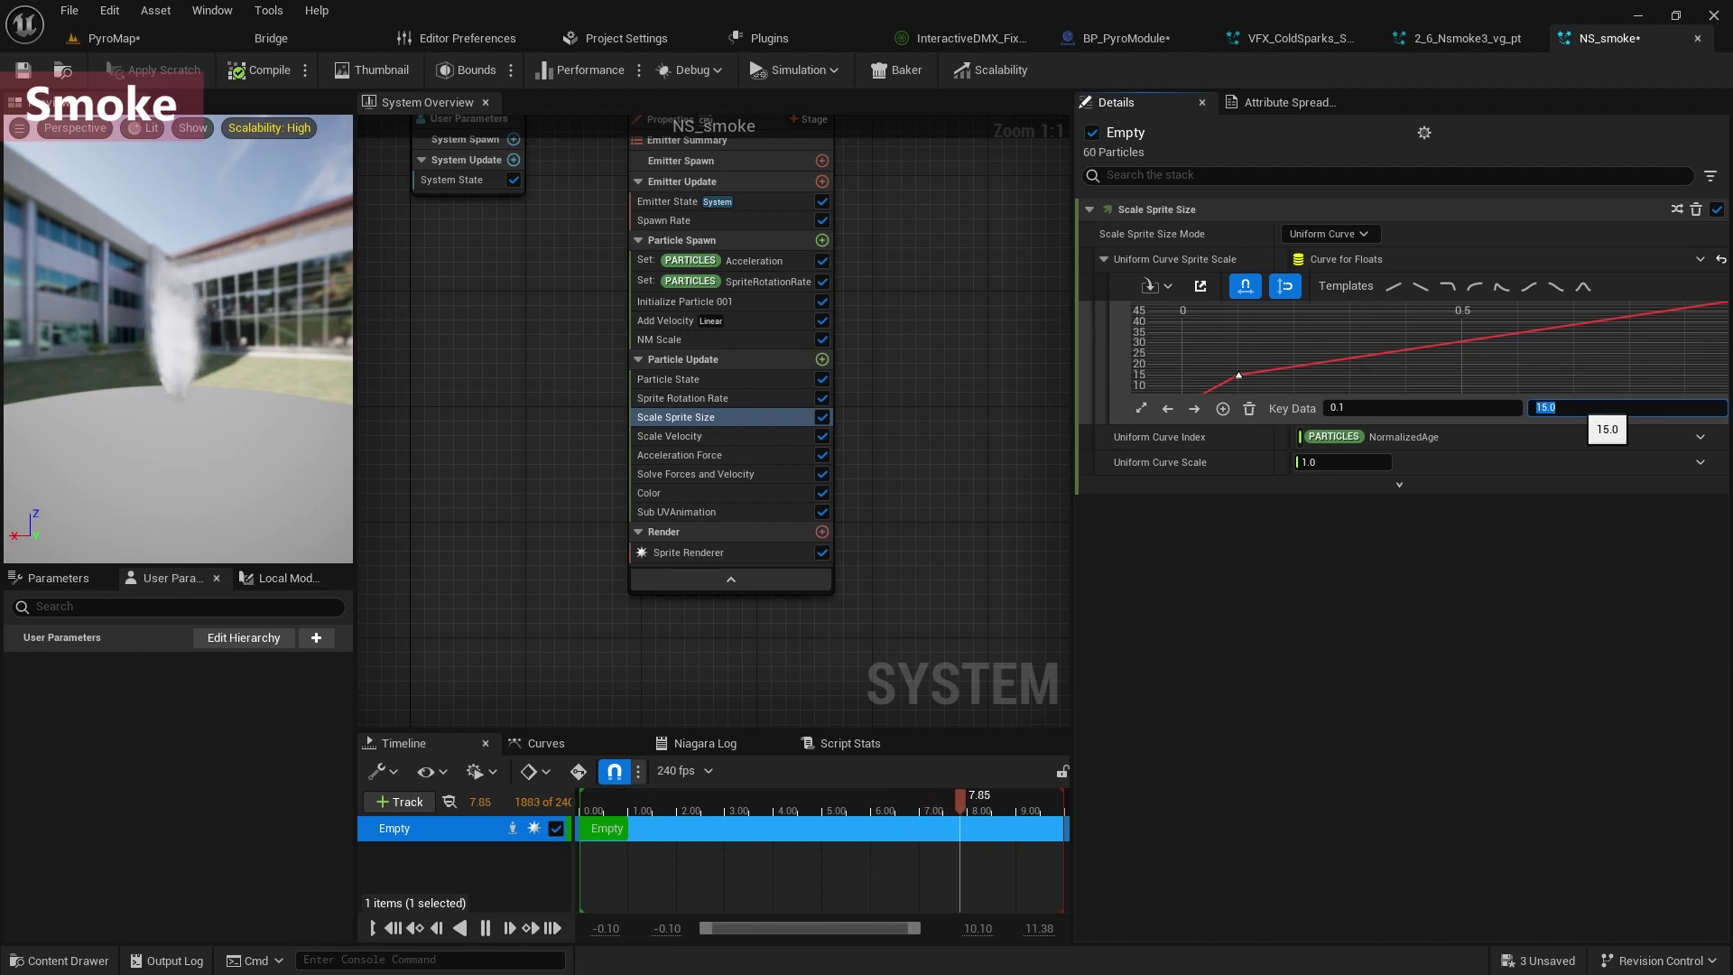
{"action": "type", "text": "2"}
{"action": "key", "text": "Return"}
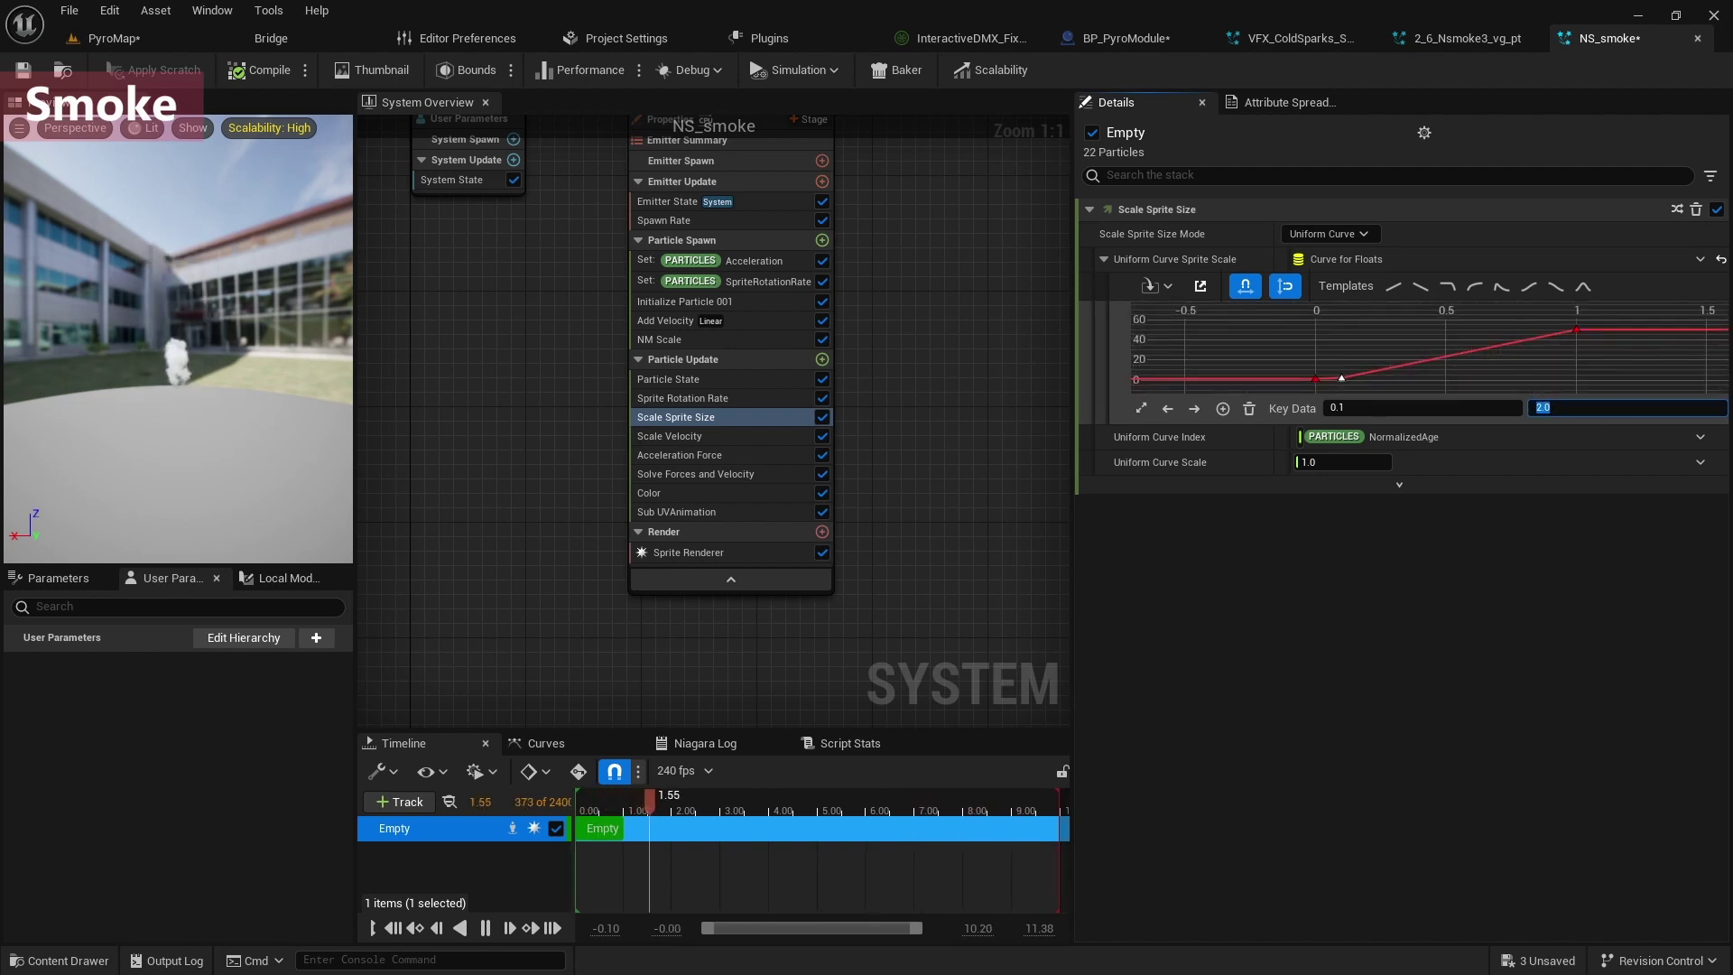
{"action": "left_click", "coordinate": [1577, 331]}
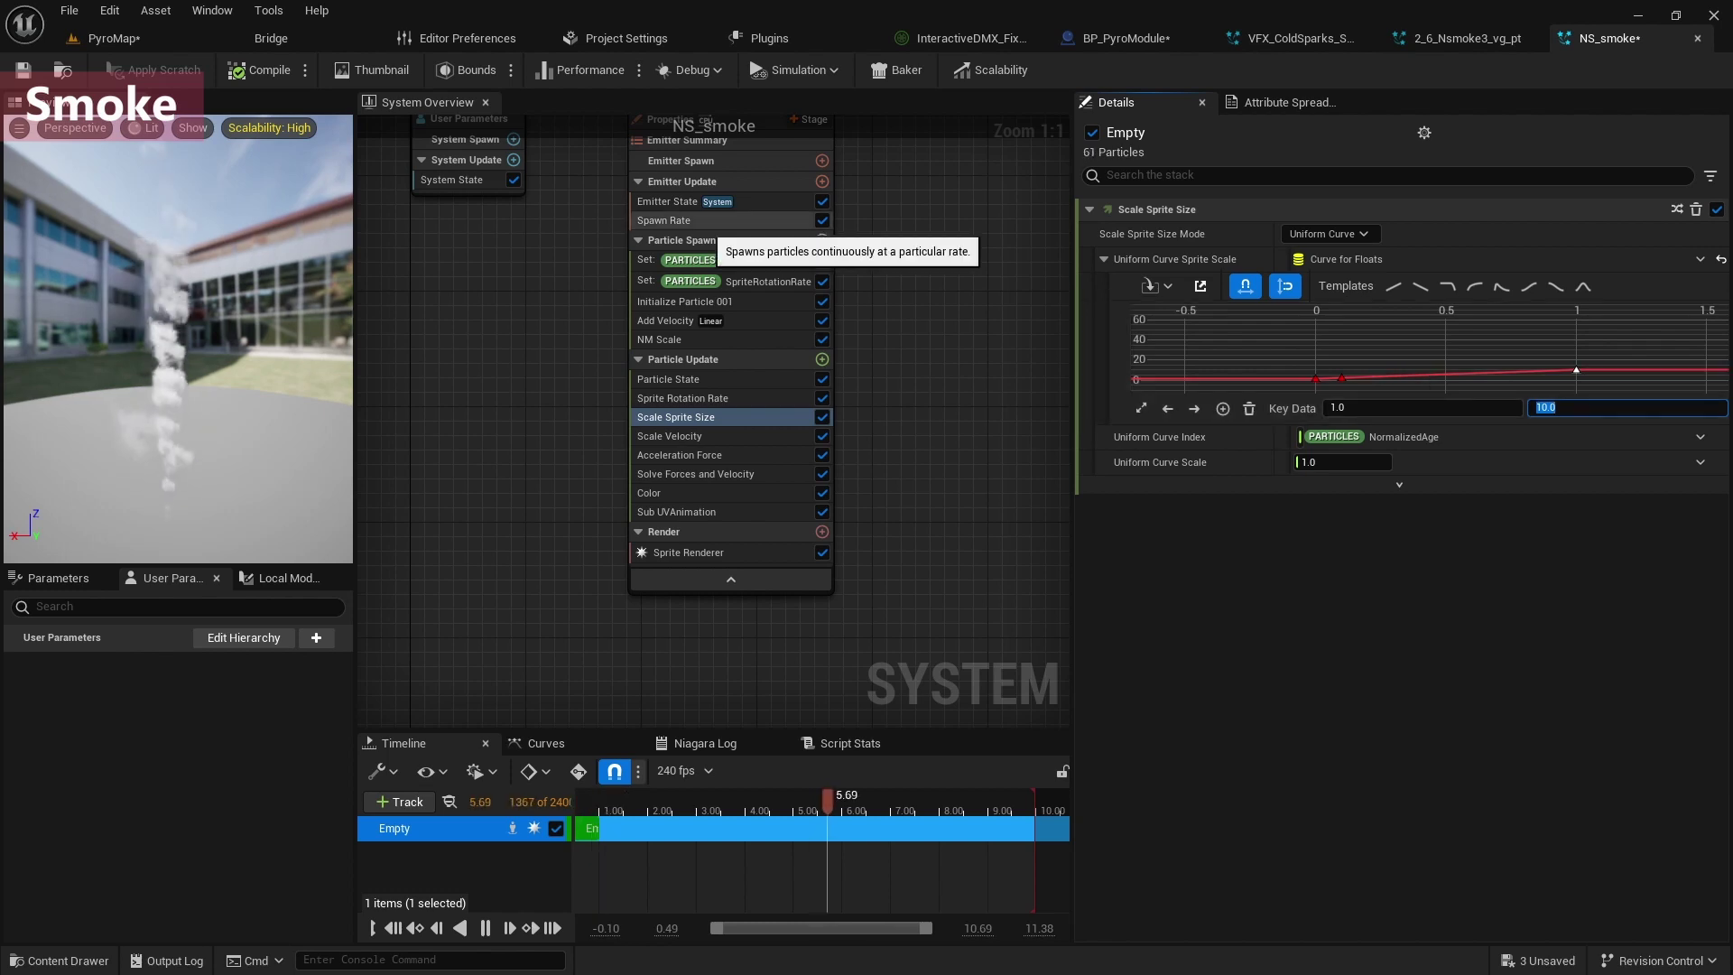
Change the Spawn Rate value in NS_smoke to a Multiply Float with input A set to 150.
{"action": "left_click", "coordinate": [686, 221]}
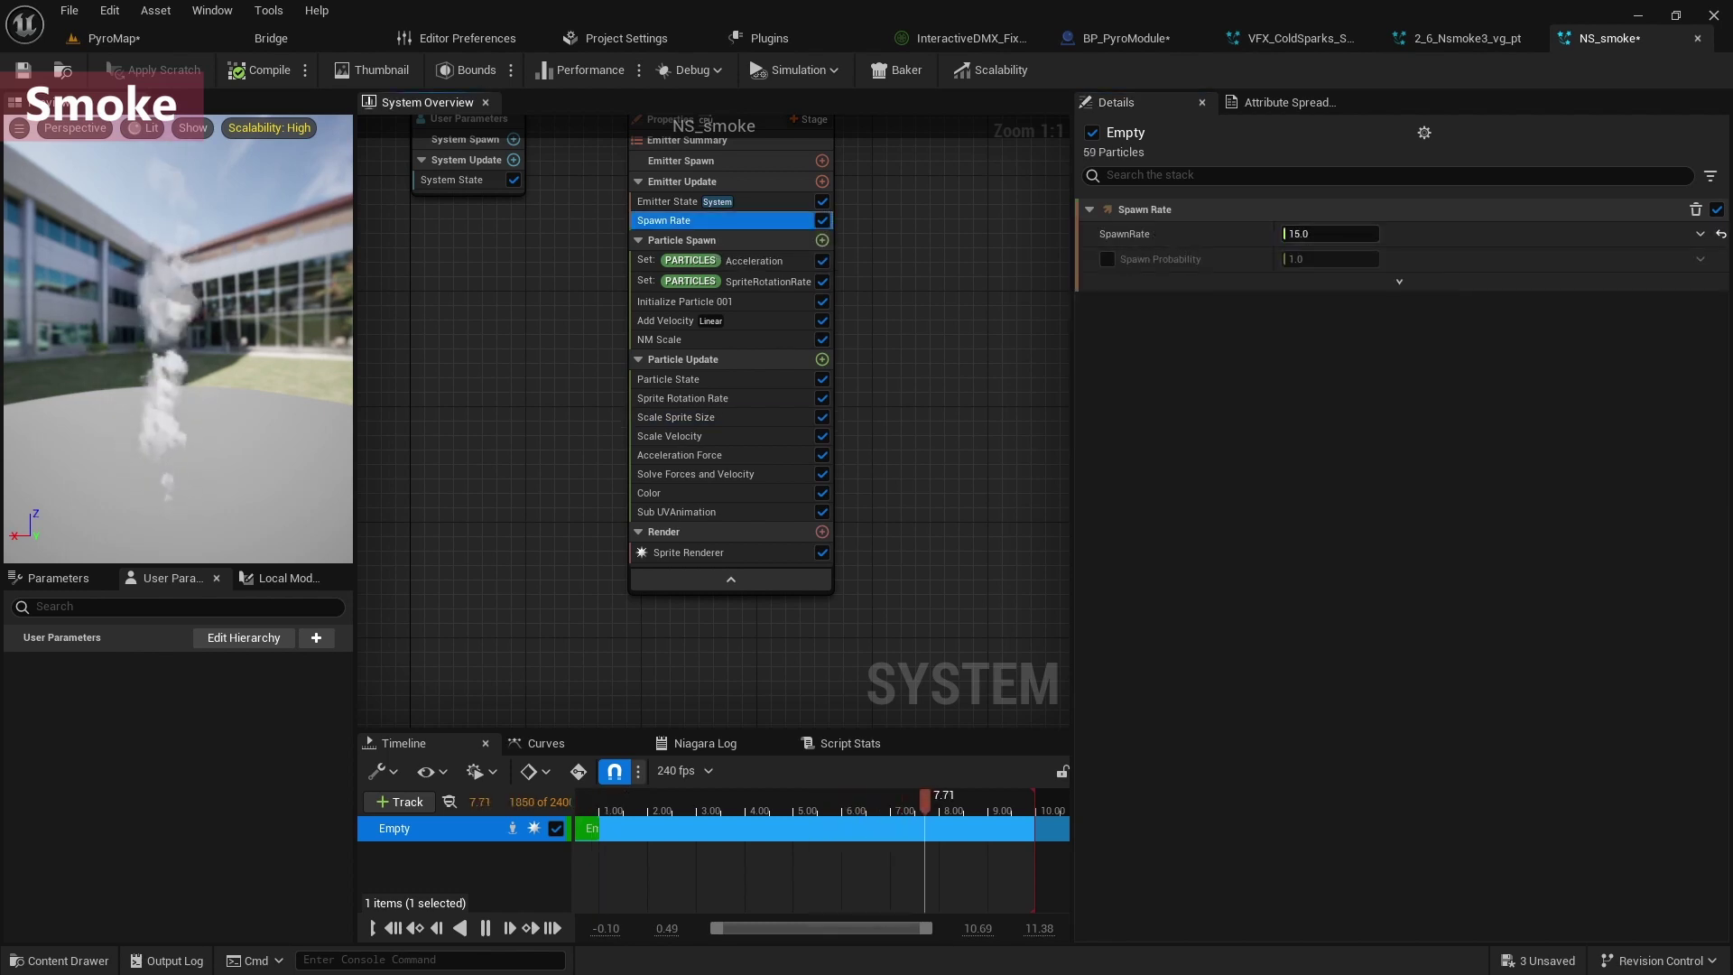
{"action": "left_click", "coordinate": [1701, 234]}
{"action": "type", "text": "mu"}
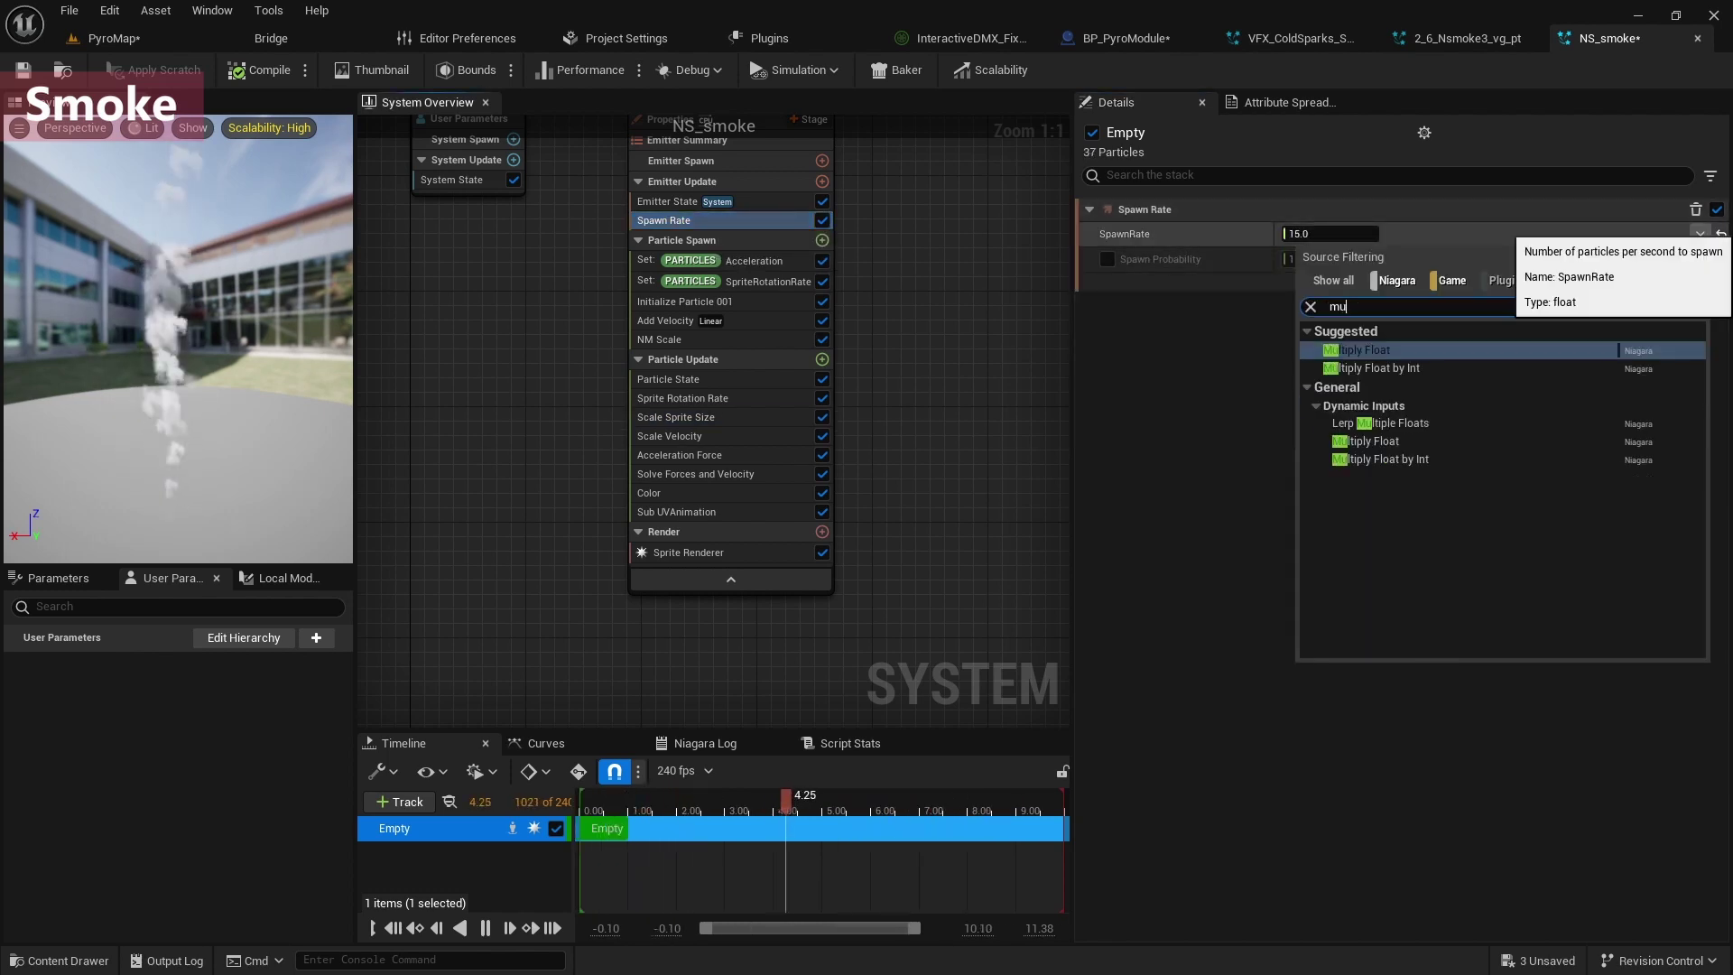
{"action": "type", "text": "lyi"}
{"action": "key", "text": "Return"}
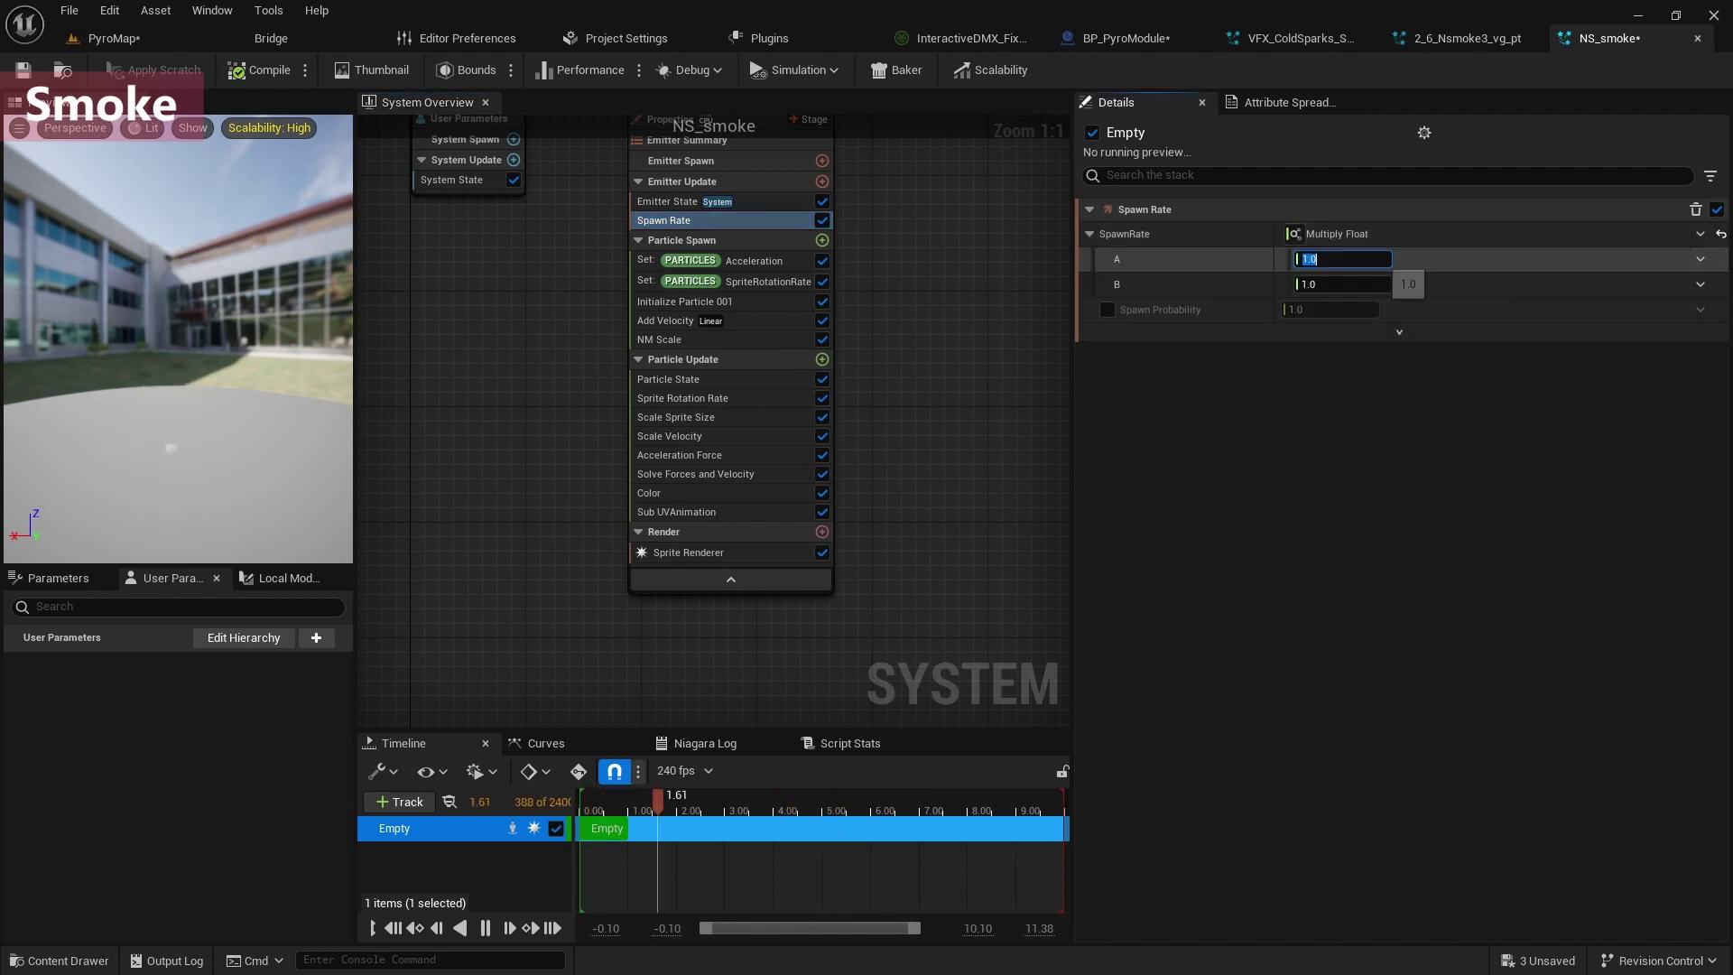
{"action": "type", "text": "150"}
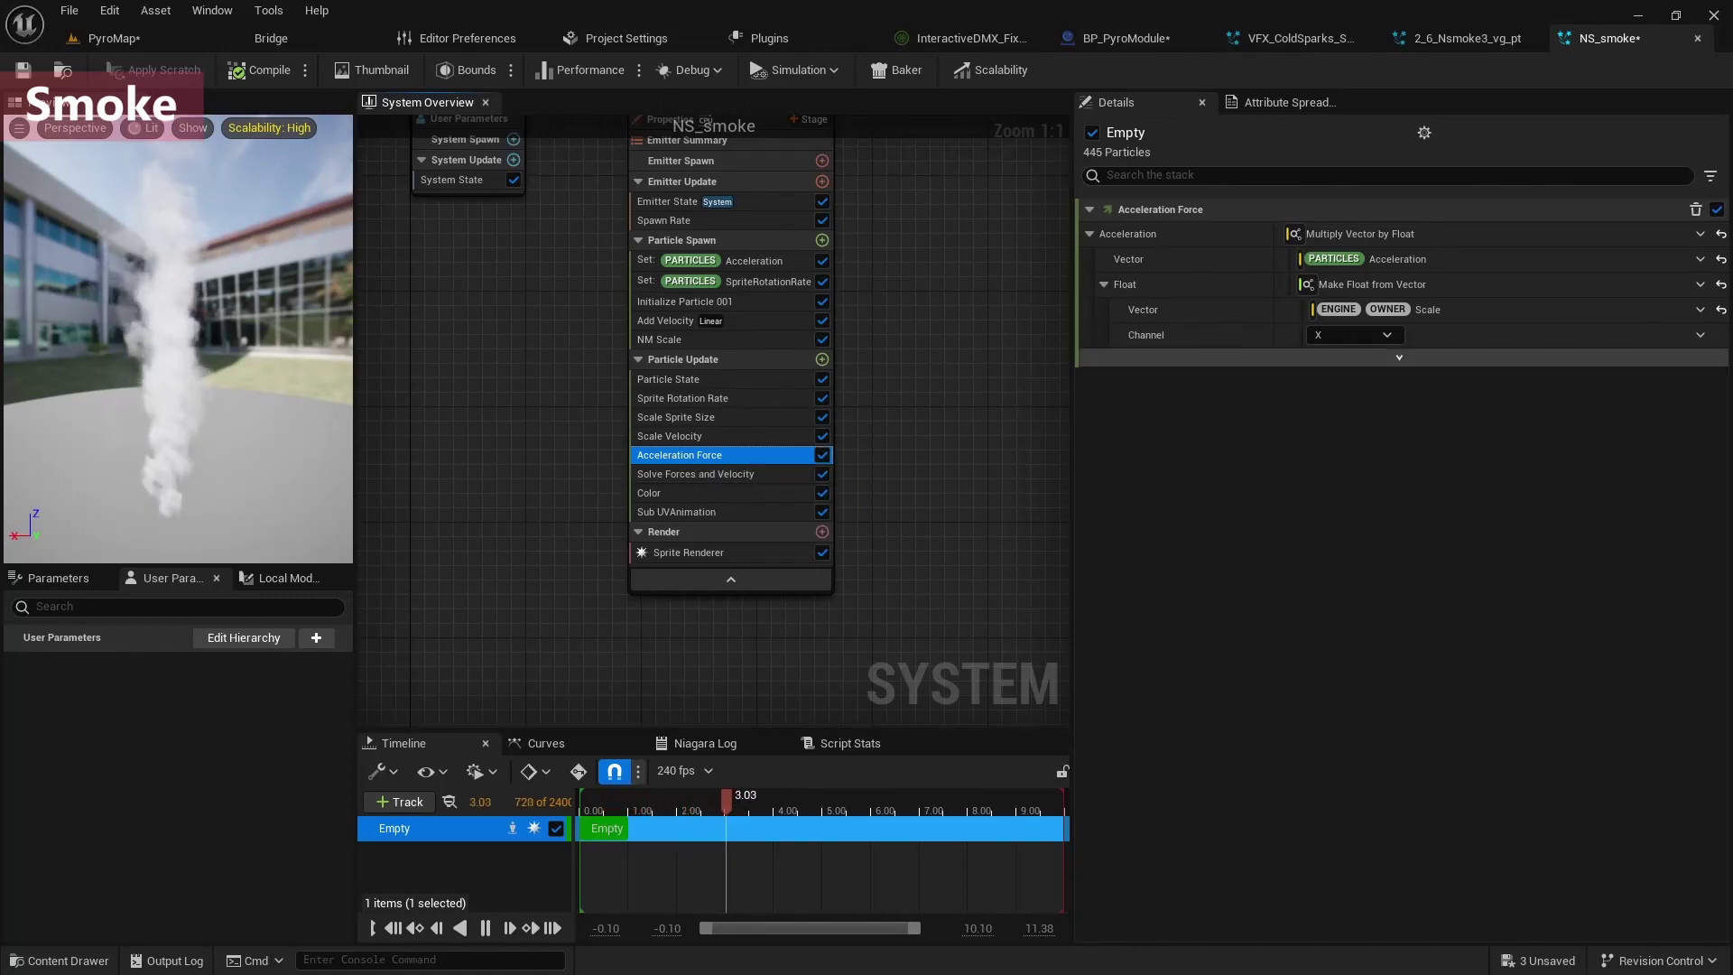
Change the channel that the Acceleration Force takes from the owner scale vector.
{"action": "left_click", "coordinate": [1323, 335]}
{"action": "left_click", "coordinate": [1332, 400]}
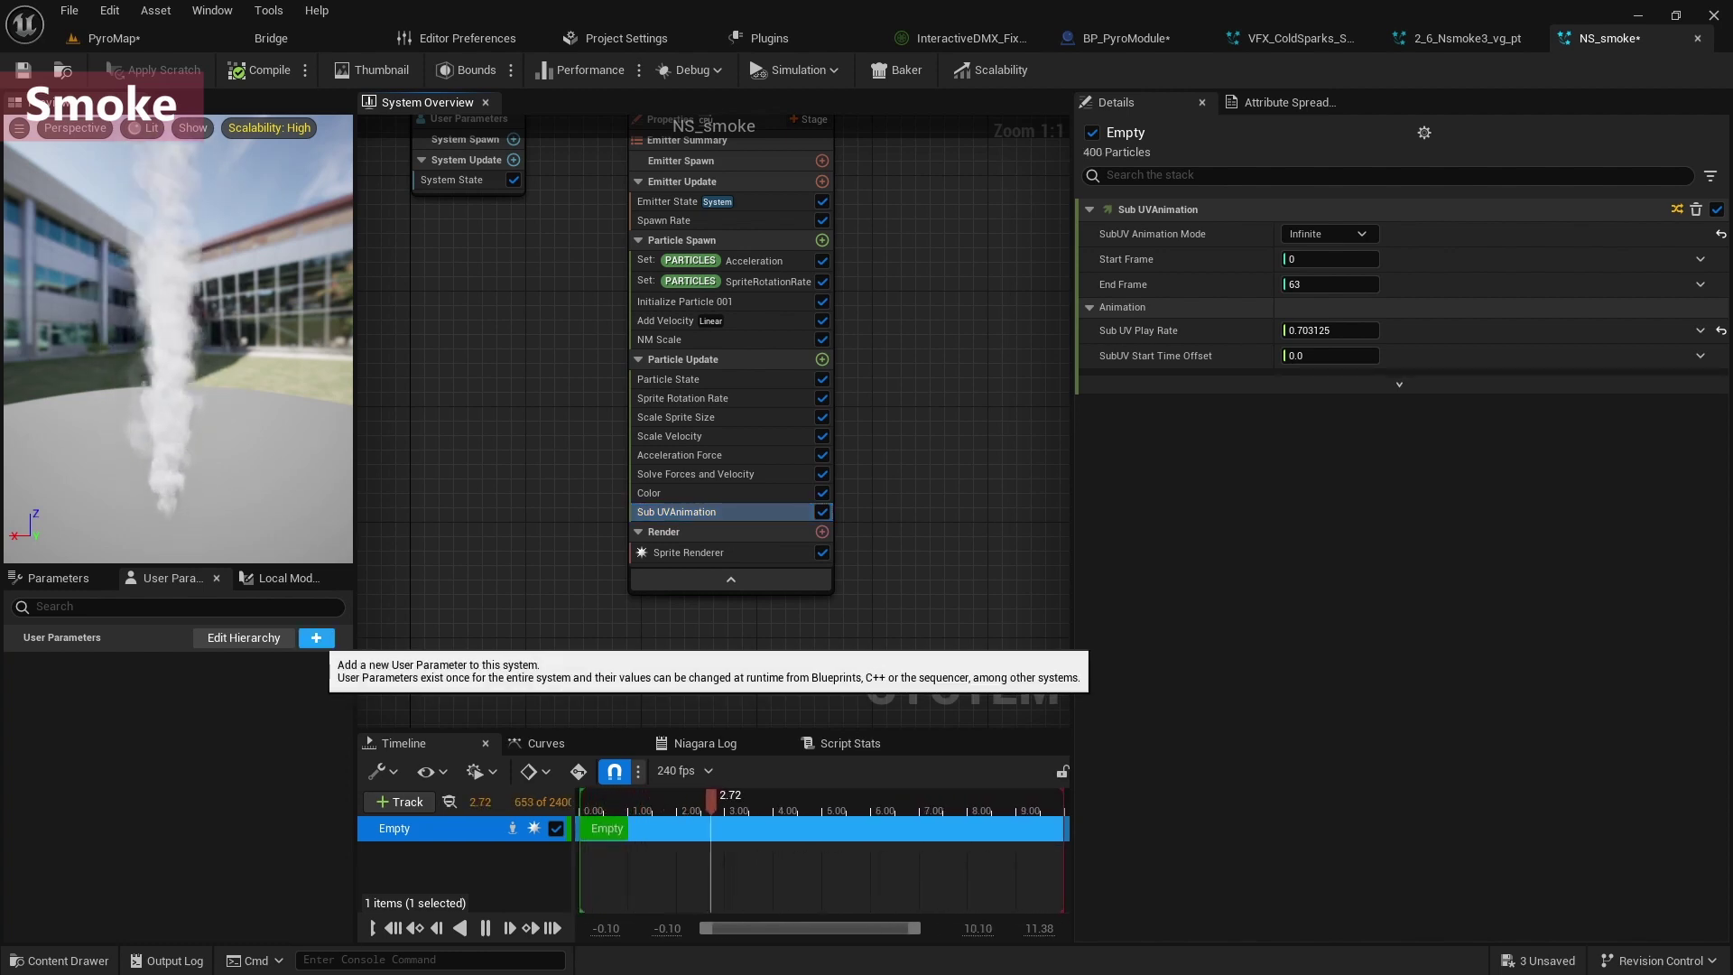
Add a float user parameter DensityScale with value 1.0 and link it to input B of the Spawn Rate multiplication.
{"action": "type", "text": "flo"}
{"action": "key", "text": "Return"}
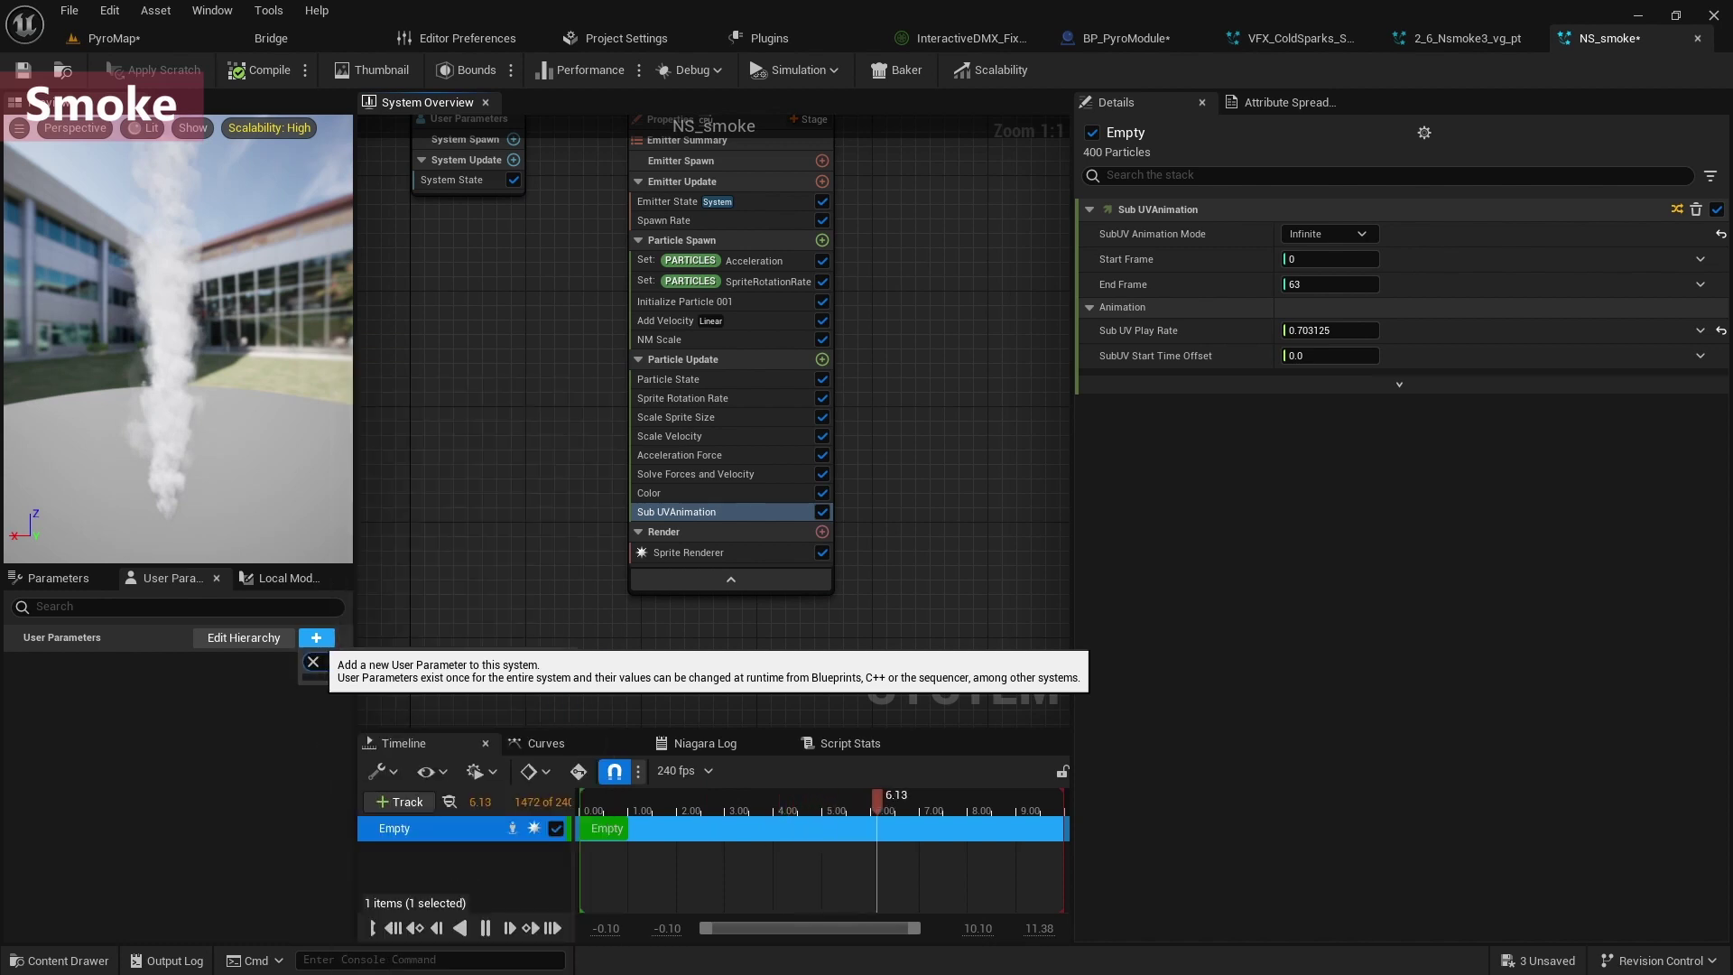
{"action": "type", "text": "flo"}
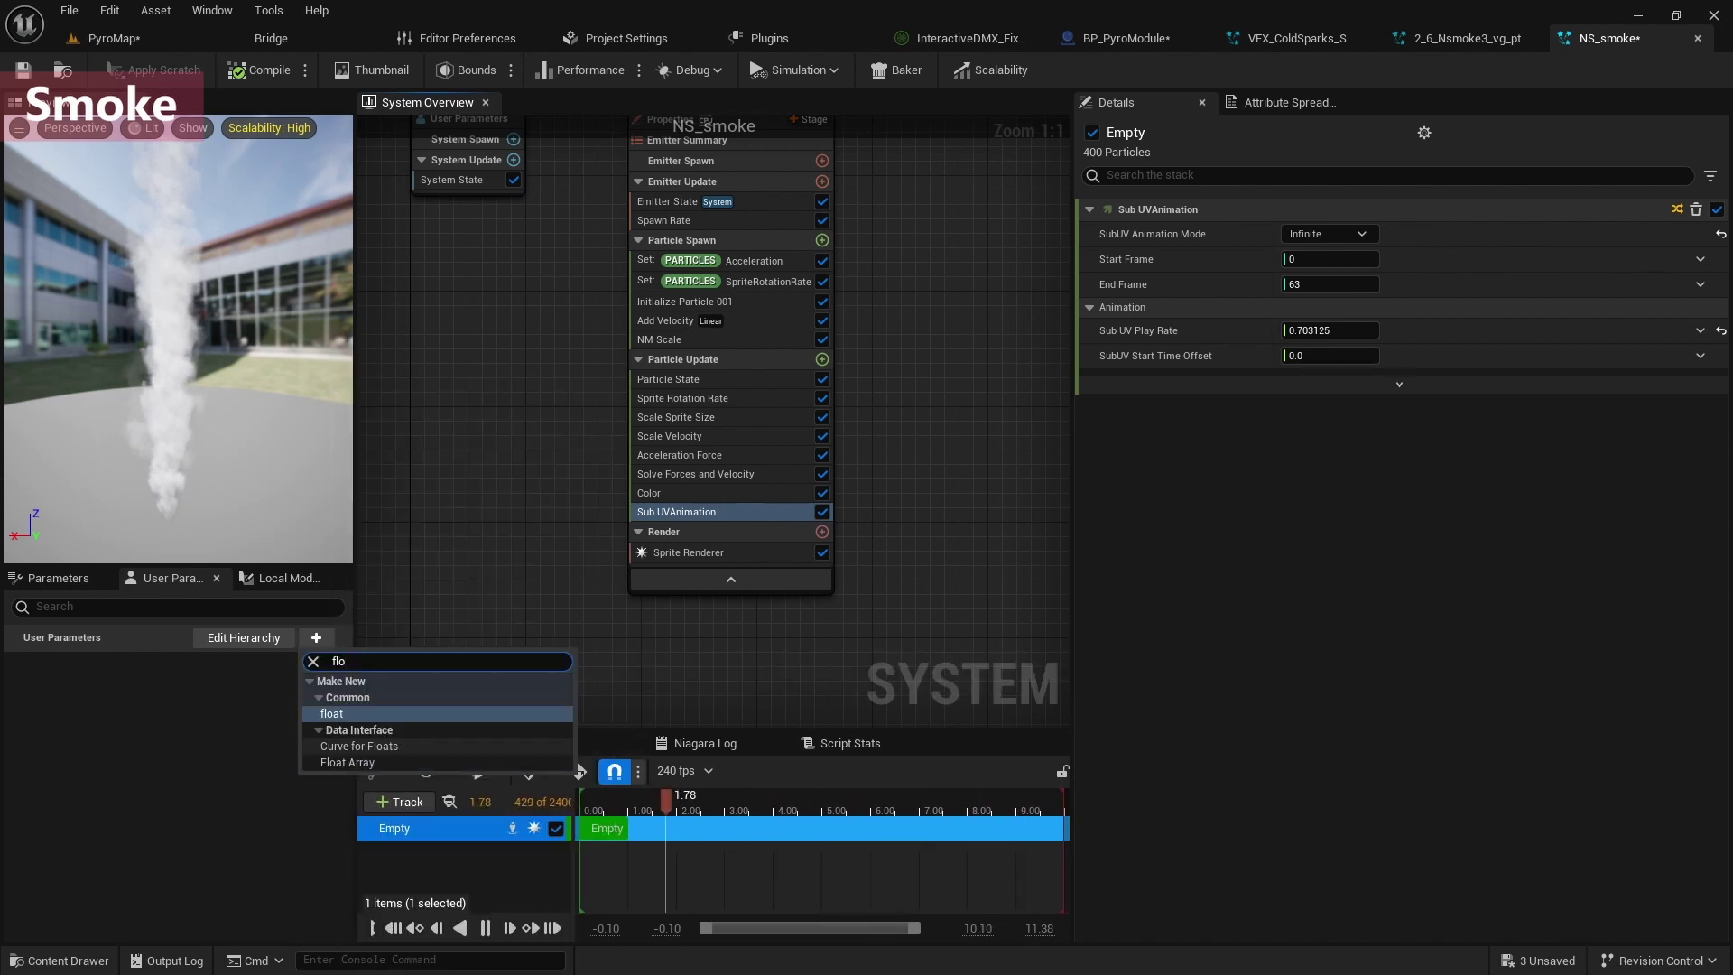
{"action": "key", "text": "Return"}
{"action": "type", "text": "DensityScale"}
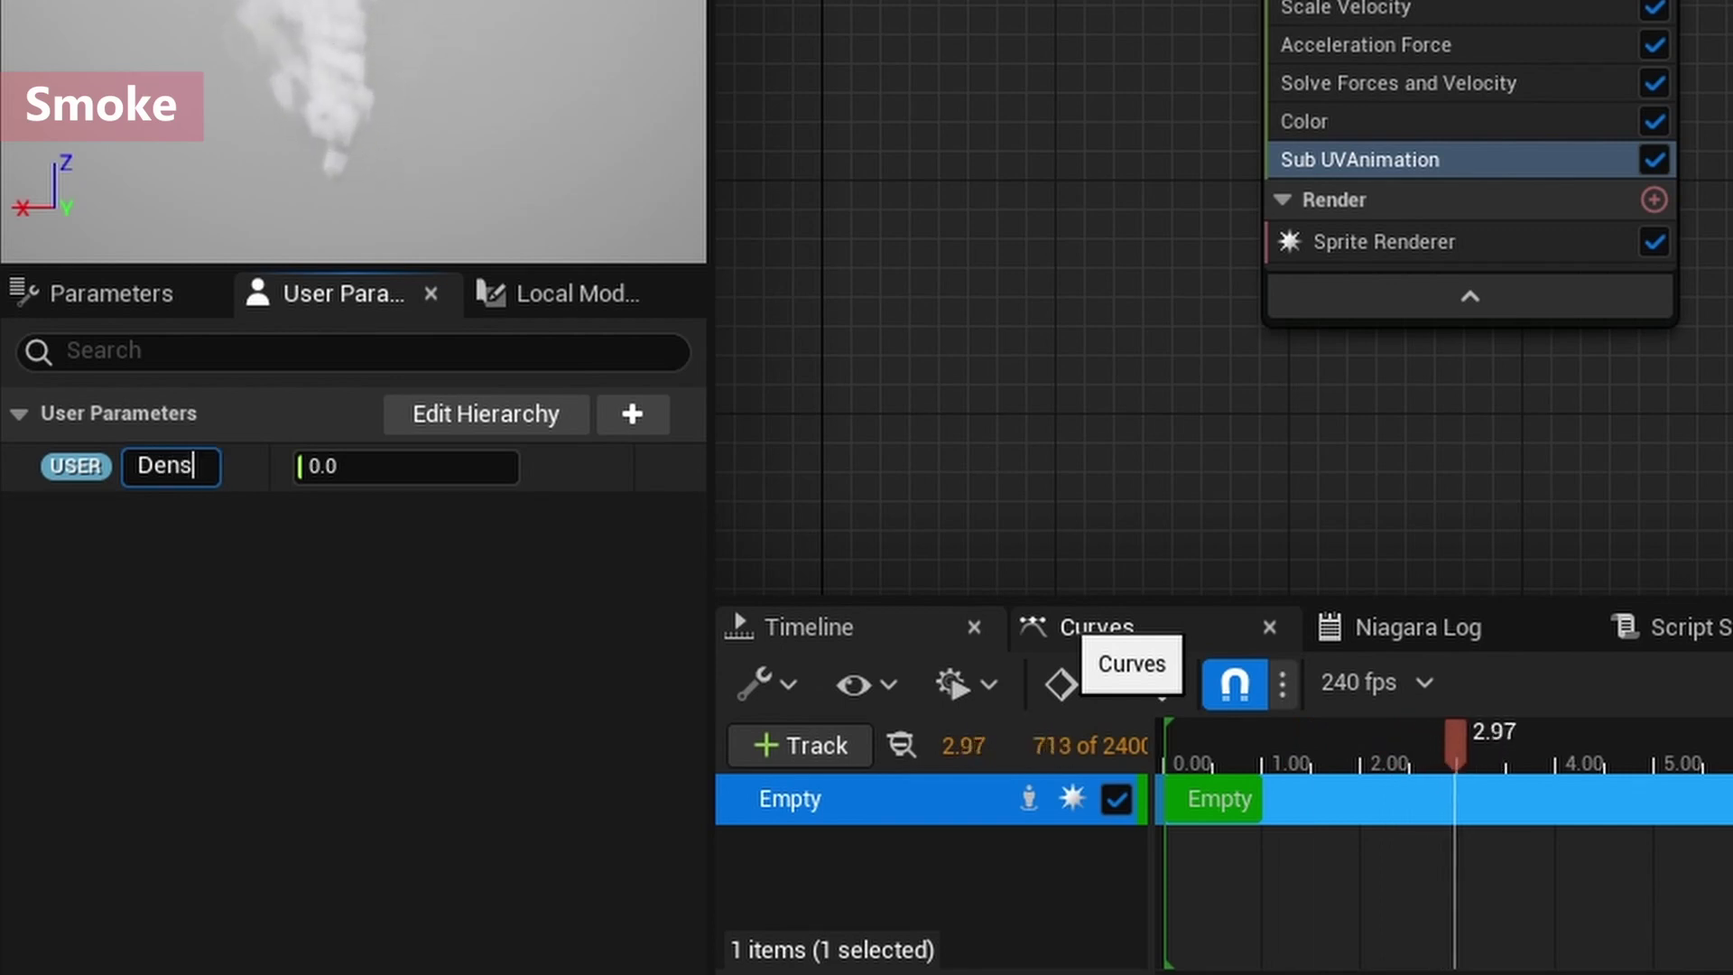
{"action": "key", "text": "Tab"}
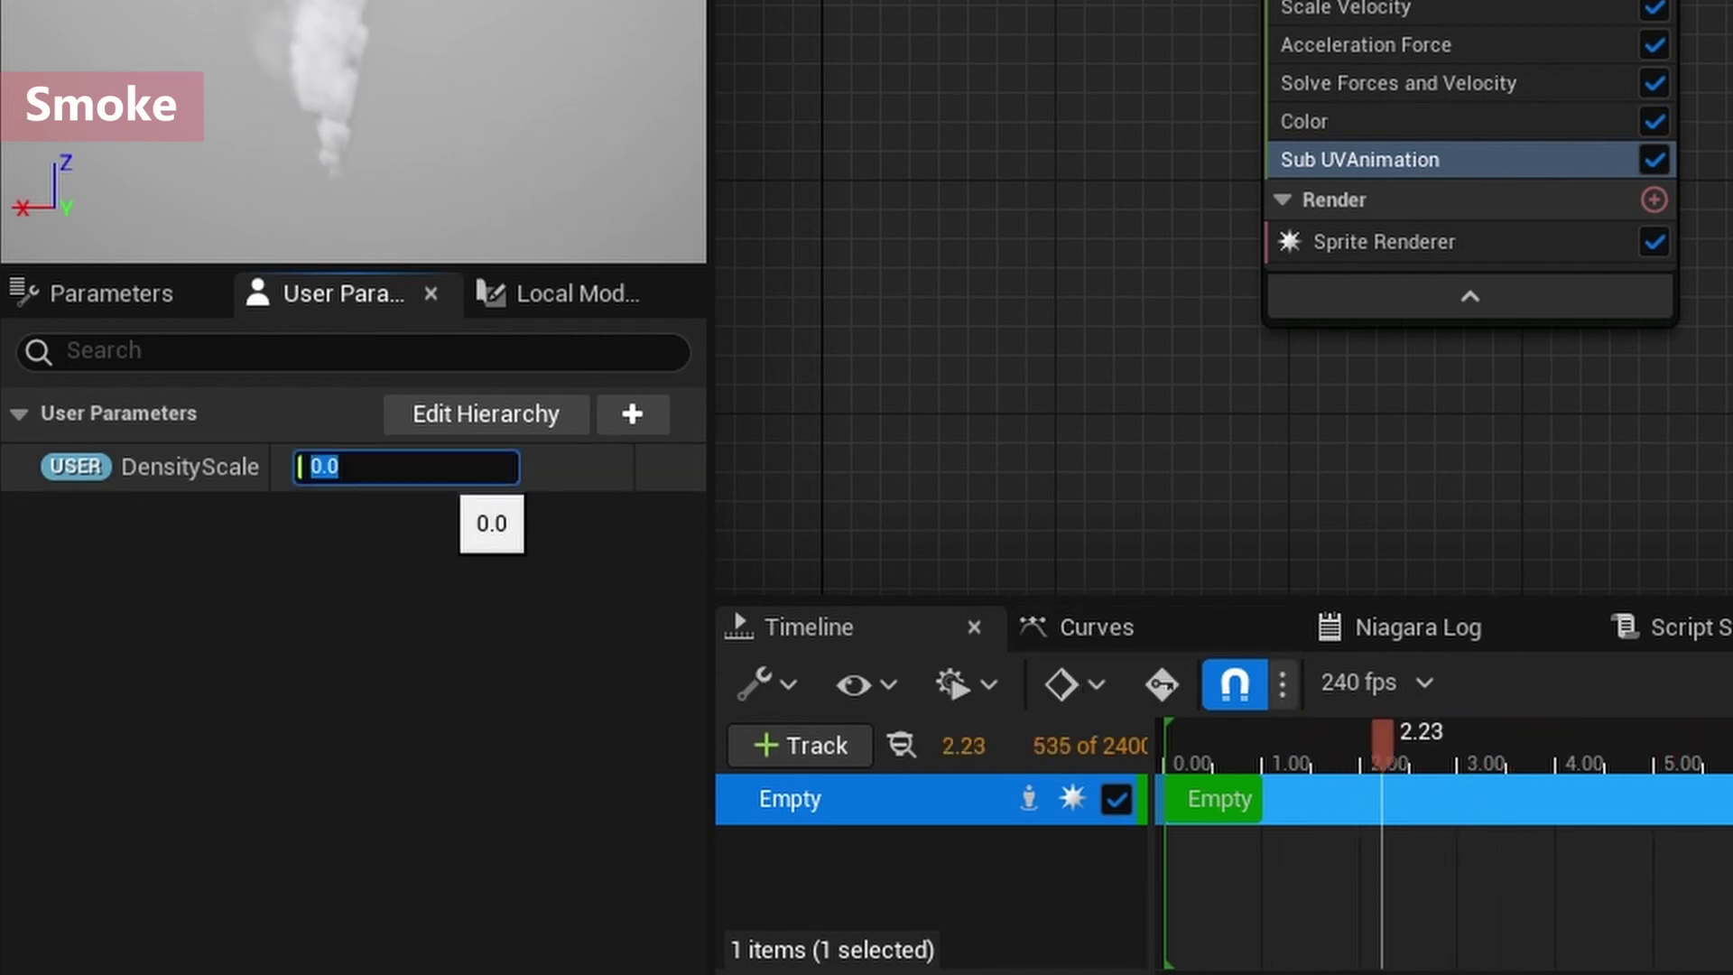
{"action": "type", "text": "1"}
{"action": "key", "text": "Return"}
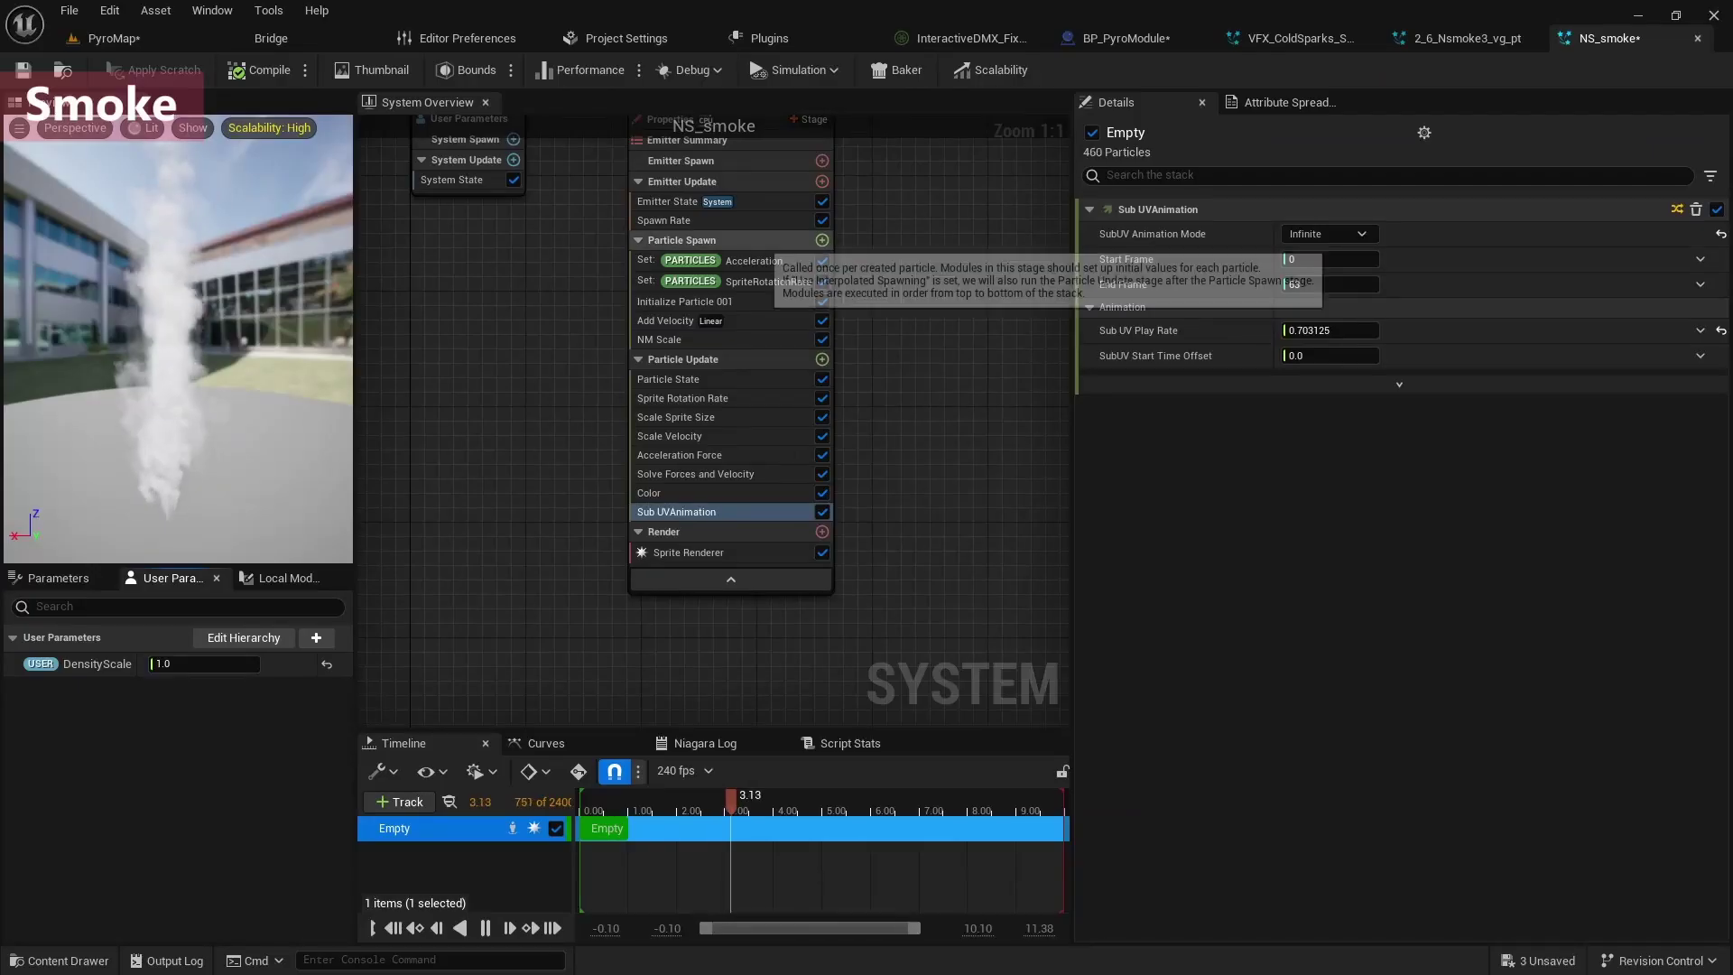
{"action": "left_click", "coordinate": [722, 220]}
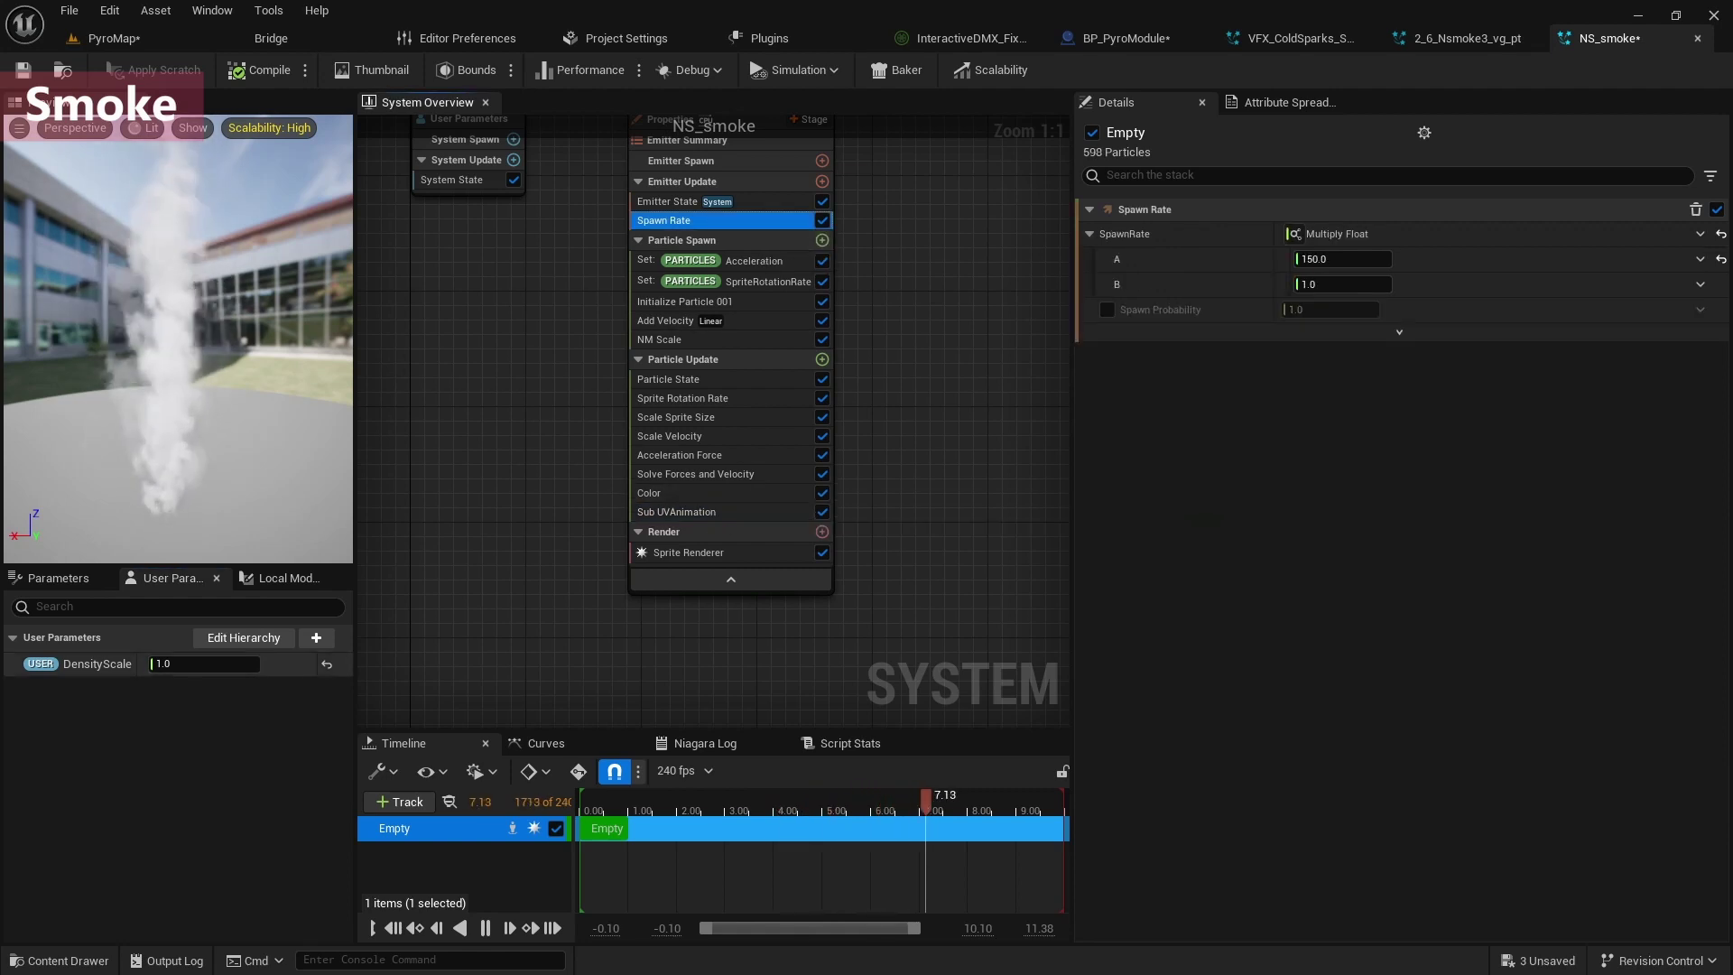
{"action": "left_click_drag", "start_coordinate": [90, 664], "coordinate": [1336, 284]}
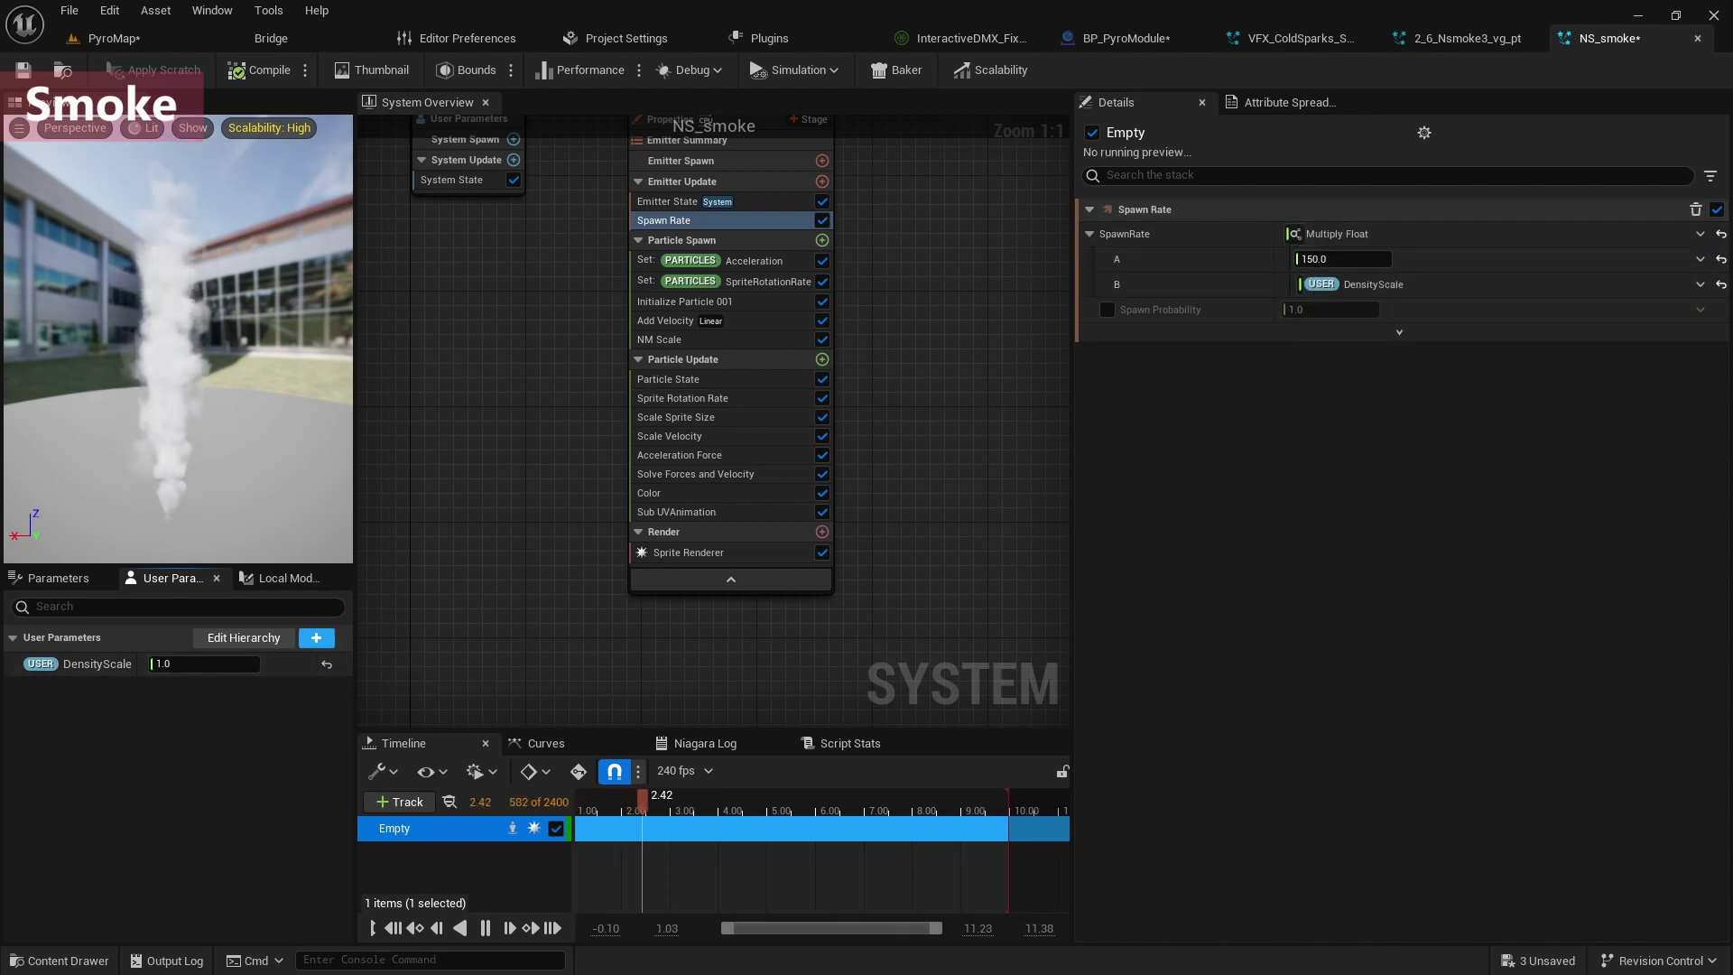
Add a second float user parameter to NS_smoke and name it VelocityScale.
{"action": "left_click", "coordinate": [316, 637]}
{"action": "type", "text": "flo"}
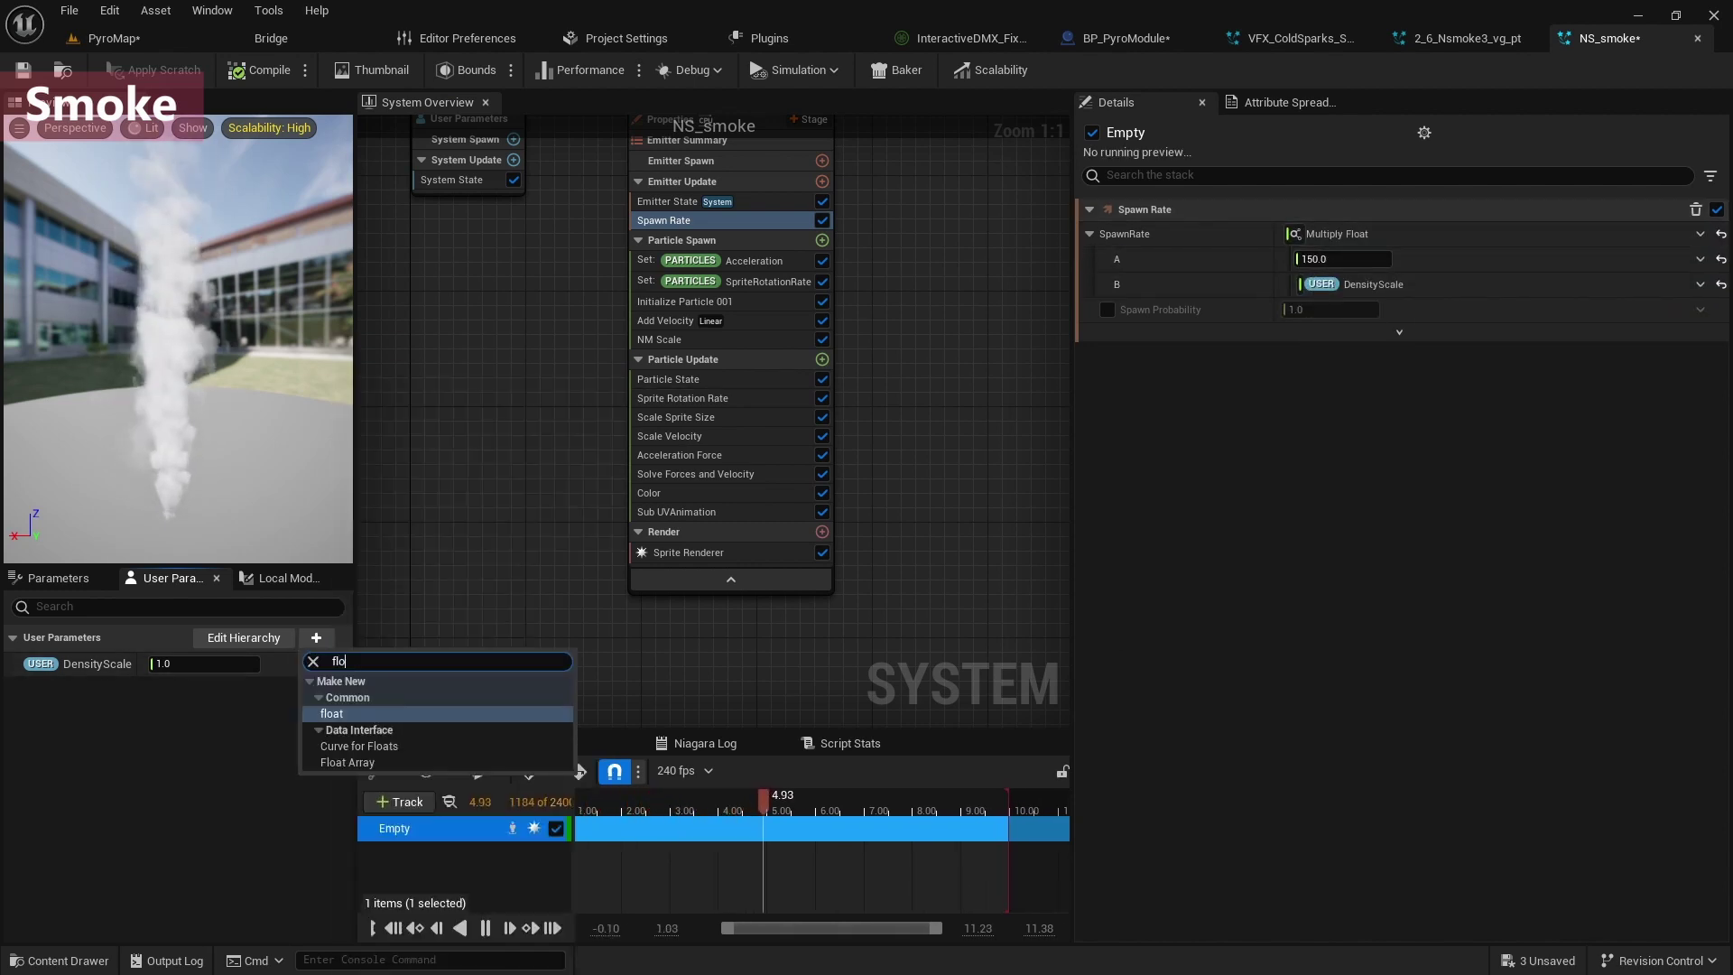
{"action": "key", "text": "Return"}
{"action": "type", "text": "V"}
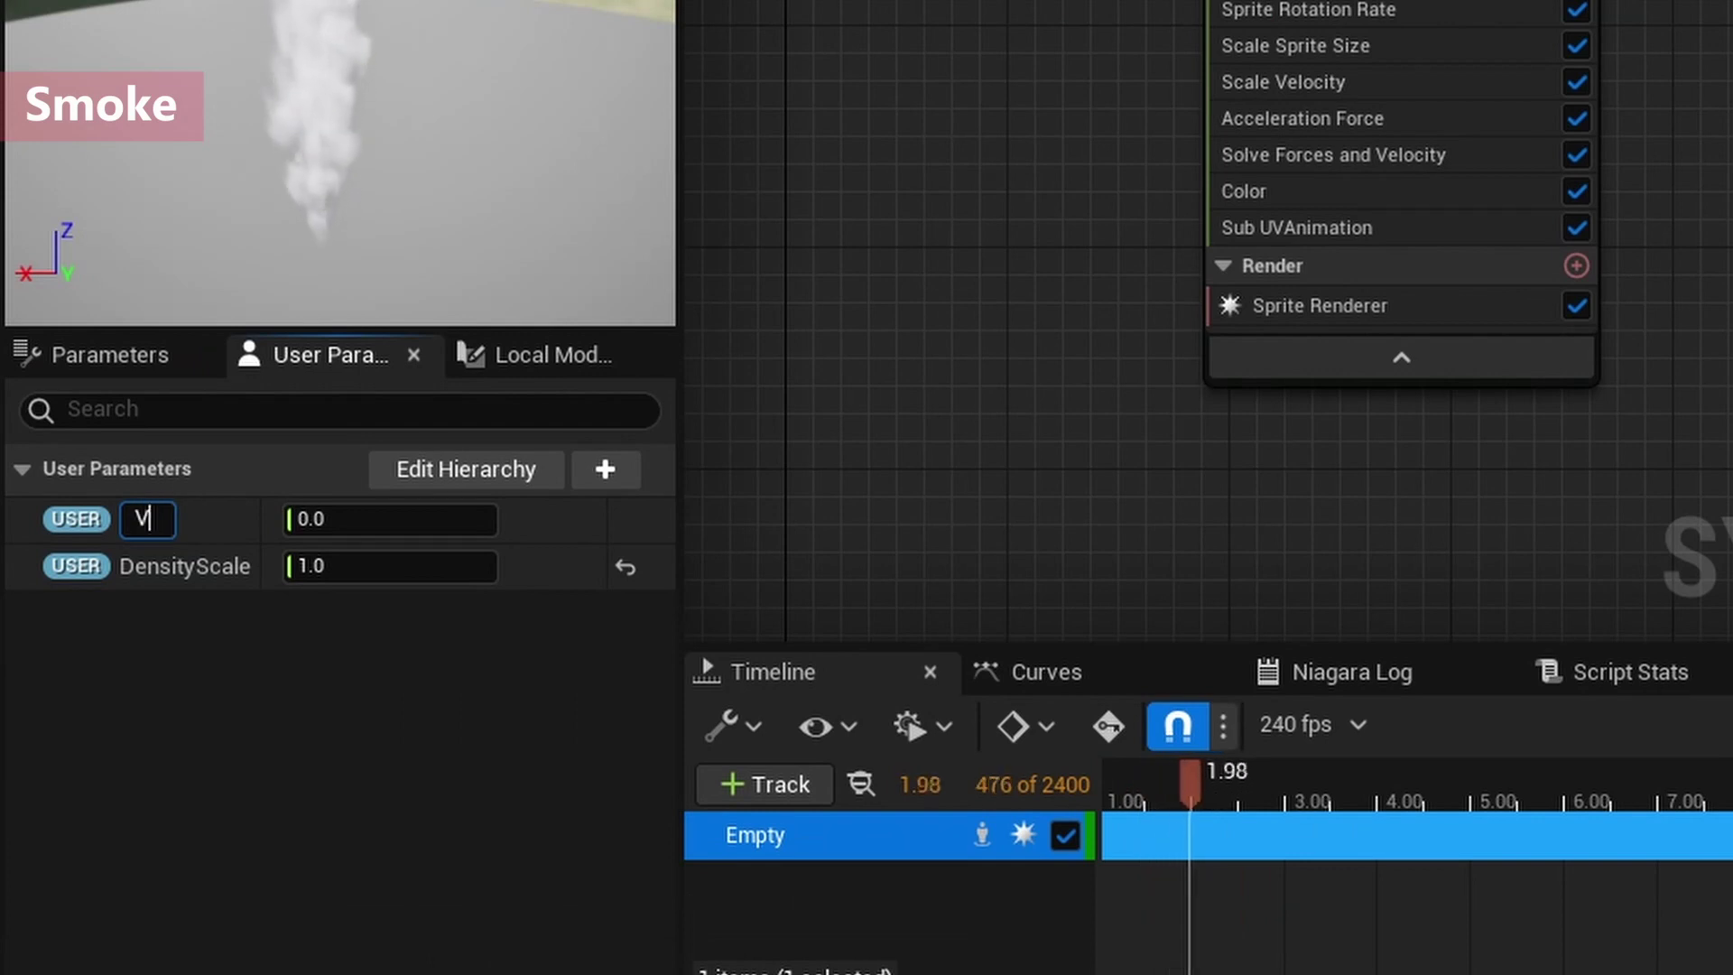
{"action": "type", "text": "elocityScale"}
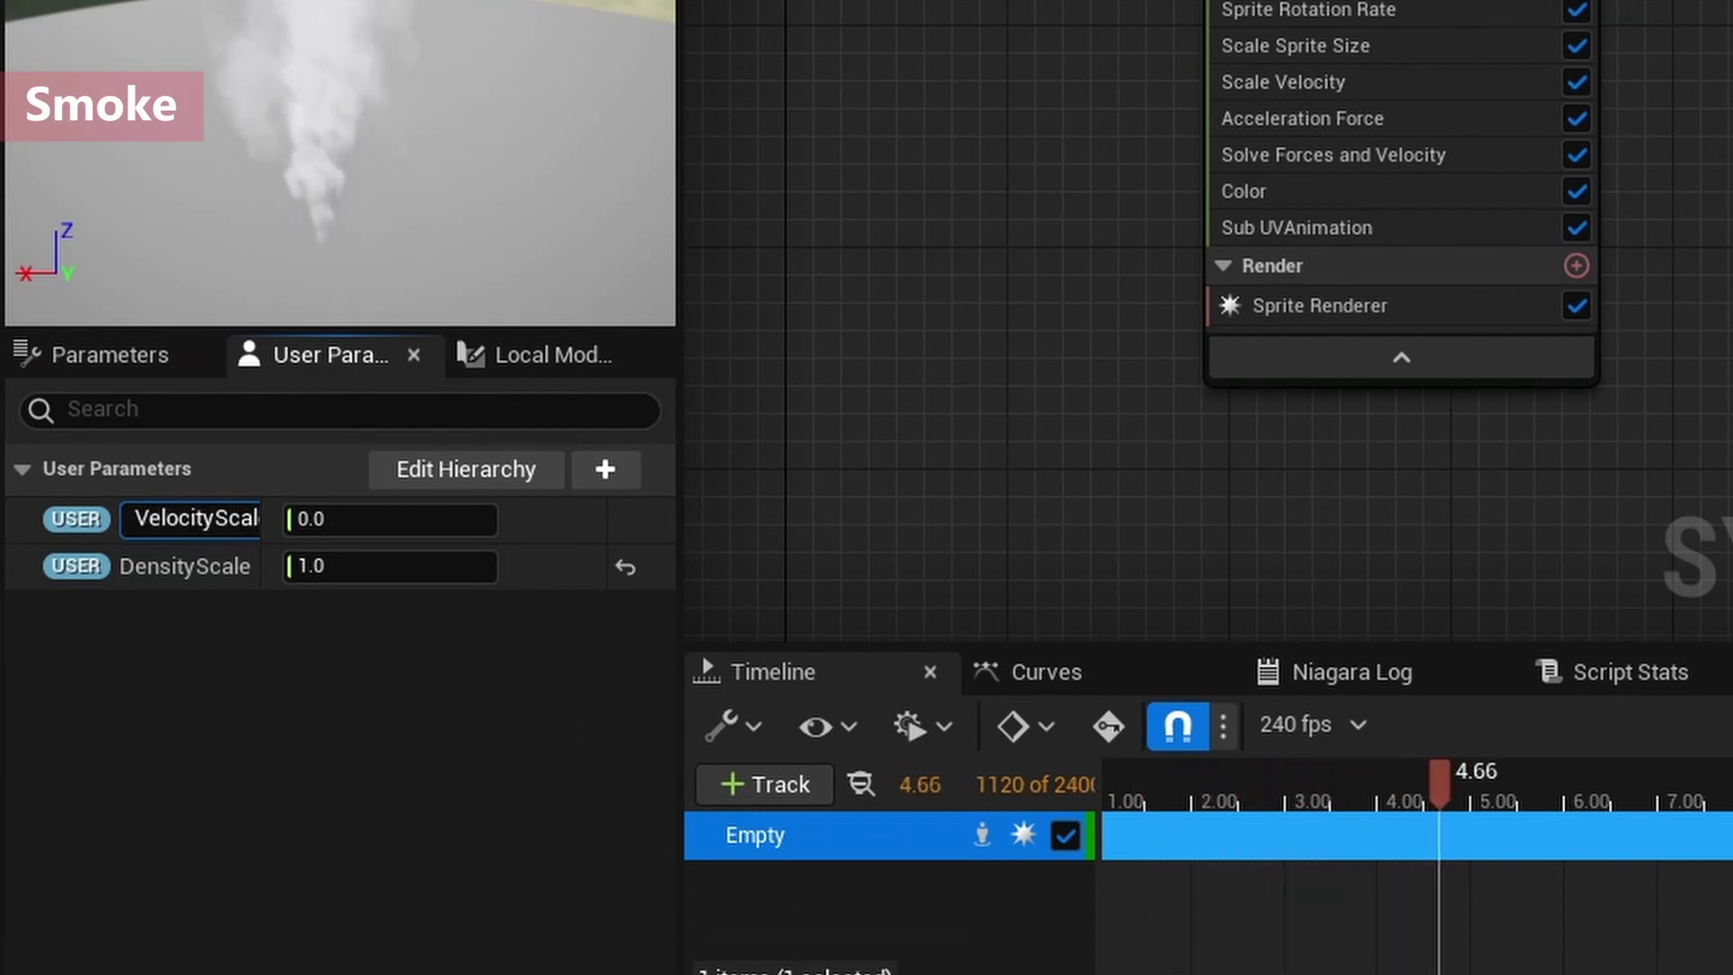
{"action": "key", "text": "Return"}
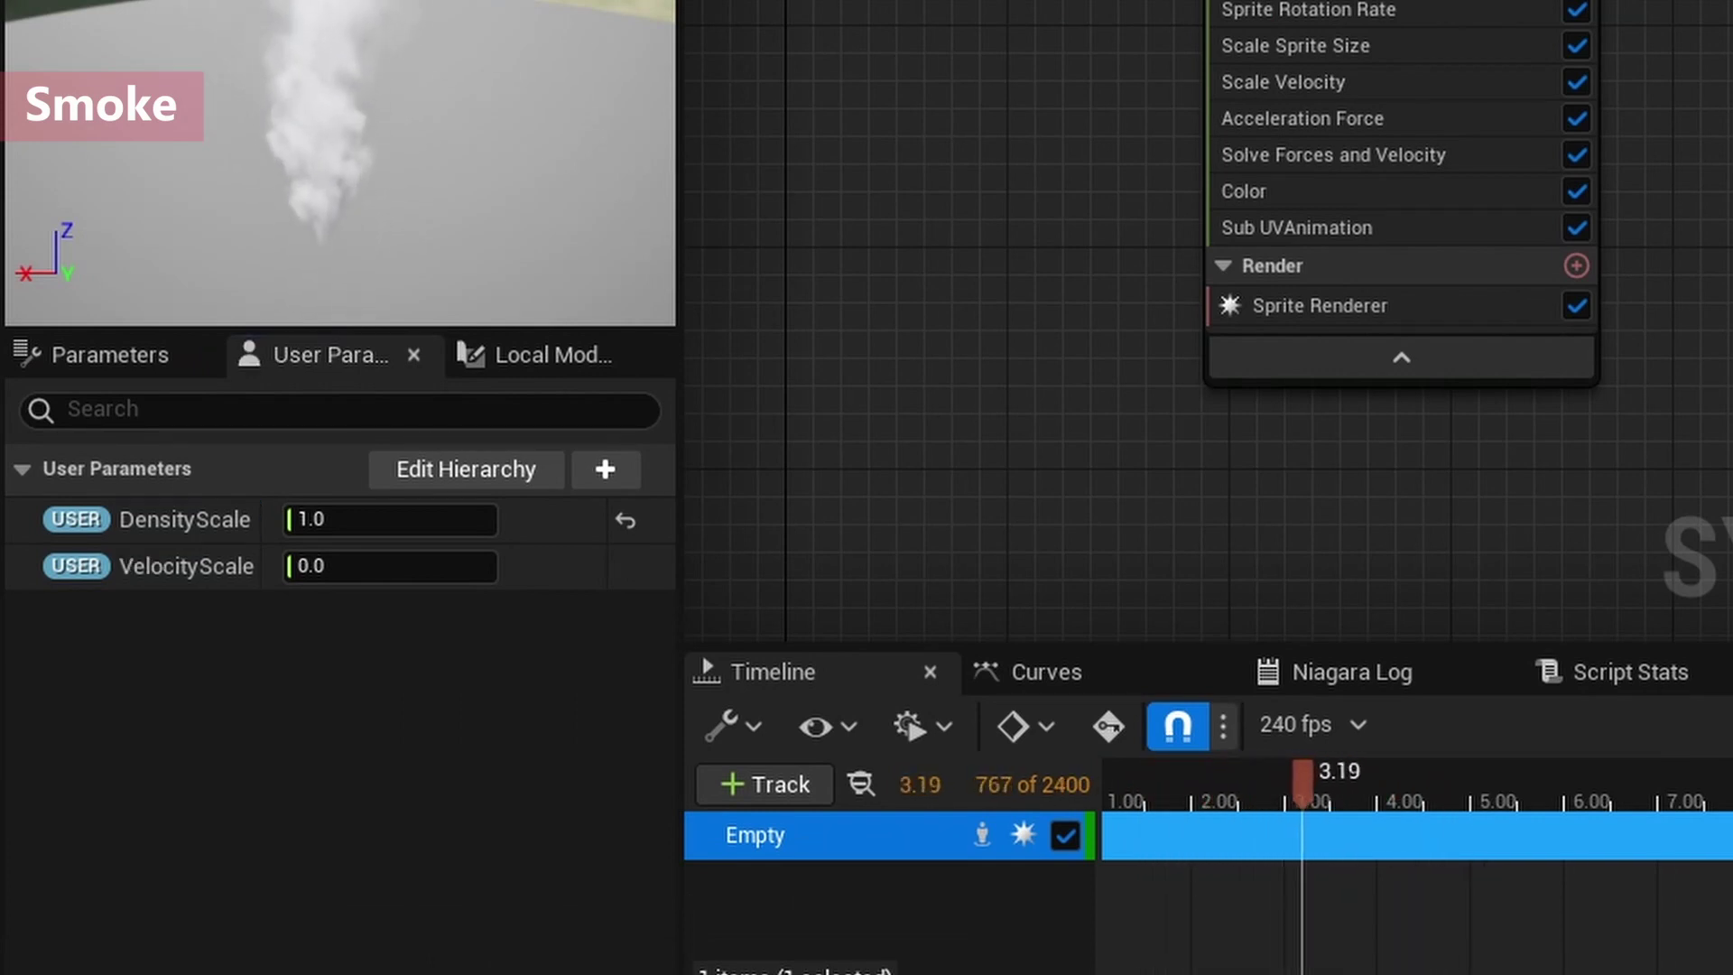
Link VelocityScale to the Velocity Speed Scale of Add Velocity and set the parameter's value to 1.0.
{"action": "left_click_drag", "start_coordinate": [186, 566], "coordinate": [1345, 337]}
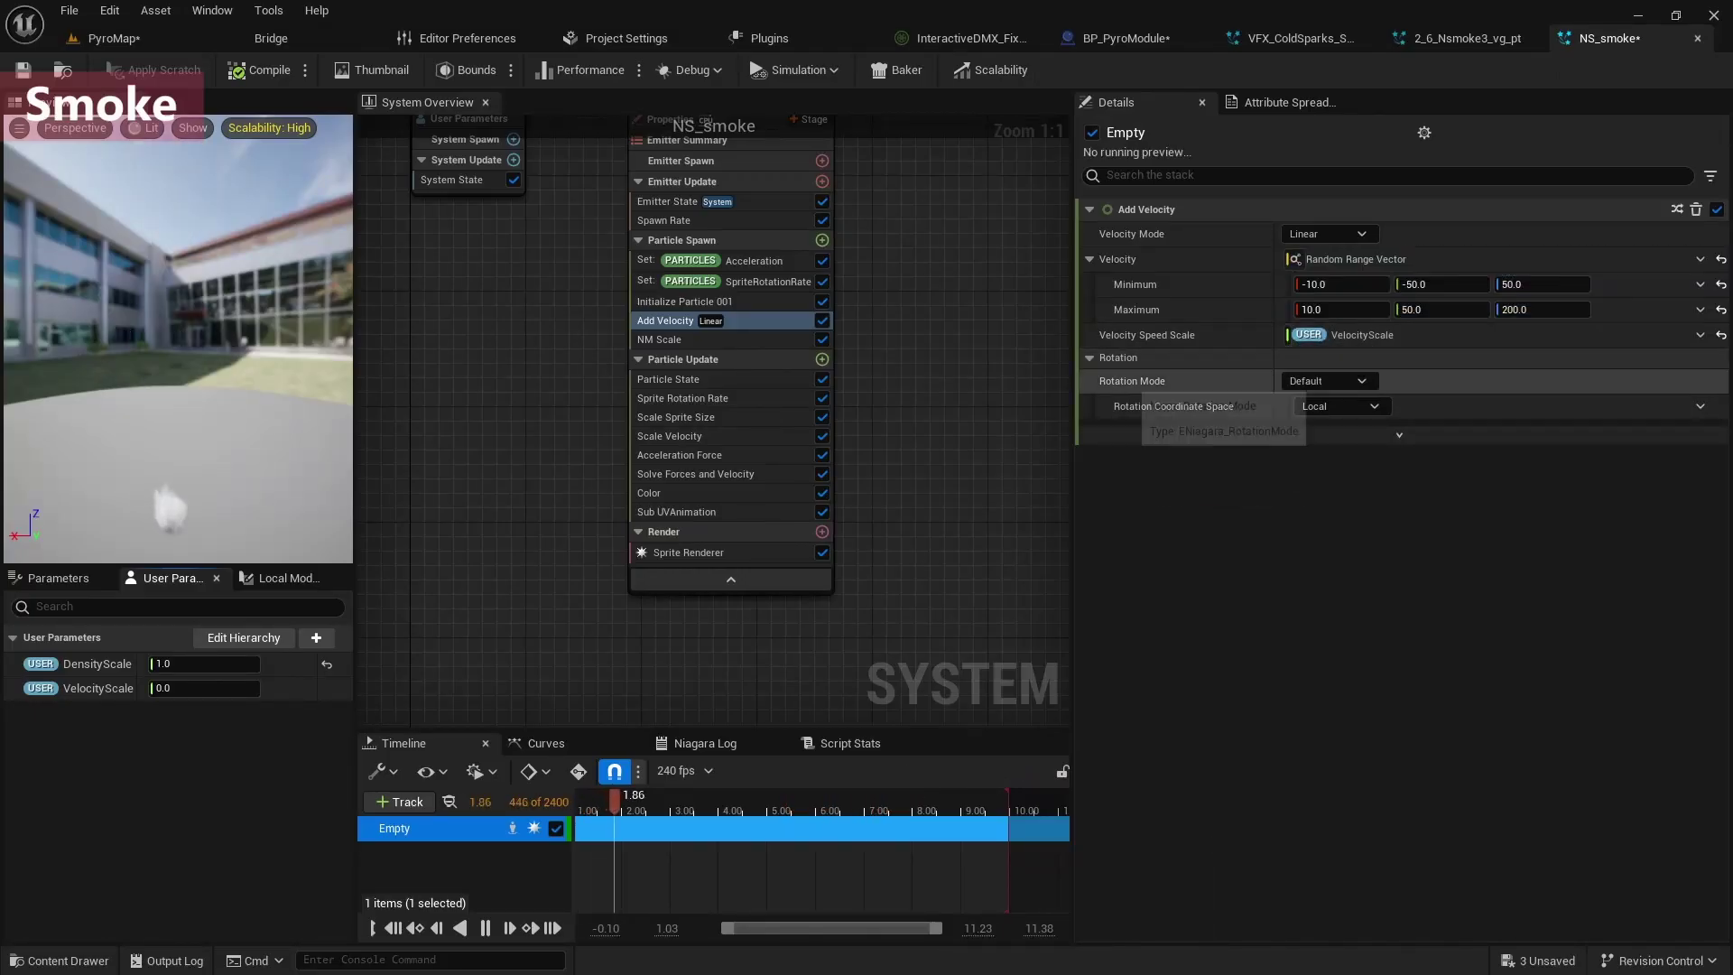
{"action": "left_click", "coordinate": [204, 688]}
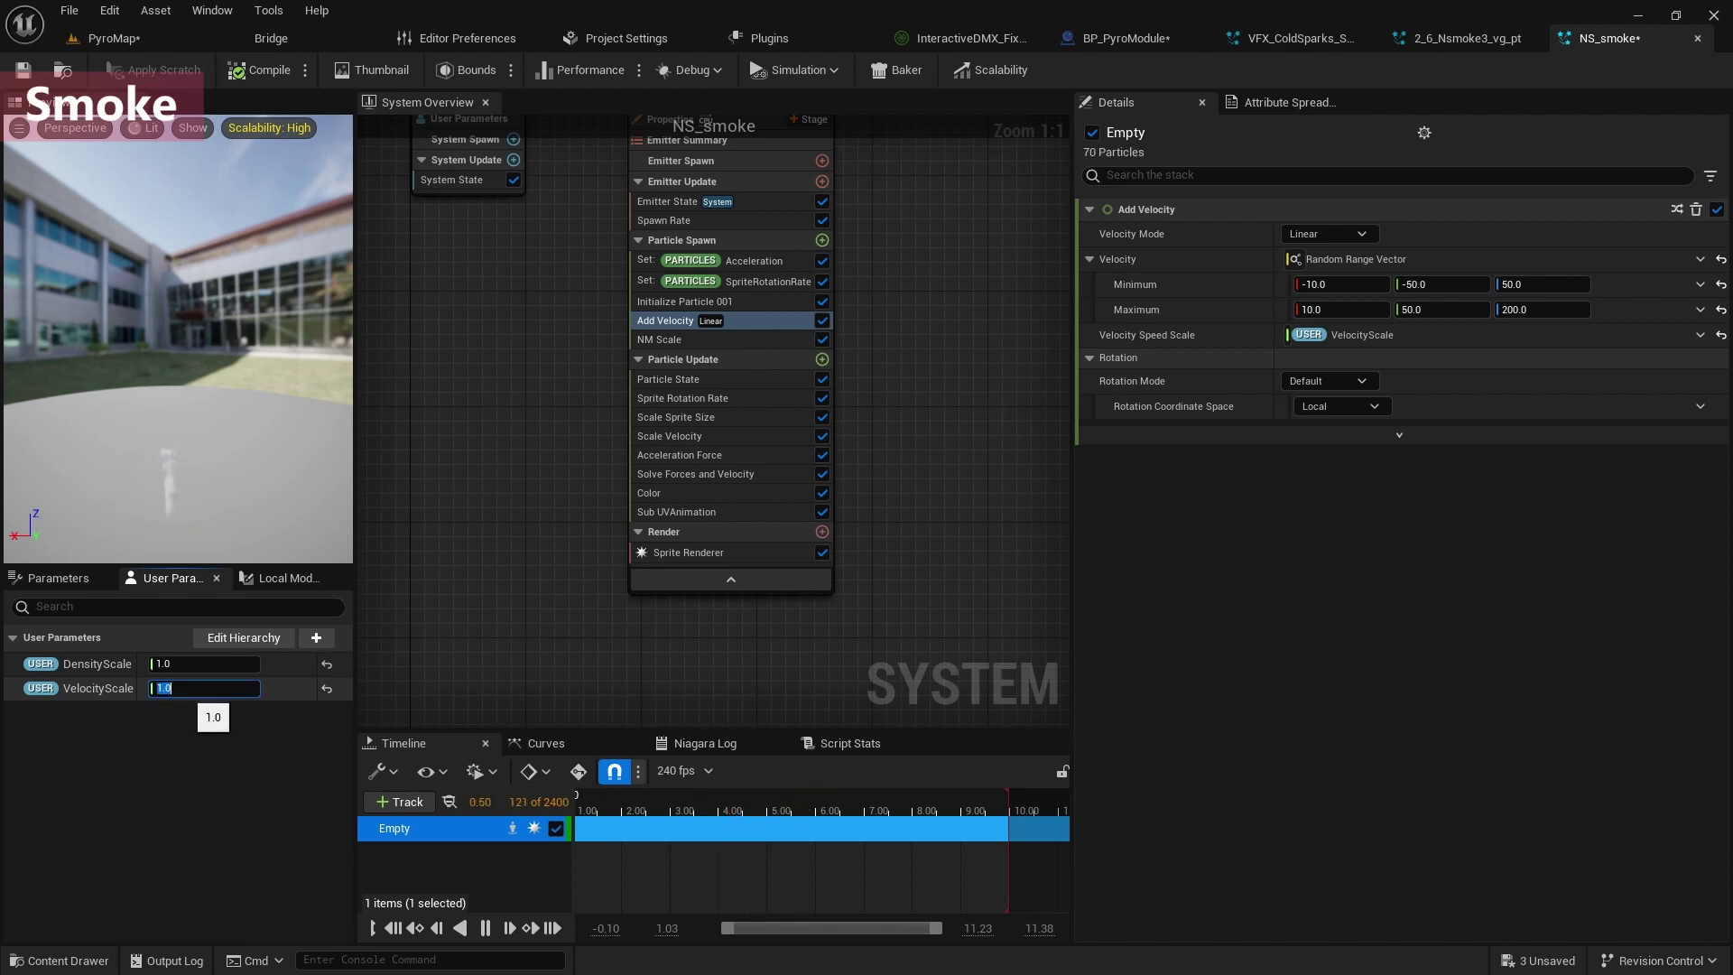
{"action": "key", "text": "Return"}
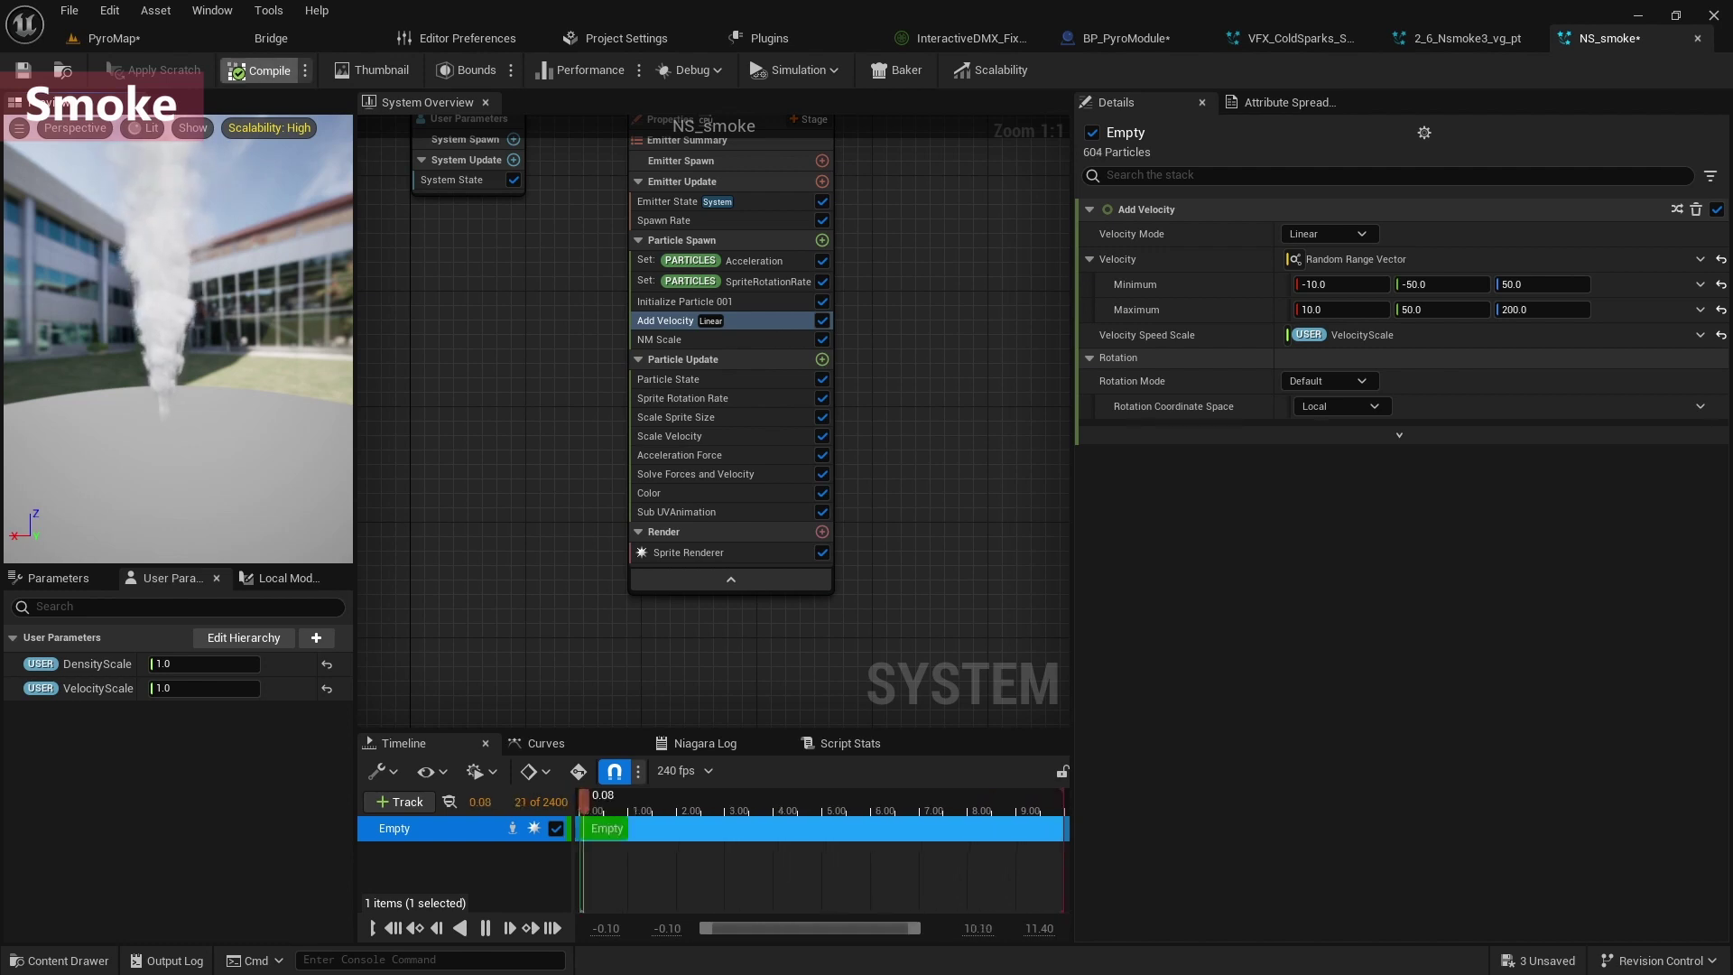
Save NS_smoke and duplicate it in the FX folder under the name NS_smokeBurst.
{"action": "key", "text": "ctrl+s"}
{"action": "key", "text": "ctrl+space"}
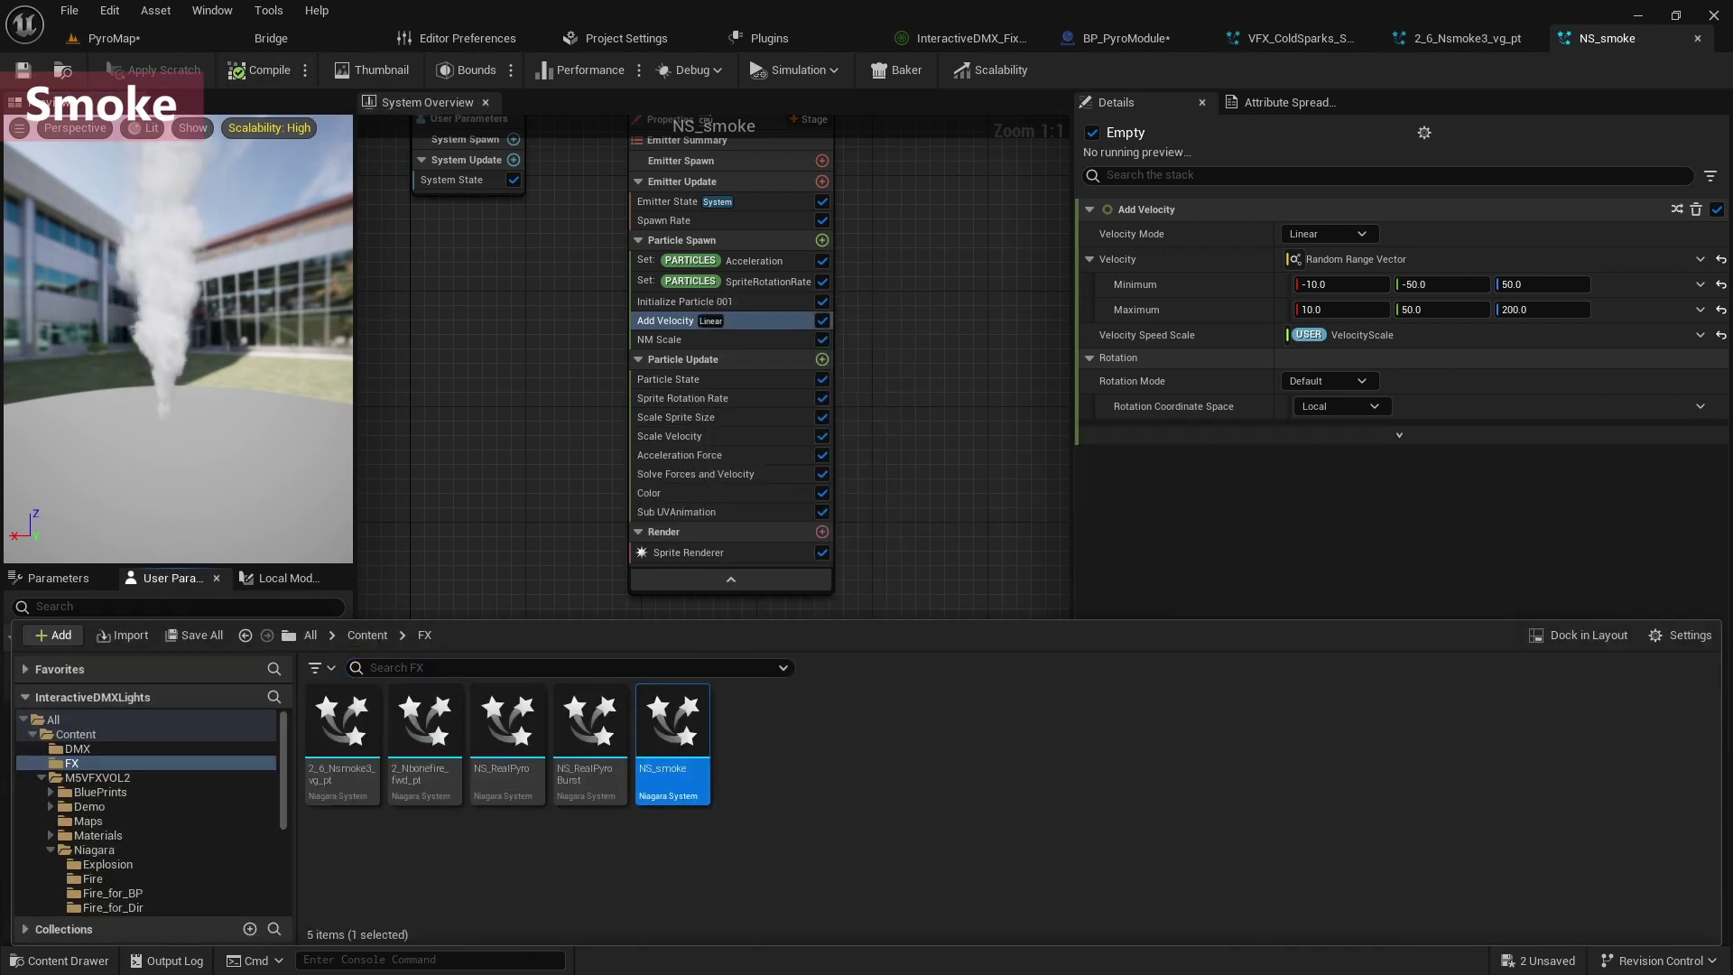
{"action": "key", "text": "ctrl+d"}
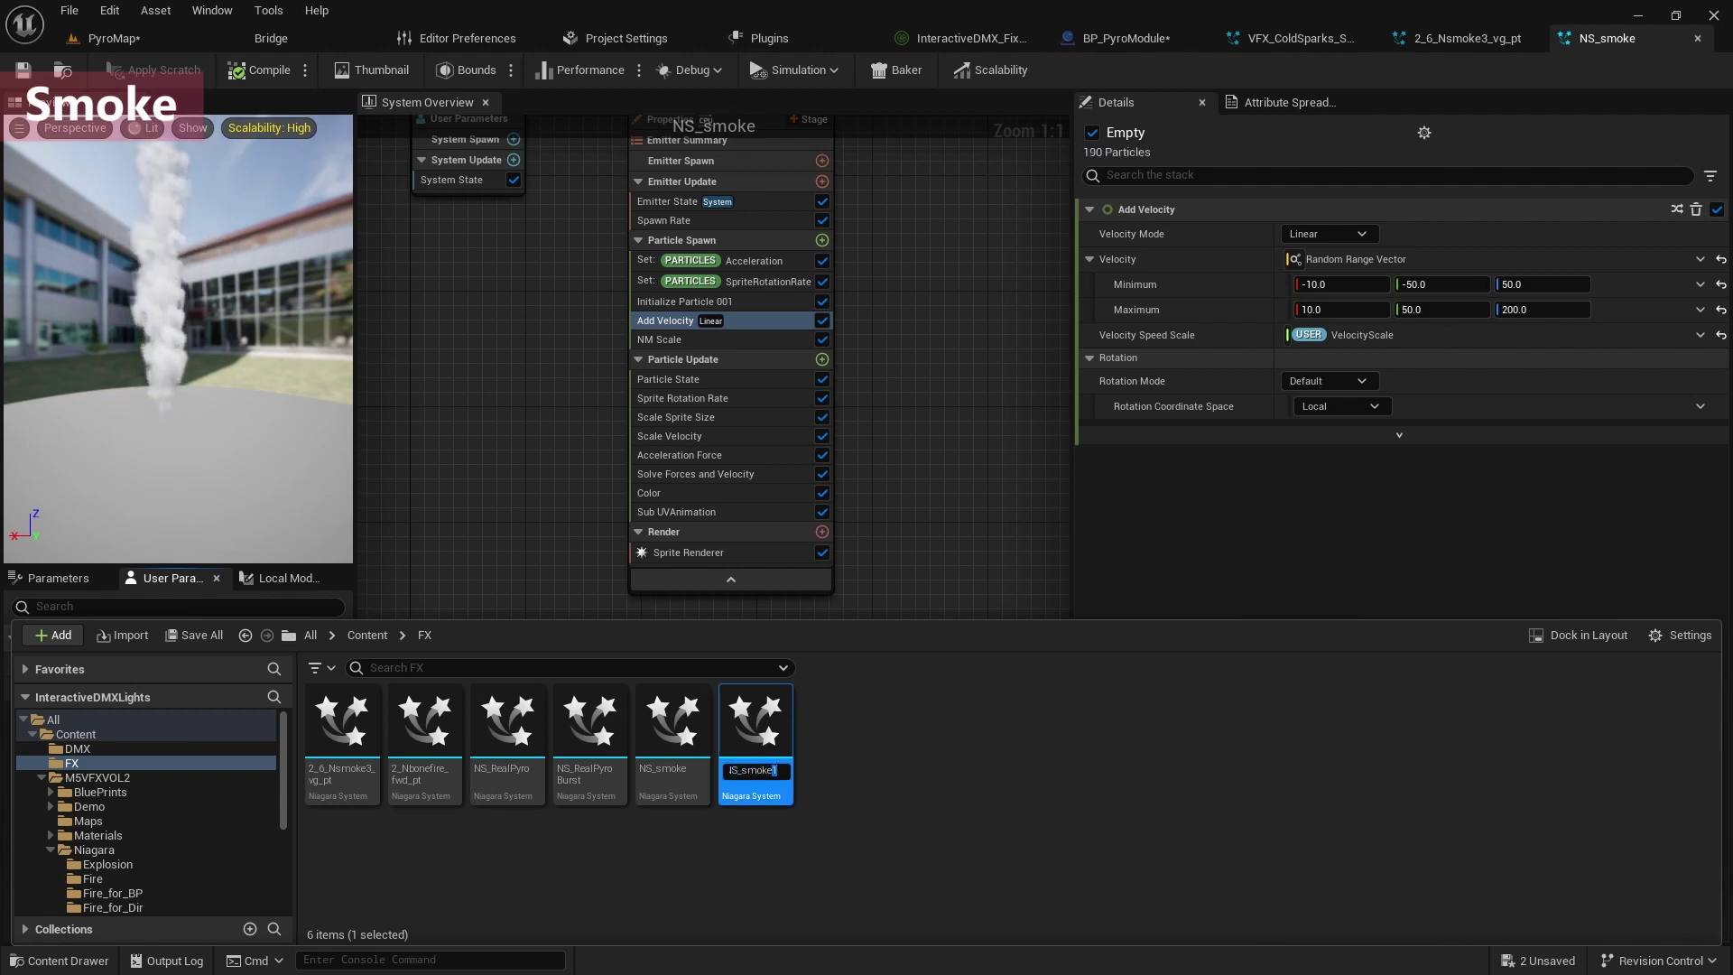
{"action": "type", "text": "Burt"}
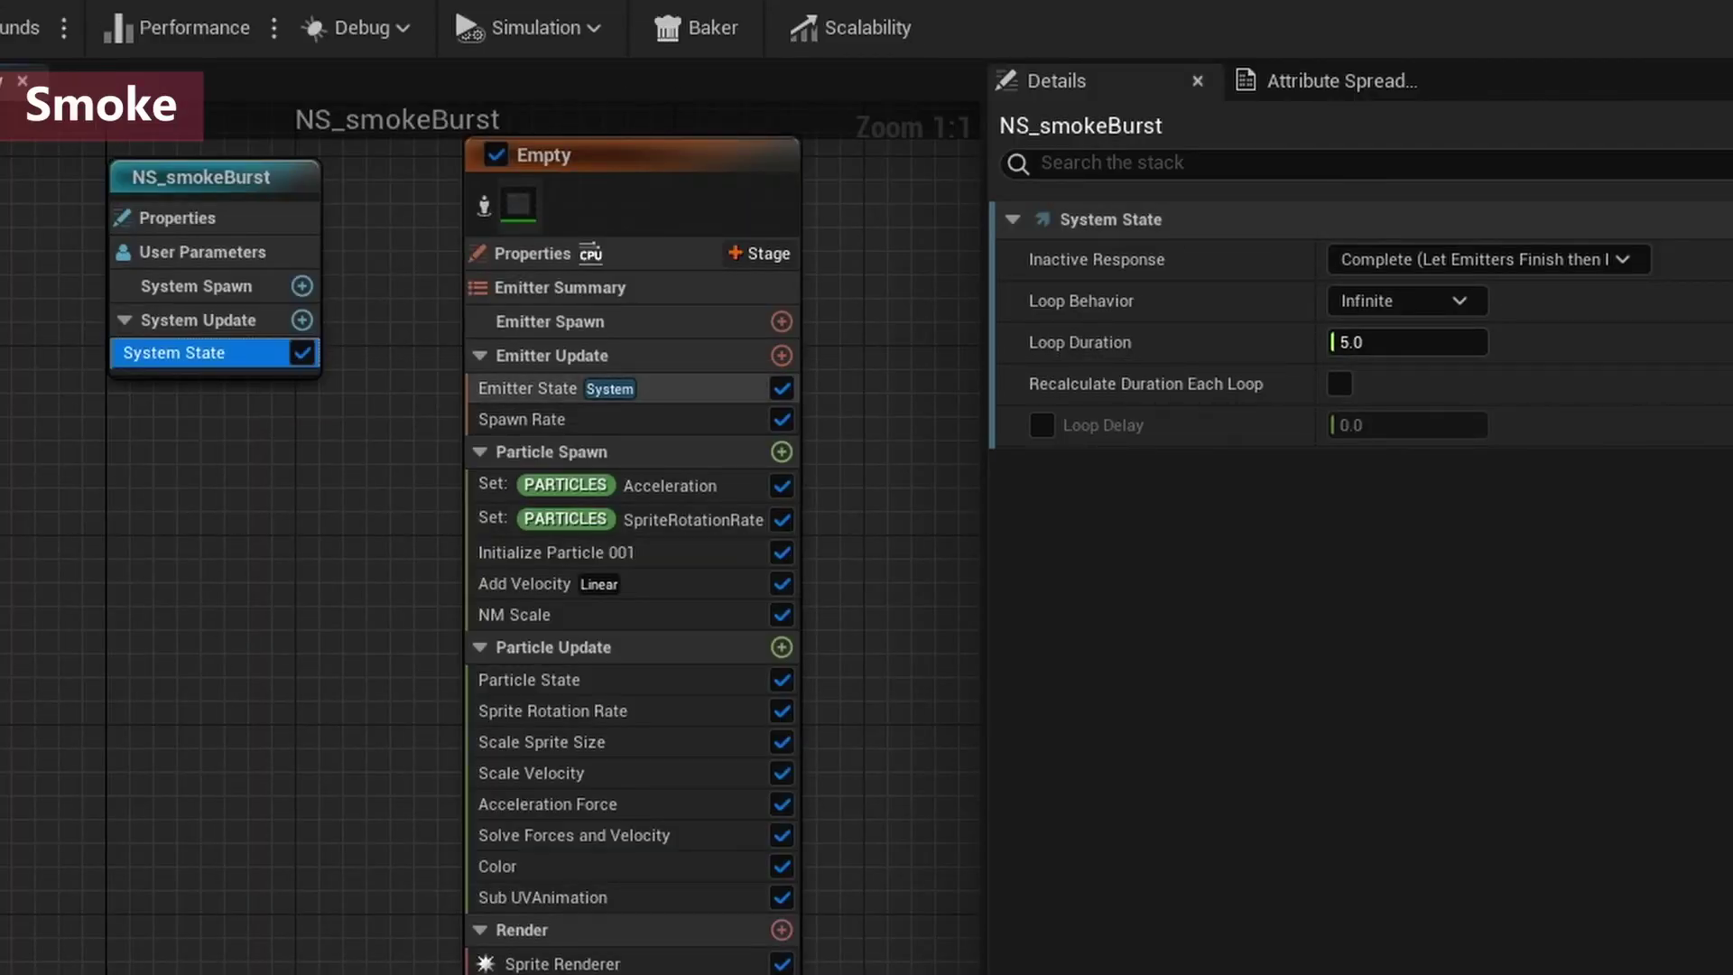
Set the System State loop behavior of NS_smokeBurst to Once and shorten its loop duration.
{"action": "mouse_move", "coordinate": [1174, 303]}
{"action": "left_click", "coordinate": [1404, 300]}
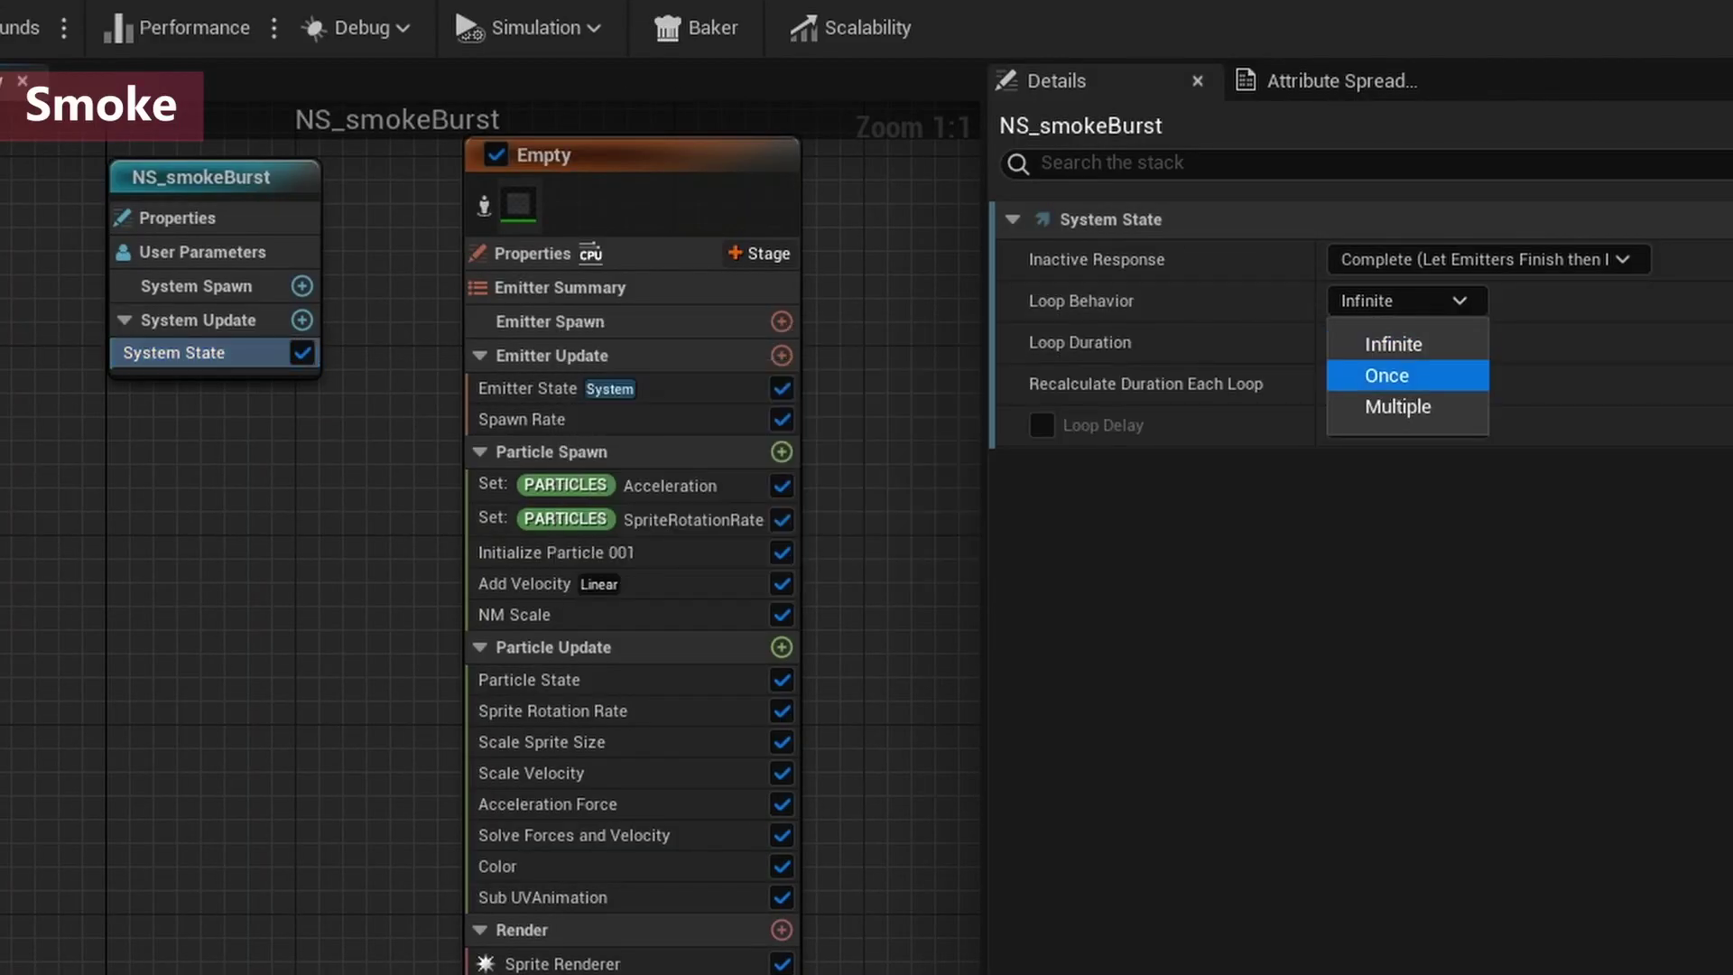
{"action": "left_click", "coordinate": [1365, 376]}
{"action": "left_click", "coordinate": [1407, 342]}
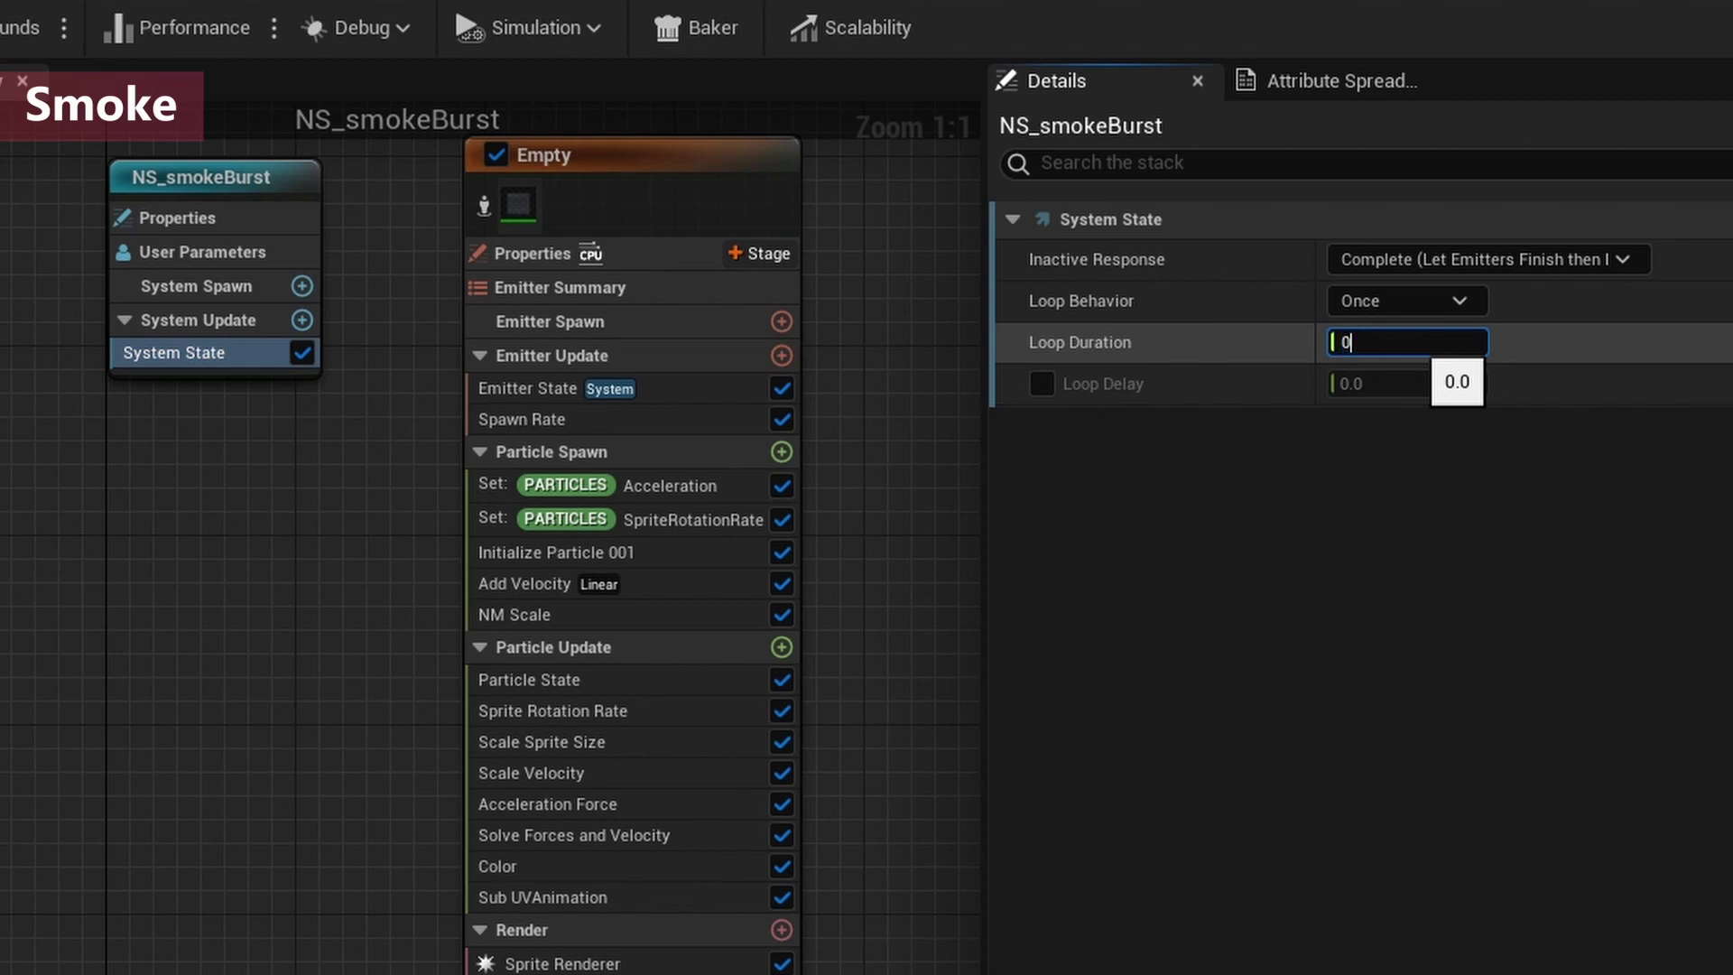
{"action": "key", "text": "Return"}
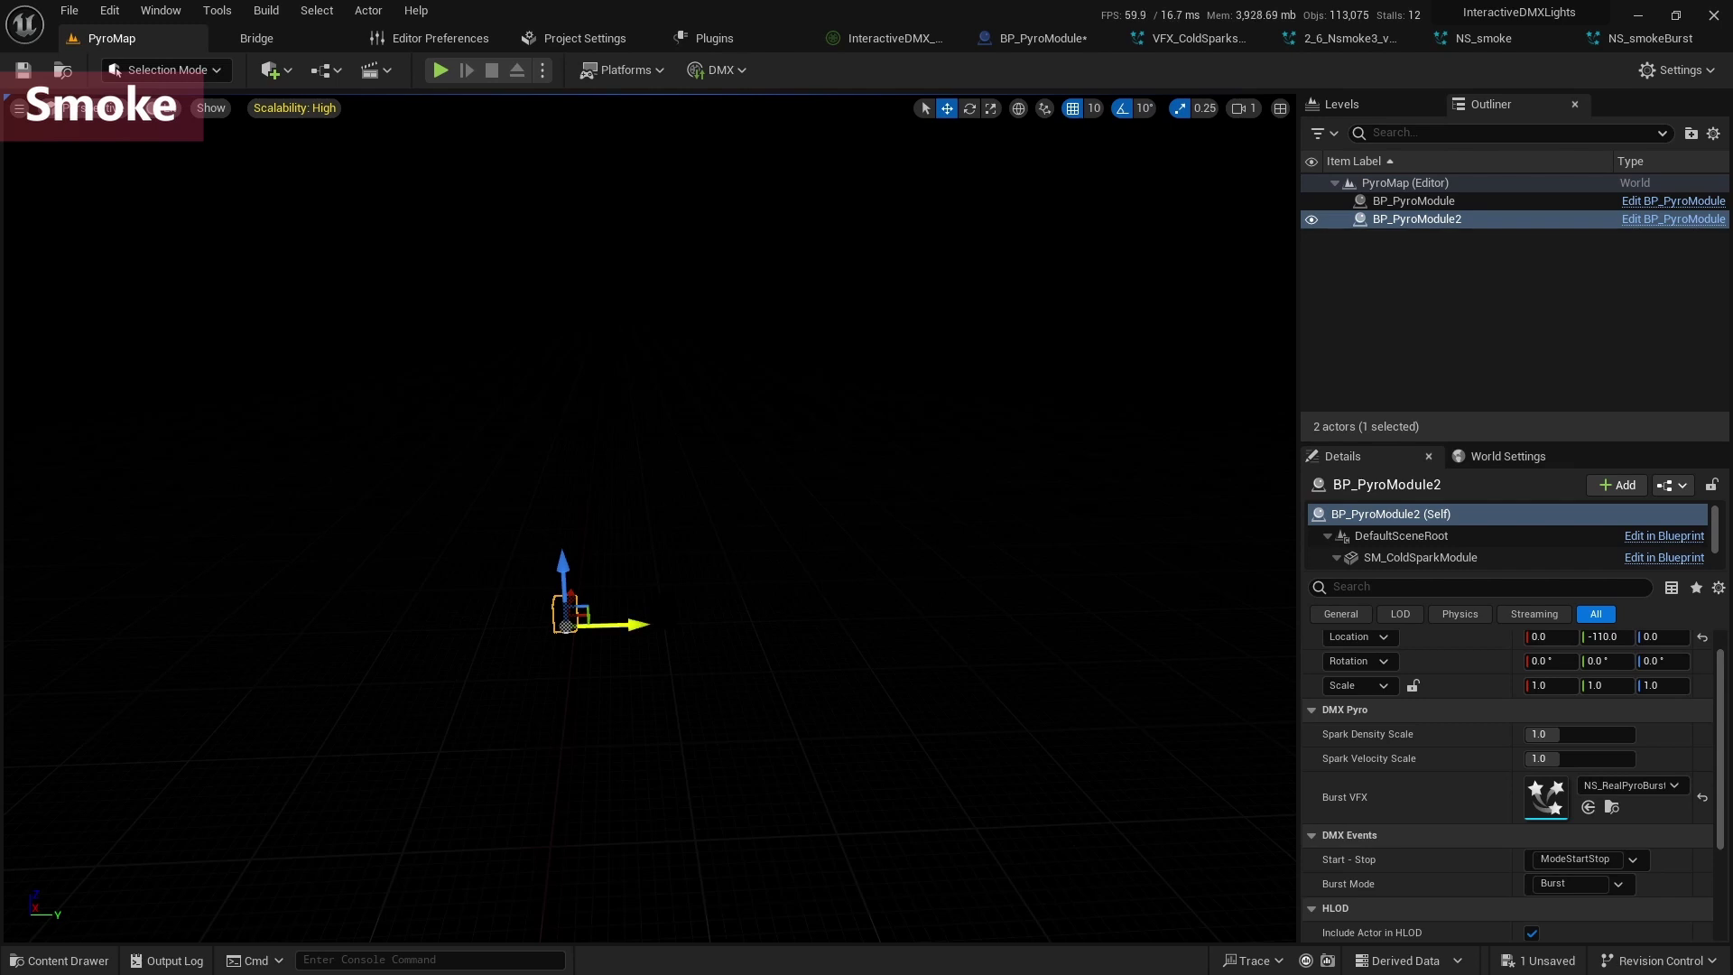
Duplicate BP_PyroModule2 in PyroMap to Y -360 and assign NS_smoke as the Niagara system of the copy's CS_Stream_VFX component.
{"action": "left_click_drag", "start_coordinate": [639, 626], "coordinate": [592, 623], "text": "alt"}
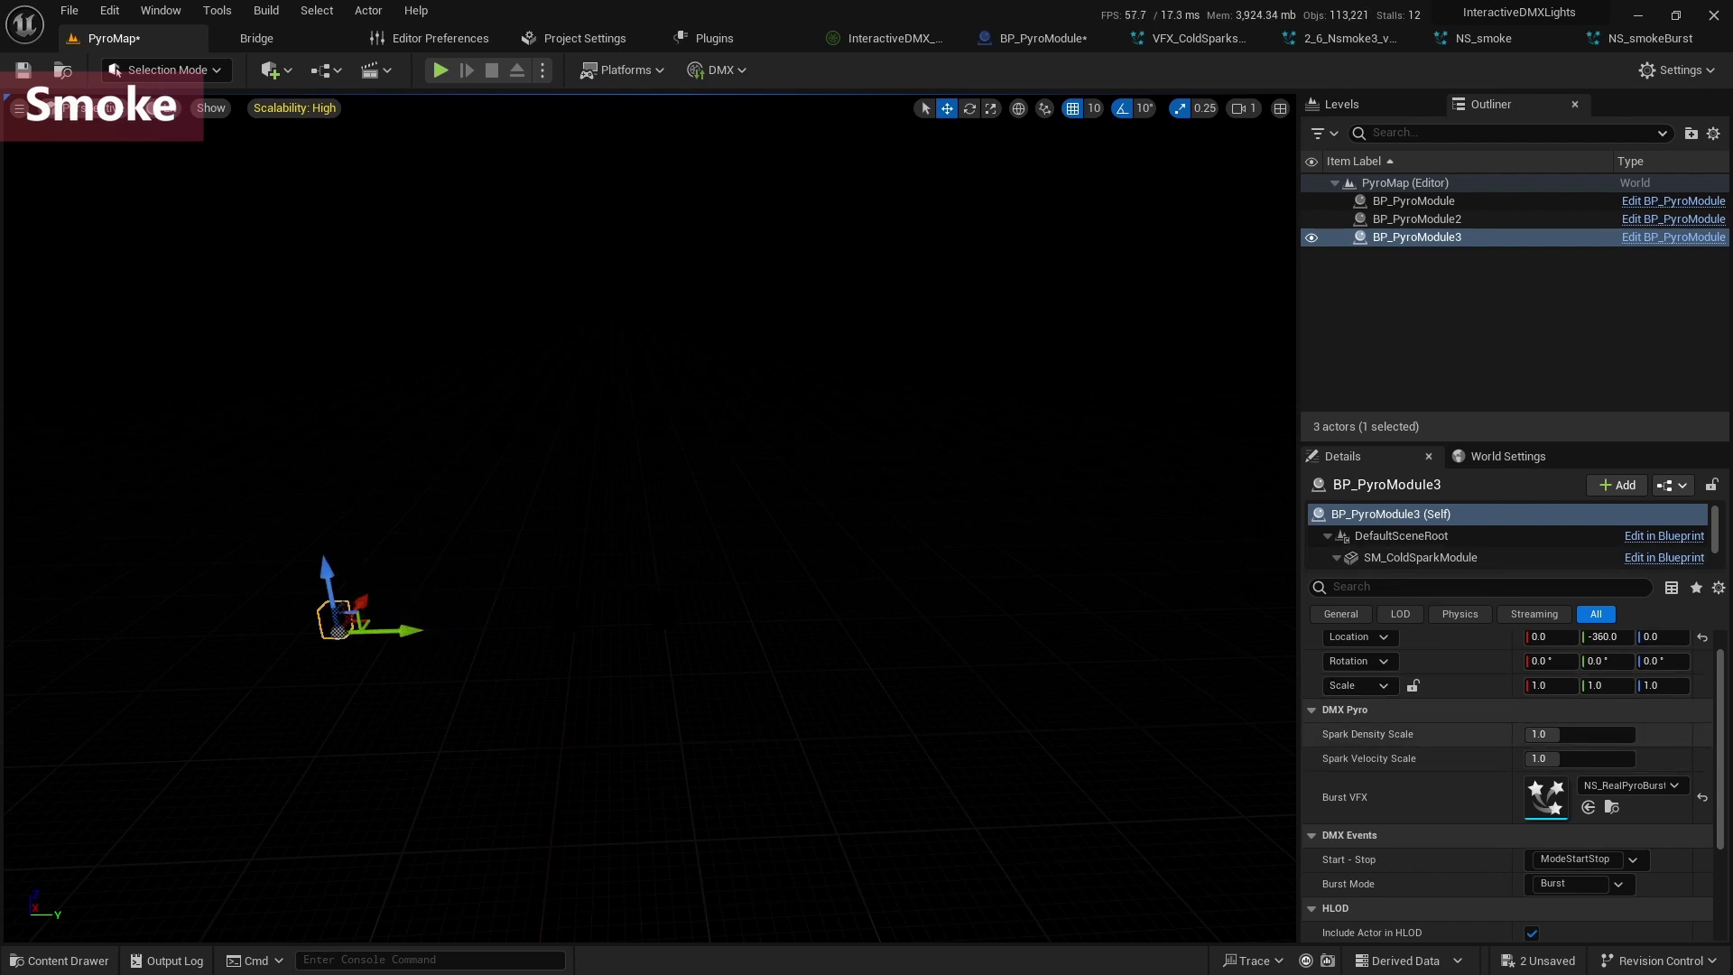
{"action": "scroll", "coordinate": [1436, 538], "scroll_direction": "down", "scroll_amount": 2}
{"action": "left_click", "coordinate": [1434, 535]}
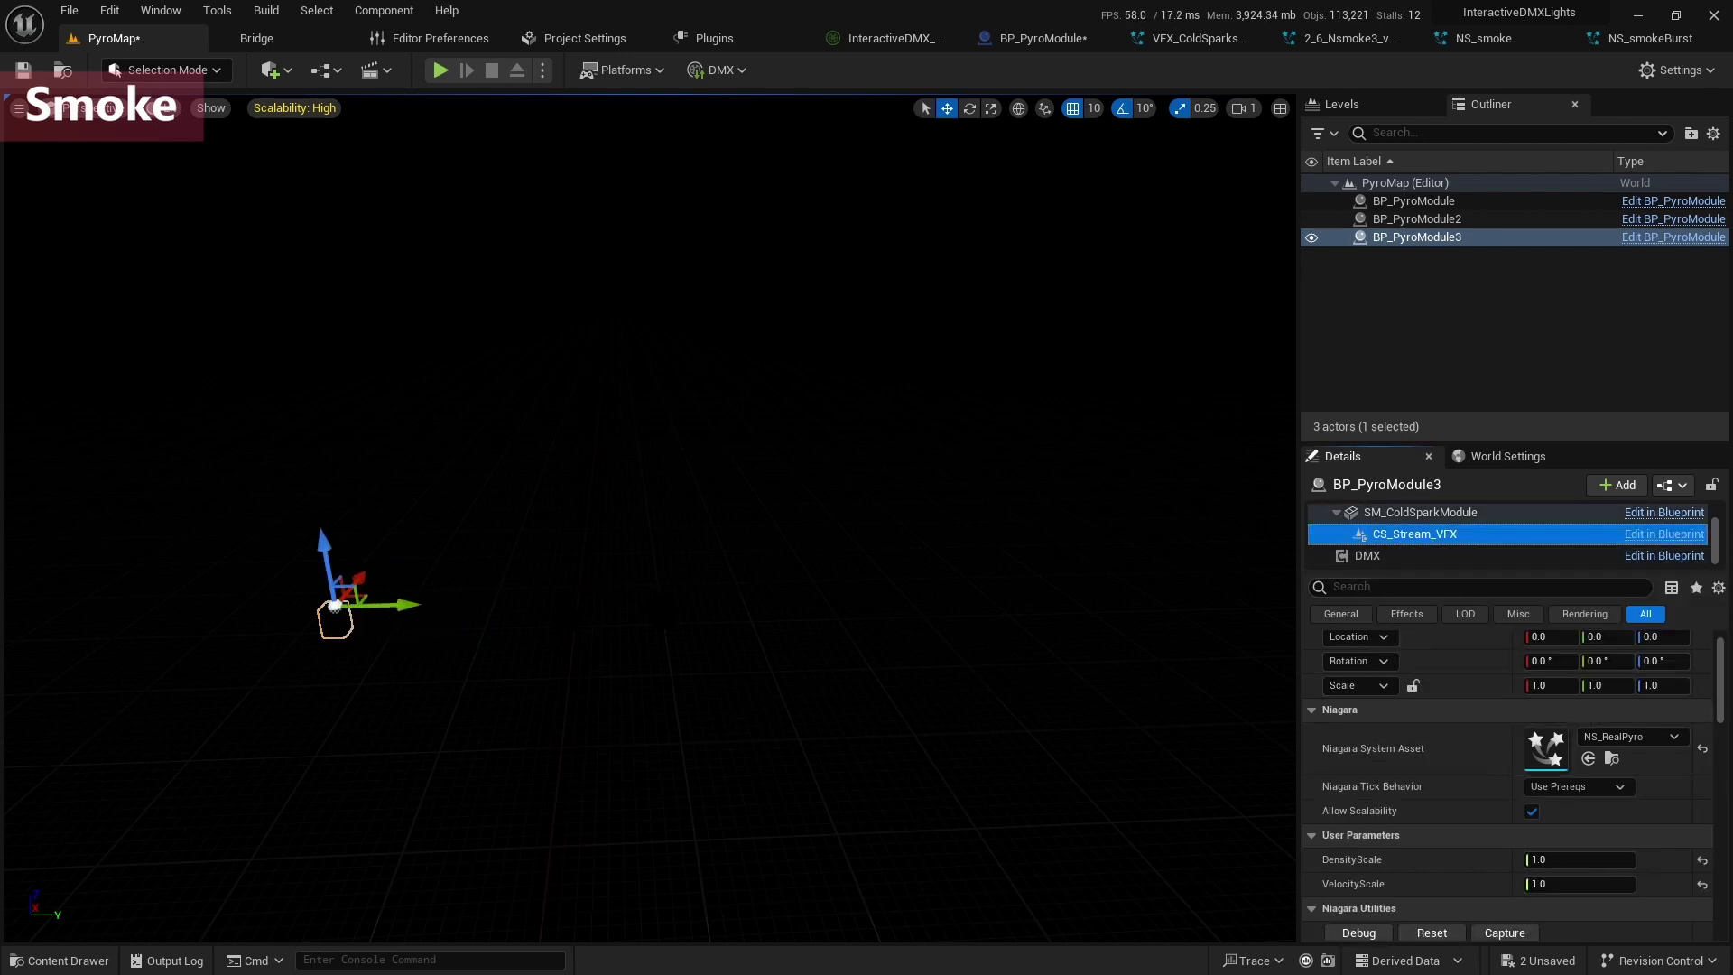
{"action": "key", "text": "ctrl+space"}
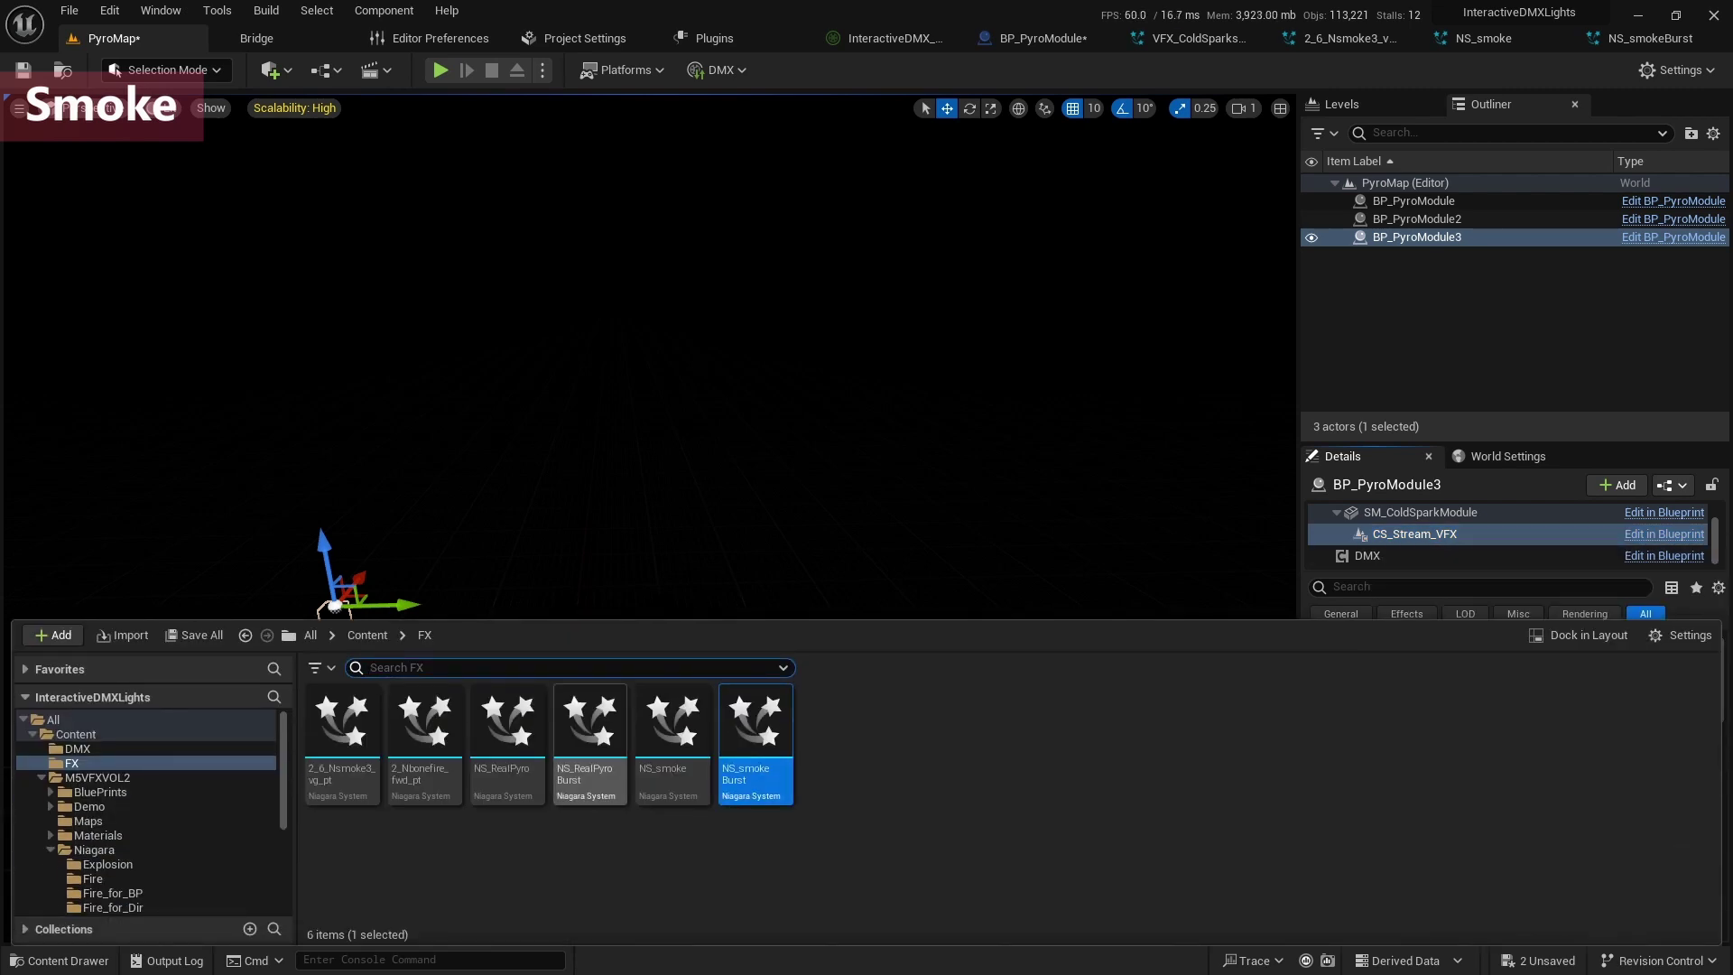
{"action": "left_click", "coordinate": [690, 767]}
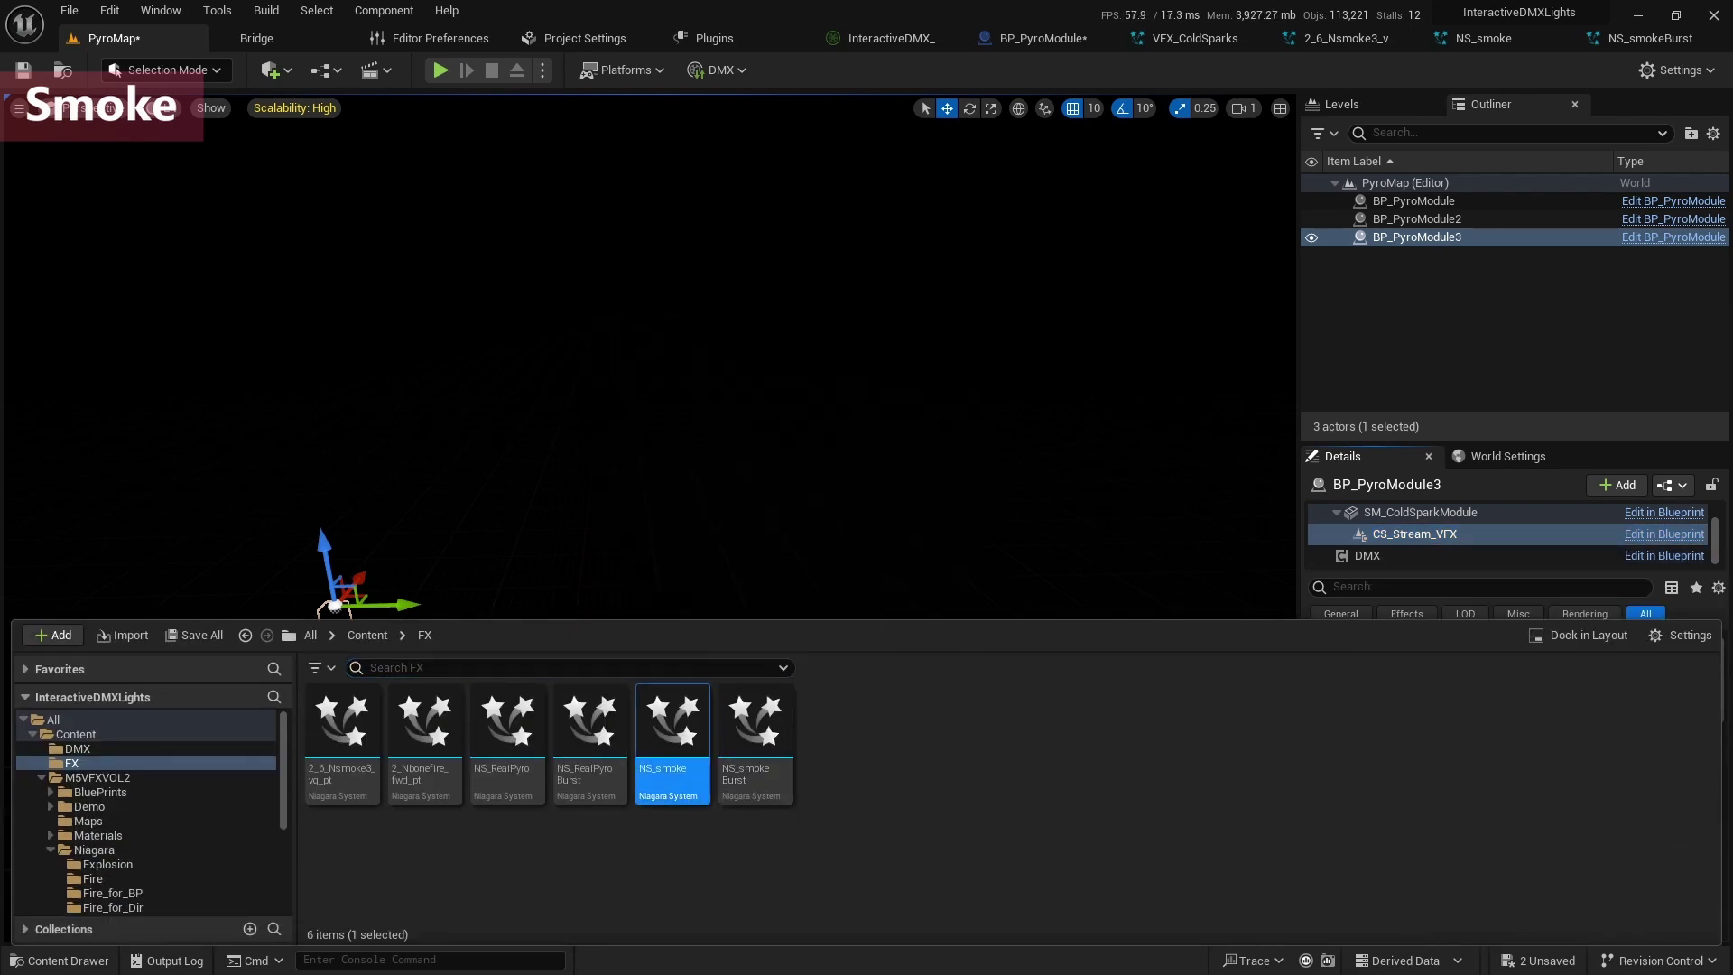
{"action": "key", "text": "ctrl+space"}
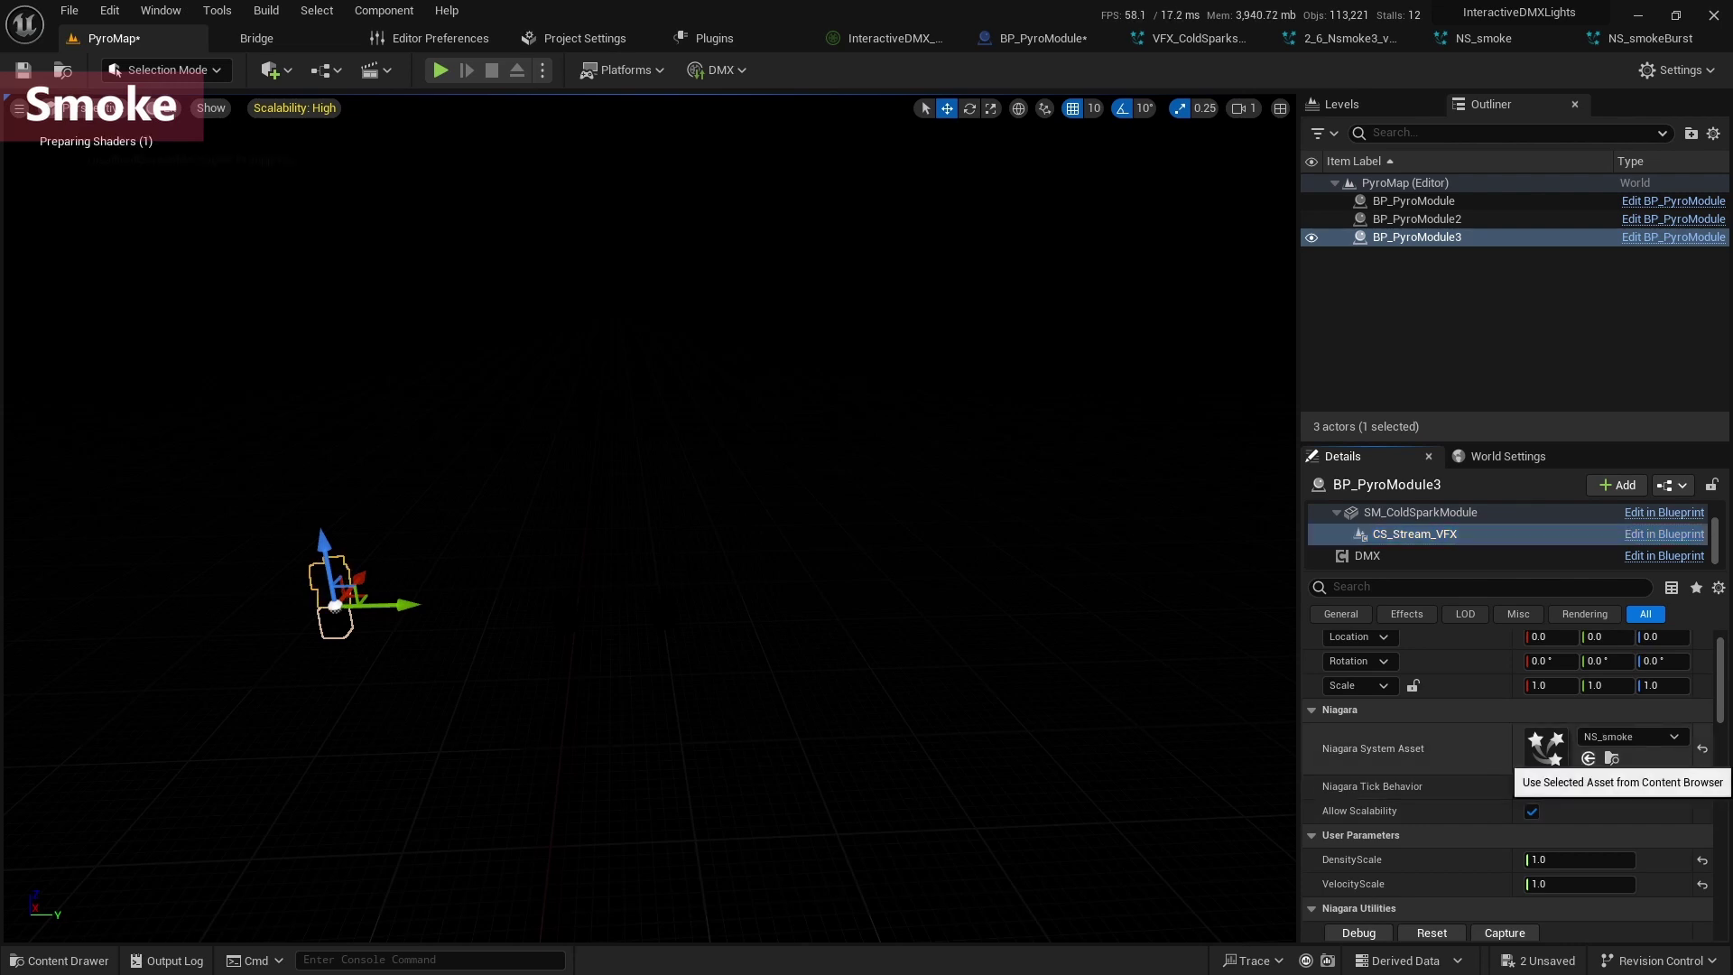
{"action": "left_click", "coordinate": [1589, 759]}
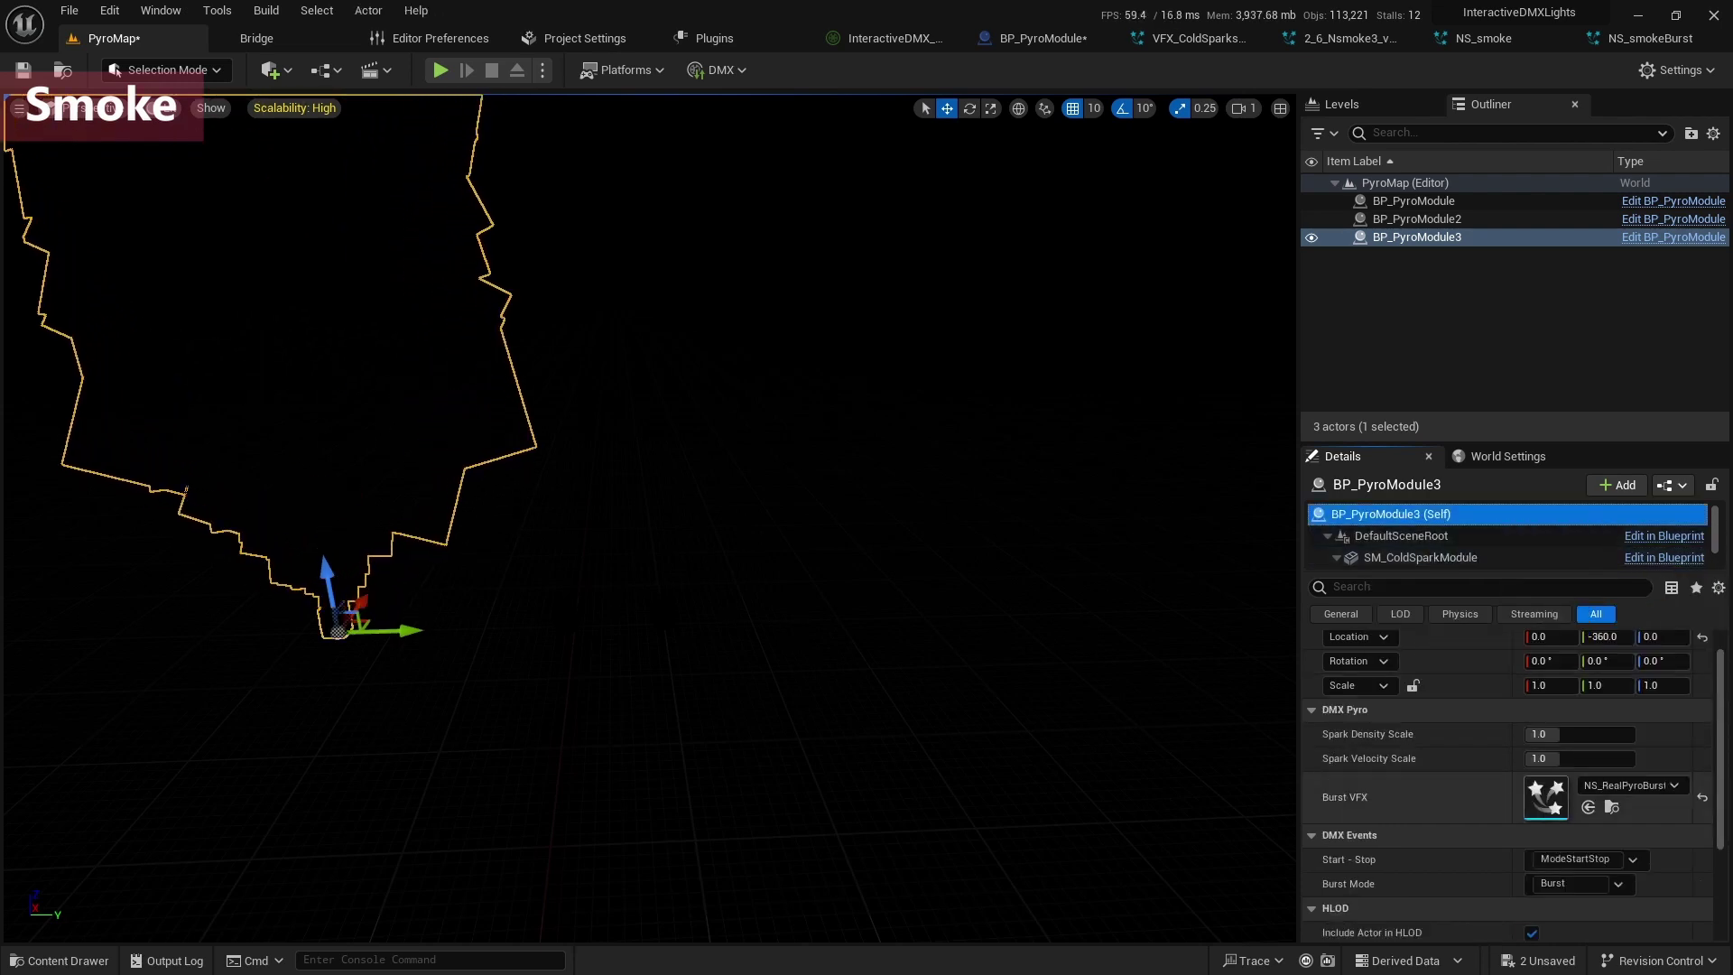
Set the Burst VFX of BP_PyroModule3 to NS_smokeBurst and save the level.
{"action": "key", "text": "ctrl+space"}
{"action": "key", "text": "ctrl+space"}
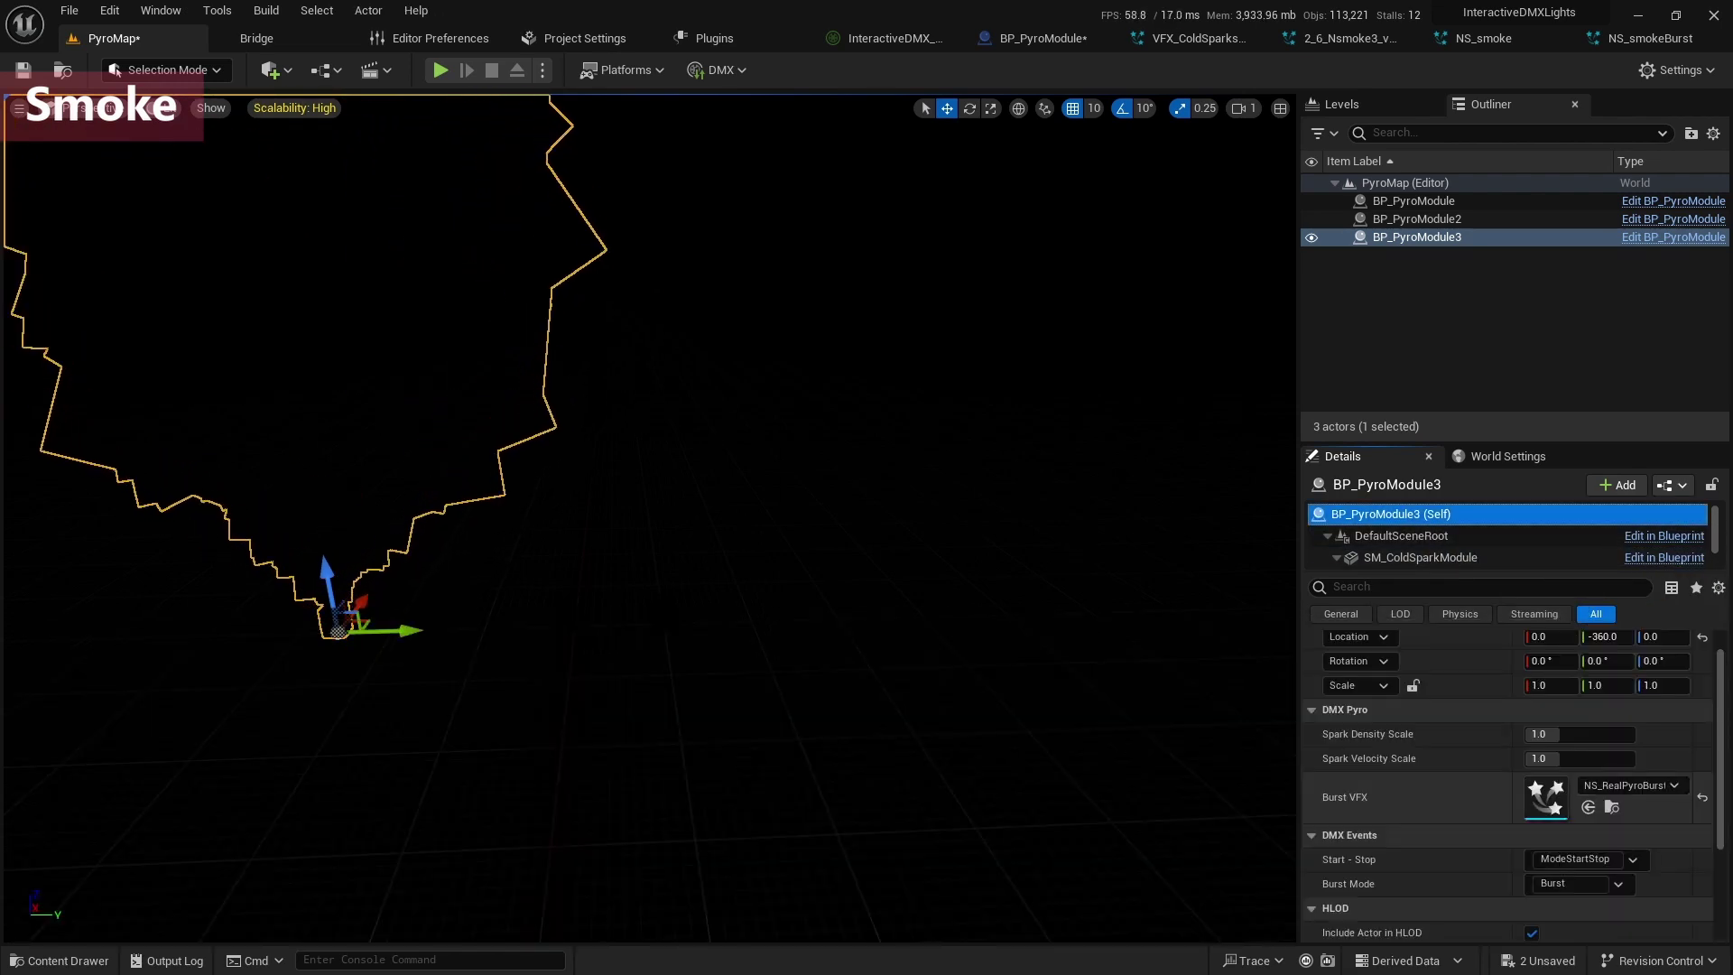
{"action": "left_click", "coordinate": [1589, 807]}
{"action": "key", "text": "ctrl+s"}
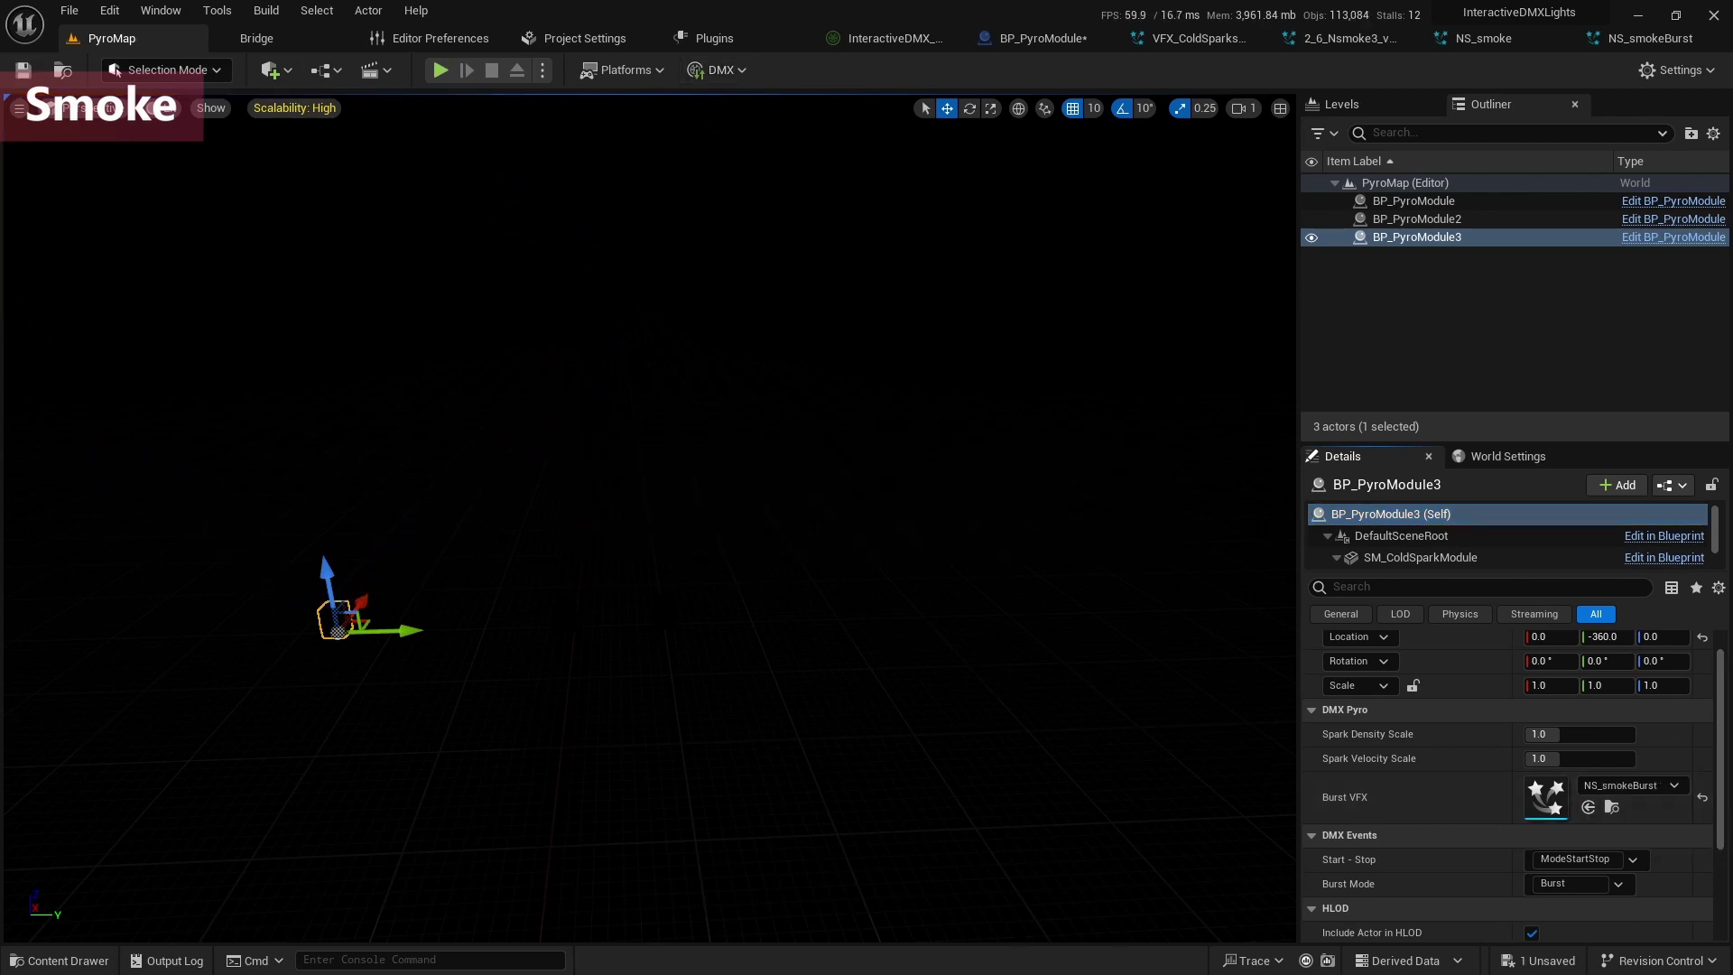
Add a directional light to PyroMap at about X -360, Y -70, Z 50, in front of the pyro modules.
{"action": "left_click", "coordinate": [718, 69]}
{"action": "left_click", "coordinate": [730, 72]}
{"action": "left_click", "coordinate": [274, 69]}
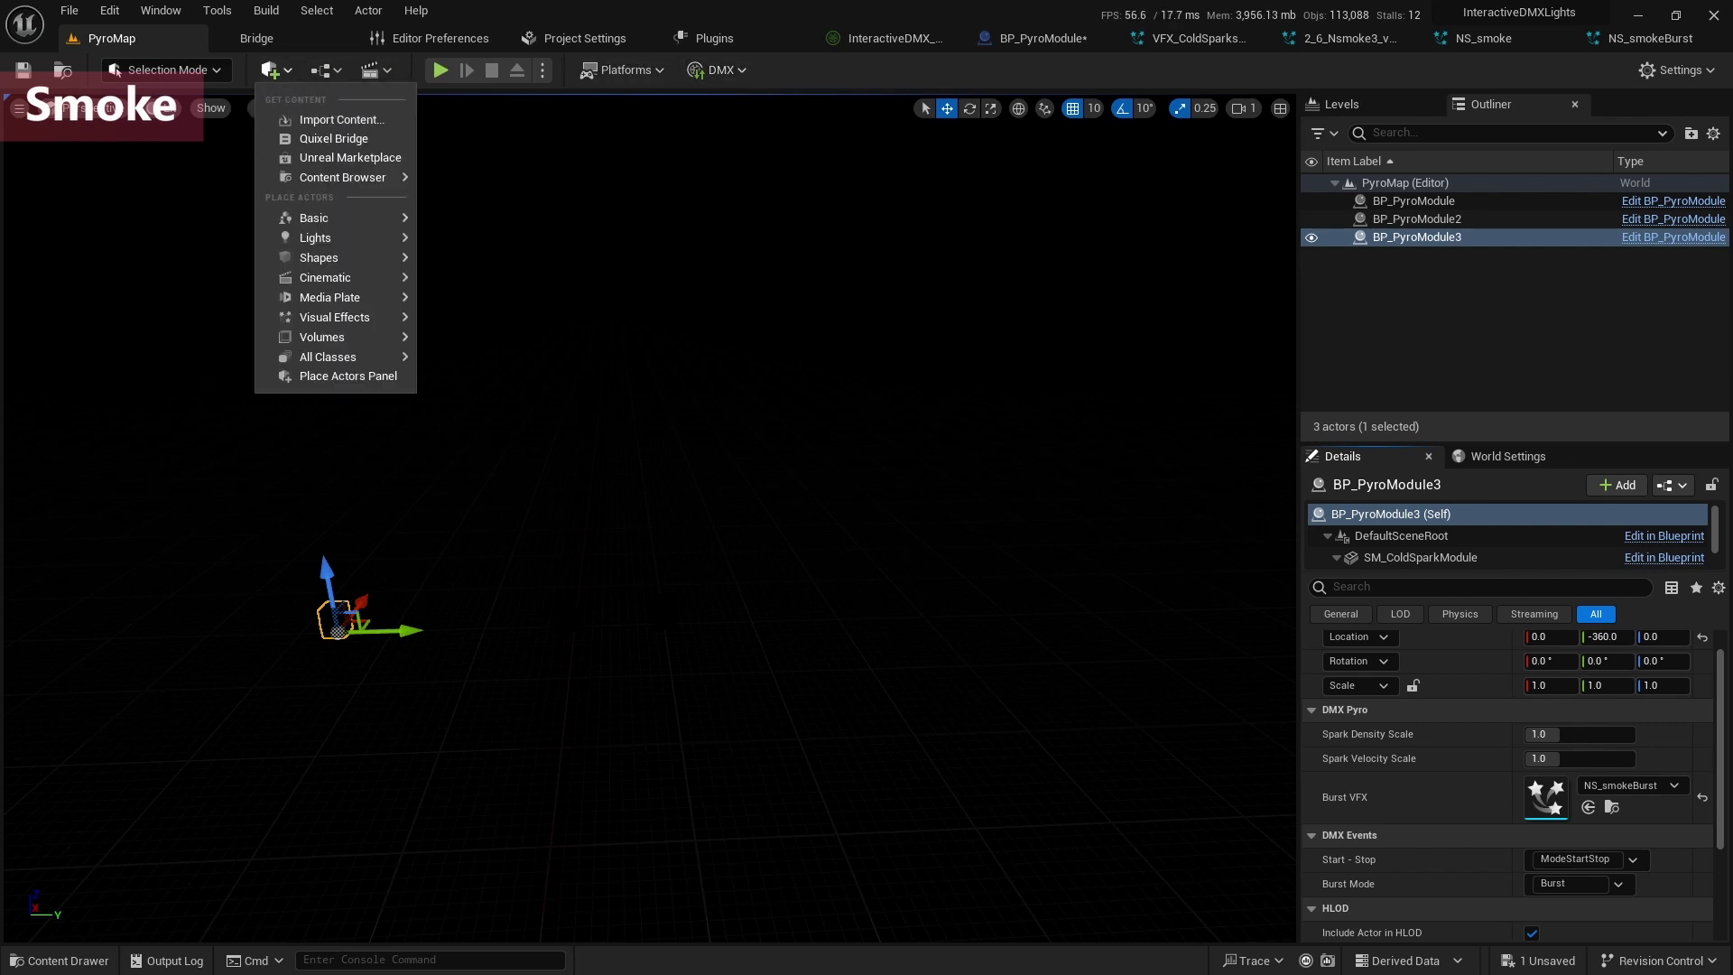
{"action": "mouse_move", "coordinate": [325, 237]}
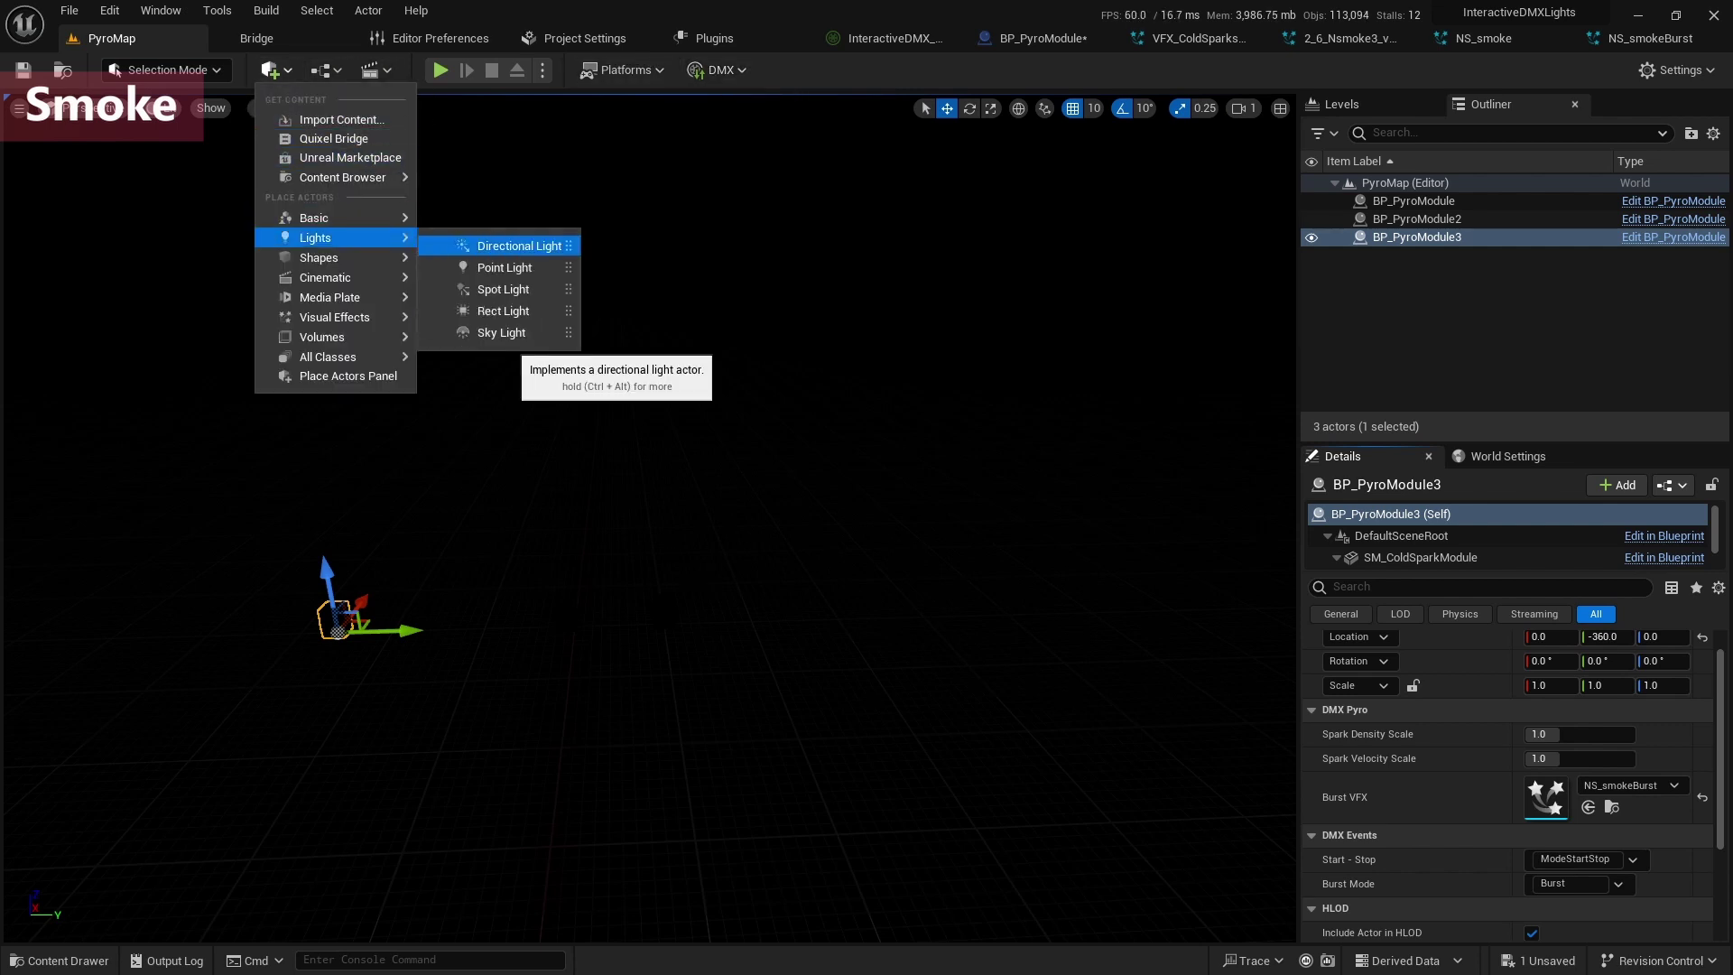
{"action": "left_click", "coordinate": [519, 246]}
{"action": "right_click_drag", "start_coordinate": [687, 551], "coordinate": [603, 546]}
{"action": "left_click_drag", "start_coordinate": [603, 544], "coordinate": [669, 817]}
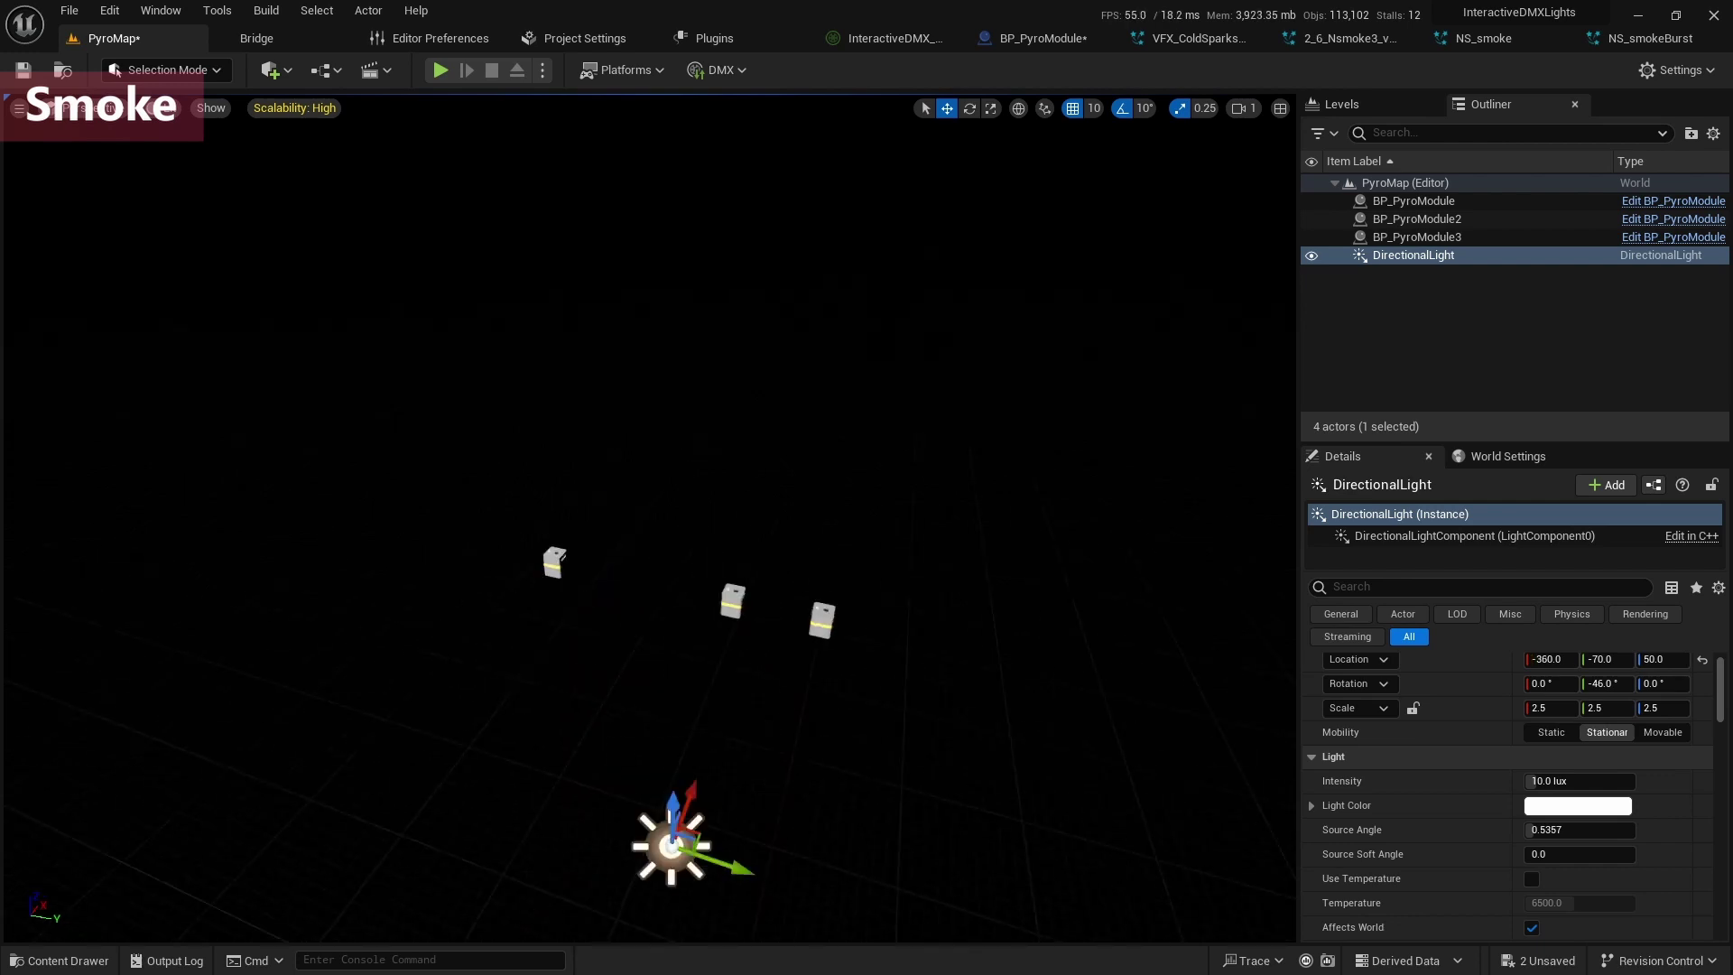
Test the three pyro modules from the DMX Control Console by sending DMX, raising ModeStar to 255, triggering Burst and resetting both faders.
{"action": "right_click_drag", "start_coordinate": [669, 817], "coordinate": [758, 785]}
{"action": "left_click", "coordinate": [718, 70]}
{"action": "left_click", "coordinate": [780, 165]}
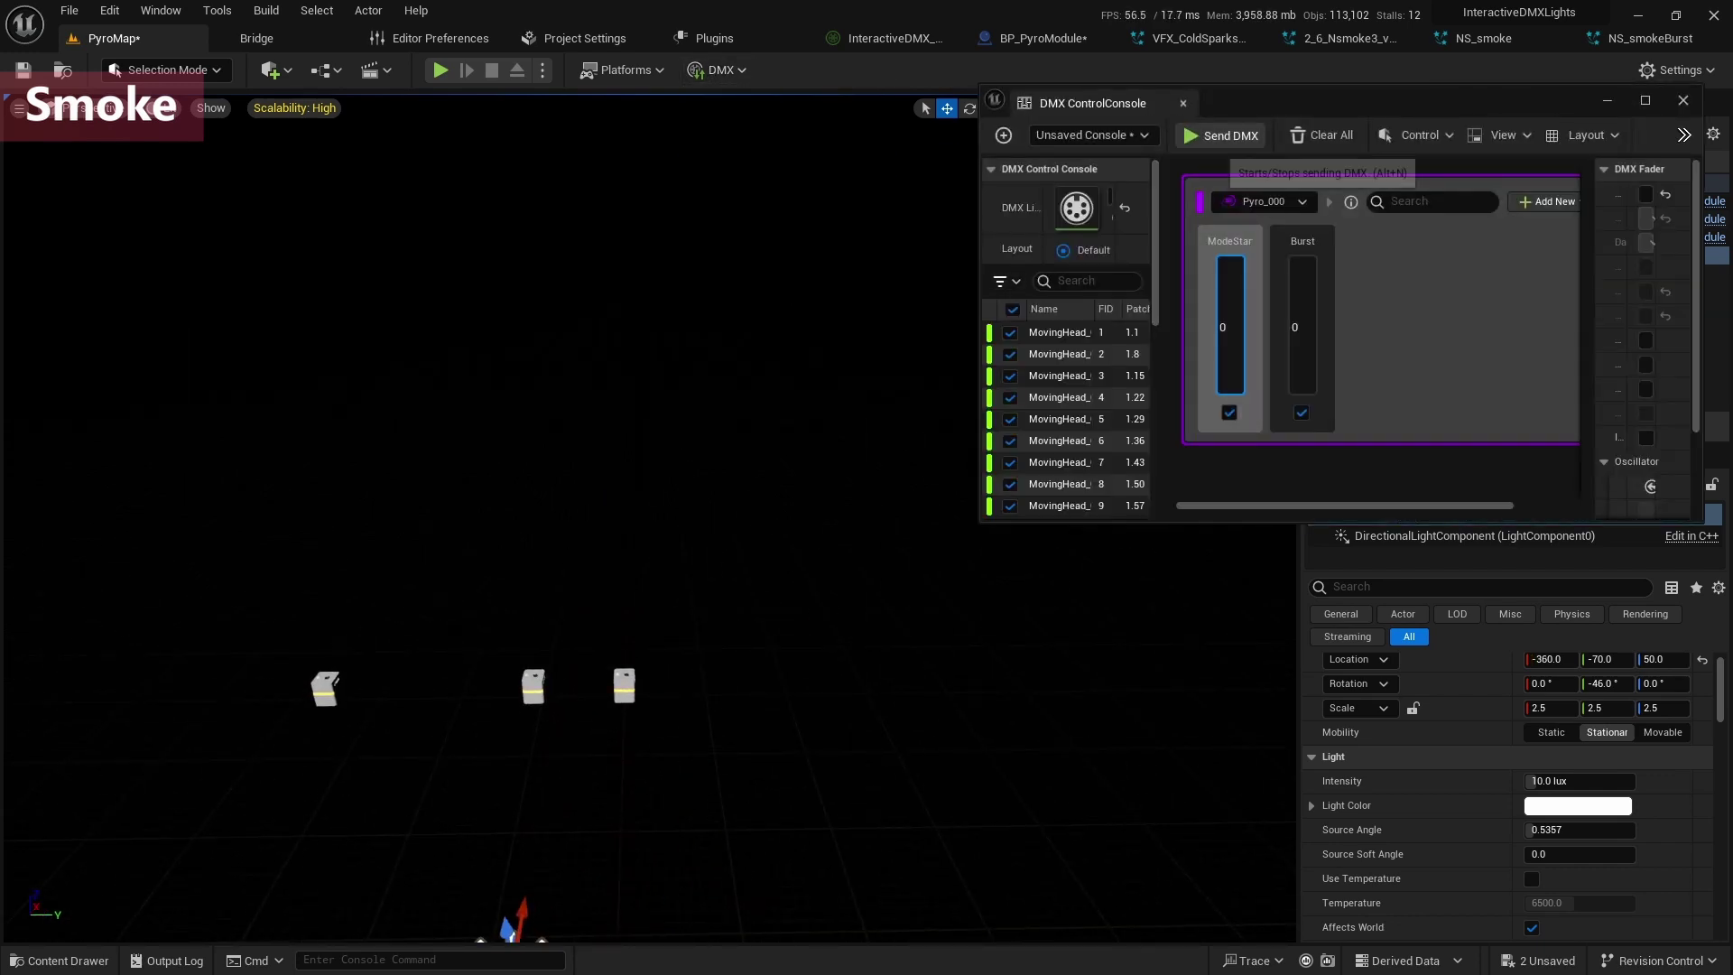
{"action": "left_click", "coordinate": [1221, 138]}
{"action": "left_click_drag", "start_coordinate": [1230, 384], "coordinate": [1230, 259]}
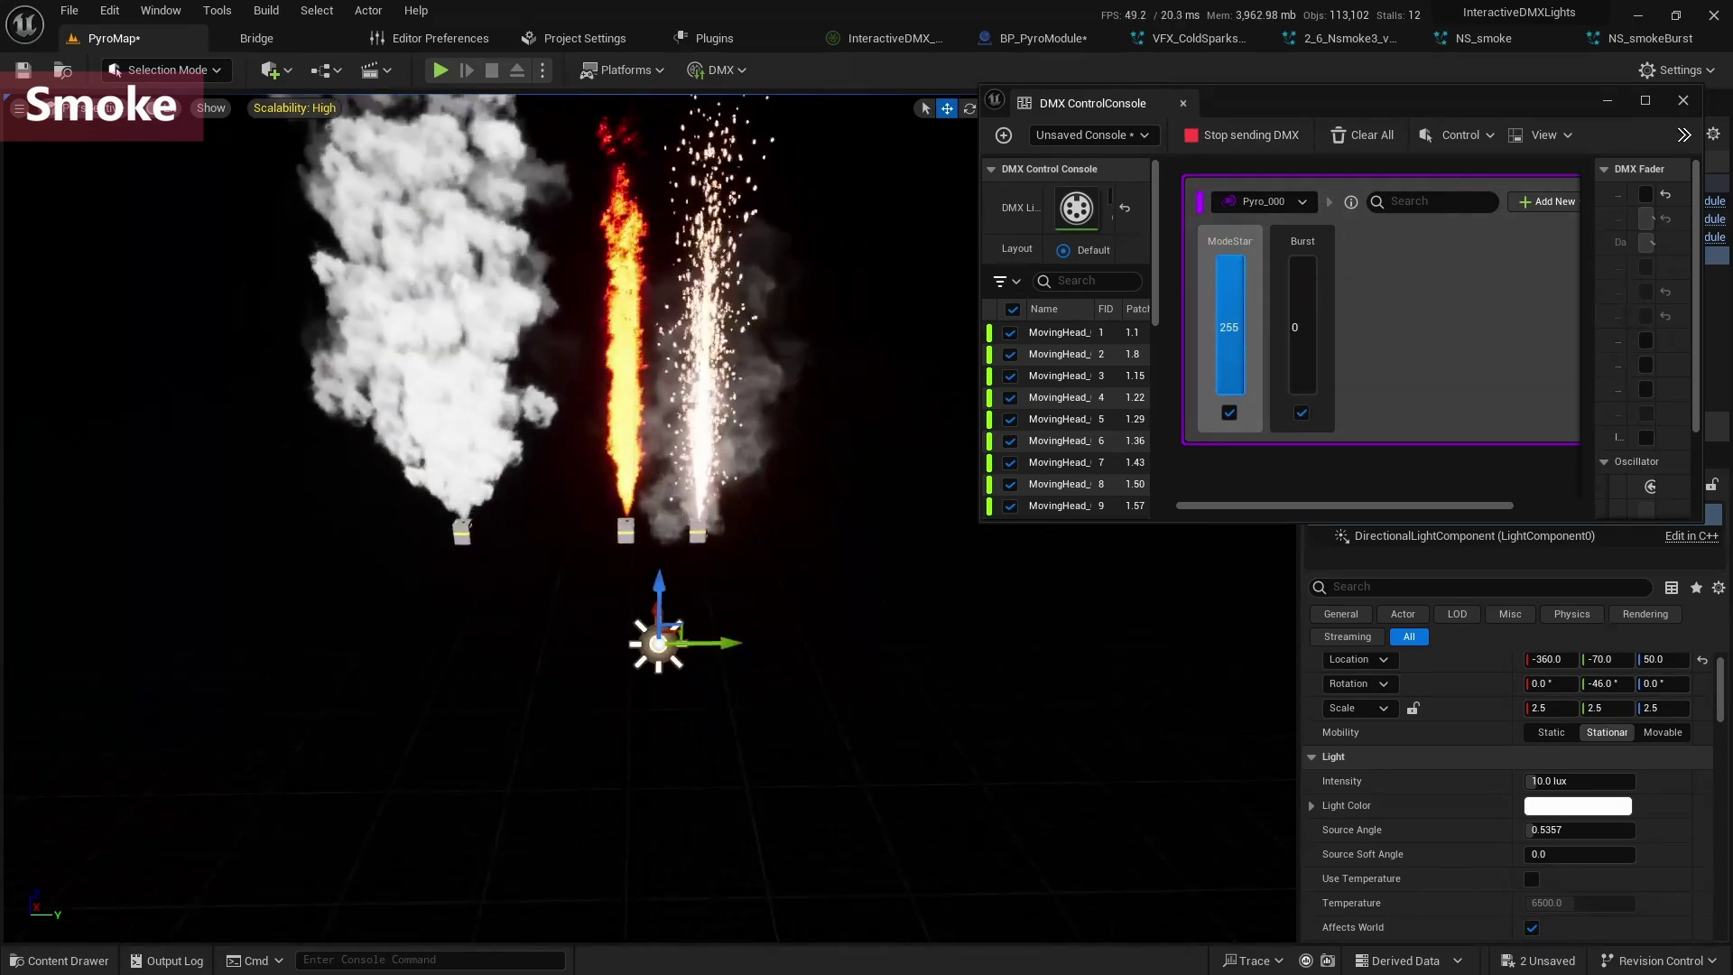
{"action": "scroll", "coordinate": [650, 519], "scroll_direction": "down", "scroll_amount": 1}
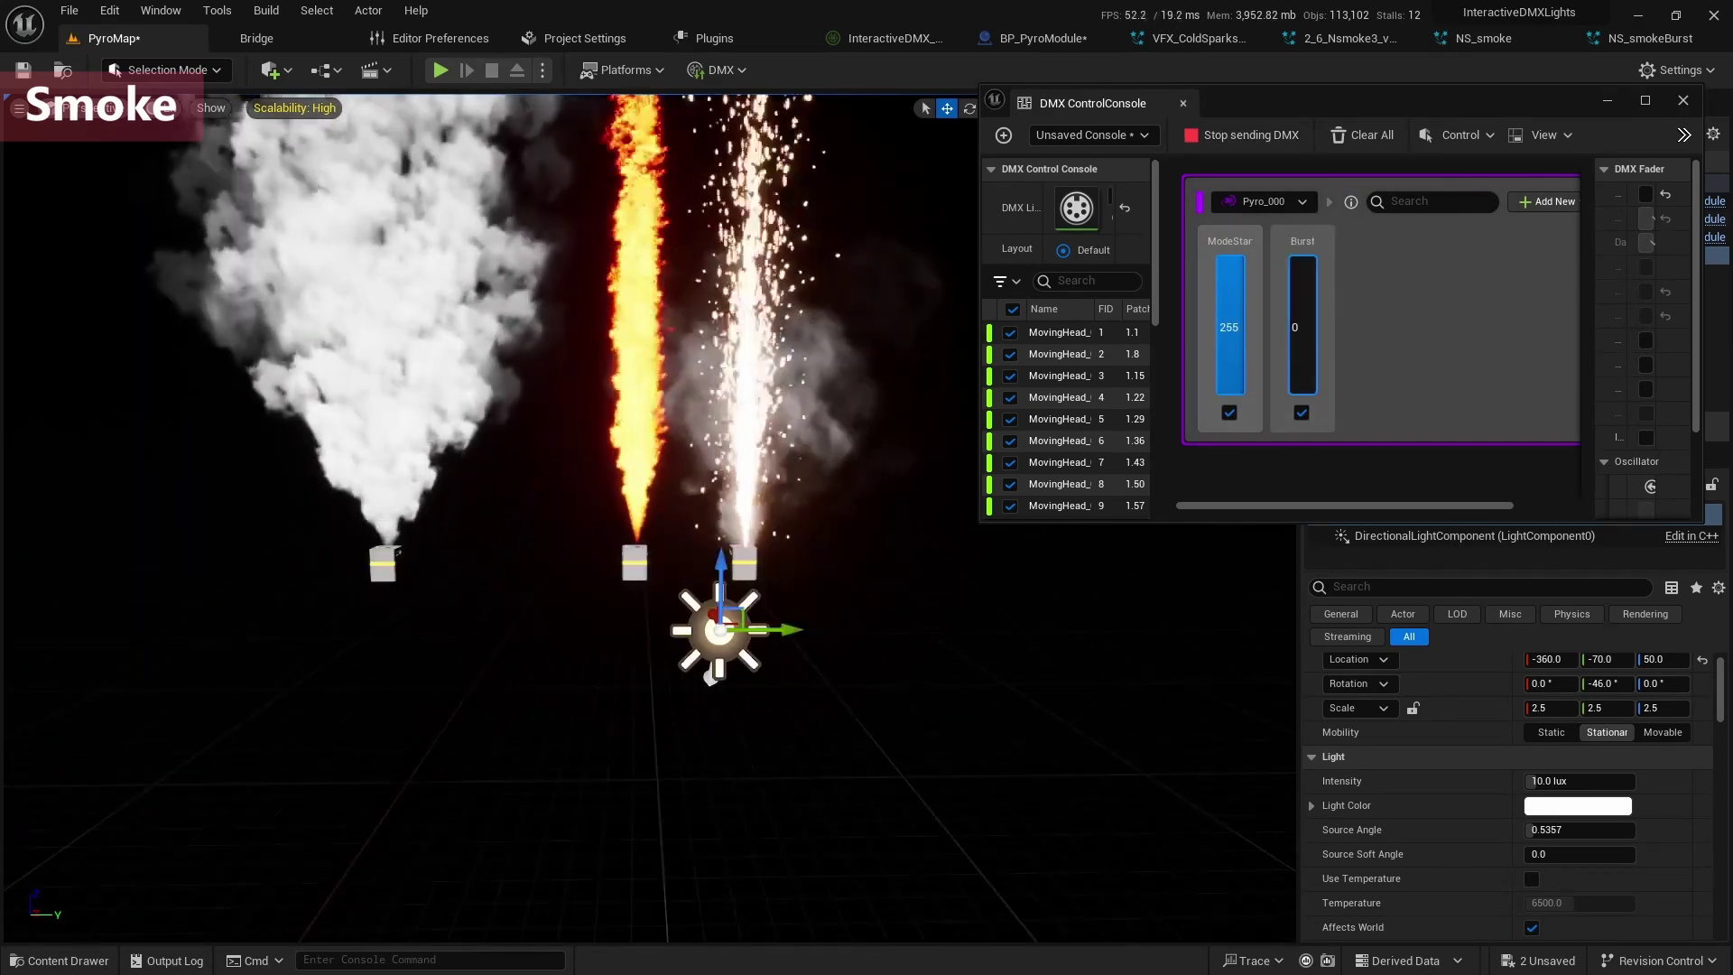
{"action": "left_click_drag", "start_coordinate": [1302, 383], "coordinate": [1302, 259]}
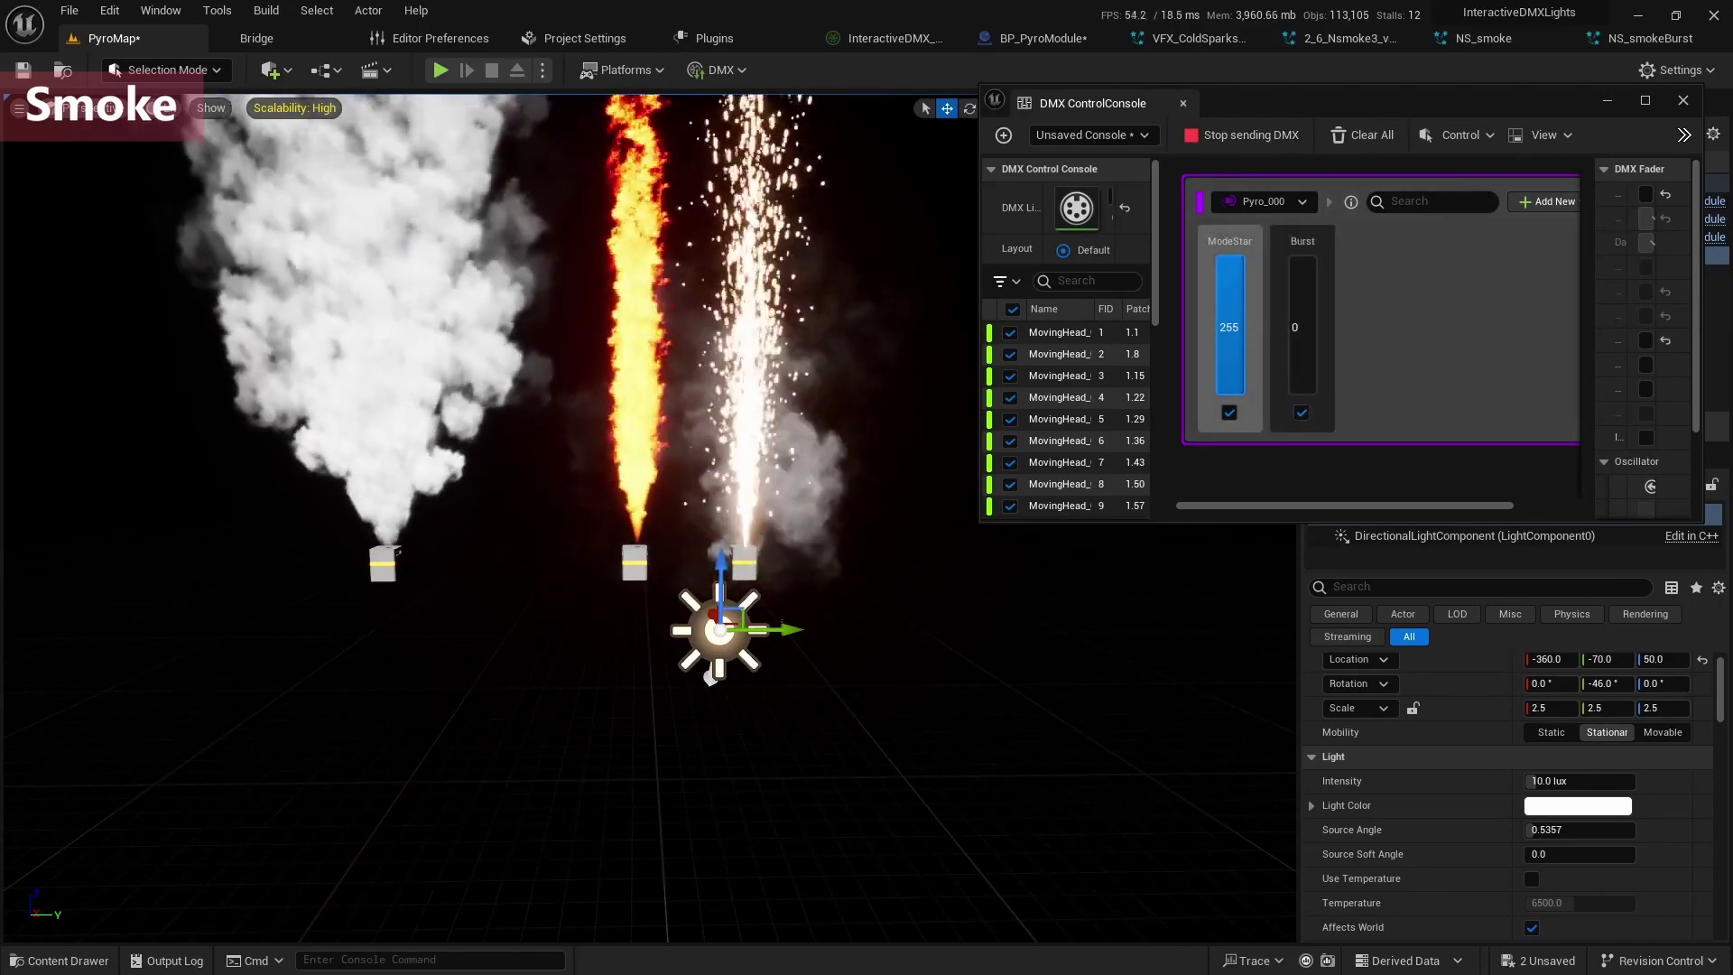
{"action": "left_click_drag", "start_coordinate": [1229, 271], "coordinate": [1306, 393]}
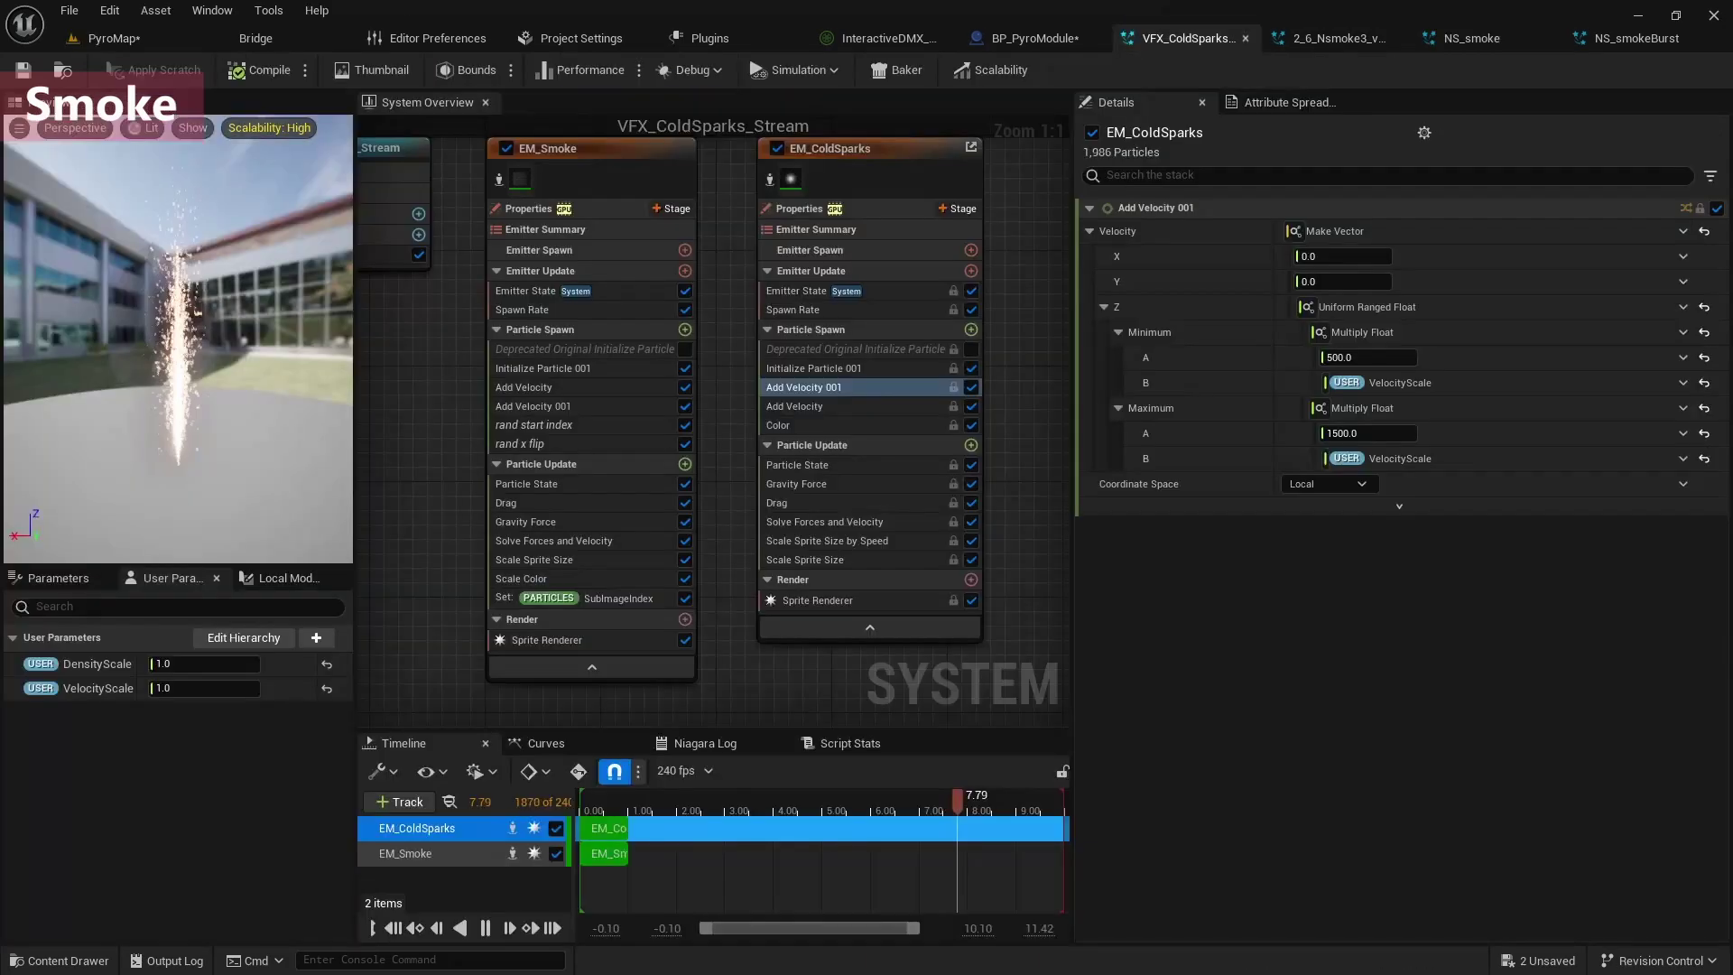
Set the Add Velocity X and Y range of NS_smoke to -10 minimum and 10 maximum, and compile and save the system.
{"action": "type", "text": "-10"}
{"action": "key", "text": "Return"}
{"action": "left_click", "coordinate": [1262, 313]}
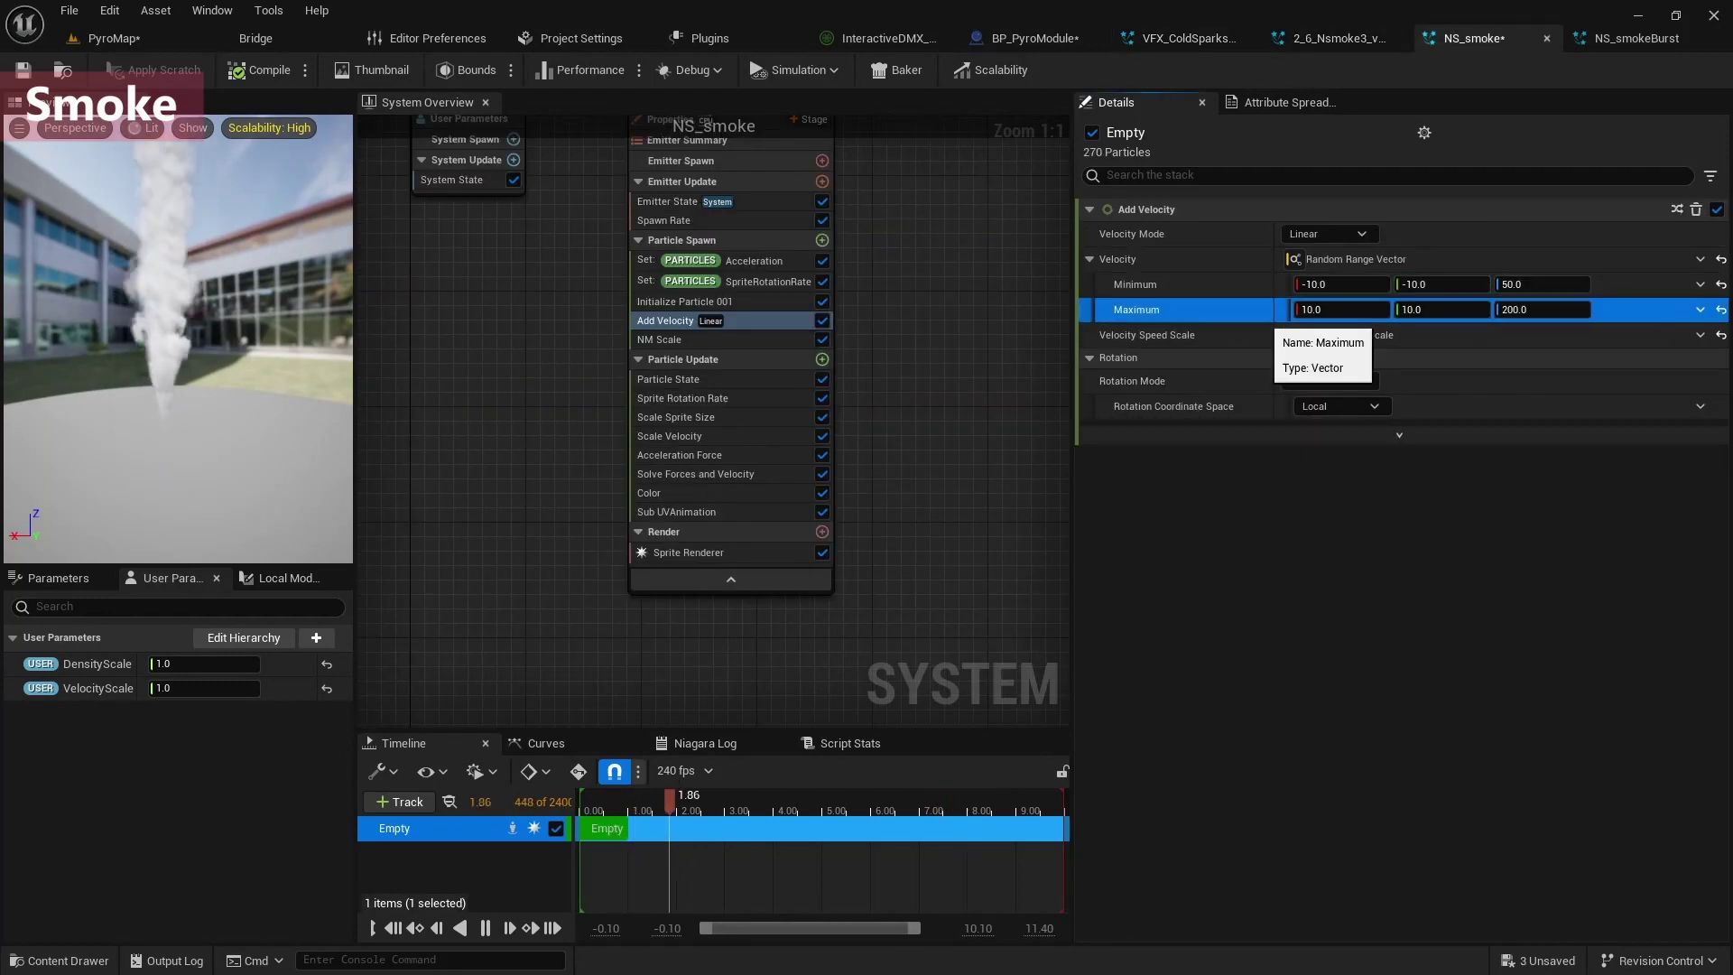
{"action": "left_click", "coordinate": [261, 70]}
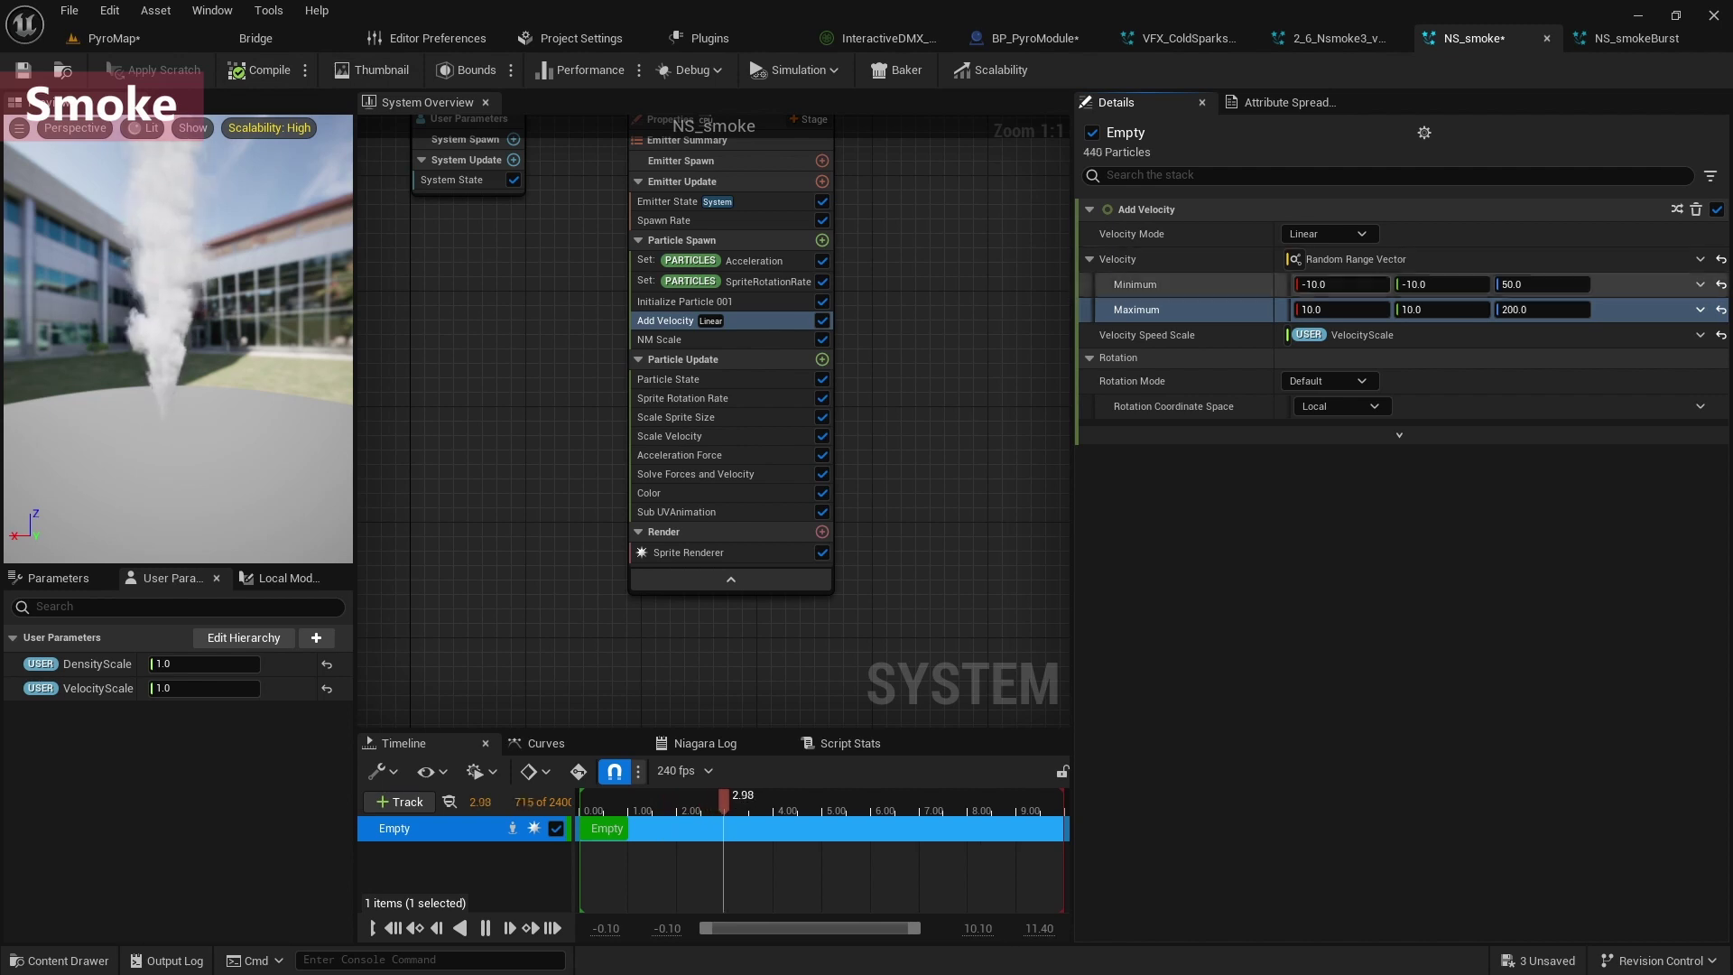
{"action": "left_click", "coordinate": [23, 71]}
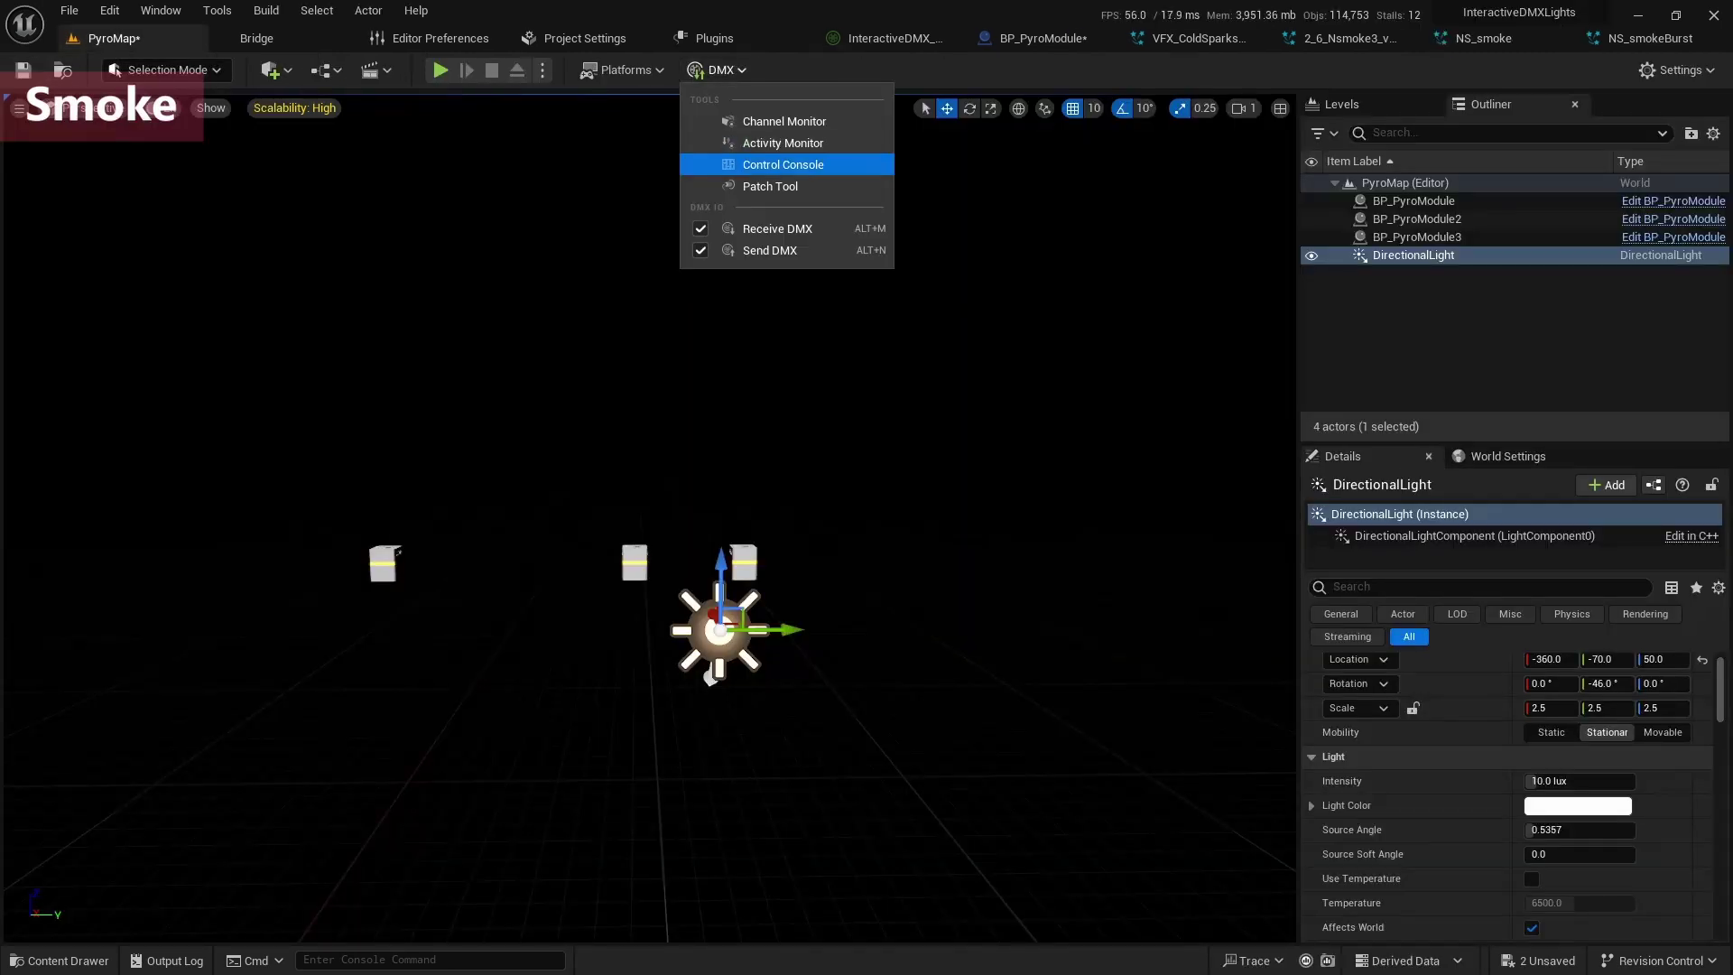
Retest the narrowed smoke stream by raising ModeStar in the DMX Control Console, returning it to 0 and stopping the DMX output.
{"action": "left_click", "coordinate": [785, 163]}
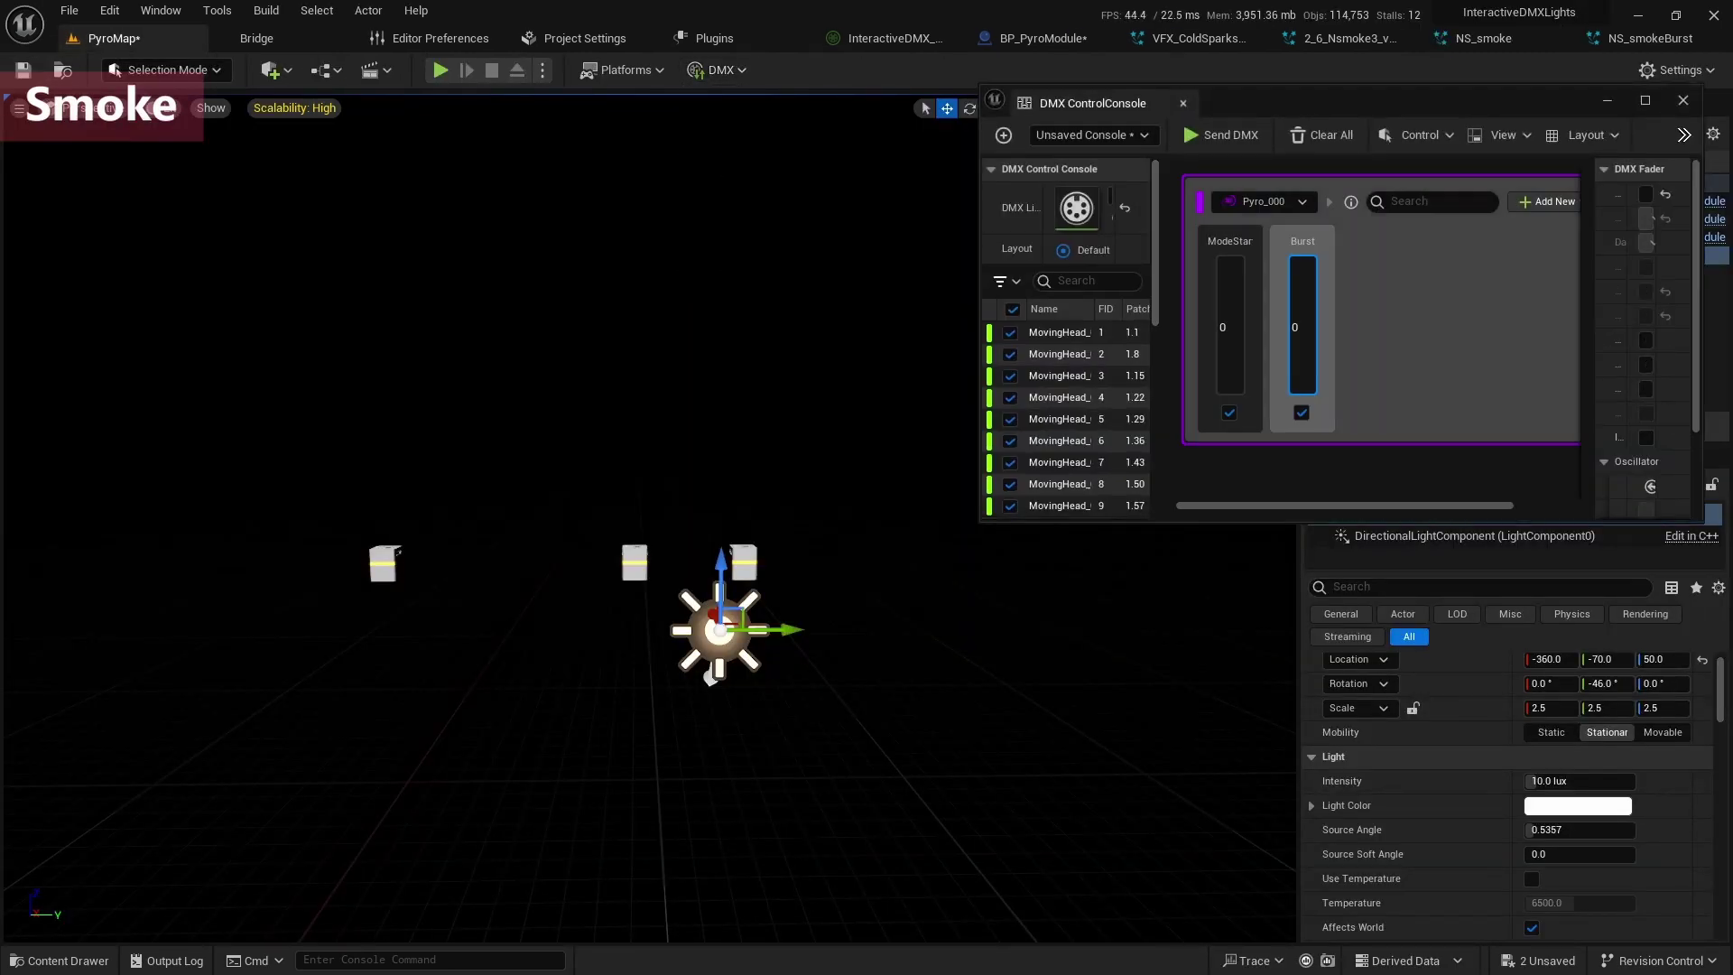
{"action": "left_click_drag", "start_coordinate": [1231, 393], "coordinate": [1239, 316]}
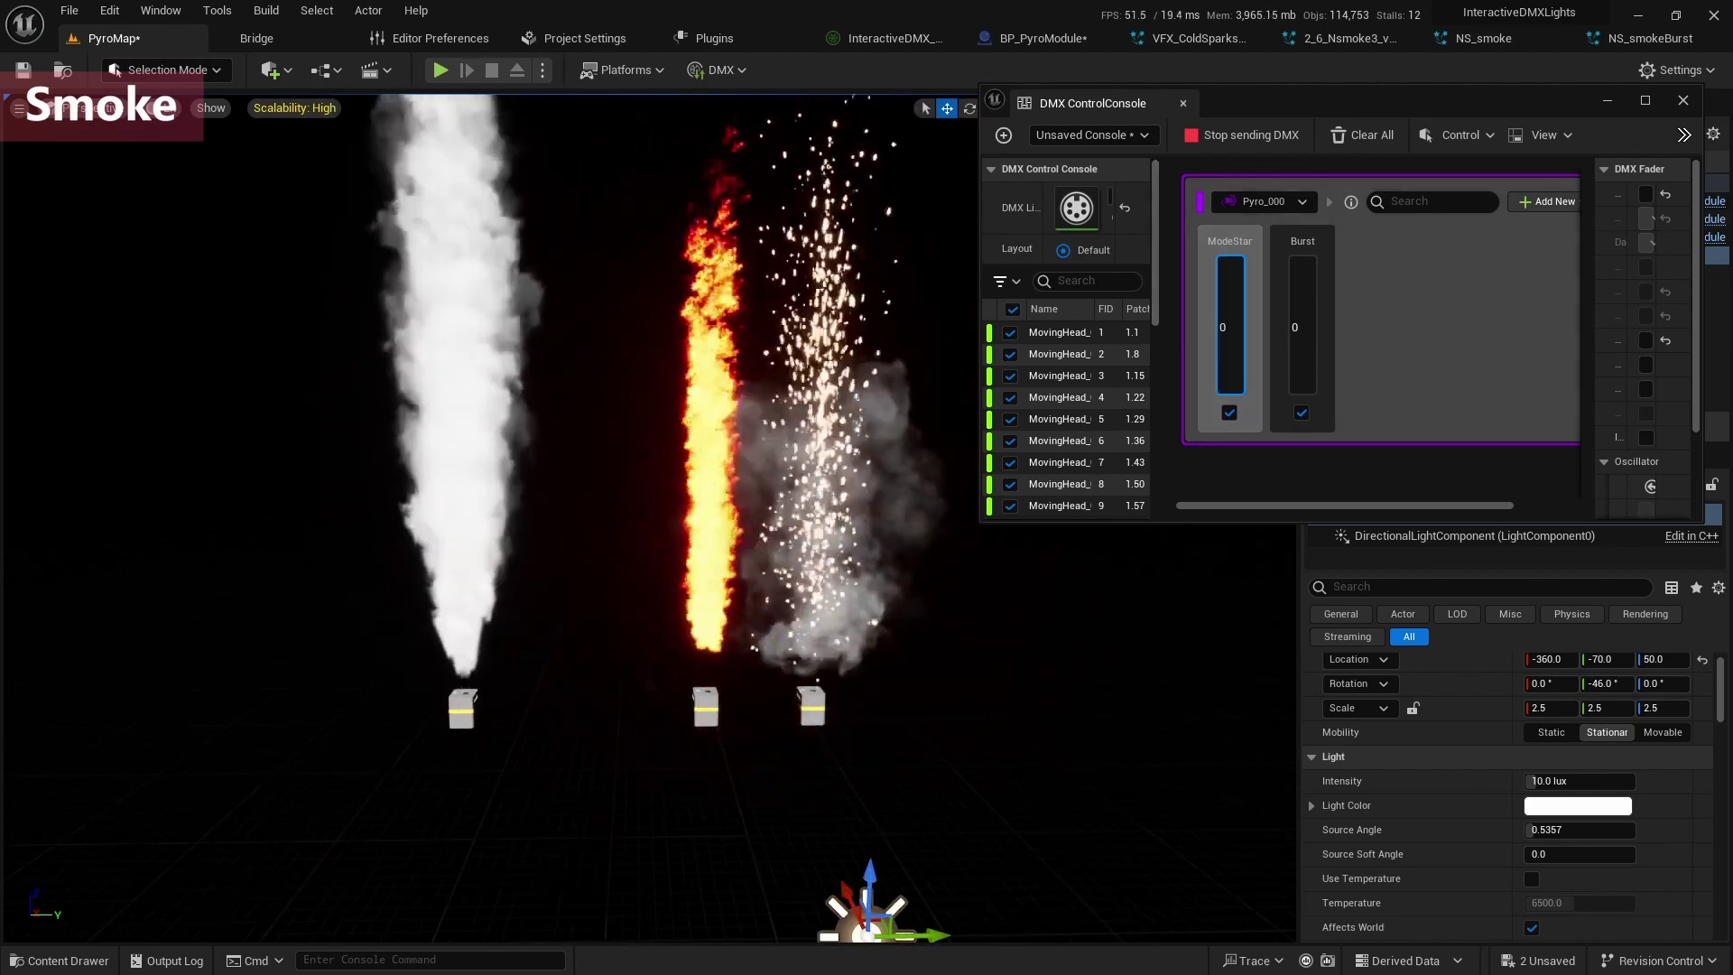
{"action": "left_click", "coordinate": [1246, 134]}
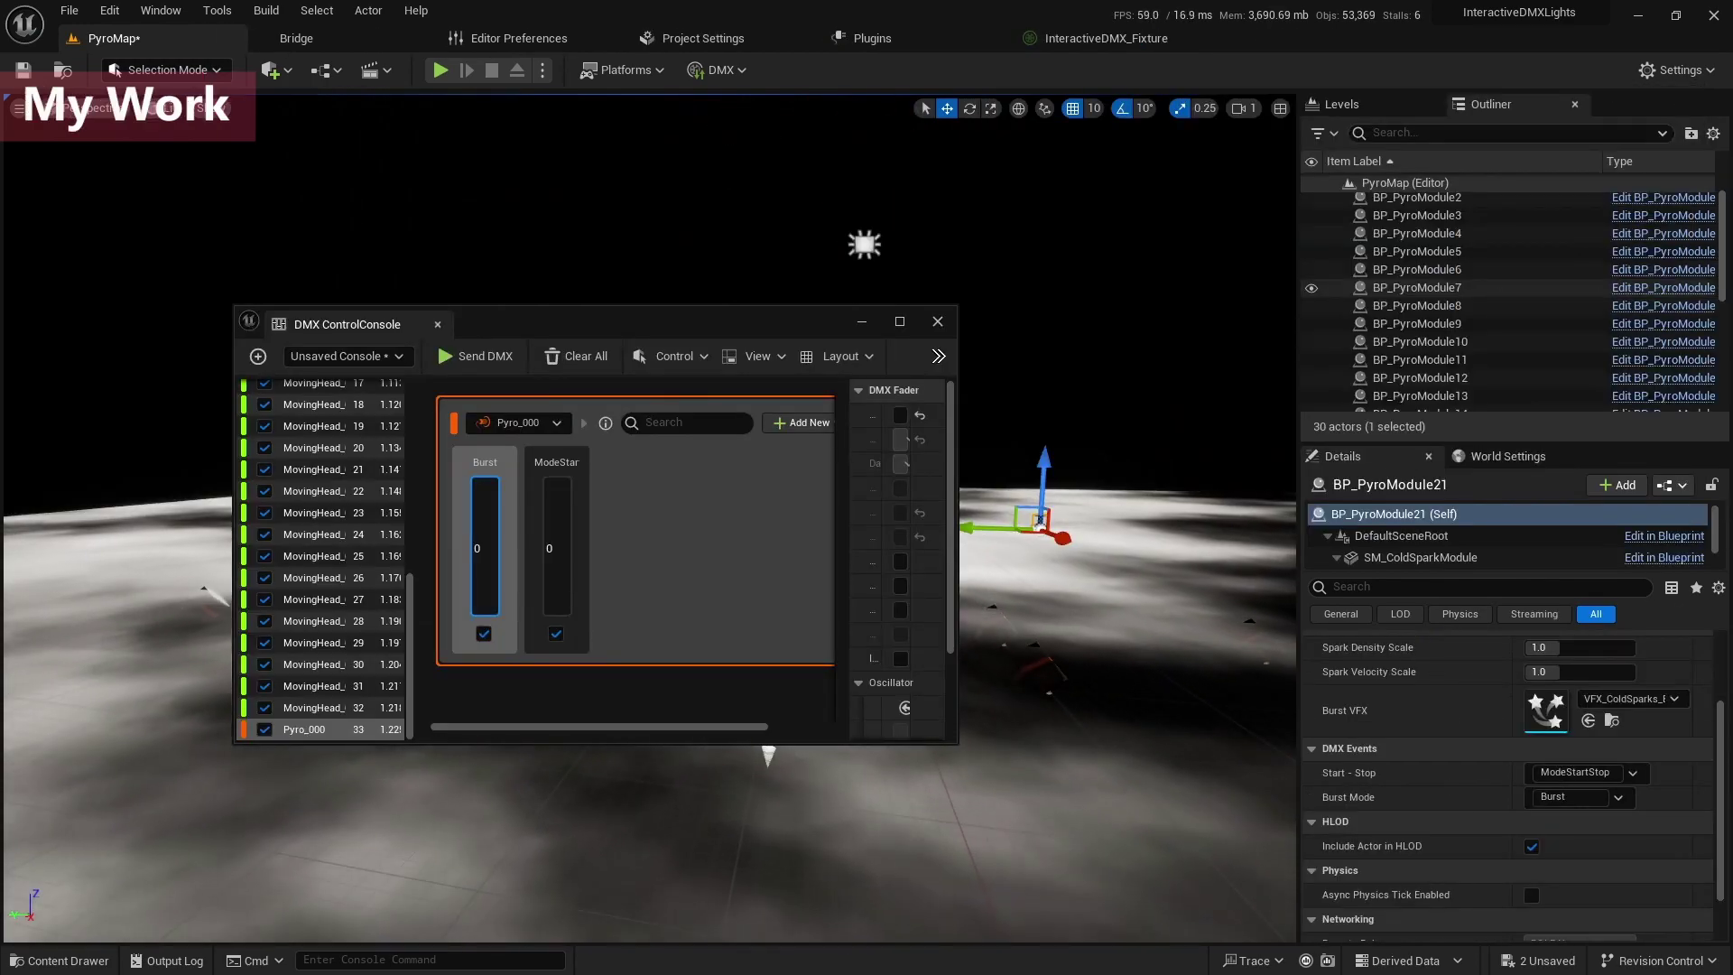
Run the pyro modules in the larger PyroMap scene by sending DMX with Pyro_000's ModeStar fader at 255.
{"action": "scroll", "coordinate": [1487, 283], "scroll_direction": "up", "scroll_amount": 1}
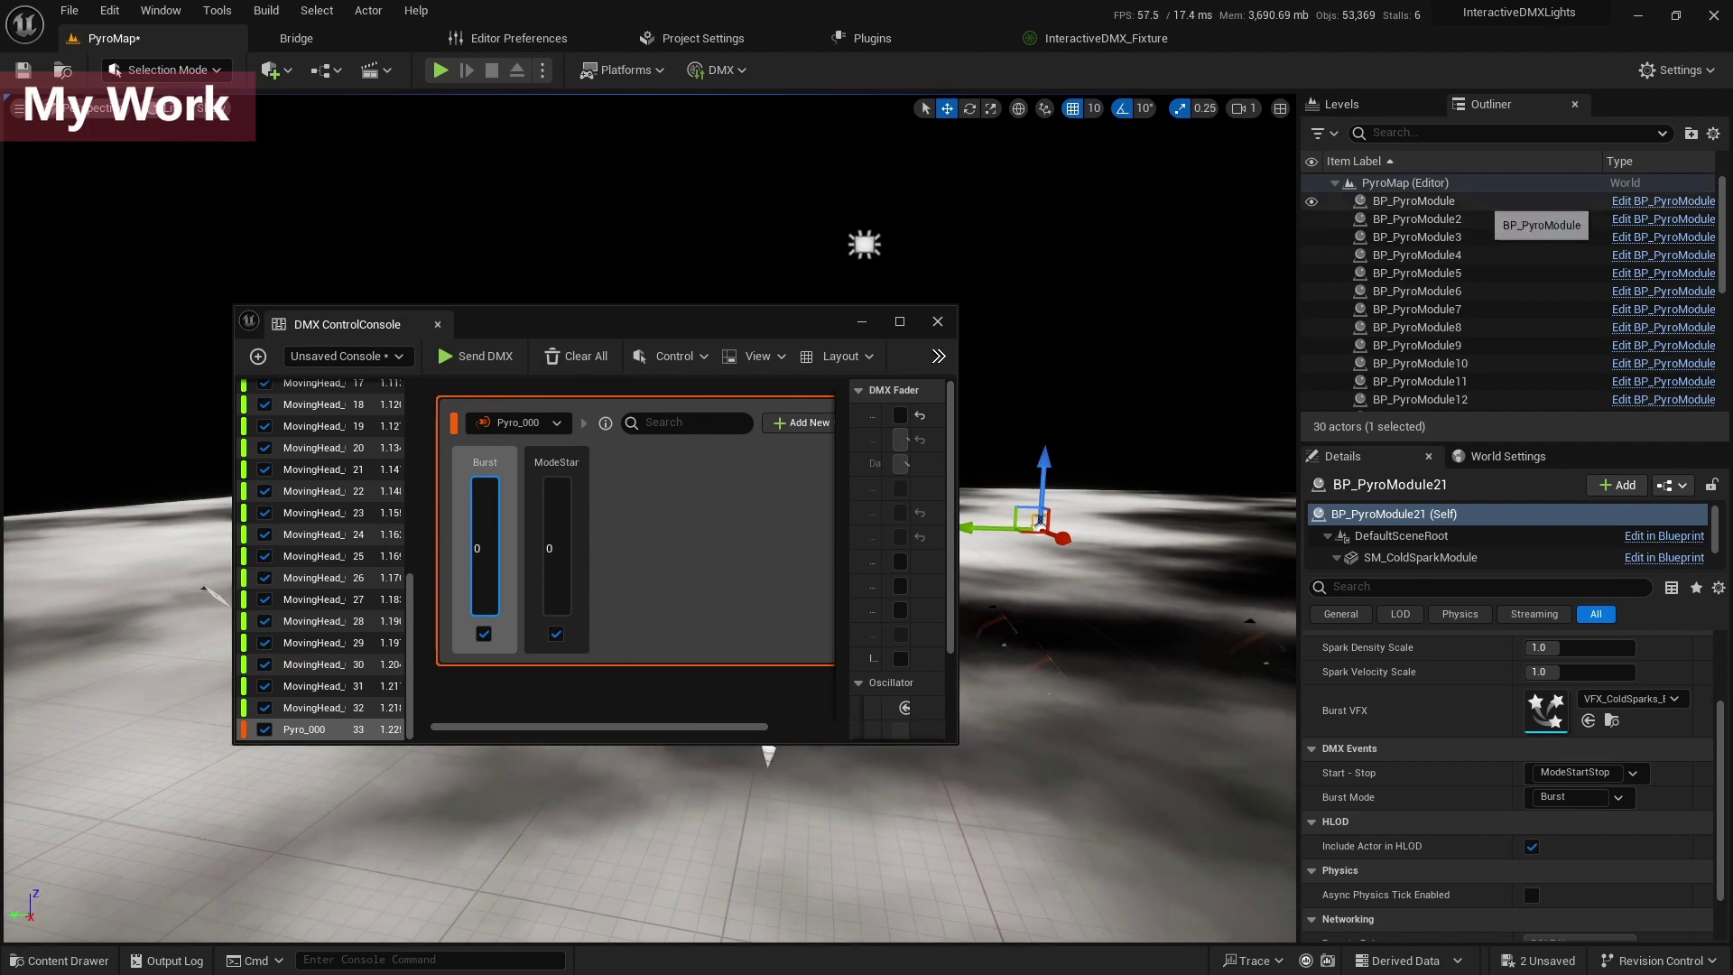
{"action": "left_click", "coordinate": [1414, 201]}
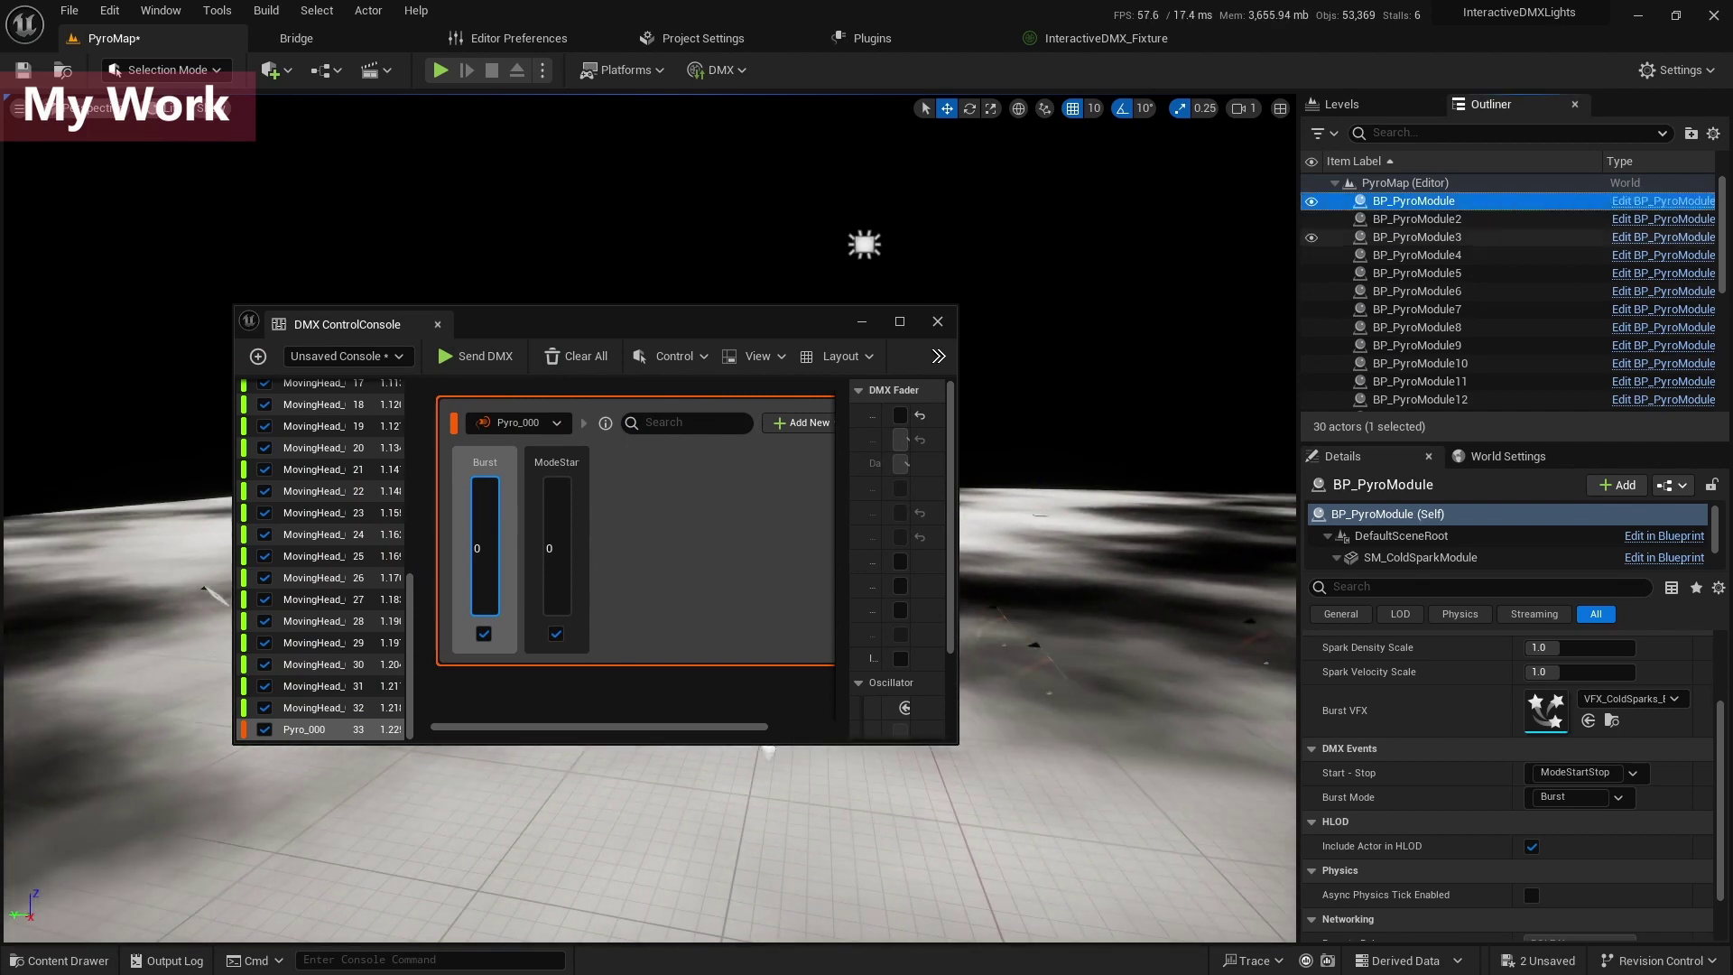
{"action": "left_click", "coordinate": [1416, 237]}
{"action": "scroll", "coordinate": [1127, 542], "scroll_direction": "down", "scroll_amount": 3}
{"action": "left_click_drag", "start_coordinate": [560, 324], "coordinate": [1268, 372]}
{"action": "left_click", "coordinate": [1206, 404]}
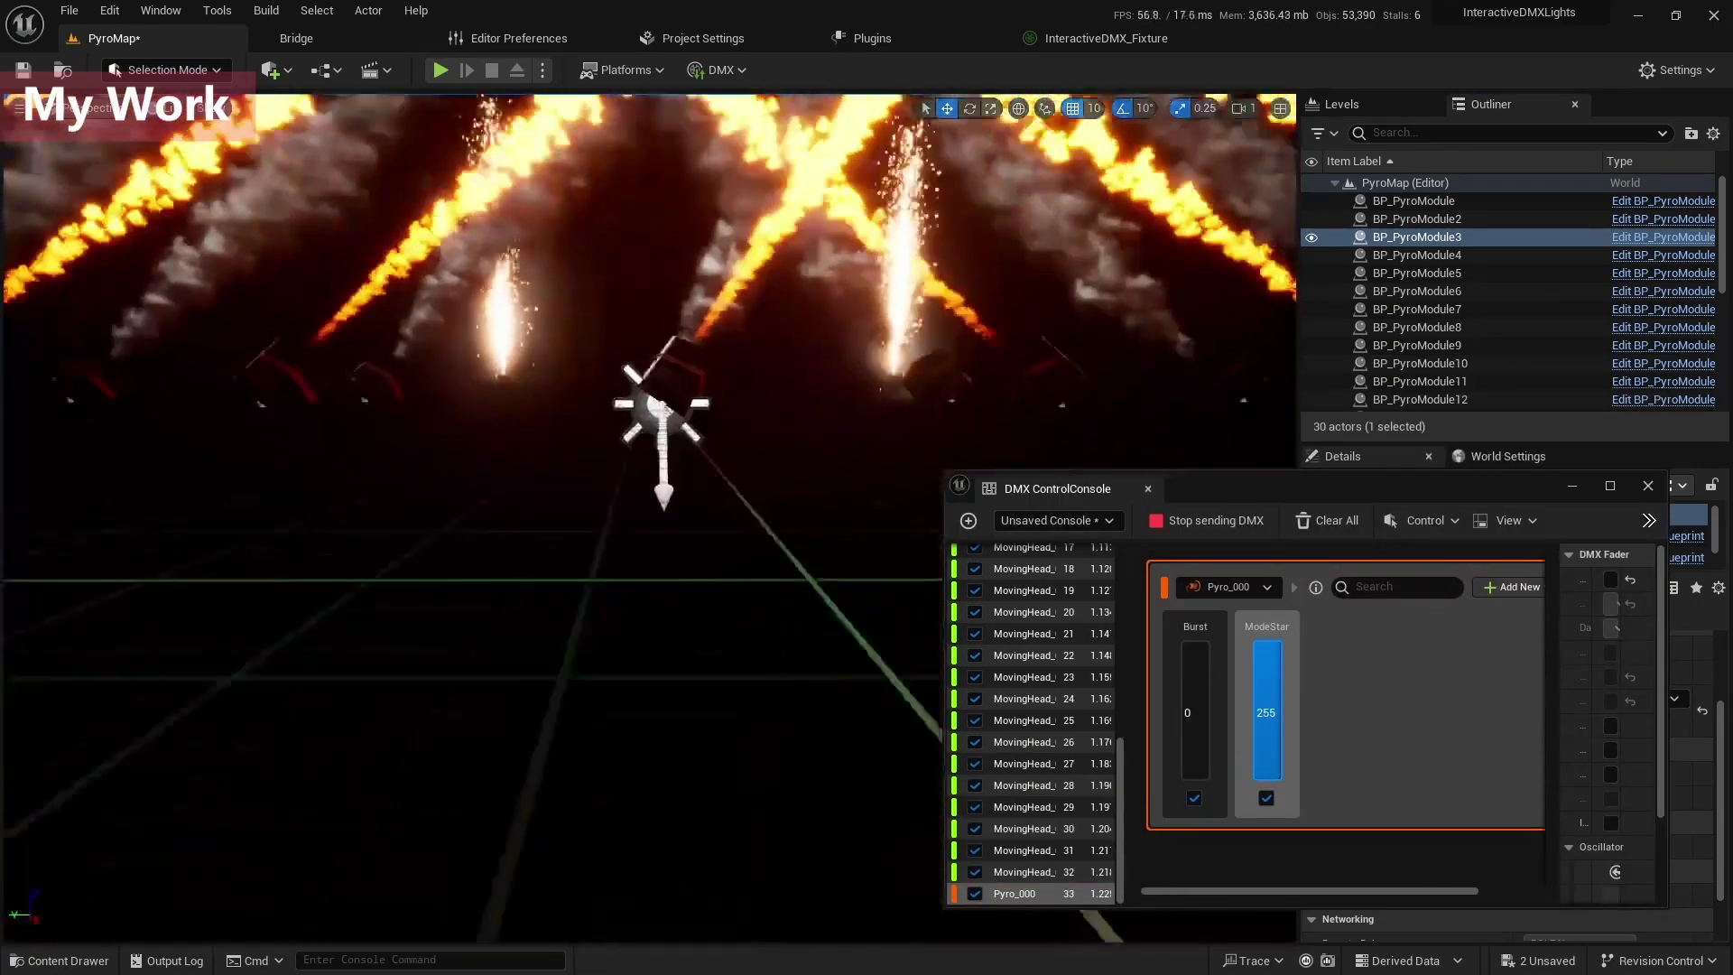
Examine the angled flame modules and the two cold spark modules in the running show from several viewpoints.
{"action": "left_click", "coordinate": [1417, 254]}
{"action": "right_click_drag", "start_coordinate": [650, 518], "coordinate": [656, 451]}
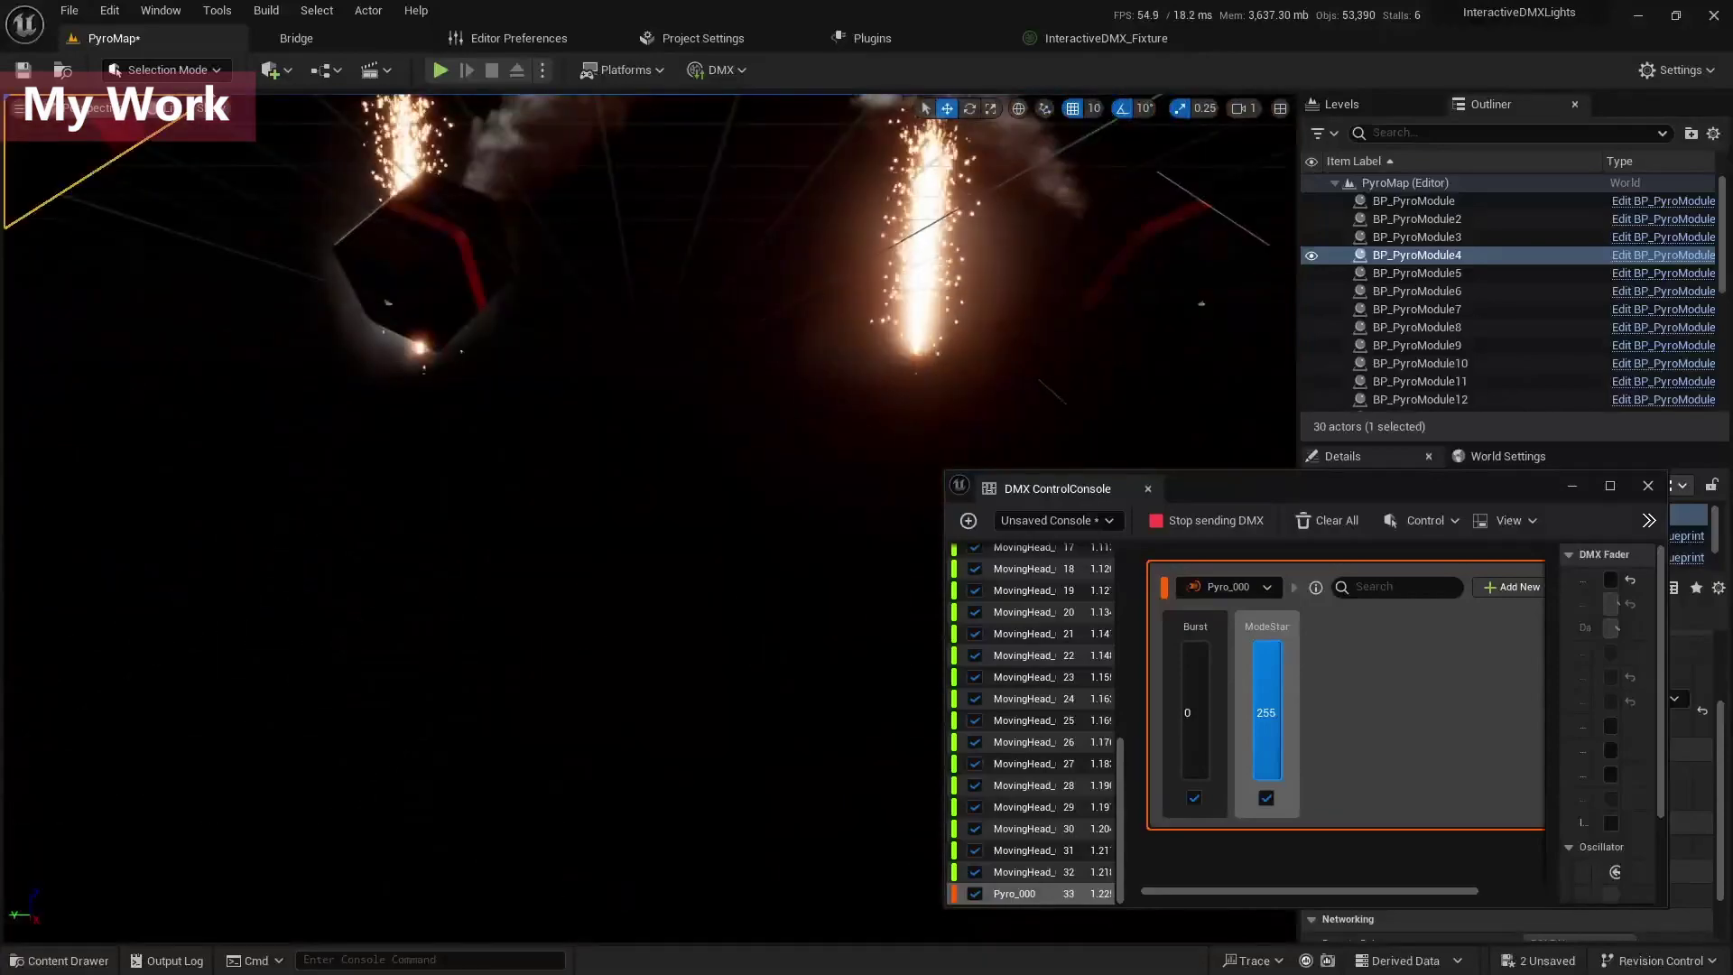
{"action": "left_click", "coordinate": [388, 303]}
{"action": "mouse_move", "coordinate": [388, 303]}
{"action": "right_mouse_down"}
{"action": "mouse_move", "coordinate": [405, 304]}
{"action": "mouse_move", "coordinate": [389, 271]}
{"action": "right_mouse_up"}
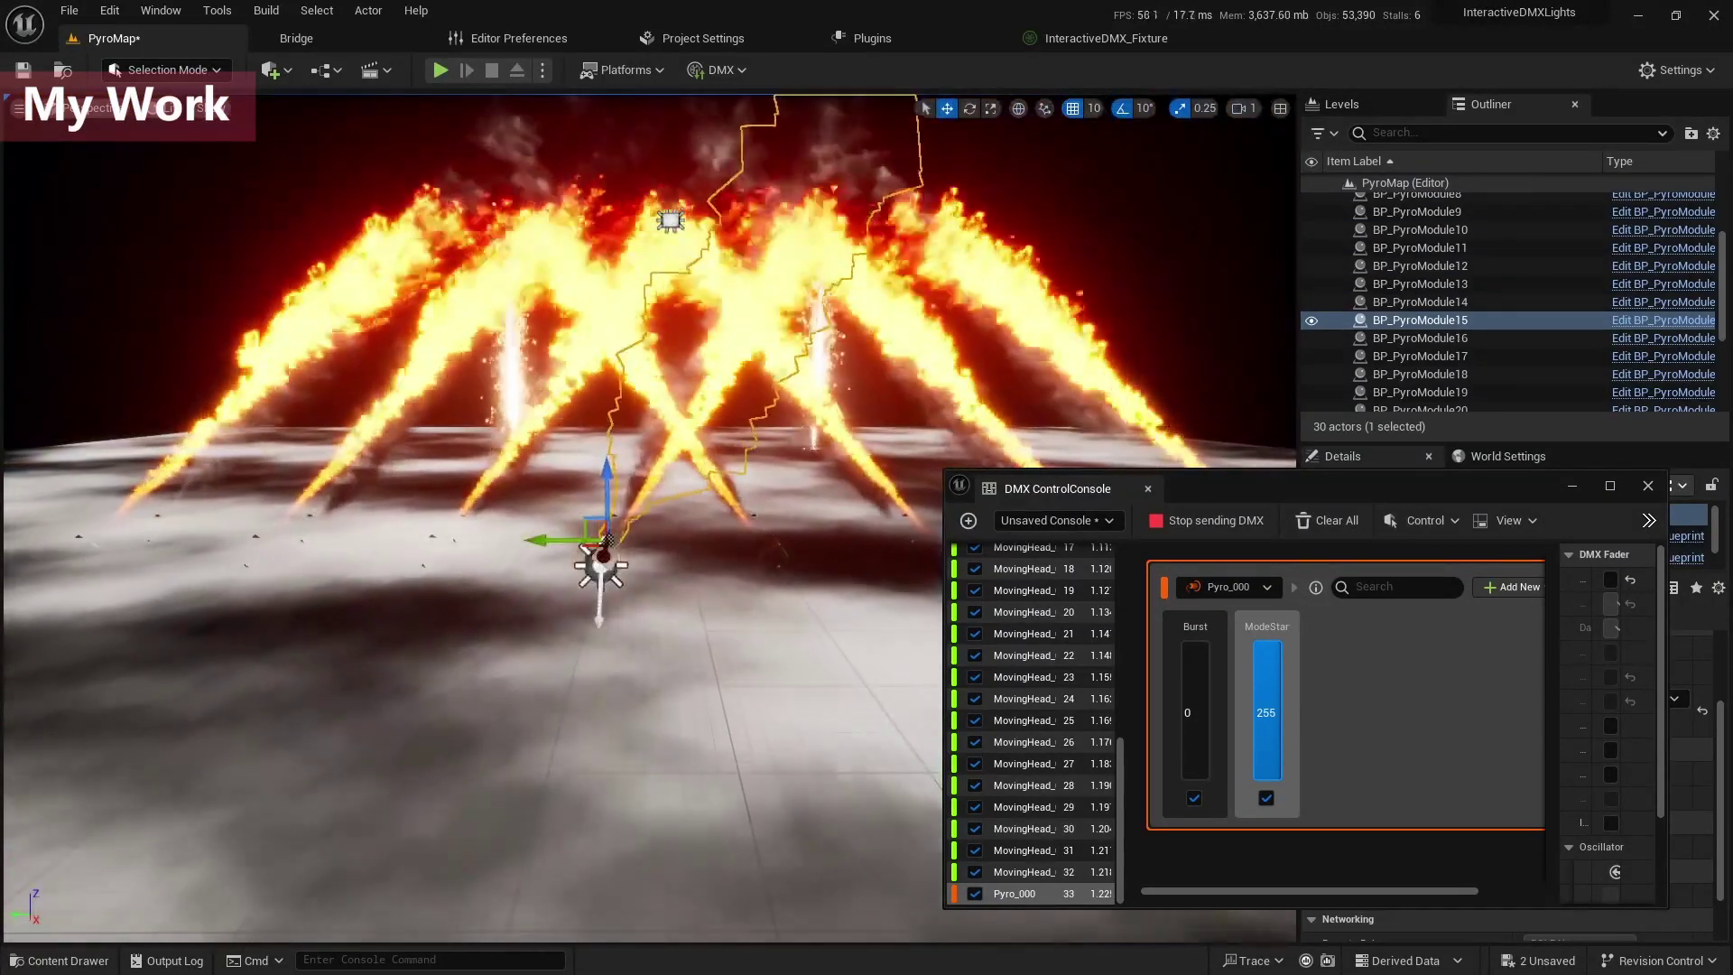
{"action": "key", "text": "w"}
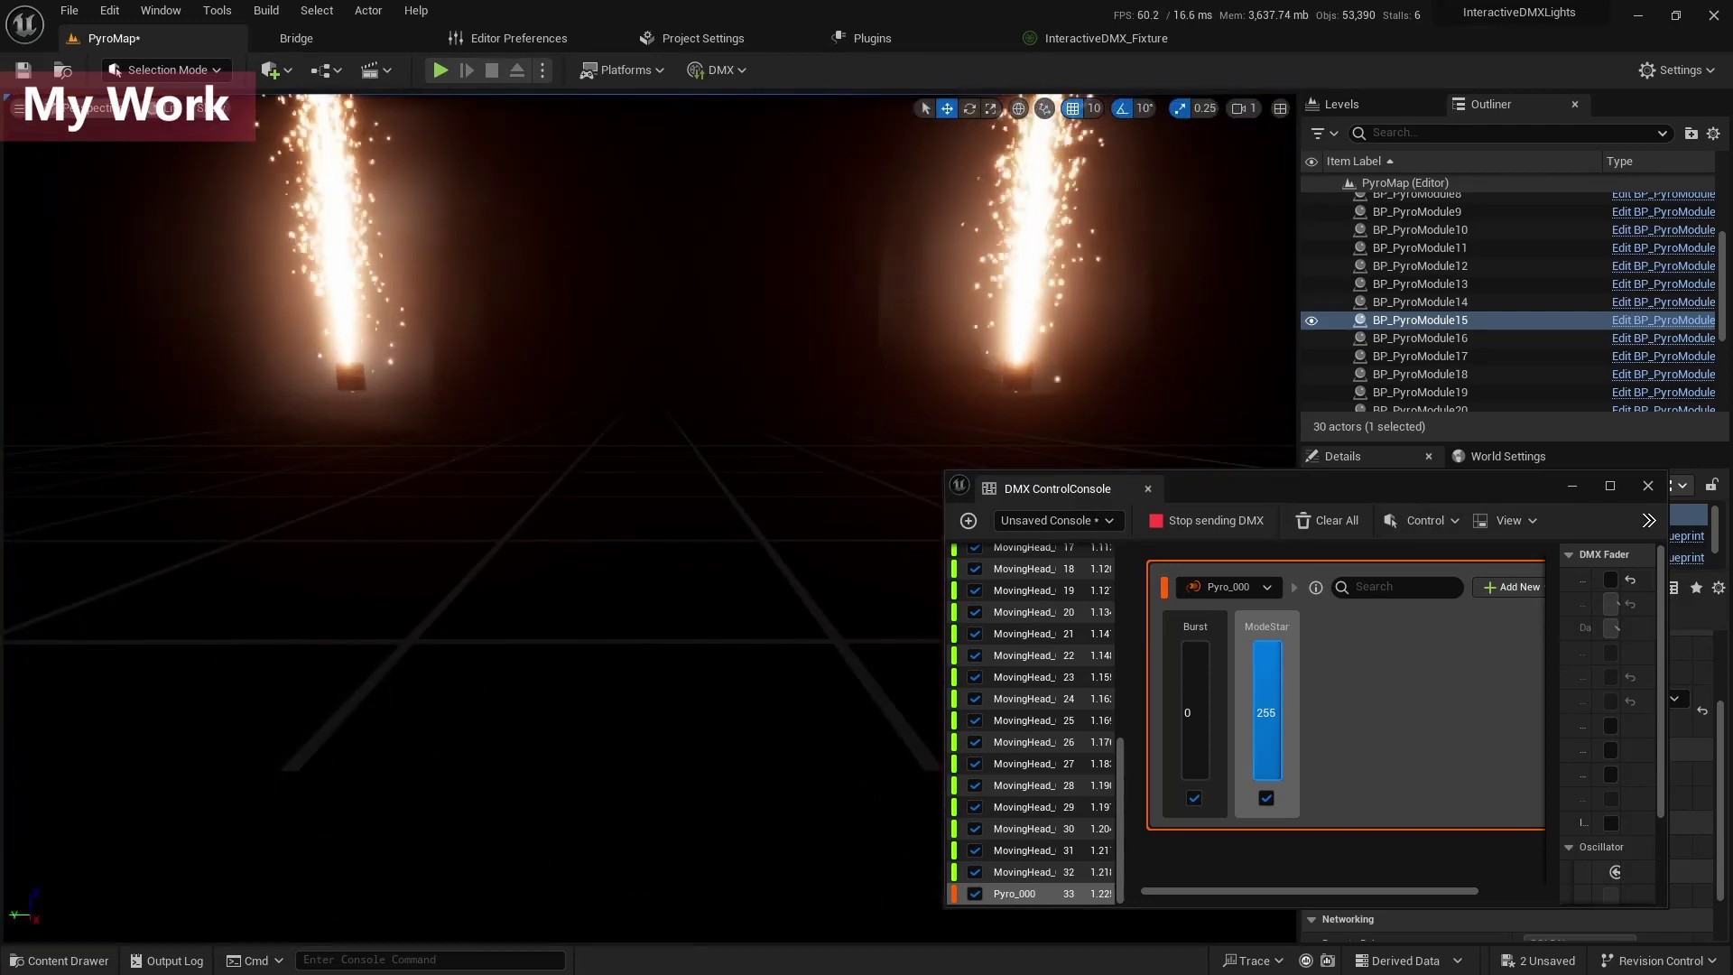
{"action": "left_click", "coordinate": [350, 378]}
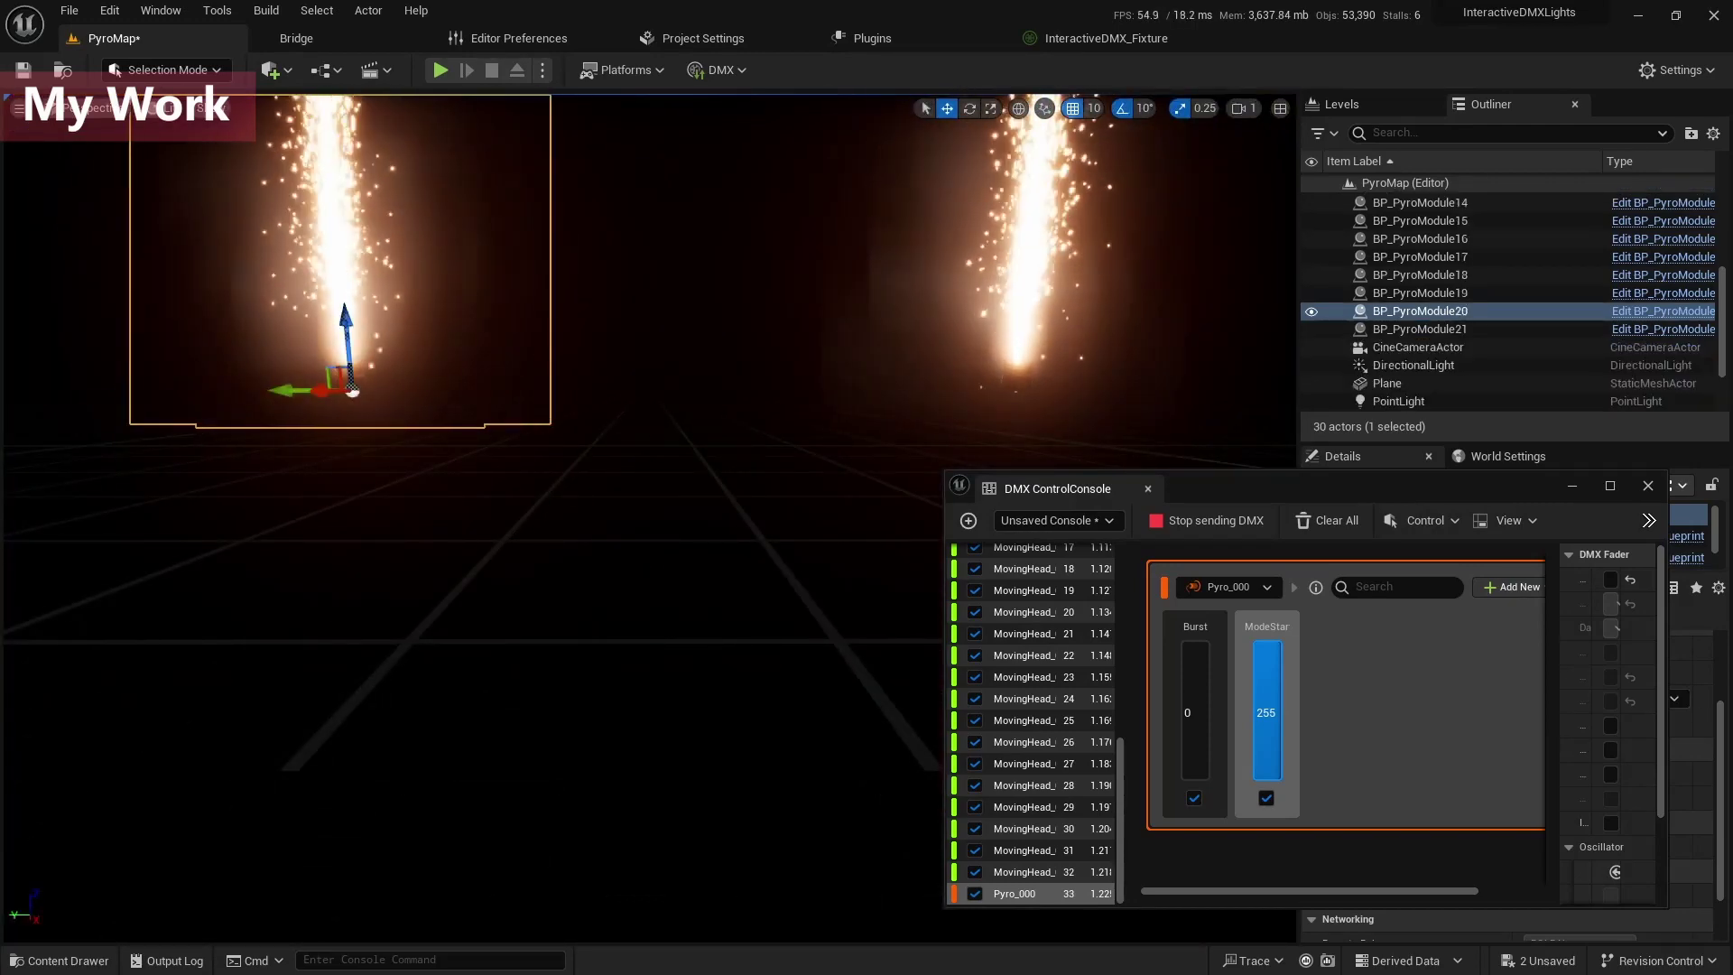
{"action": "left_click", "coordinate": [1020, 348]}
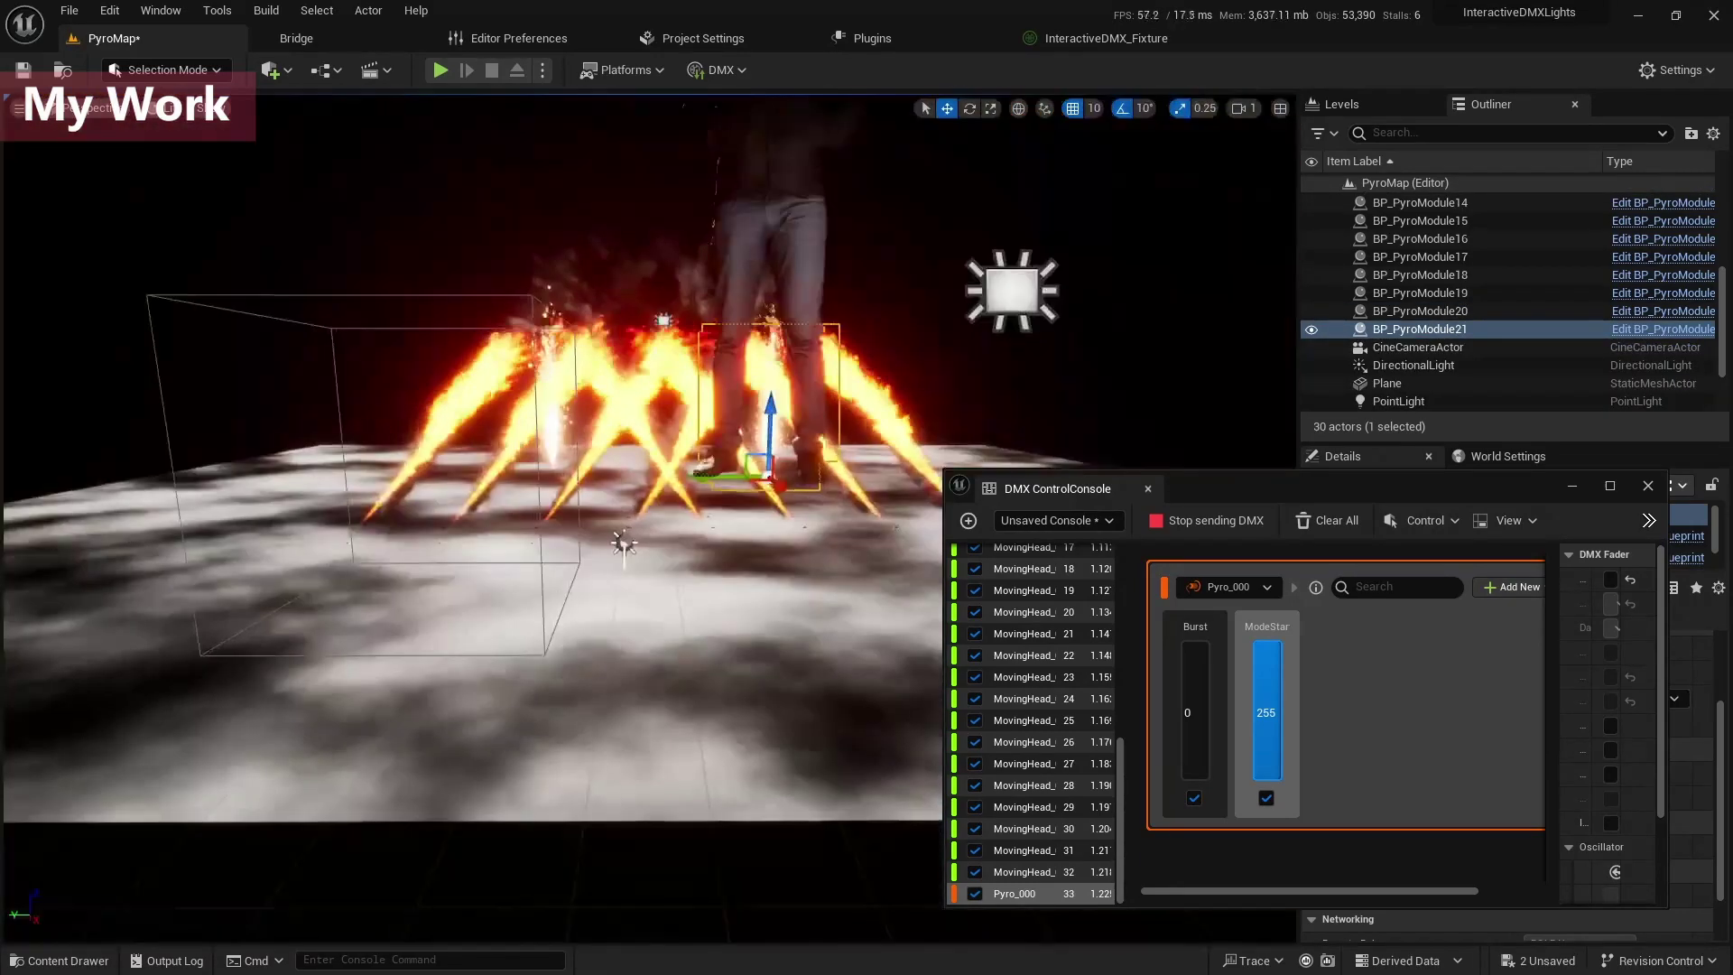
{"action": "key", "text": "w"}
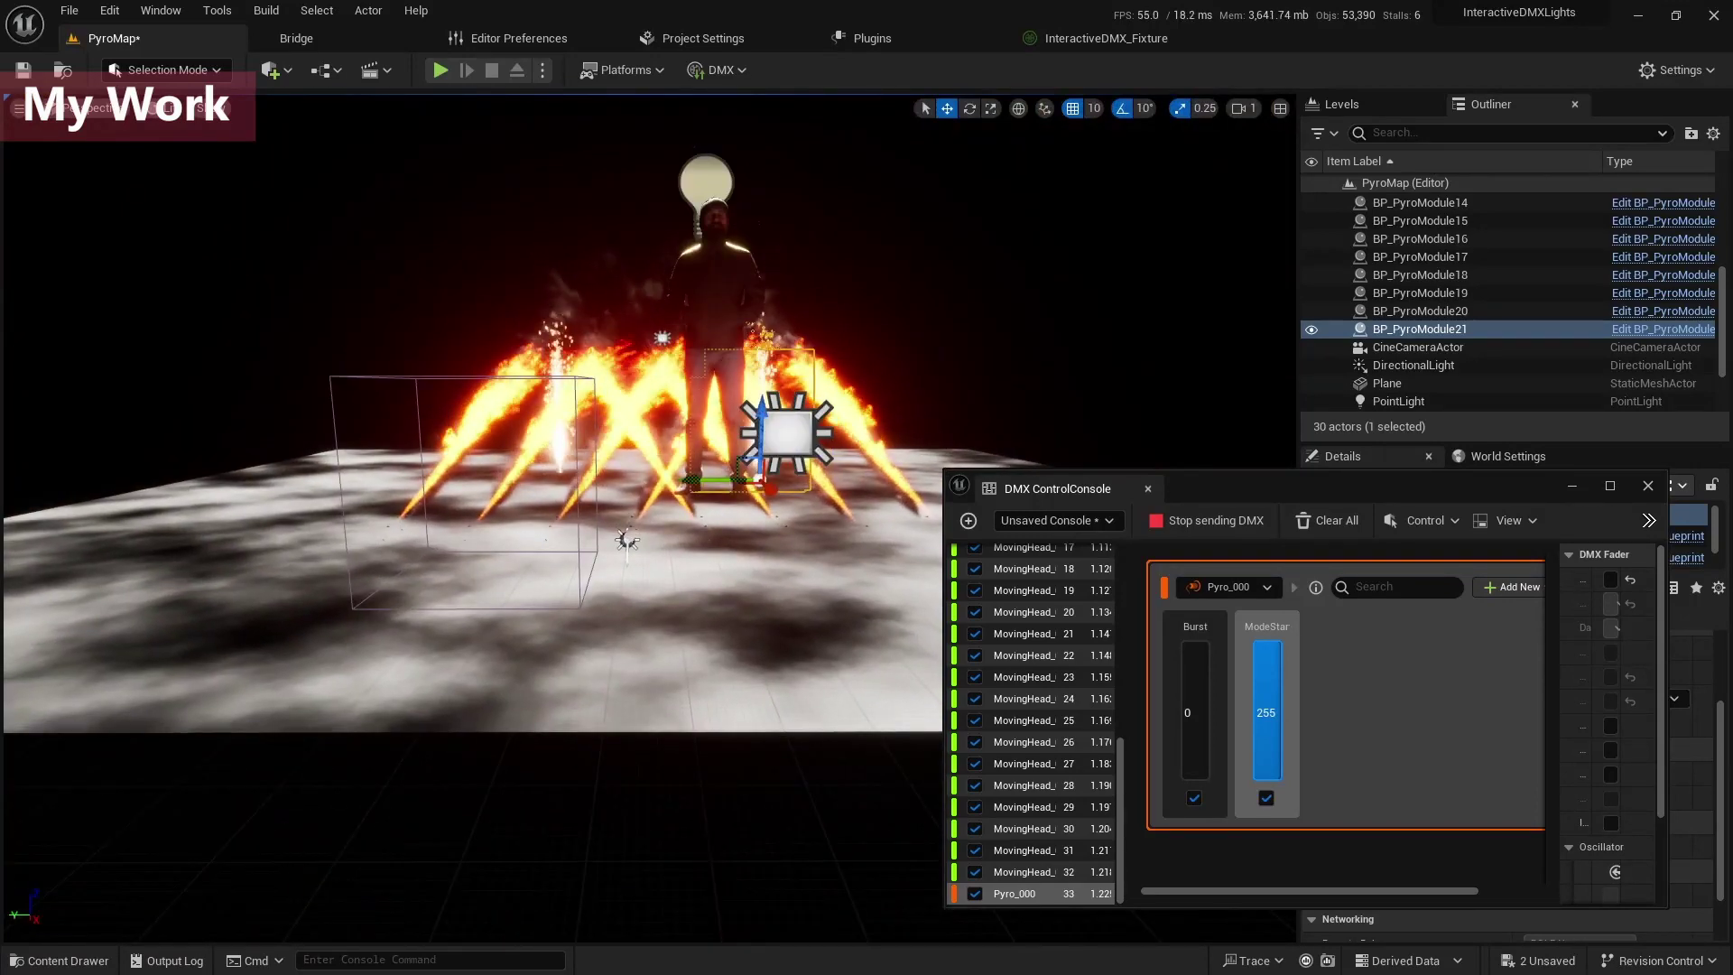
Examine the SM_Man89 figure, the point light behind its head and the floor plane from the front and side.
{"action": "left_click", "coordinate": [716, 290]}
{"action": "key", "text": "w"}
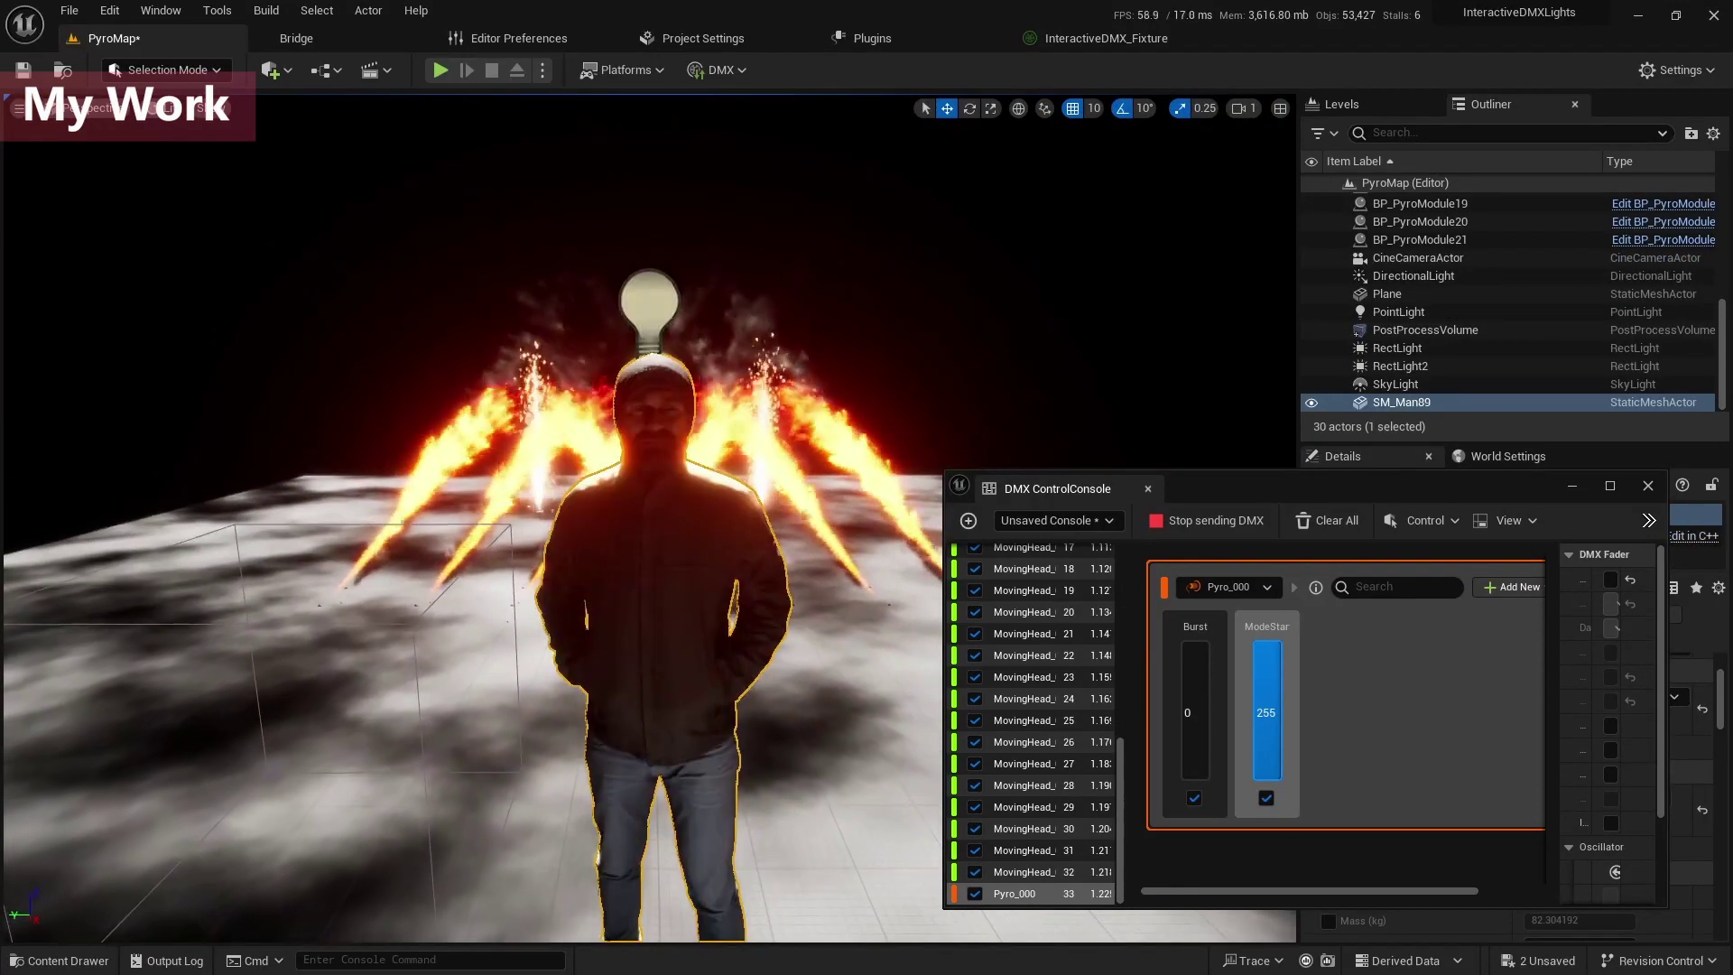
{"action": "left_click", "coordinate": [648, 302]}
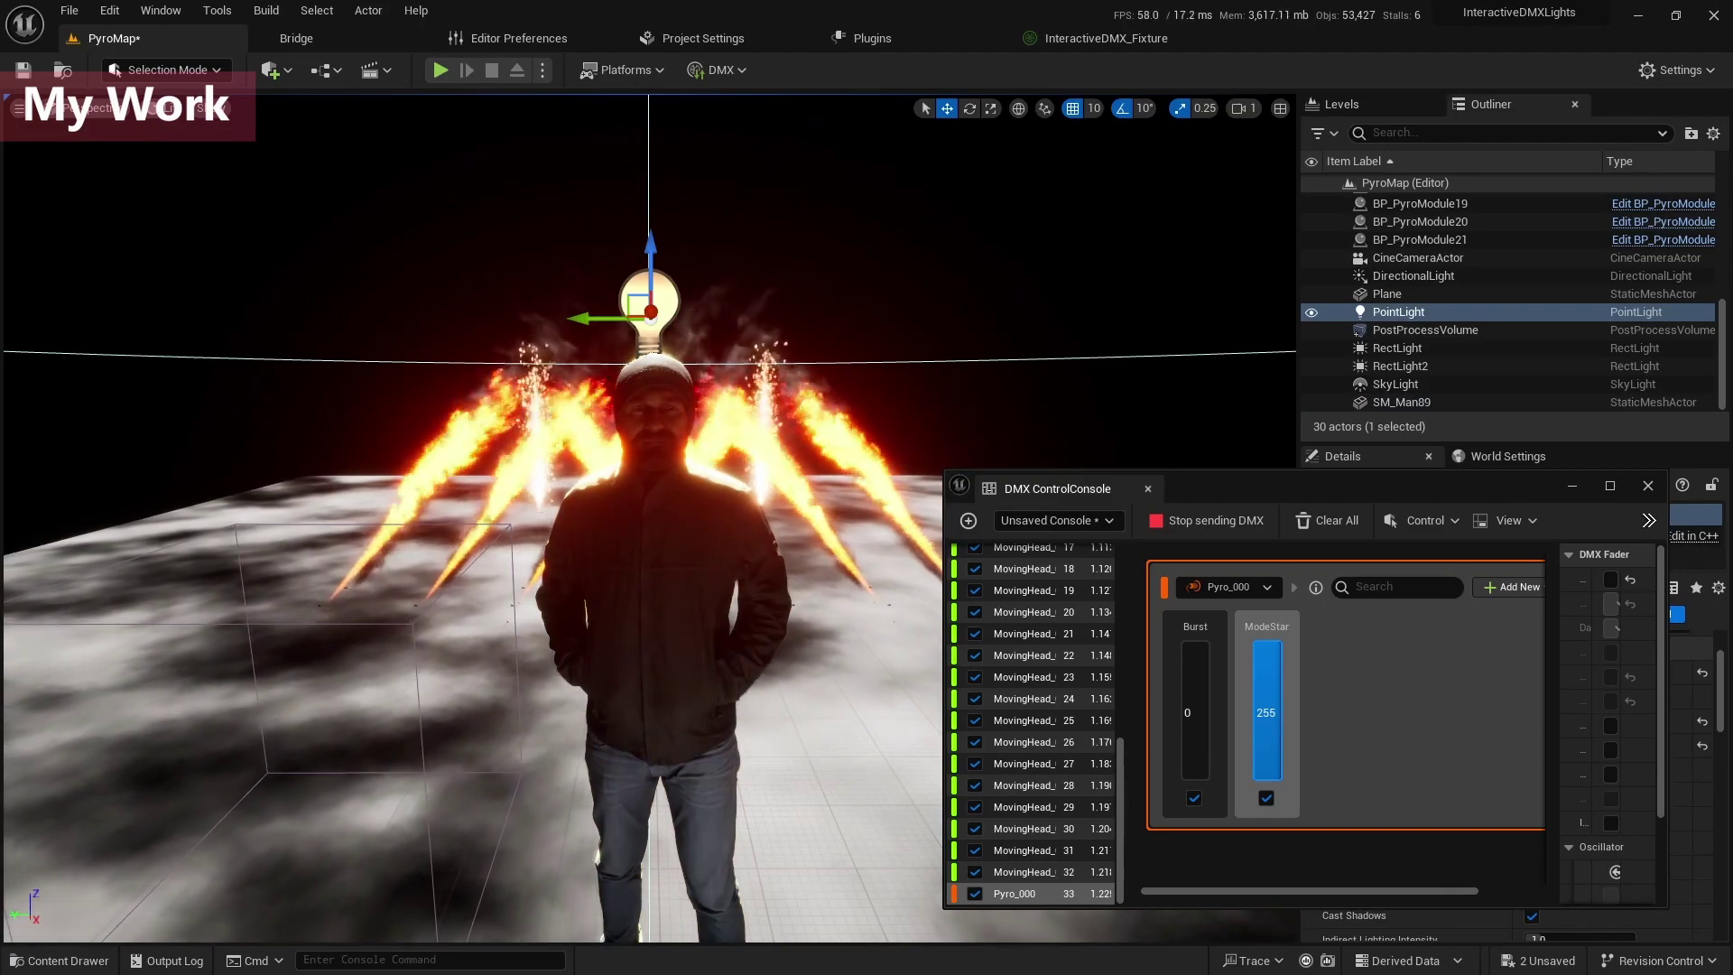
{"action": "key", "text": "a"}
{"action": "right_click_drag", "start_coordinate": [650, 260], "coordinate": [848, 263]}
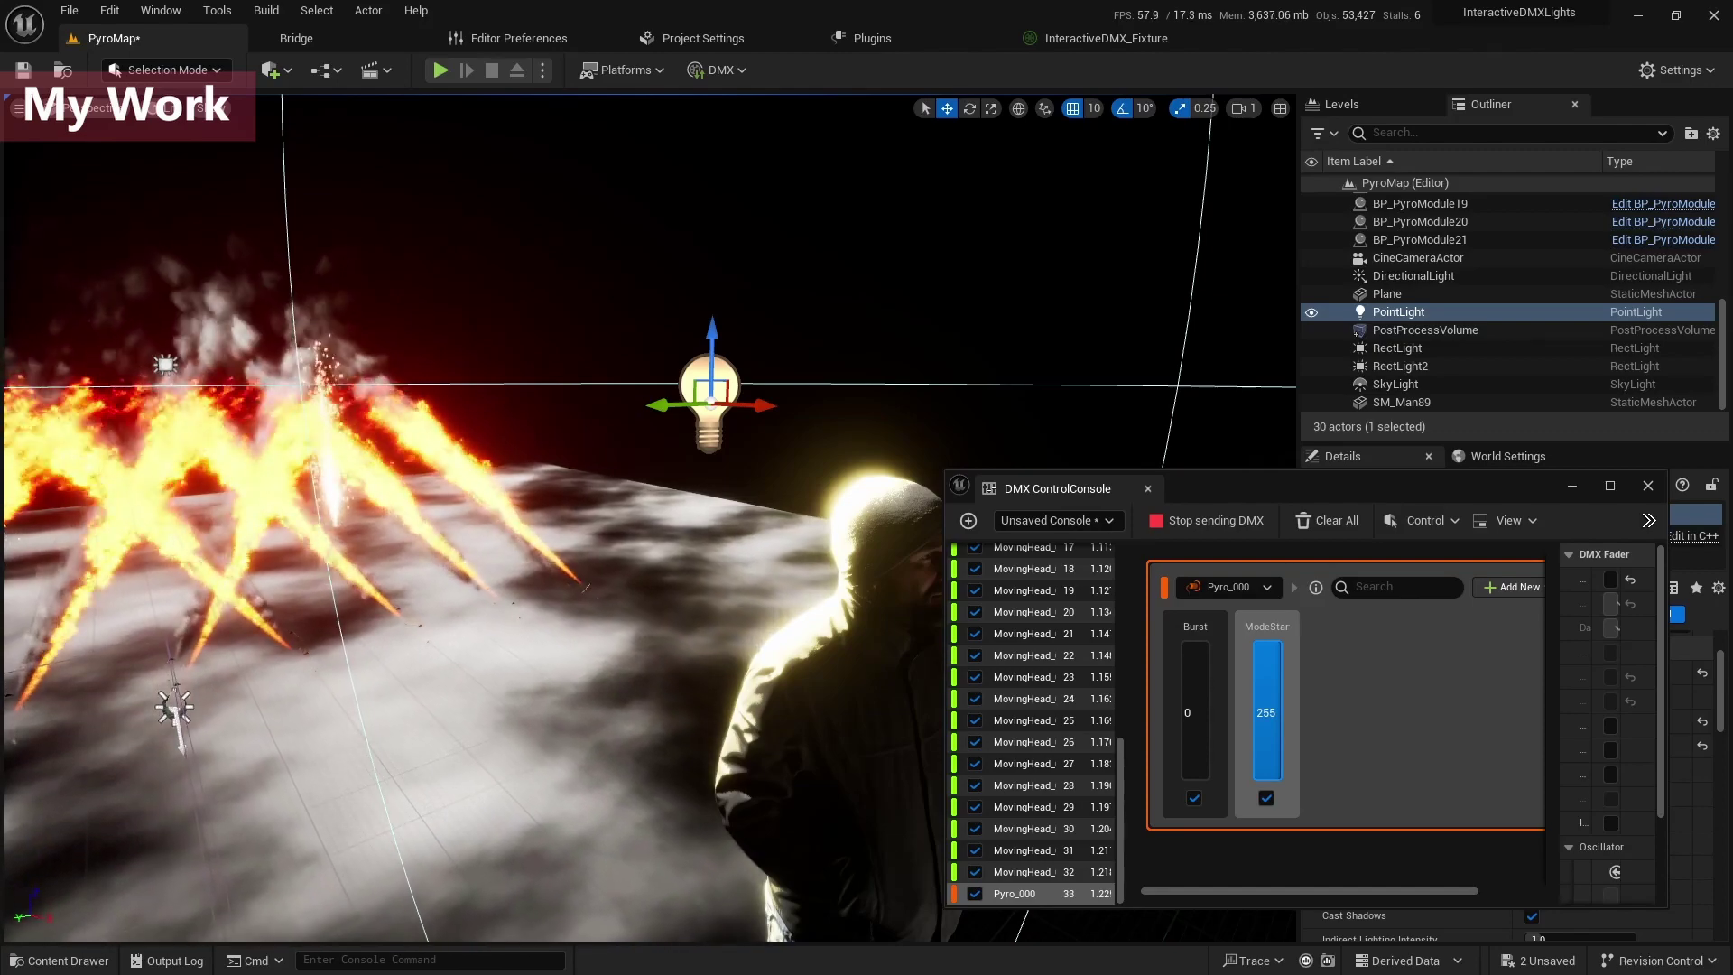
{"action": "key", "text": "f"}
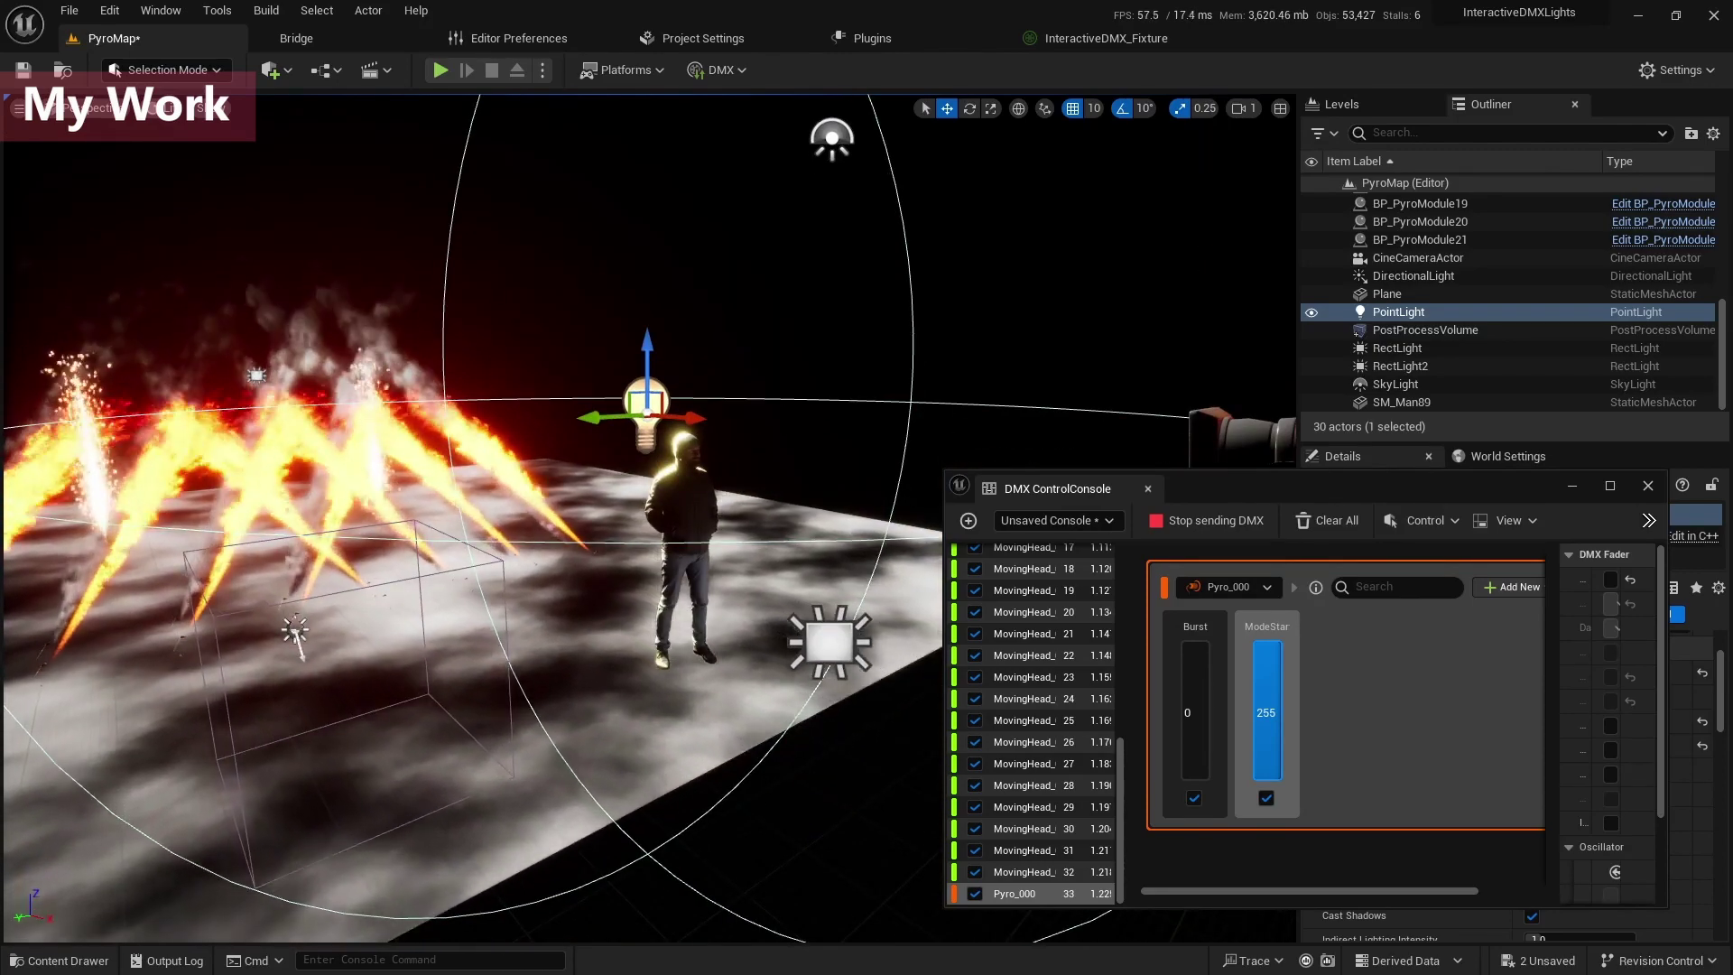
{"action": "left_click", "coordinate": [559, 650]}
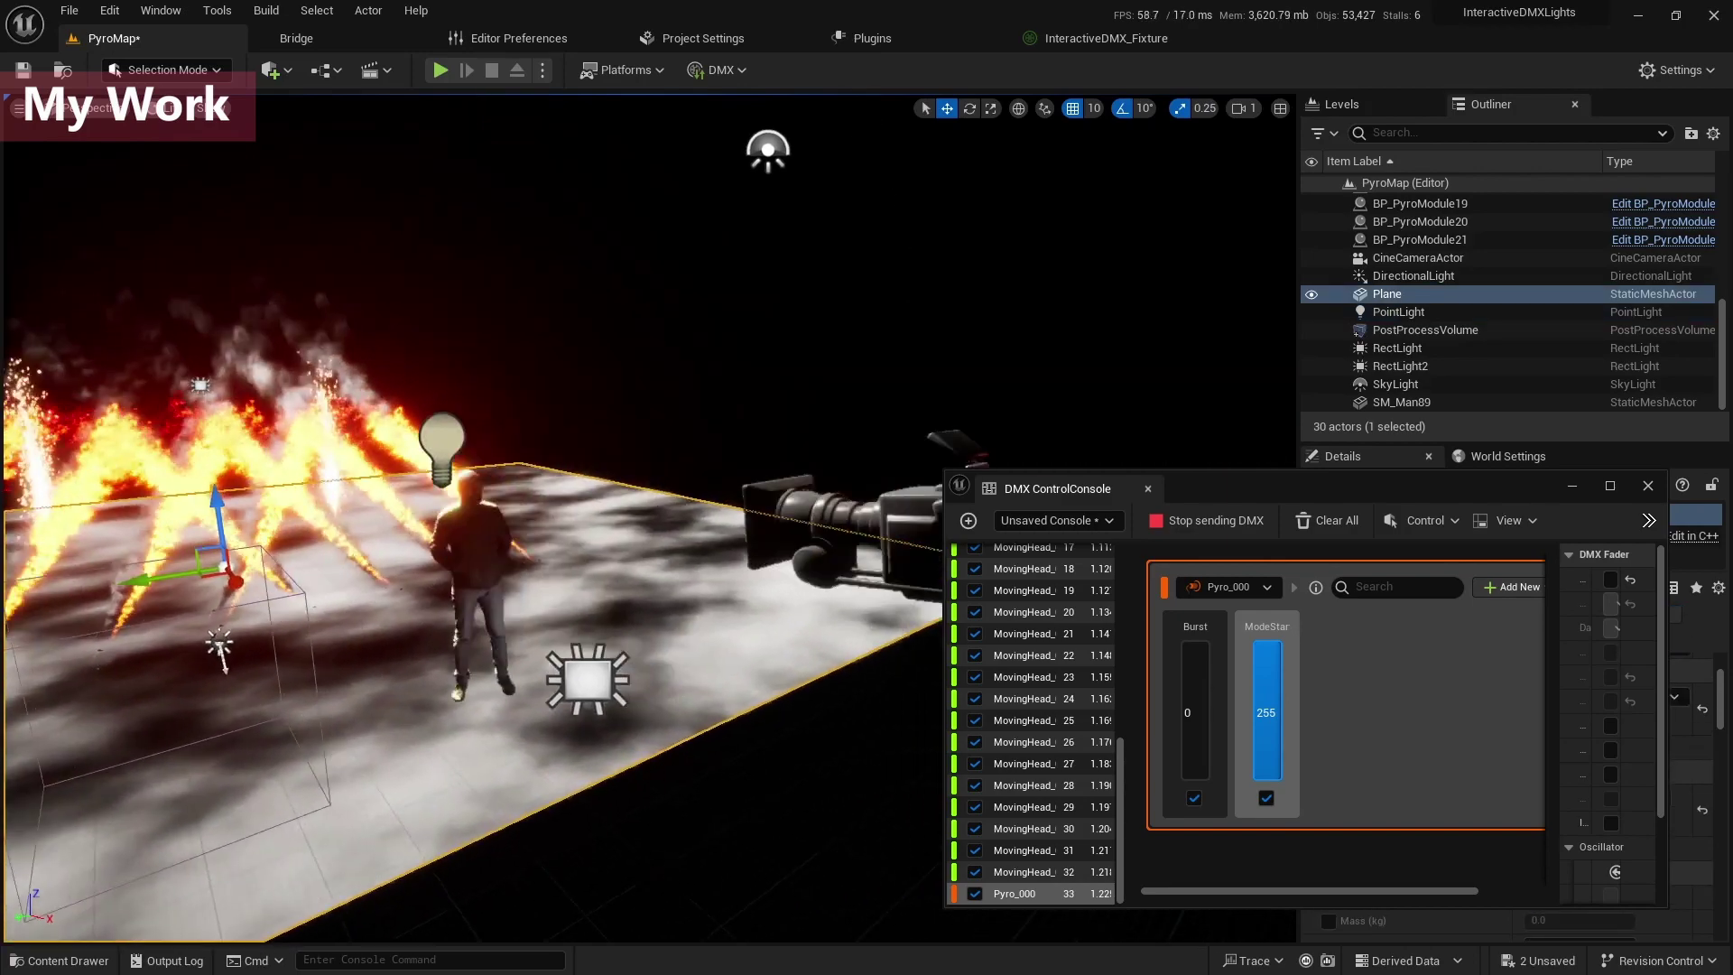
{"action": "key", "text": "d"}
{"action": "right_click_drag", "start_coordinate": [650, 542], "coordinate": [496, 542]}
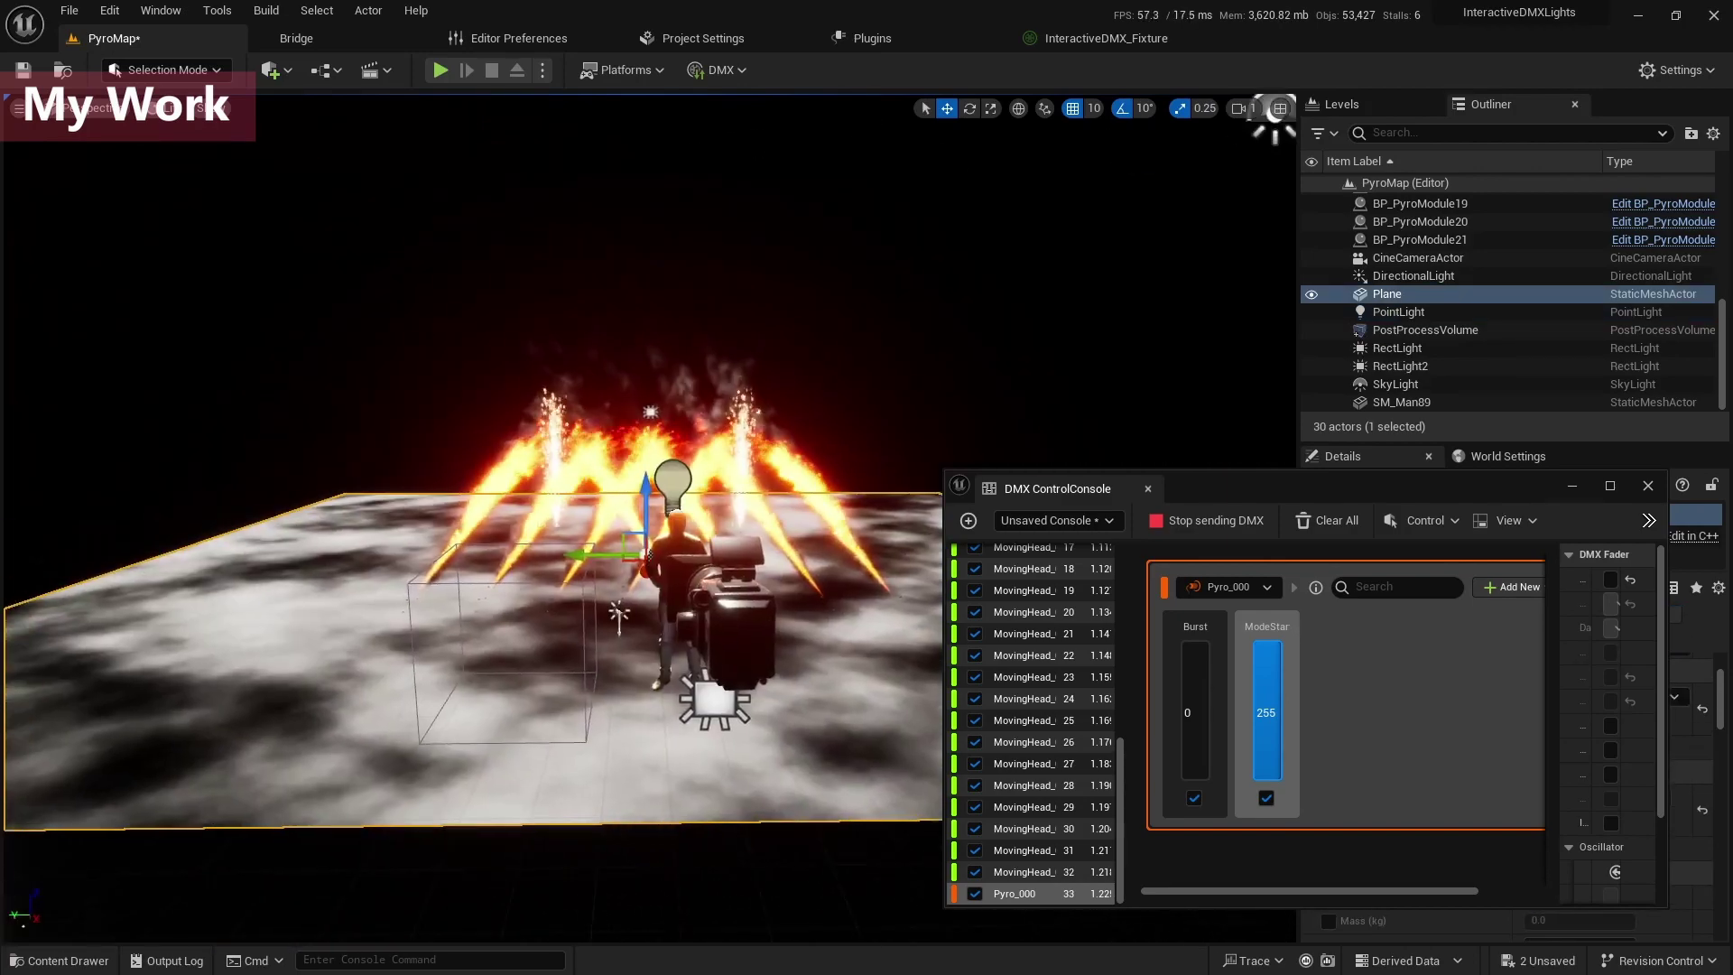
Delete the DirectionalLight from the level and move the DMX Control Console clear of the scene.
{"action": "left_click", "coordinate": [1417, 277]}
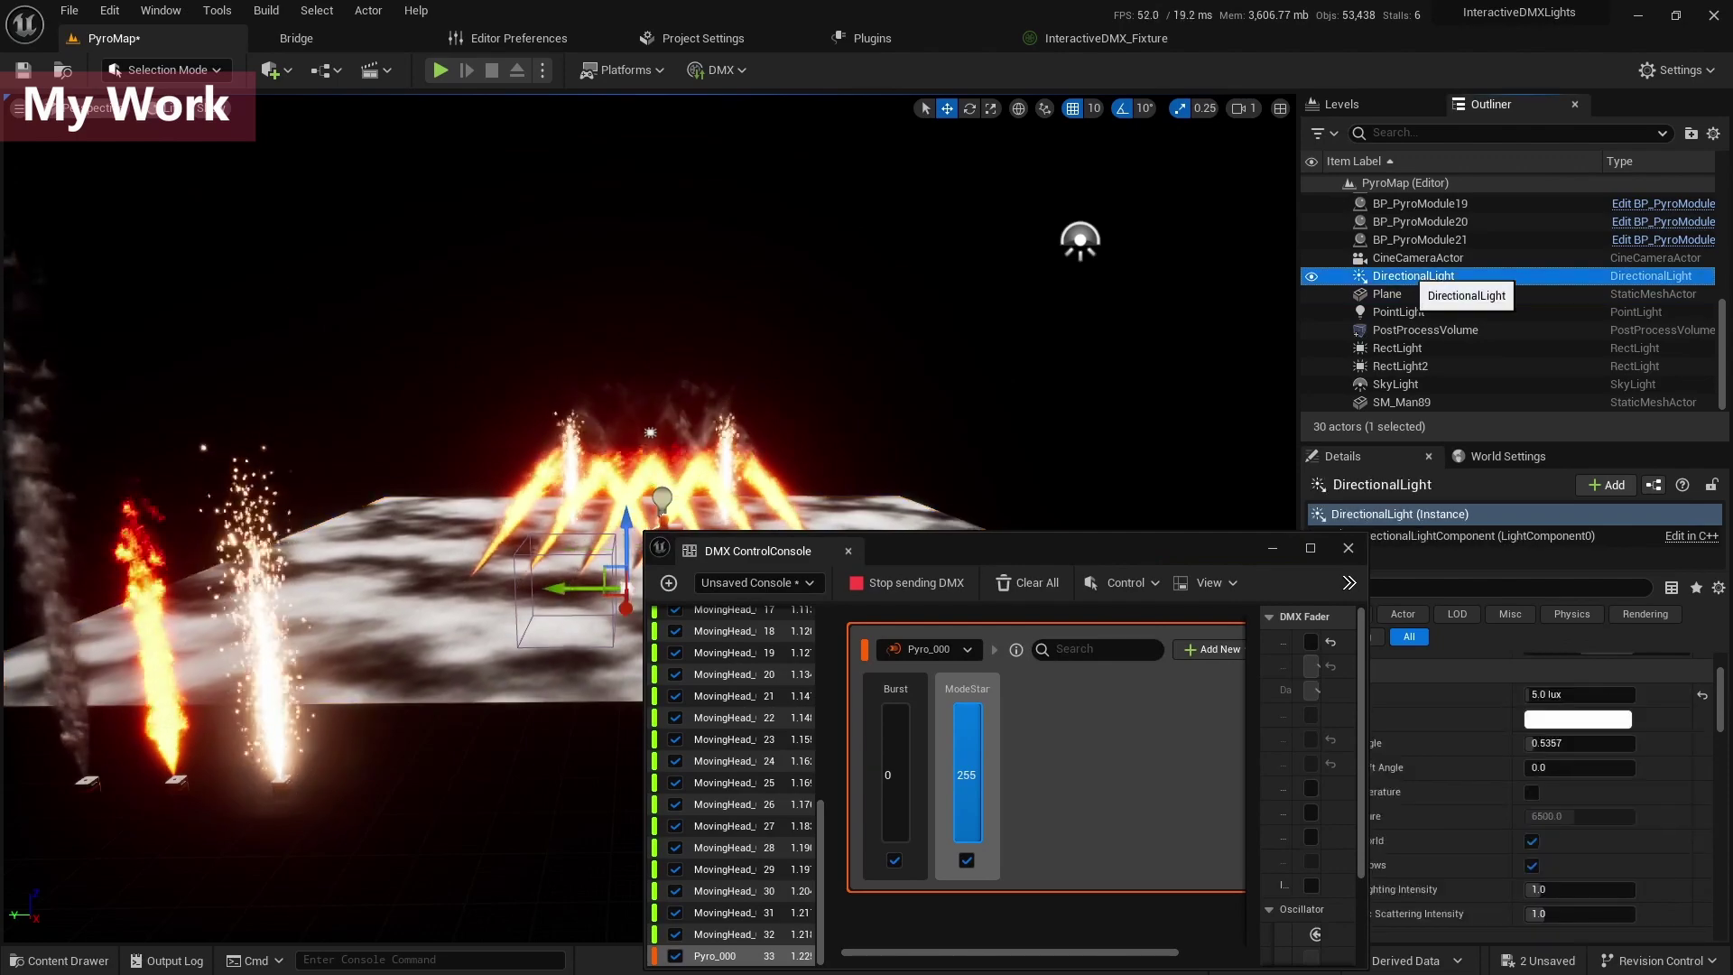
{"action": "key", "text": "Delete"}
{"action": "left_click_drag", "start_coordinate": [1038, 550], "coordinate": [1269, 187]}
Select the CineCameraActor and switch the viewport to look through it.
{"action": "left_click", "coordinate": [675, 545]}
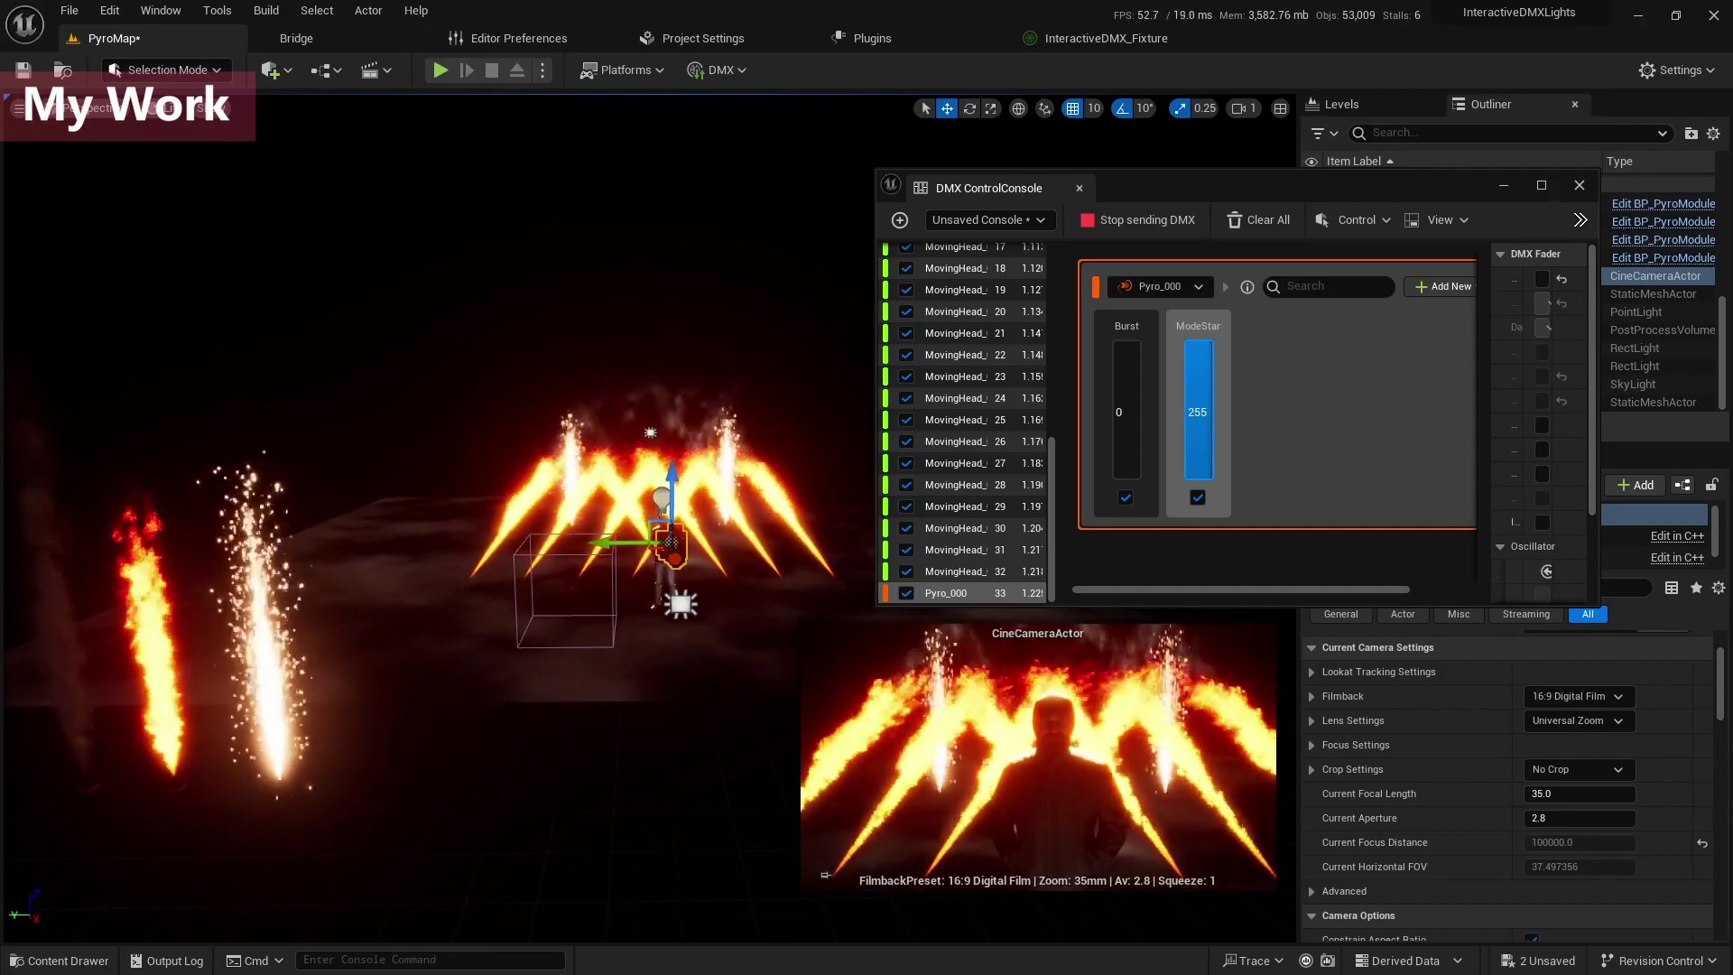
{"action": "left_click", "coordinate": [90, 109]}
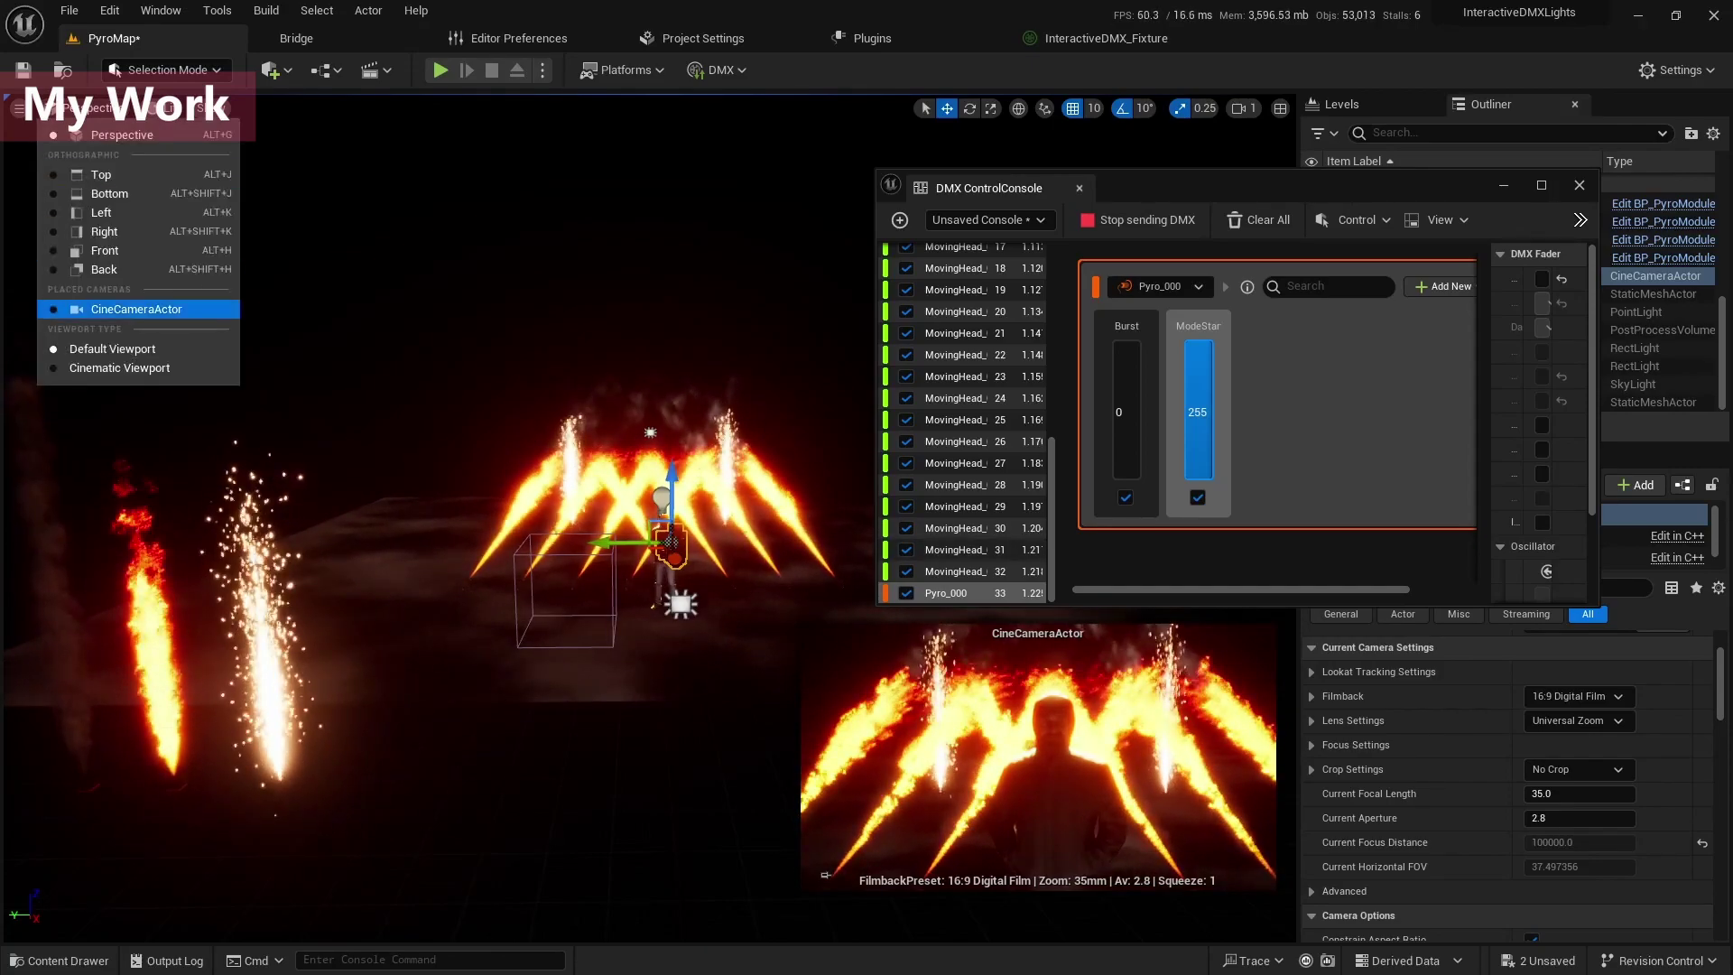
{"action": "left_click", "coordinate": [136, 309]}
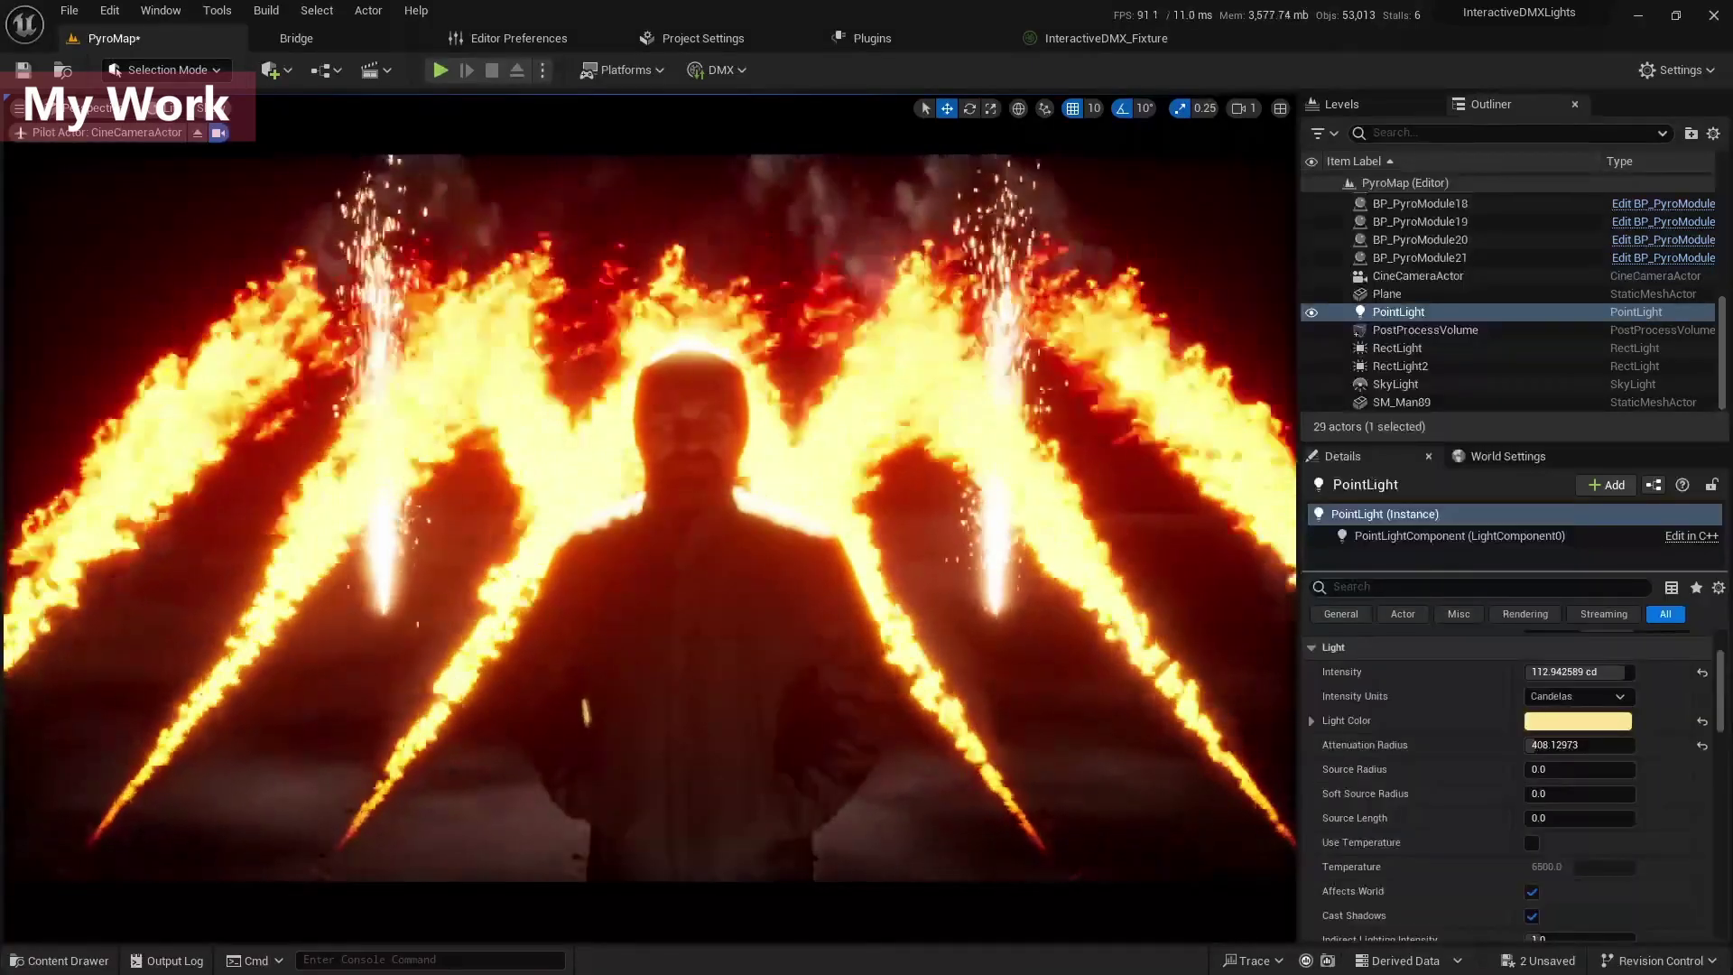